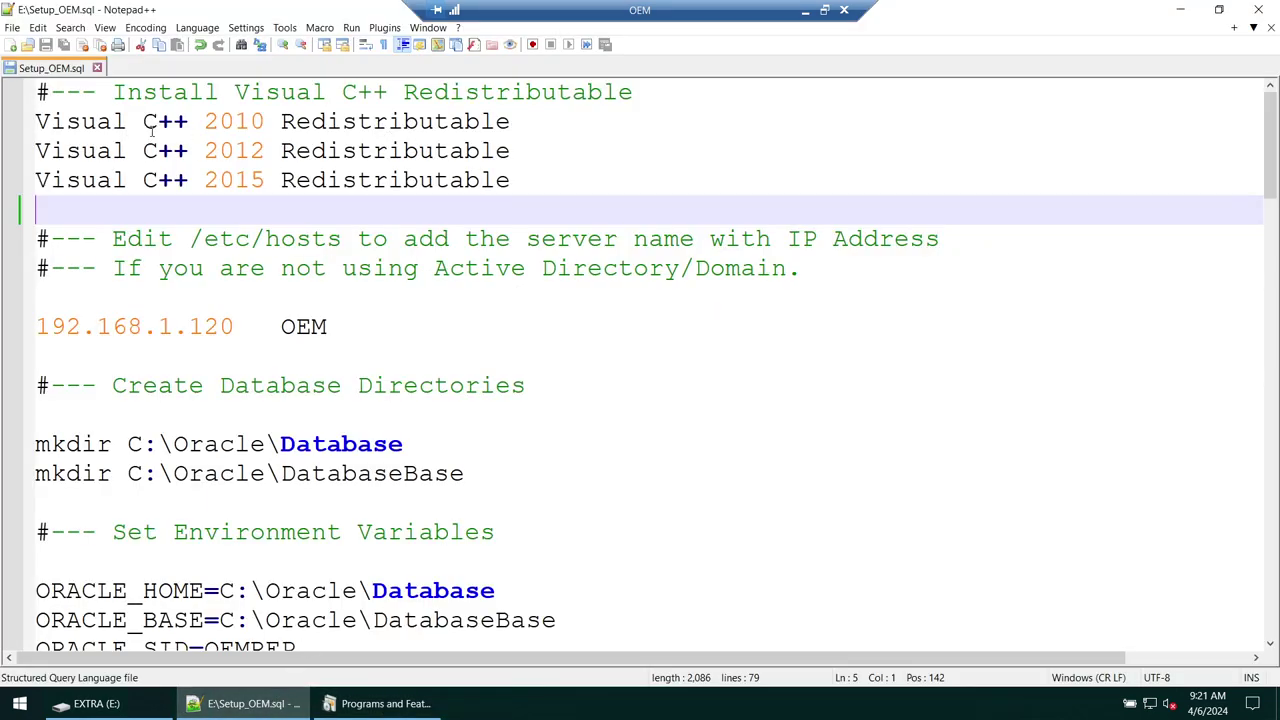
- Copy the 'Visual C++ 2010 Redistributable' line from the Setup_OEM.sql notes and launch Firefox
drag(37, 127, 550, 131)
key(ctrl+c)
click(16, 705)
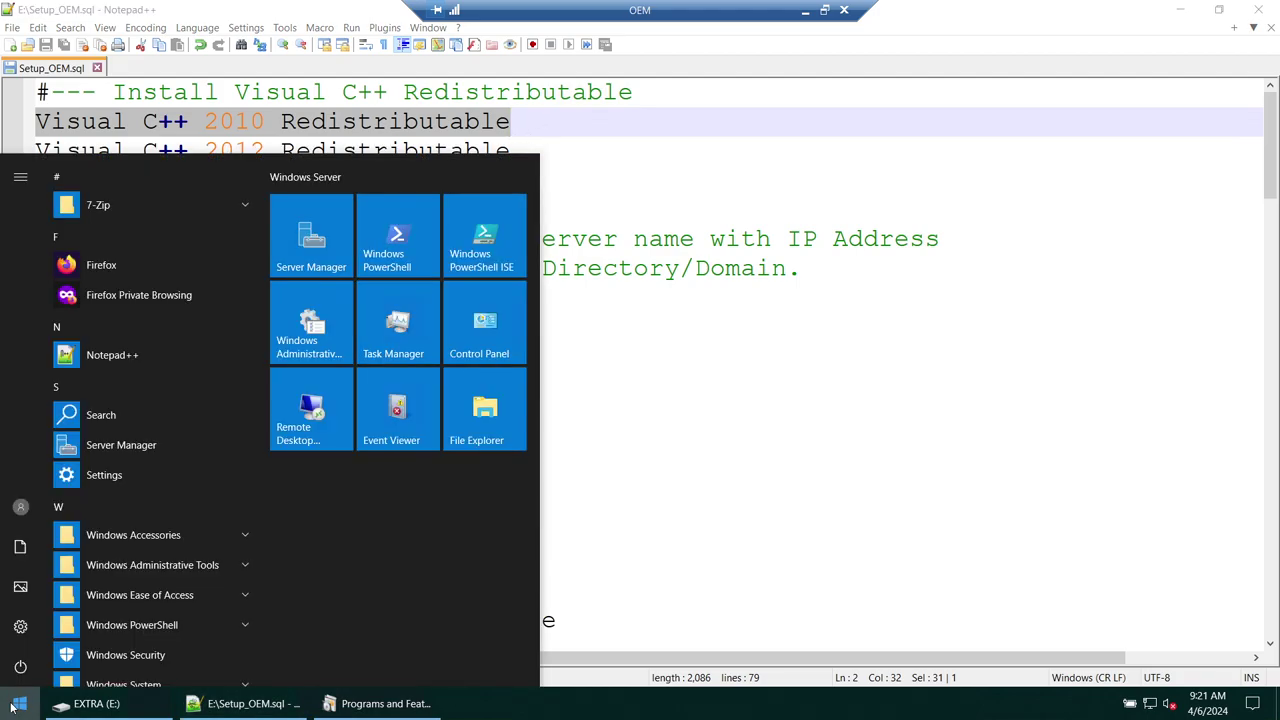
text(fire)
key(Return)
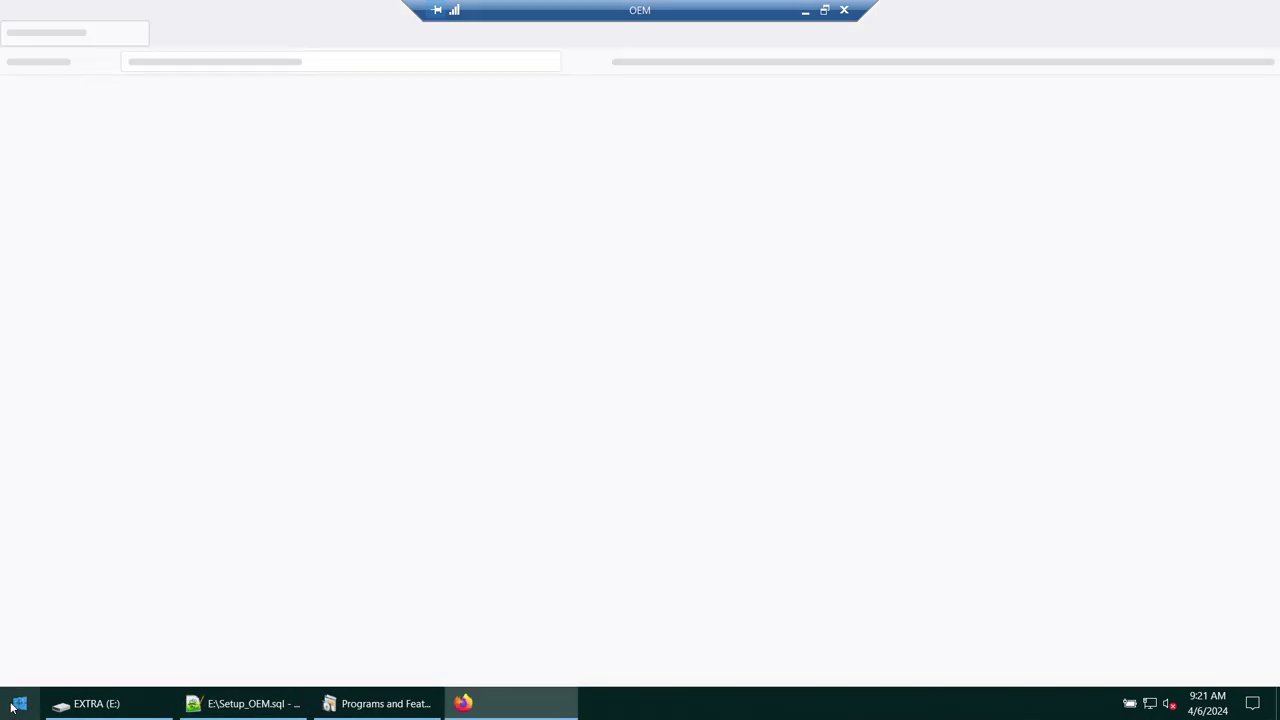
- Google 'latest Visual C++ Redistributable' and open the Microsoft Learn result in a new tab
key(ctrl+v)
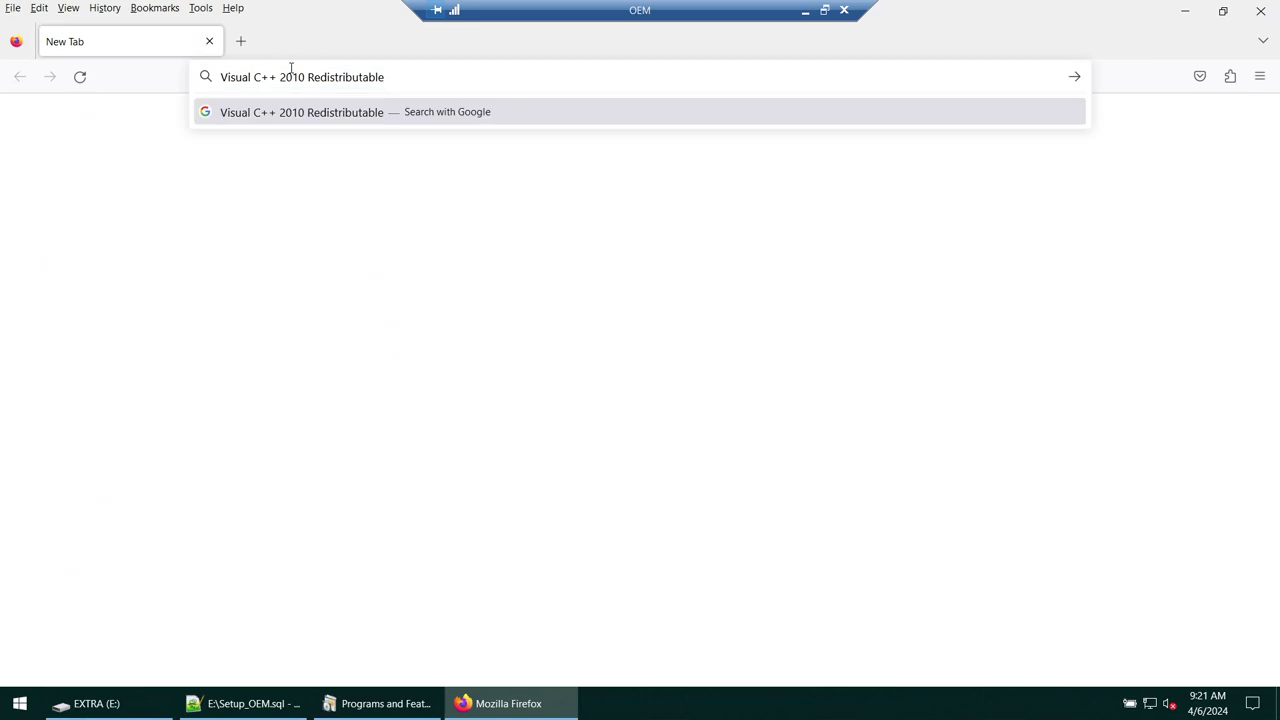
key(Return)
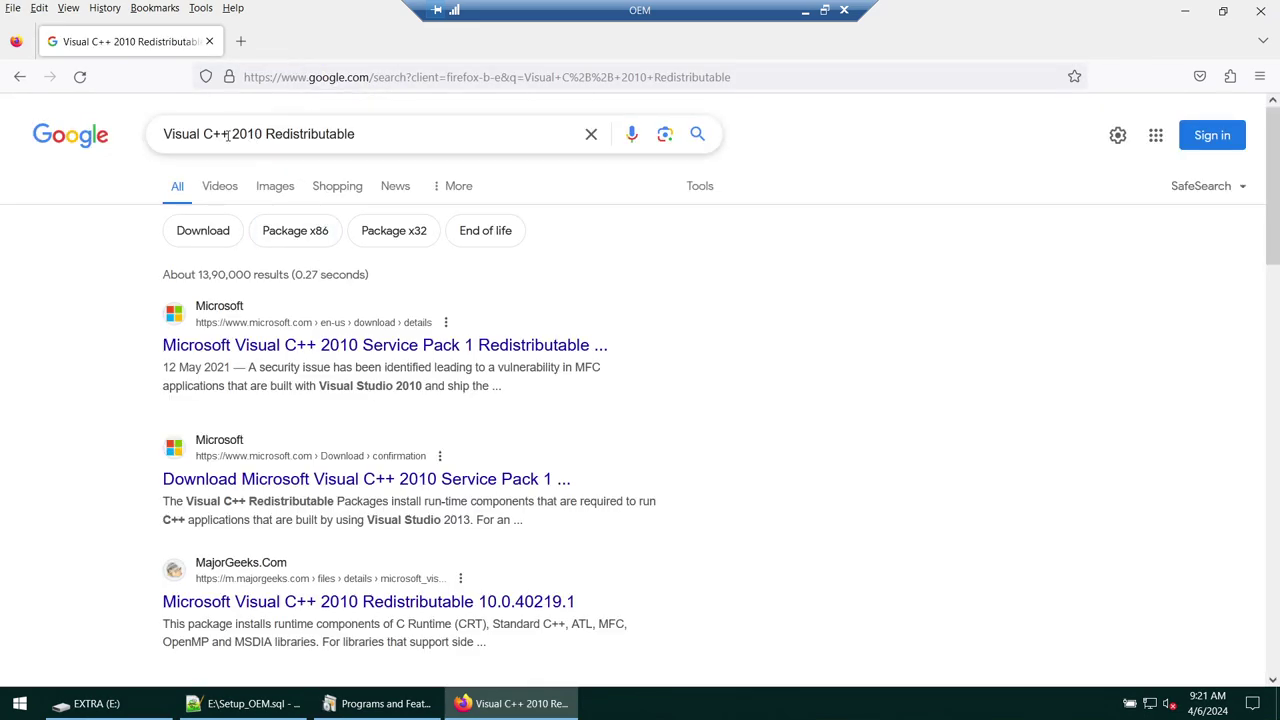
drag(231, 133, 264, 134)
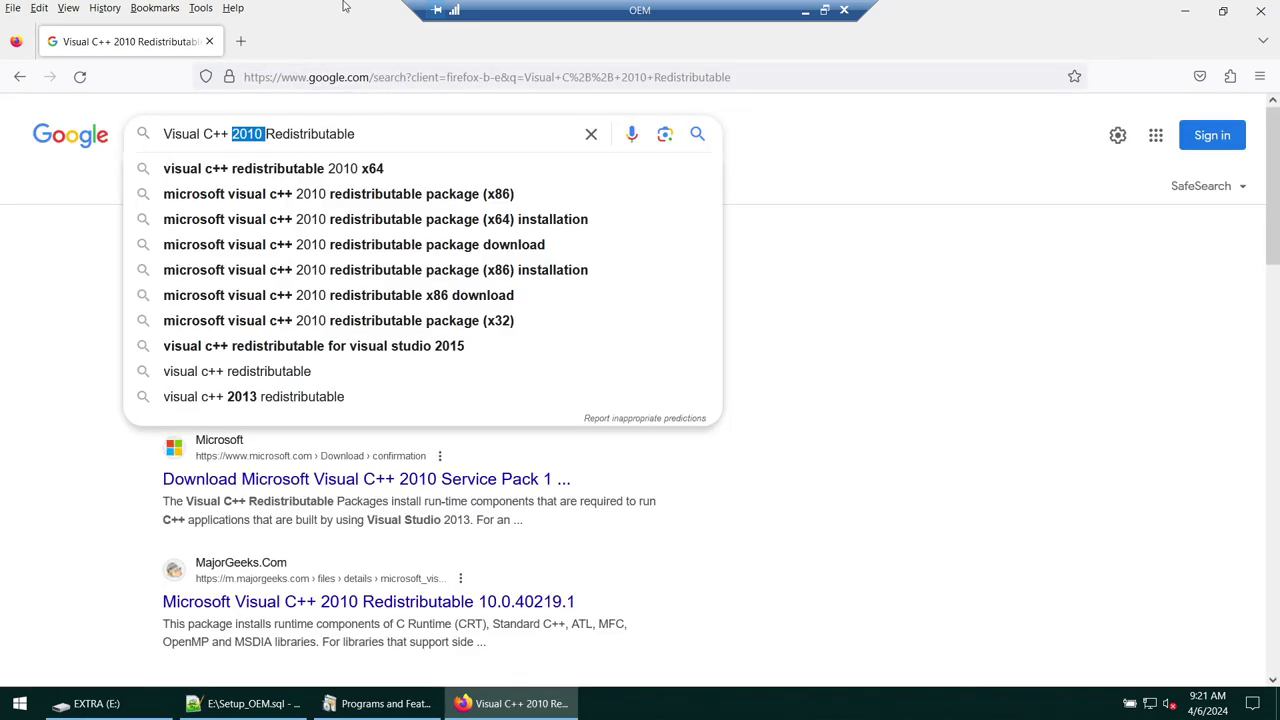
key(BackSpace)
key(Home)
text(late)
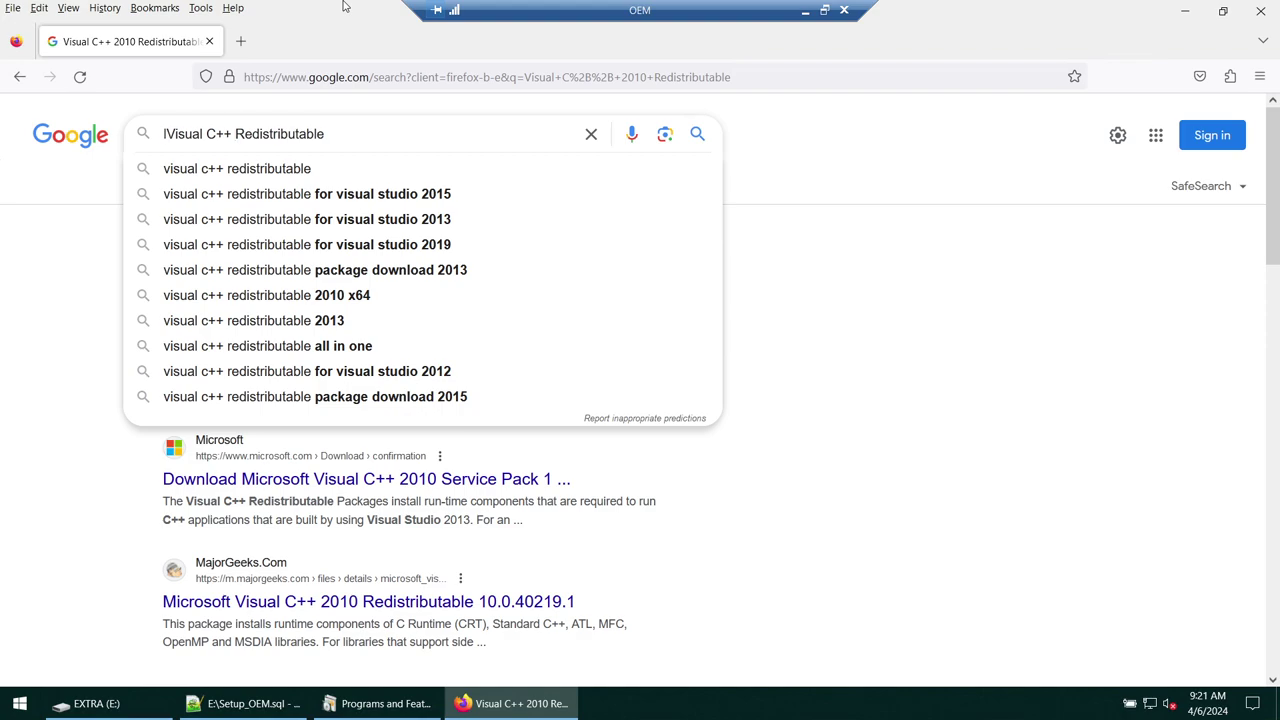
text(st)
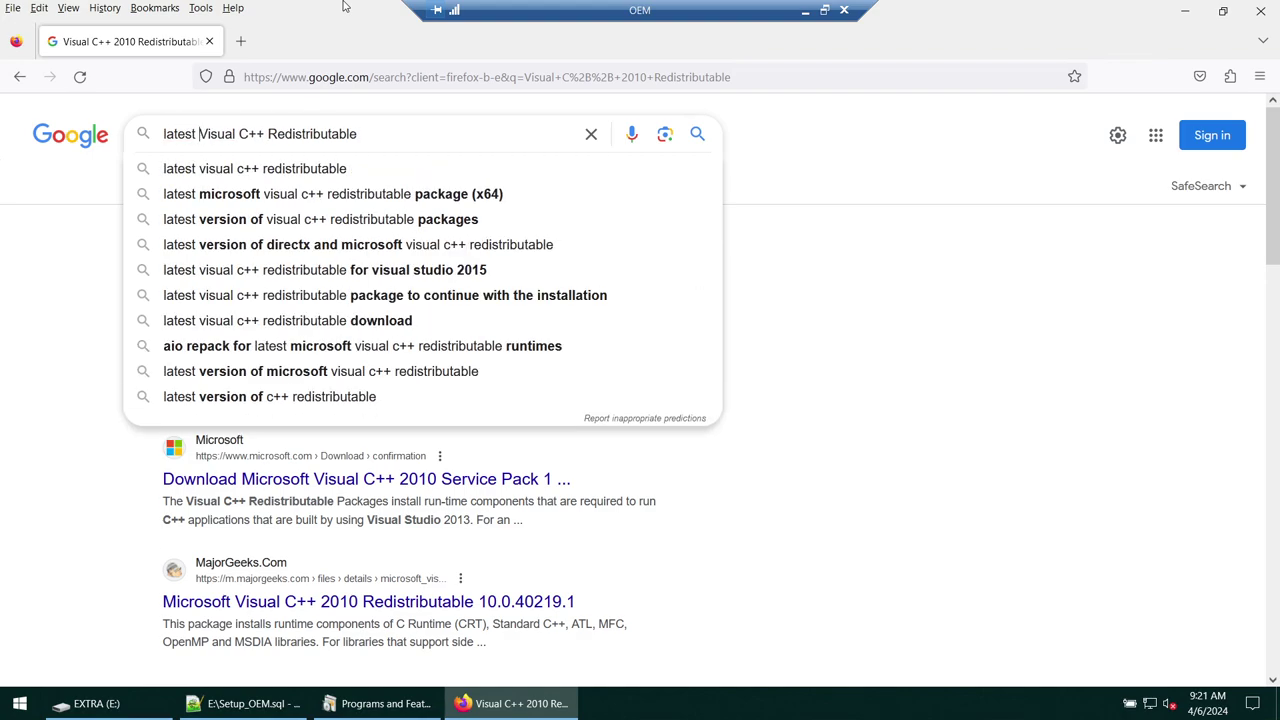
key(Return)
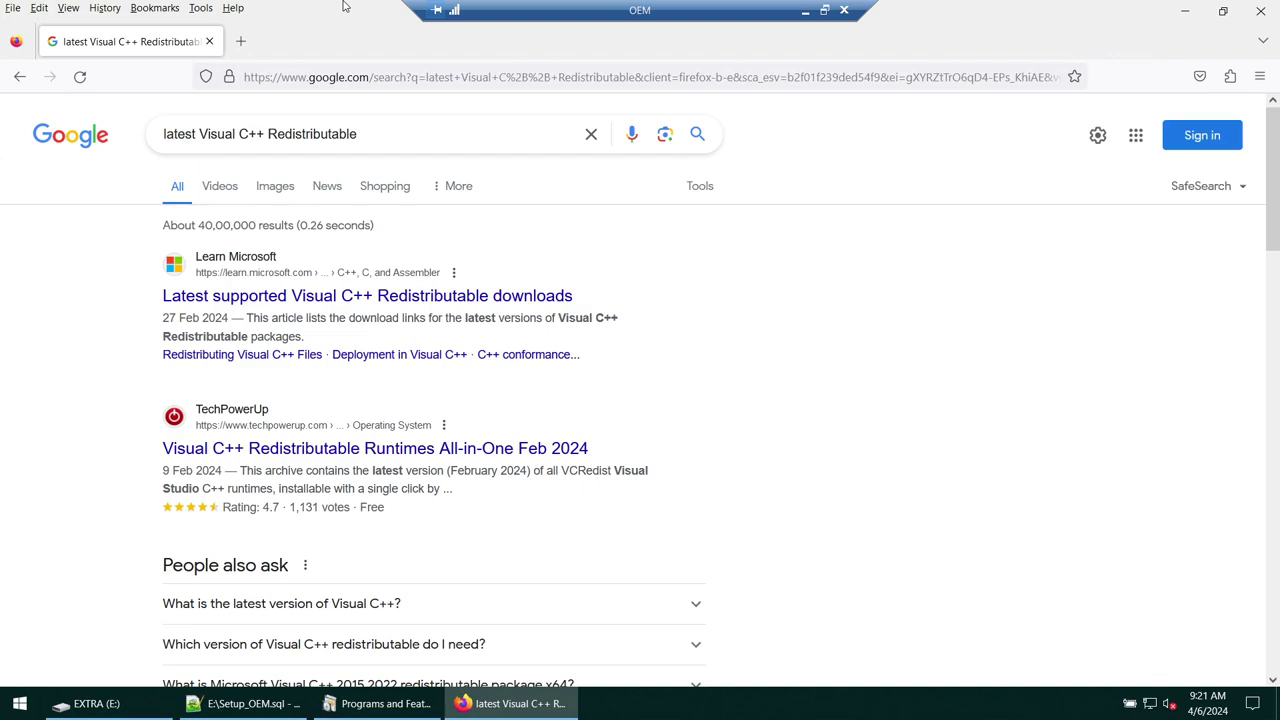
right_click(305, 300)
click(340, 313)
- Scroll the Microsoft Learn page down to the 2015-2022 download notes, checking the slide PDF
click(307, 41)
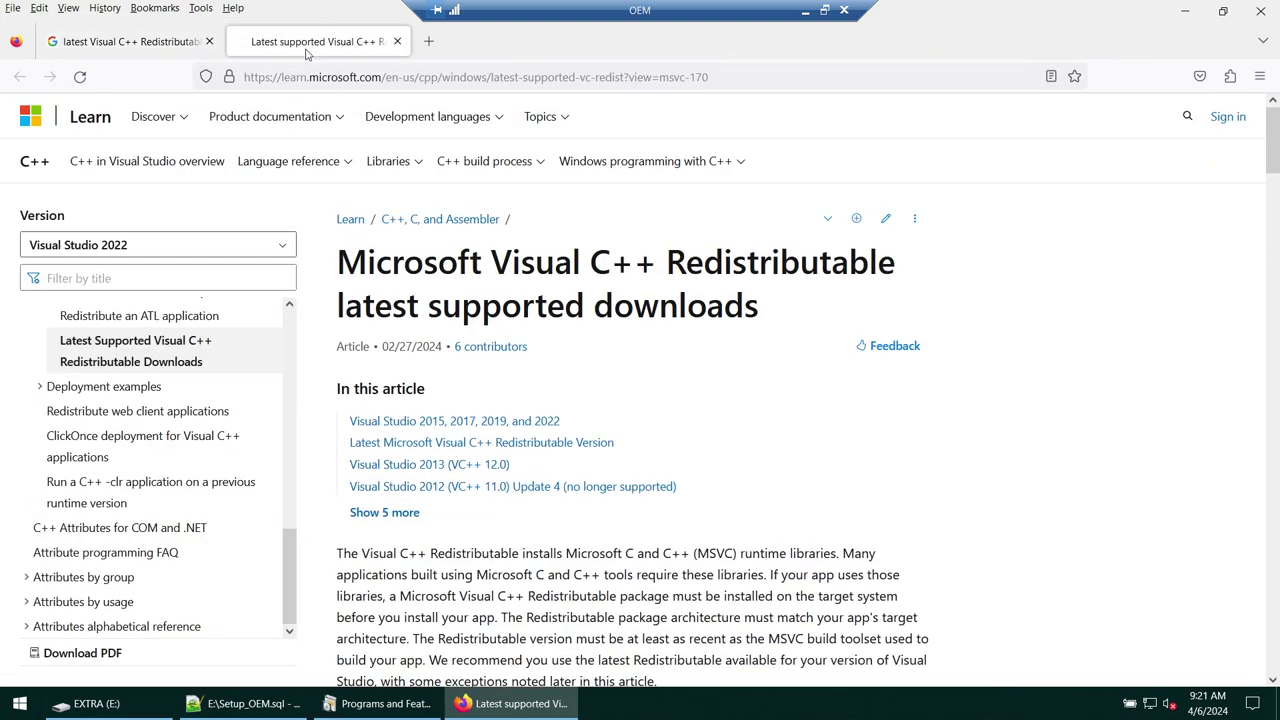
scroll(579, 247, down, 10)
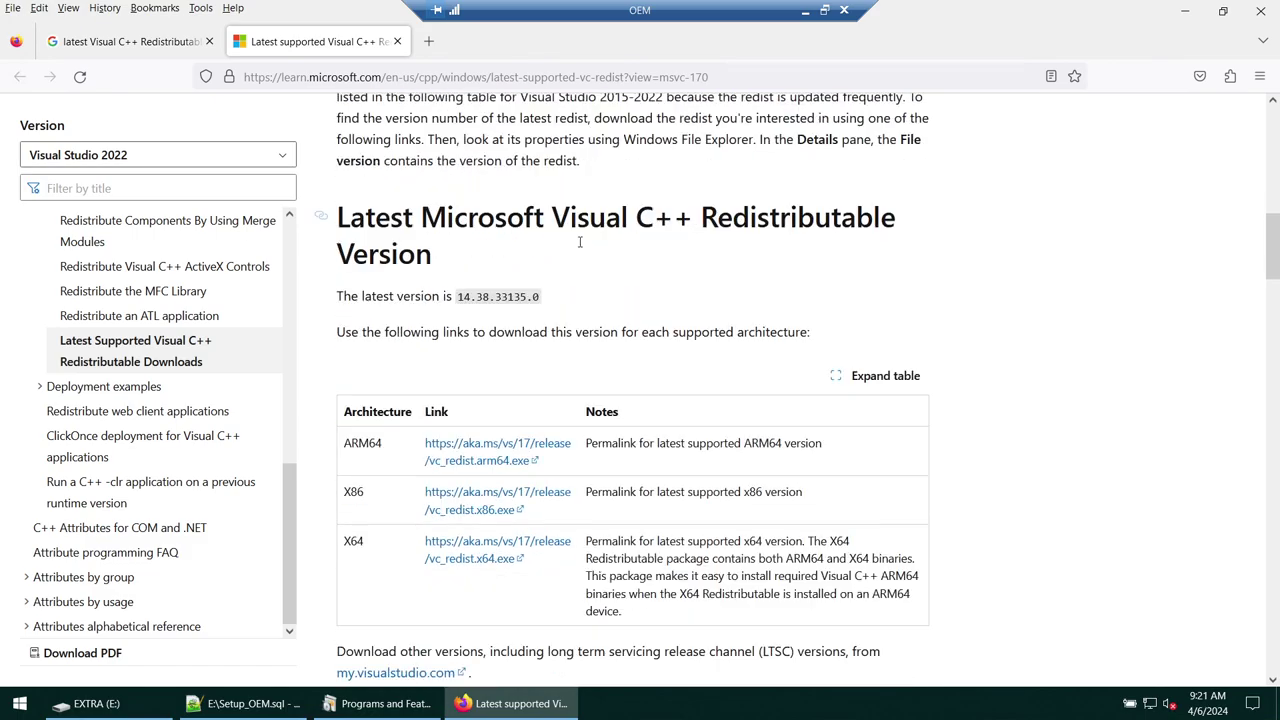
scroll(579, 247, down, 3)
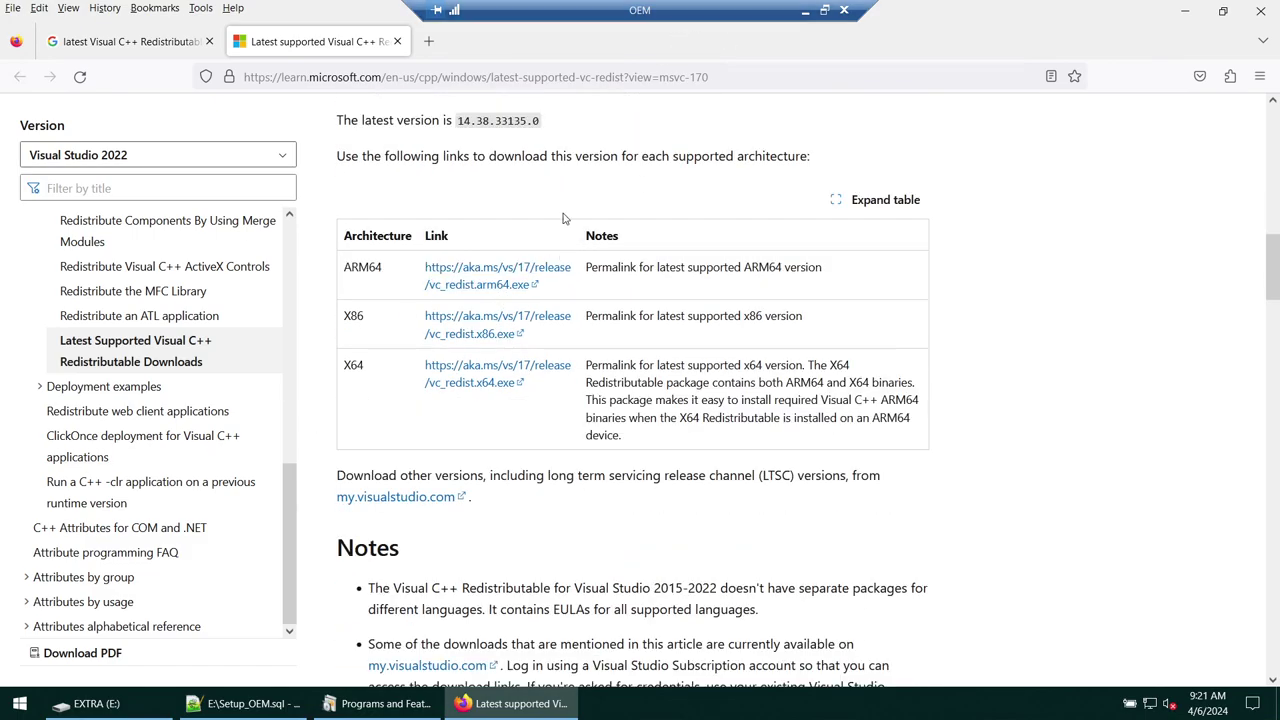
click(805, 10)
click(263, 714)
click(150, 704)
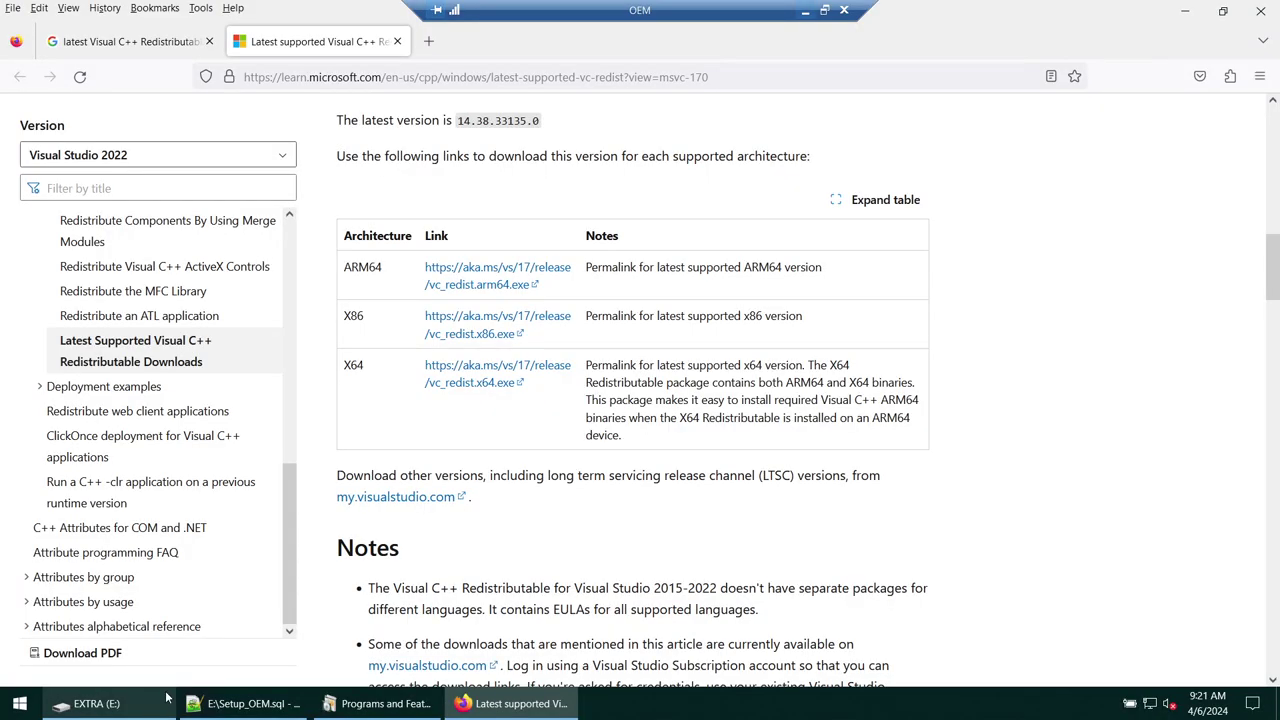
scroll(497, 422, down, 1)
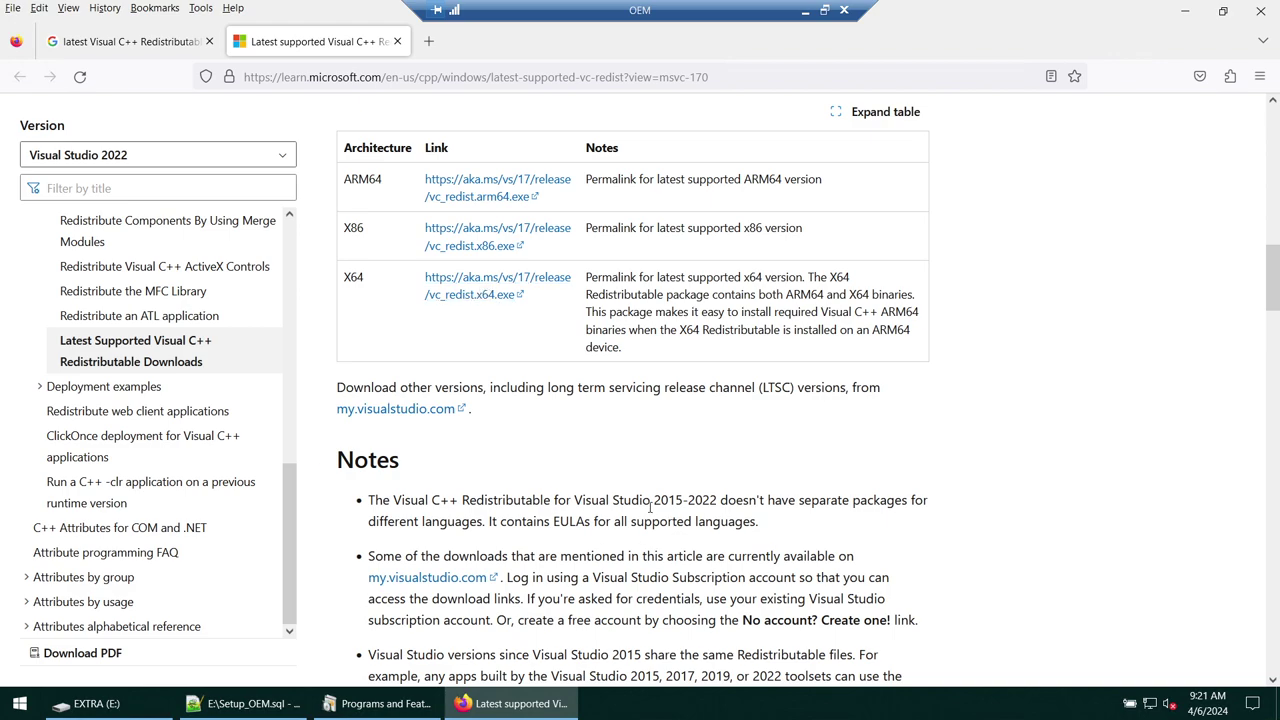
drag(655, 503, 714, 503)
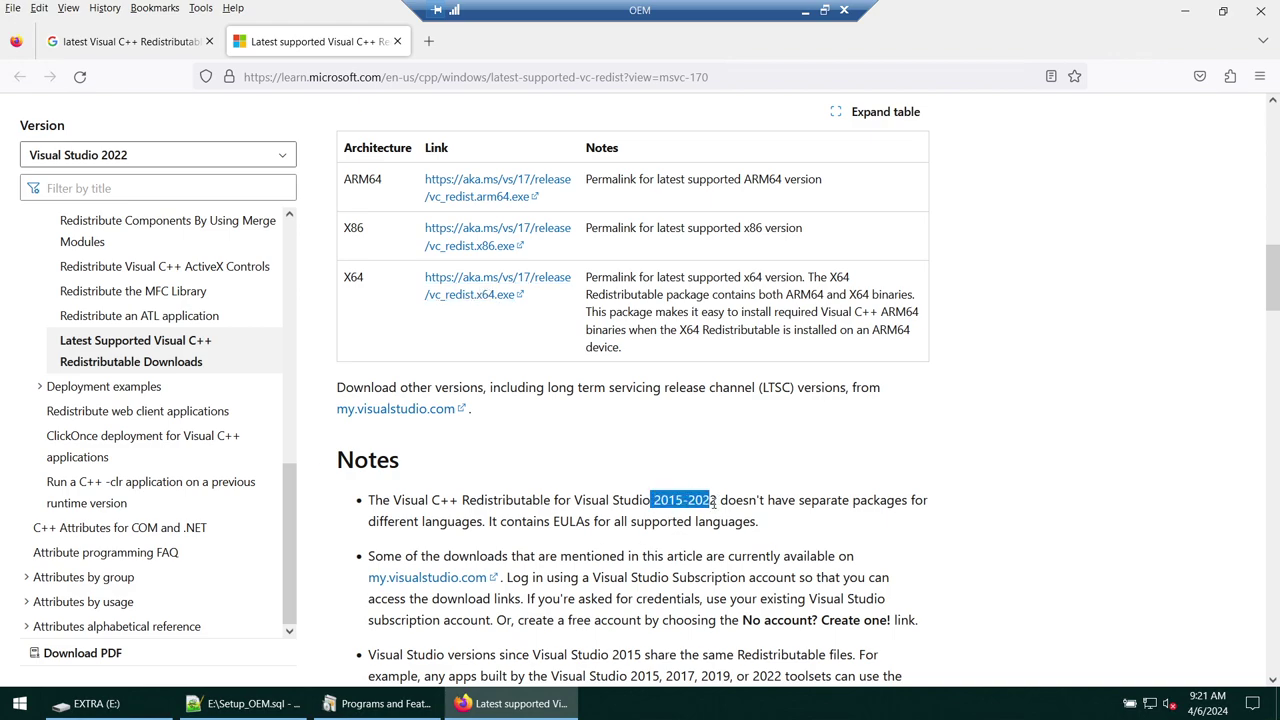
- Open the X64 vc_redist download link in a new tab to download it
double_click(348, 280)
right_click(480, 280)
click(525, 293)
click(510, 45)
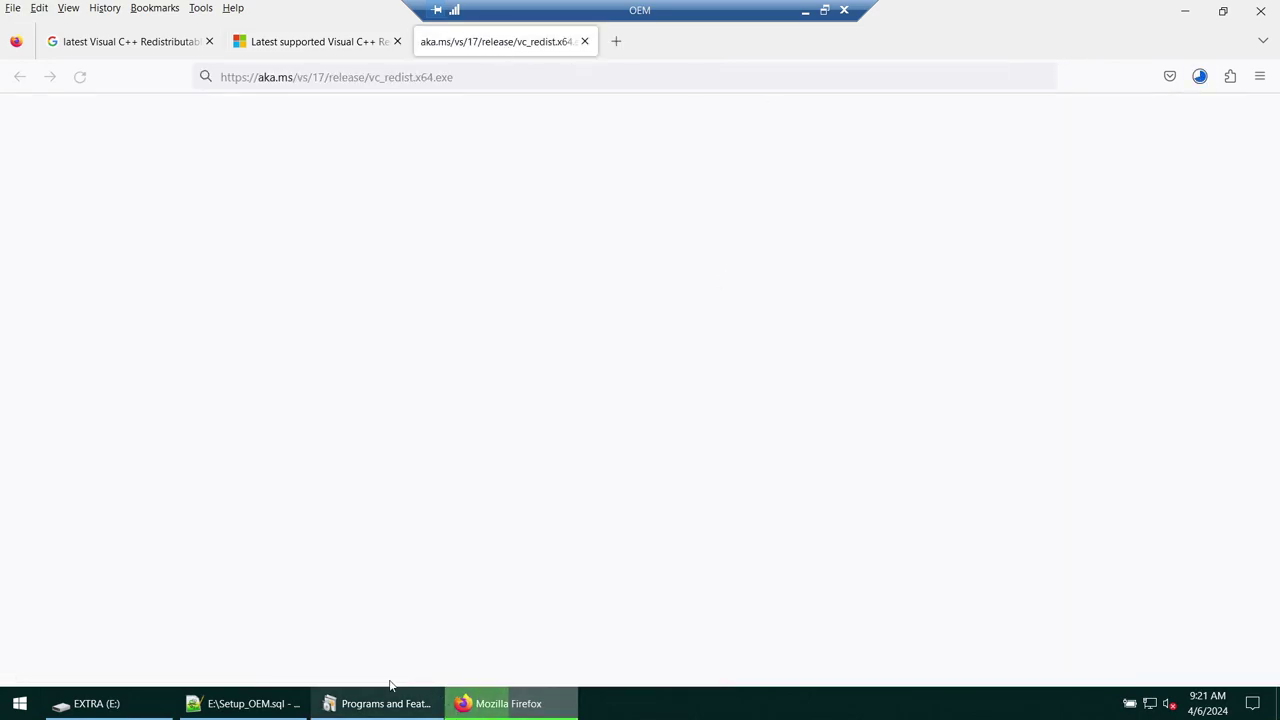
click(143, 703)
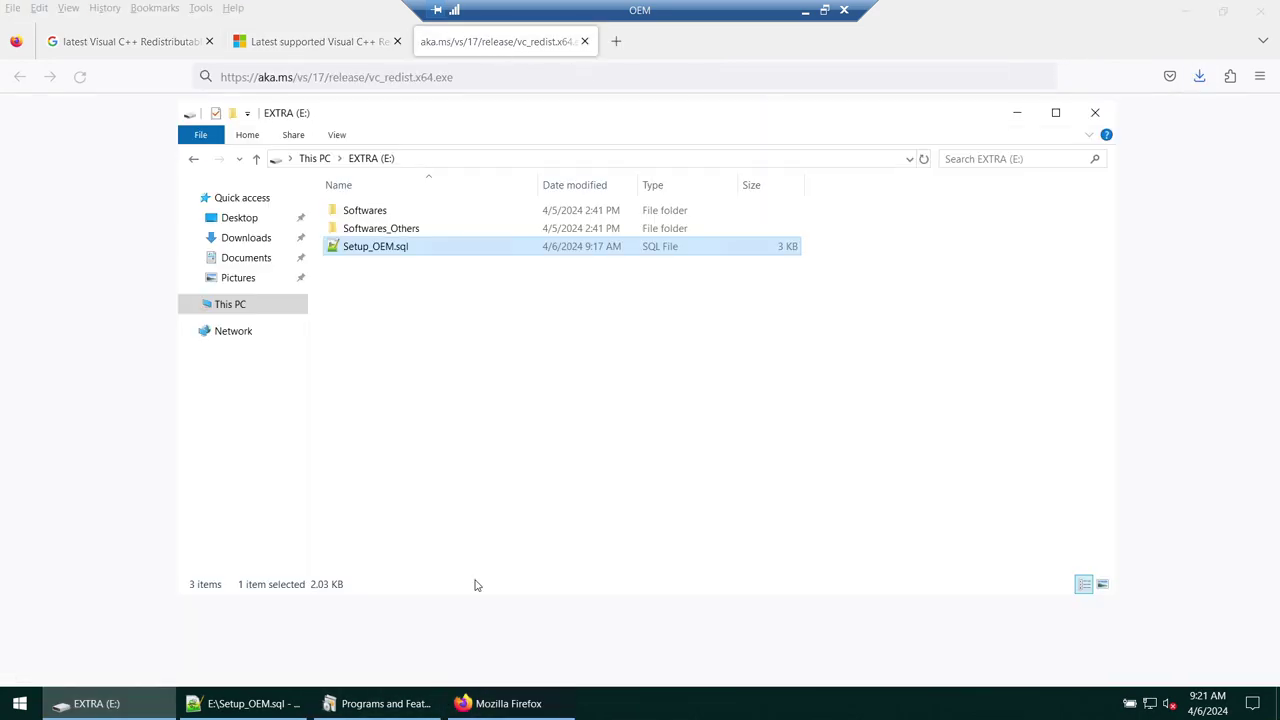
- Show the downloaded file in its folder and hide file name extensions
click(1199, 77)
click(1189, 117)
key(F2)
click(357, 156)
click(803, 213)
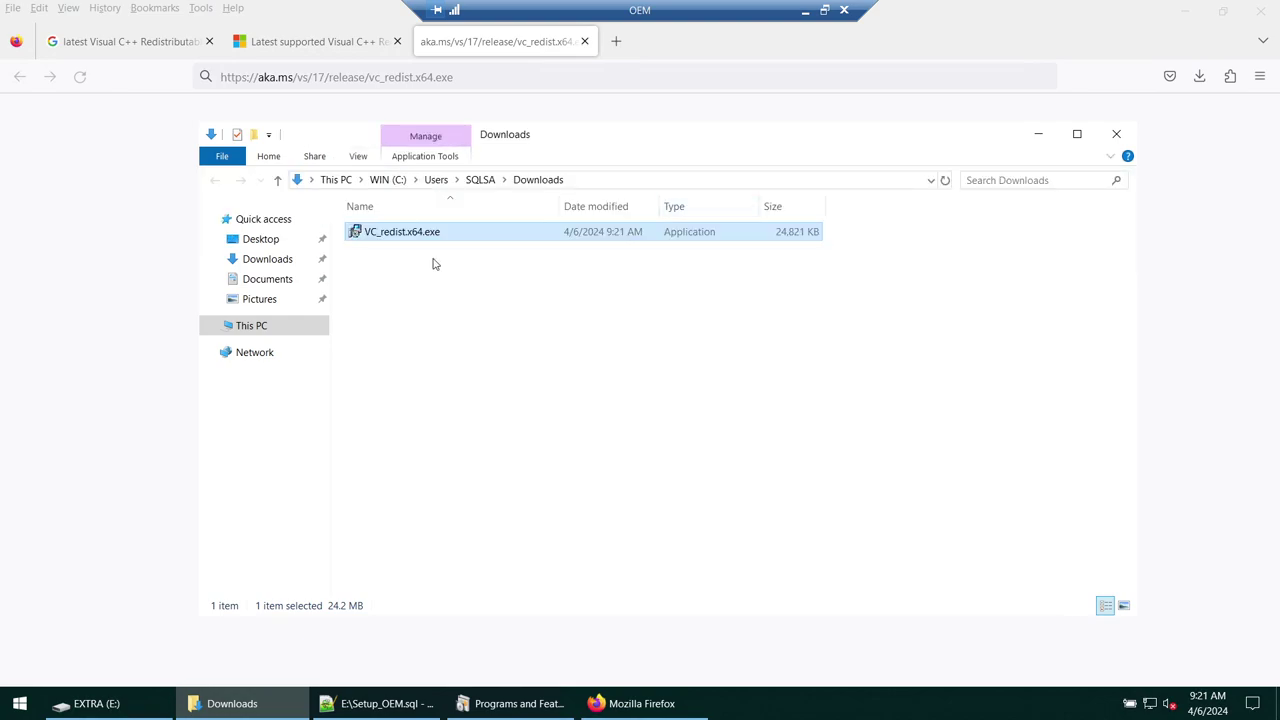
click(369, 160)
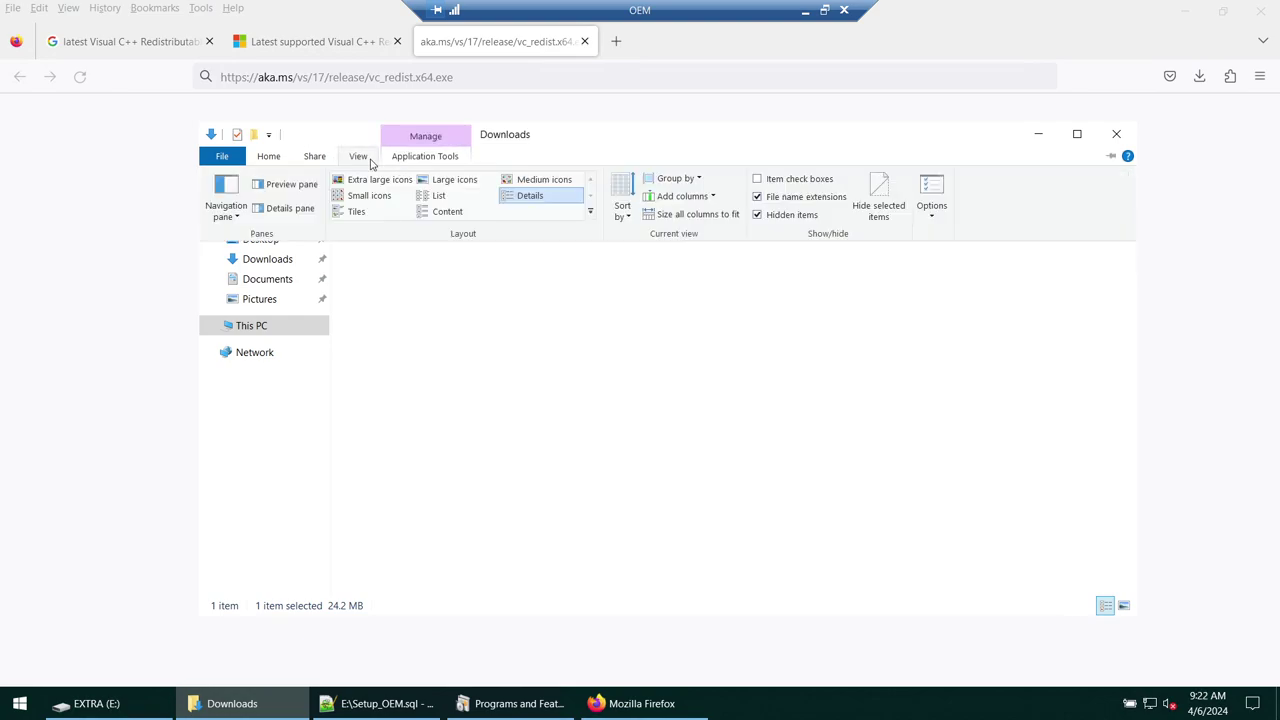
click(772, 203)
click(374, 160)
click(775, 220)
- Rename VC_redist.x64 to 2015_VC_redist.x64 in Downloads
click(420, 235)
click(443, 235)
click(443, 232)
text(_2015_2022)
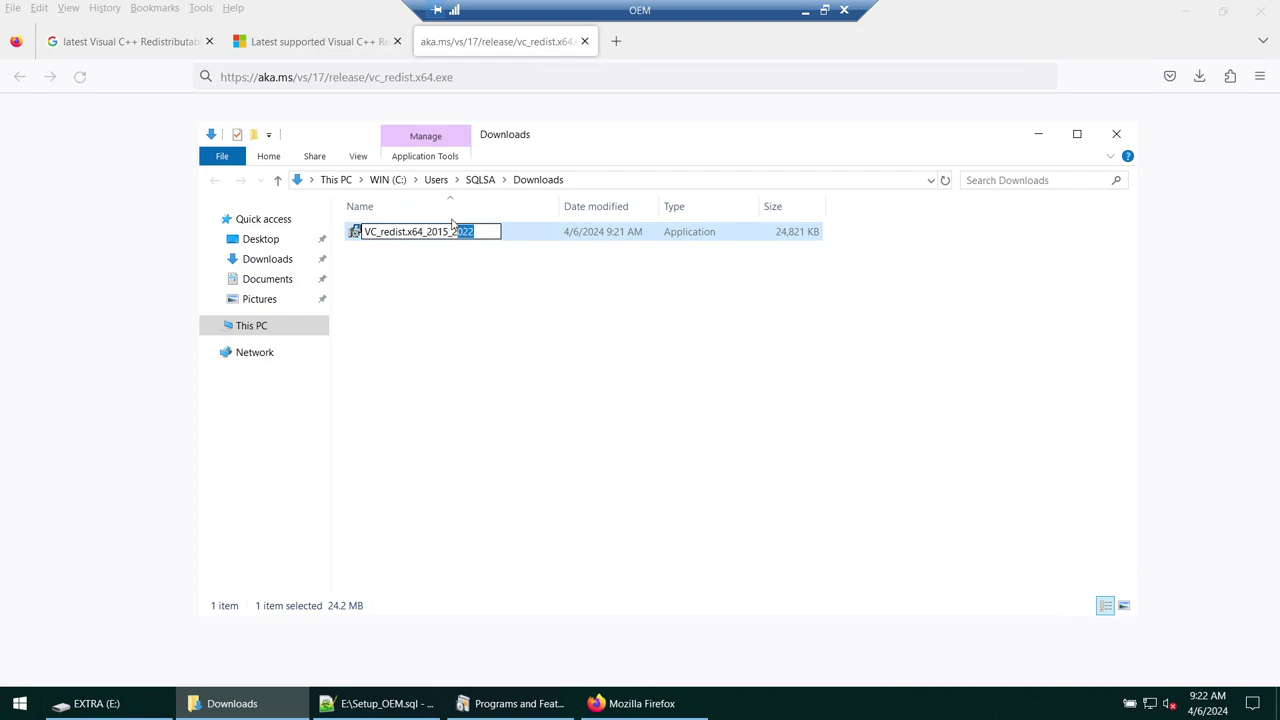
key(BackSpace)
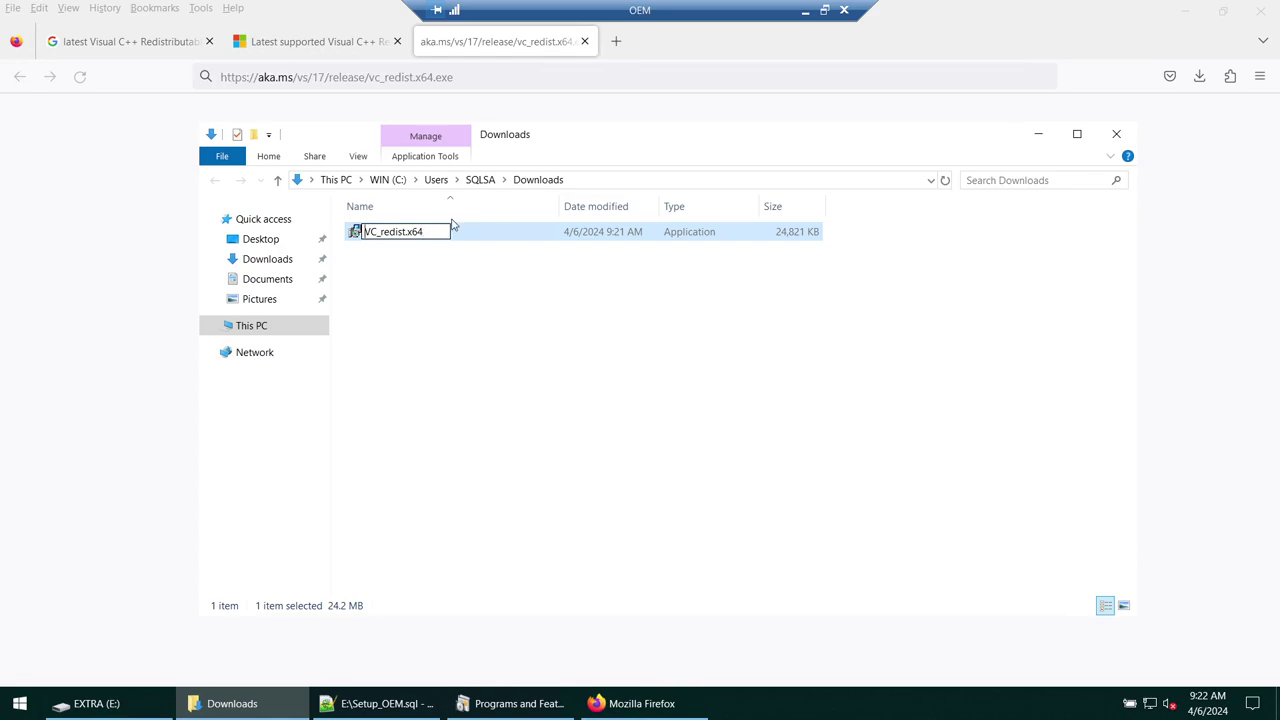
text(2015)
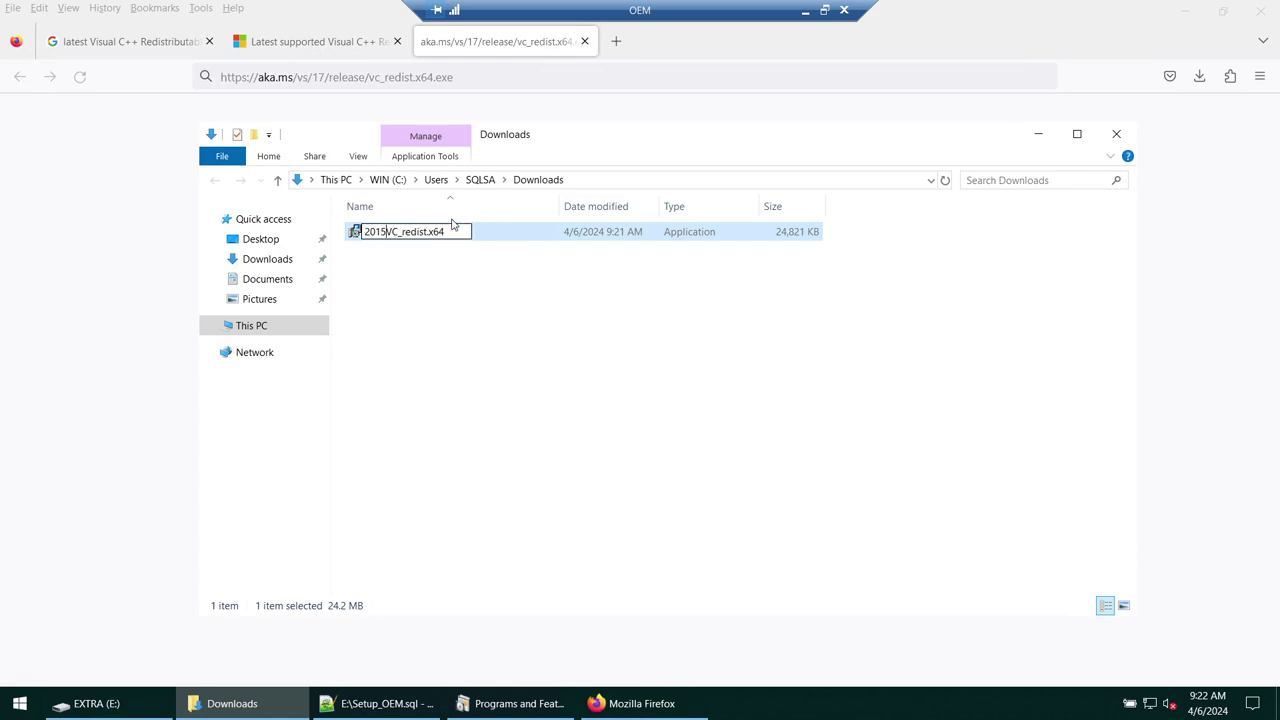
text(_)
key(Return)
right_click(719, 332)
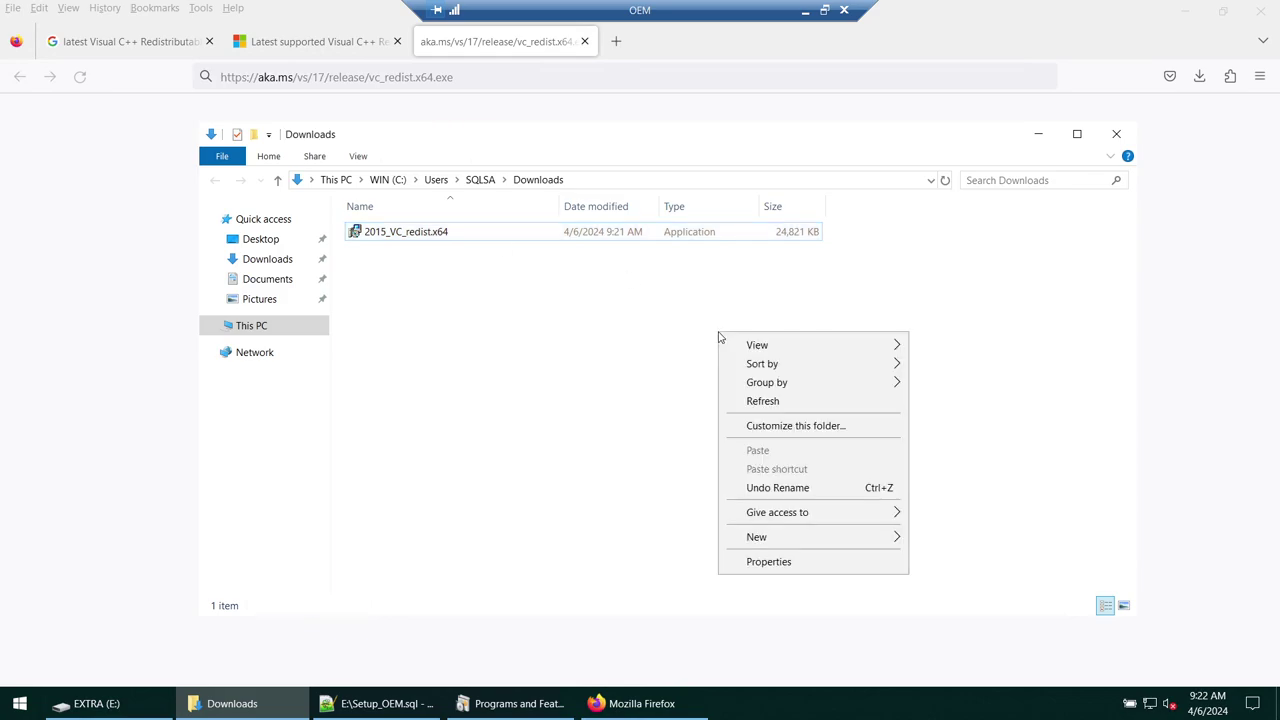
click(762, 401)
click(281, 45)
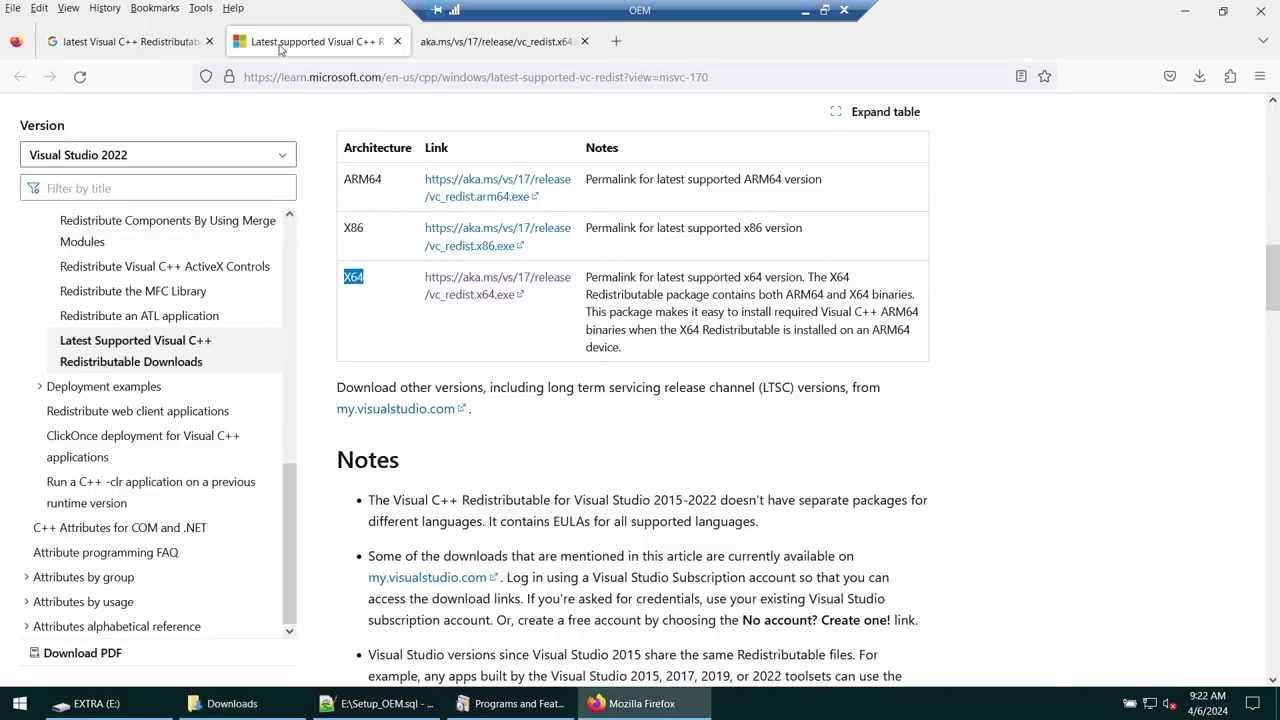
- Check the Visual C++ 2012 entry in the Setup_OEM.sql notes
click(380, 703)
double_click(241, 149)
double_click(234, 121)
double_click(241, 149)
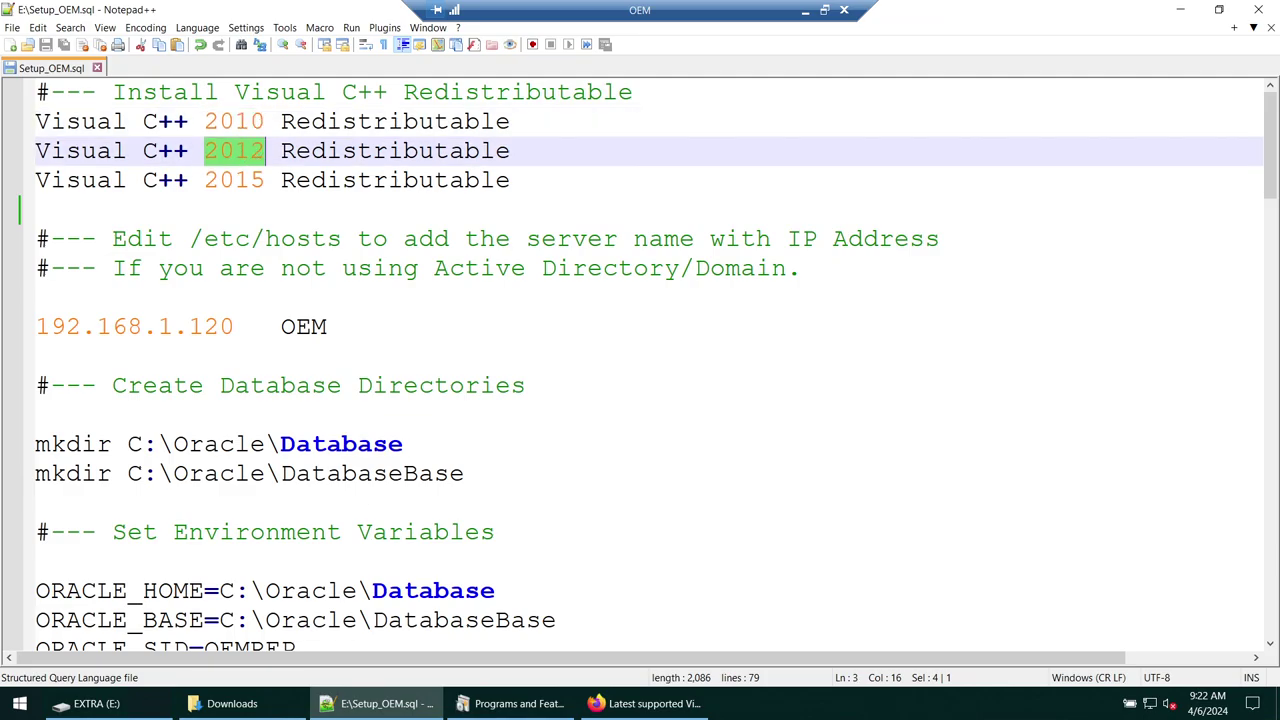
click(645, 703)
- Download the Visual Studio 2012 X64 redistributable via its link in a new tab
scroll(508, 323, down, 5)
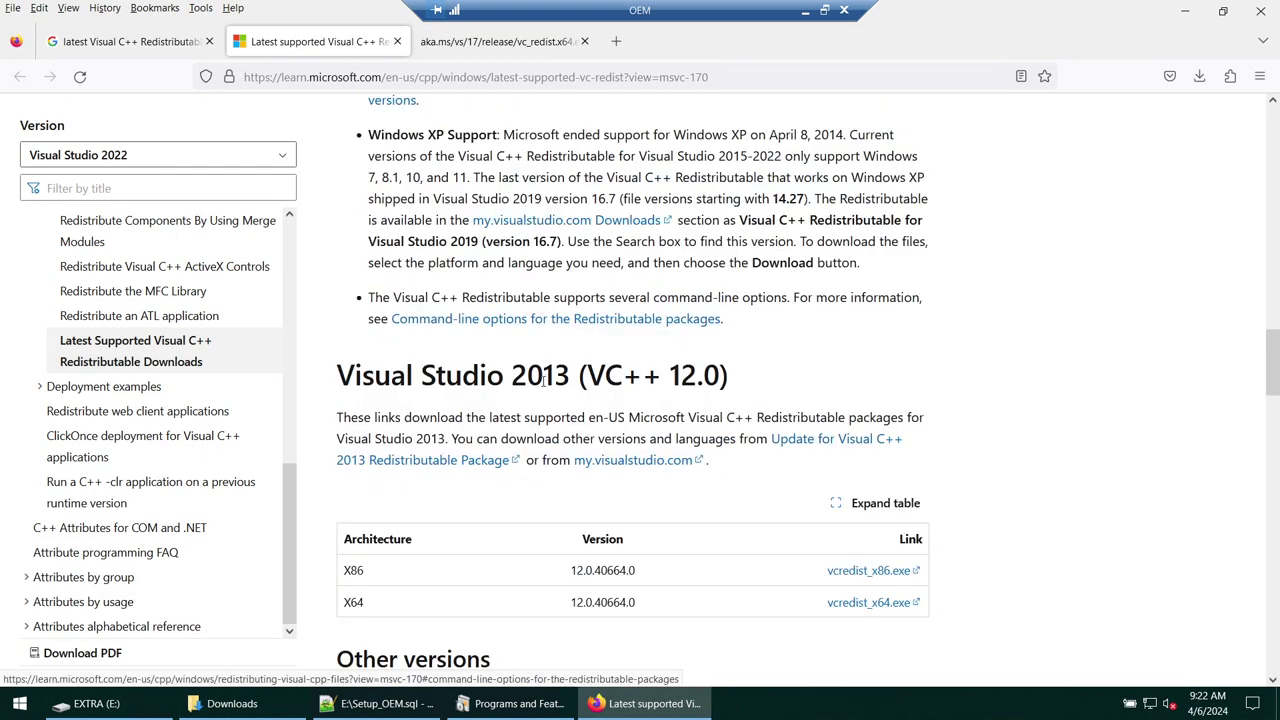
scroll(543, 367, down, 6)
double_click(519, 226)
scroll(587, 373, down, 3)
double_click(350, 323)
right_click(815, 325)
click(832, 333)
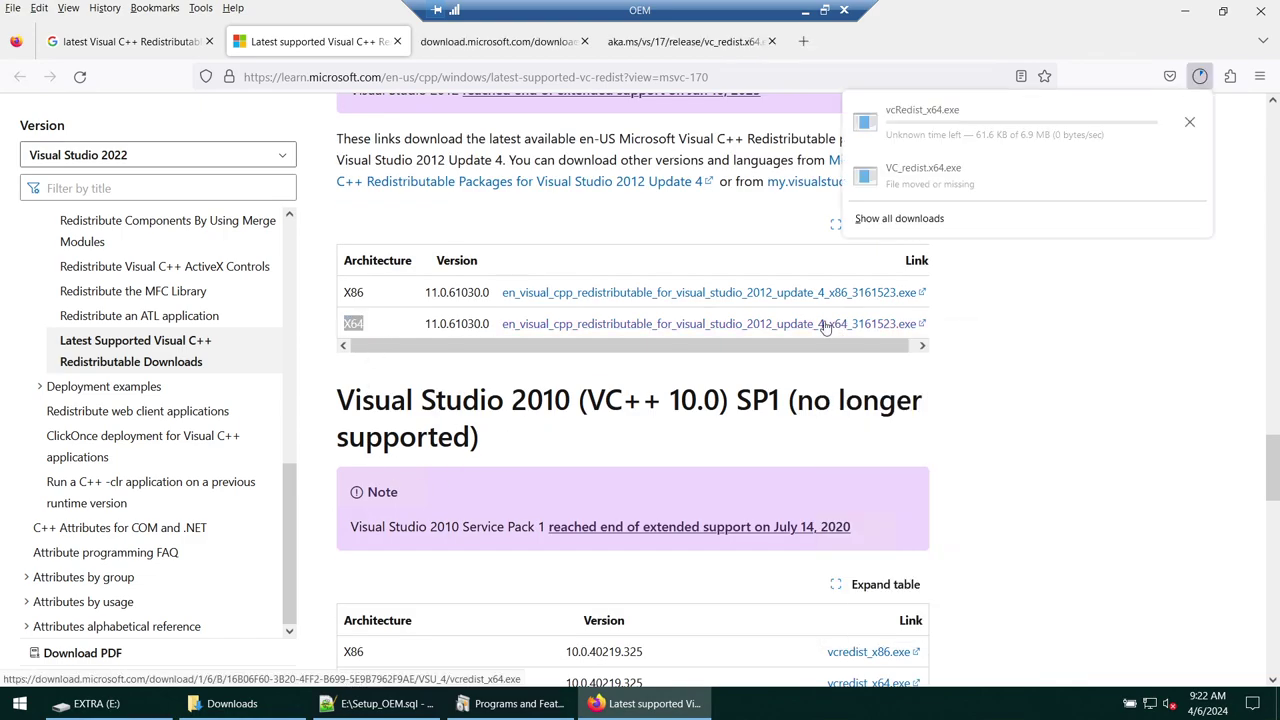
- Rename vcRedist_x64 to 2012_vcRedist_x64 in Downloads
click(255, 704)
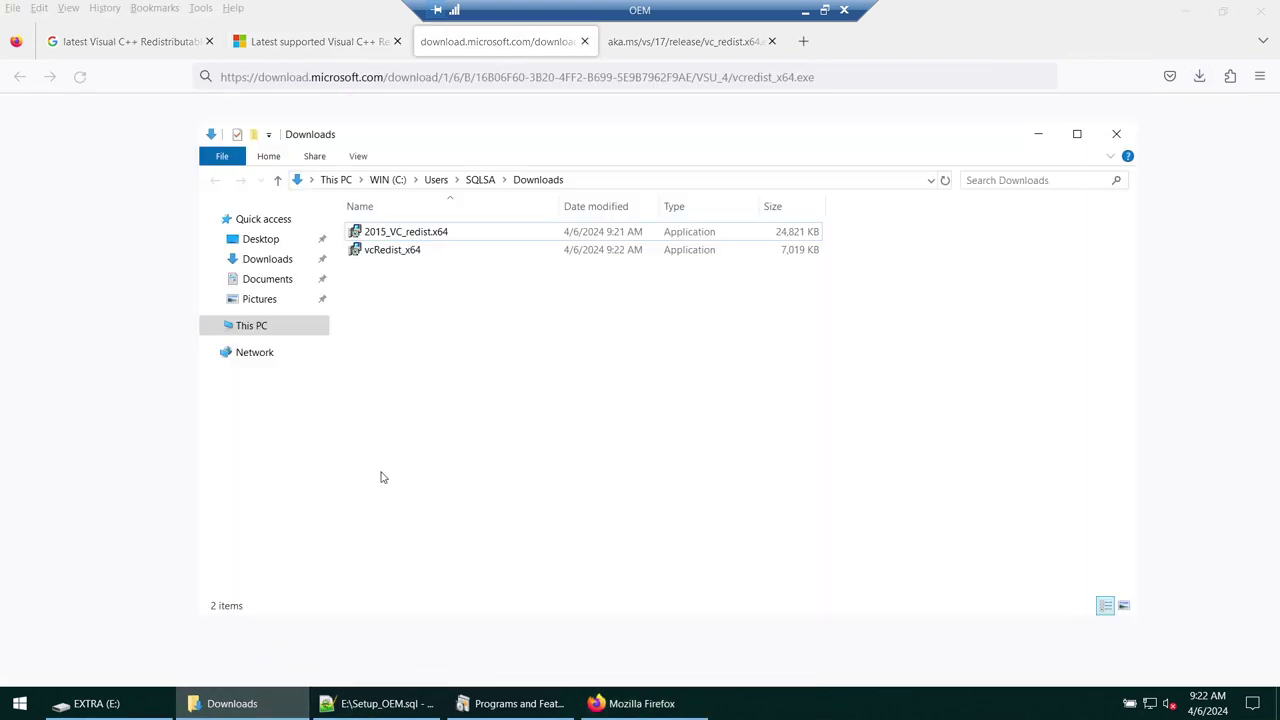
click(391, 250)
click(390, 249)
key(Home)
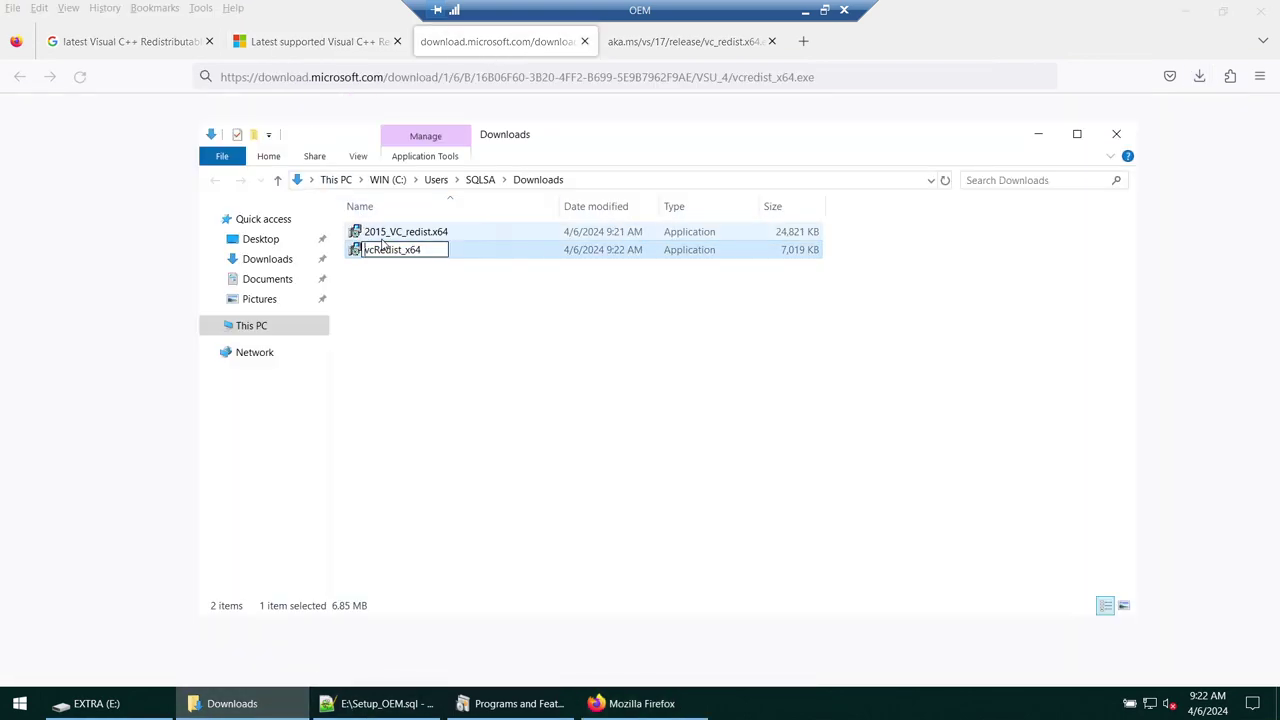
text(2012_)
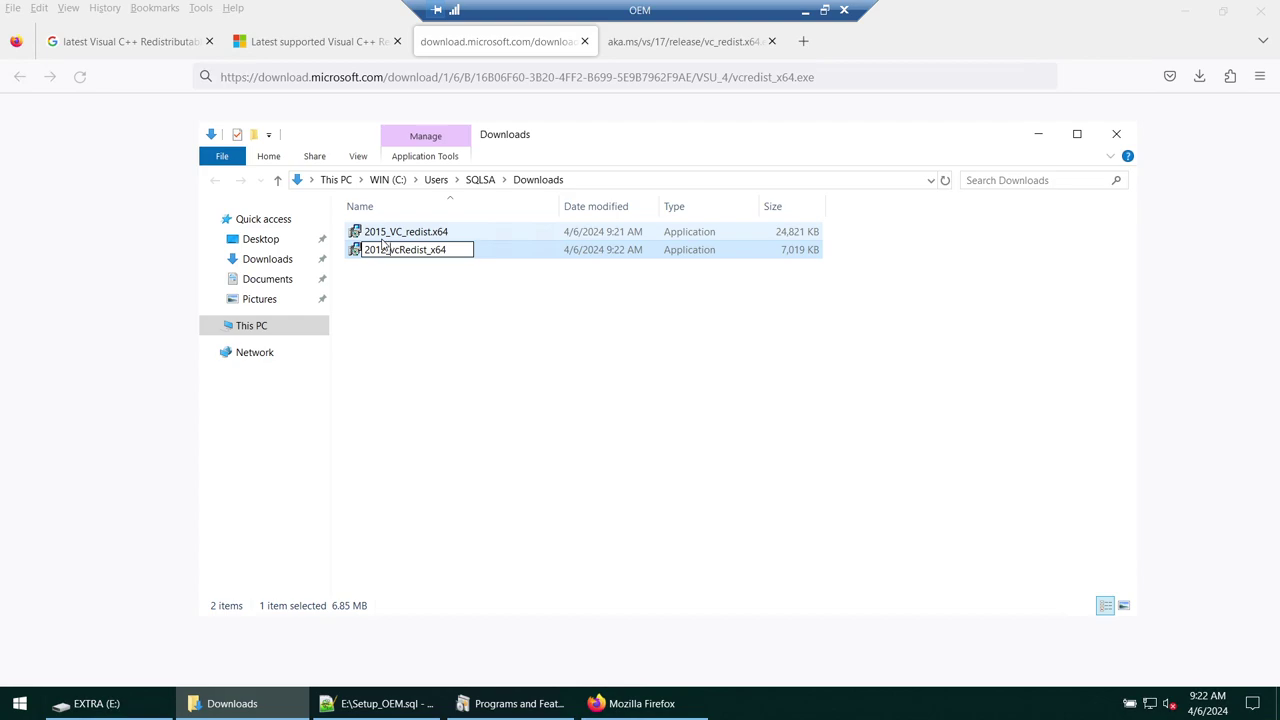
key(Return)
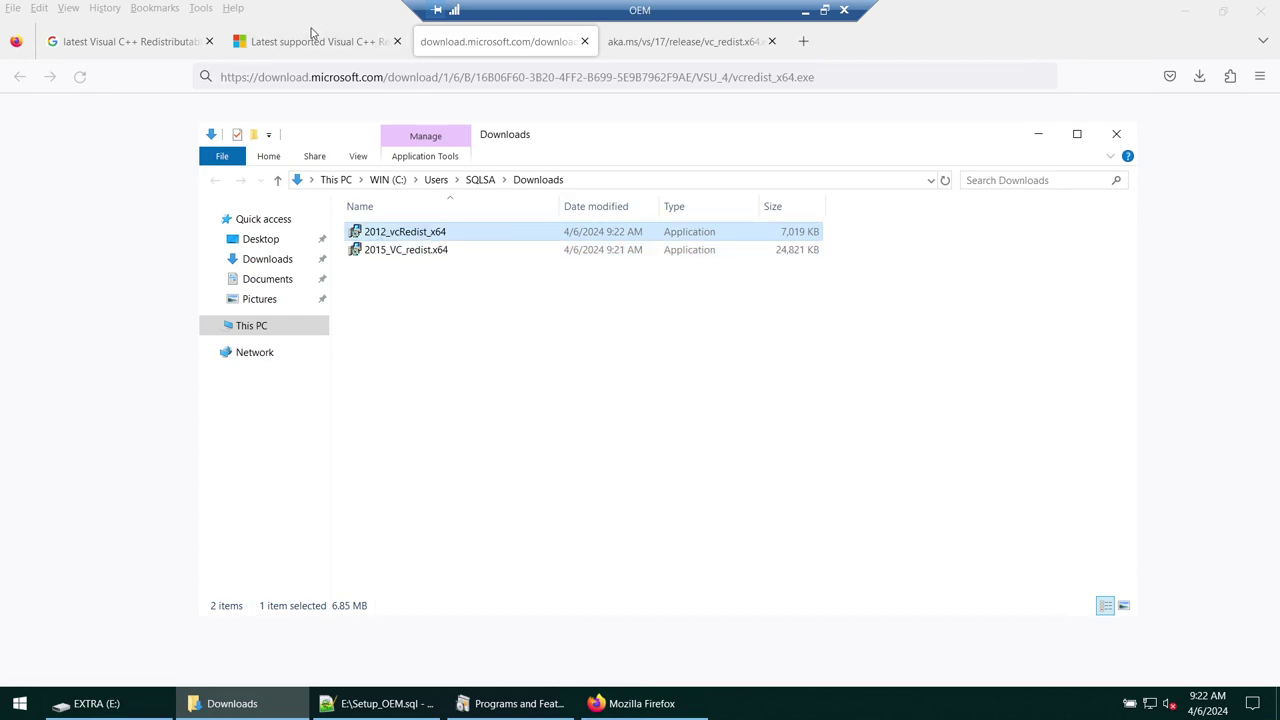
click(262, 41)
- Download the Visual C++ 2010 vcredist_x64.exe via its link in a new tab
scroll(546, 463, down, 3)
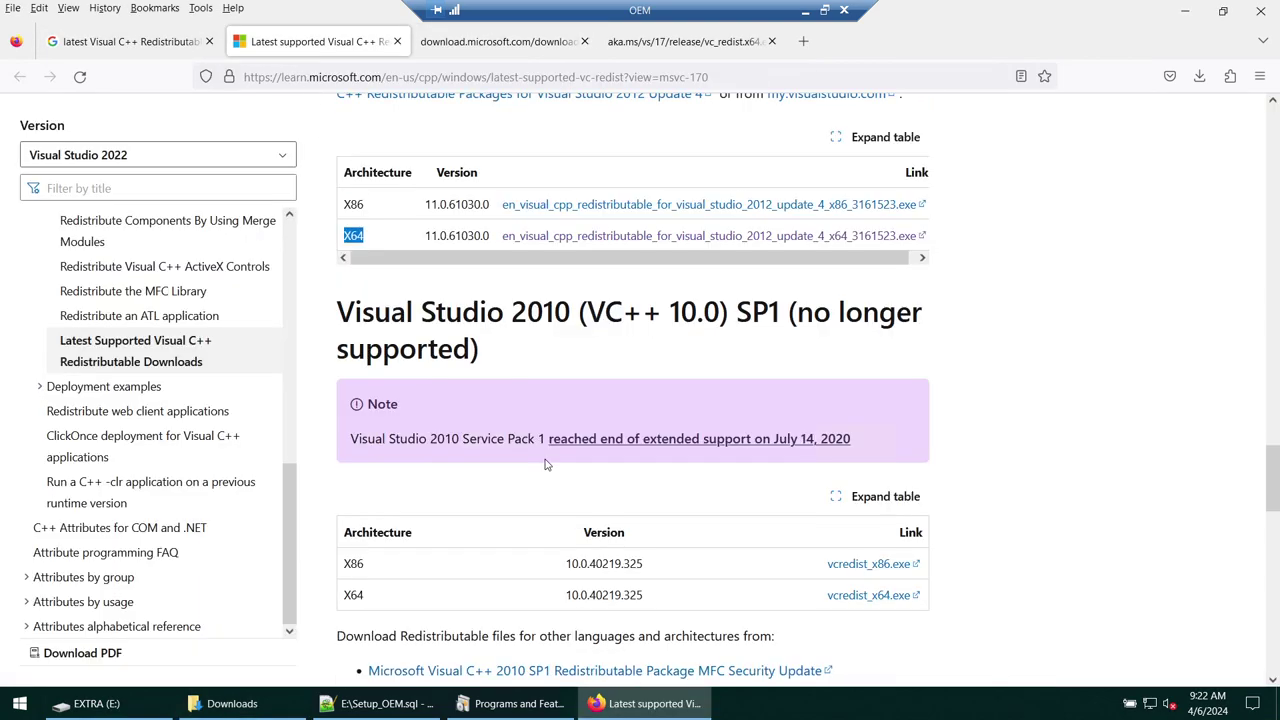
drag(527, 134, 554, 136)
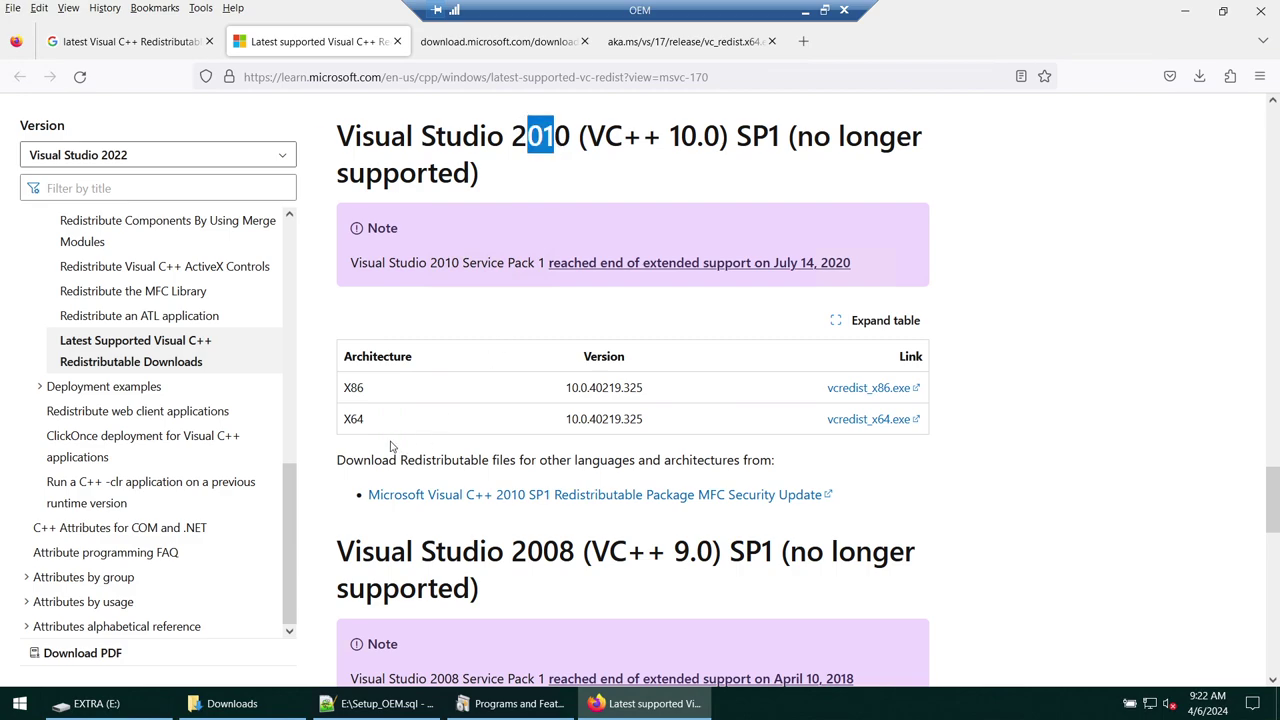
drag(343, 424, 389, 425)
right_click(870, 428)
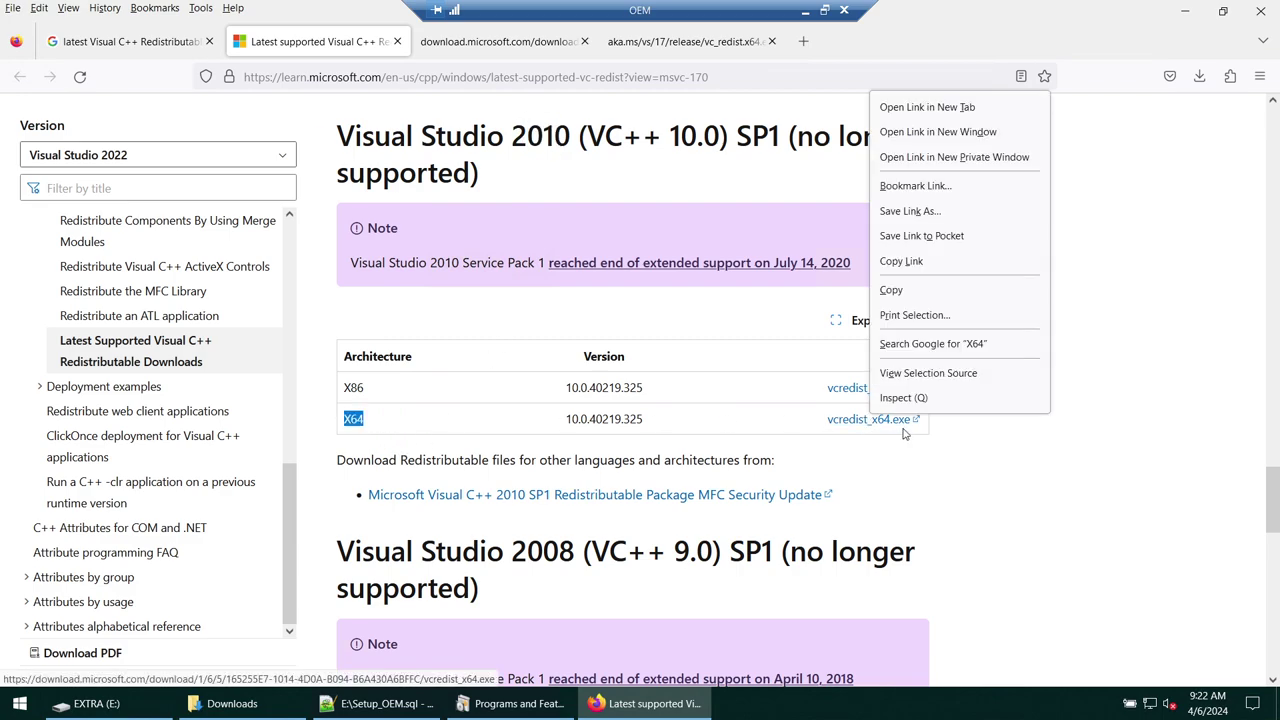
click(927, 107)
click(853, 45)
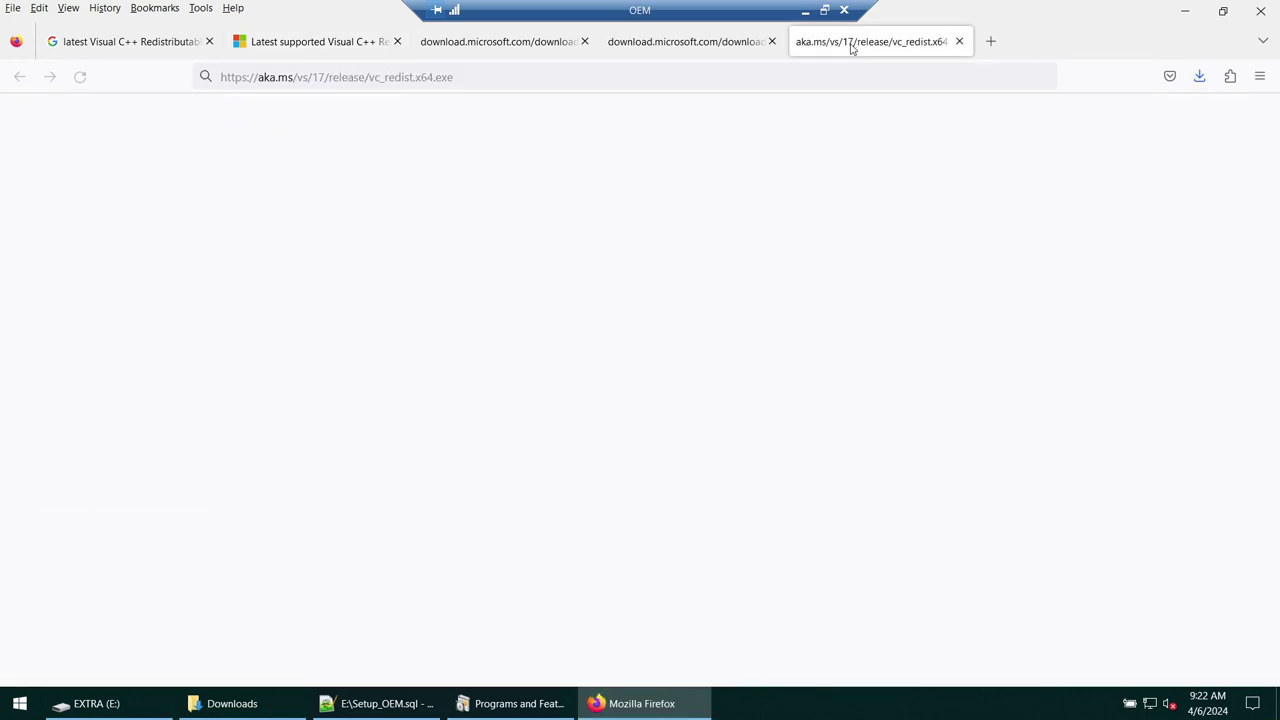
- Rename vcredist_x64 to 2010_vcredist_x64 in Downloads
click(232, 703)
click(400, 268)
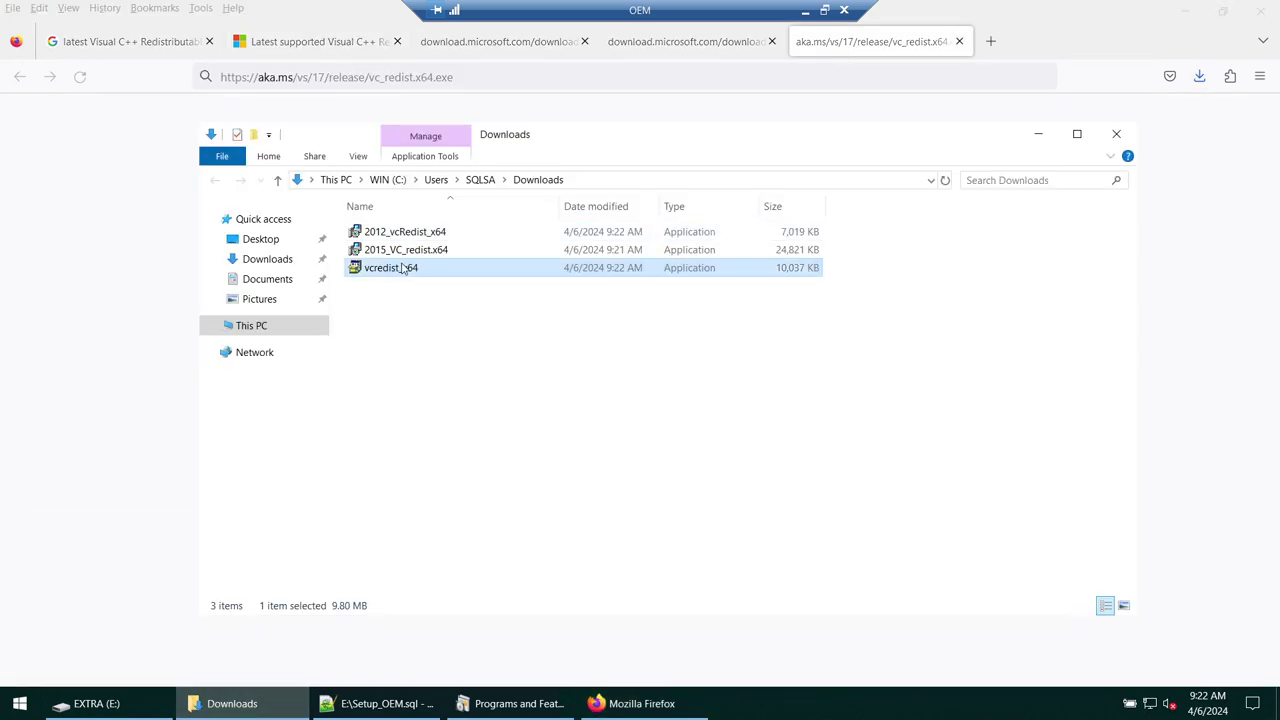
click(385, 268)
click(363, 269)
text(2010_)
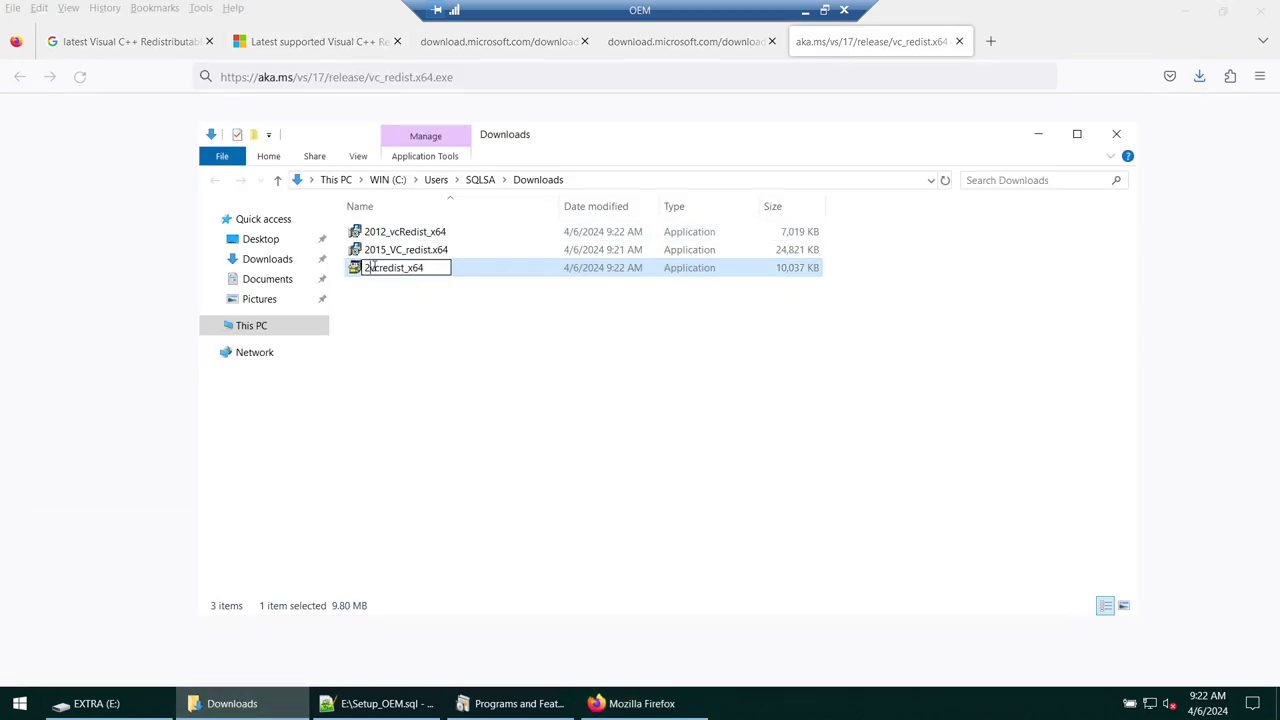
key(Return)
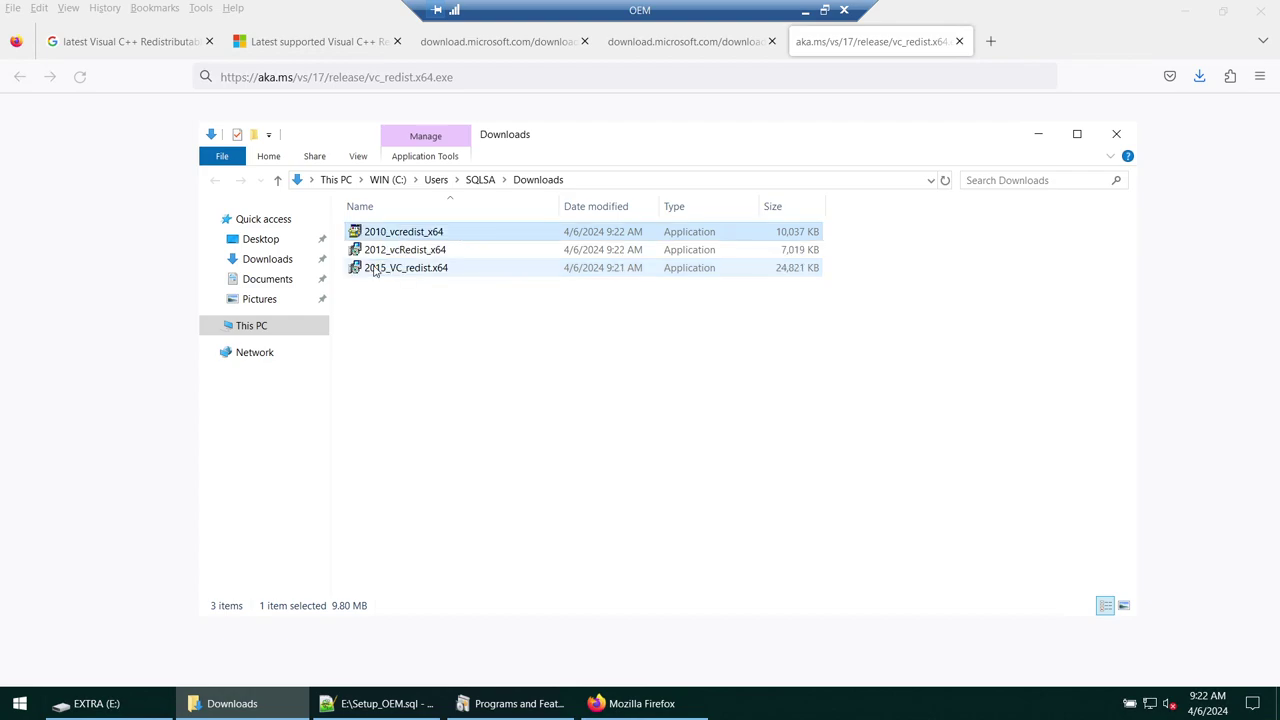
- Minimize Firefox, Notepad++ and Explorer windows to bring up Programs and Features
click(1188, 11)
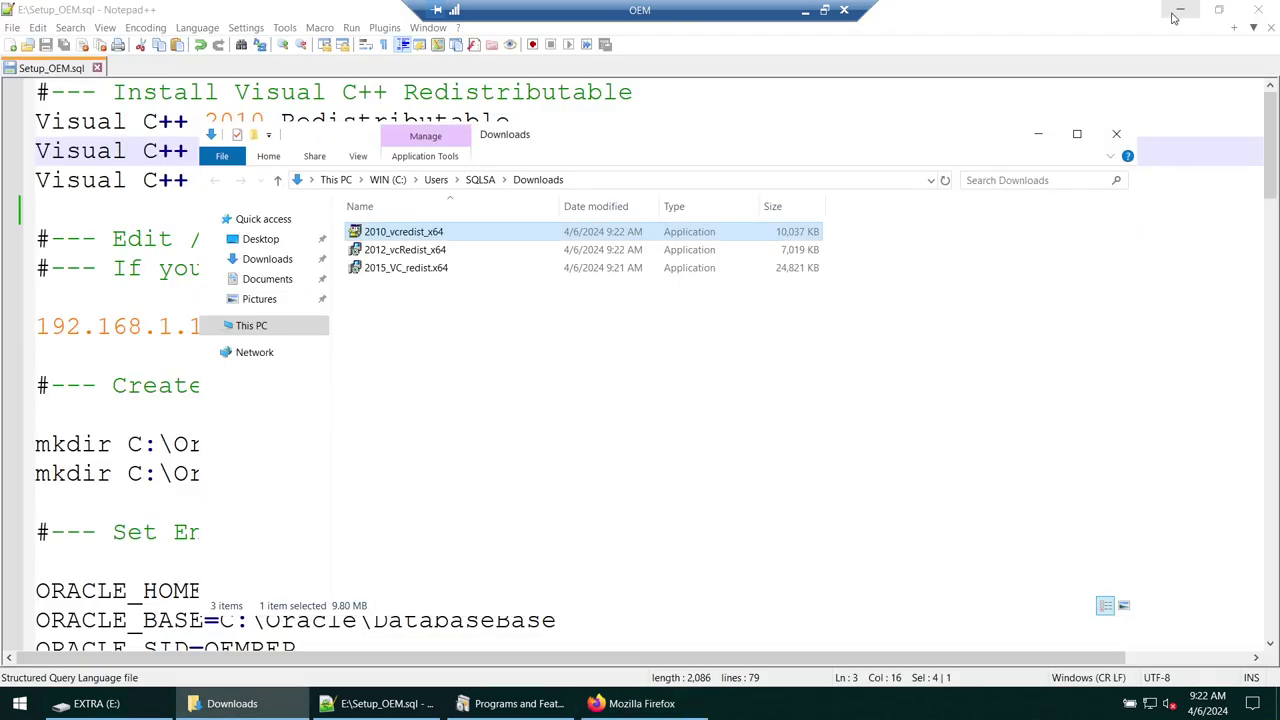
click(1190, 14)
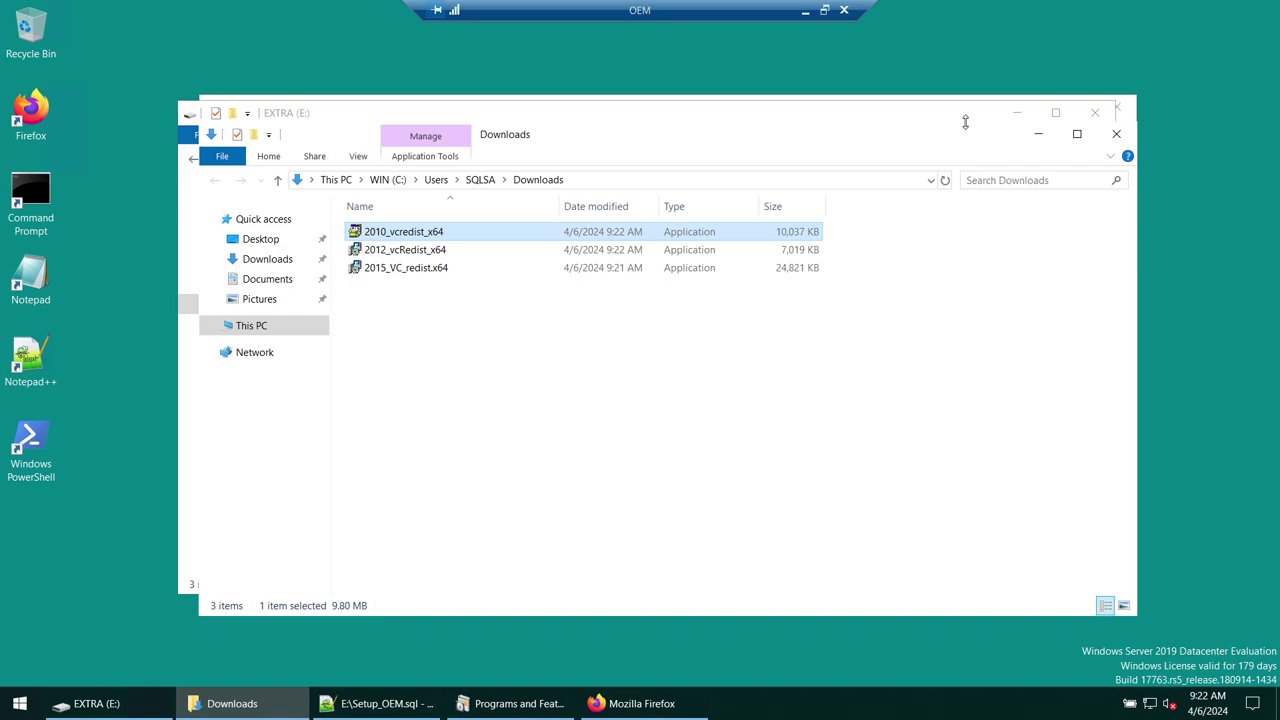
click(1016, 112)
click(1038, 107)
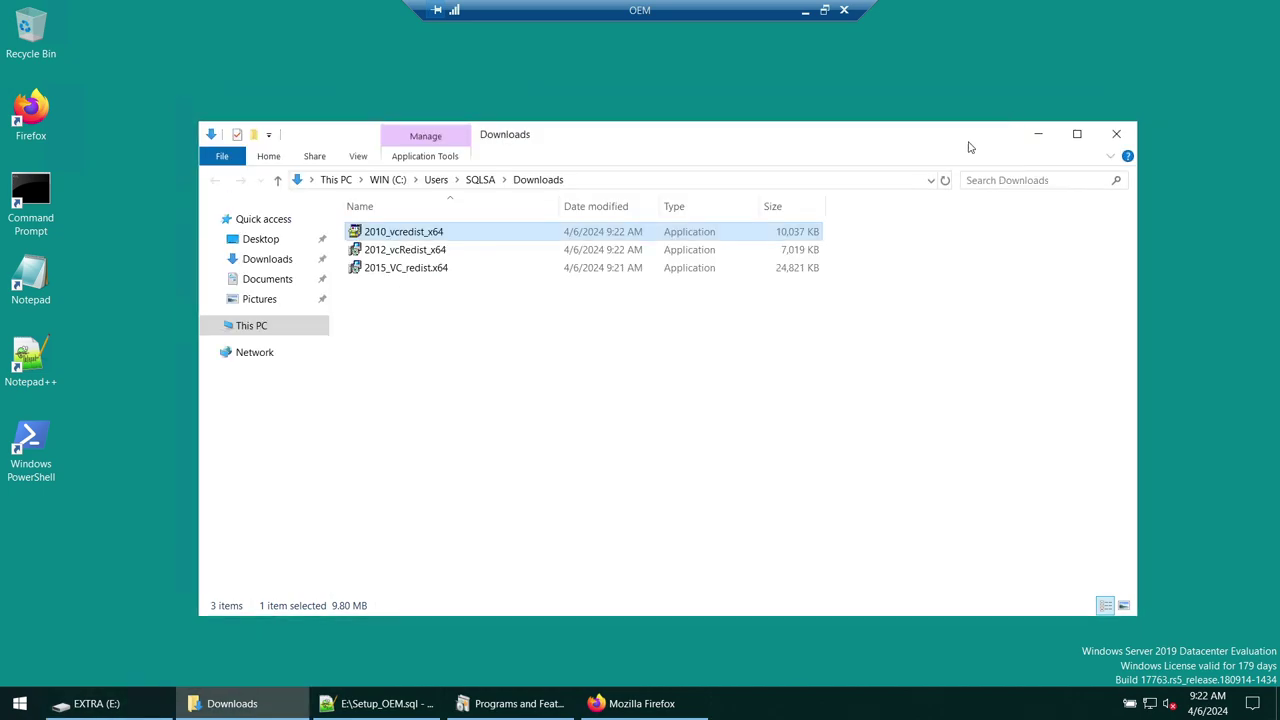
click(515, 705)
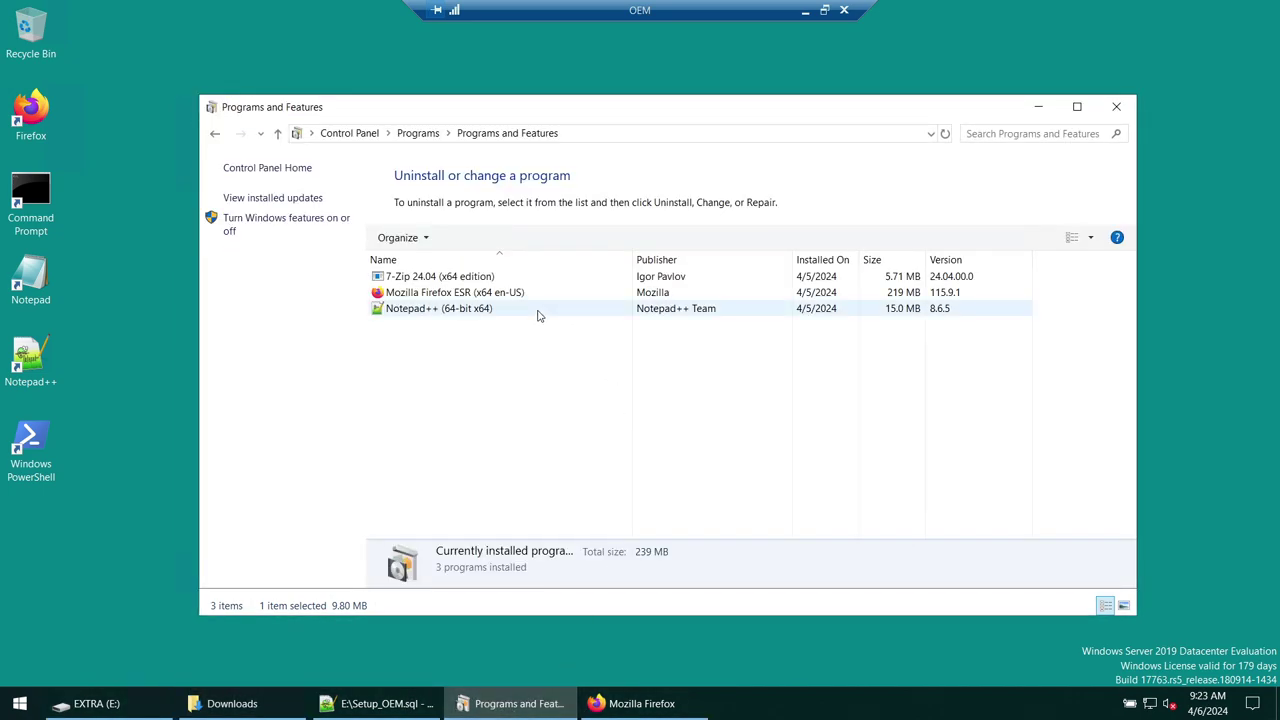
- Install 2010_vcredist_x64 as administrator, accepting the license terms
click(1037, 108)
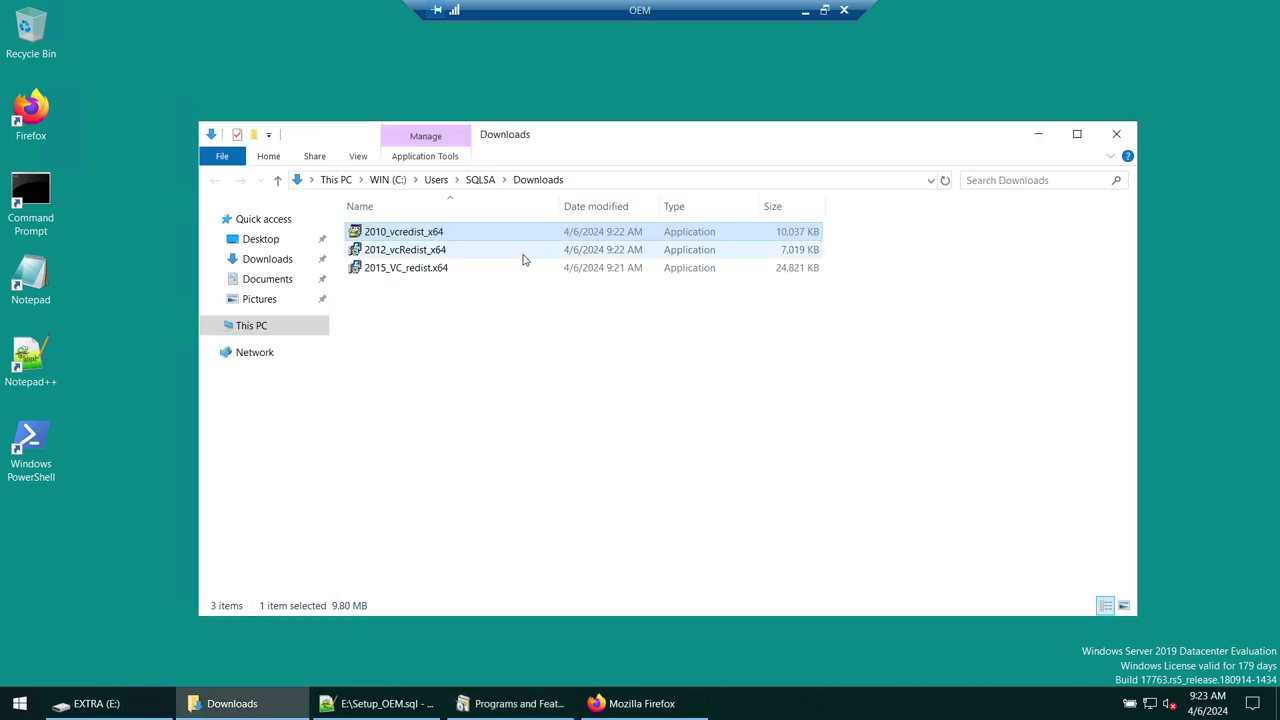
right_click(421, 235)
click(463, 261)
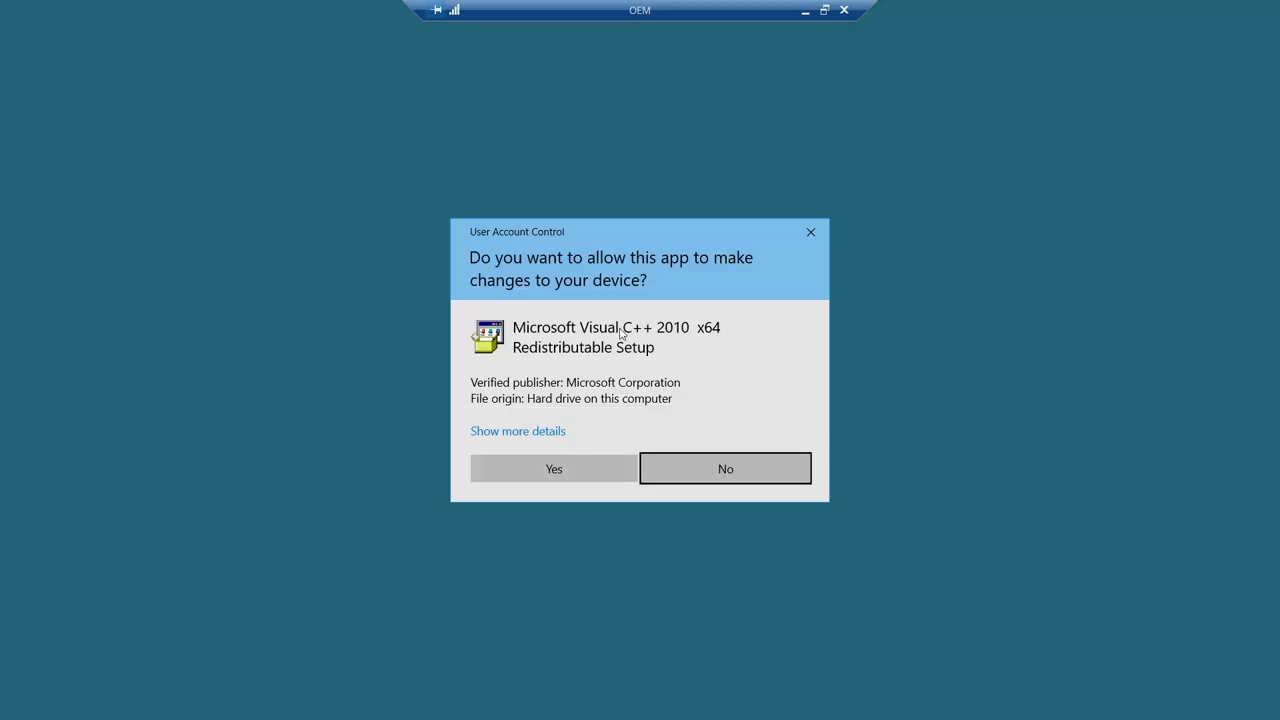
click(580, 471)
click(507, 388)
click(737, 538)
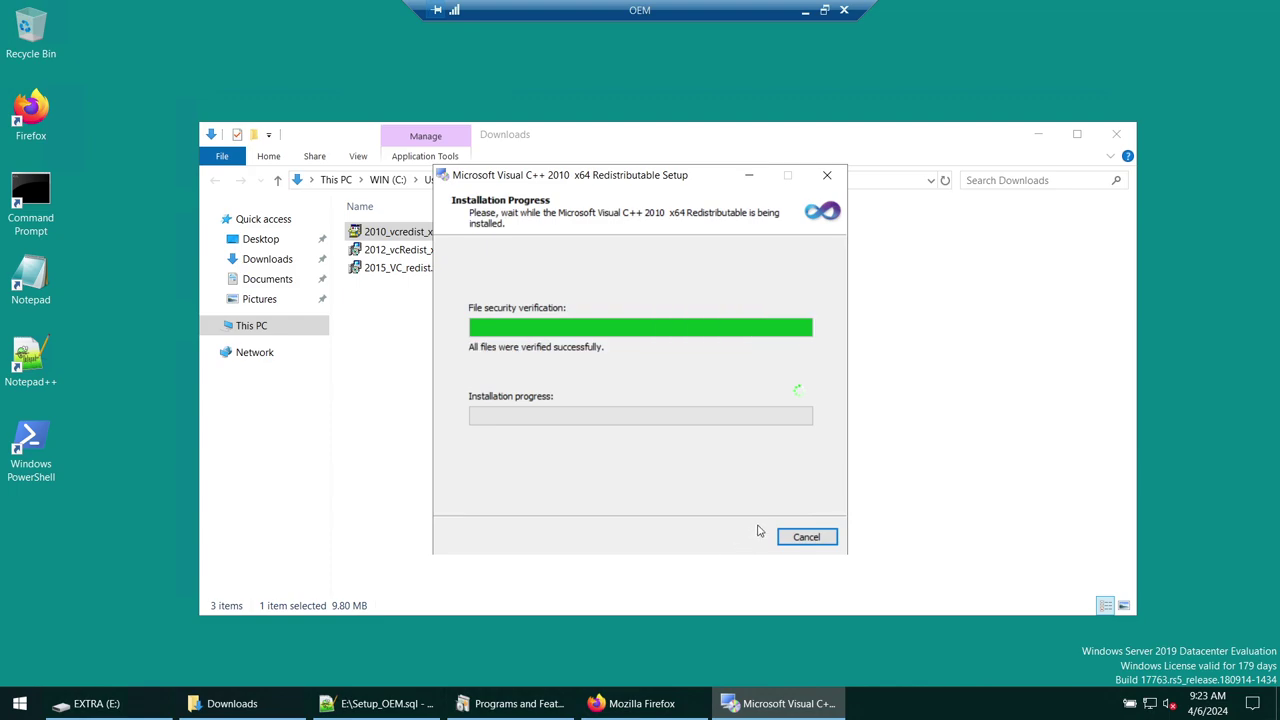
click(807, 538)
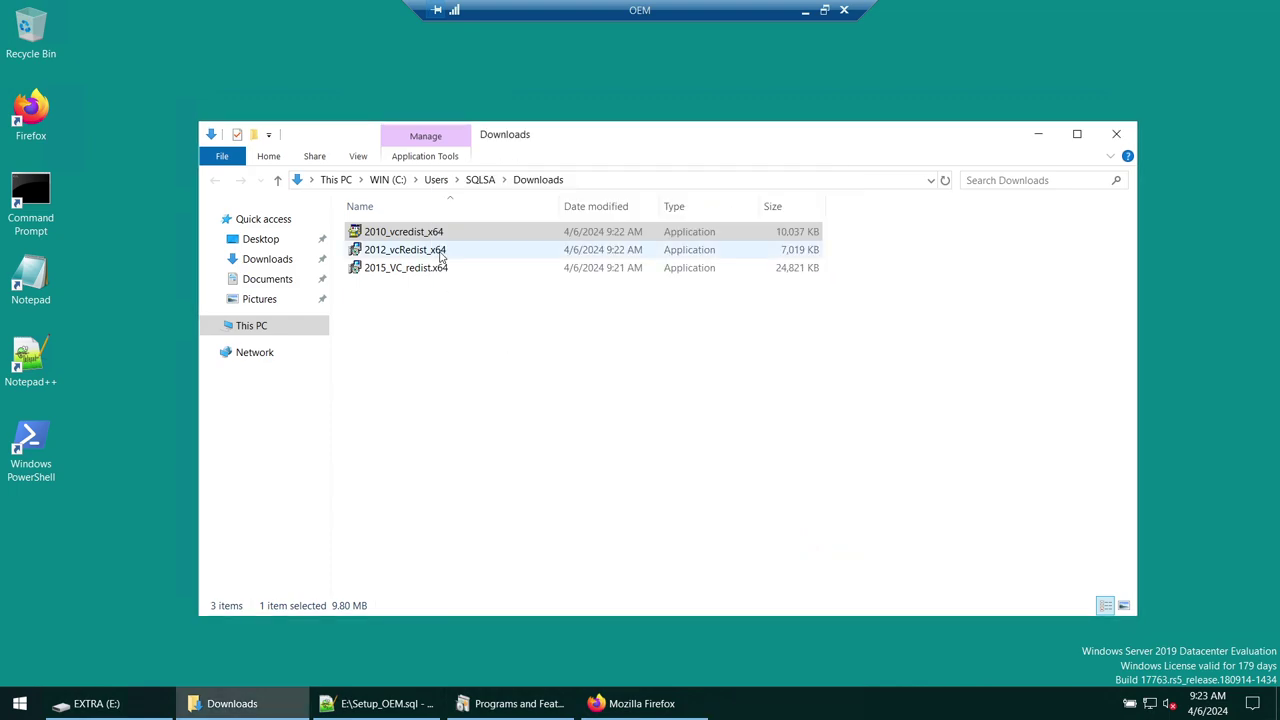
- Install 2012_vcRedist_x64 as administrator, accepting the license terms
right_click(441, 253)
click(470, 284)
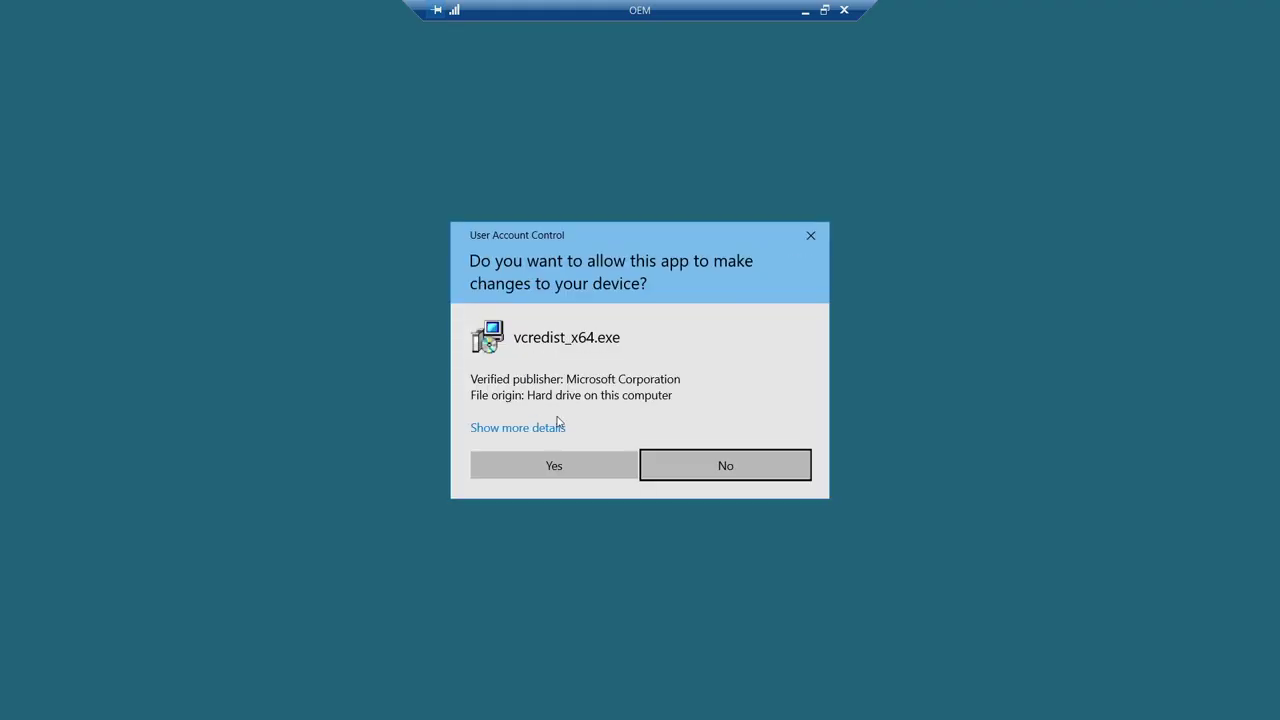
click(580, 478)
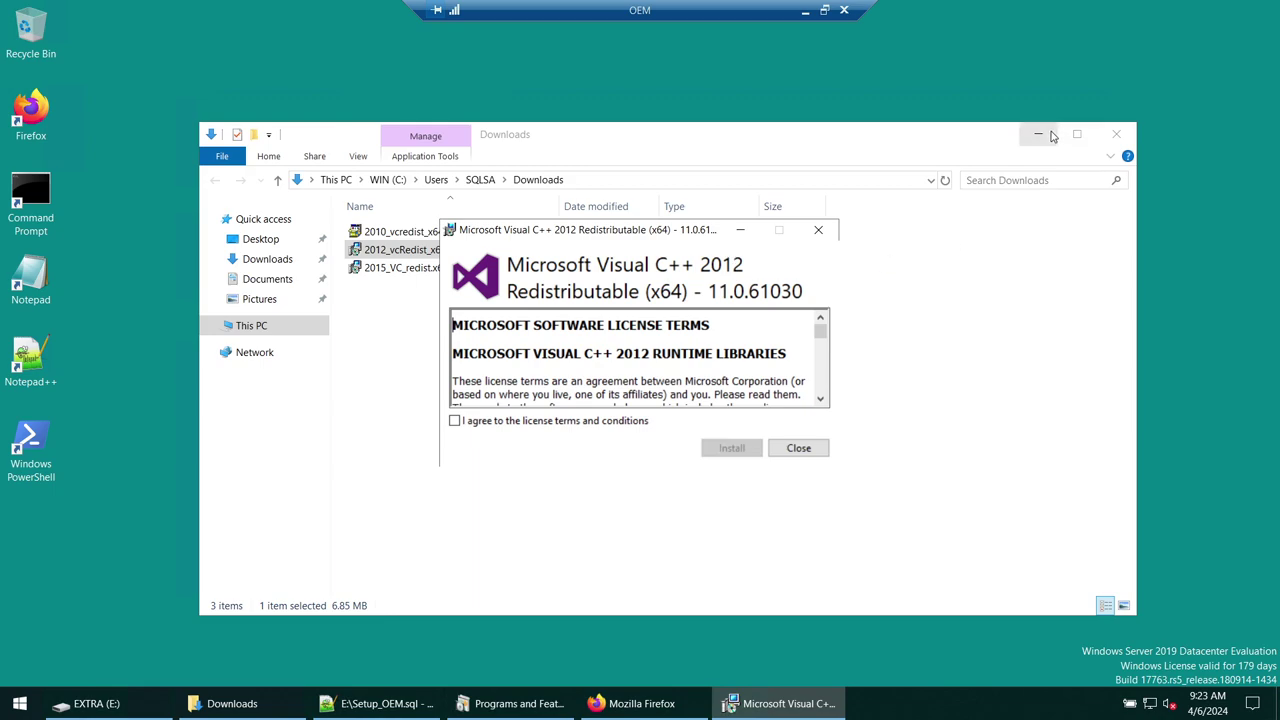
click(1038, 134)
click(523, 425)
click(716, 456)
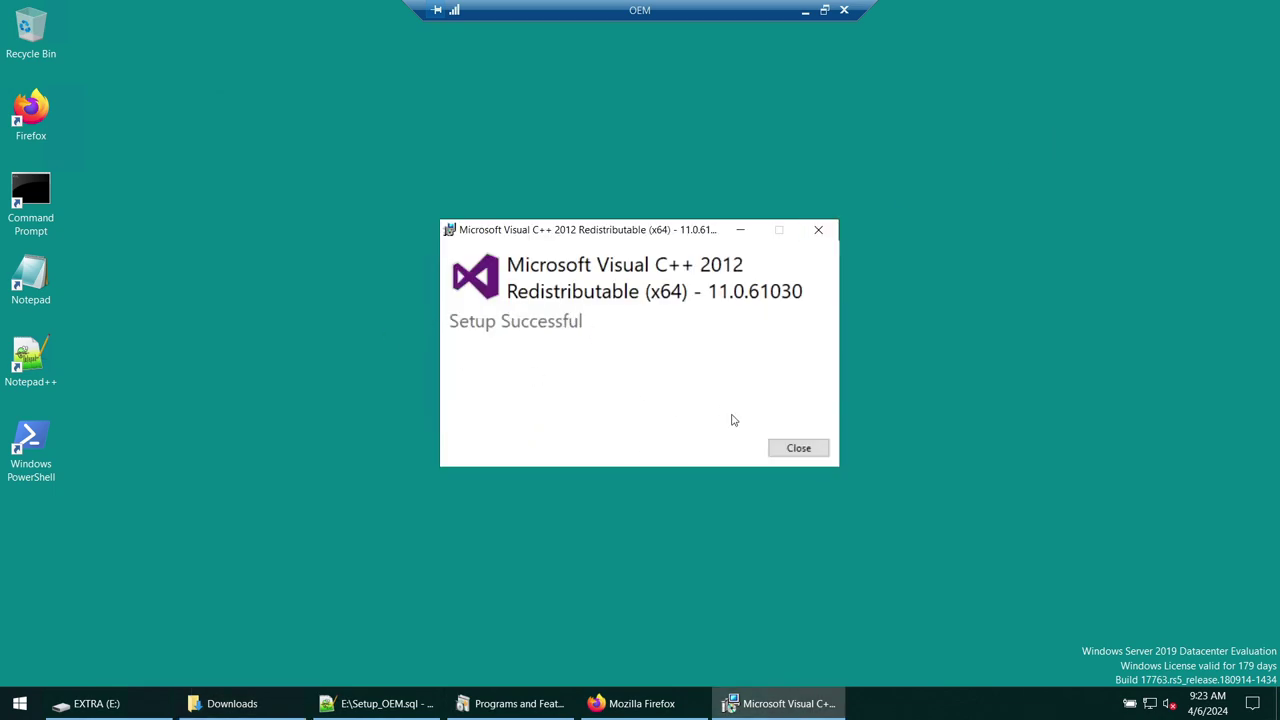
click(797, 448)
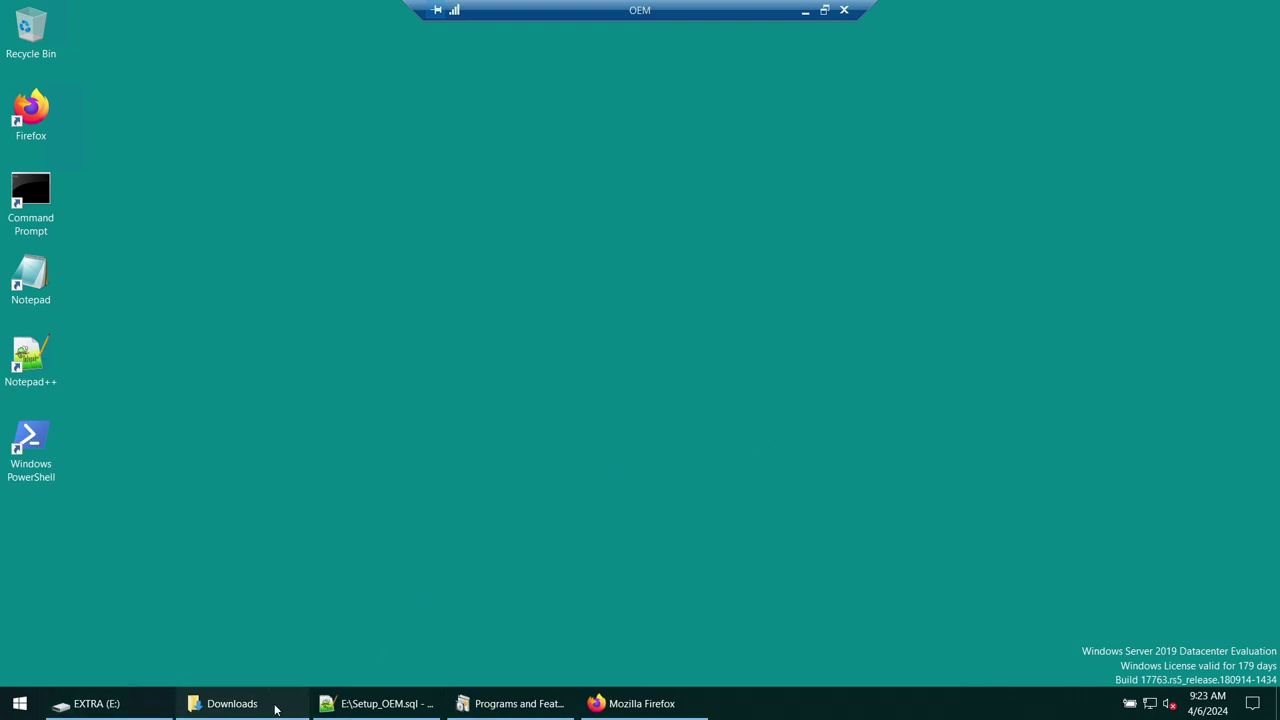
click(276, 709)
right_click(409, 269)
click(445, 296)
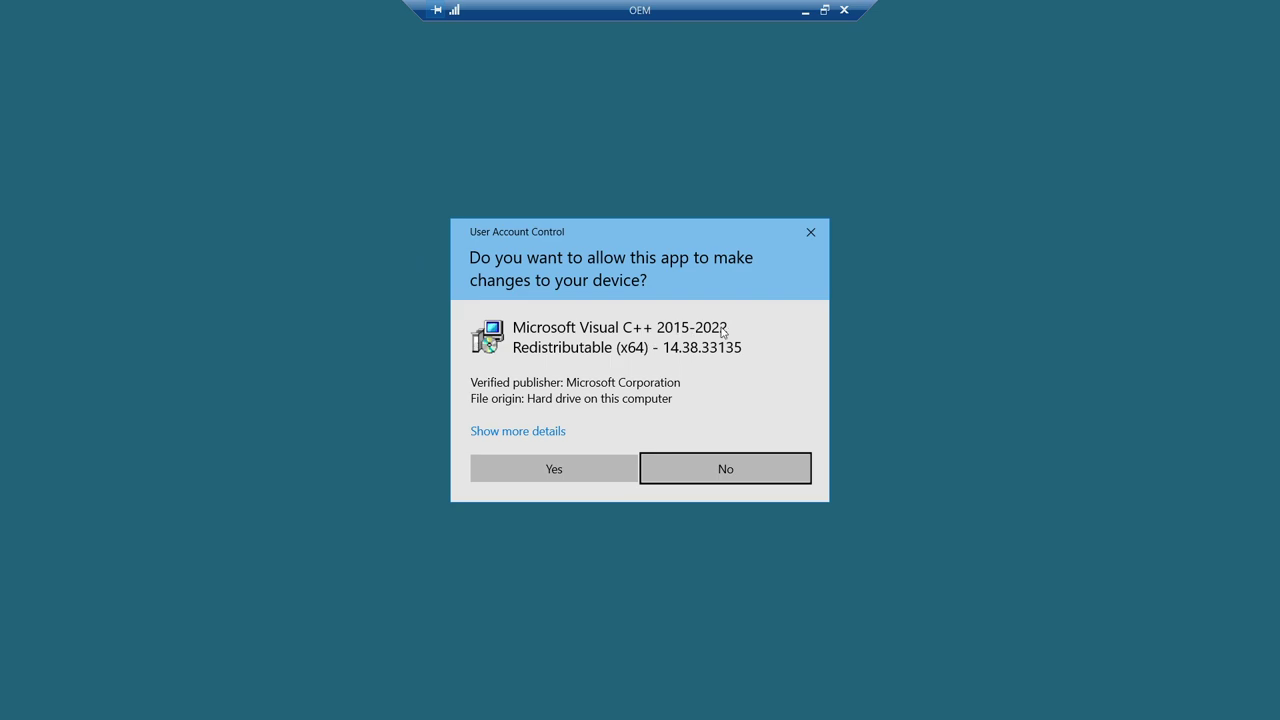
click(591, 469)
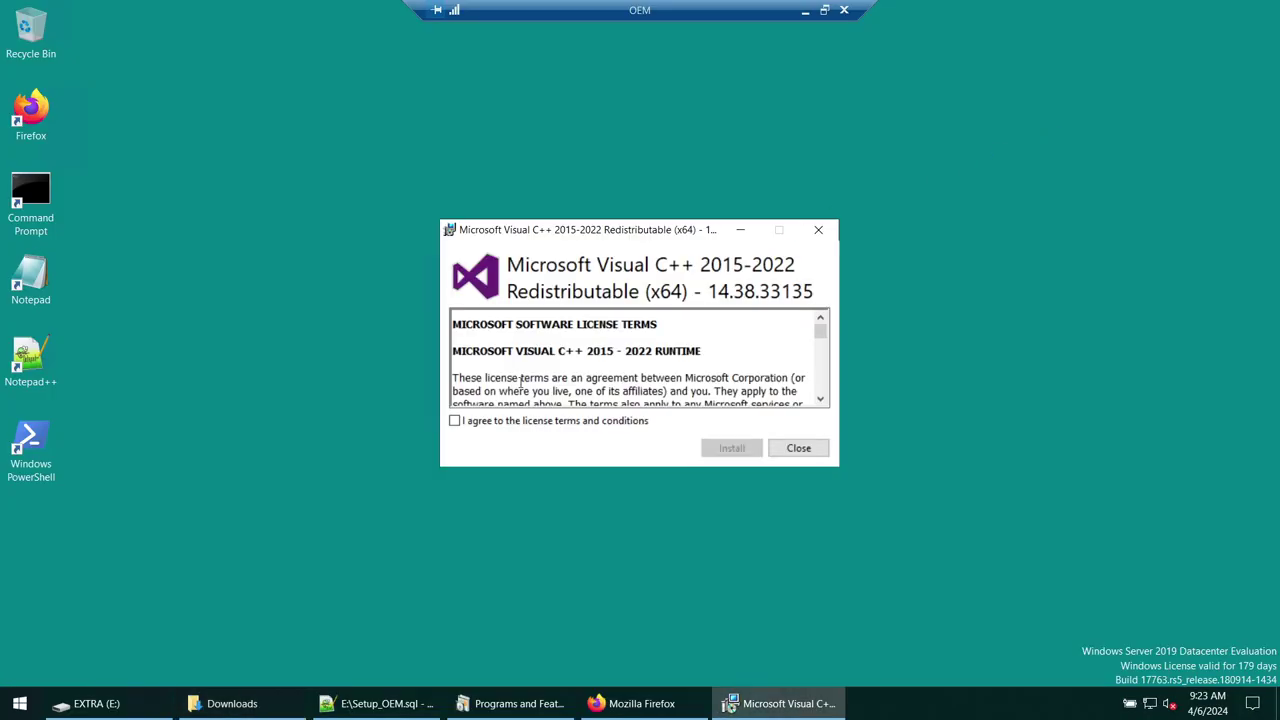
click(515, 421)
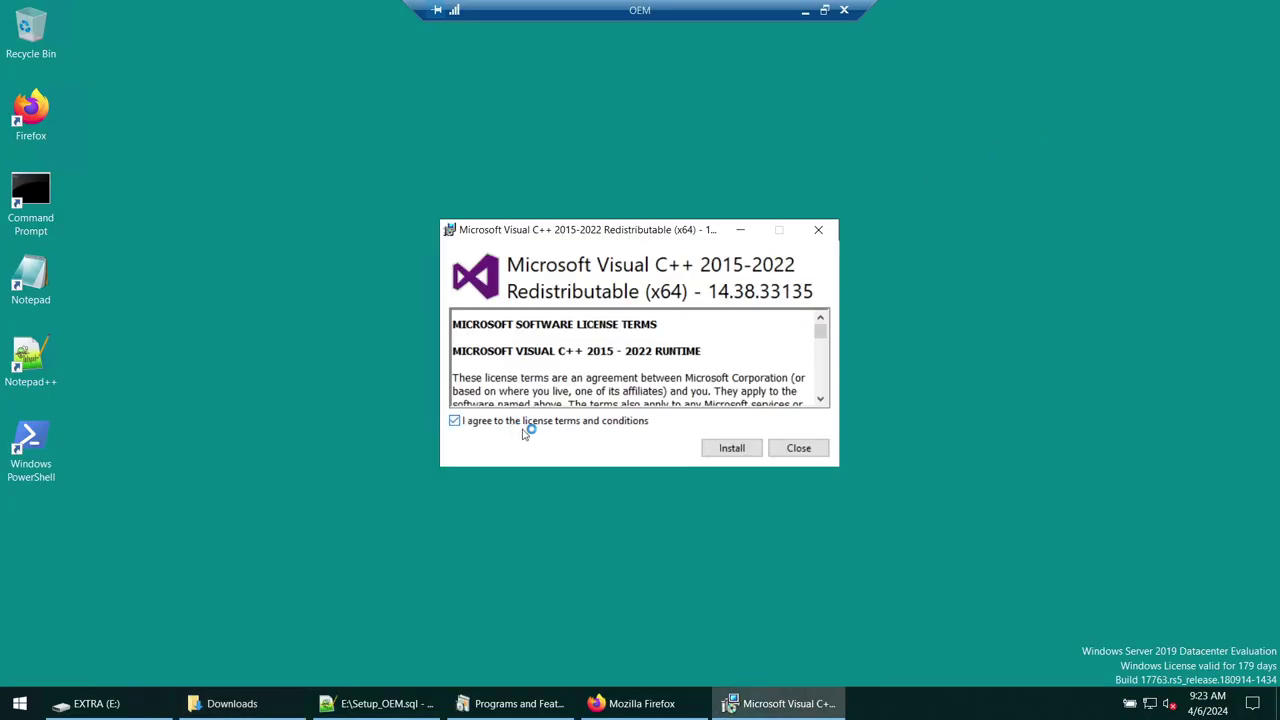
click(731, 448)
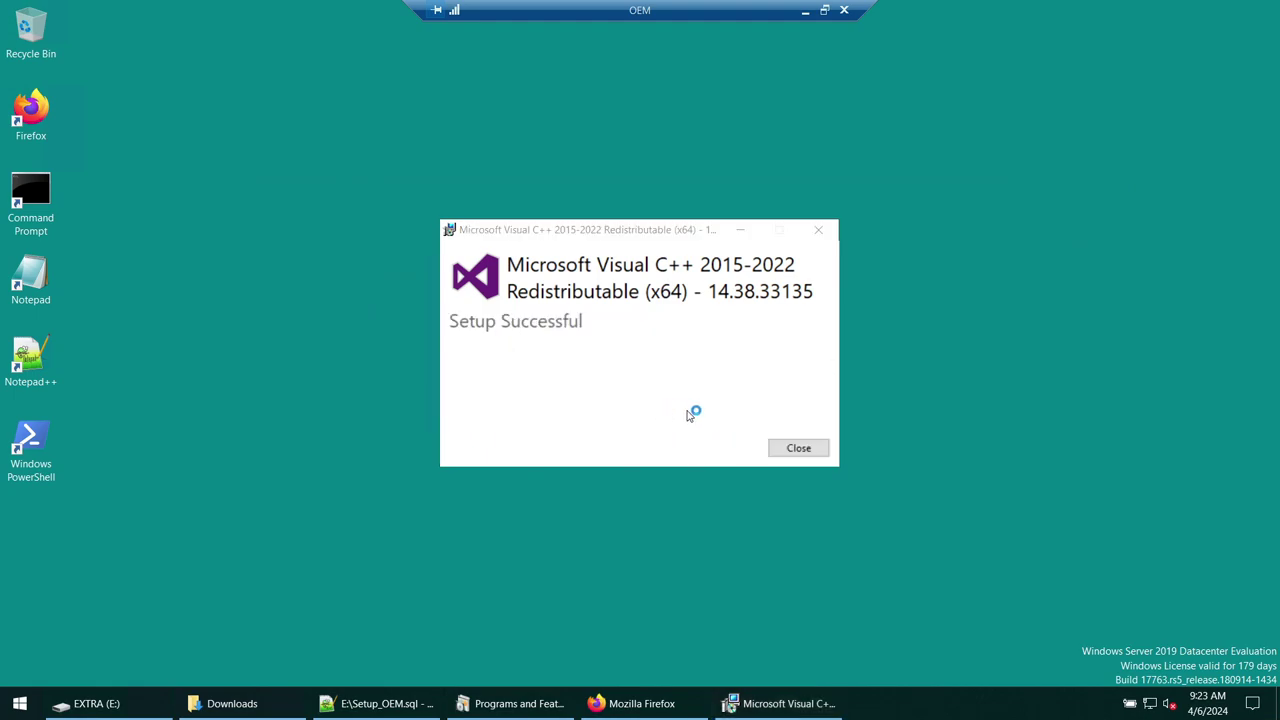
click(803, 447)
click(506, 706)
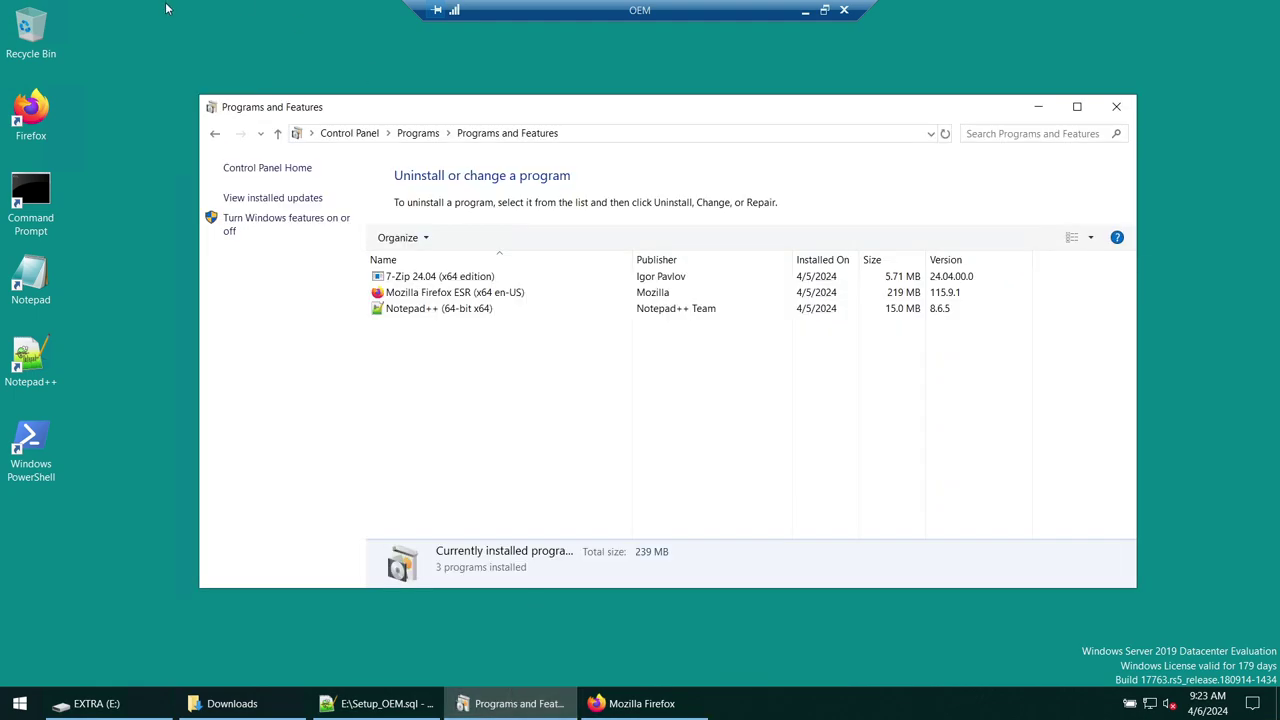
- Refresh Programs and Features, review the 2010, 2012 and 2015-2022 entries, then minimize everything
click(214, 134)
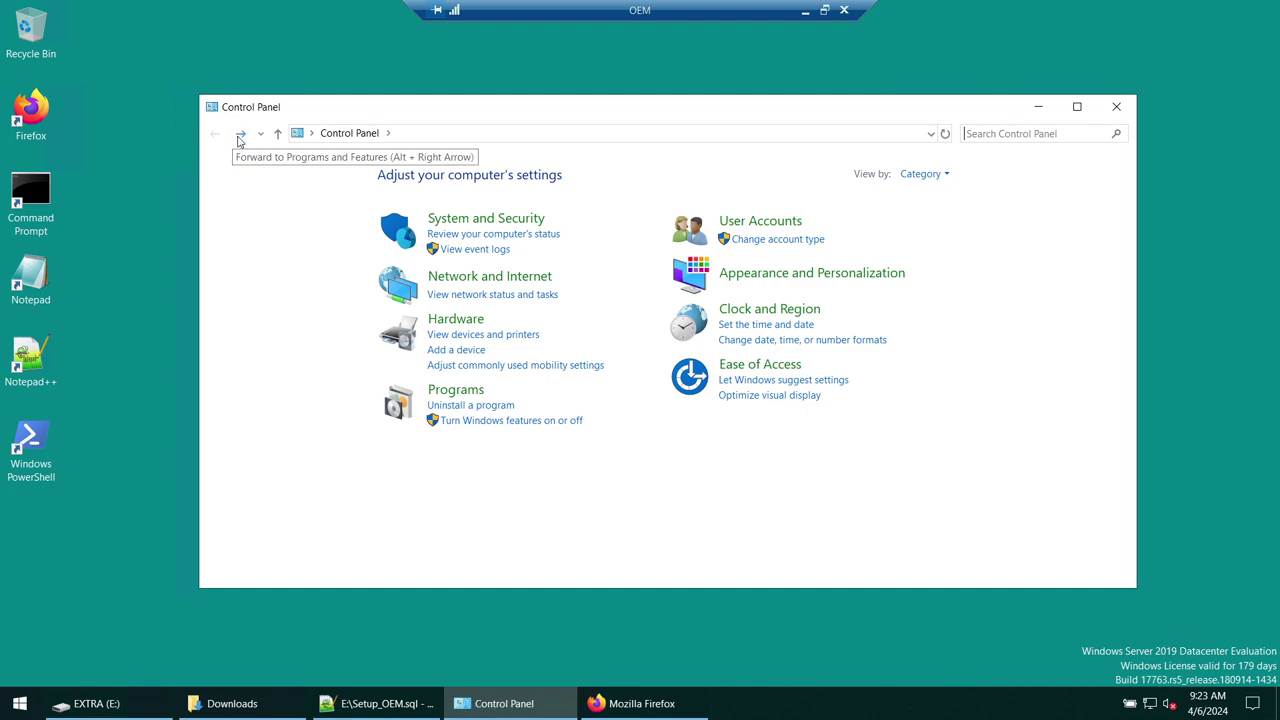
click(242, 134)
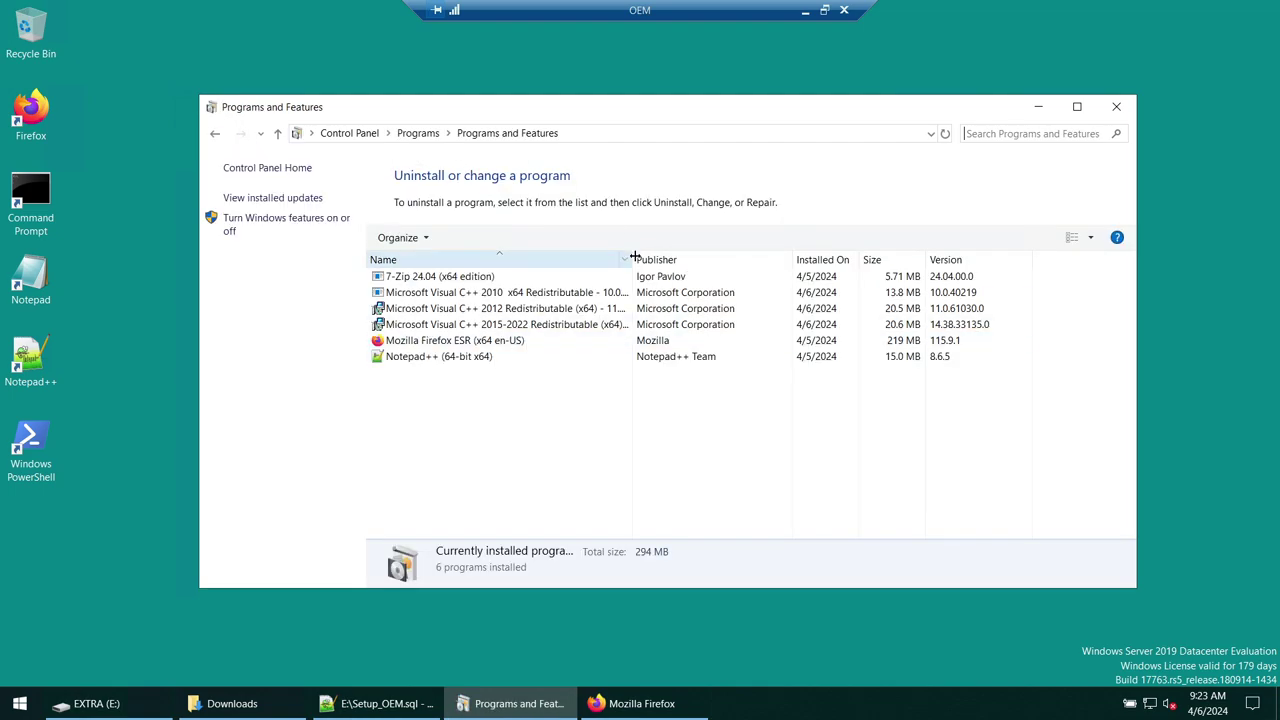
drag(632, 259, 759, 258)
click(512, 292)
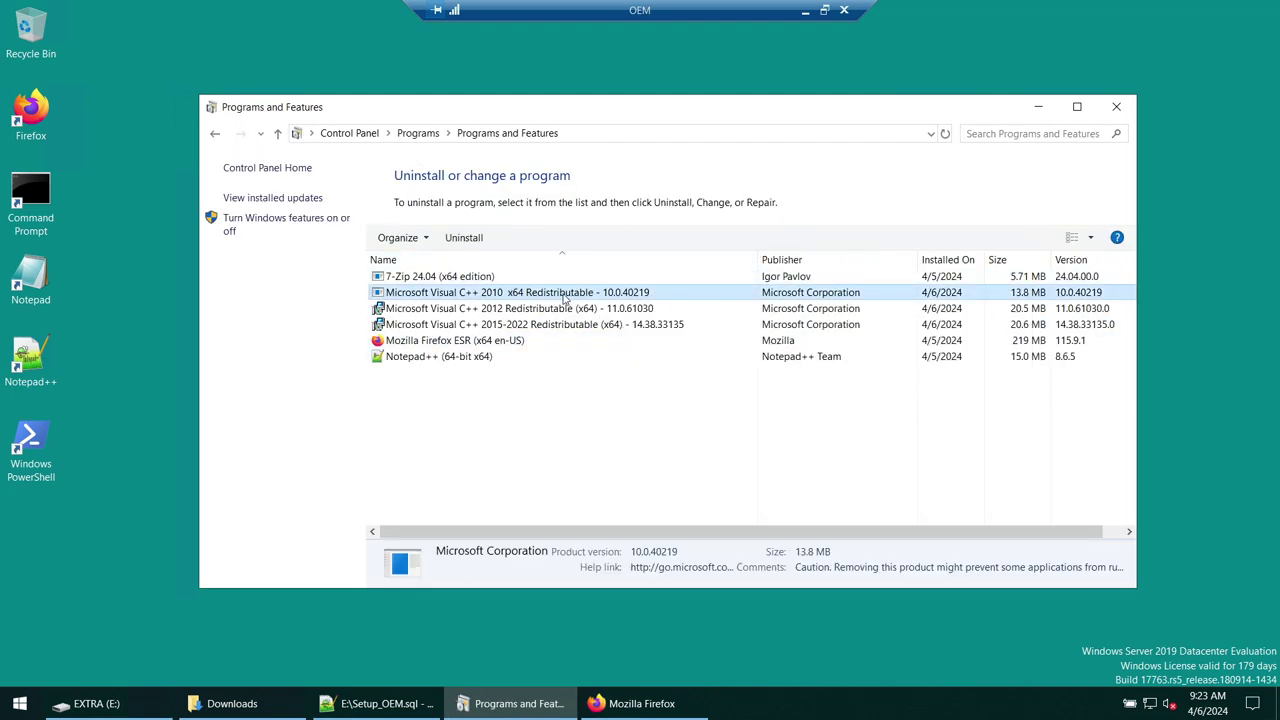
click(491, 315)
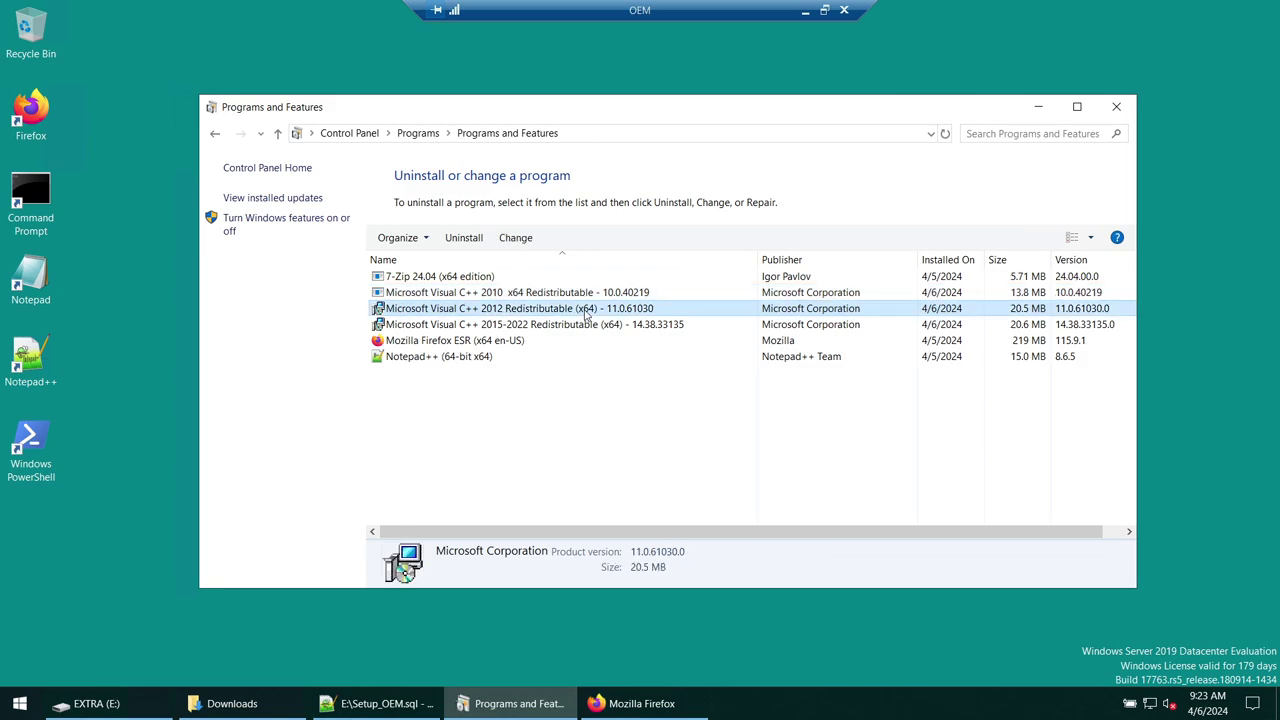
click(516, 326)
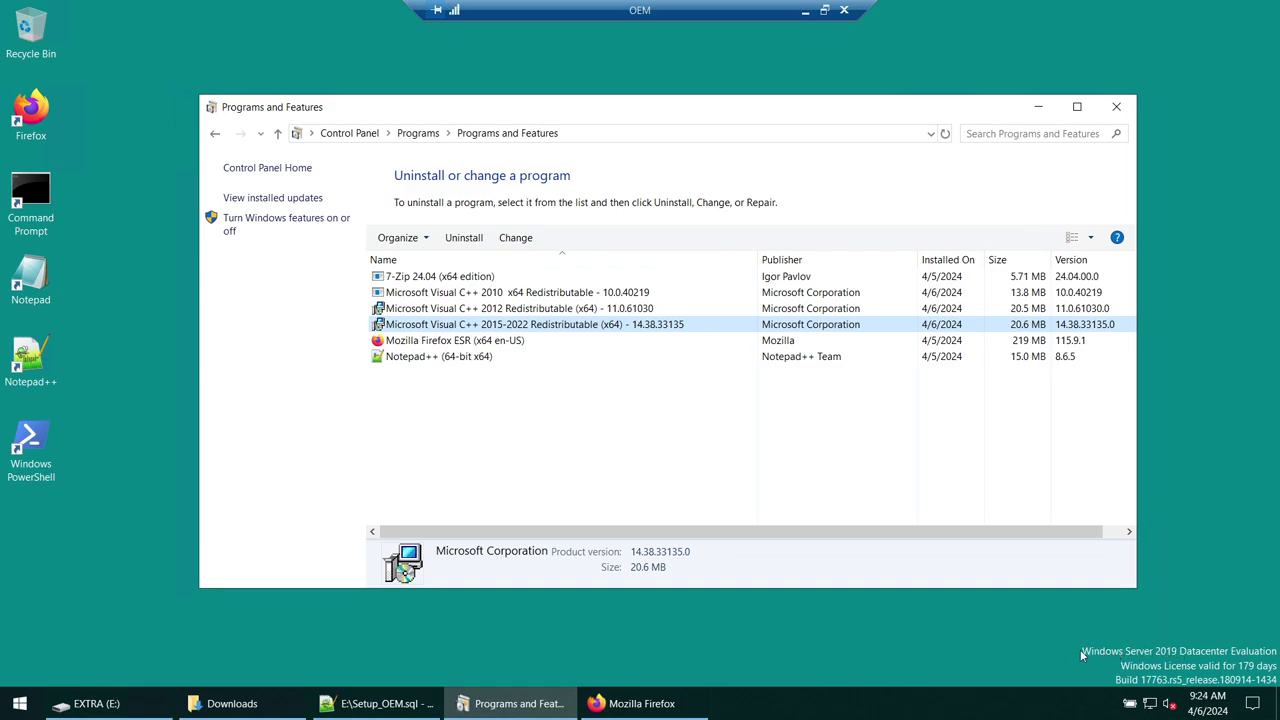
click(1037, 107)
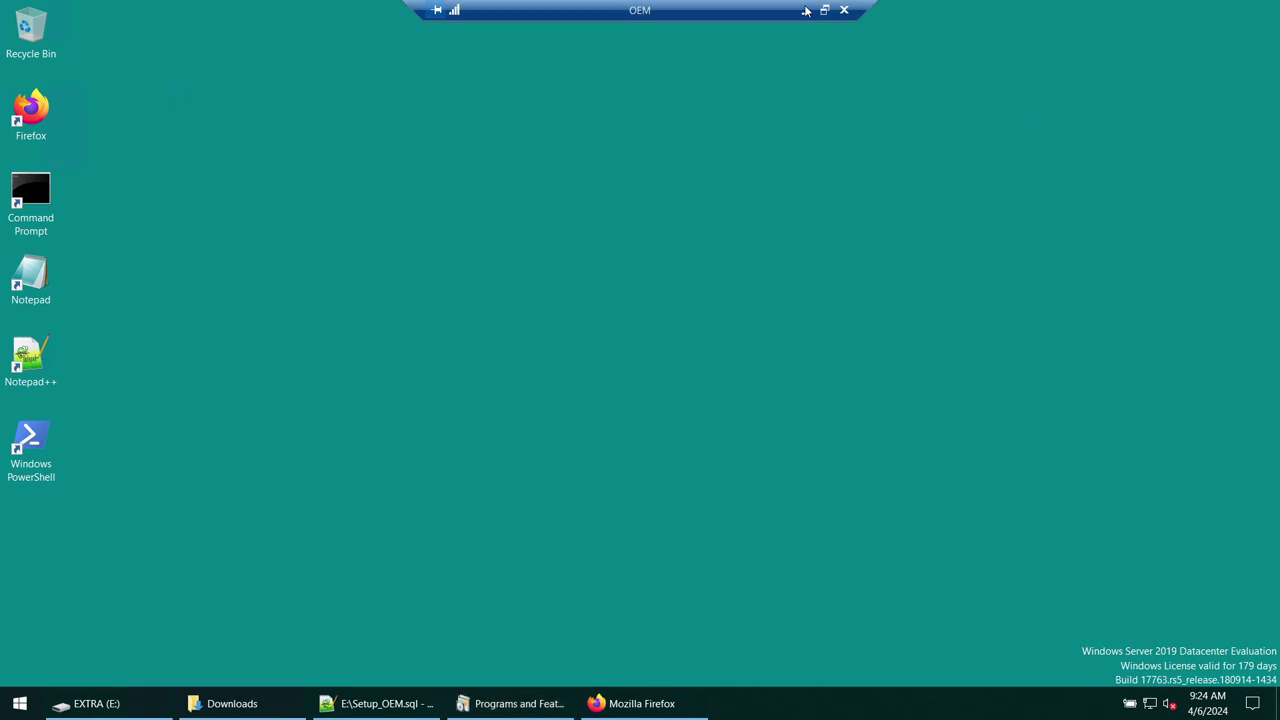
click(805, 10)
- Scroll the PDF to slide 5, 'High Level Steps', then return to the remote session
click(758, 708)
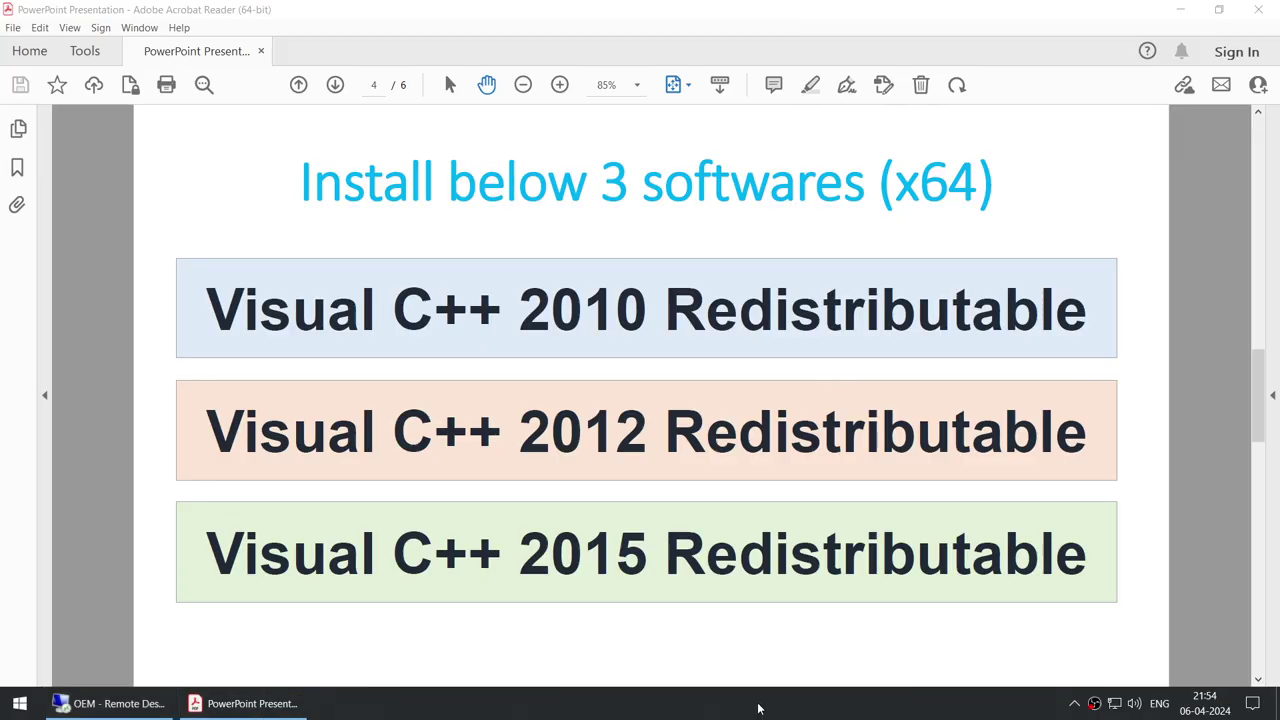
scroll(520, 474, down, 3)
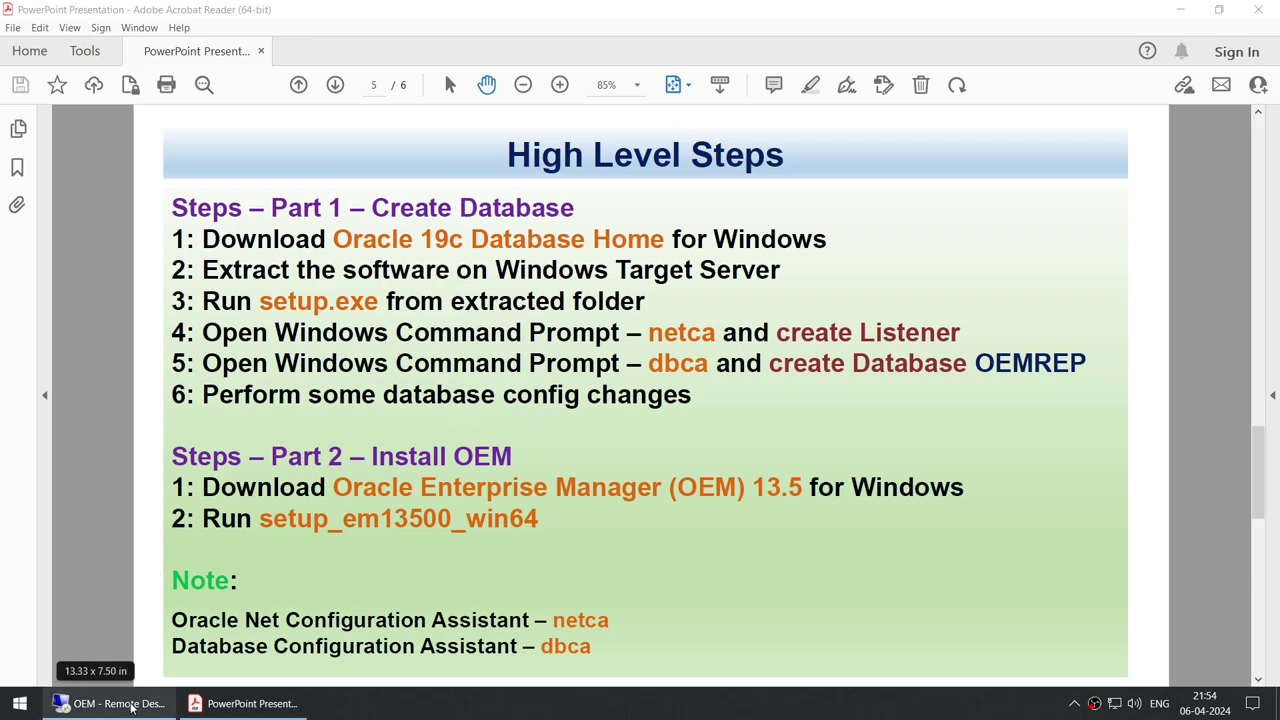
mouse_move(167, 697)
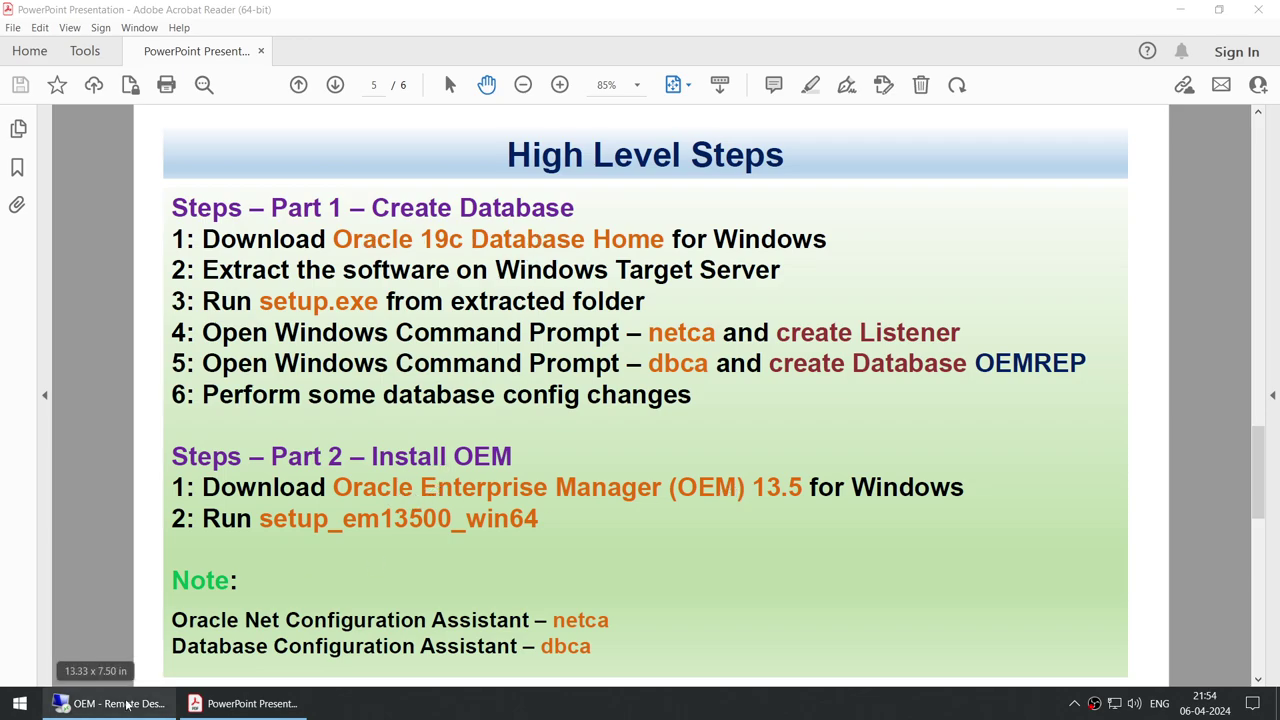
click(95, 703)
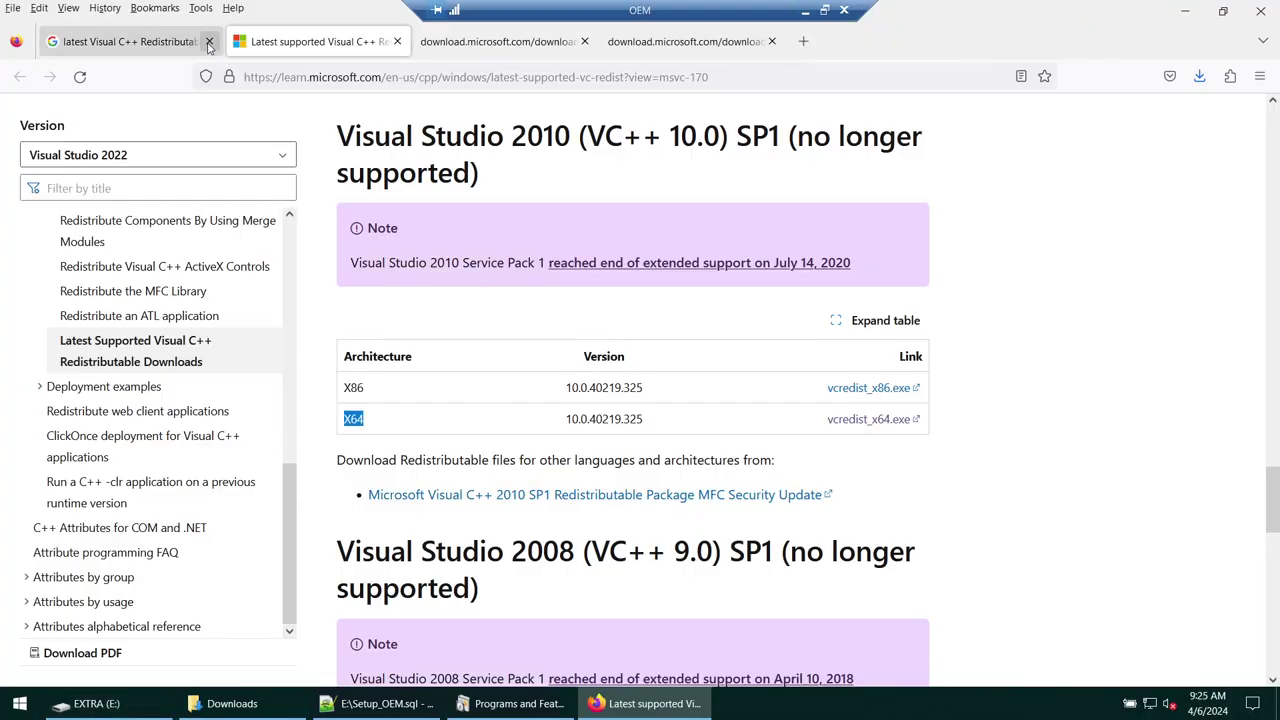
- Close the old Visual C++ tabs, leaving a fresh blank tab
click(209, 41)
click(616, 41)
click(209, 41)
click(209, 41)
click(209, 41)
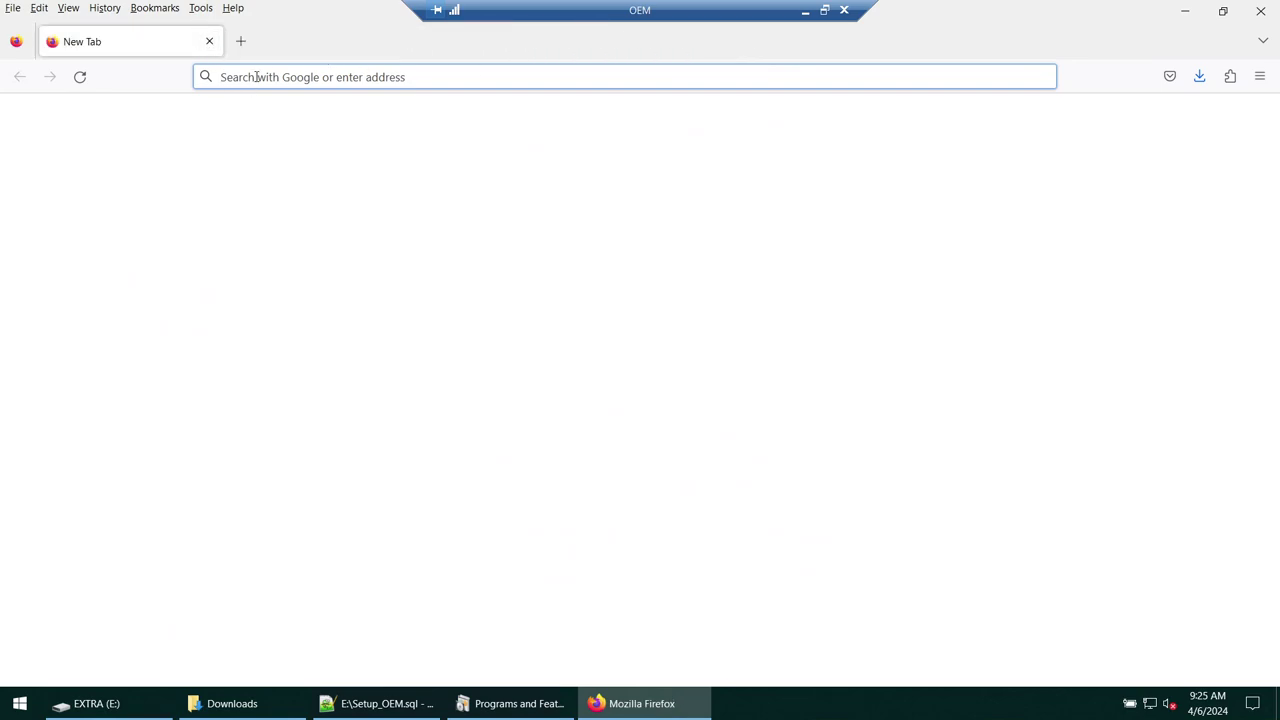
- Search 'Download oracle database 19c for windows' and open the first Oracle result in a new tab
text(OEM)
key(BackSpace)
key(BackSpace)
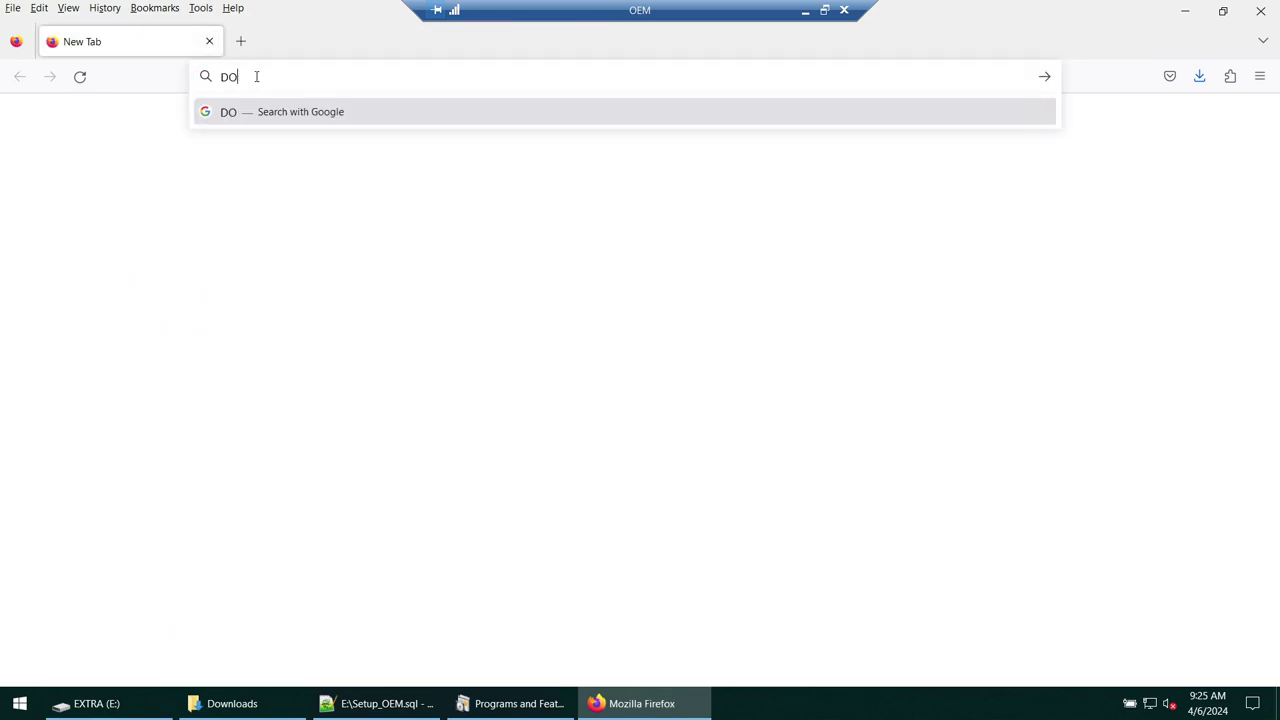
text(ownloa)
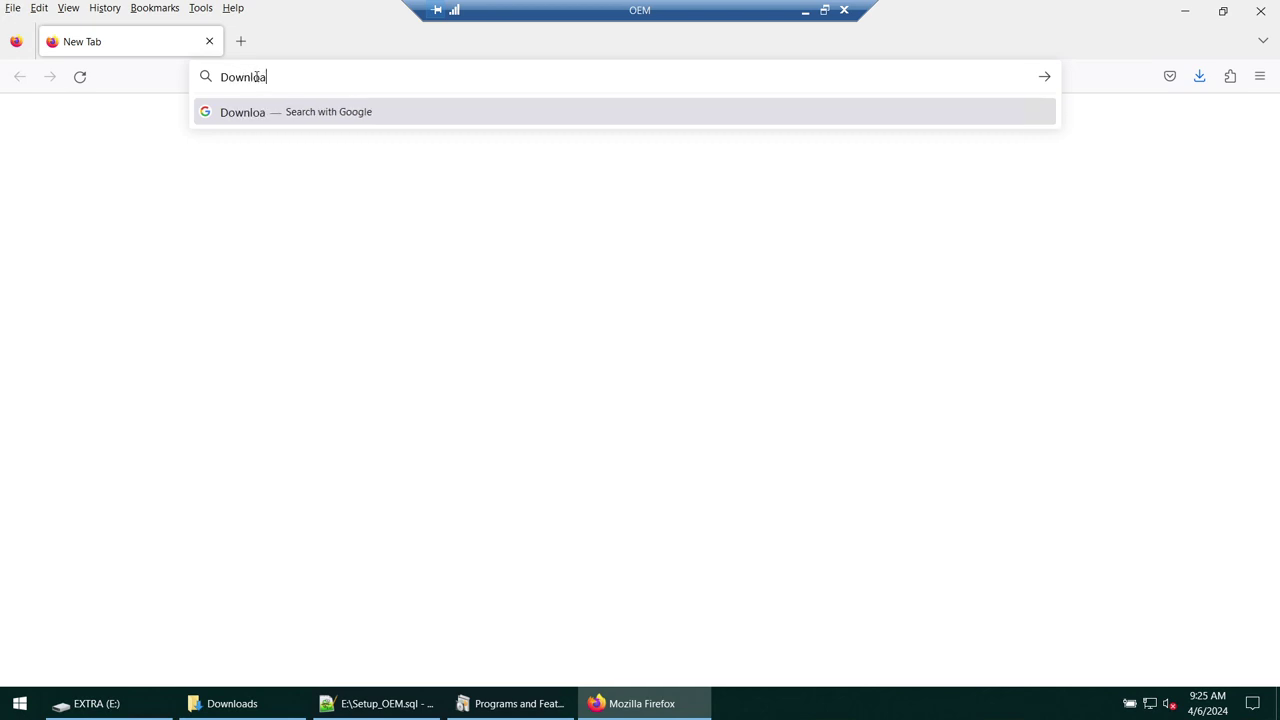
text(d oracle database 19c for windows)
key(Return)
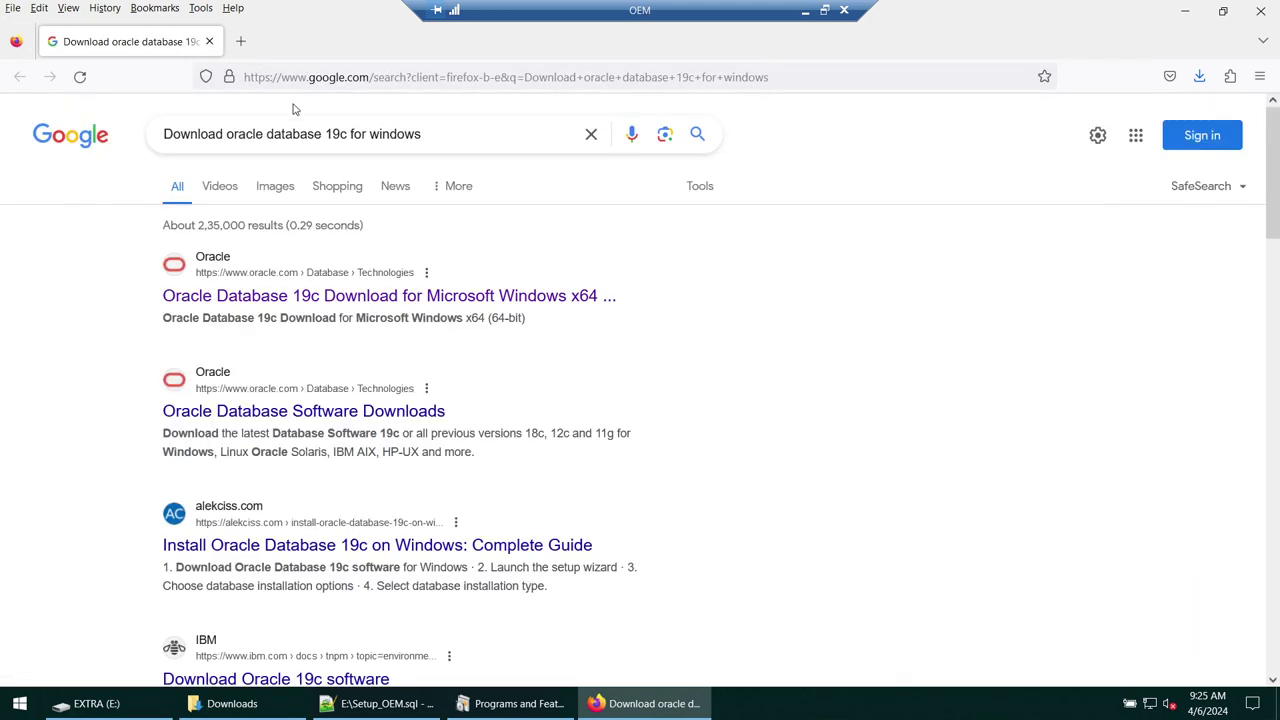
right_click(296, 300)
click(329, 234)
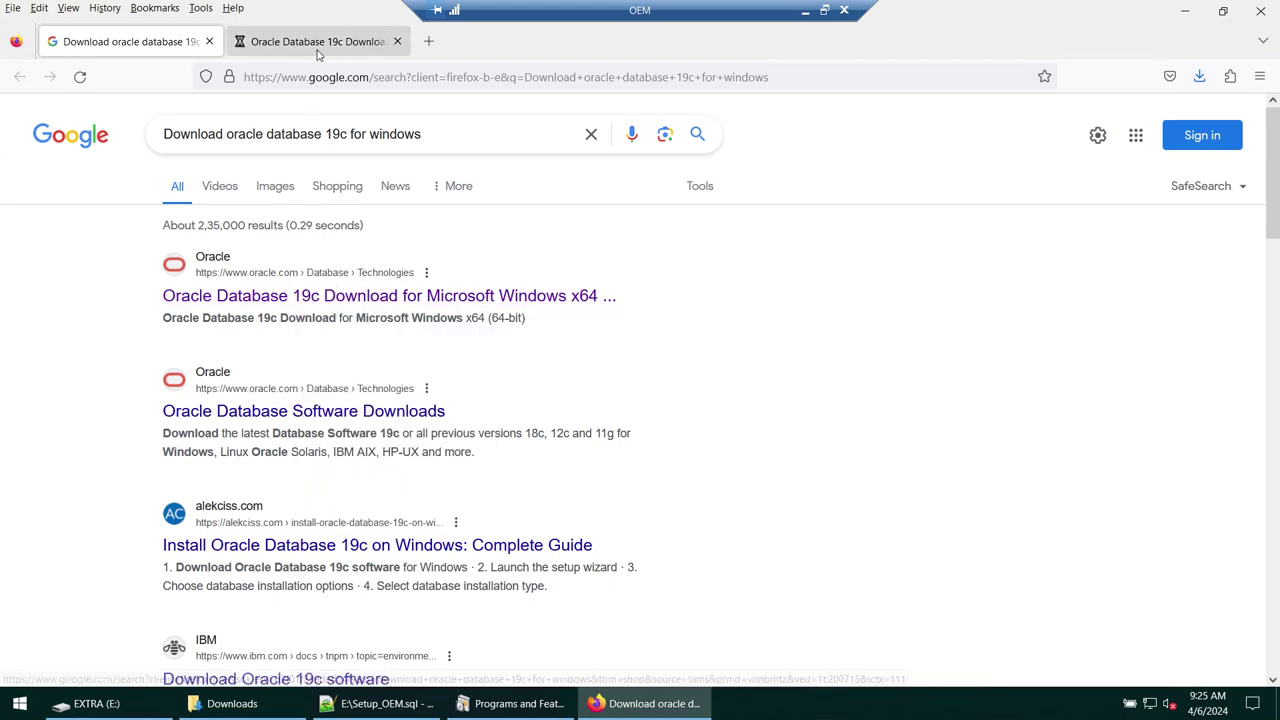
click(317, 45)
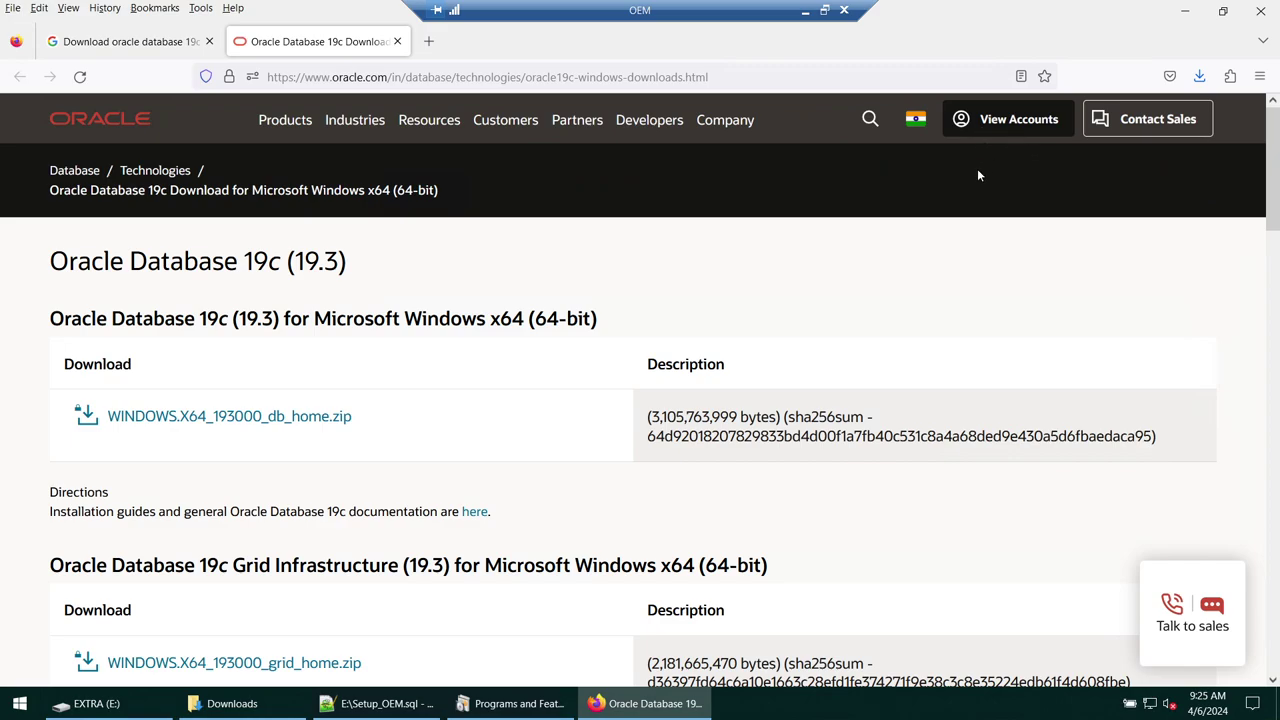
- Dismiss the chat panel, highlight the Windows x64 heading, and request WINDOWS.X64_193000_db_home.zip
scroll(206, 388, down, 1)
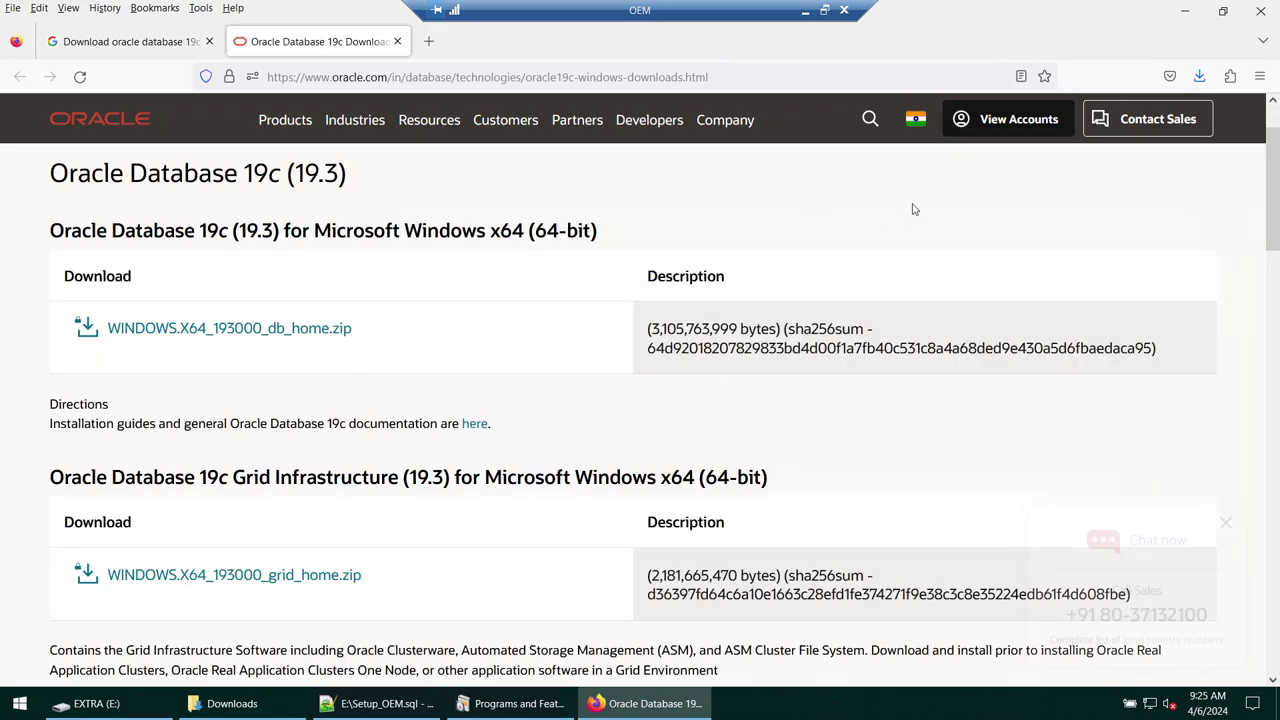
click(1226, 526)
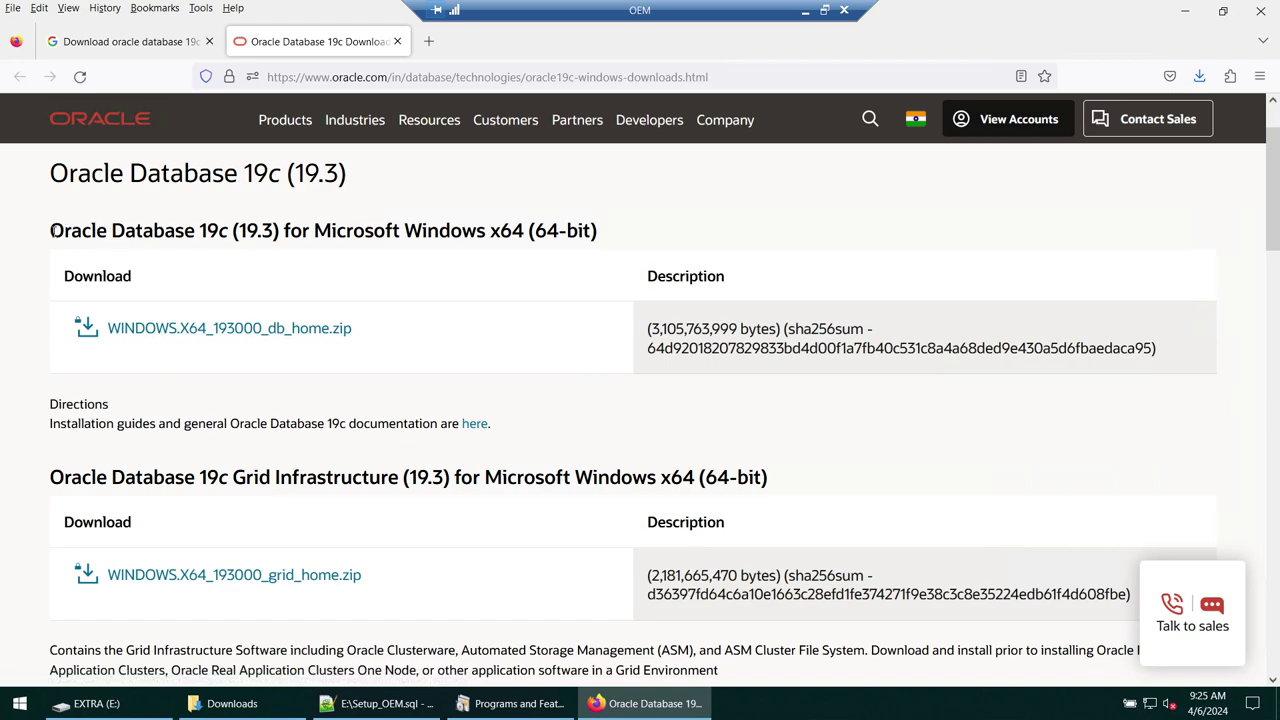
drag(57, 231, 525, 236)
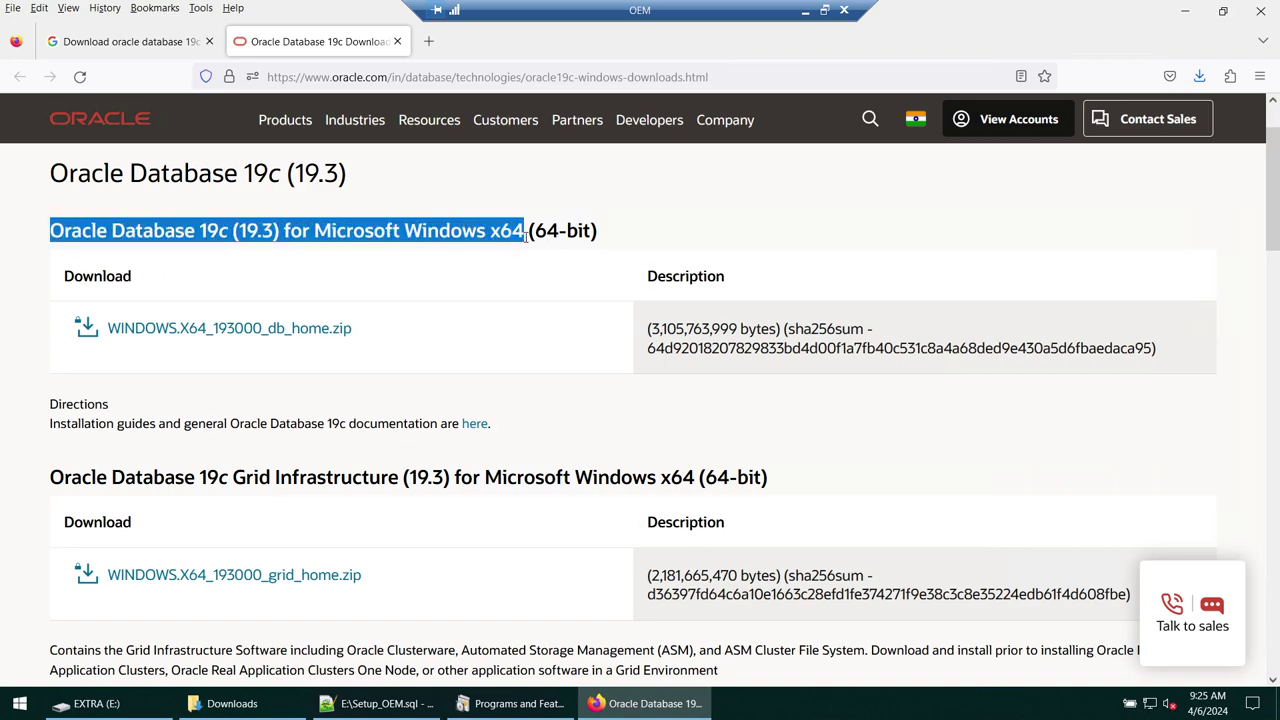
drag(624, 236, 11, 236)
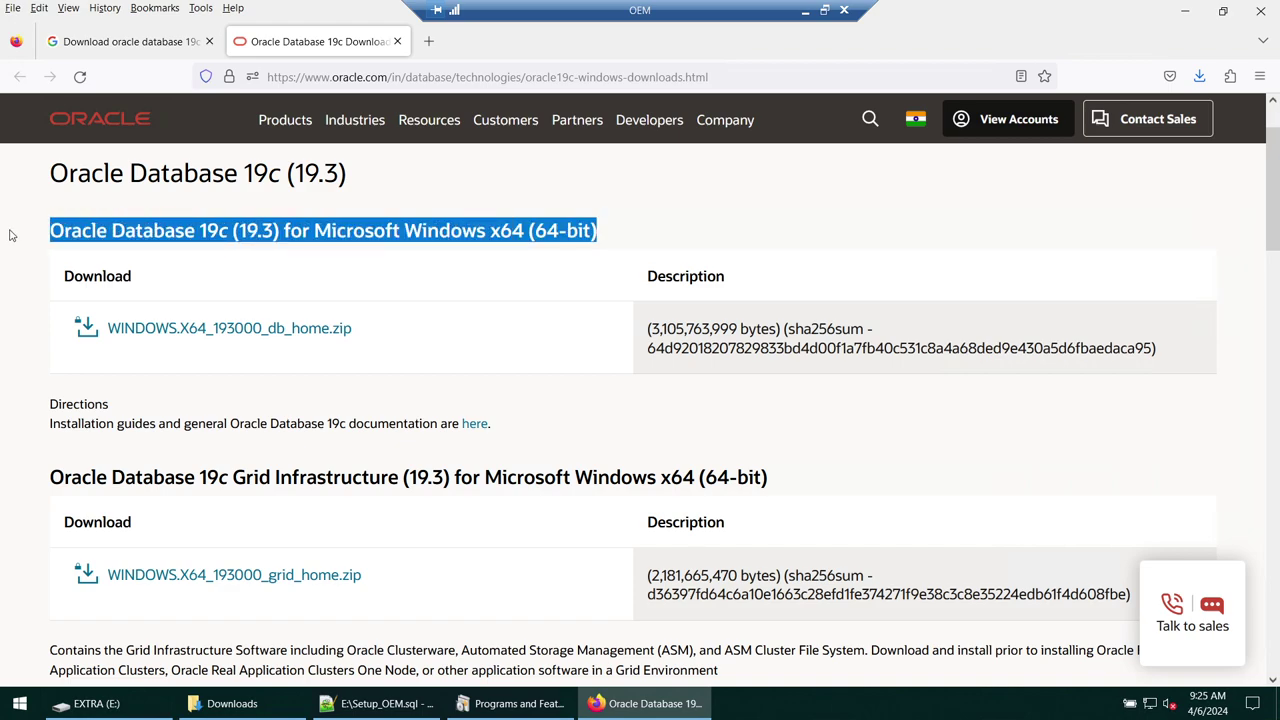
double_click(183, 233)
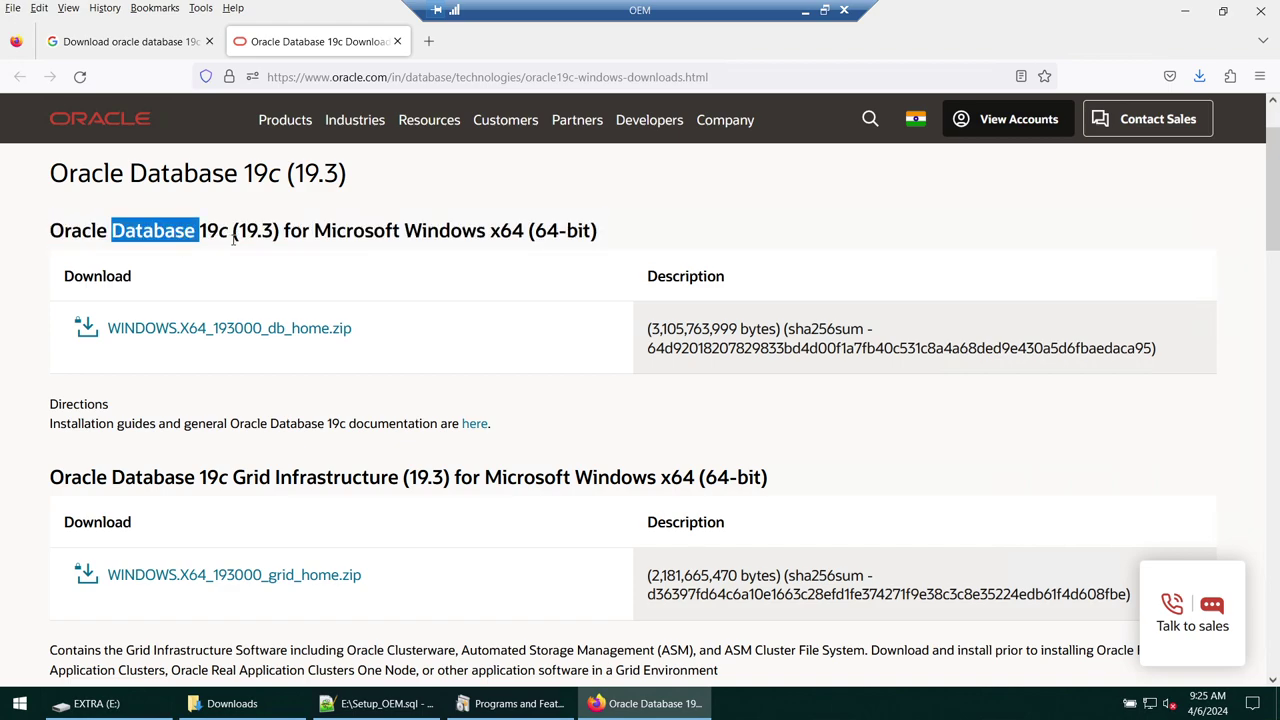
drag(315, 231, 605, 235)
click(120, 334)
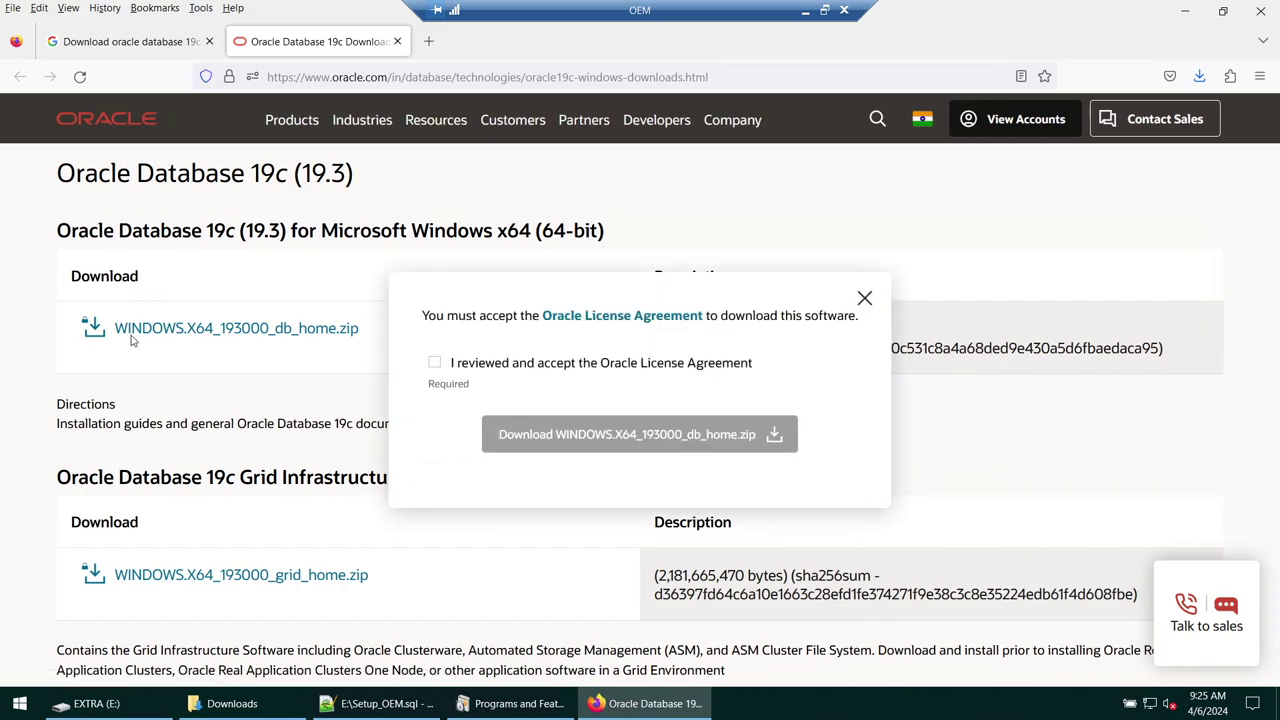
- Accept the Oracle licence, start the db_home.zip download, and clear old Downloads library entries
click(435, 363)
click(533, 434)
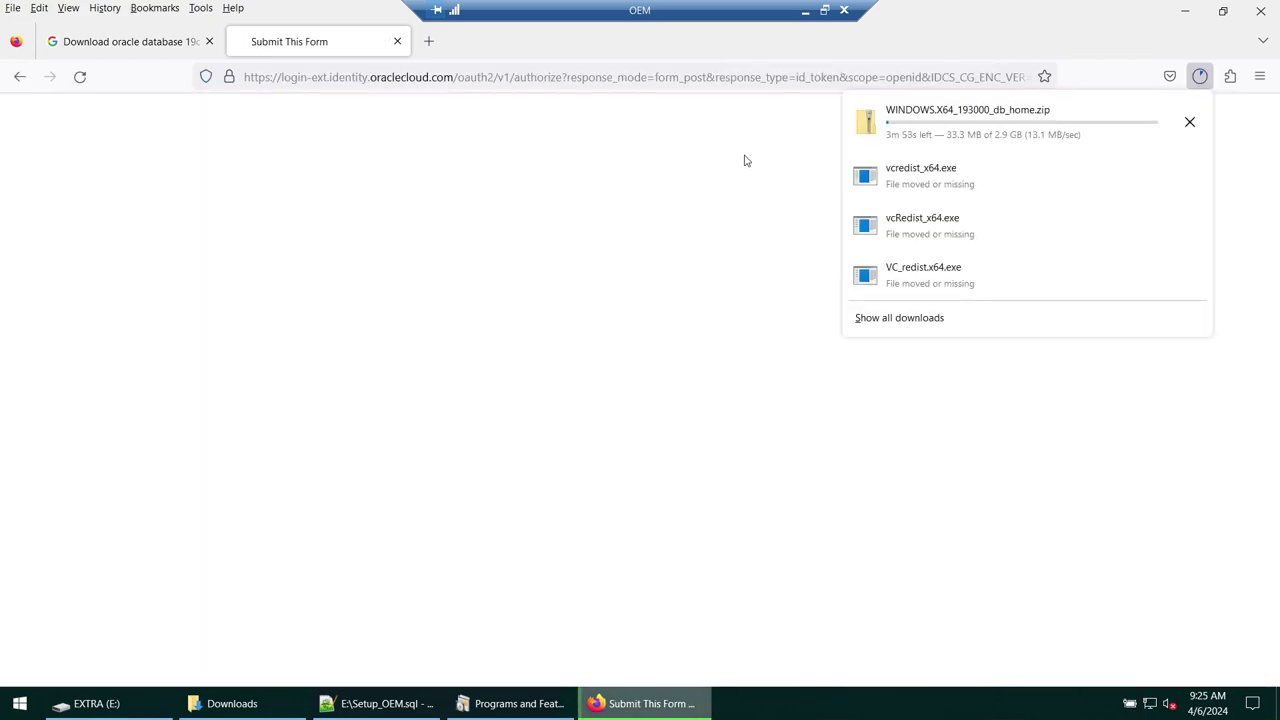
click(428, 41)
click(200, 8)
click(219, 31)
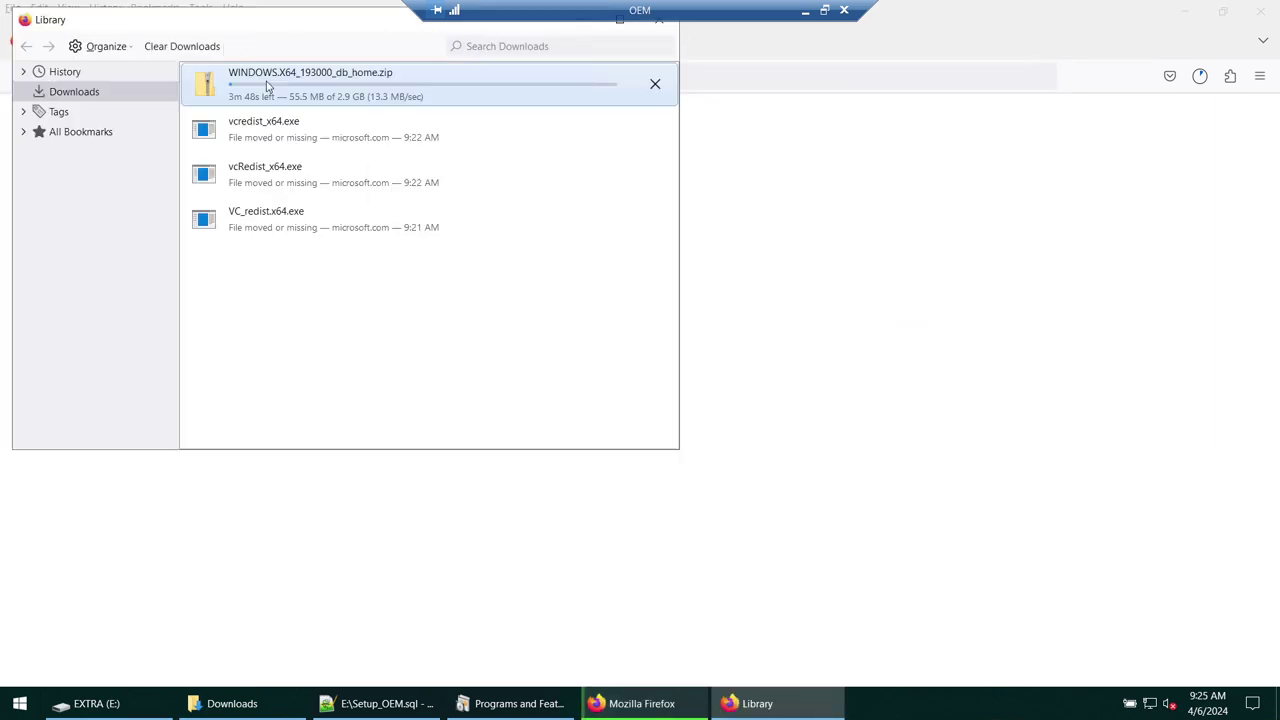
click(388, 210)
right_click(388, 210)
click(427, 300)
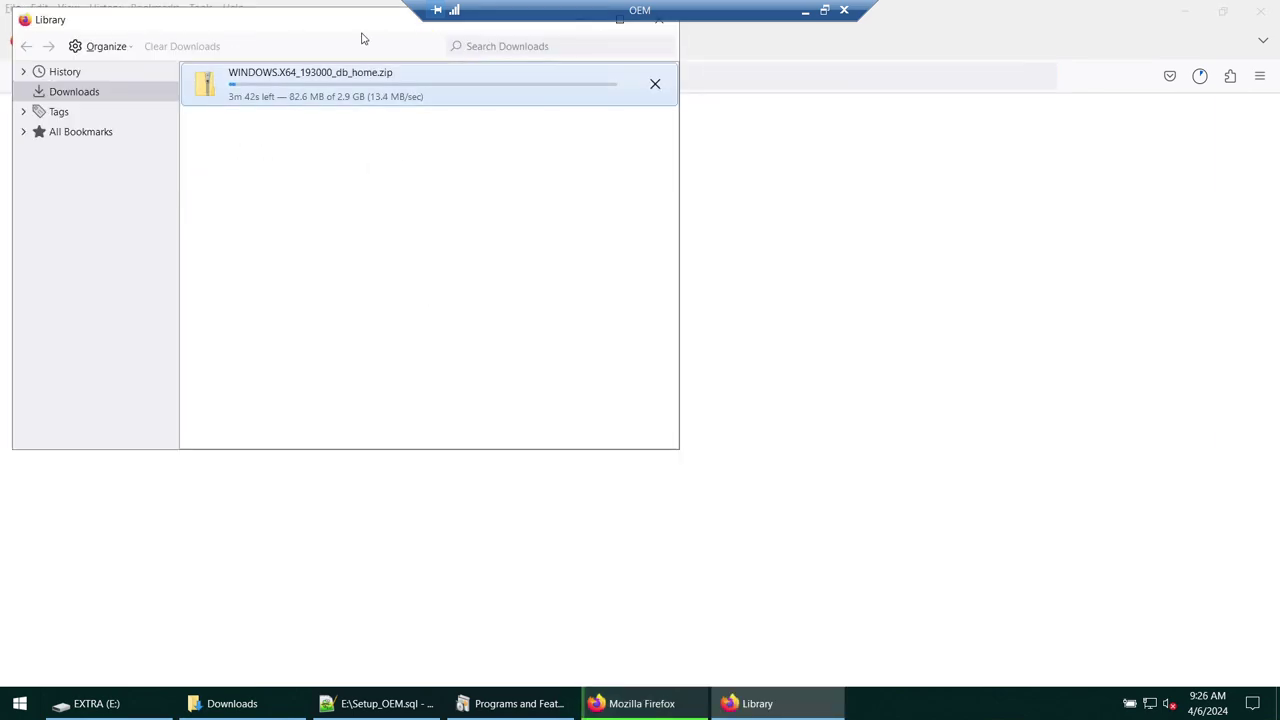
- Cancel the in-progress WINDOWS.X64_193000_db_home.zip download and clear it from the list
drag(305, 19, 662, 207)
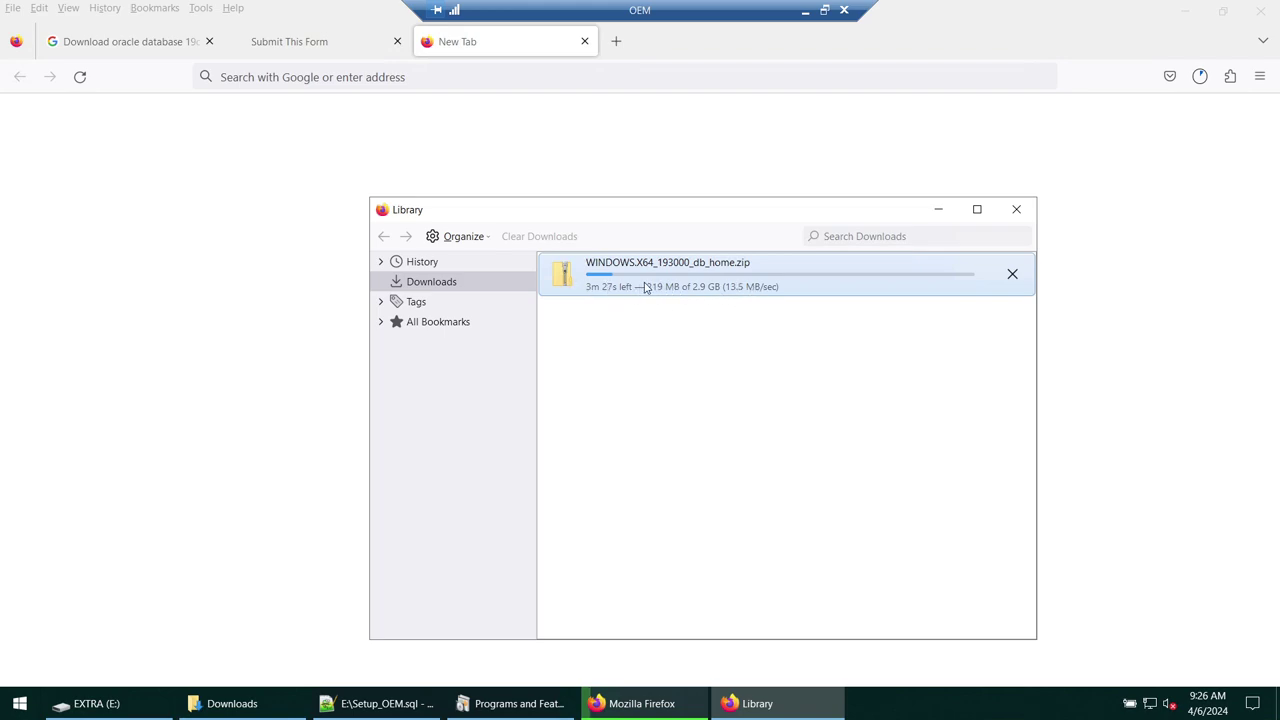
click(1011, 275)
right_click(804, 316)
click(829, 413)
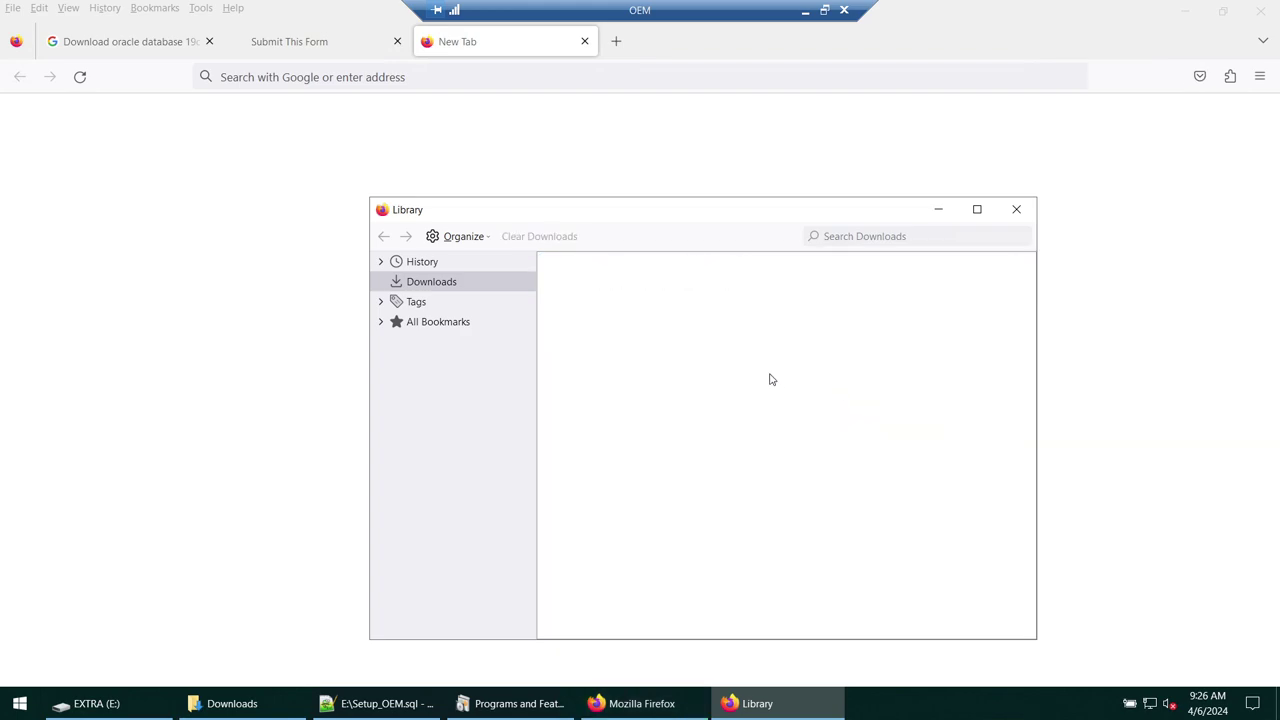
click(938, 209)
- Close the Oracle sign-in tab and select 'database 19c for windows' in the Google query
click(326, 48)
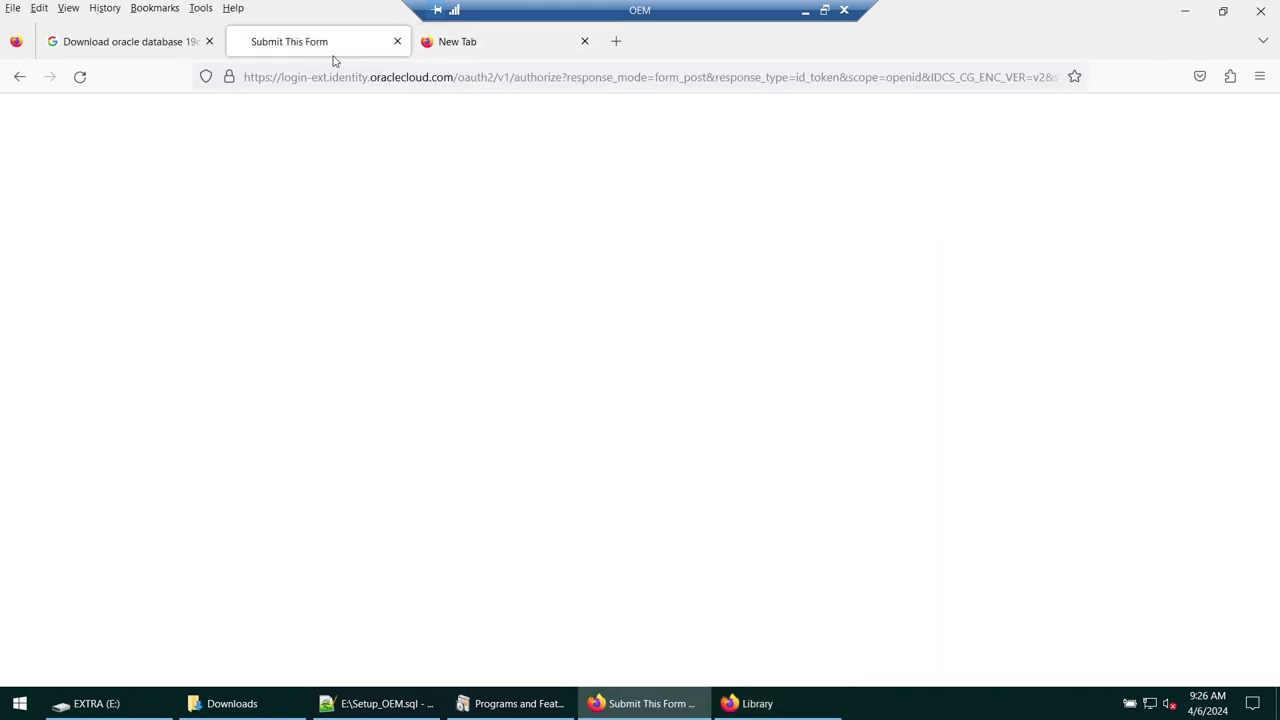
click(396, 42)
click(130, 41)
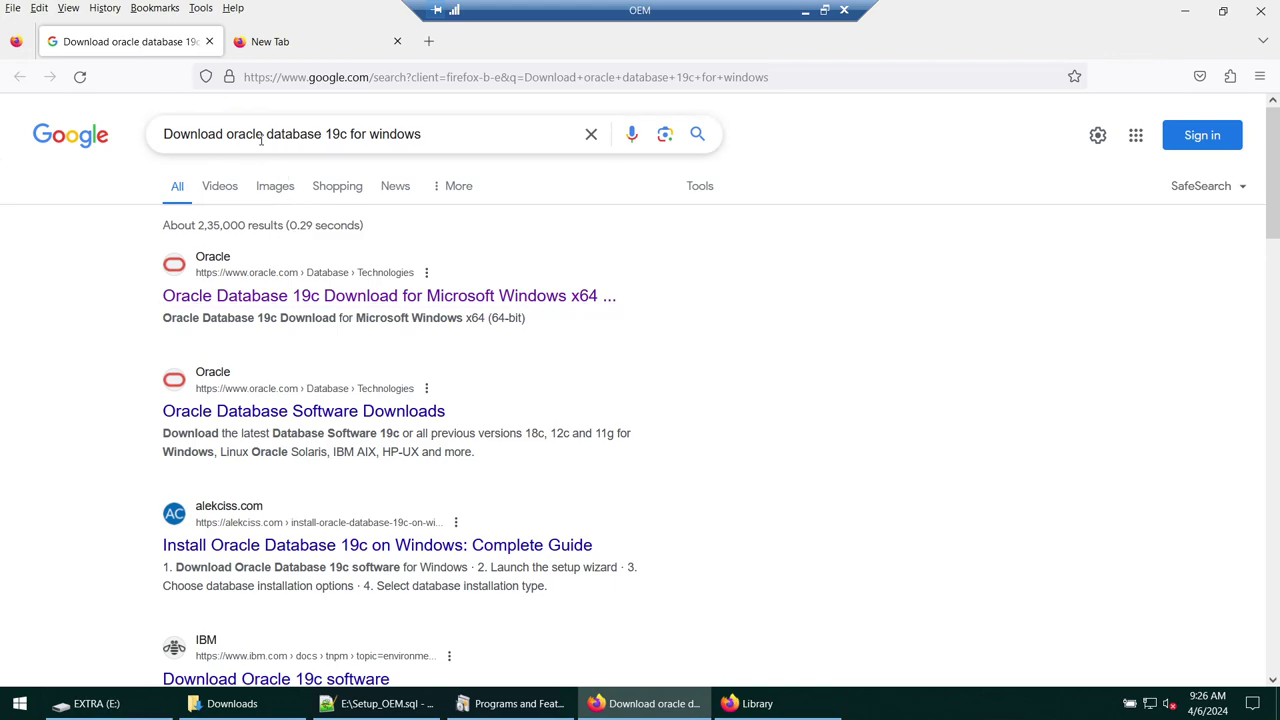
drag(268, 133, 477, 134)
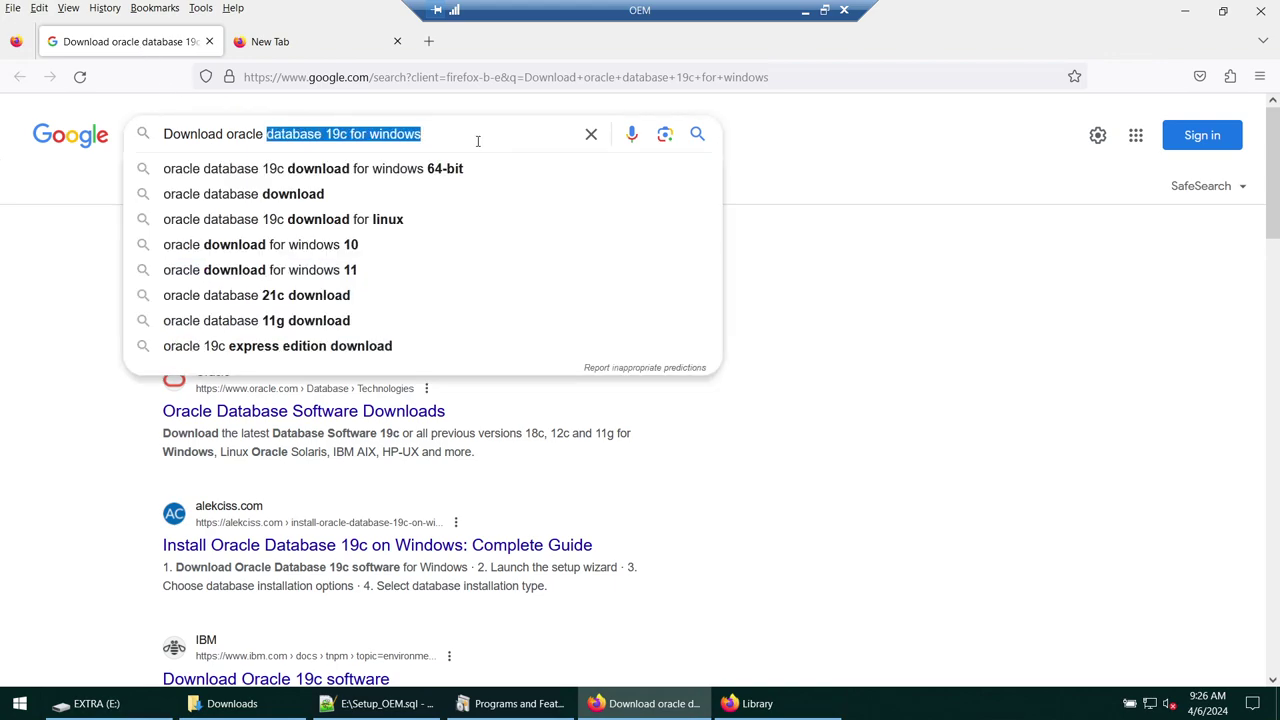
- Change the Google query to 'Download oracle enterprise manager 13.5' and run the search
key(shift+Left)
key(shift+Left)
key(shift+Left)
key(shift+Left)
key(shift+Left)
key(shift+Left)
key(shift+Left)
key(shift+Left)
key(shift+Left)
key(shift+Left)
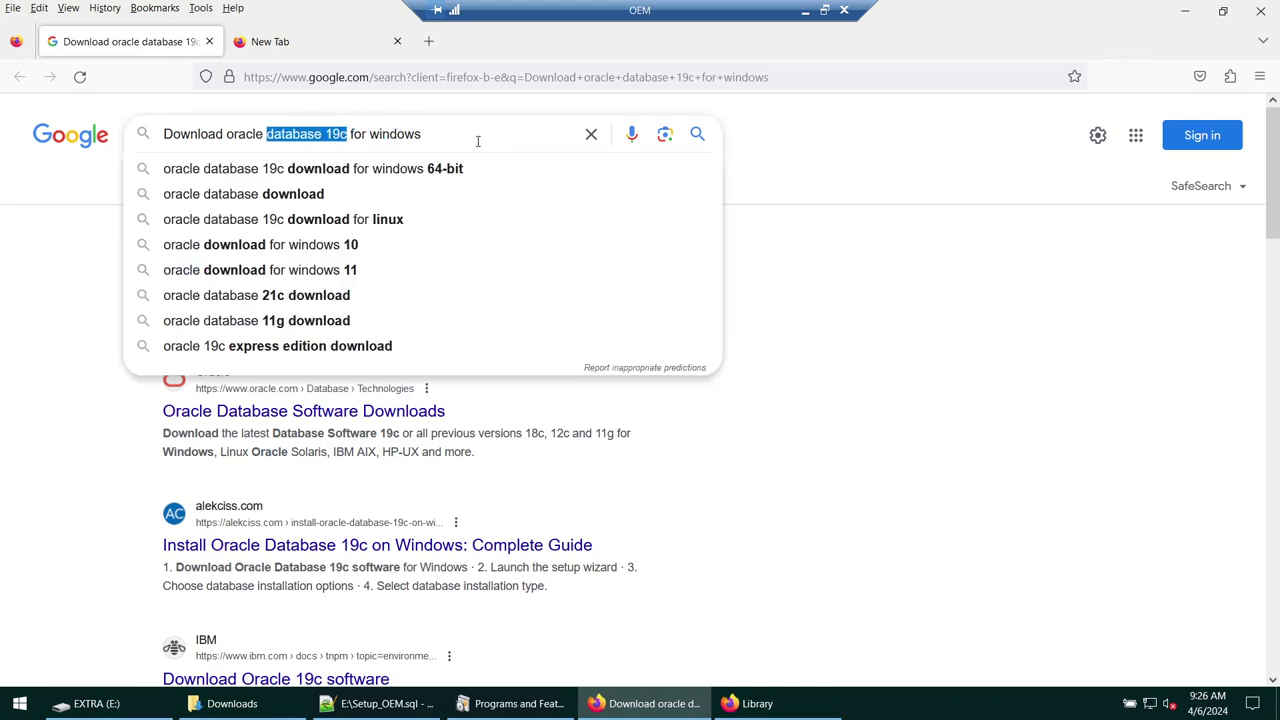
text(ente)
text(rprise)
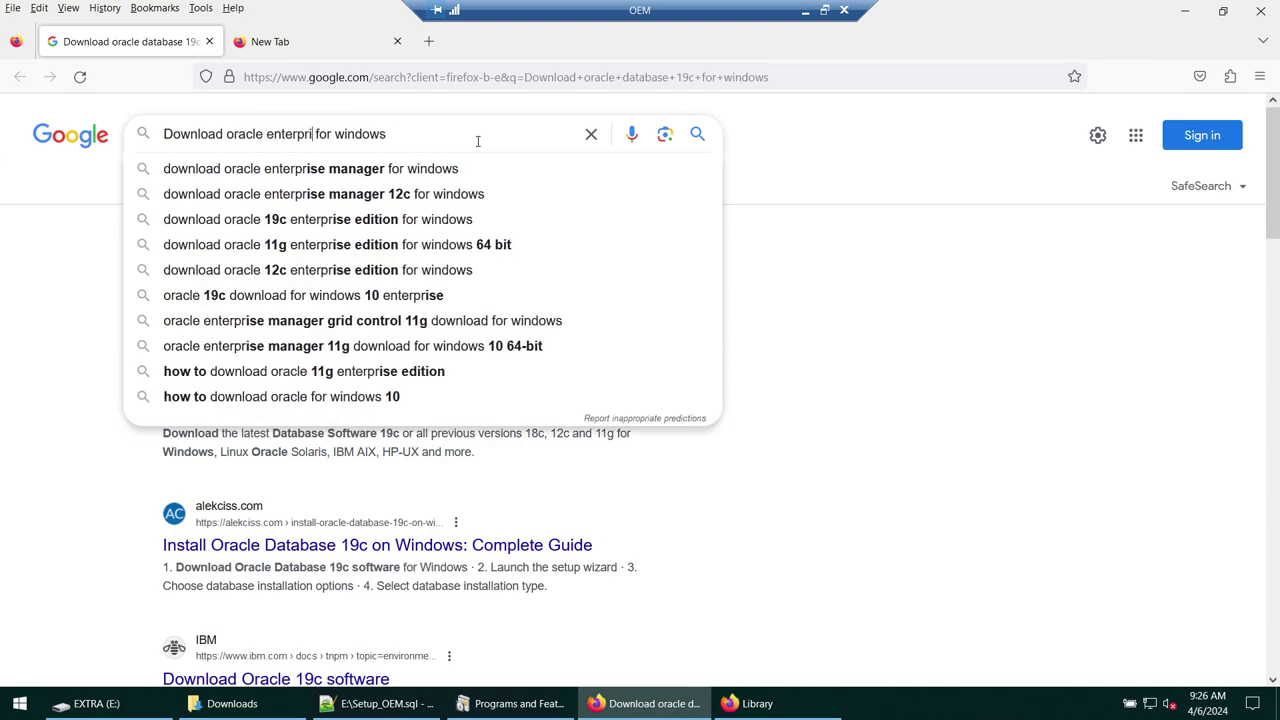
text( man)
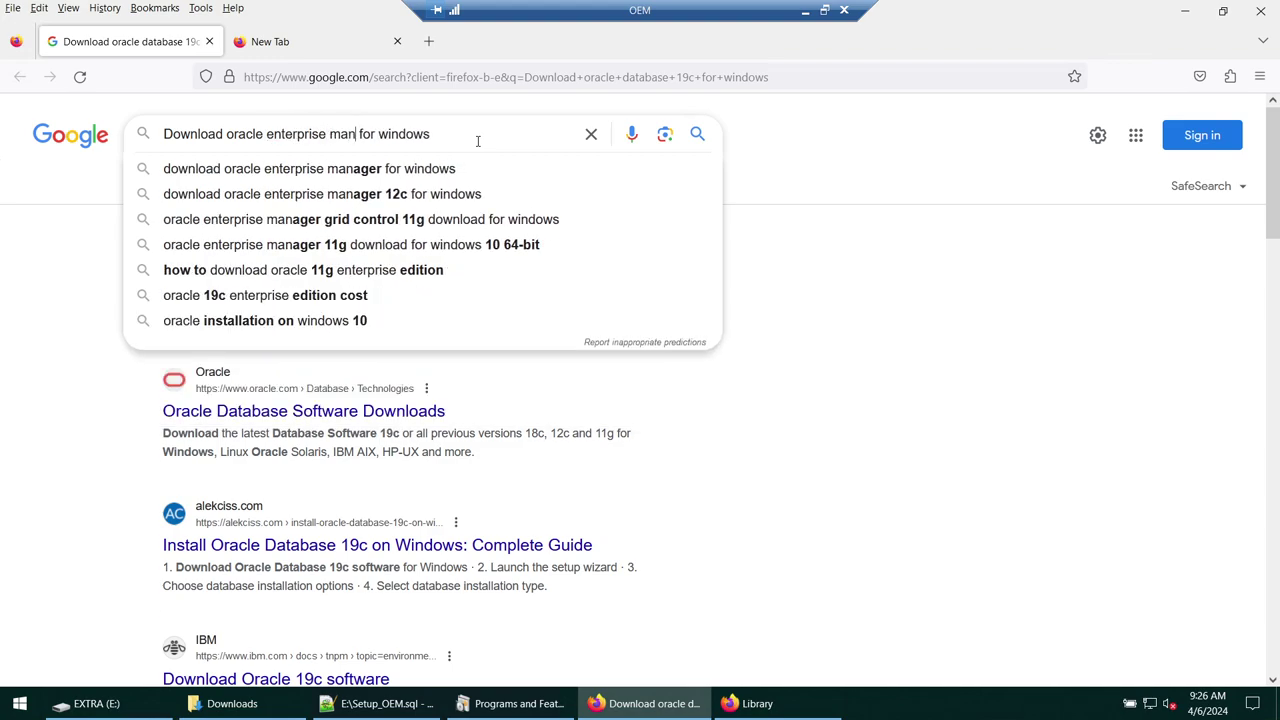
text(ager 1)
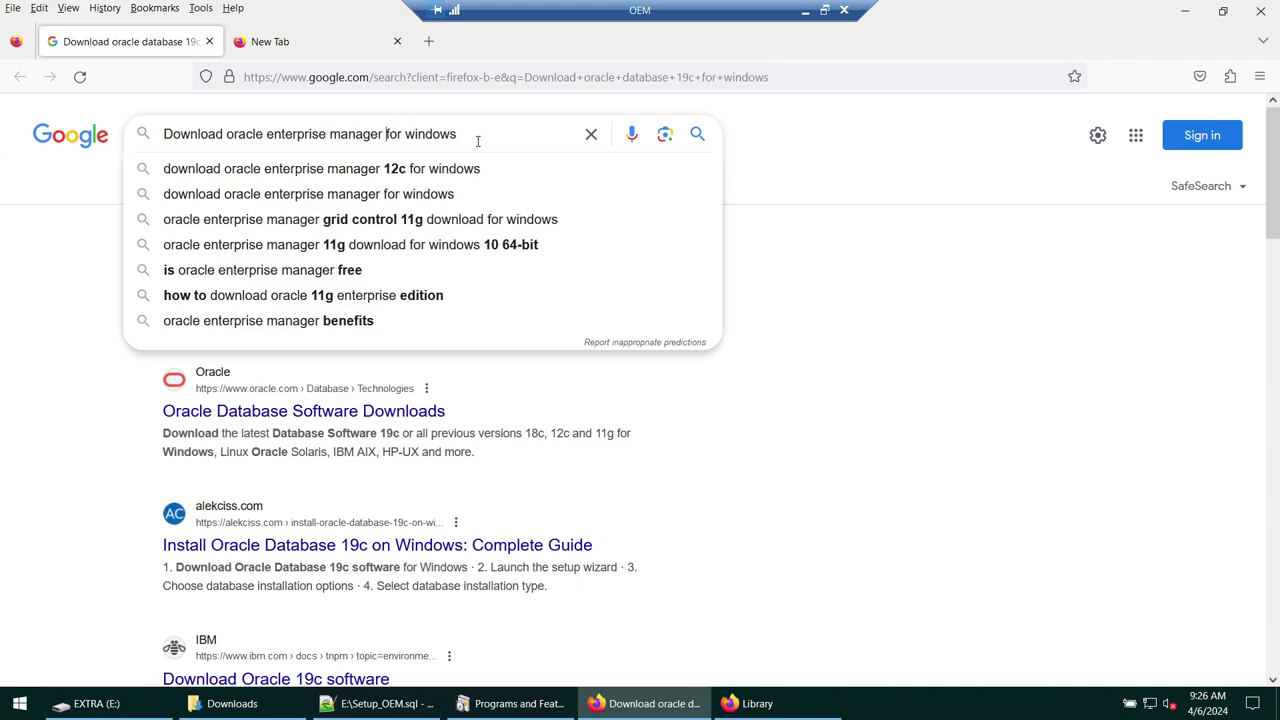
text(3.5)
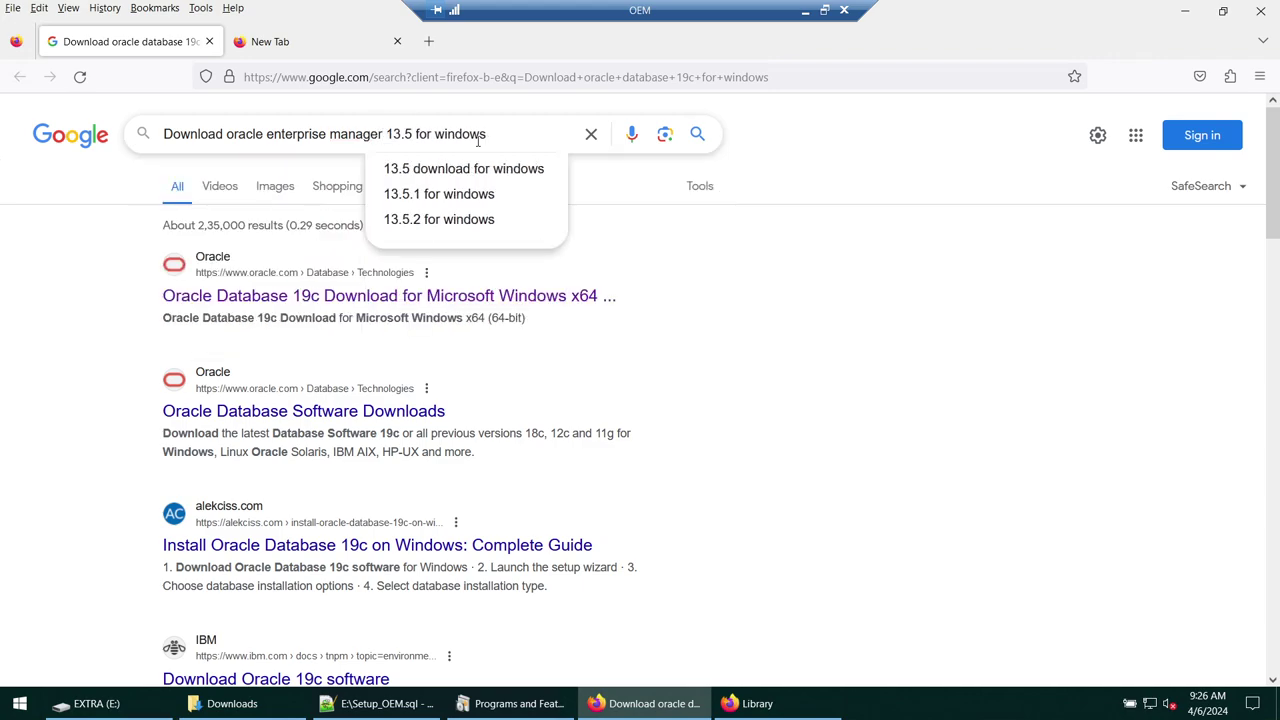
key(shift+End)
key(Delete)
key(Return)
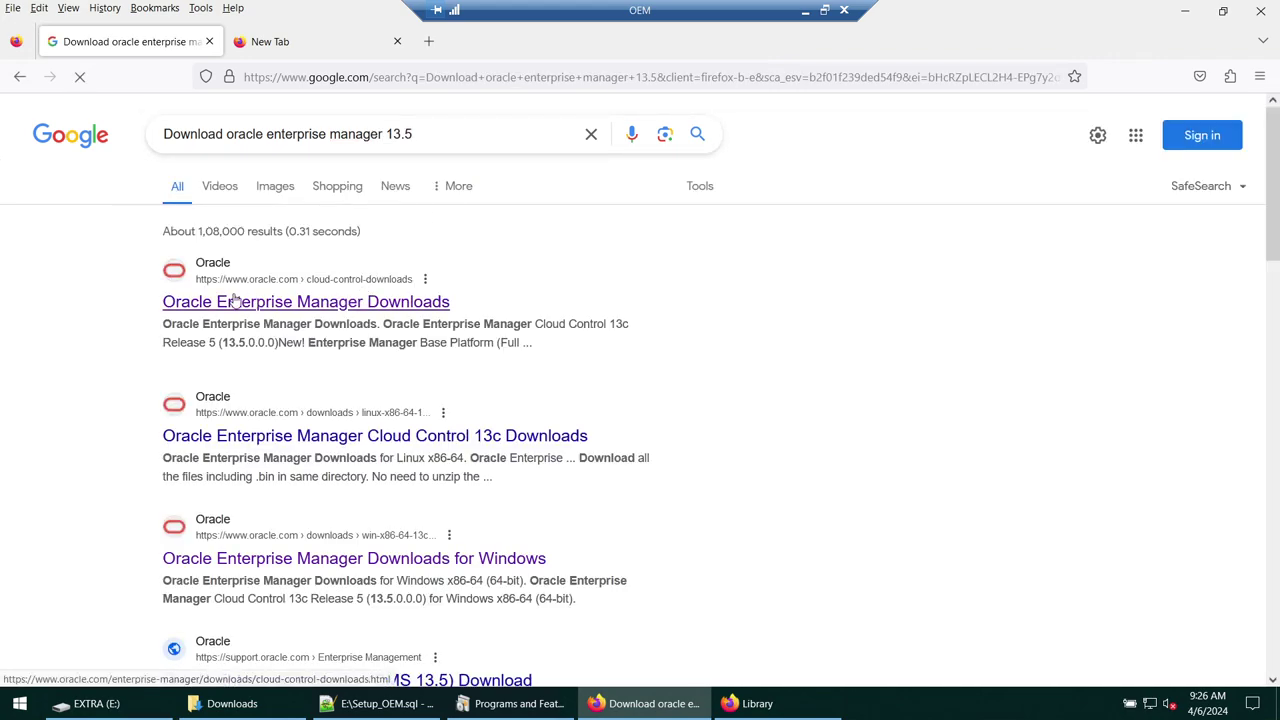
right_click(262, 303)
- Open Enterprise Manager Downloads in its own tab and close the blank and Google tabs
click(300, 316)
click(310, 41)
click(470, 41)
click(585, 41)
click(186, 41)
click(209, 41)
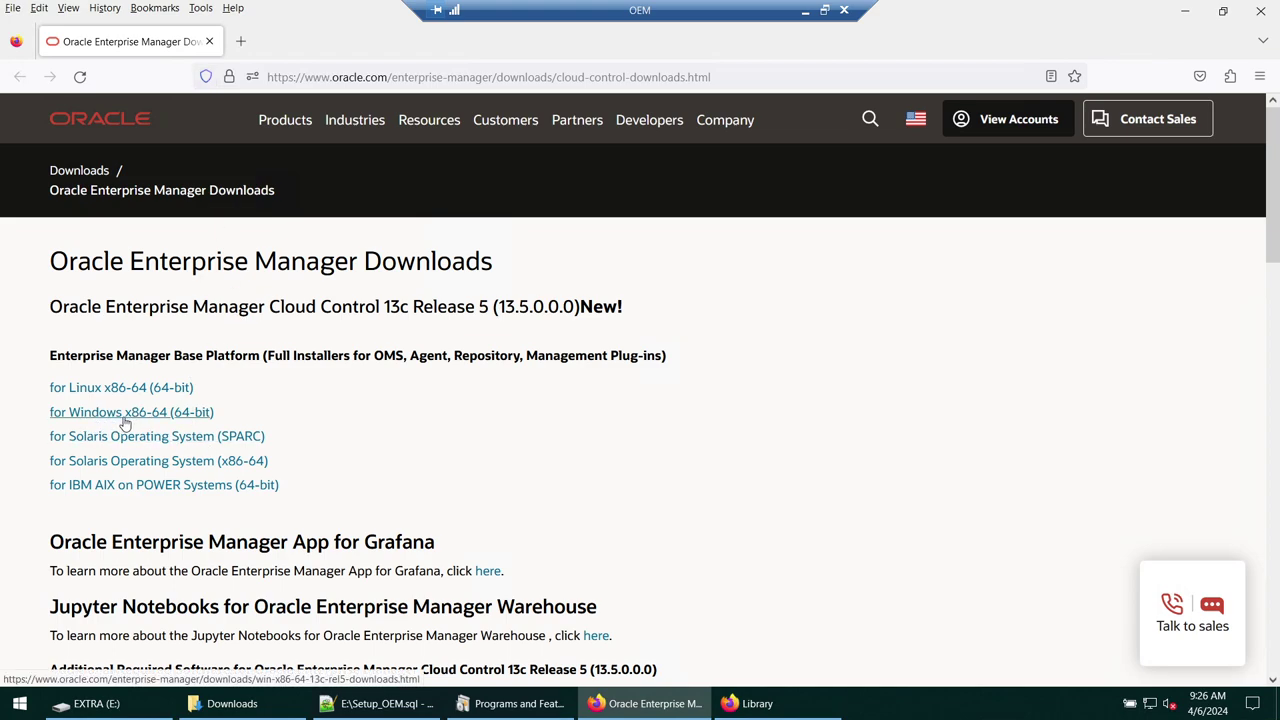
- Open the Windows x86-64 Enterprise Manager 13c Release 5 downloads and dismiss the chat panel
drag(380, 307, 493, 307)
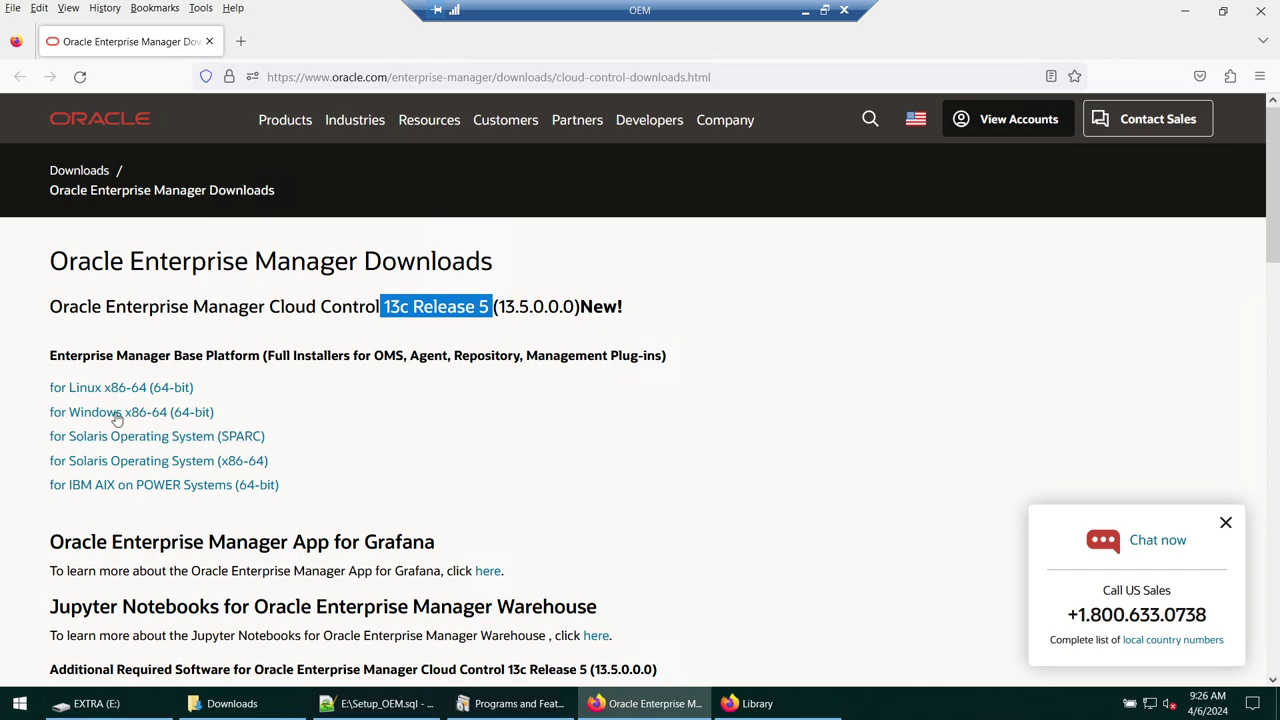
click(109, 413)
scroll(243, 417, down, 4)
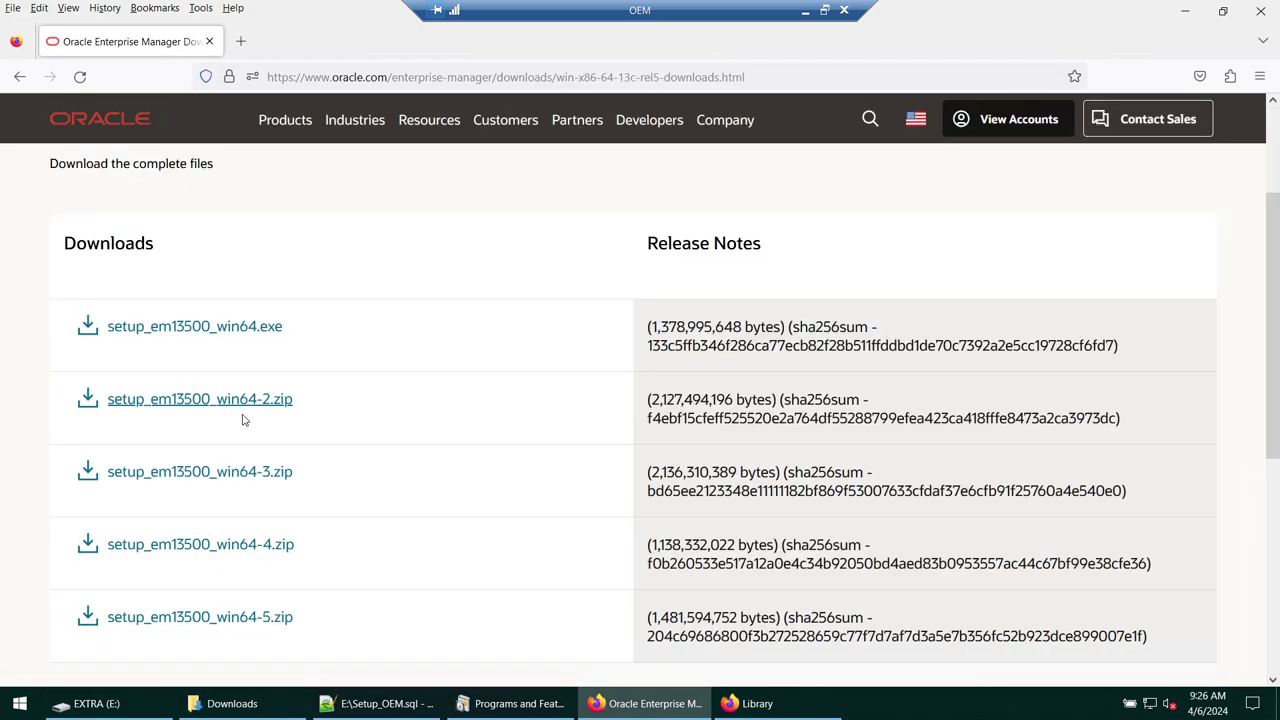
scroll(243, 420, up, 1)
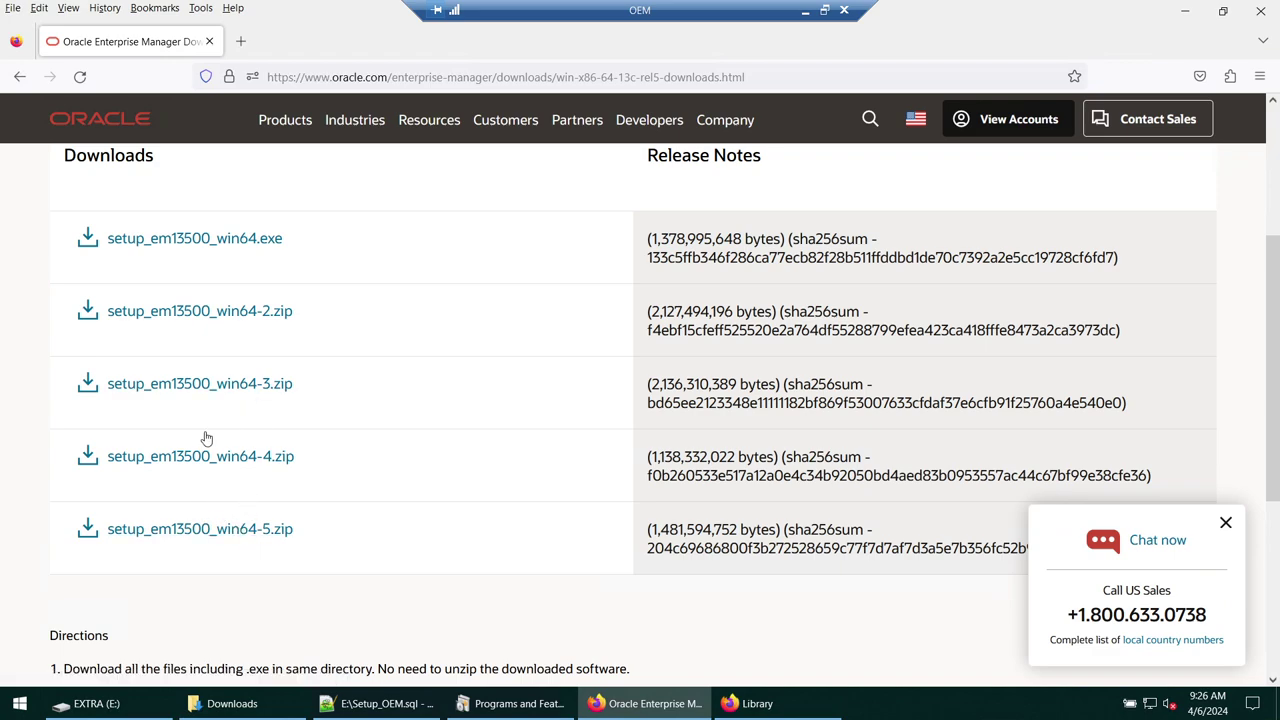
click(1224, 523)
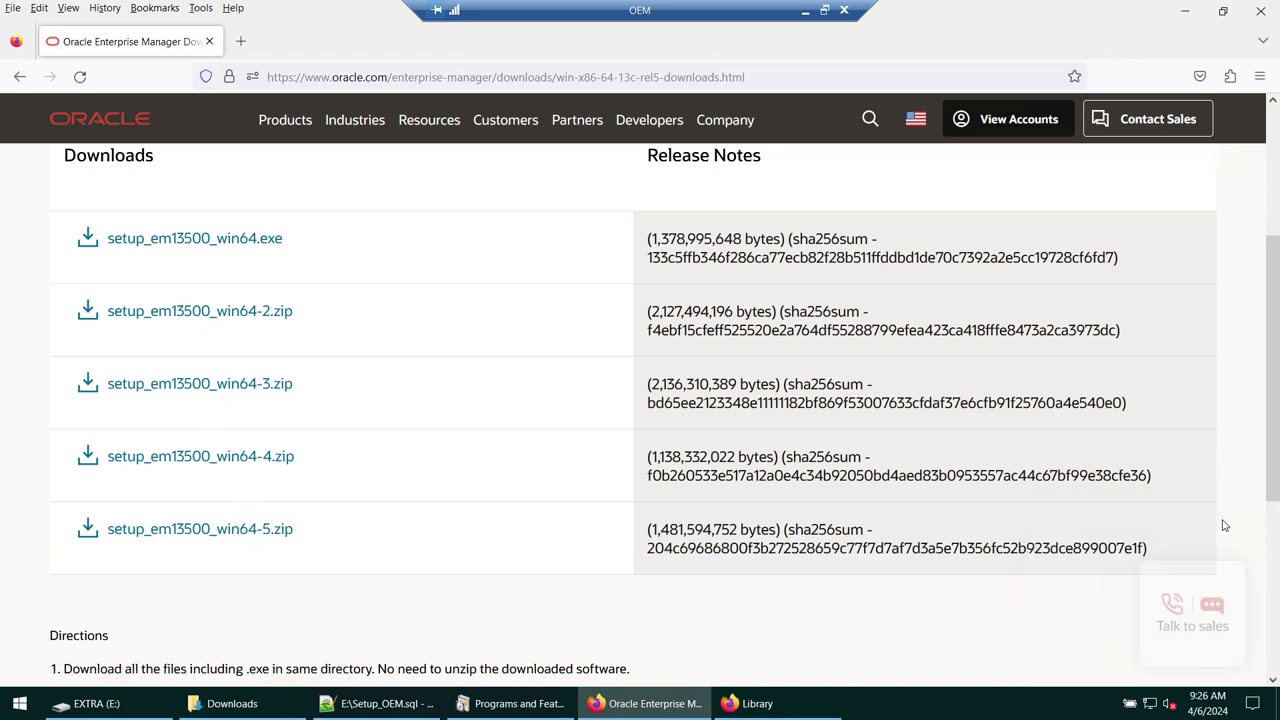
- Start downloading the setup_em13500_win64 files and view them in the Downloads library
click(129, 245)
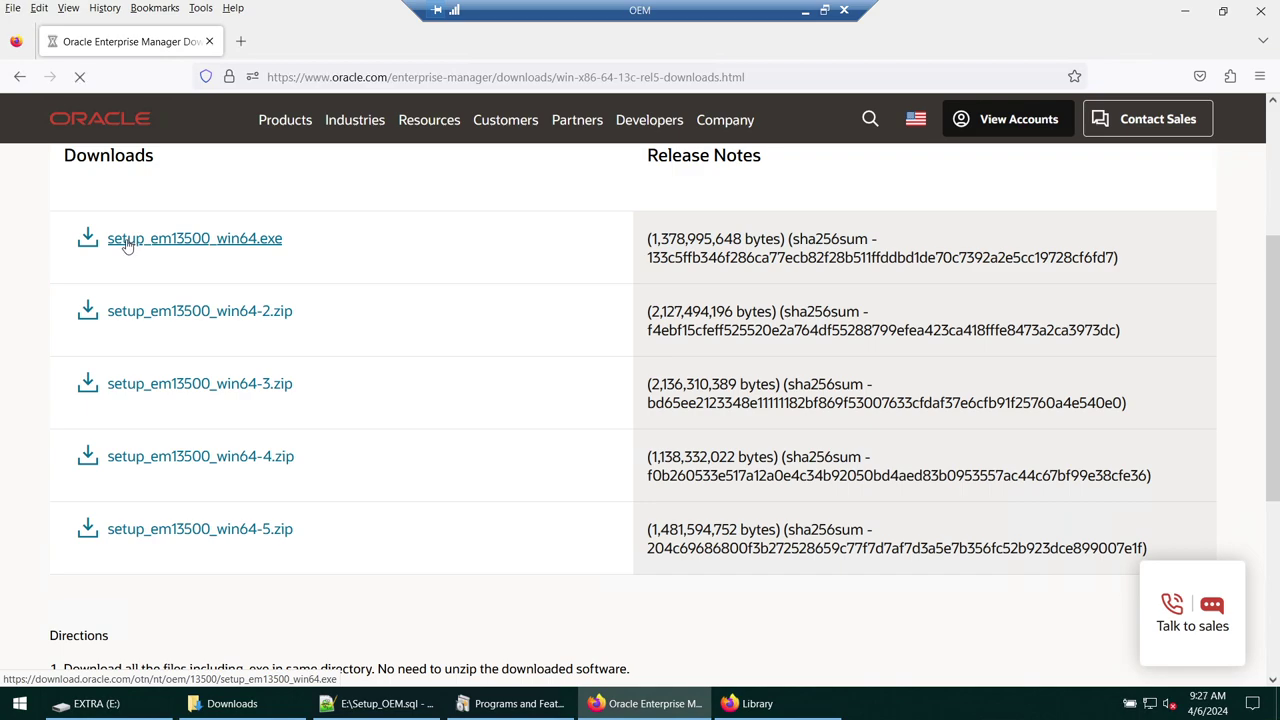
click(139, 313)
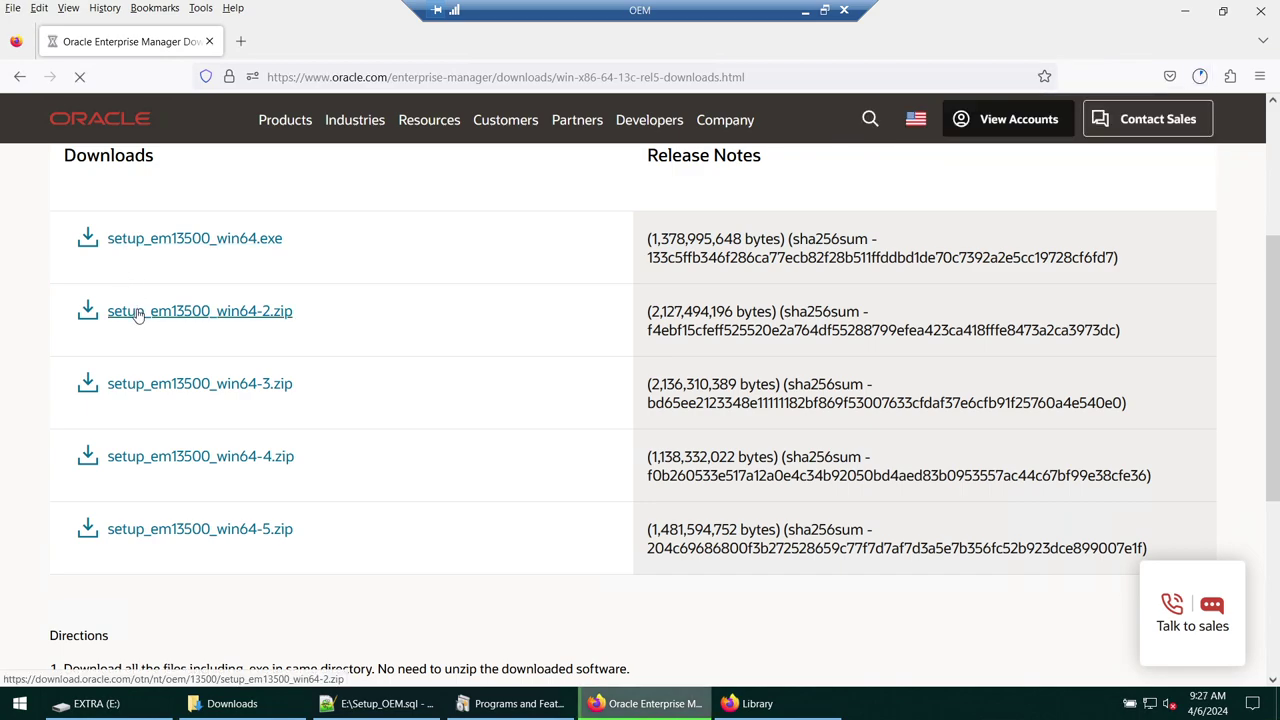
click(156, 390)
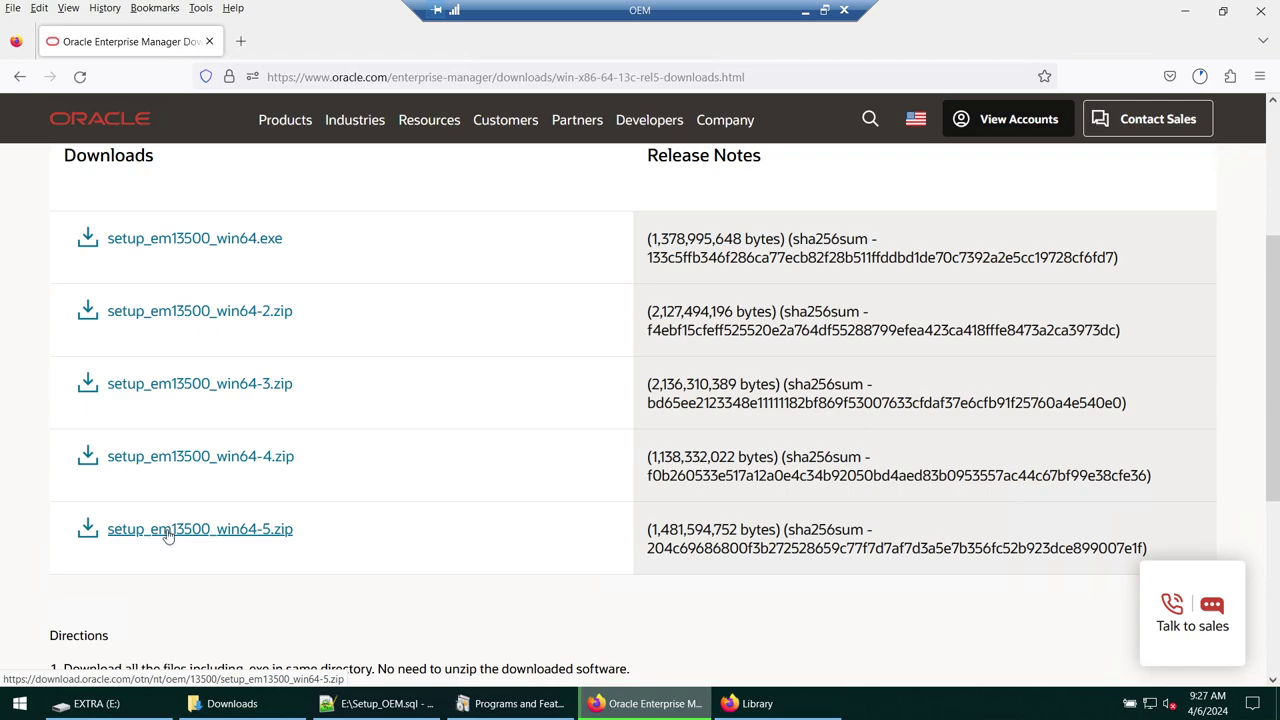
click(241, 41)
click(200, 8)
click(207, 31)
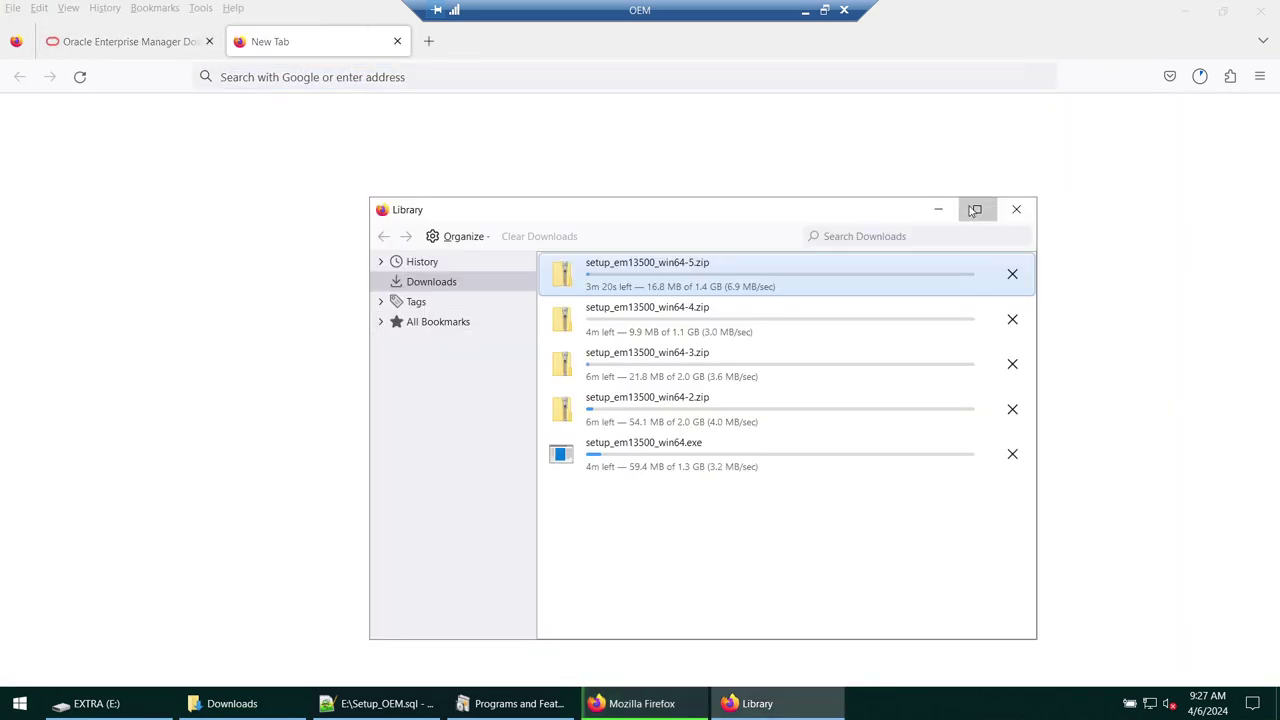
- Maximize the Downloads library and select each of the five setup_em13500 downloads
click(977, 209)
right_click(383, 376)
click(229, 395)
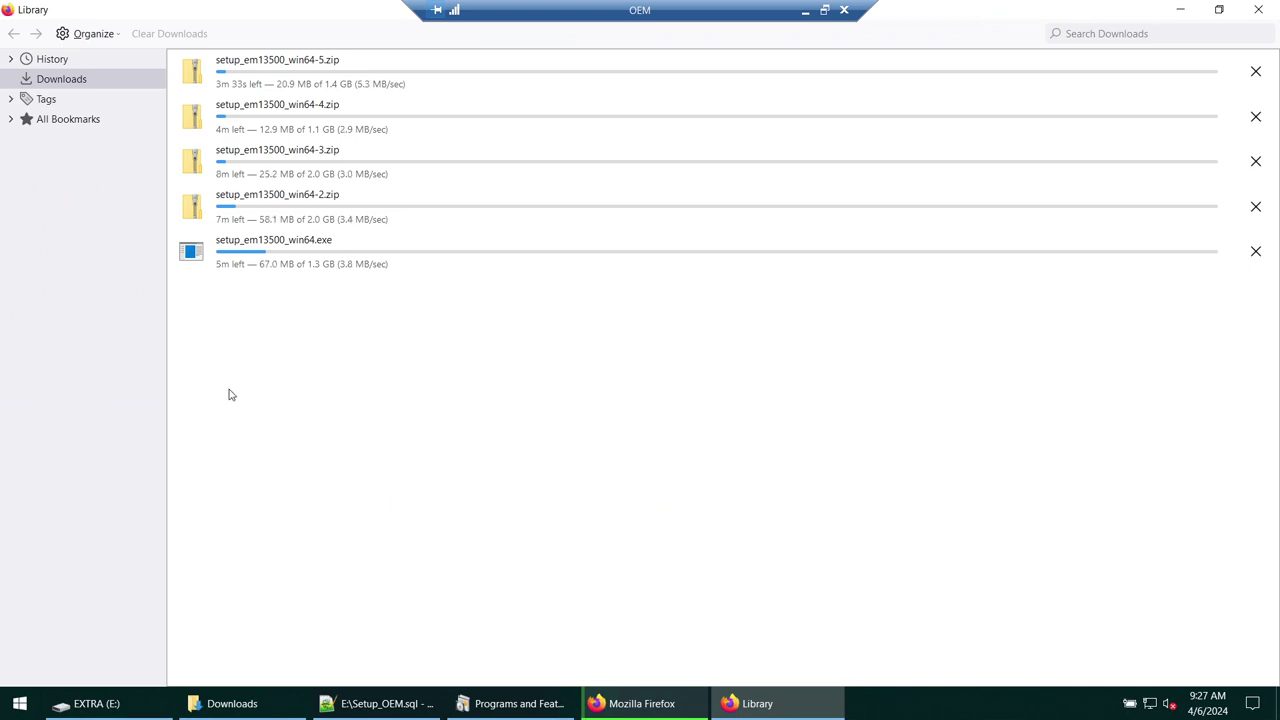
click(326, 250)
click(314, 211)
click(322, 160)
click(327, 108)
click(332, 90)
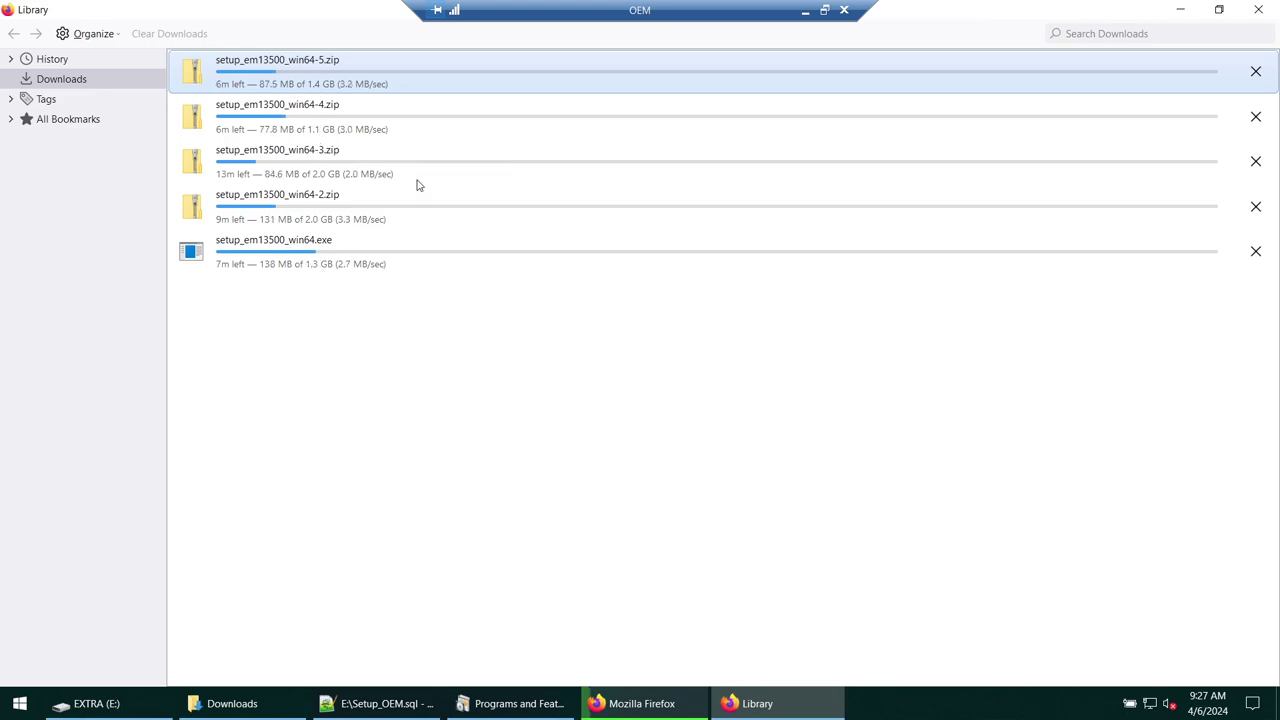
- Cancel all five setup_em13500 downloads, clear the list, and close the Library
click(1254, 251)
click(1255, 206)
click(1255, 161)
click(1255, 116)
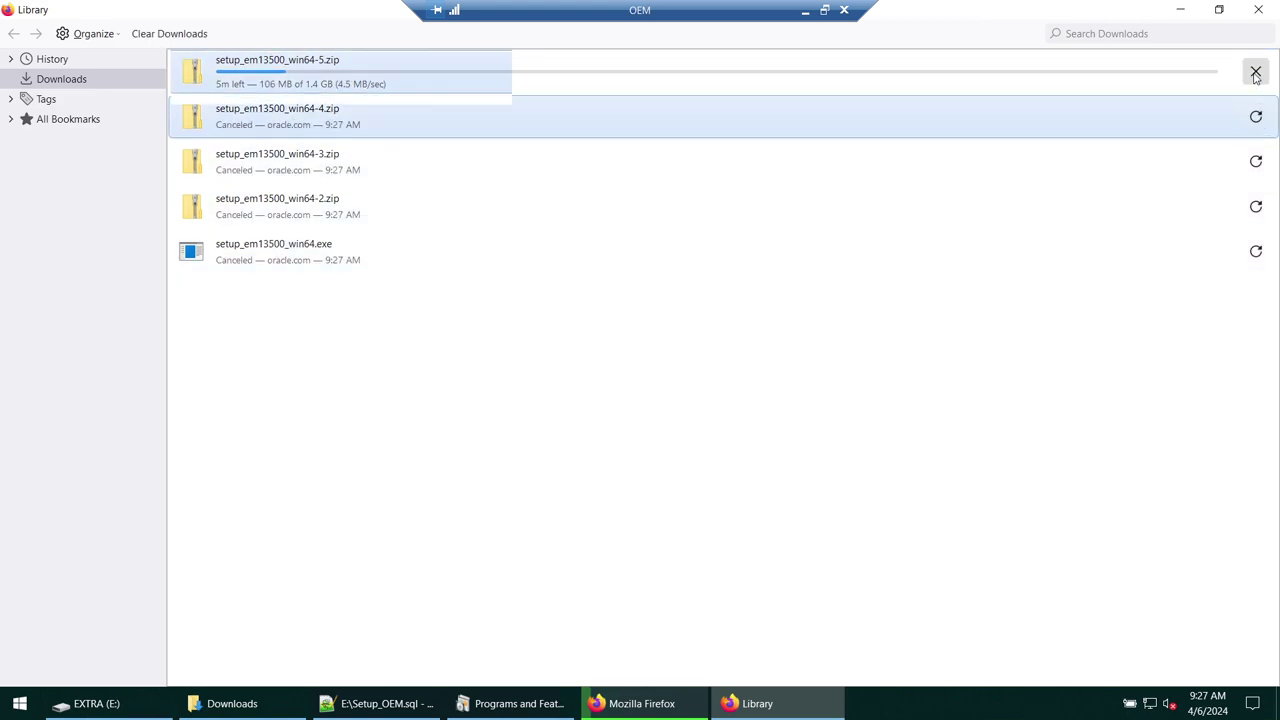
click(1255, 73)
right_click(489, 347)
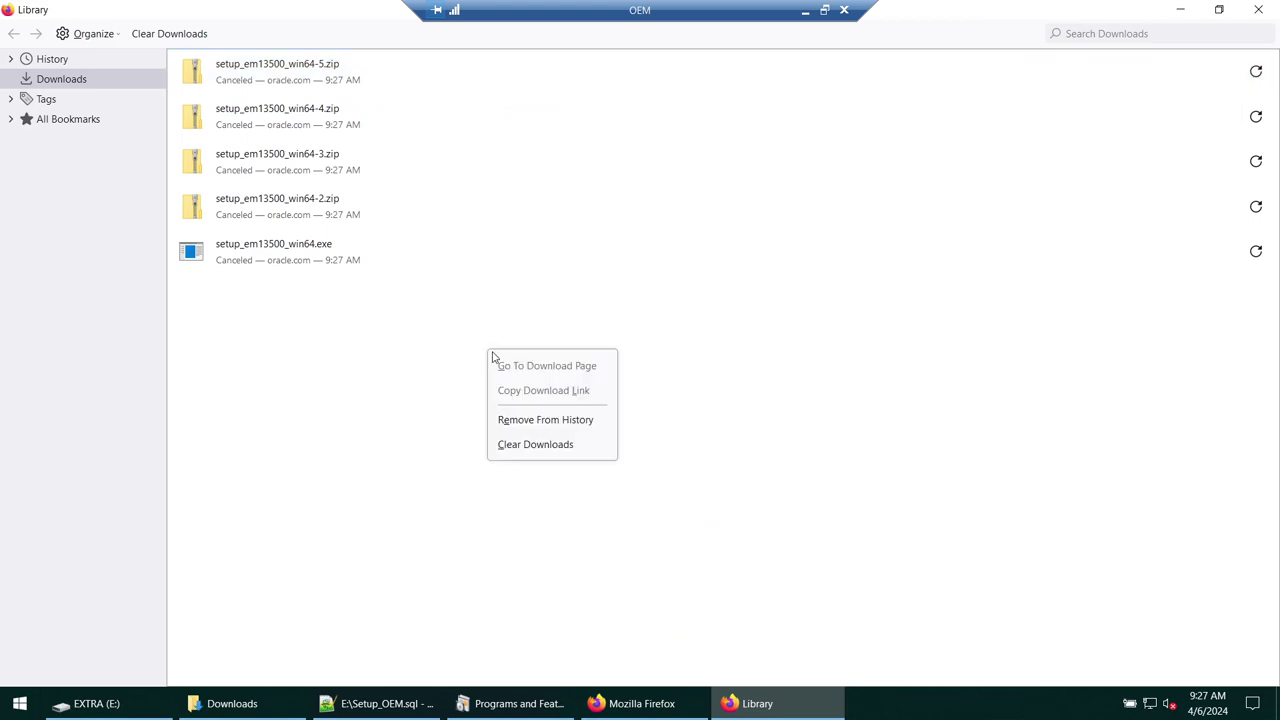
click(554, 450)
click(1259, 10)
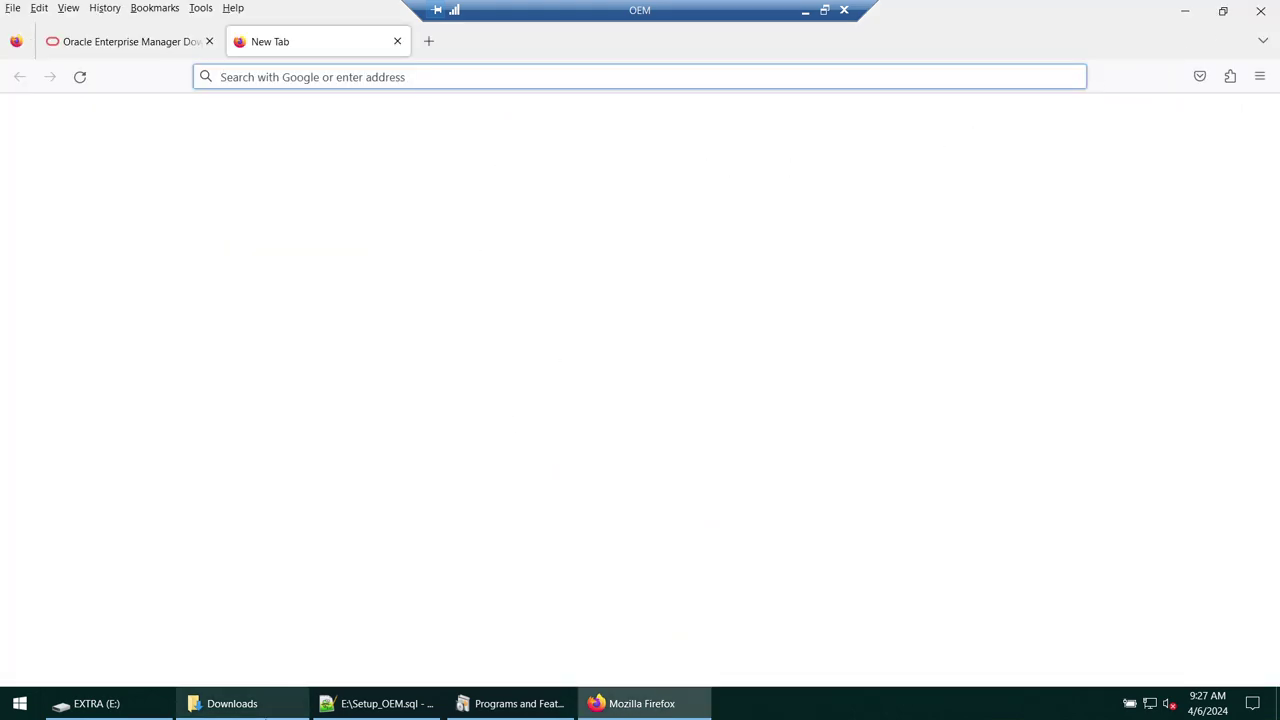
click(263, 704)
- Open E:\Softwares and review the Oracle_DB_19c zip and setup_em13500_win64 files
click(251, 325)
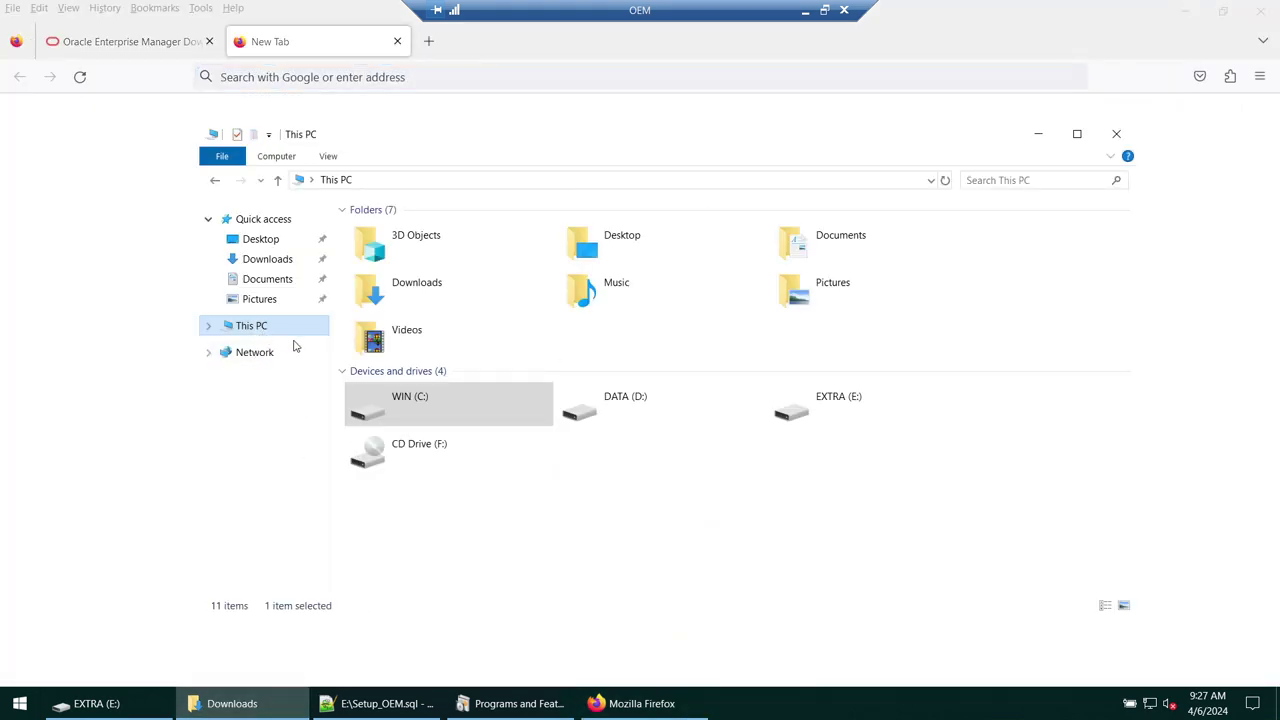
double_click(829, 400)
double_click(400, 233)
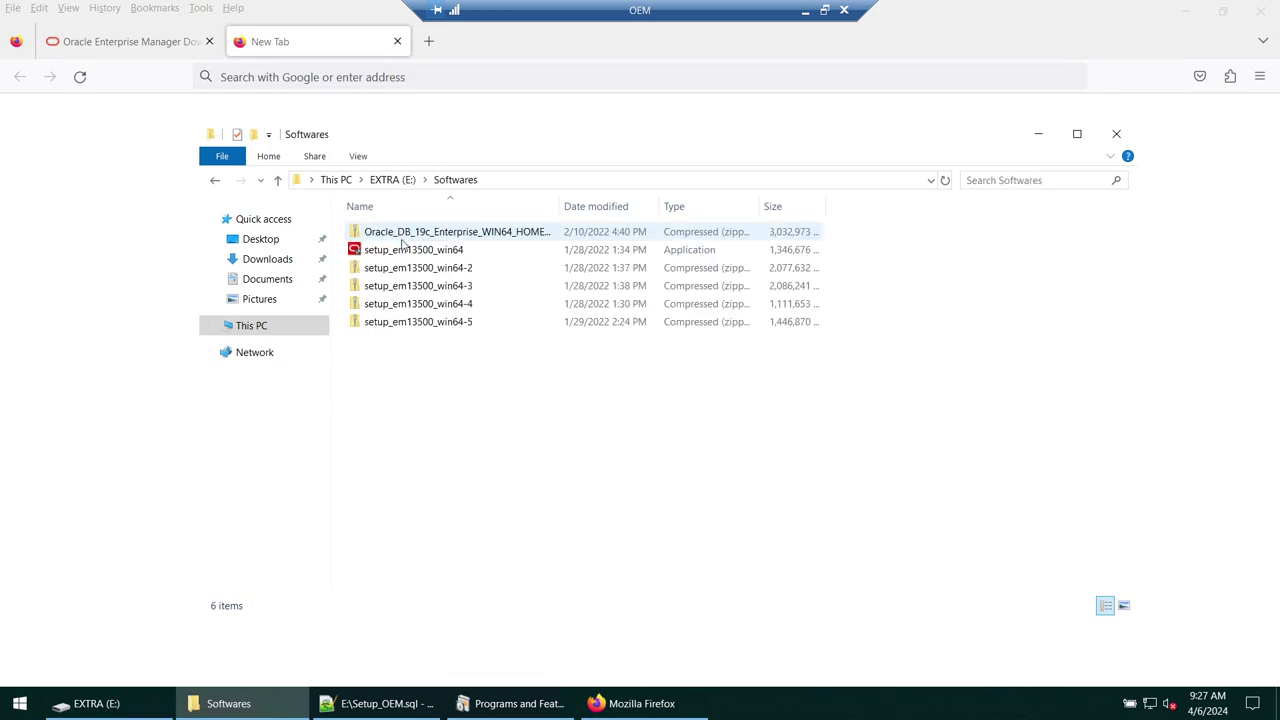
double_click(566, 203)
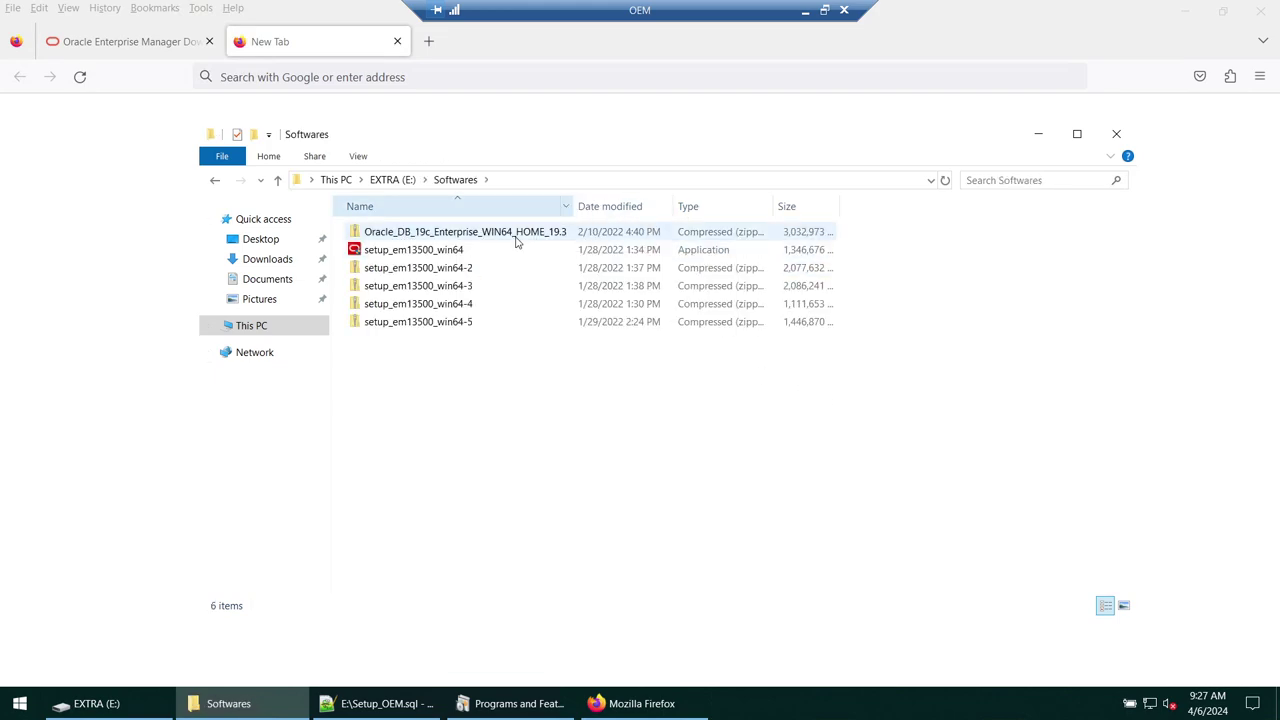
click(505, 236)
click(436, 253)
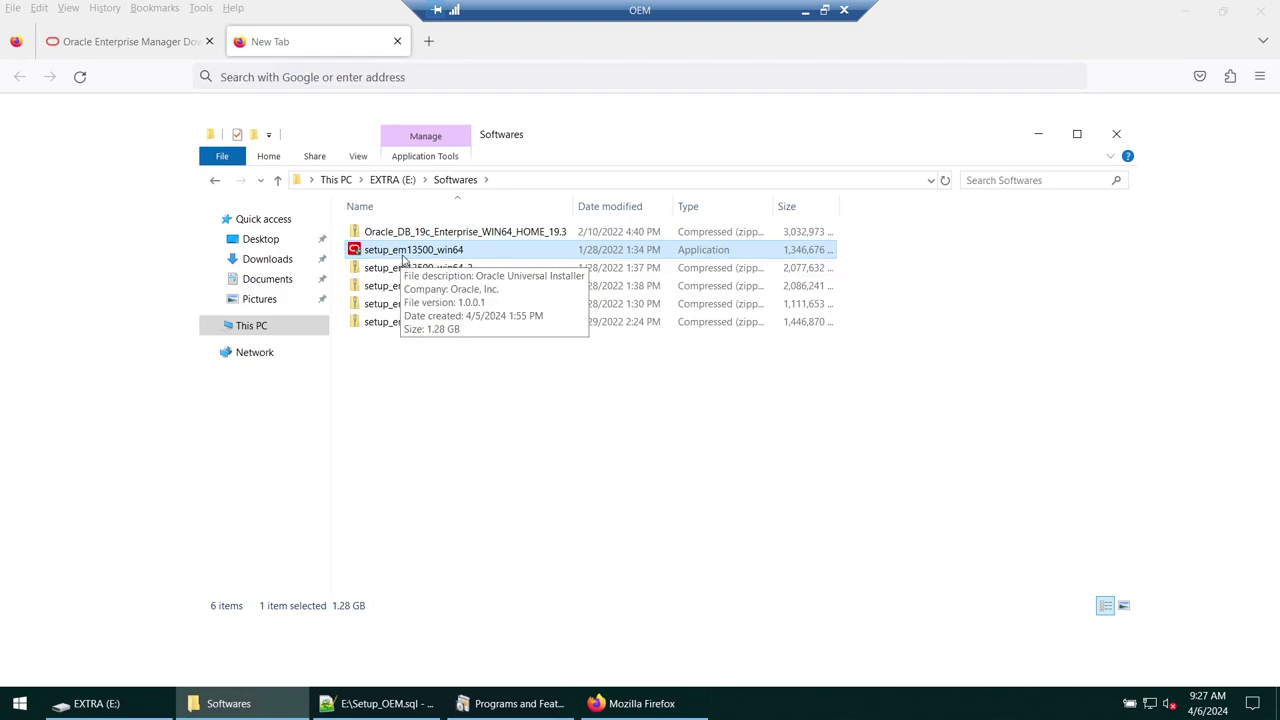
click(420, 268)
click(426, 305)
click(450, 322)
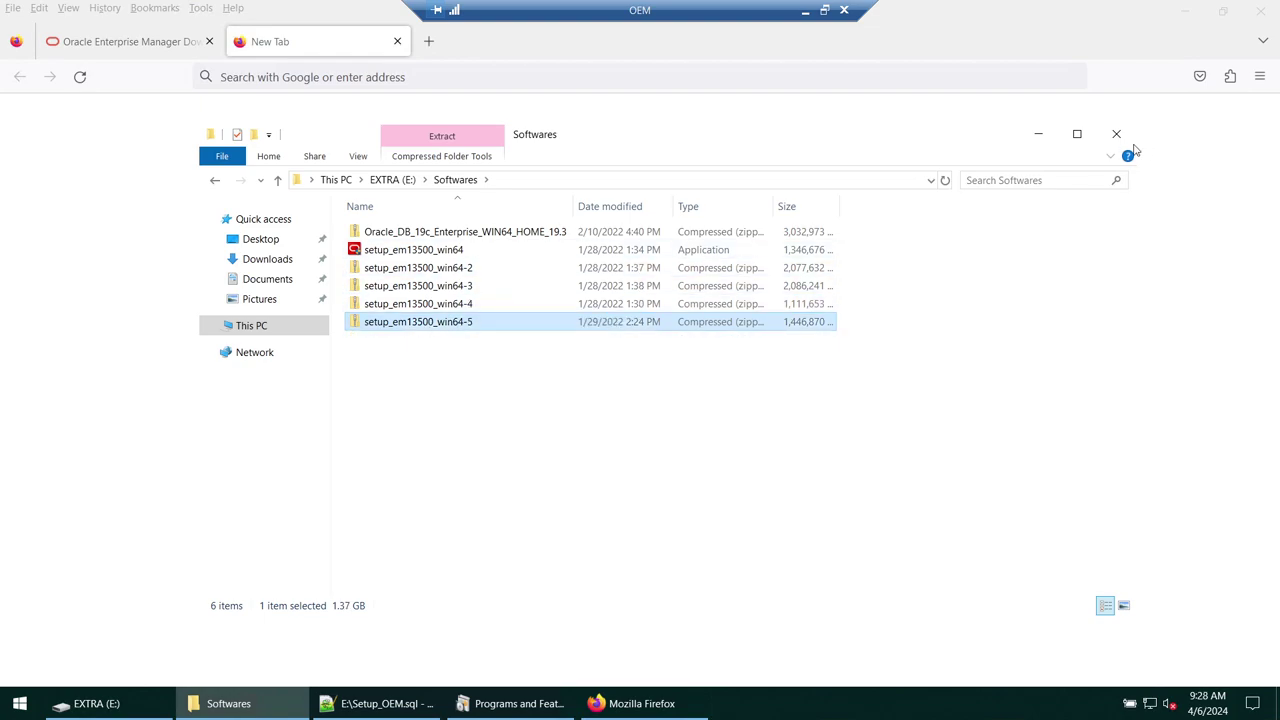
- Recheck the setup_em13500 files, then close the Oracle downloads tab and minimize Firefox
click(1039, 142)
click(189, 50)
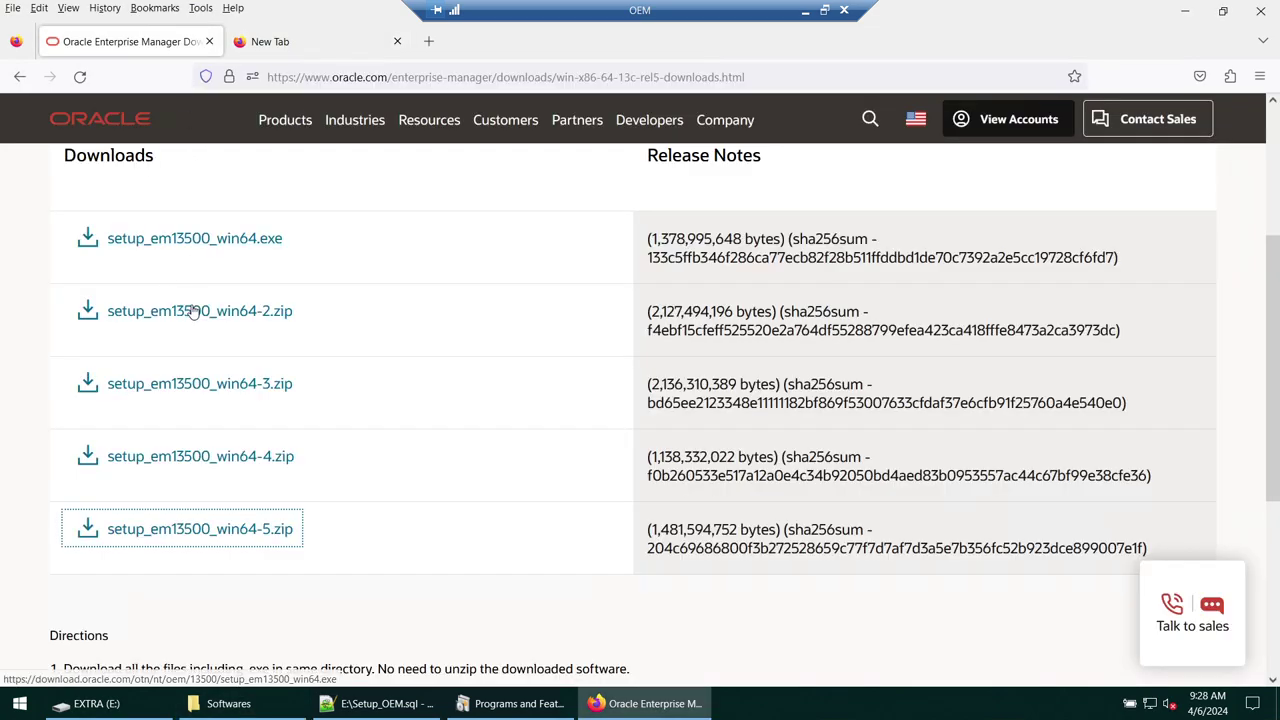
click(228, 703)
click(459, 253)
click(466, 321)
ctrl+click(466, 321)
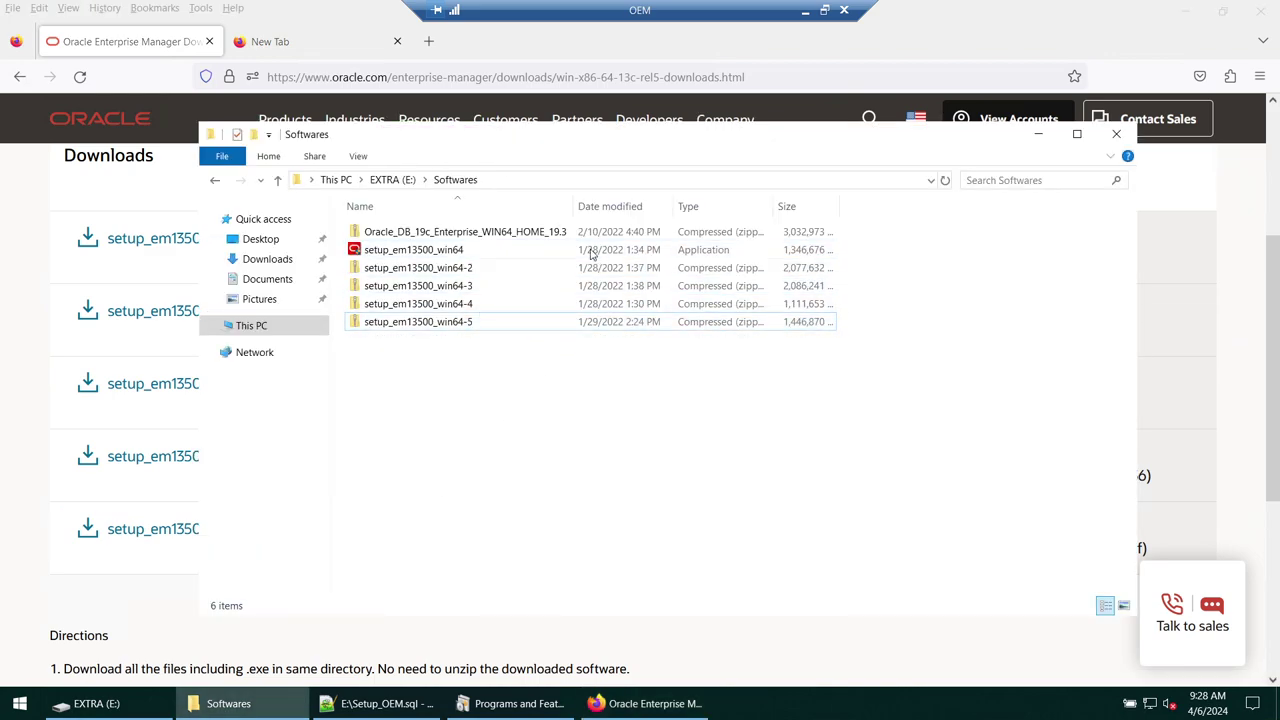
click(1036, 134)
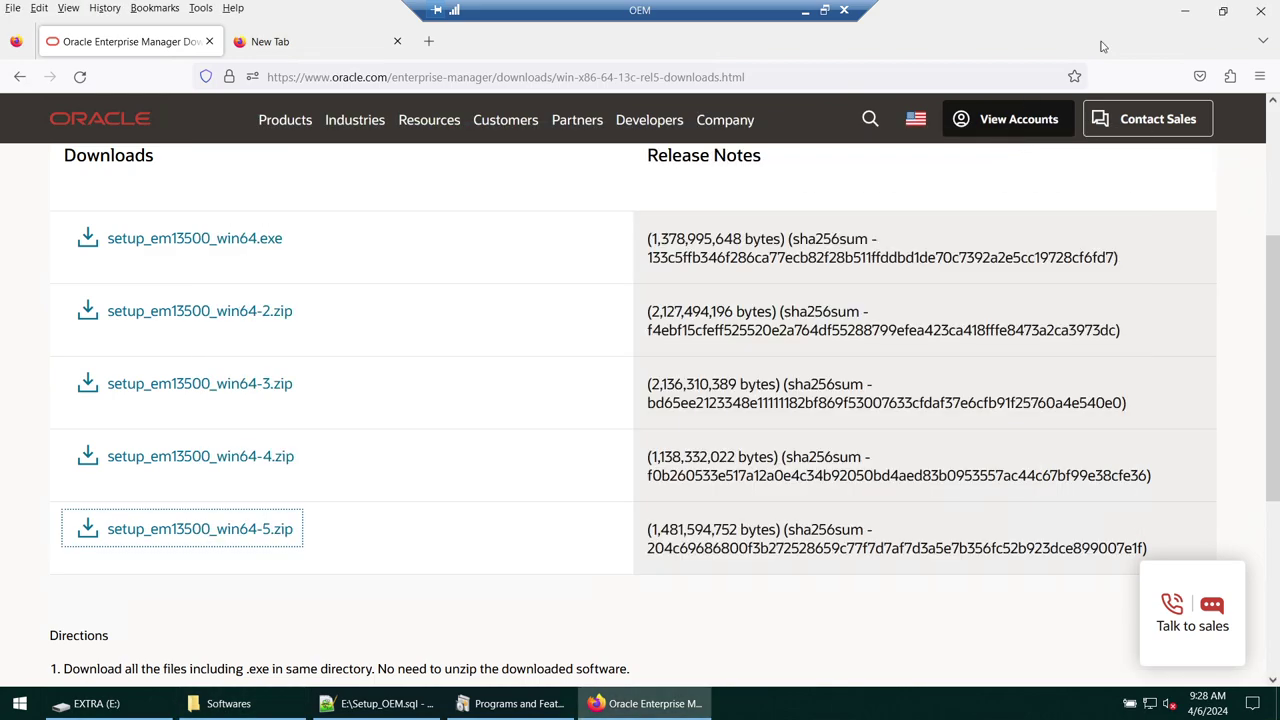
click(209, 41)
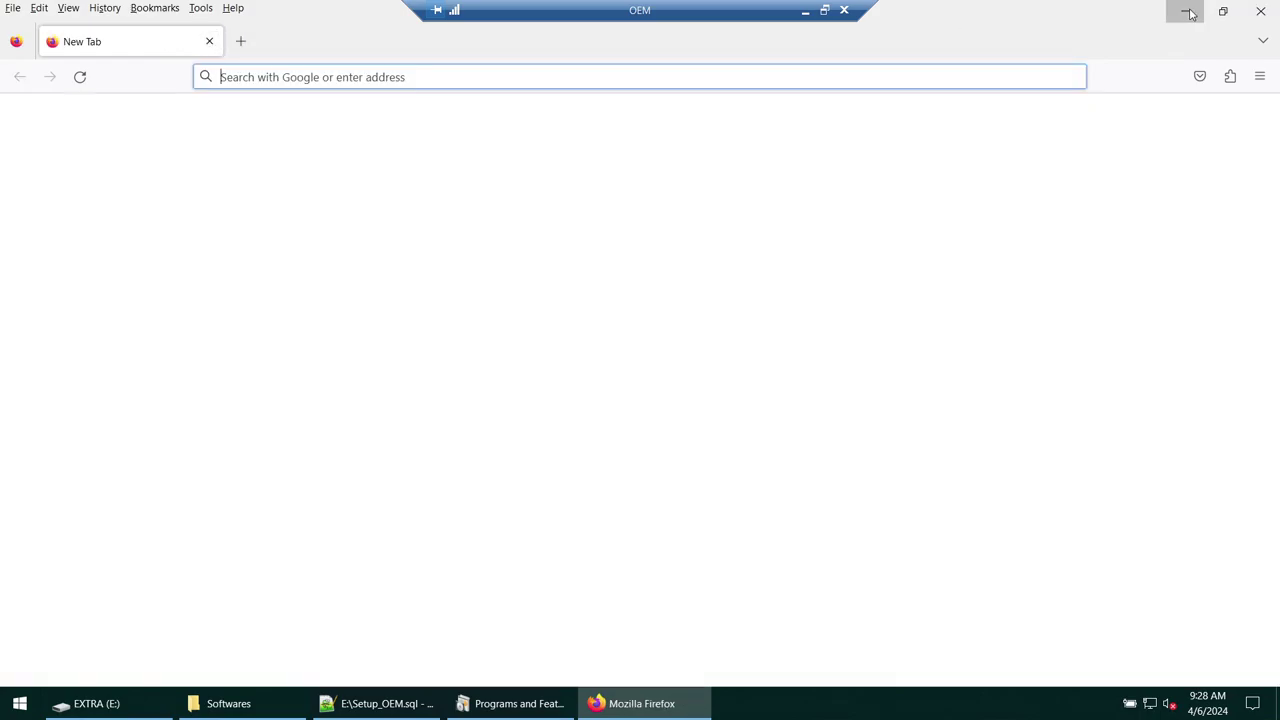
click(1185, 11)
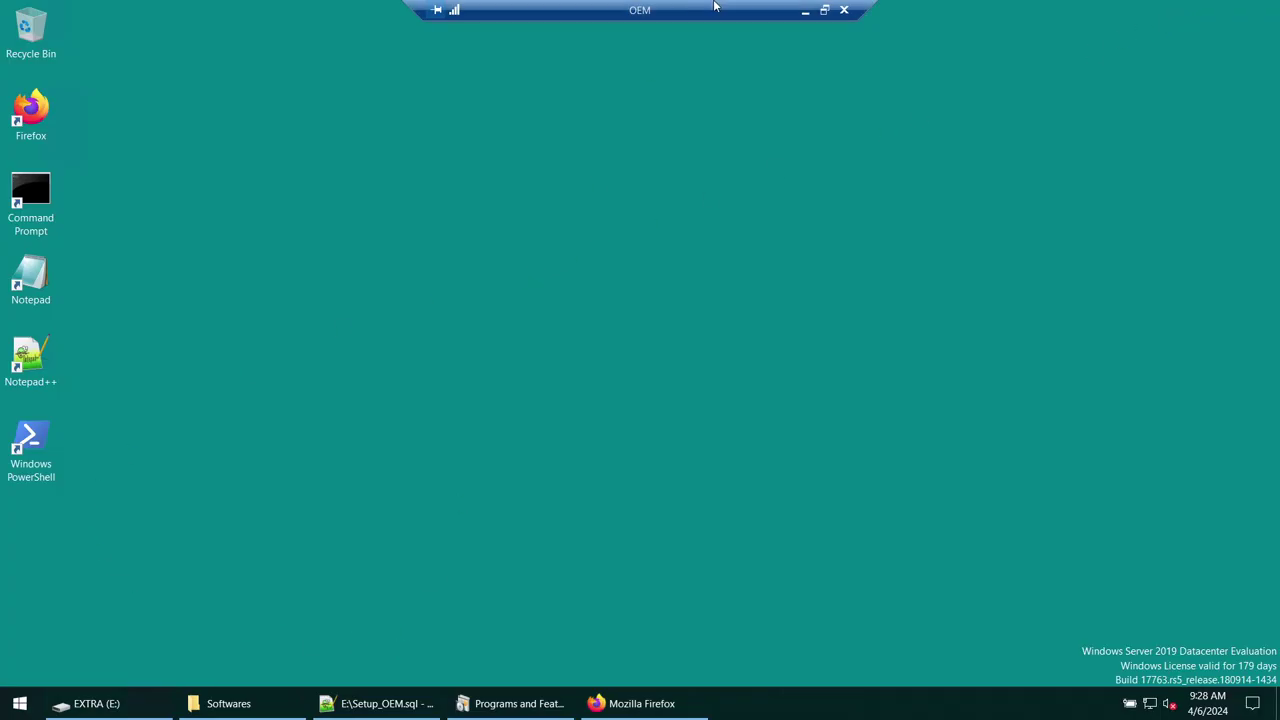
- Disable the NAT_INTERNET adapter through Ethernet settings' adapter options
click(374, 703)
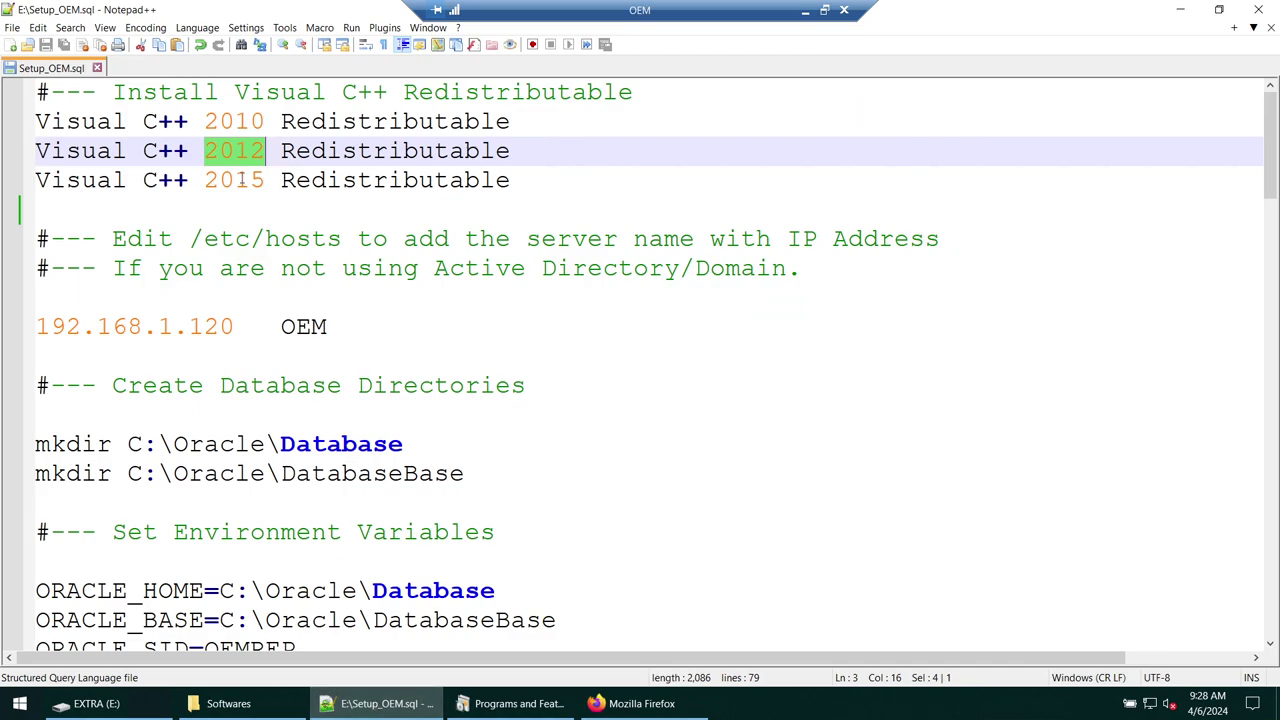
key(Up)
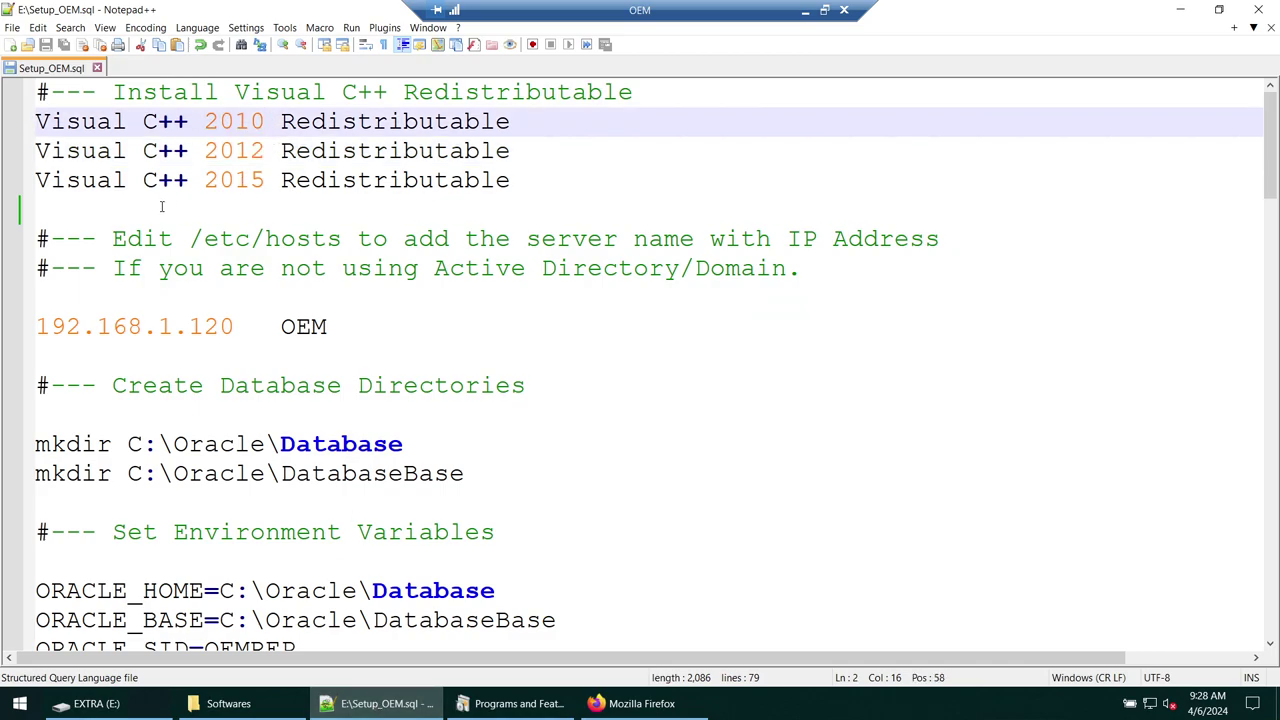
right_click(1149, 703)
click(1158, 680)
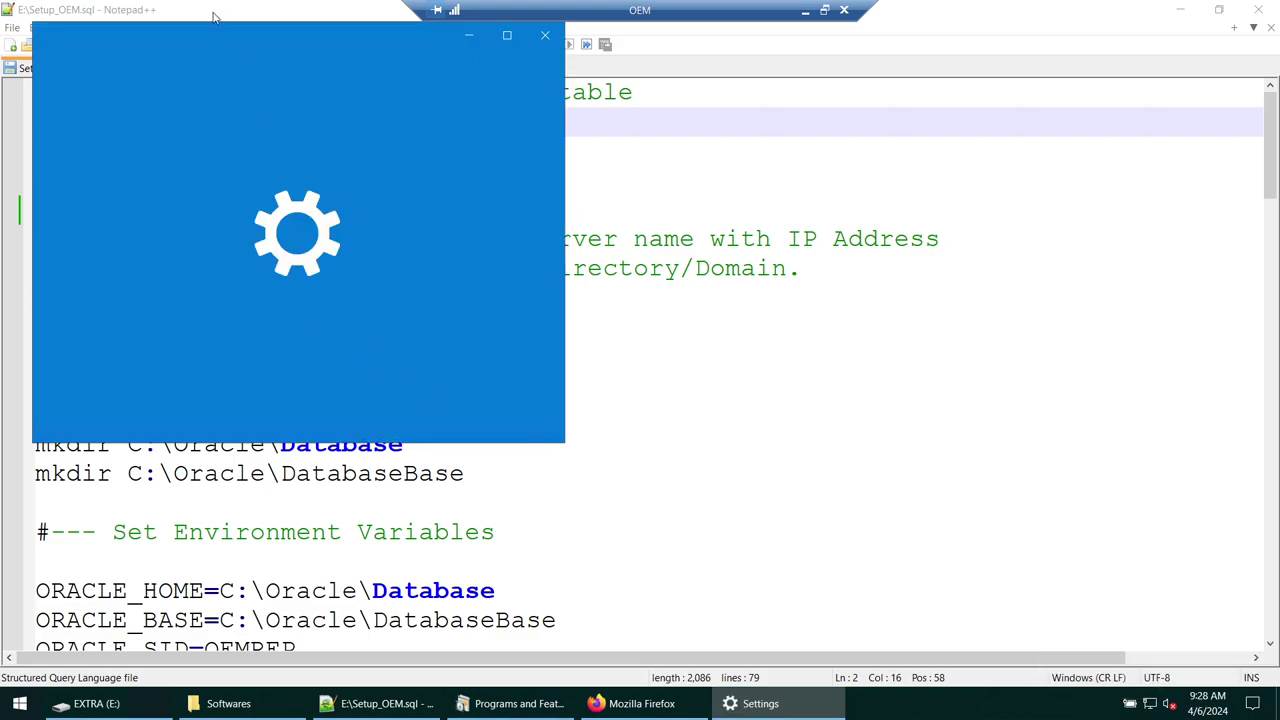
click(158, 203)
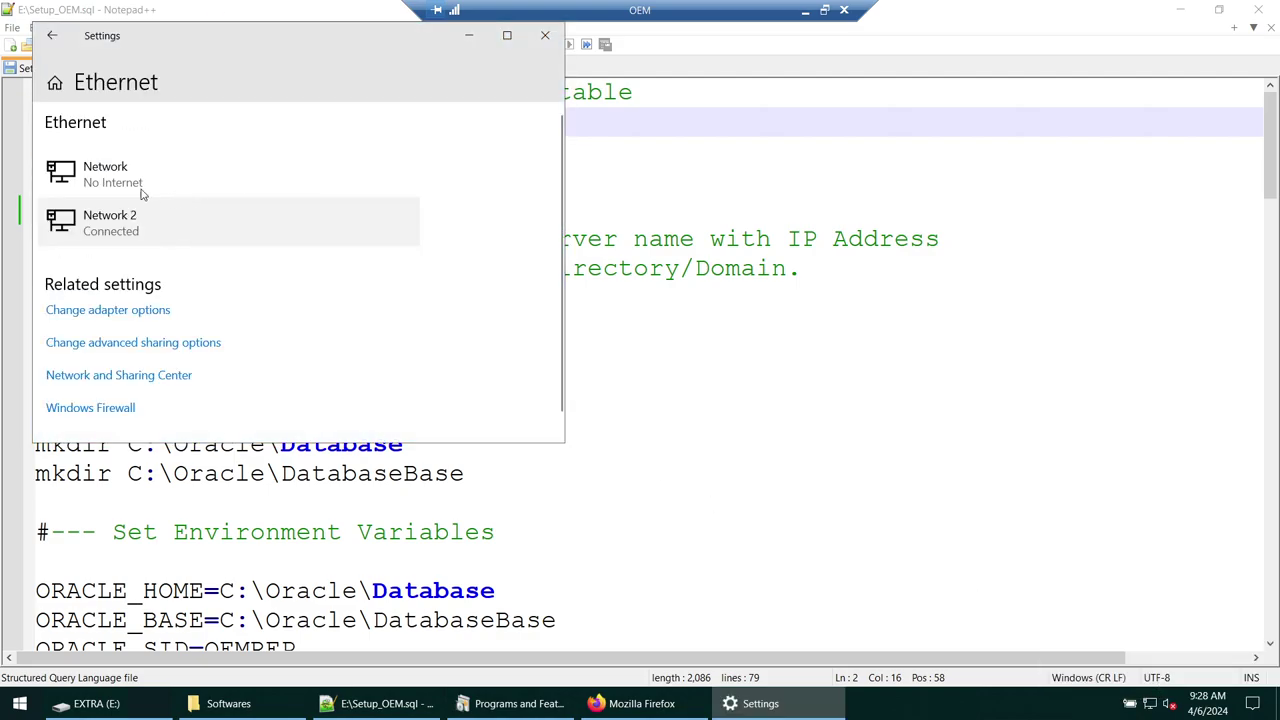
click(112, 313)
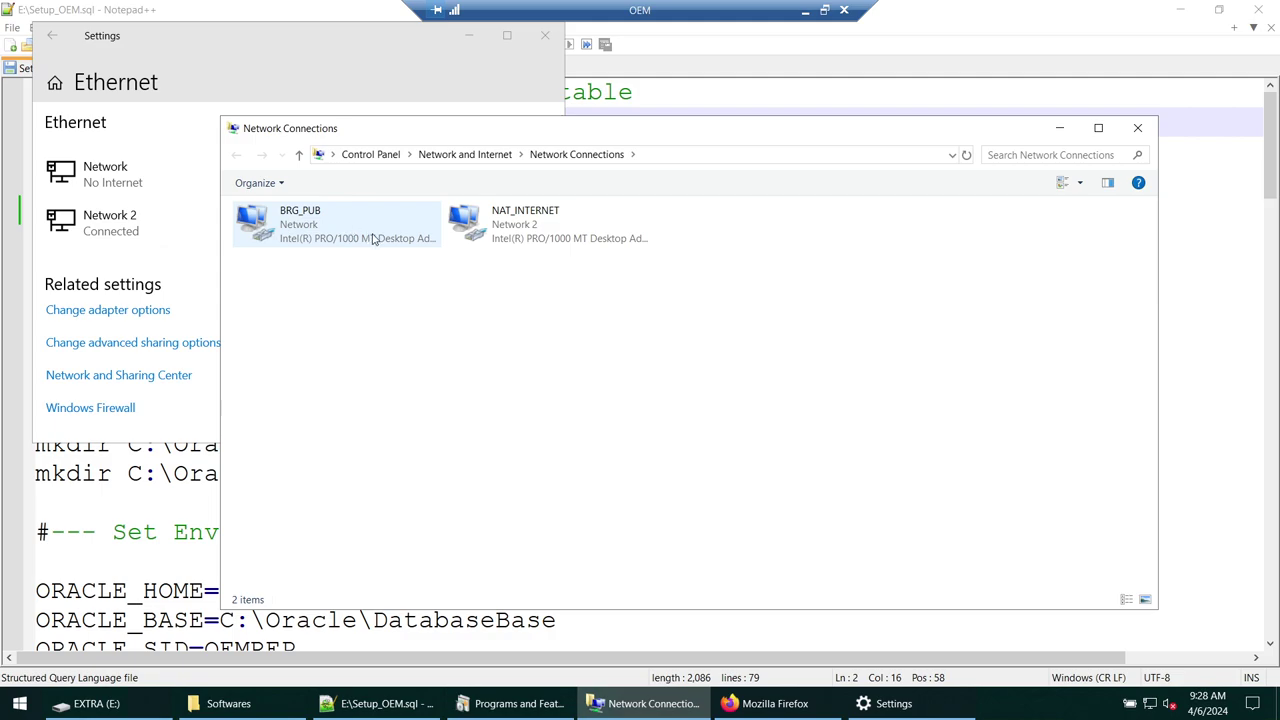
right_click(508, 228)
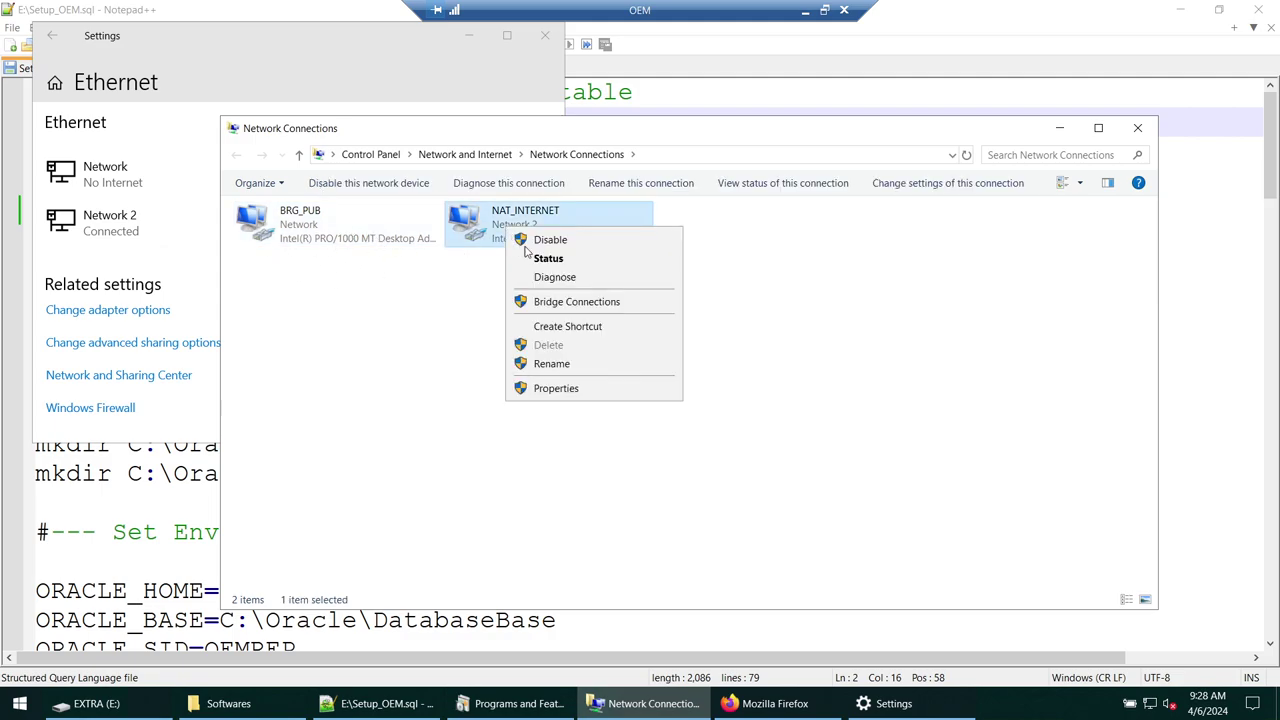
click(552, 240)
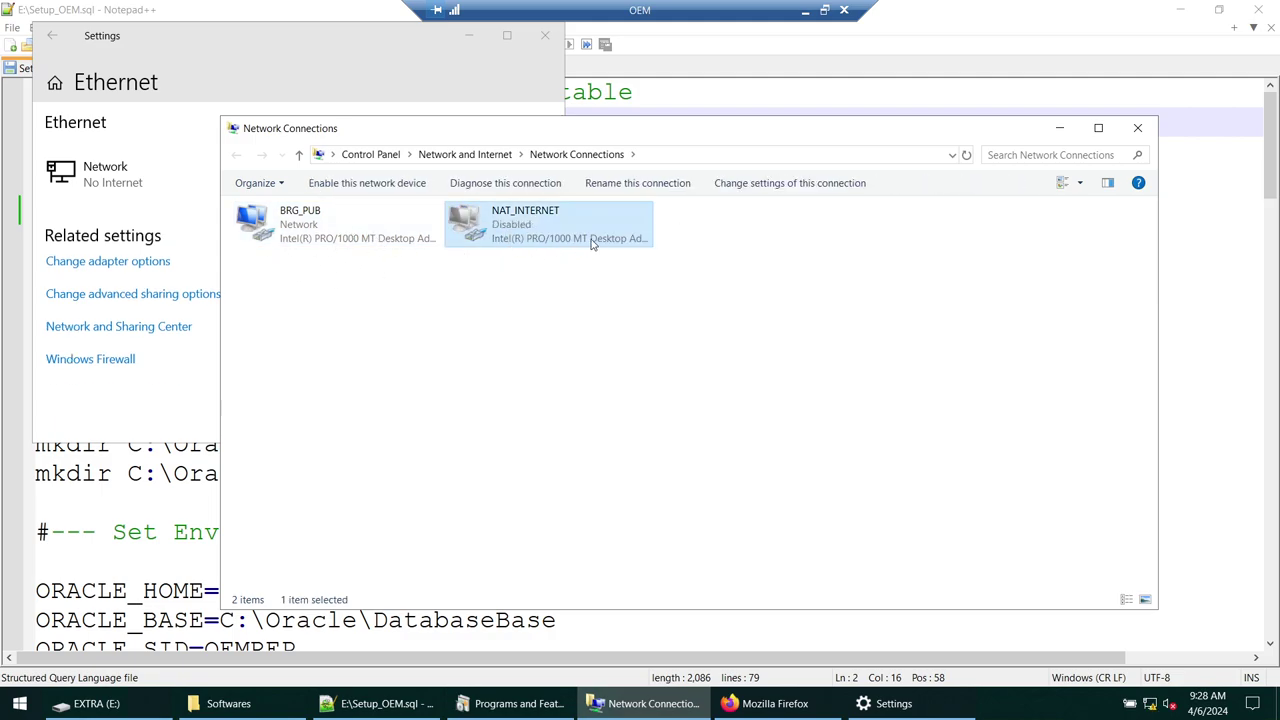
- Minimize the network, settings and Notepad++ windows and restore the EXTRA (E:) folder
click(1064, 128)
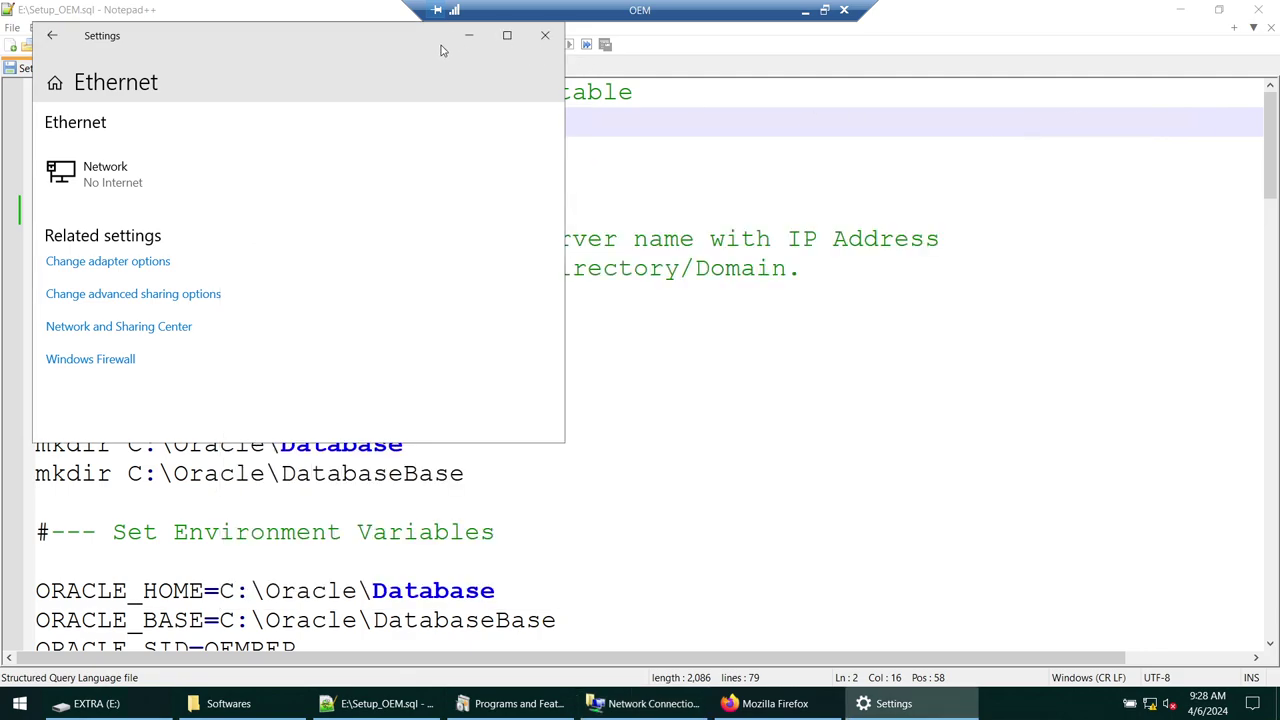
click(468, 36)
click(1180, 14)
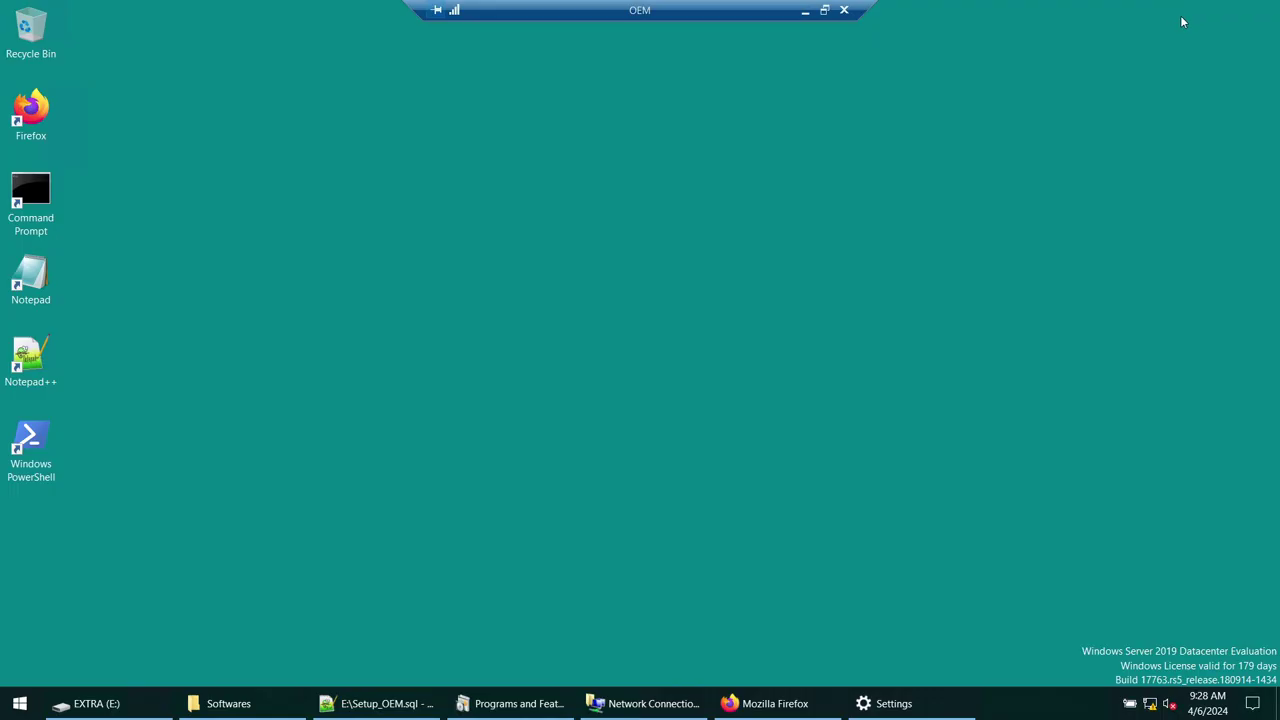
click(680, 697)
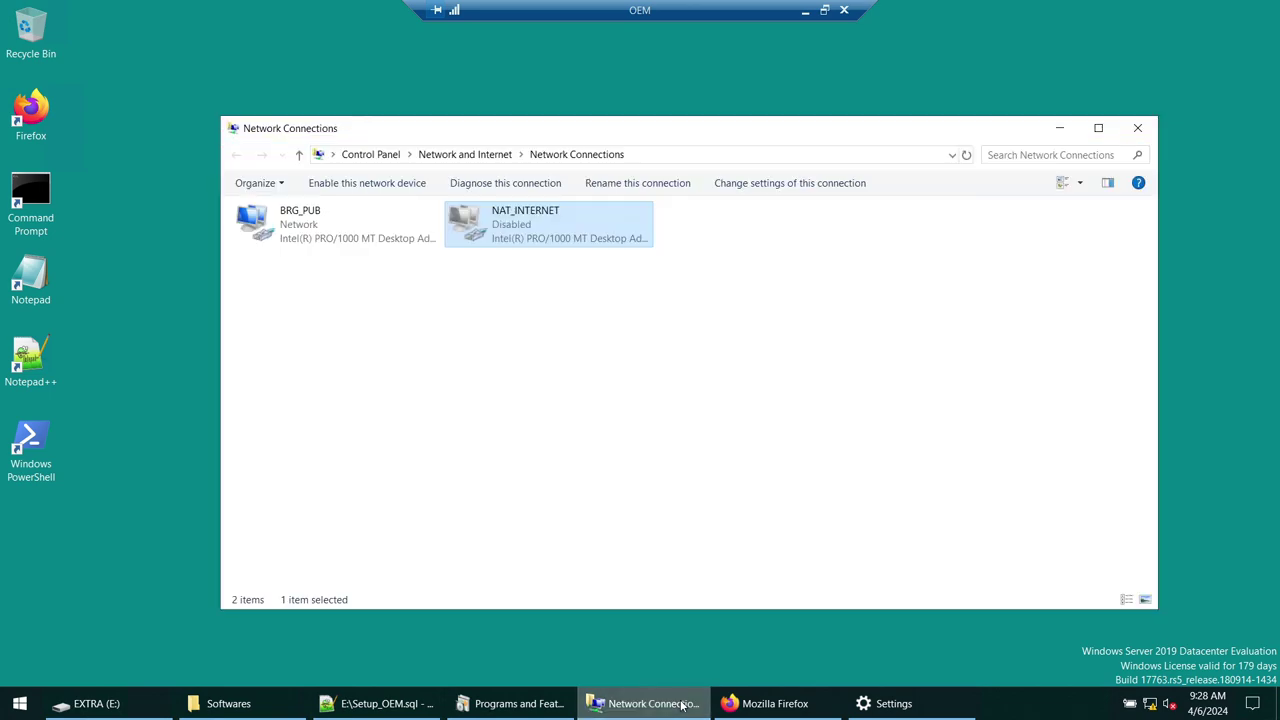
click(1057, 131)
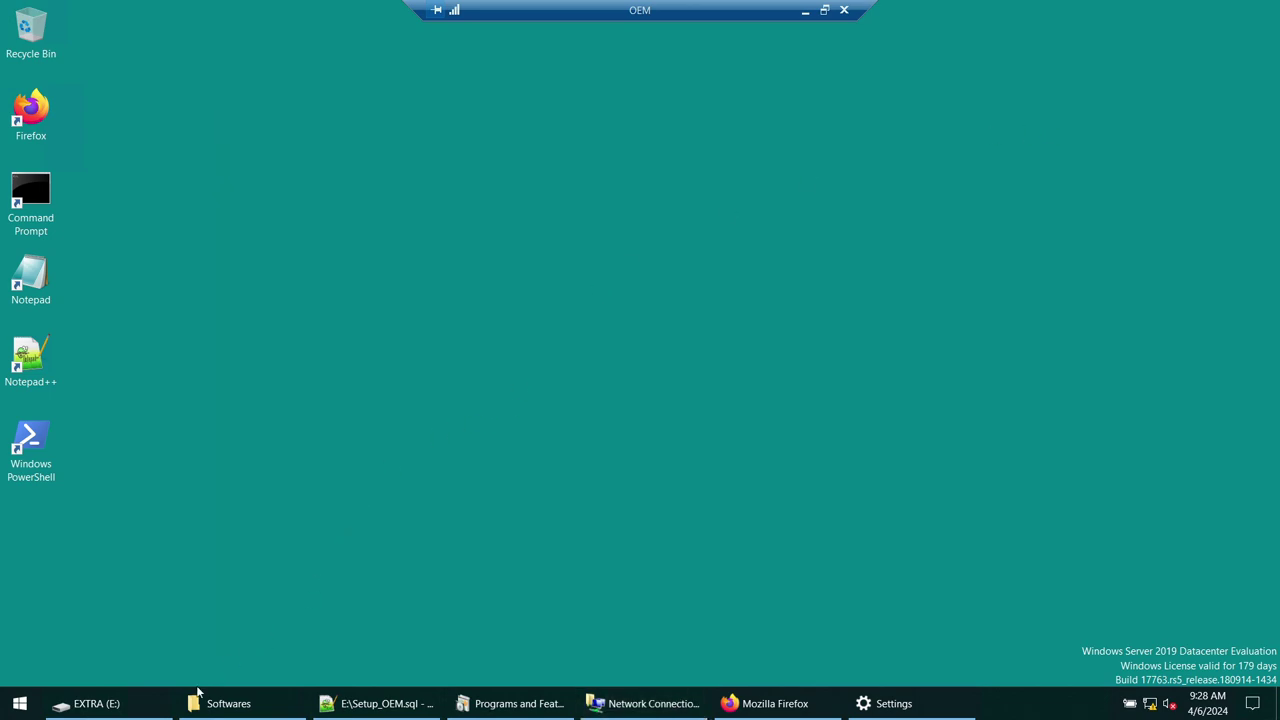
click(140, 703)
- Show This PC maximized and refresh the drive listing
click(246, 308)
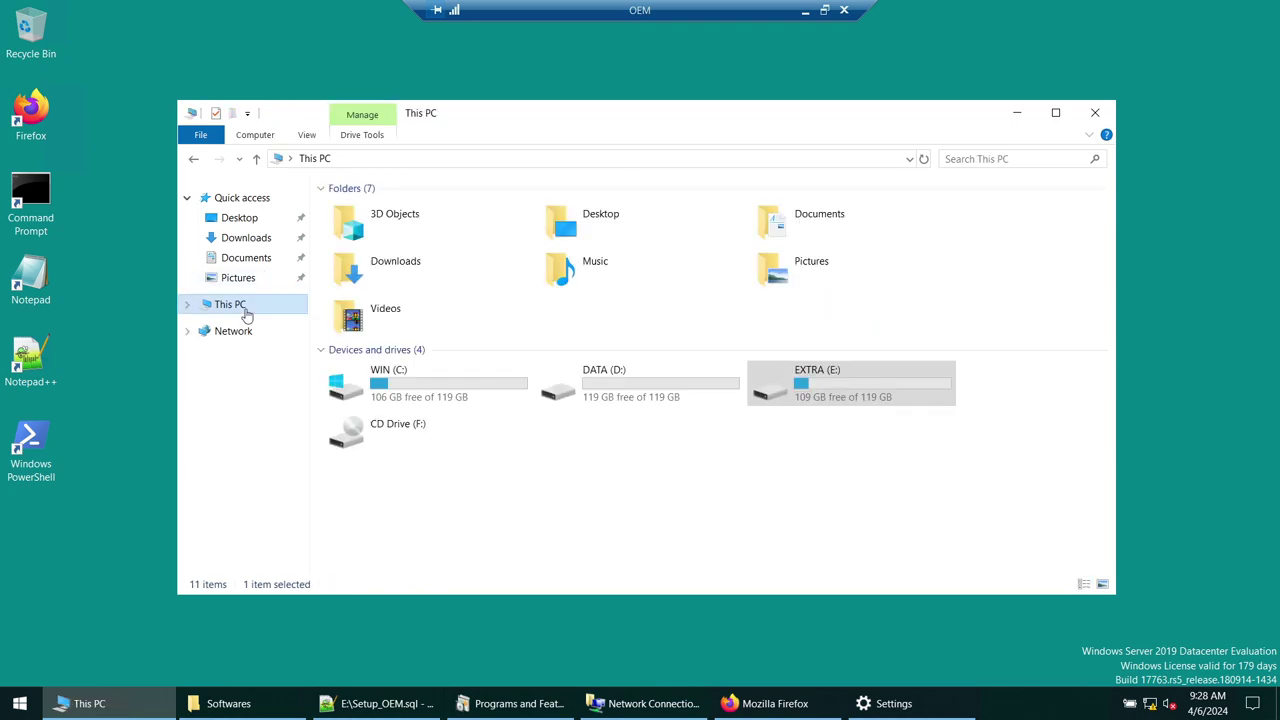
click(1055, 112)
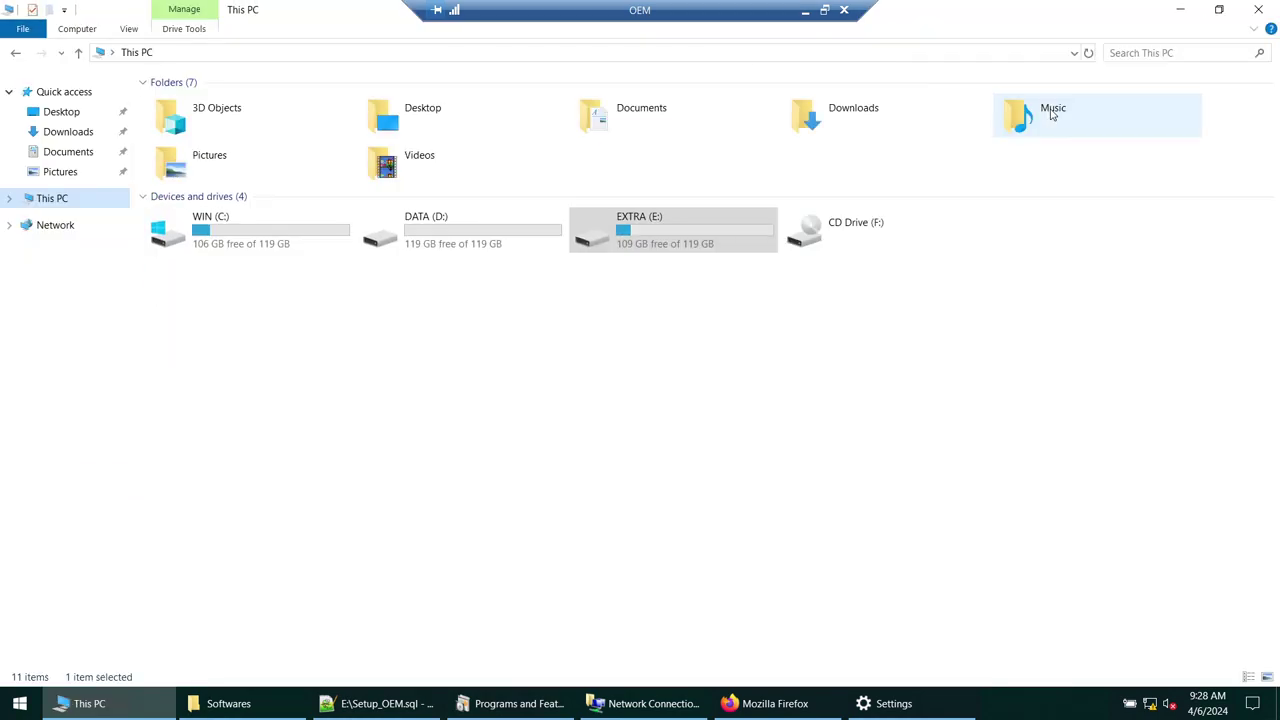
right_click(632, 356)
click(686, 421)
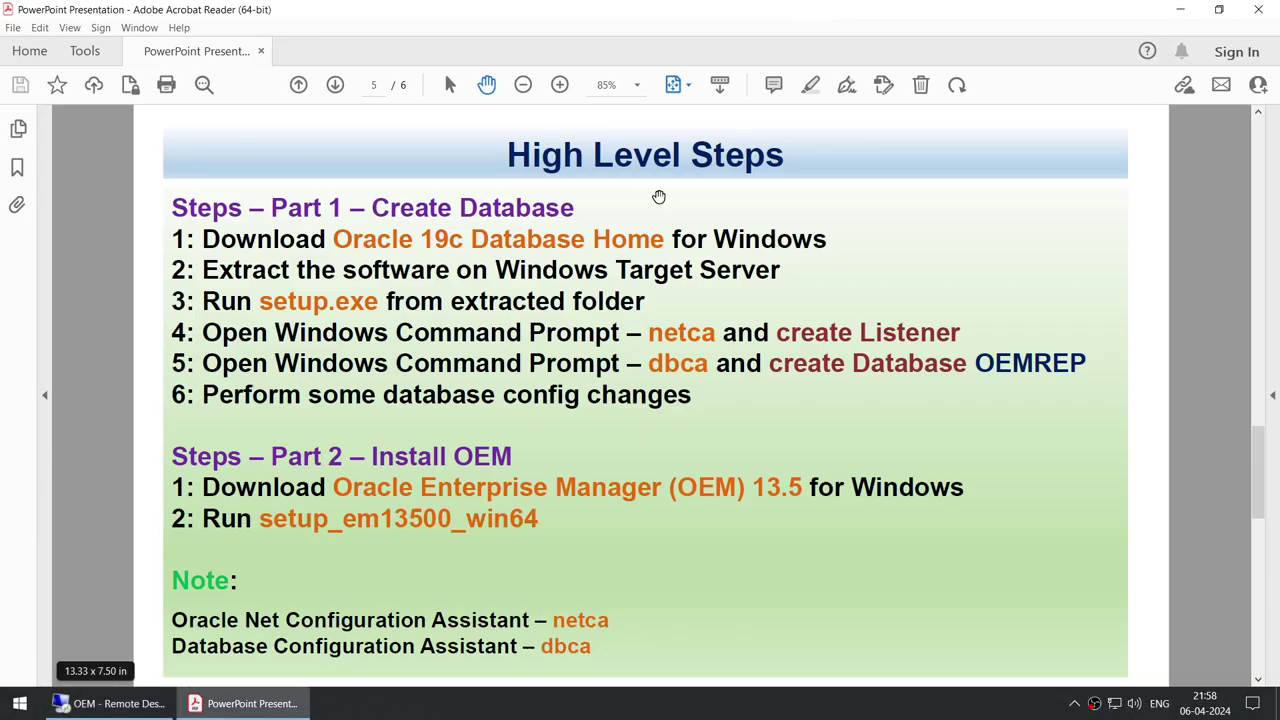
click(805, 10)
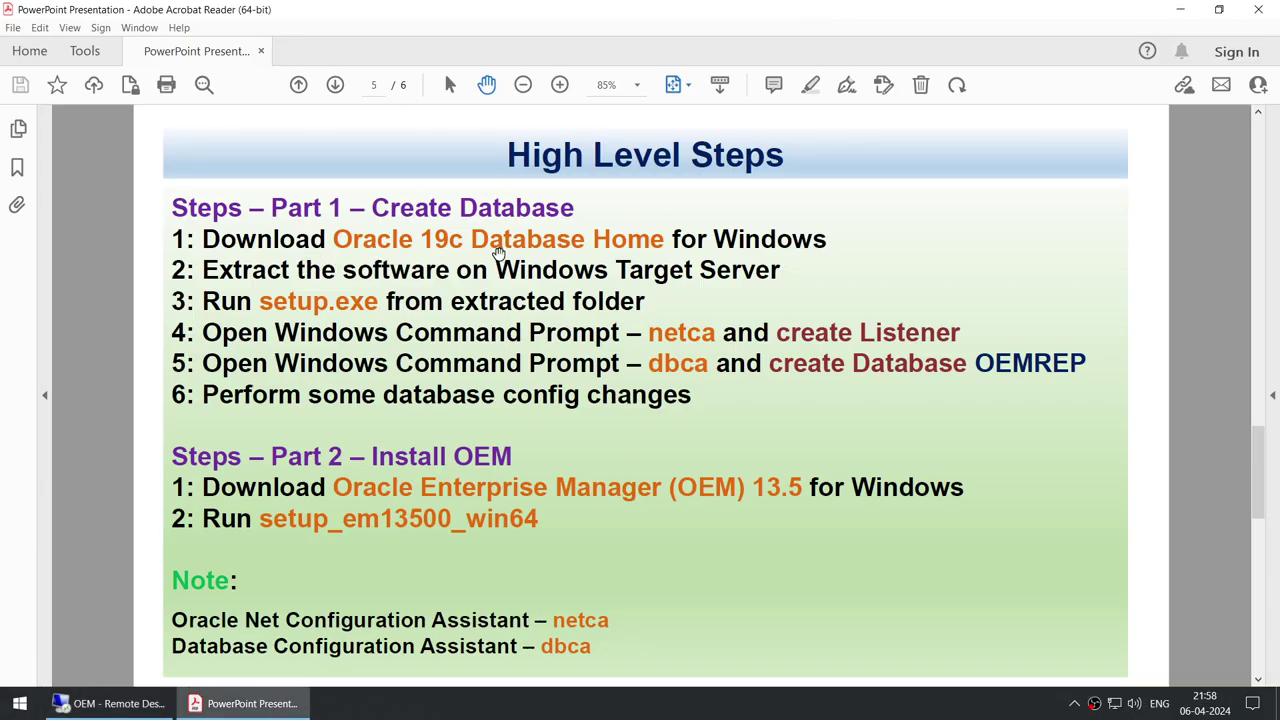
click(150, 707)
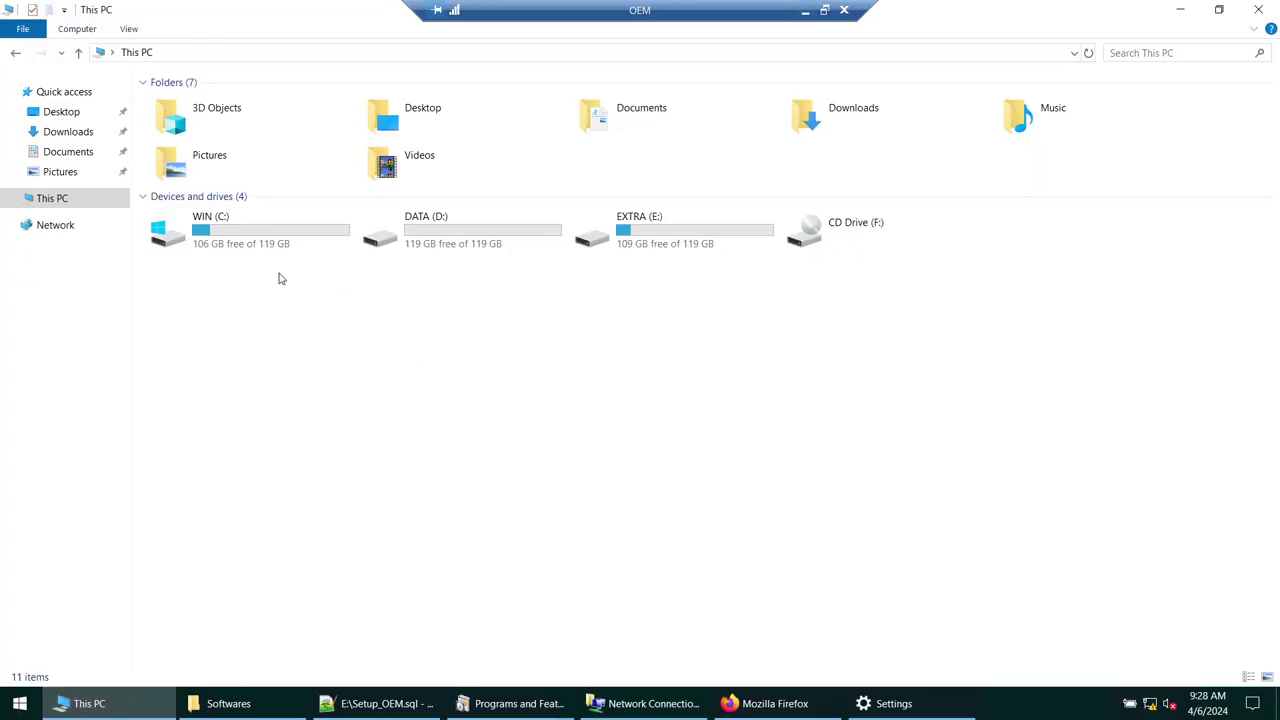
- On WIN (C:), create a new folder named Oracle and open it
click(267, 240)
double_click(267, 240)
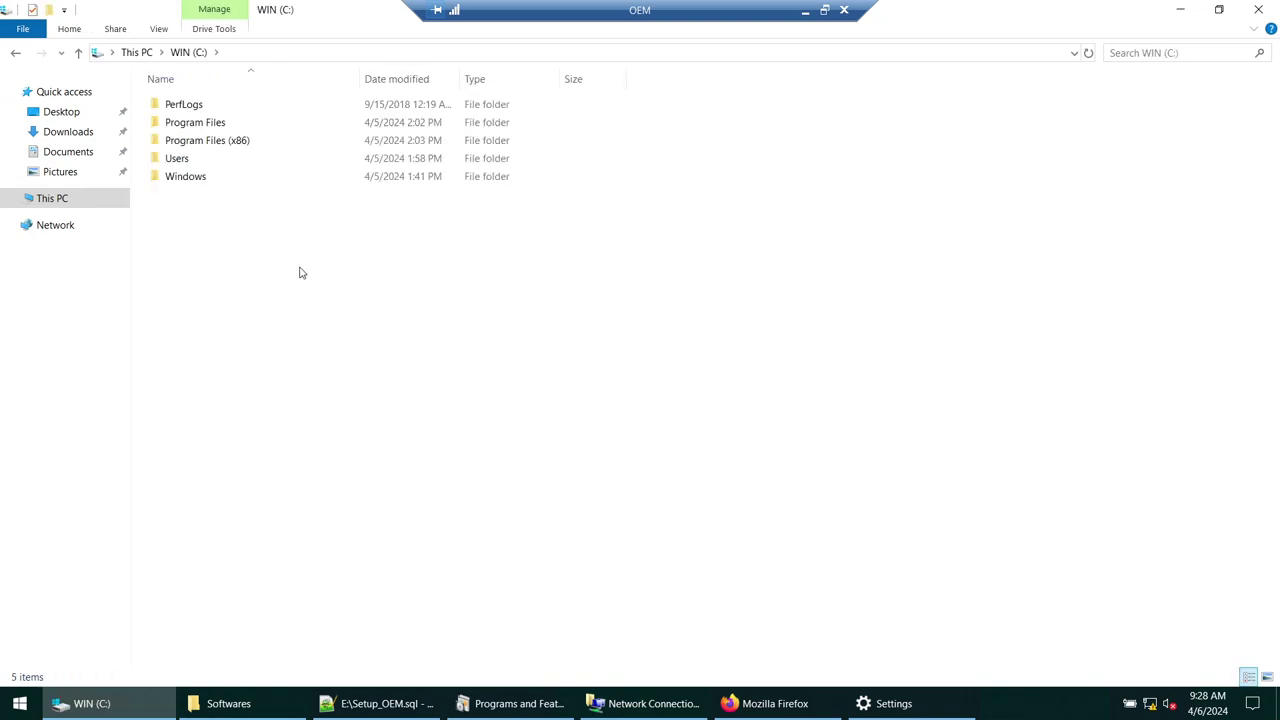
right_click(298, 272)
mouse_move(365, 452)
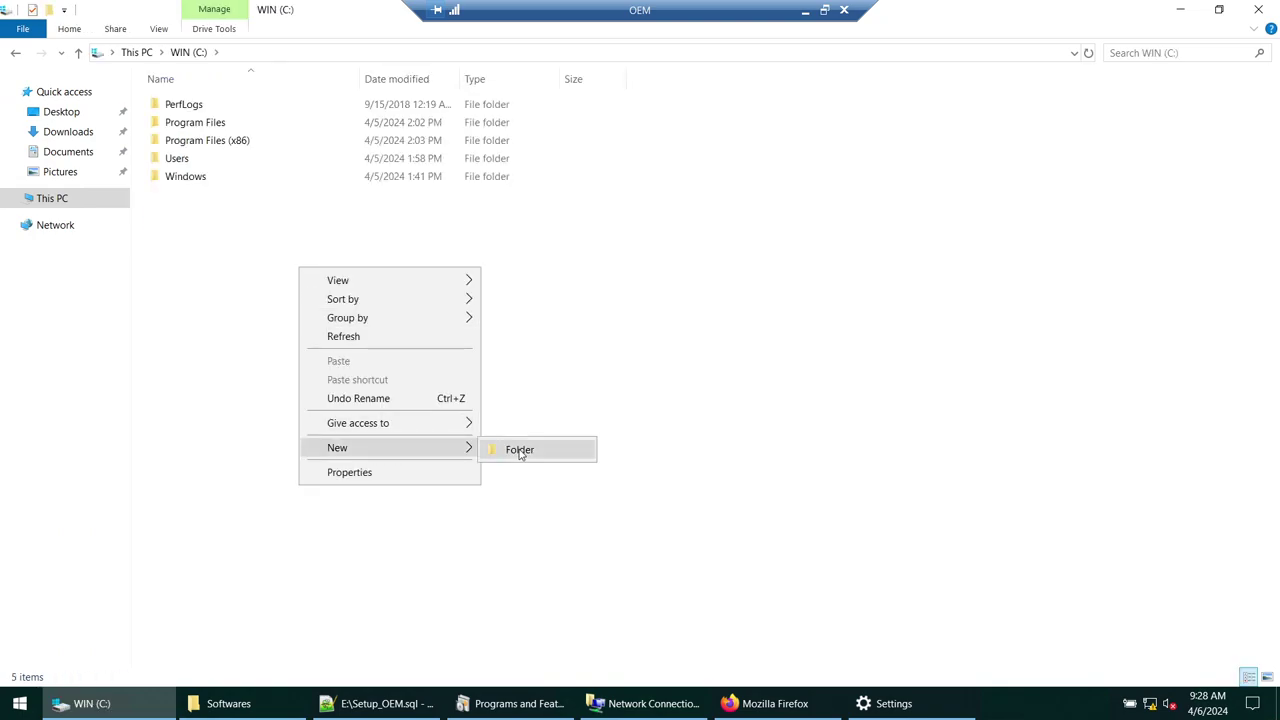
click(519, 453)
text(Oracle)
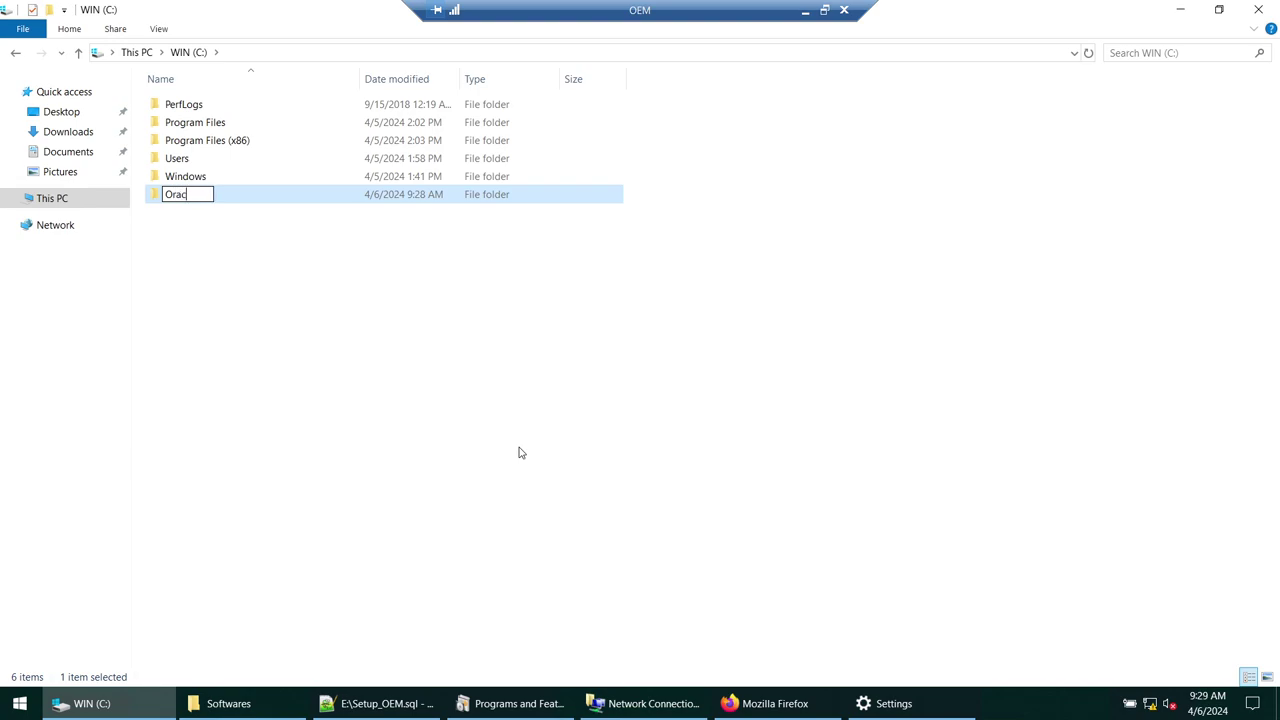
key(Return)
key(Return)
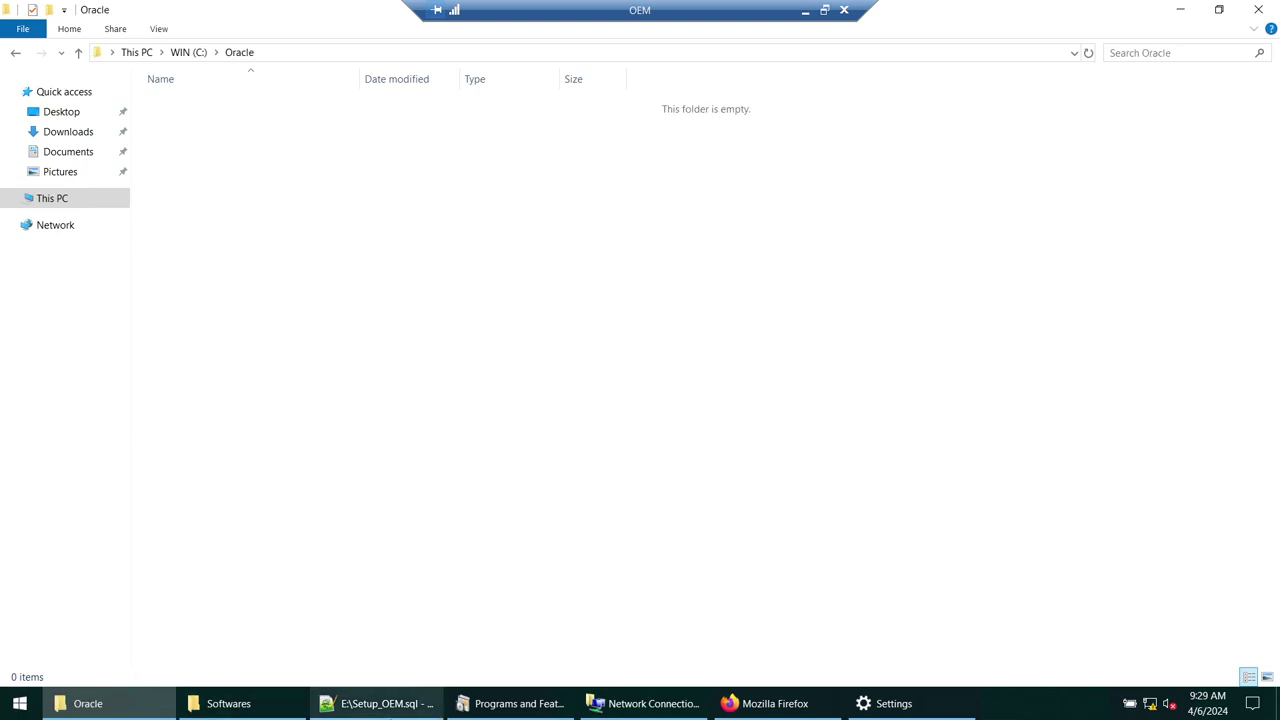
click(380, 703)
- Copy the two mkdir commands from Setup_OEM.sql and run them in Command Prompt
scroll(415, 277, down, 3)
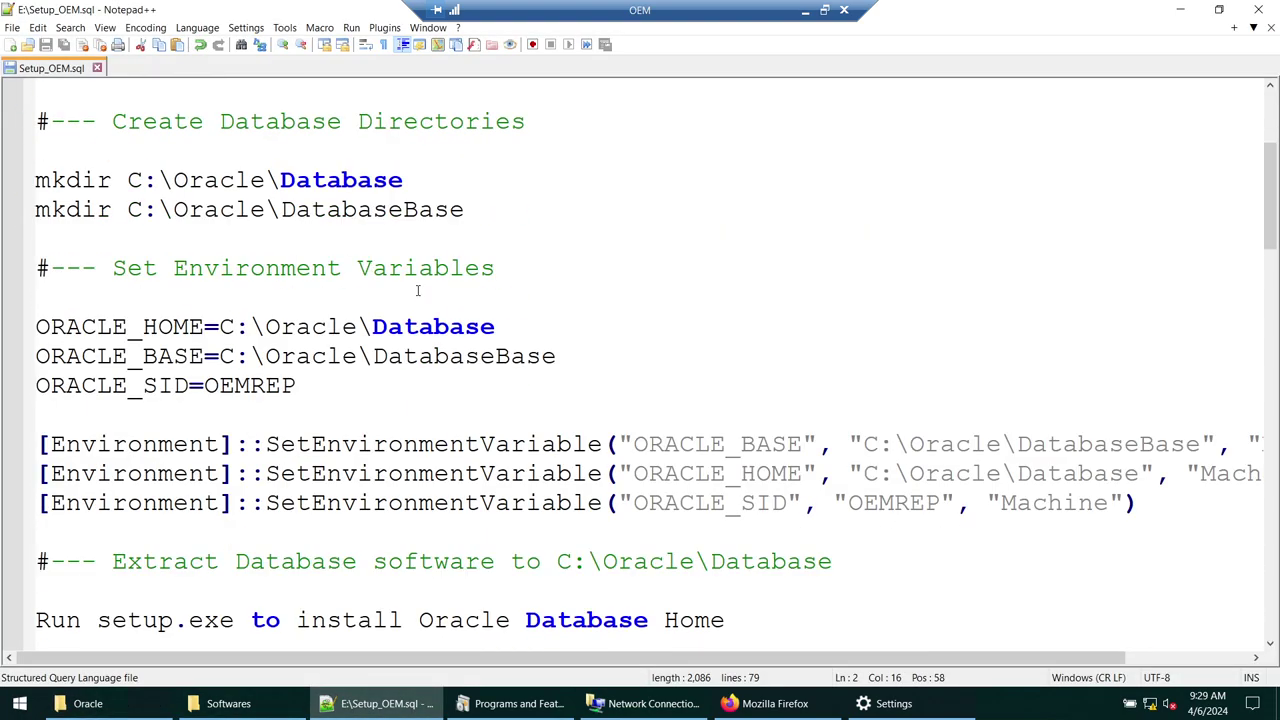
drag(478, 209, 38, 152)
right_click(46, 190)
click(70, 214)
click(20, 703)
text(cmd)
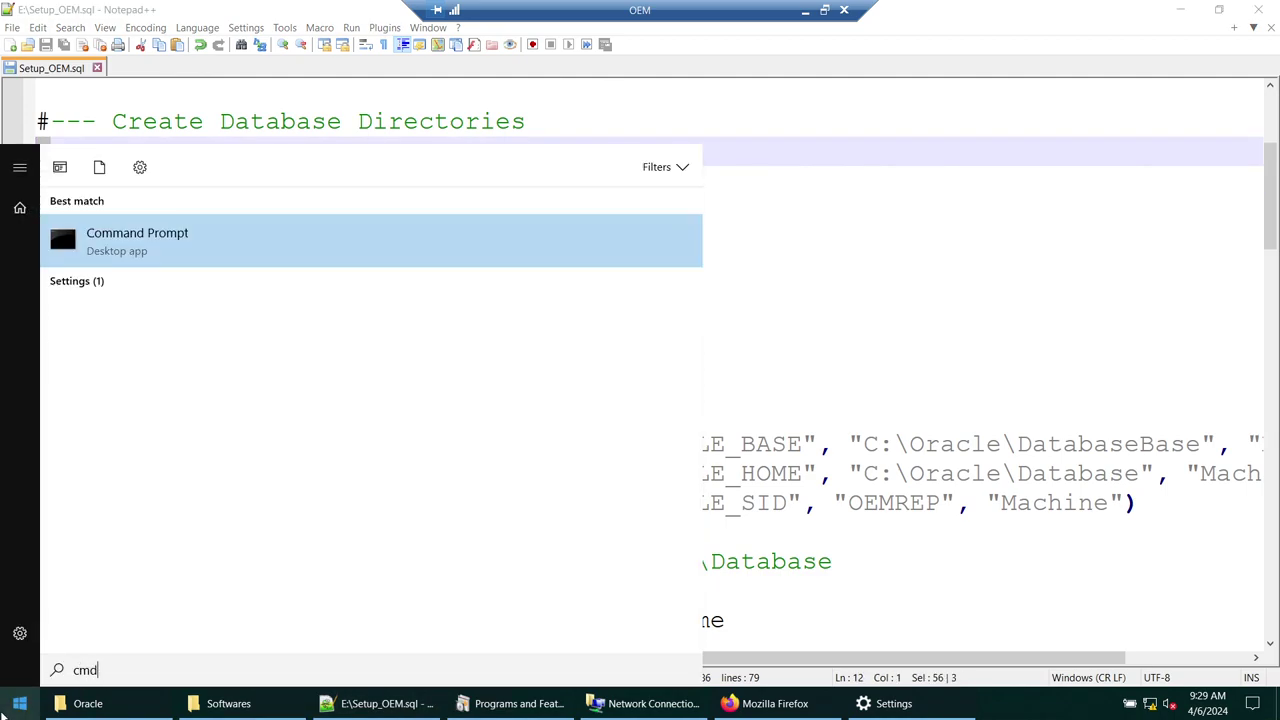
key(Return)
right_click(274, 259)
key(Return)
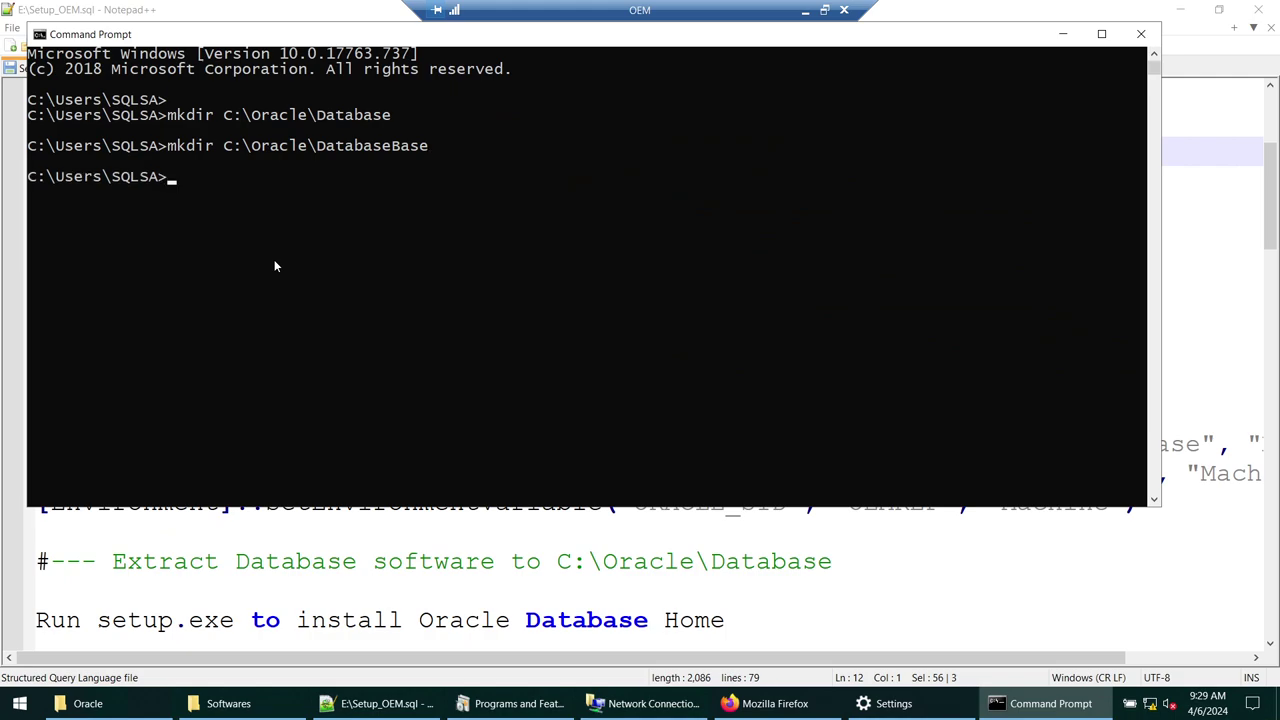
- Browse C:\Oracle into the new Database and DatabaseBase folders and view the Database path
click(120, 703)
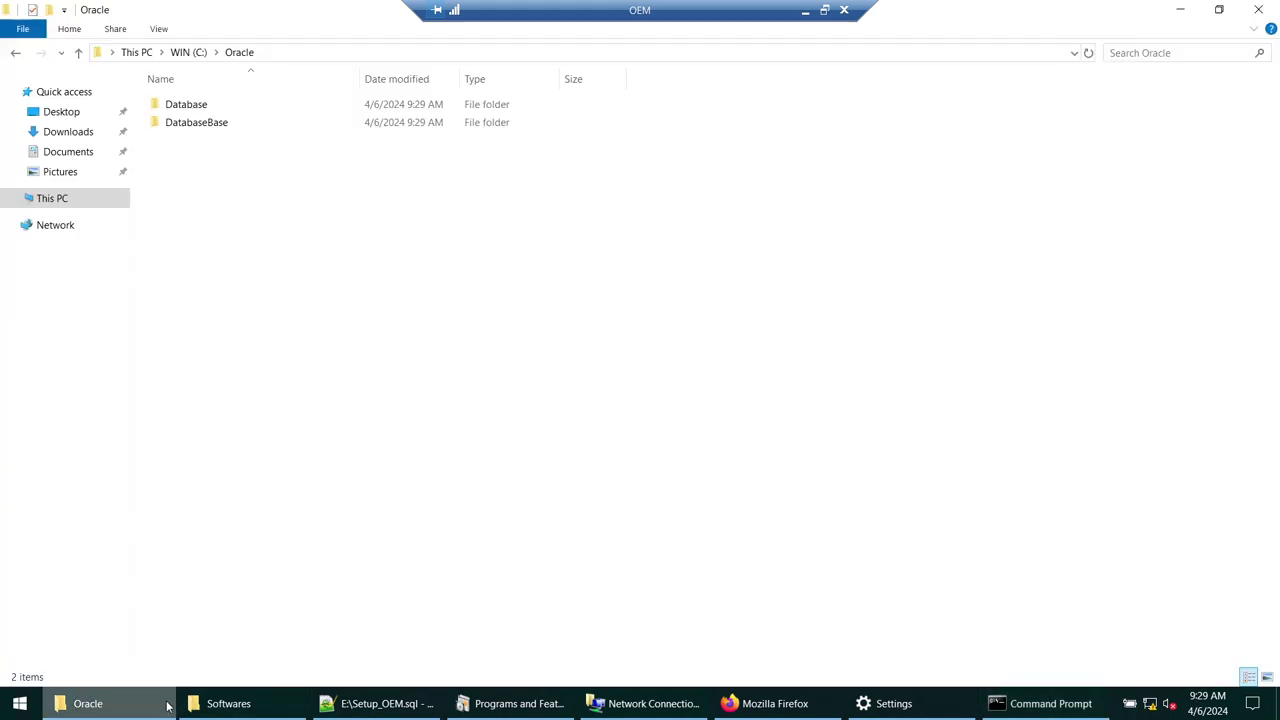
double_click(219, 104)
click(207, 55)
double_click(189, 103)
double_click(191, 126)
click(239, 52)
double_click(215, 103)
click(365, 53)
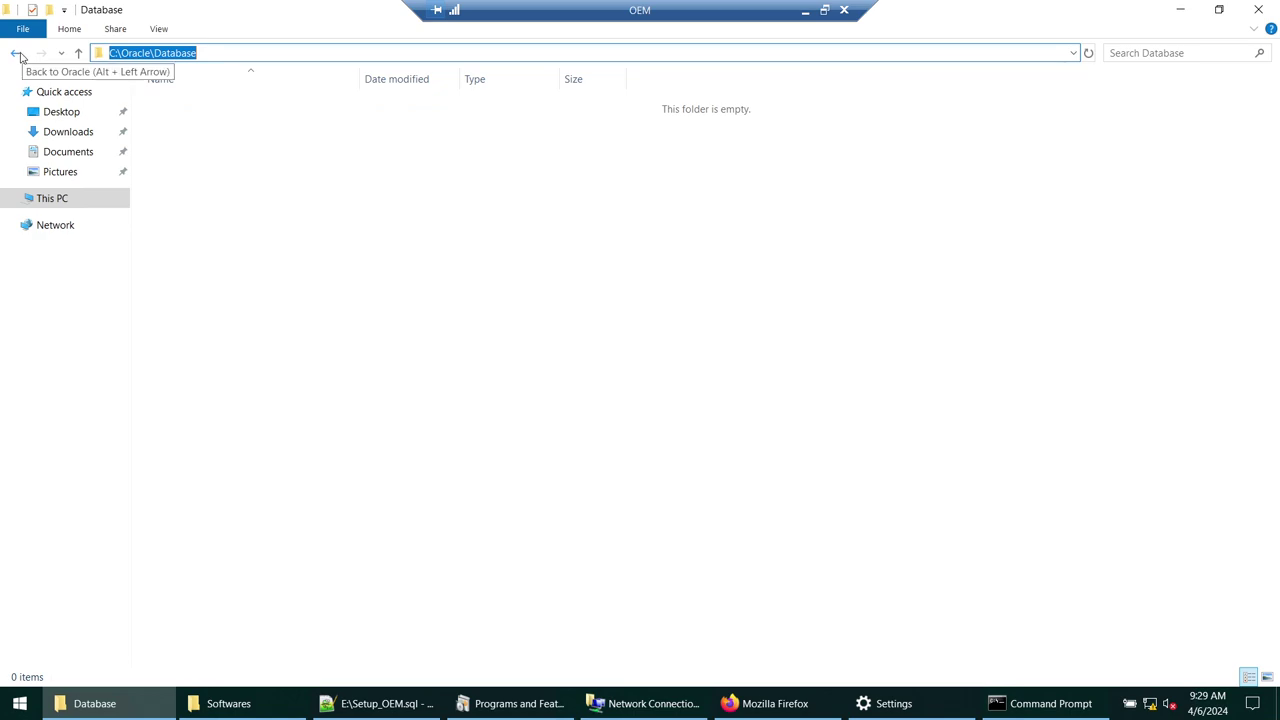
- Confirm the full DatabaseBase path, then return to This PC
click(18, 55)
double_click(239, 131)
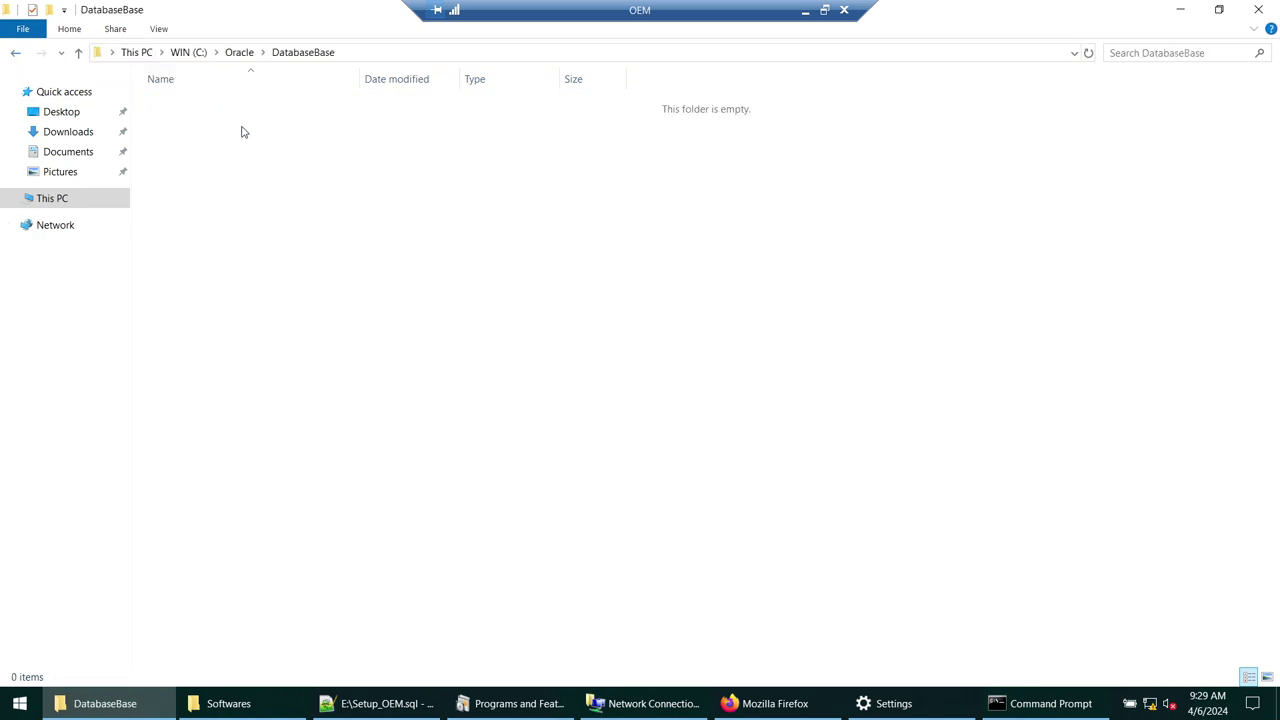
click(365, 53)
click(16, 54)
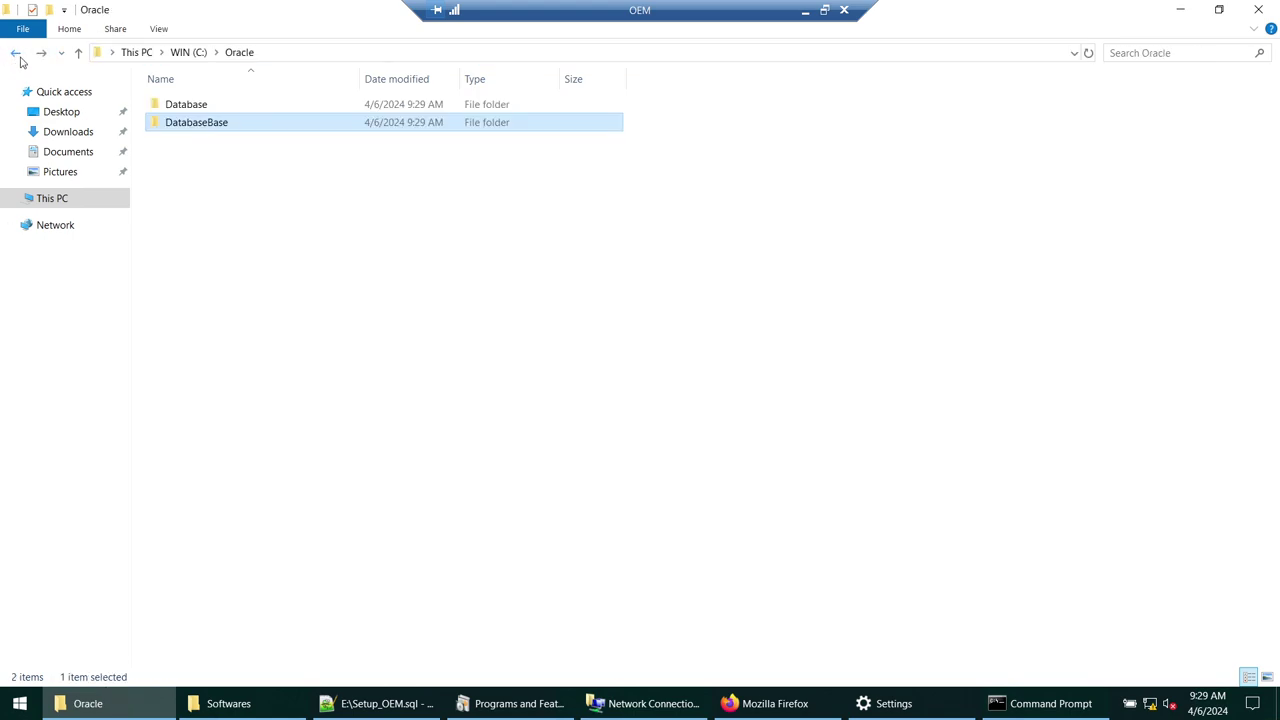
click(224, 106)
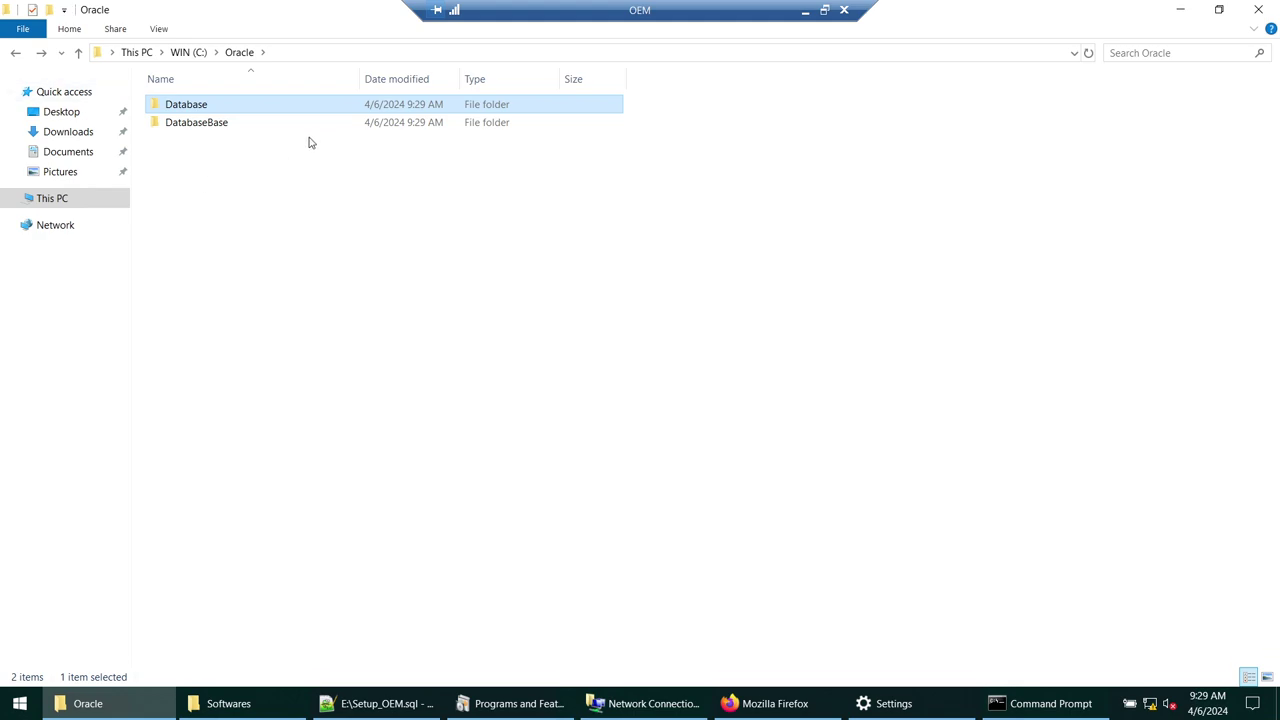
click(45, 199)
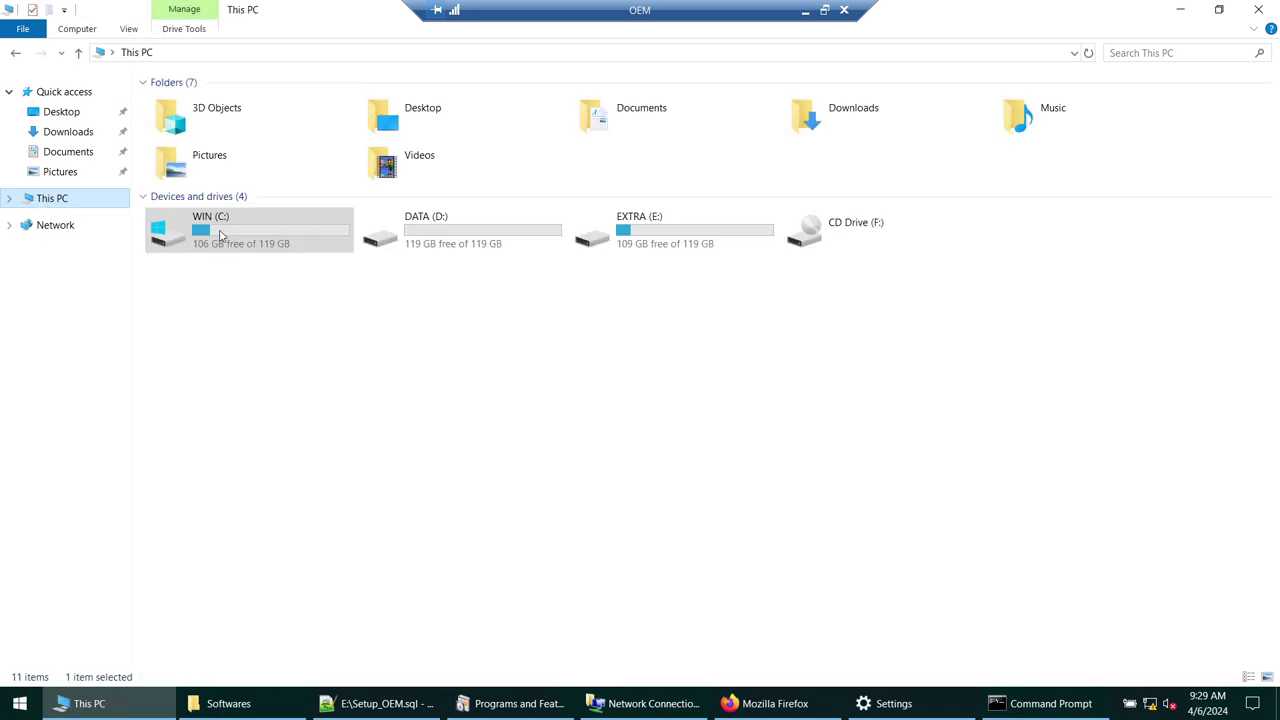
- Hide File Explorer and Notepad++ and clear the Command Prompt with cls
click(1182, 10)
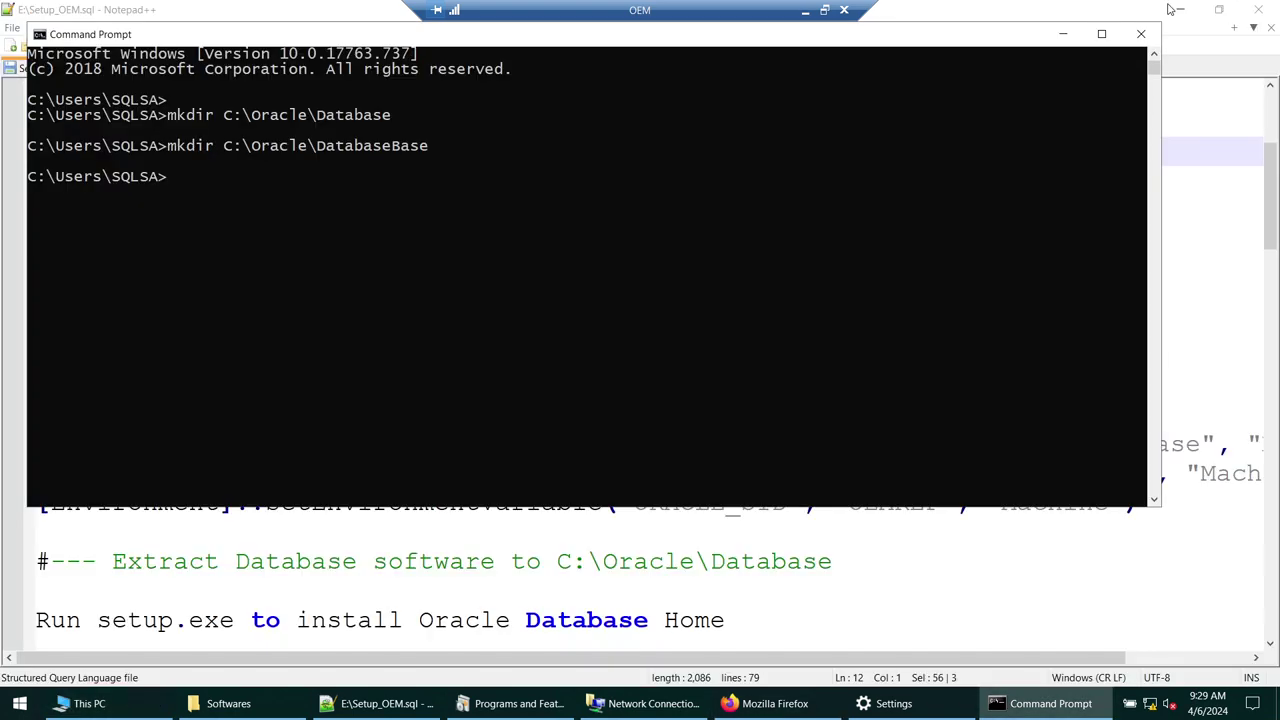
click(1187, 13)
click(1183, 11)
text(cd)
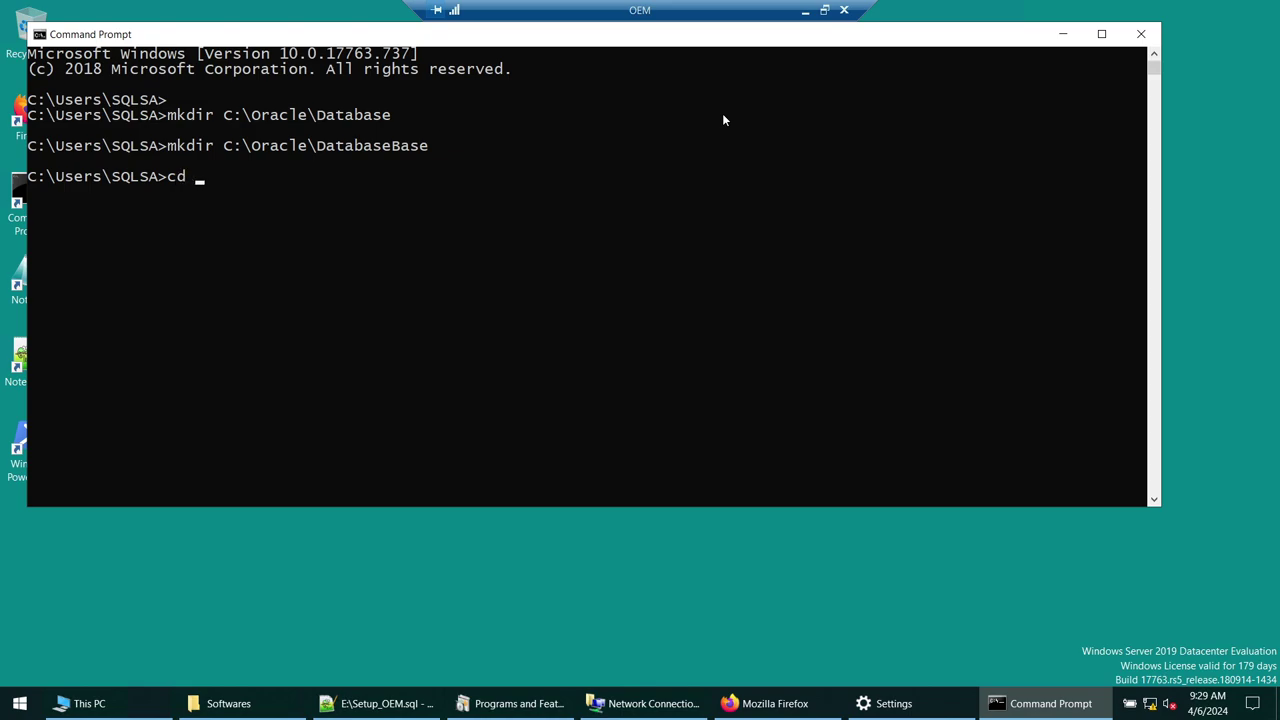
key(BackSpace)
text(ls)
key(Return)
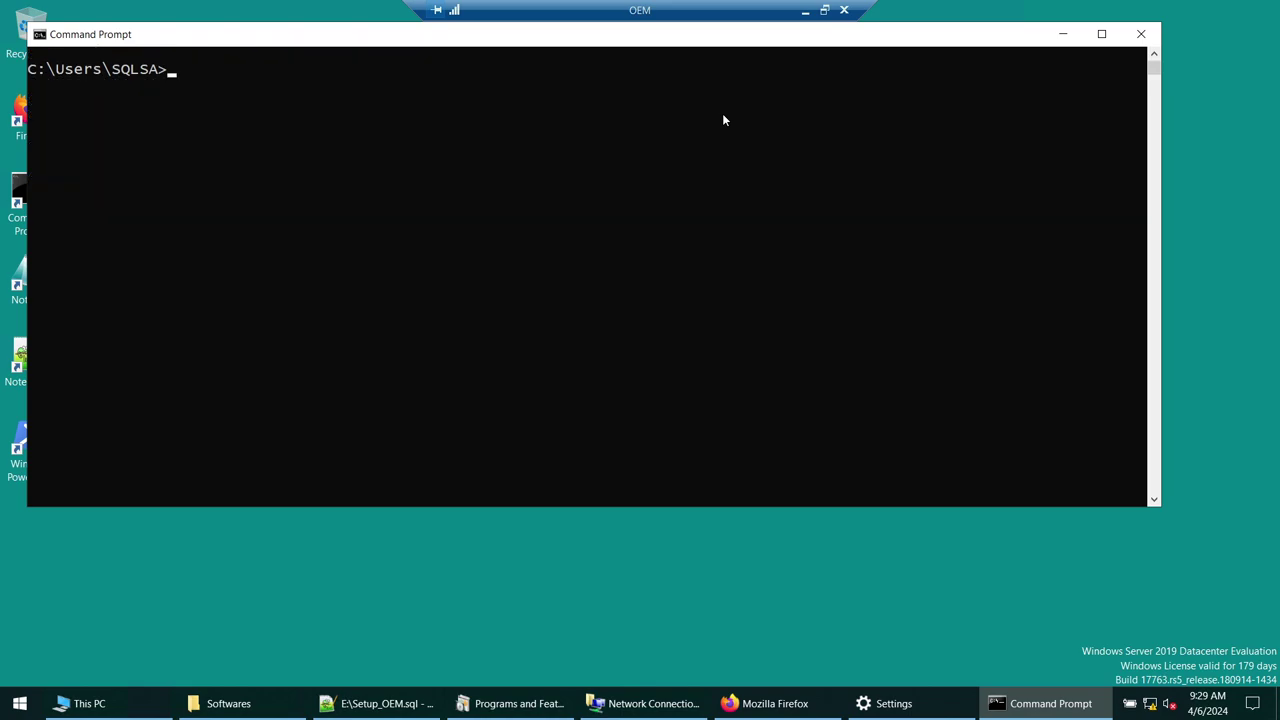
- Run hostname and ipconfig to confirm host OEM and IPv4 192.168.1.120, then open WIN (C:)
text(hostname)
key(Return)
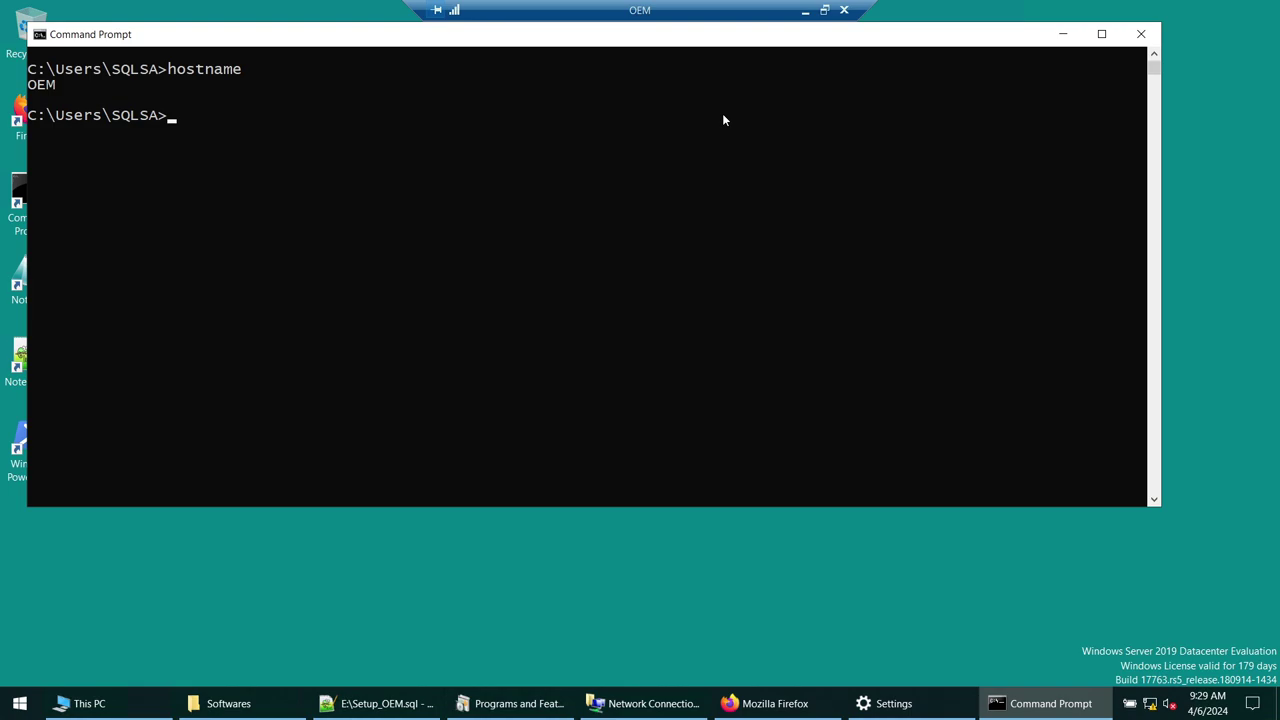
double_click(37, 90)
drag(210, 34, 388, 118)
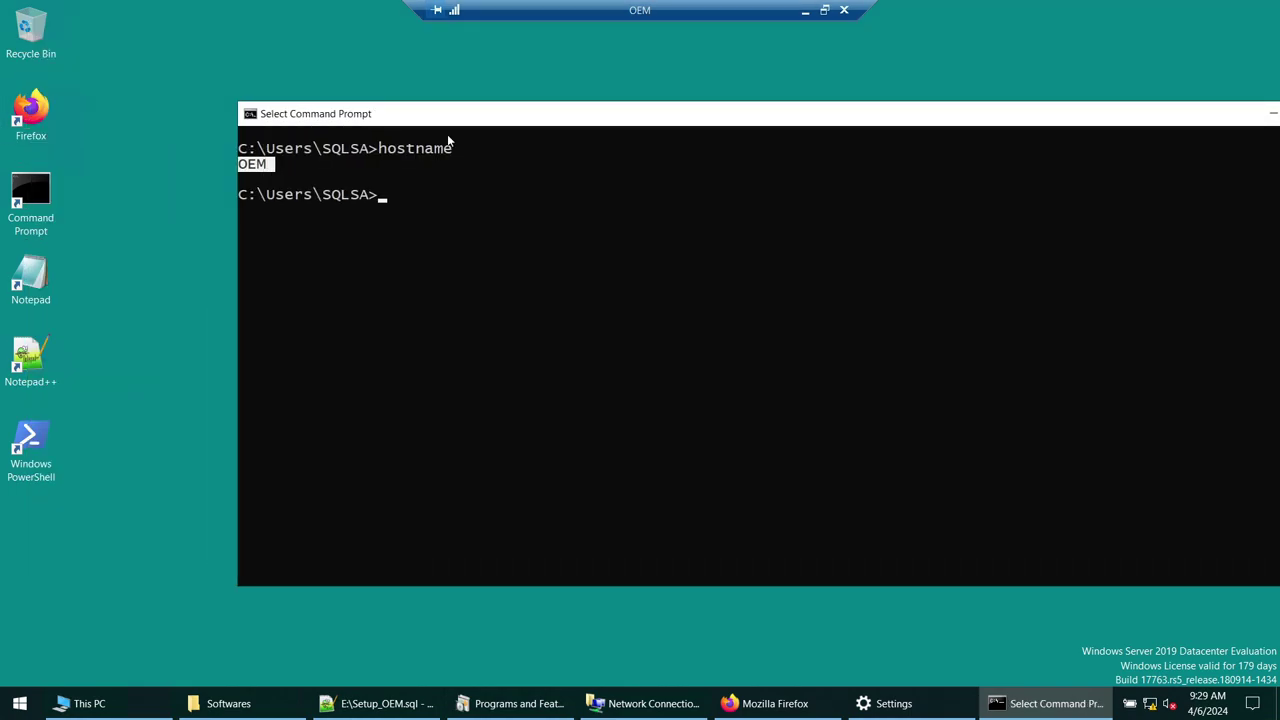
text(ipconfig)
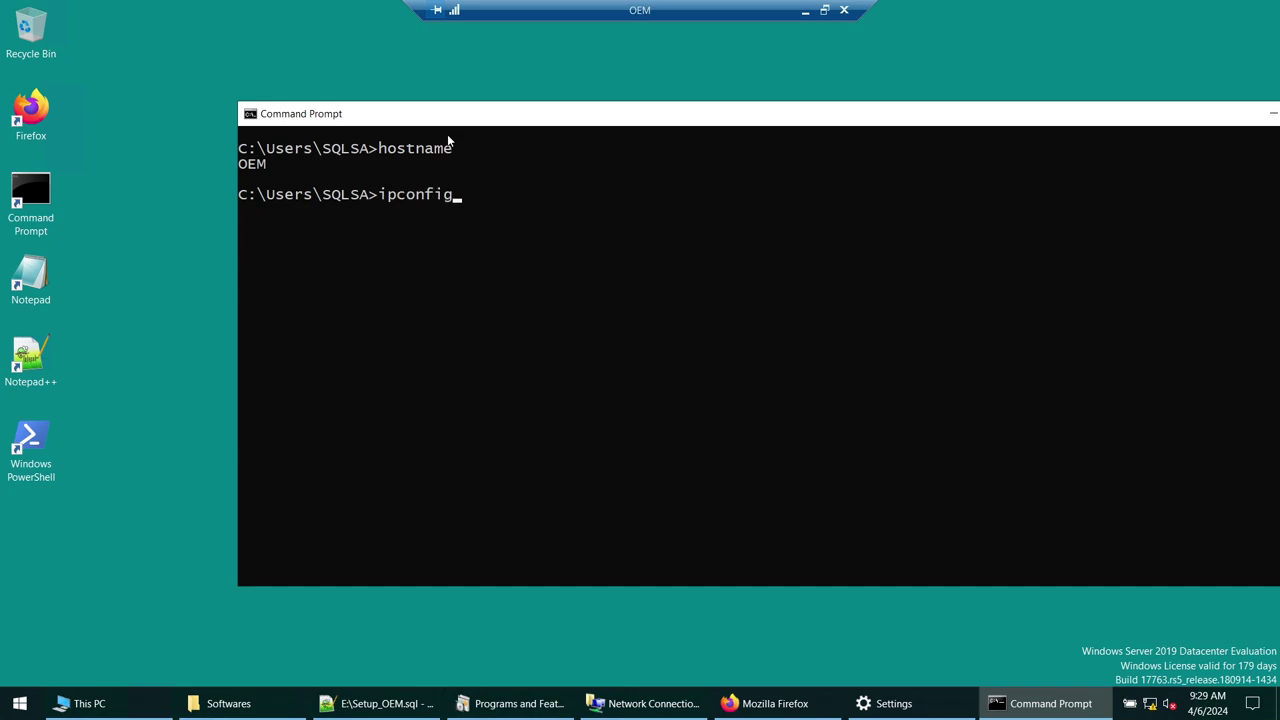
key(Return)
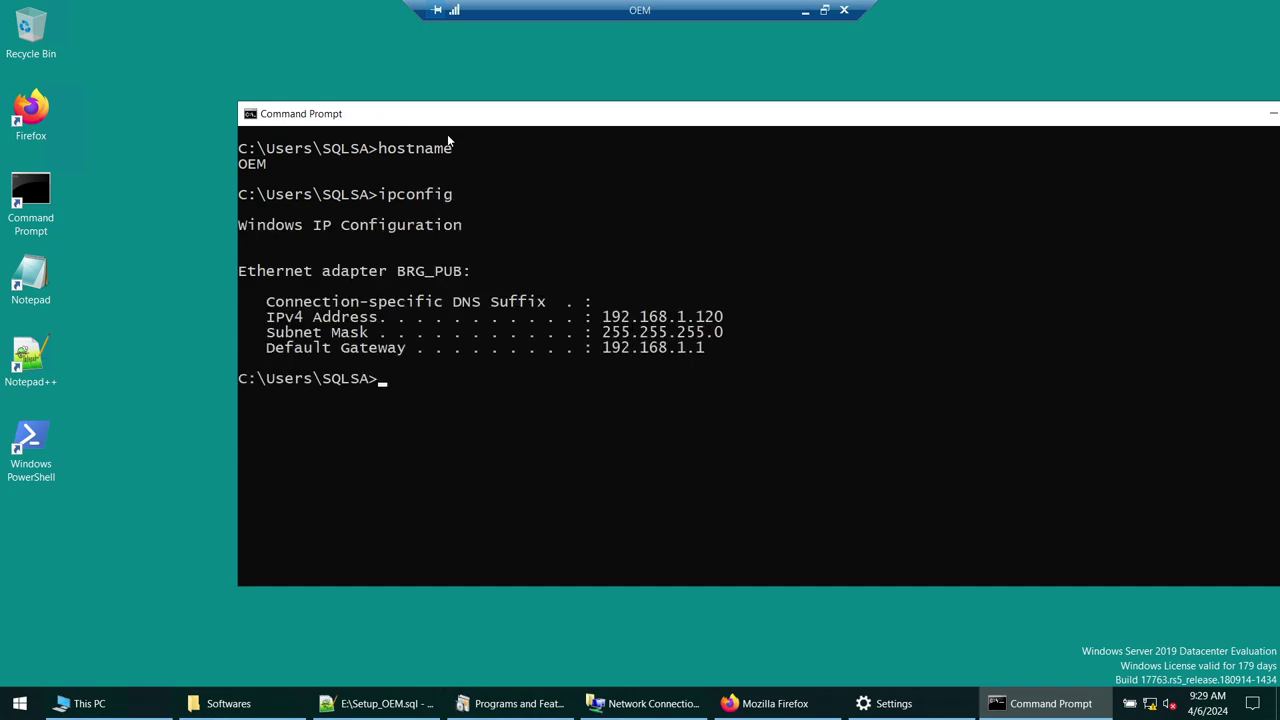
drag(606, 320, 718, 320)
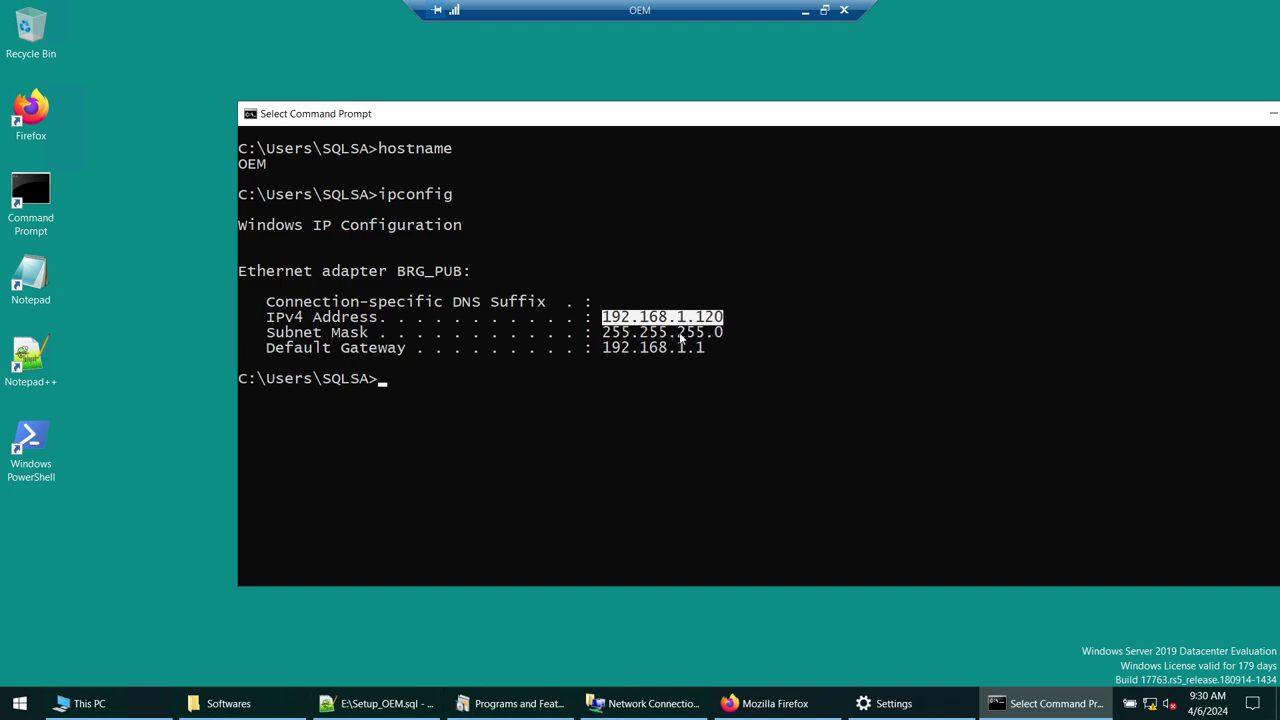
click(165, 703)
double_click(254, 237)
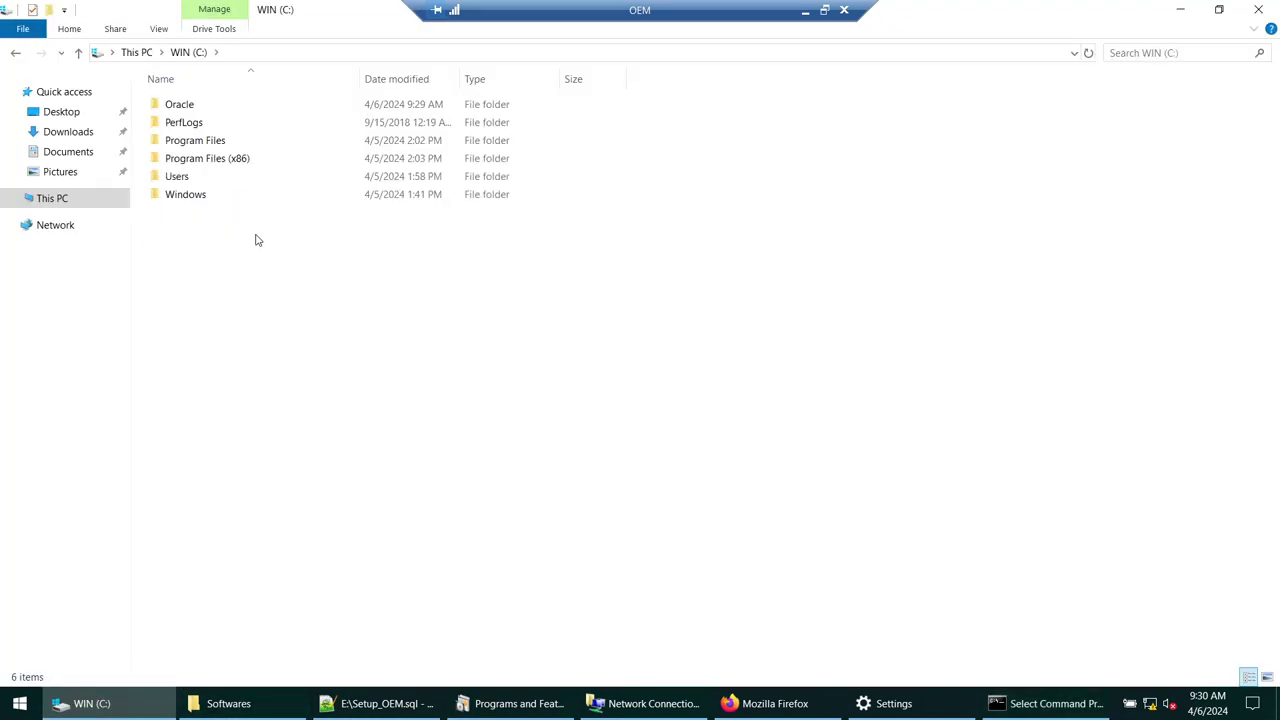
- Browse to C:\Windows\System32\drivers\etc and select the hosts file
double_click(187, 195)
click(188, 307)
text(s > Sys)
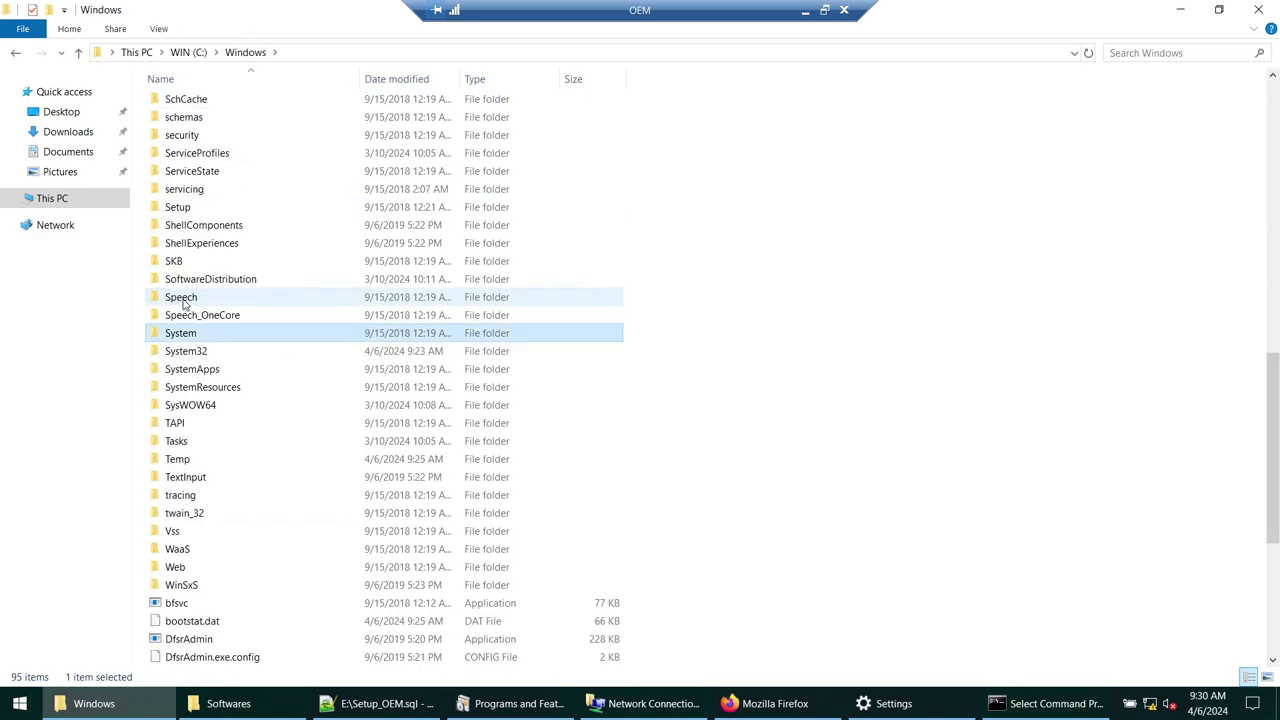
text(tem32)
key(Return)
text(dr)
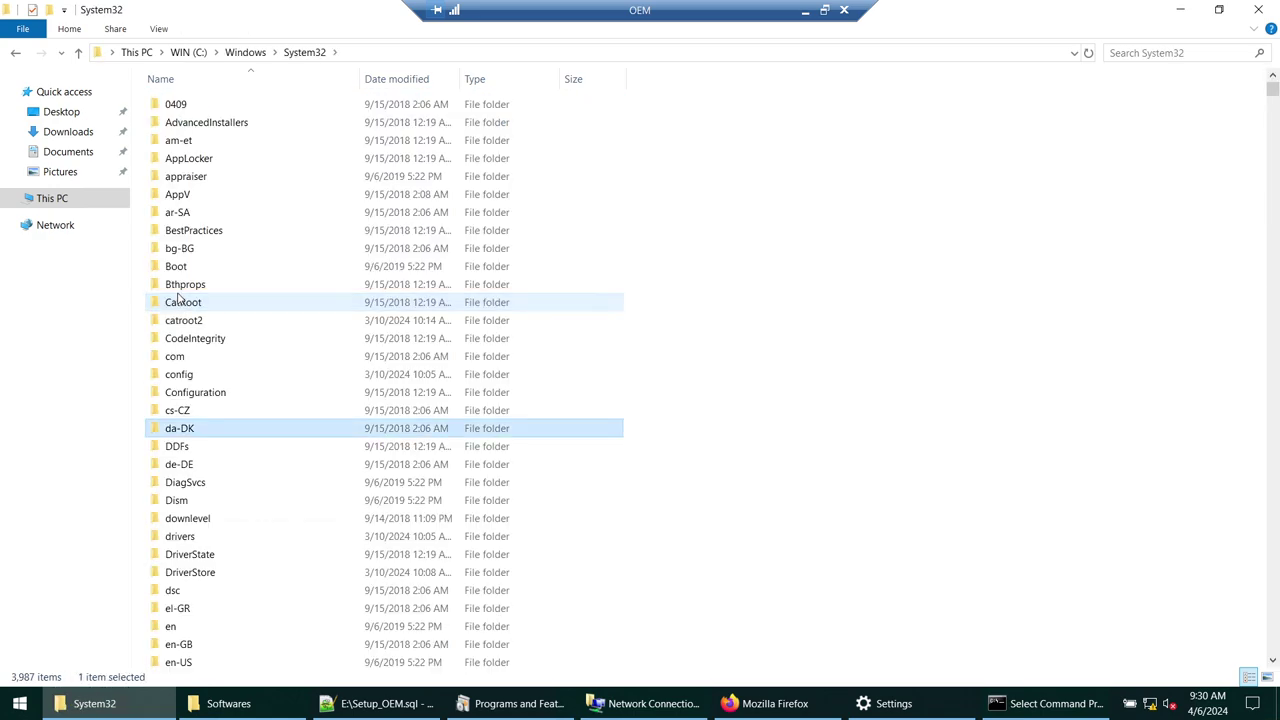
key(Return)
click(172, 141)
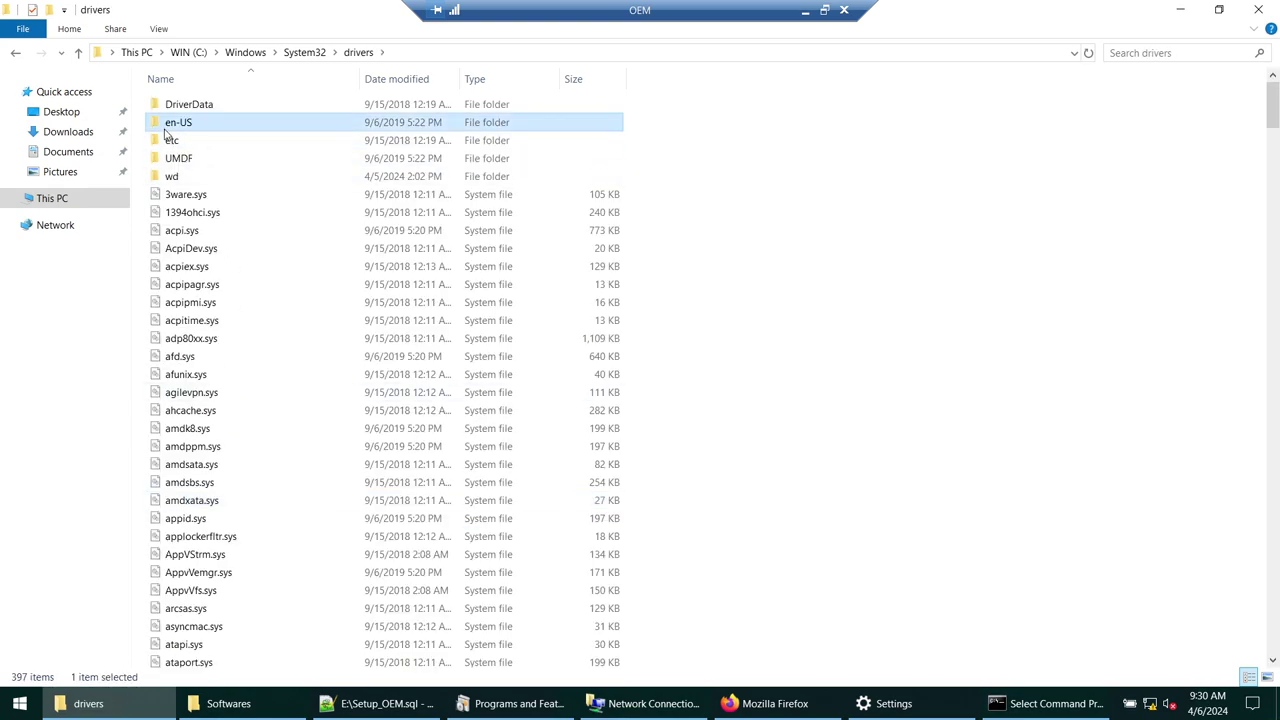
double_click(172, 141)
click(195, 108)
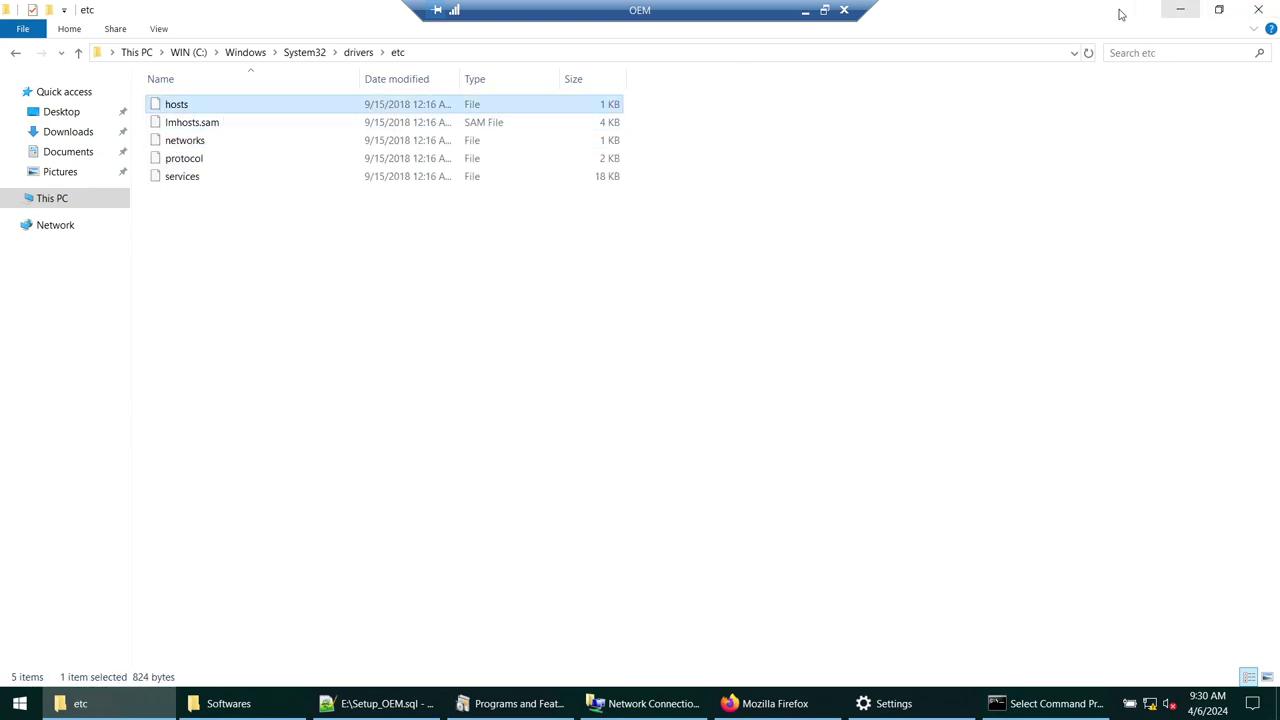
- Copy hosts into Documents and open that copy with Notepad++
key(super+e)
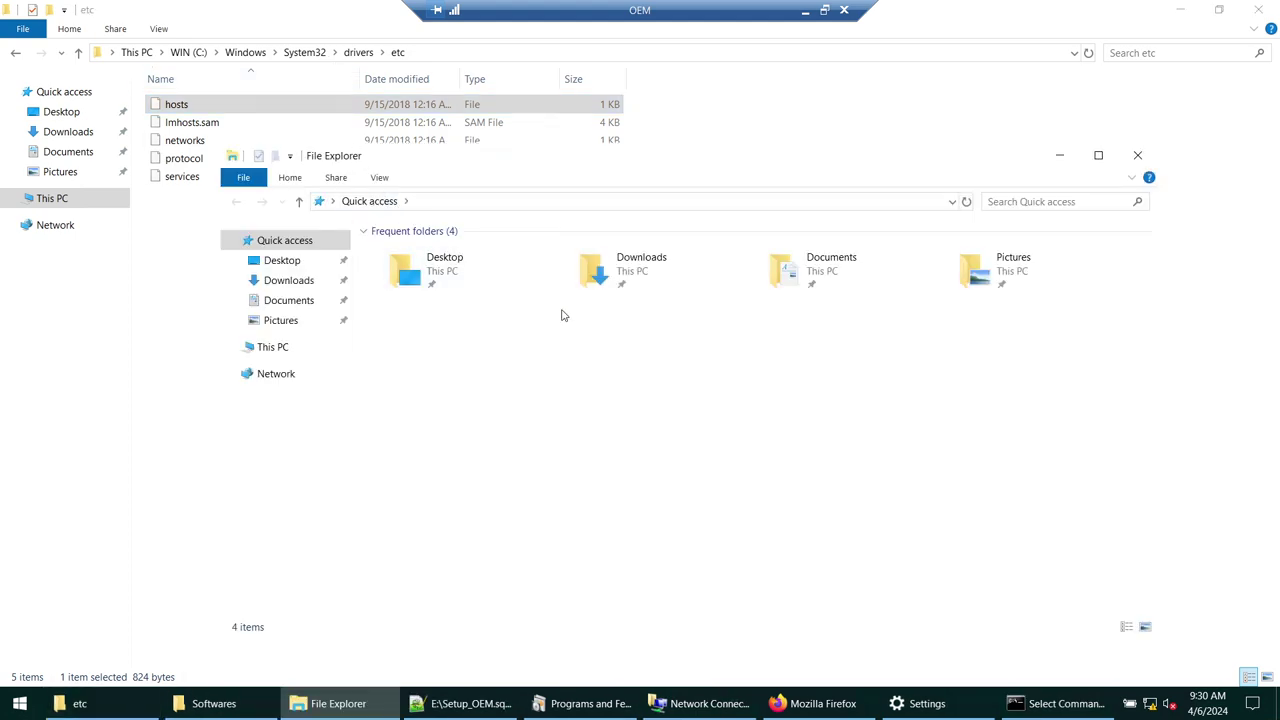
click(288, 300)
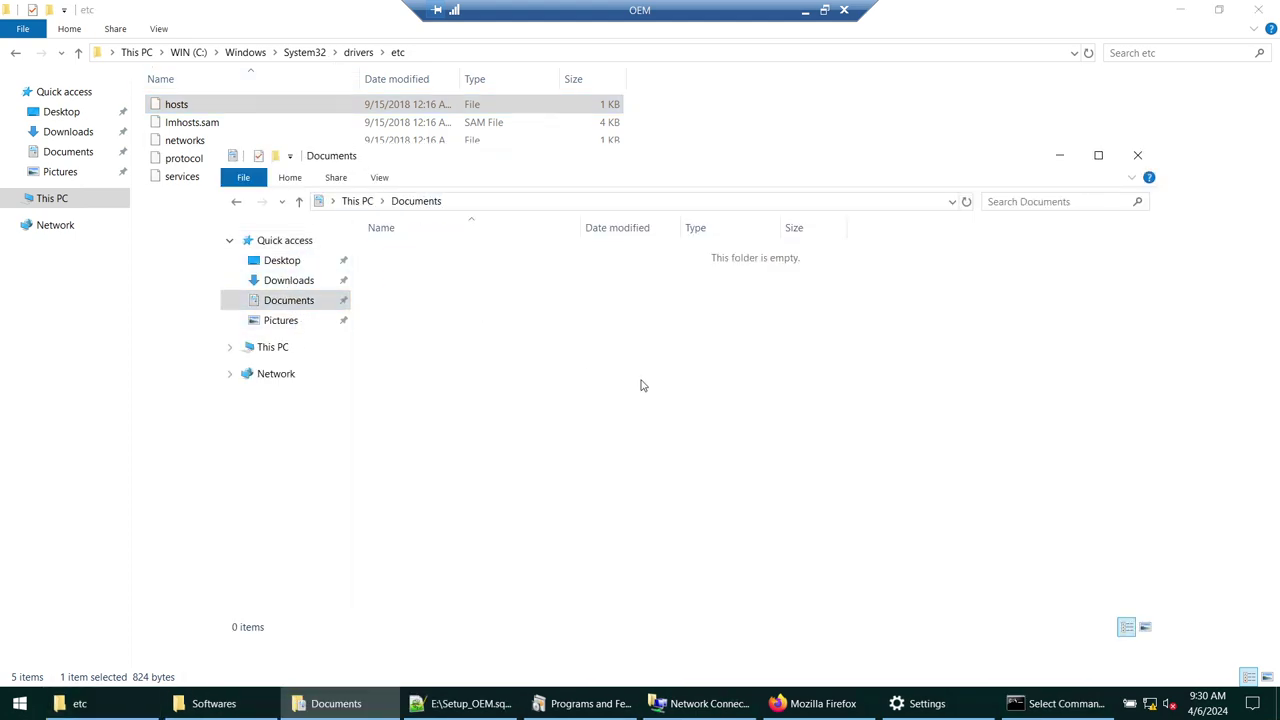
key(ctrl+v)
right_click(403, 255)
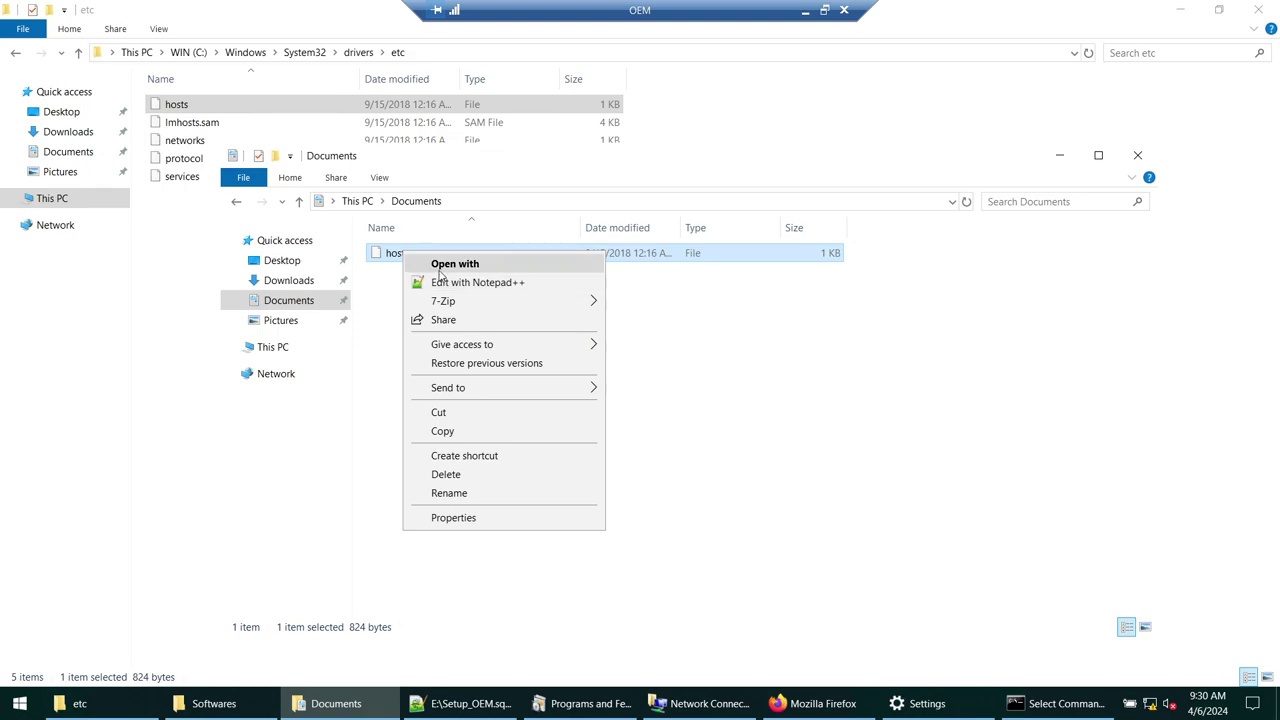
click(444, 282)
scroll(470, 310, down, 4)
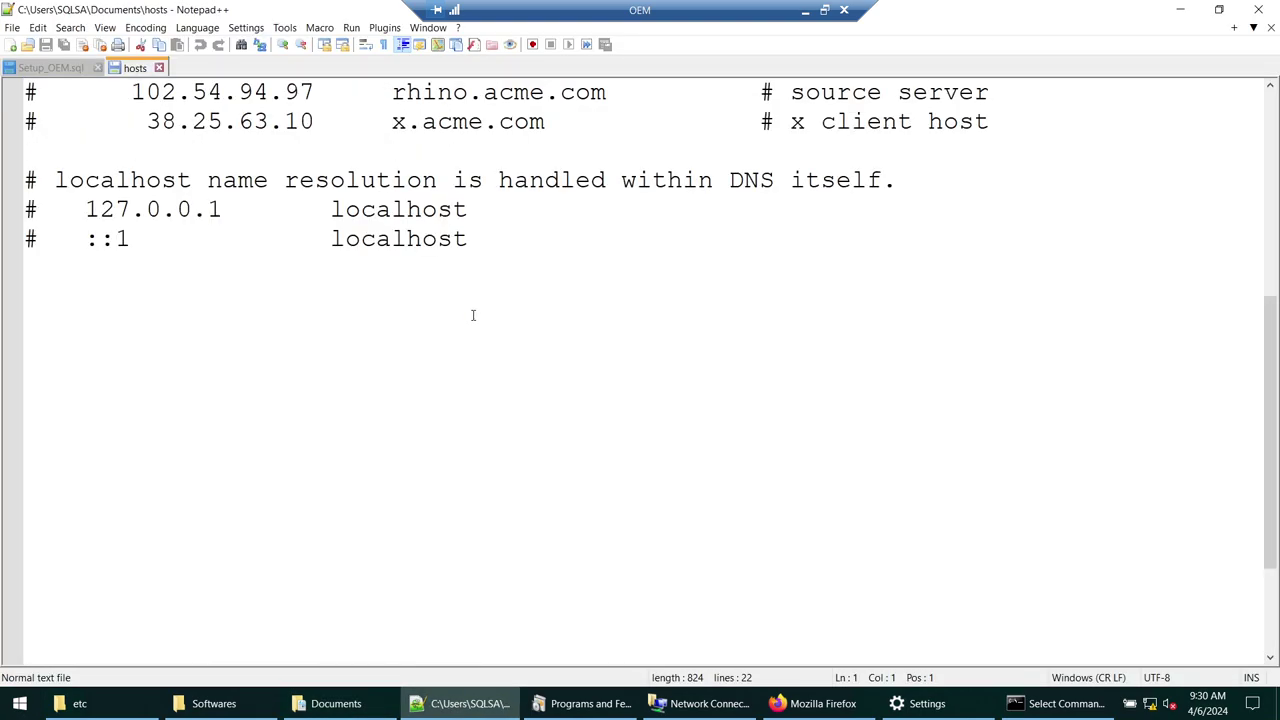
- Append the line '192.168.1.120 OEM' to hosts, copying the IP from the ipconfig output
click(363, 383)
key(Return)
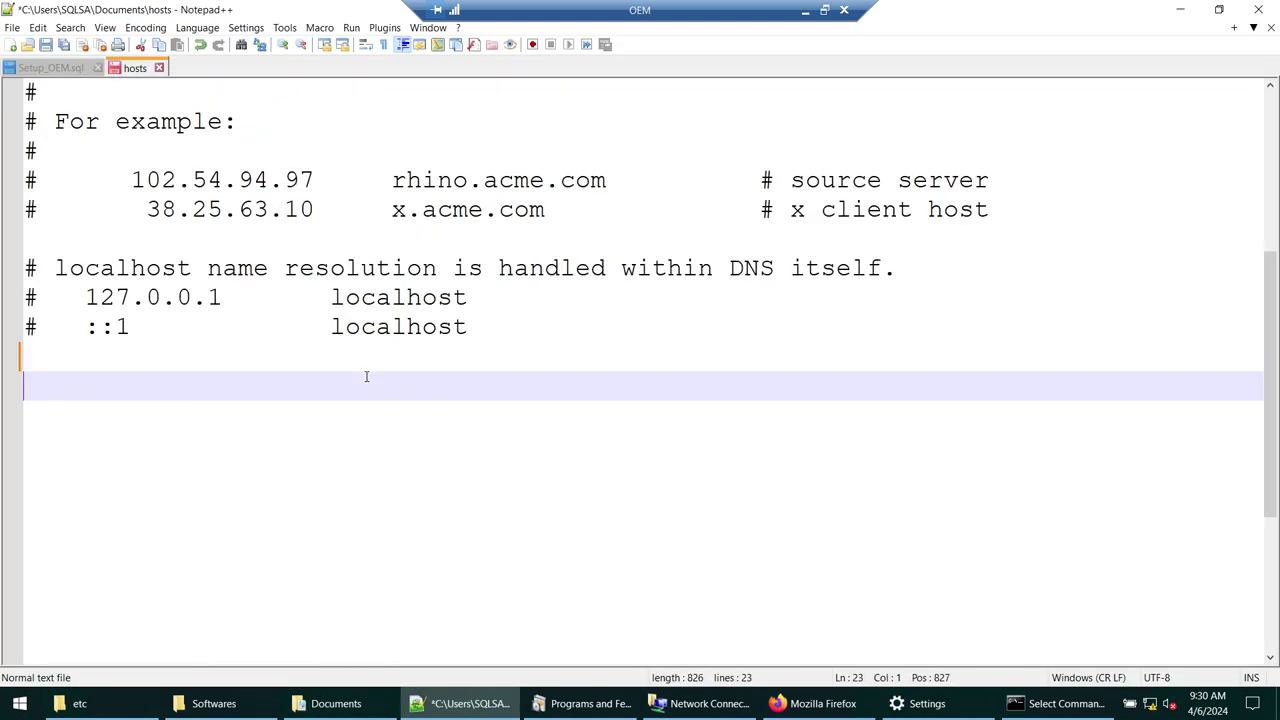
click(1062, 703)
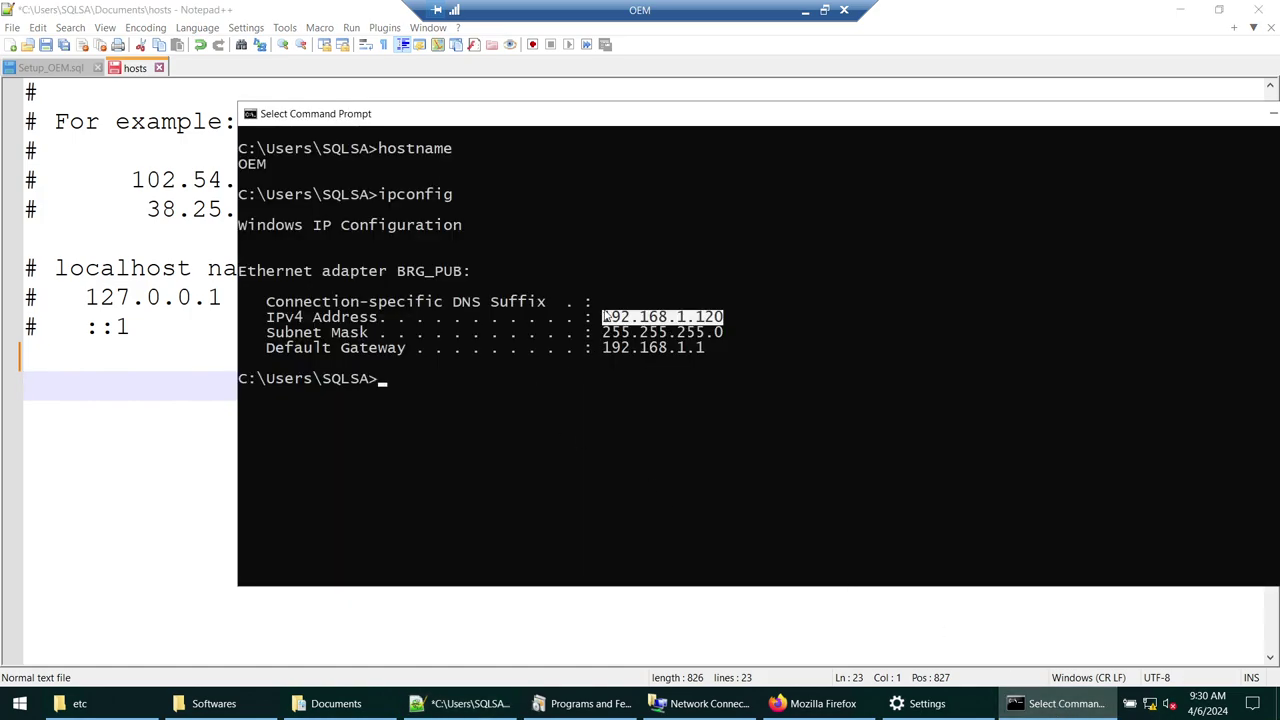
drag(603, 316, 720, 318)
right_click(717, 326)
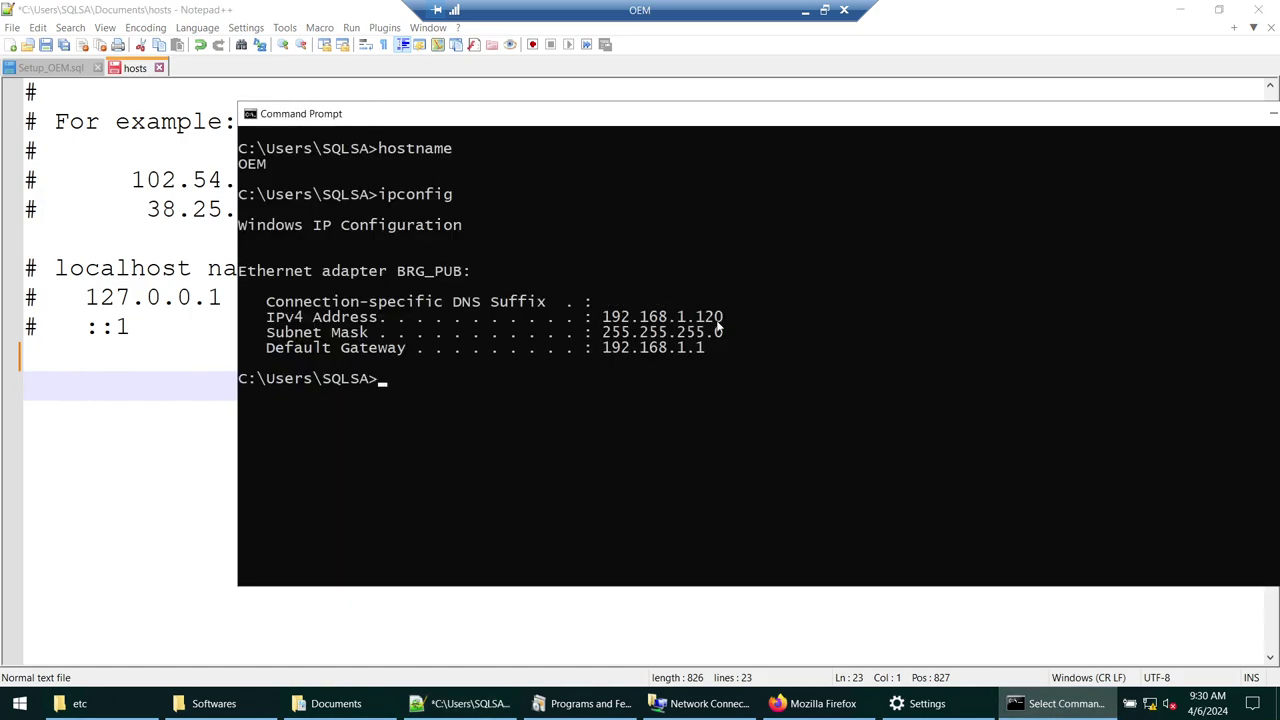
click(143, 398)
text(192.168.1.120)
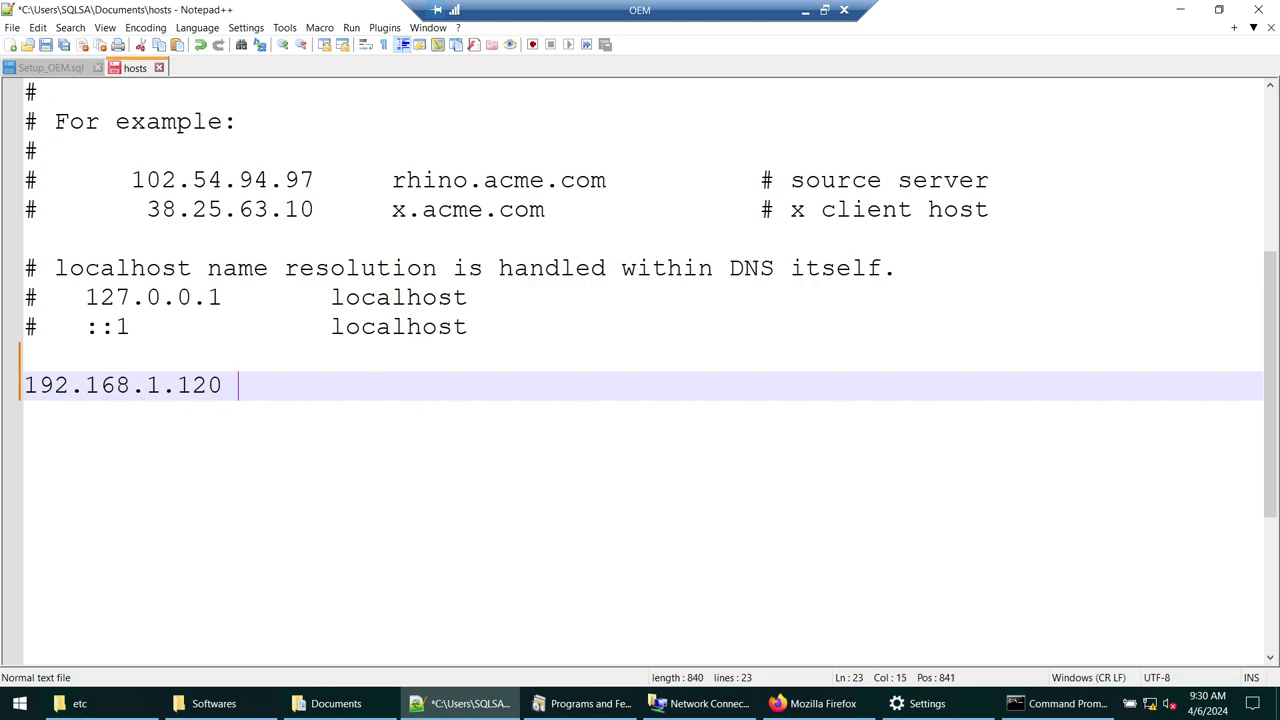
text(OEM)
- Save and close the edited hosts file, returning to the File Explorer windows
key(ctrl+s)
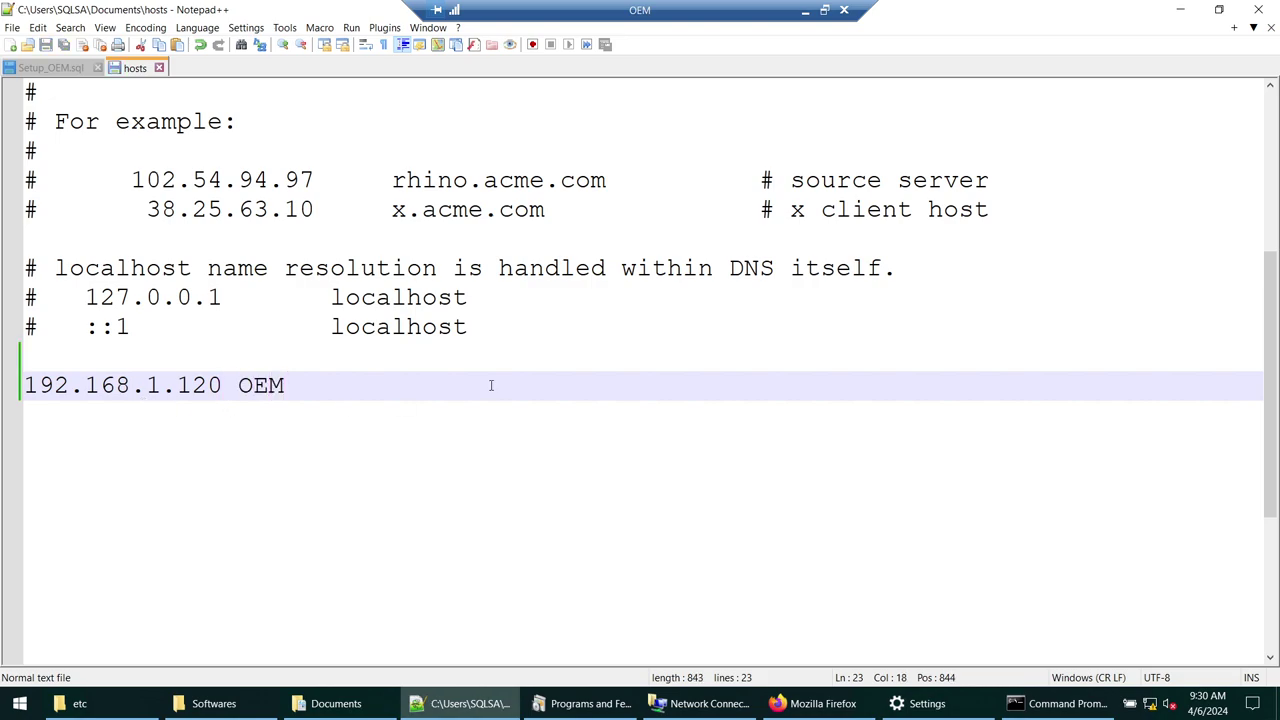
click(158, 68)
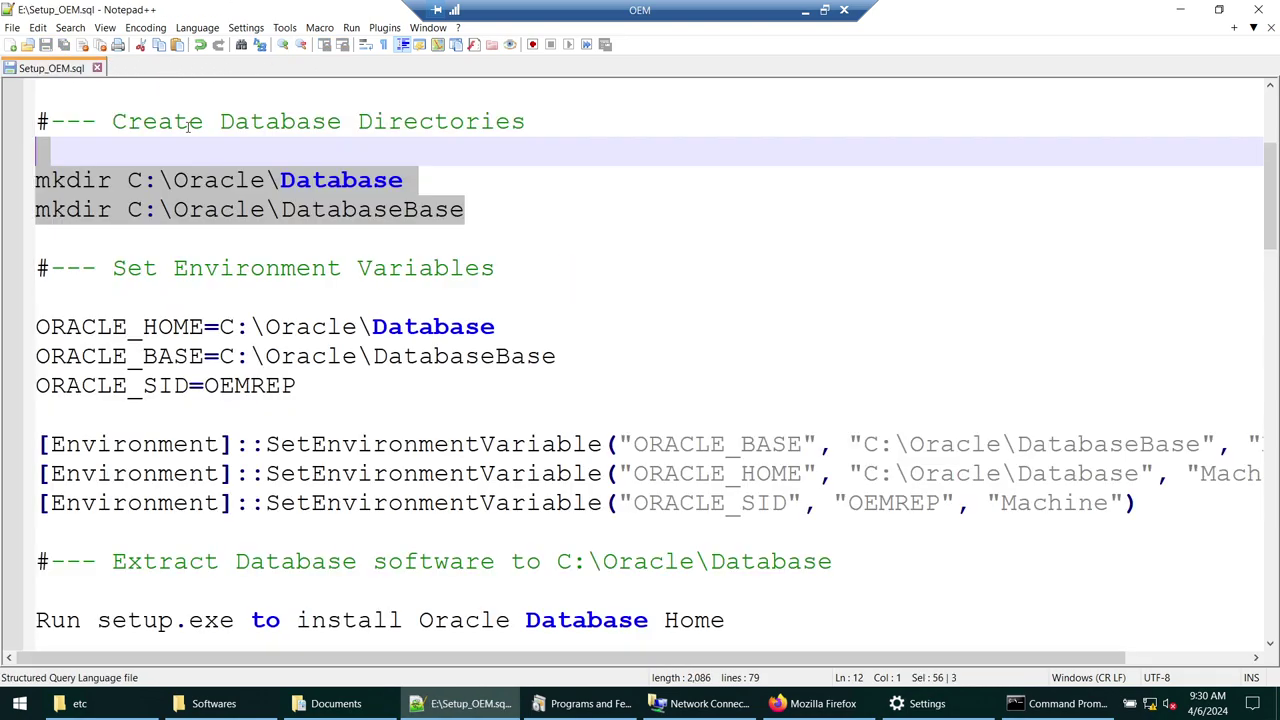
click(79, 703)
click(223, 710)
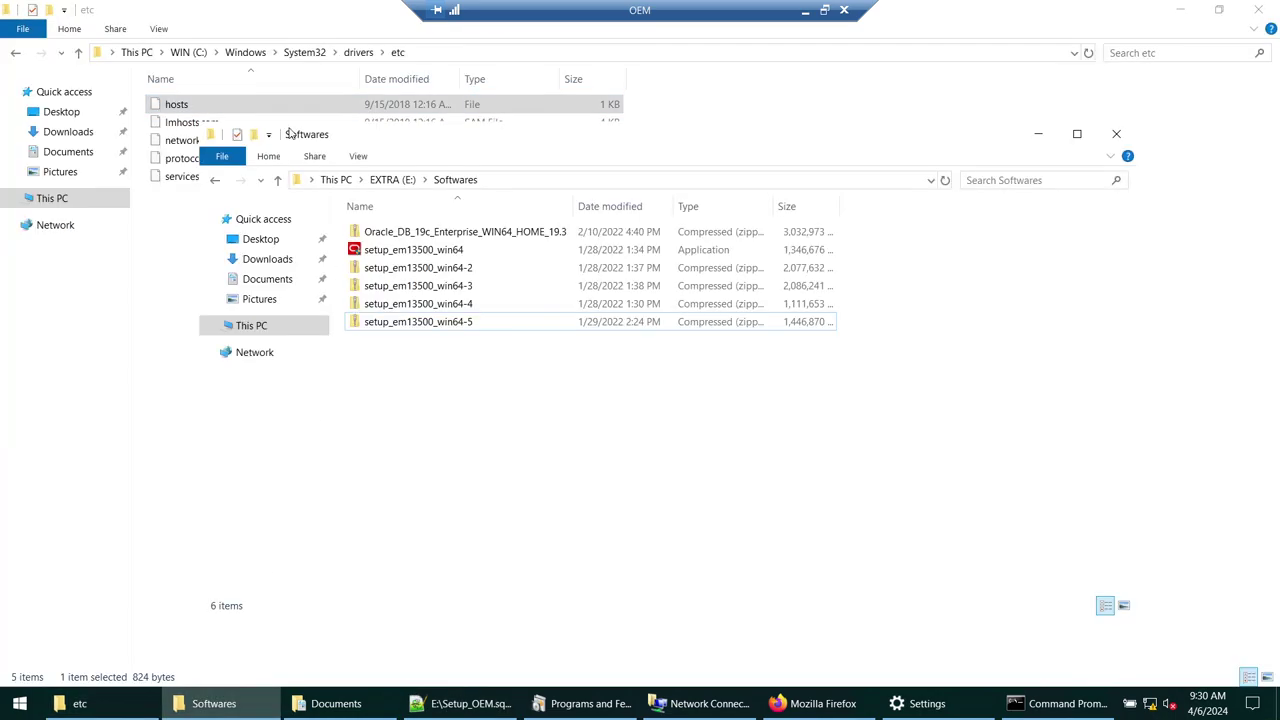
- Replace the original hosts in etc with the edited Documents copy, granting administrator permission
click(268, 284)
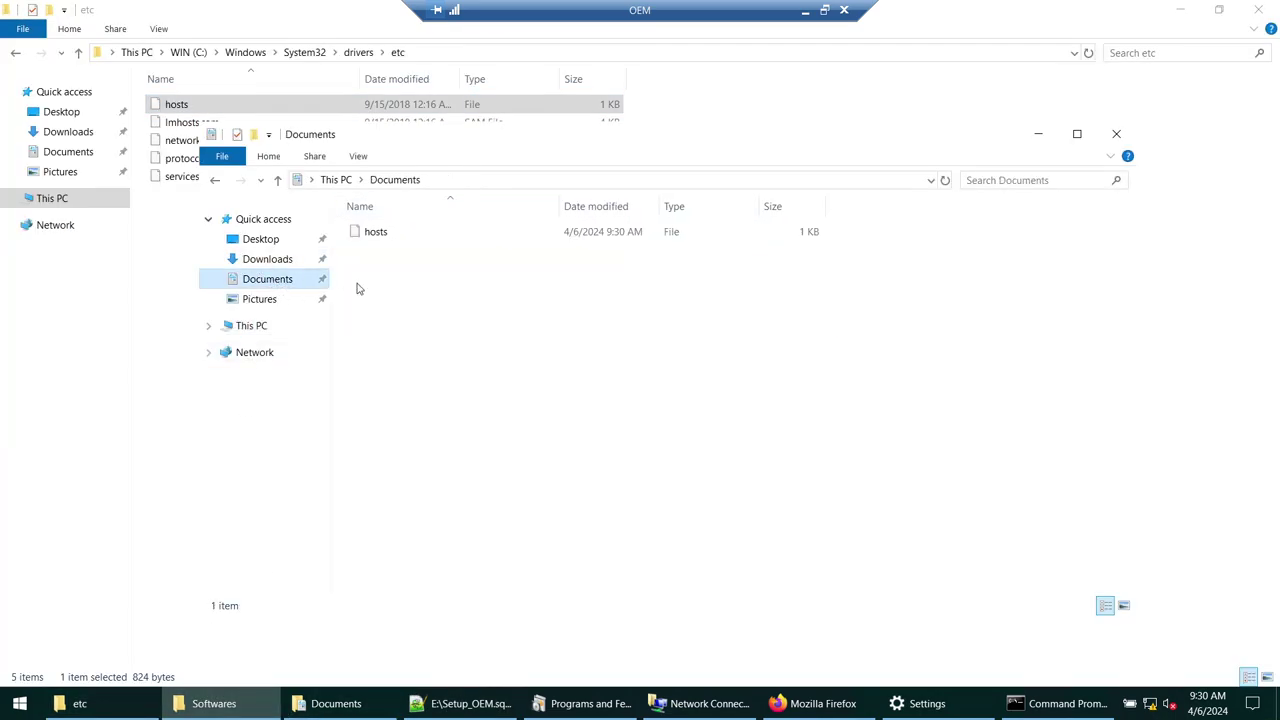
click(388, 235)
click(84, 704)
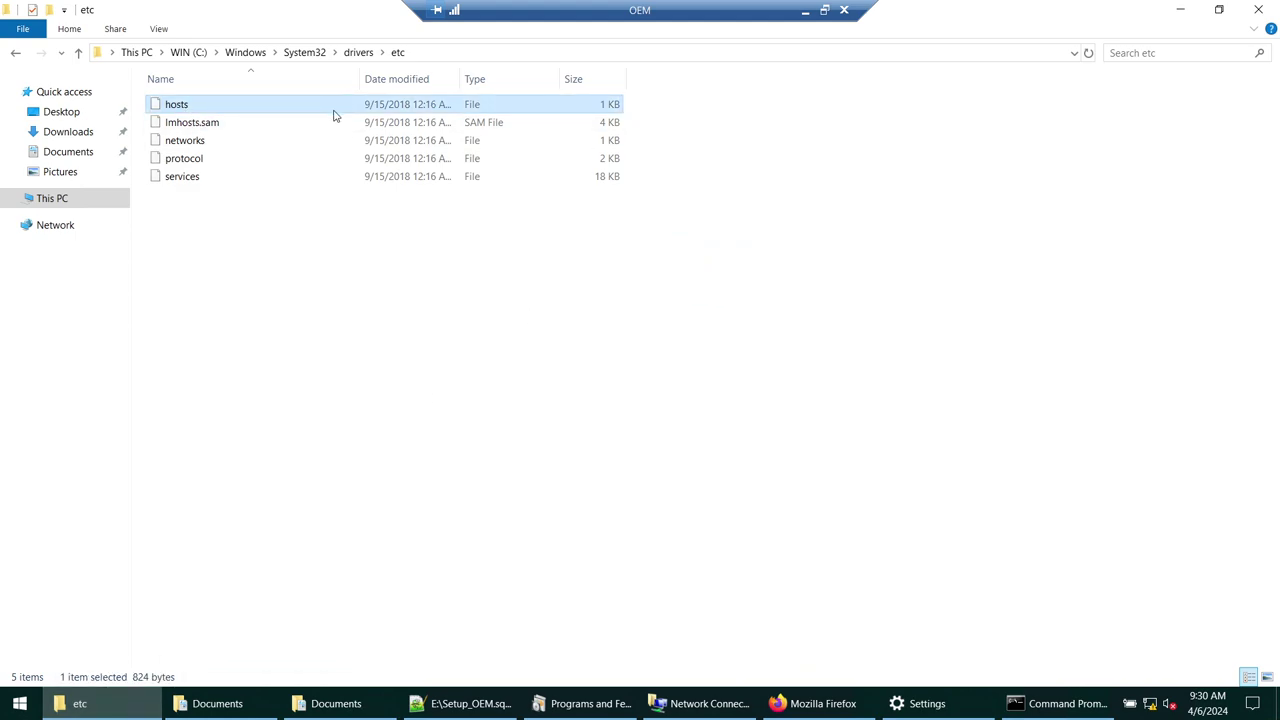
key(shift+Delete)
key(Return)
click(332, 291)
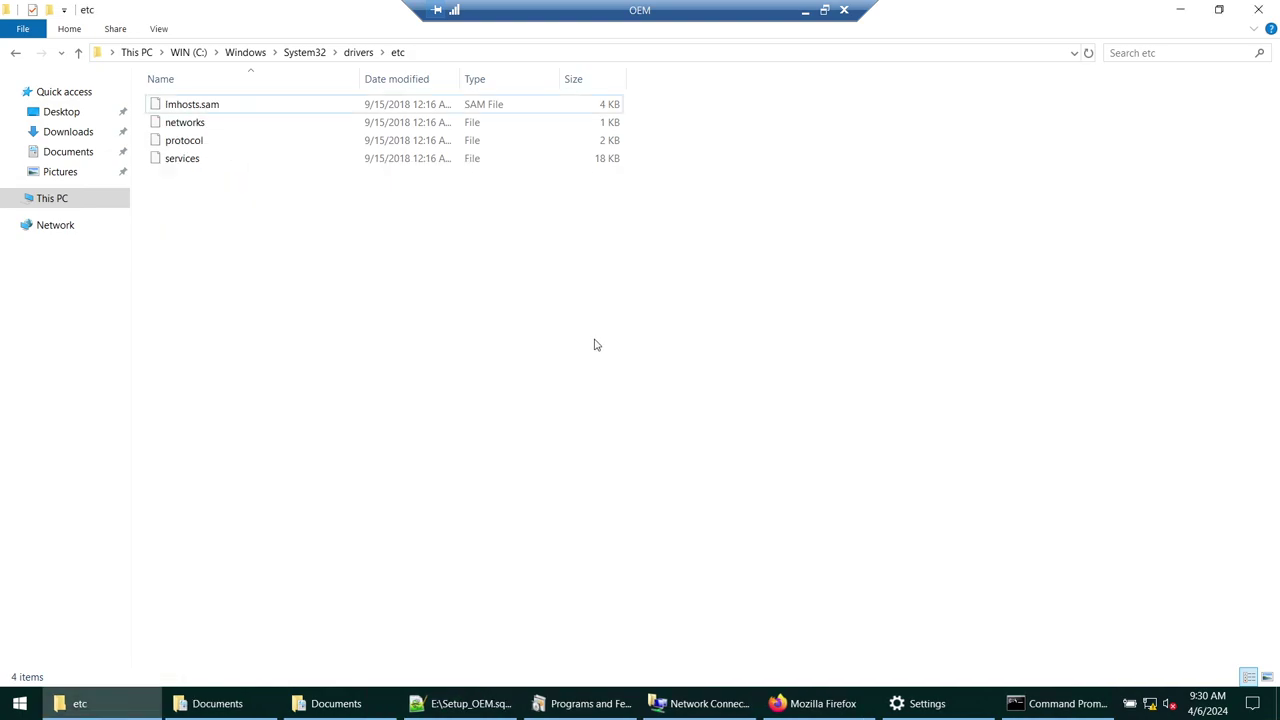
key(ctrl+v)
click(580, 285)
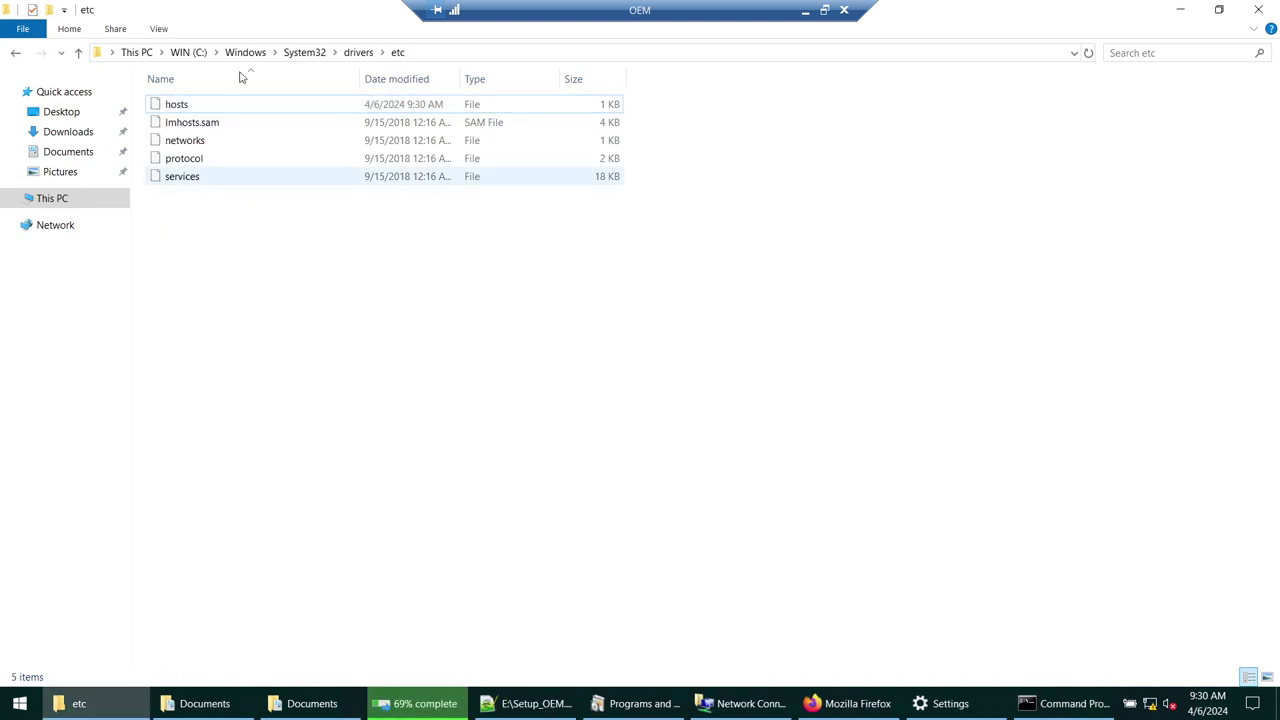
- Open the new hosts in Notepad to verify the 192.168.1.120 OEM line
double_click(174, 106)
click(565, 330)
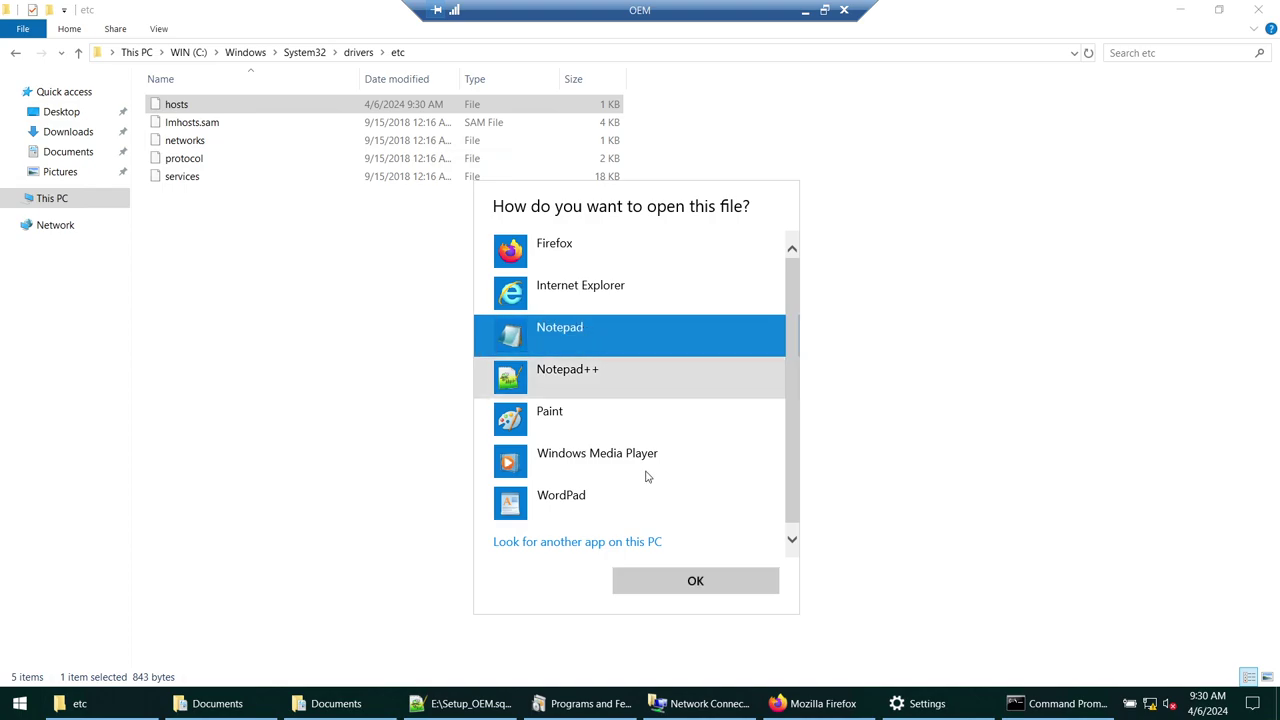
click(690, 583)
scroll(255, 336, down, 2)
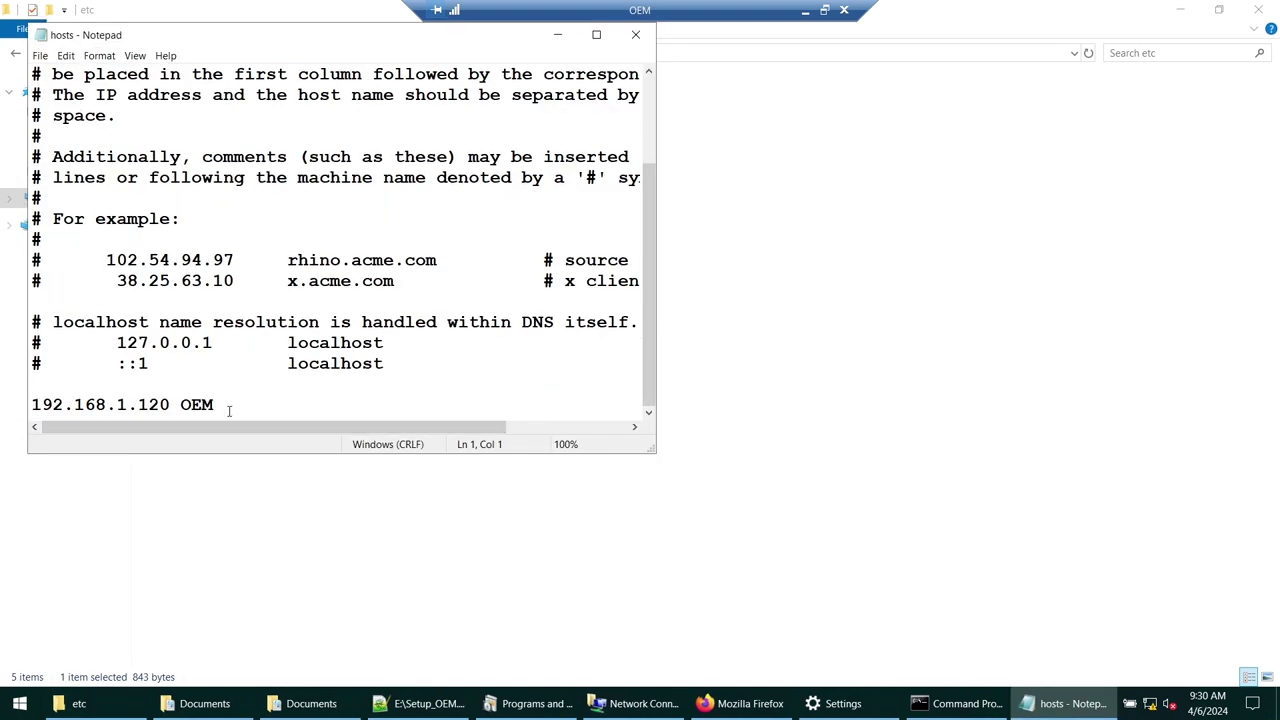
drag(228, 406, 11, 408)
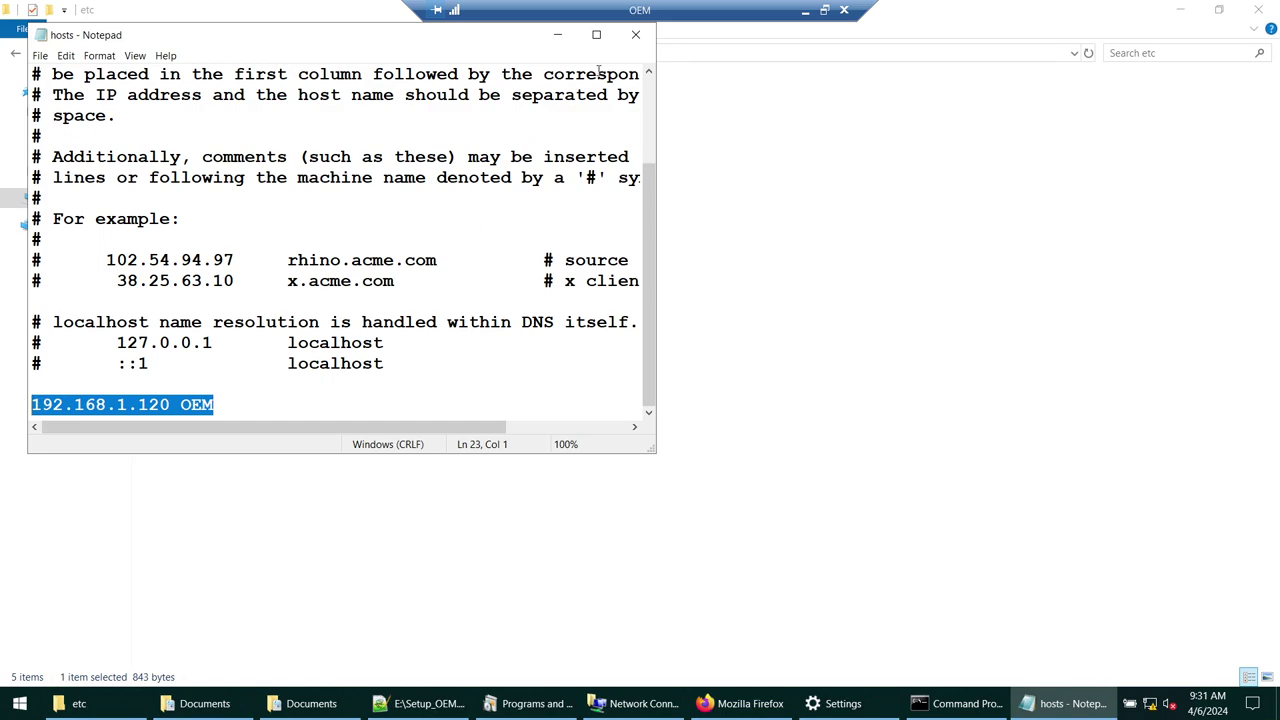
click(635, 34)
- Check the etc folder path, close that window and minimize the Documents window
click(443, 52)
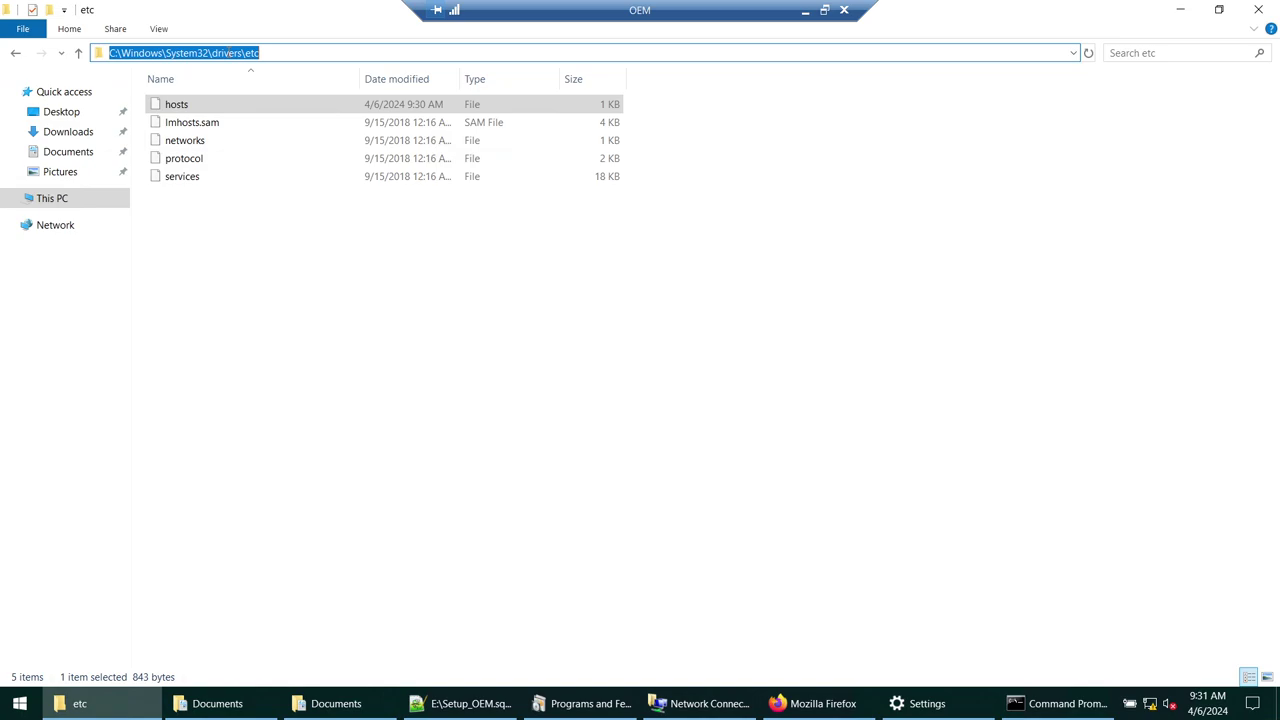
click(262, 53)
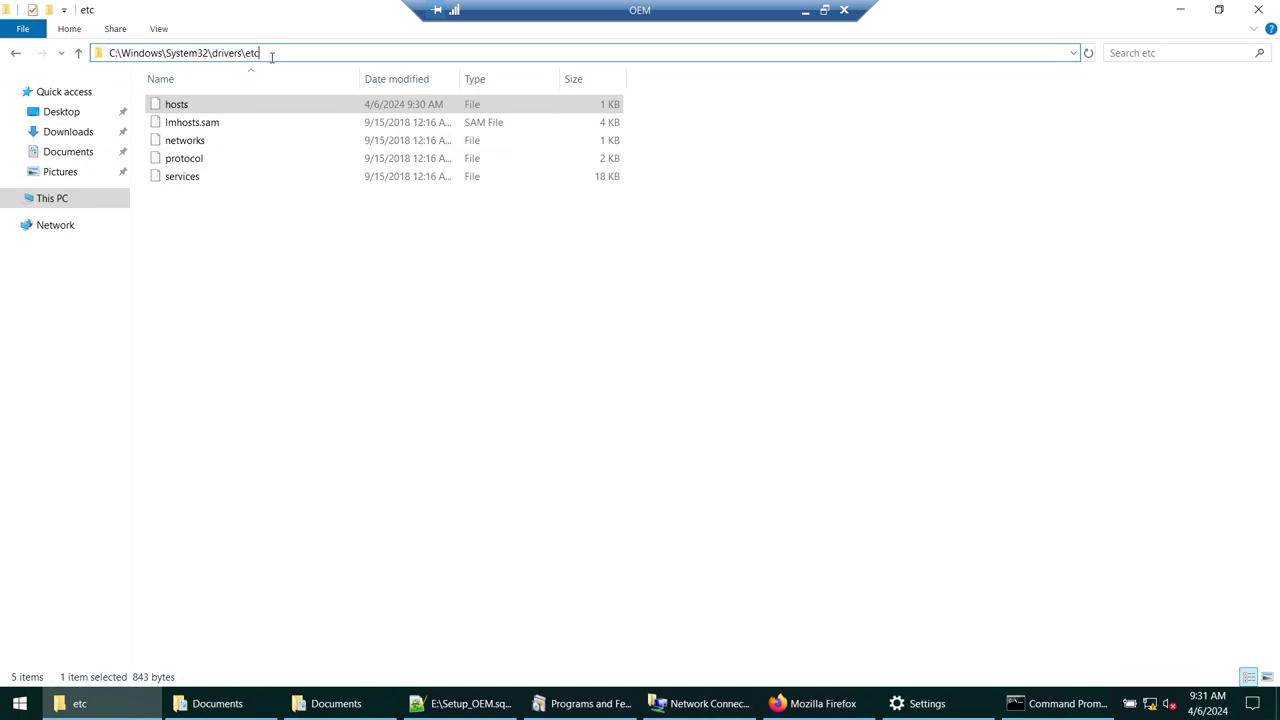
click(1258, 9)
click(1038, 133)
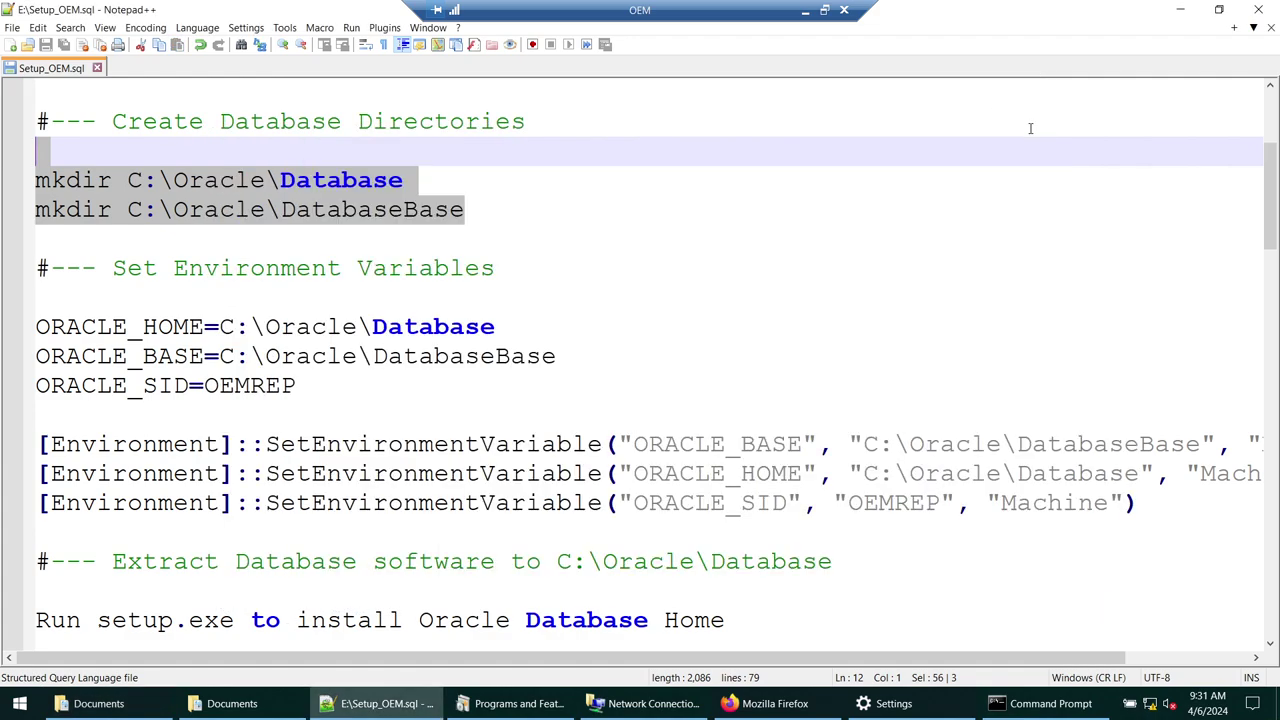
- Minimize Notepad++ and Command Prompt, then browse to C:\Oracle\Database and confirm it is empty
click(1180, 9)
drag(1154, 123, 1059, 122)
click(1178, 117)
click(272, 346)
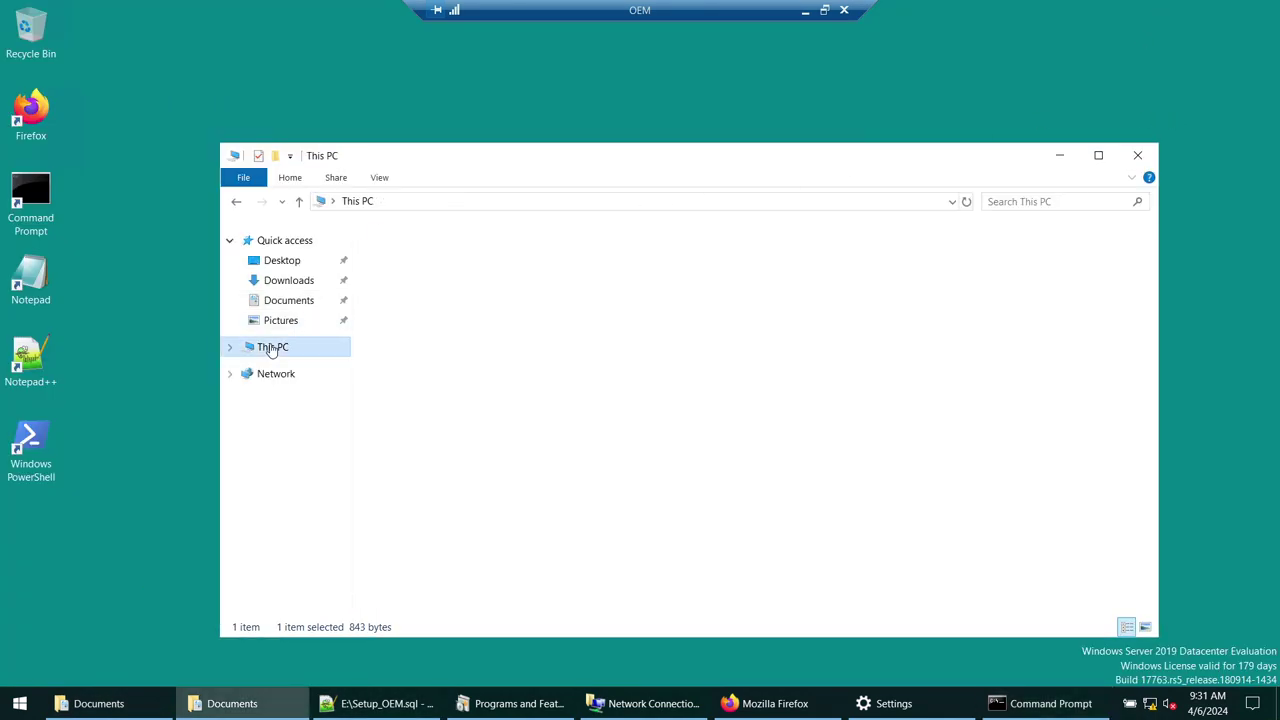
double_click(465, 422)
double_click(398, 258)
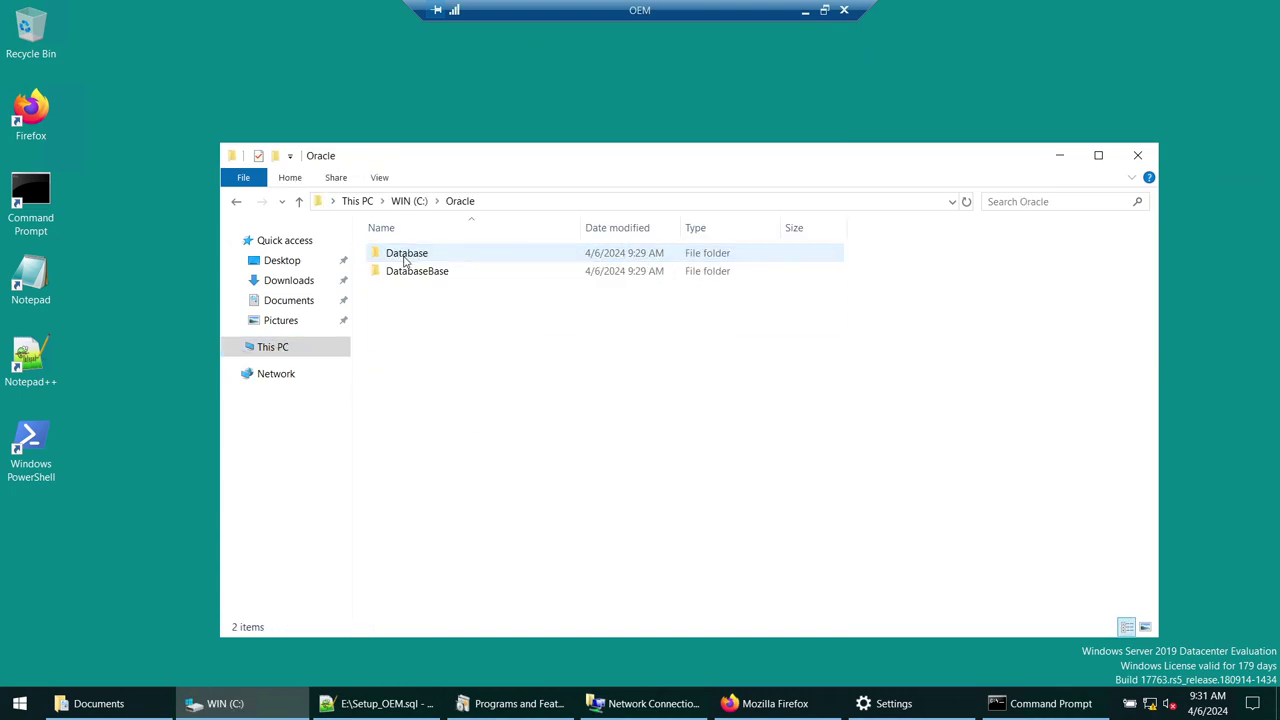
click(408, 260)
click(428, 273)
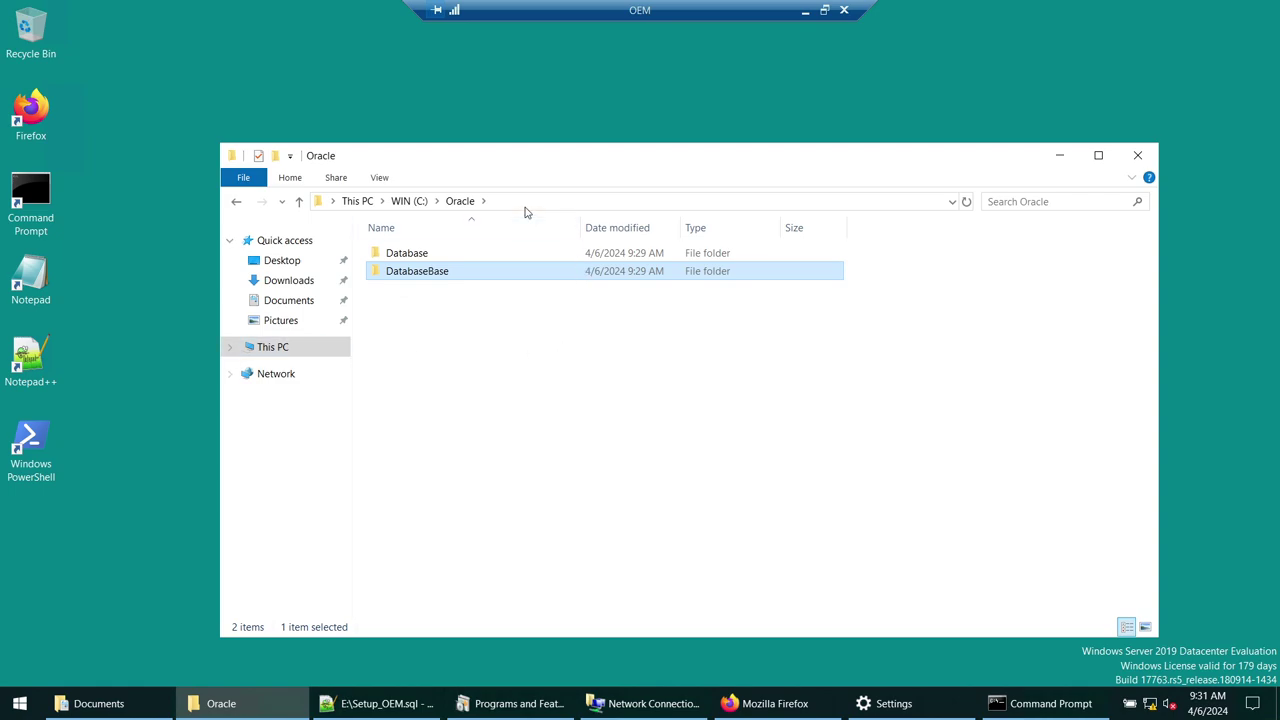
click(405, 258)
double_click(405, 258)
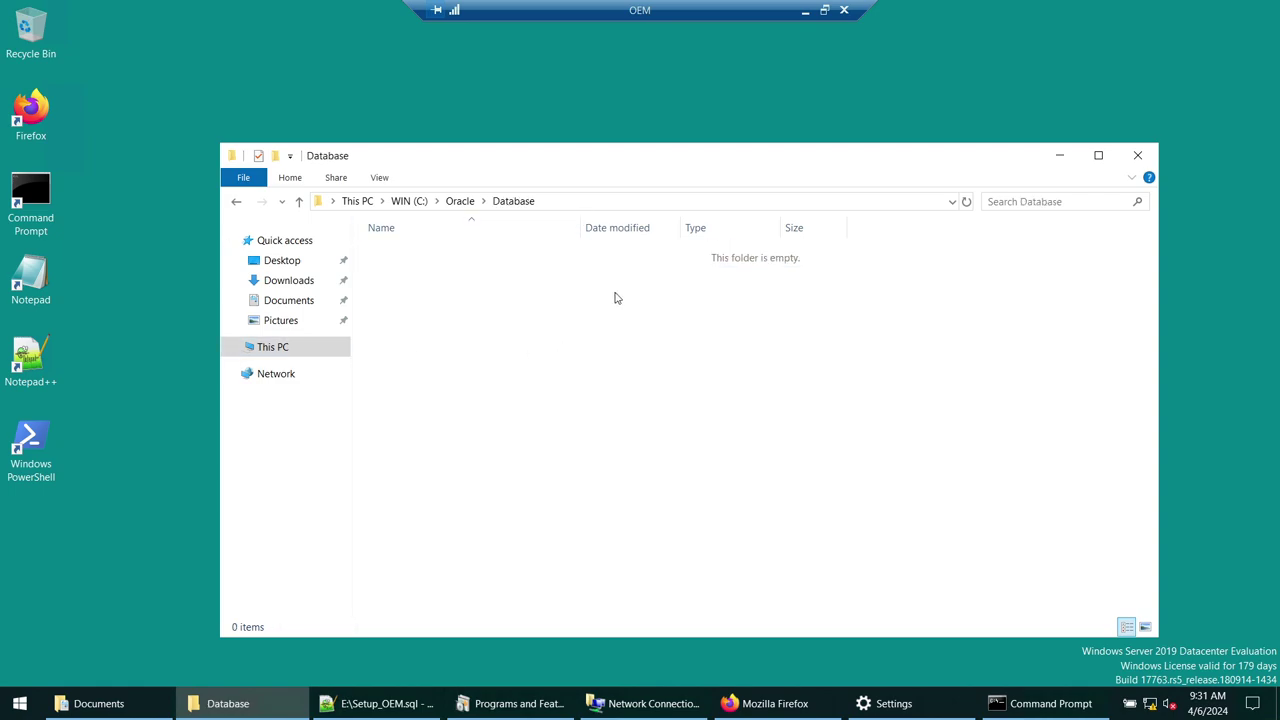
- Open the EXTRA (E:) drive in a new File Explorer window
key(super+e)
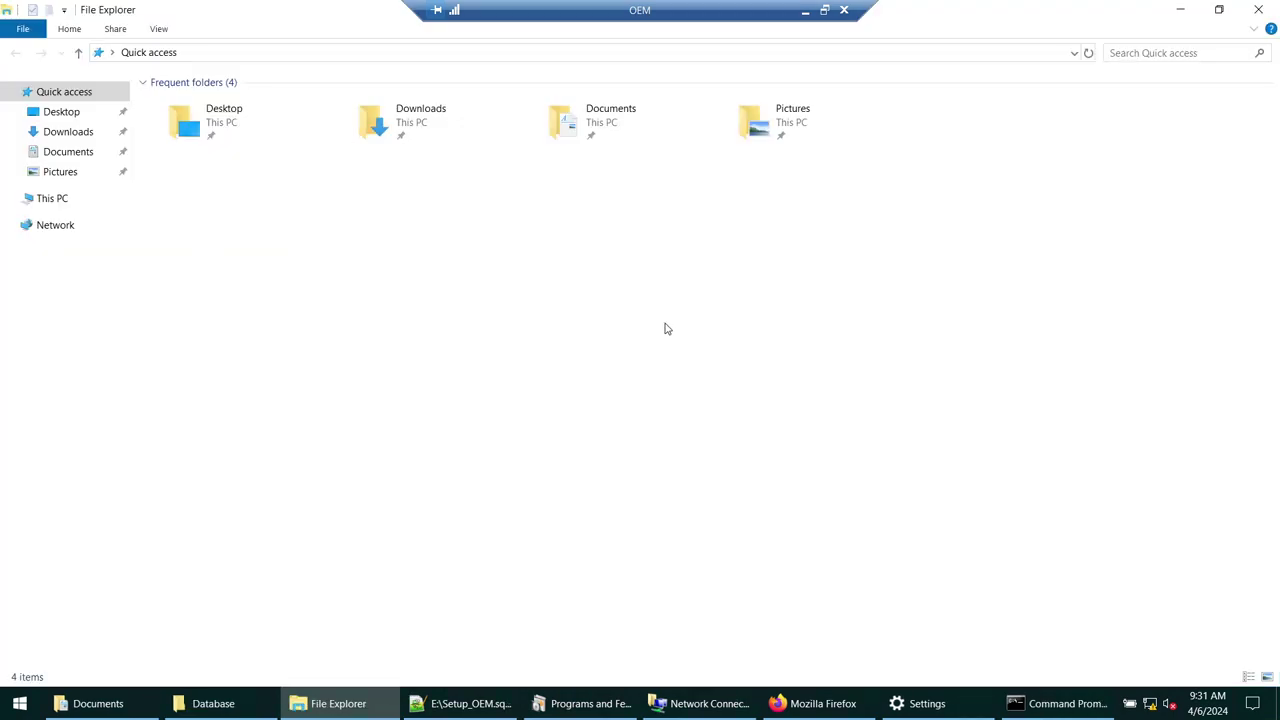
click(52, 198)
double_click(700, 240)
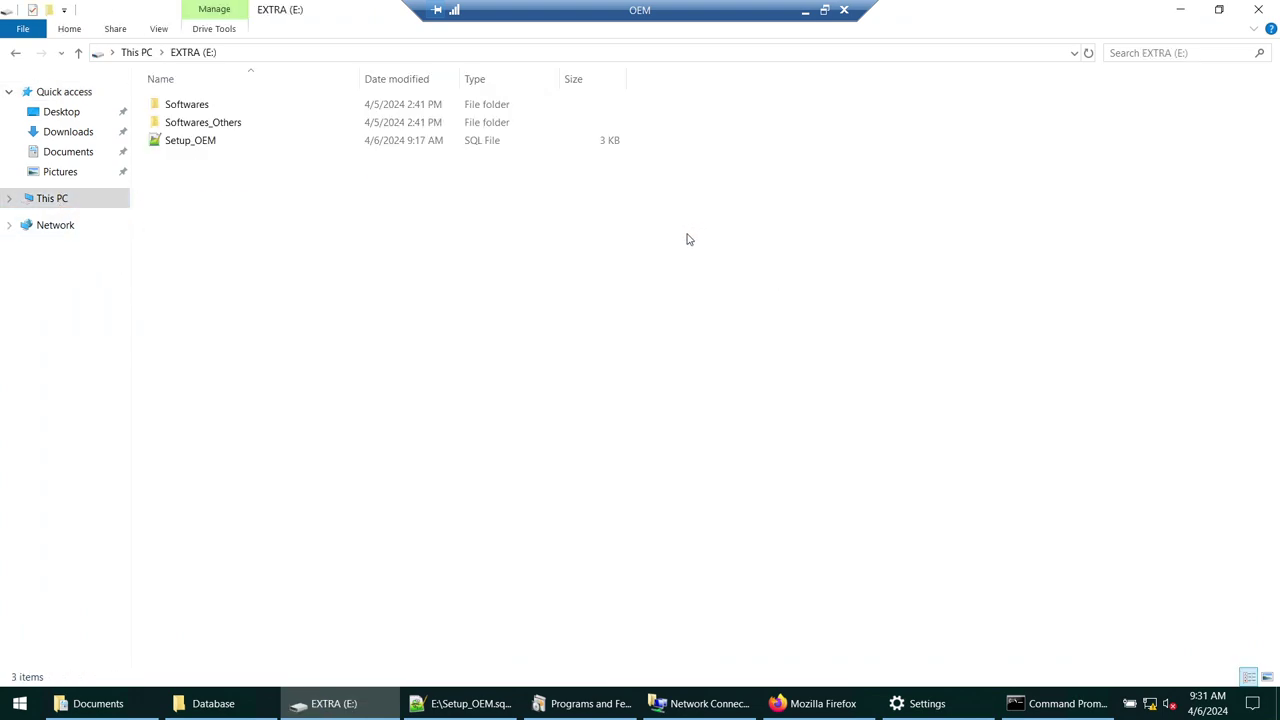
- Open the Oracle 19c database zip from the Softwares folder in 7-Zip
double_click(192, 105)
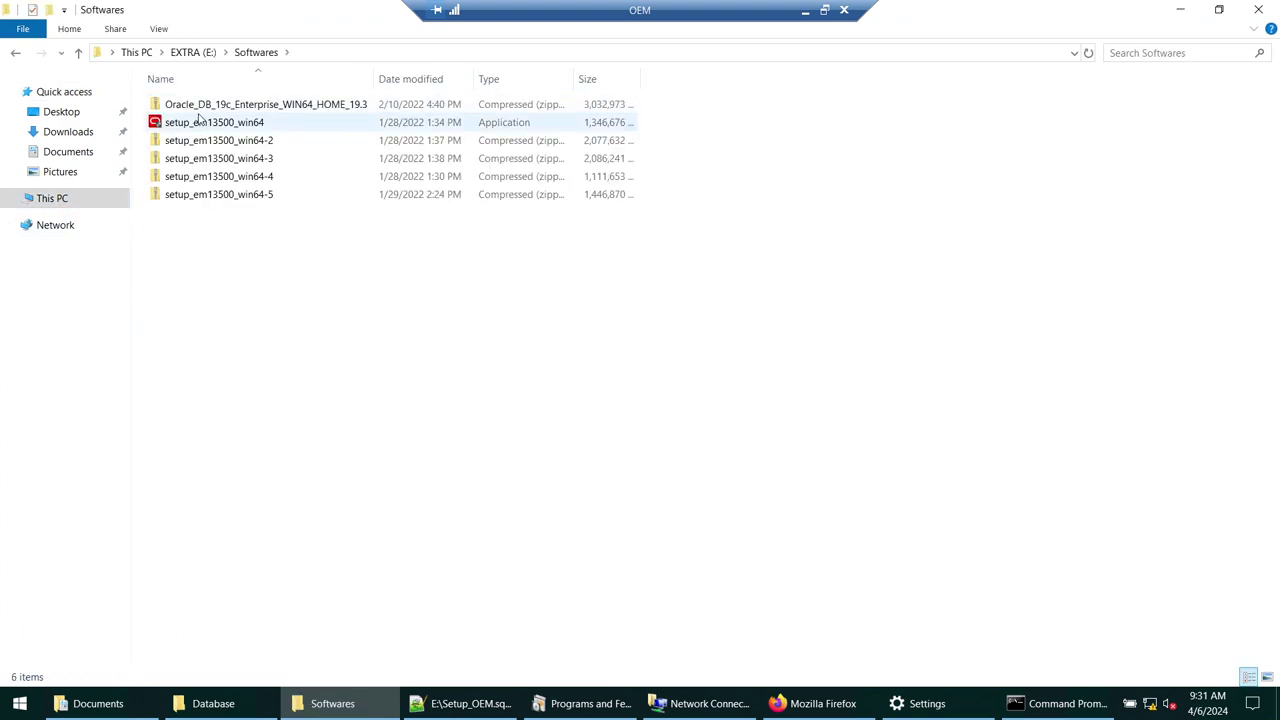
right_click(280, 109)
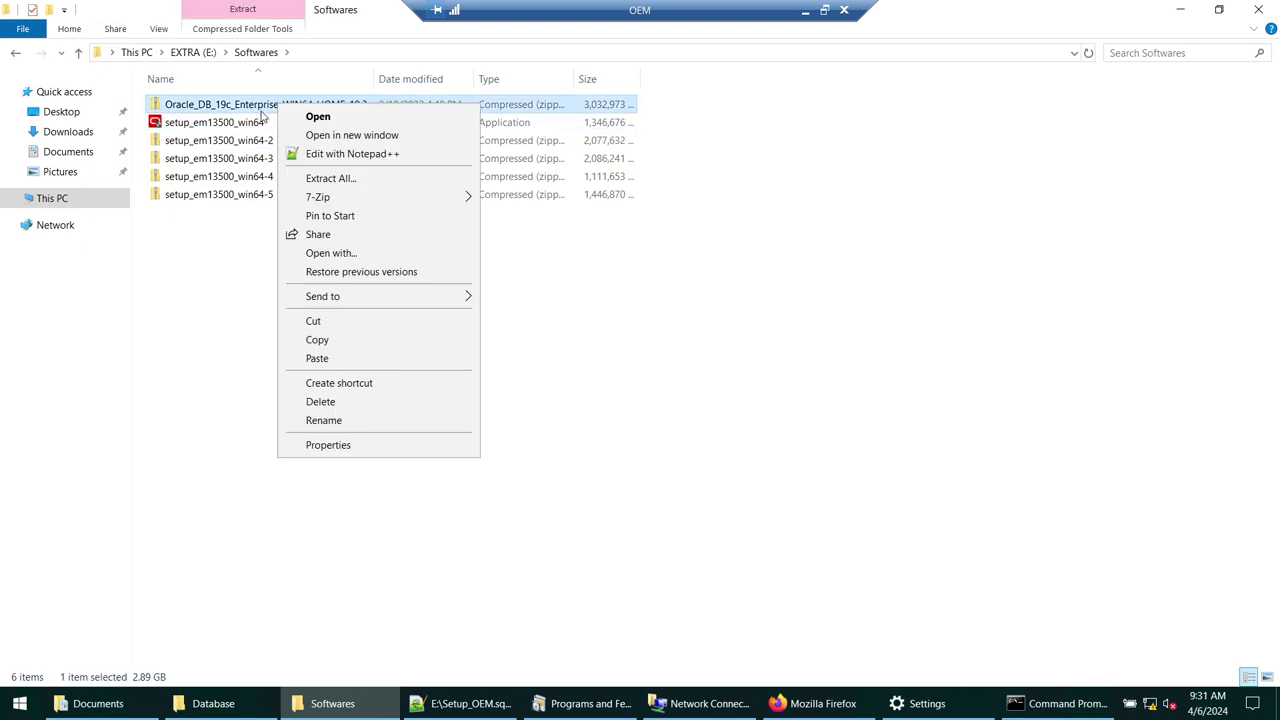
click(224, 104)
click(400, 286)
click(276, 104)
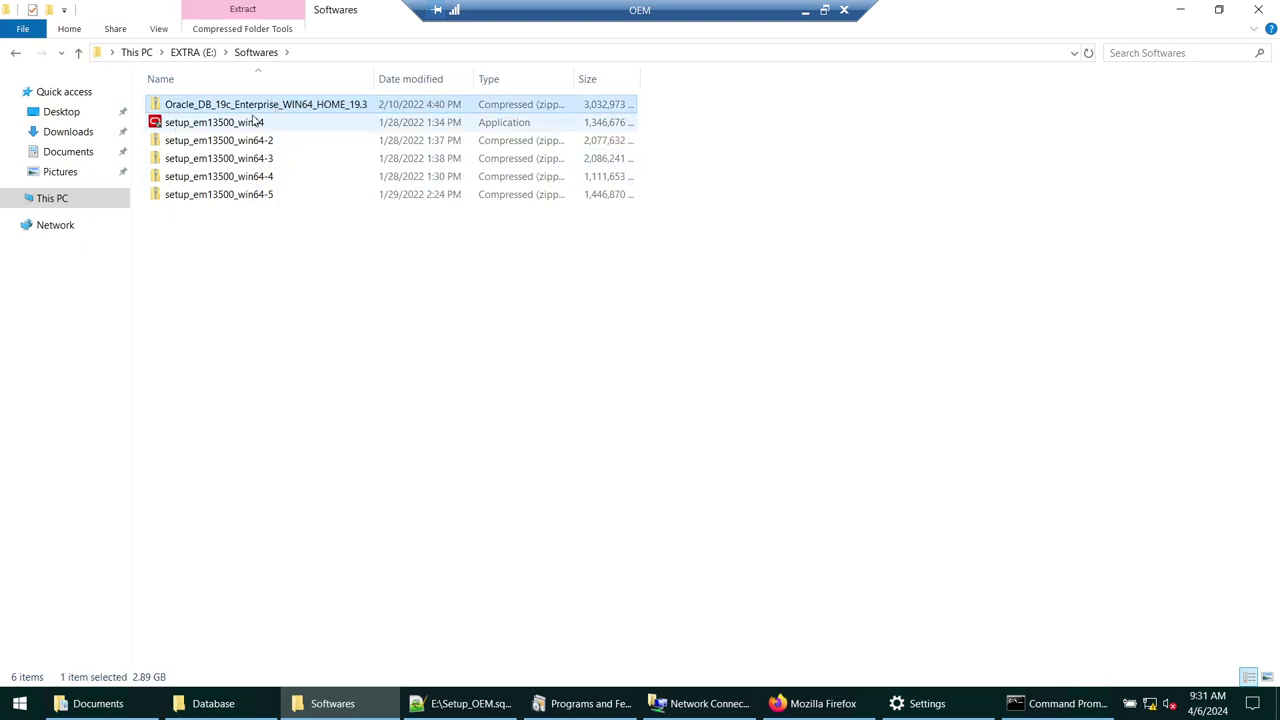
right_click(249, 110)
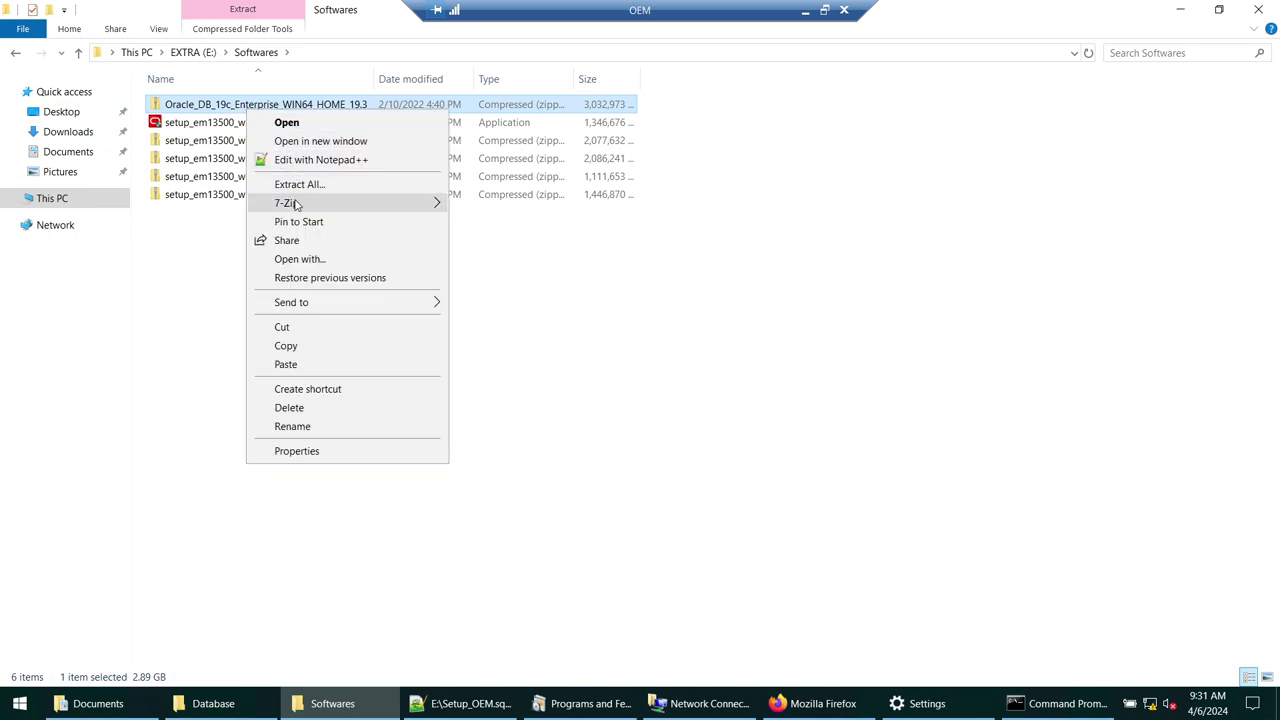
mouse_move(296, 205)
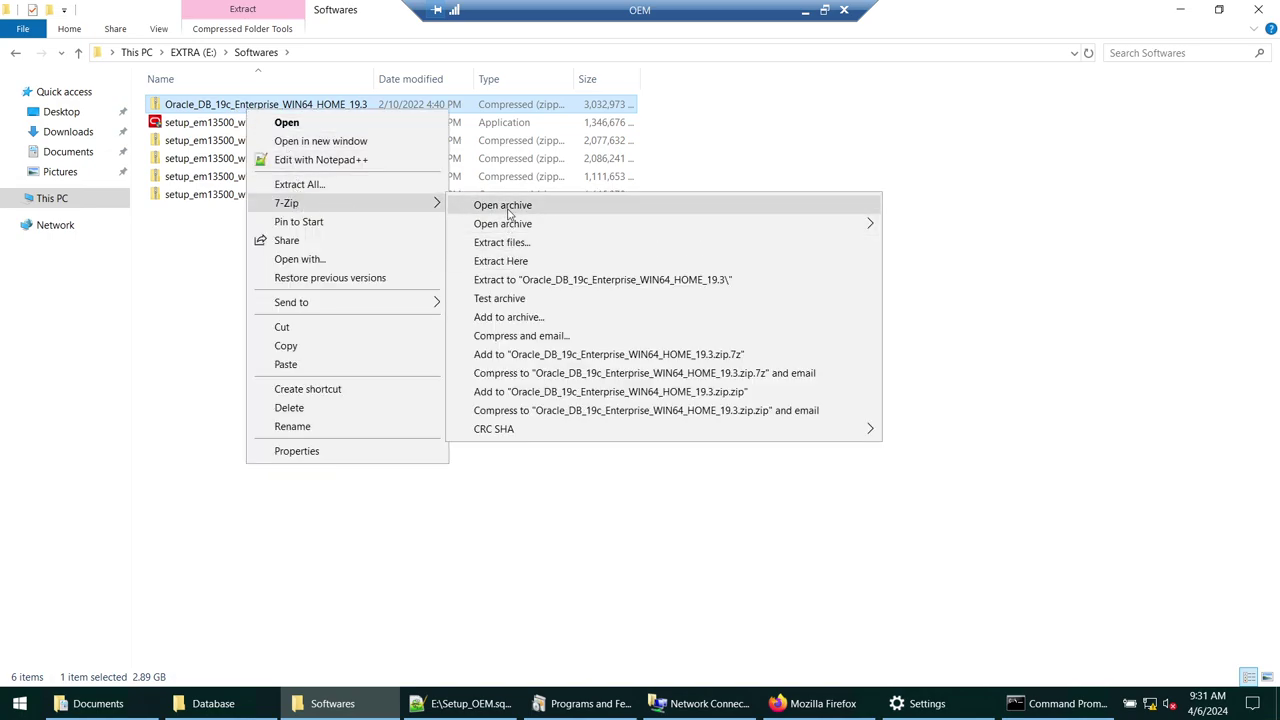
click(508, 206)
click(1219, 9)
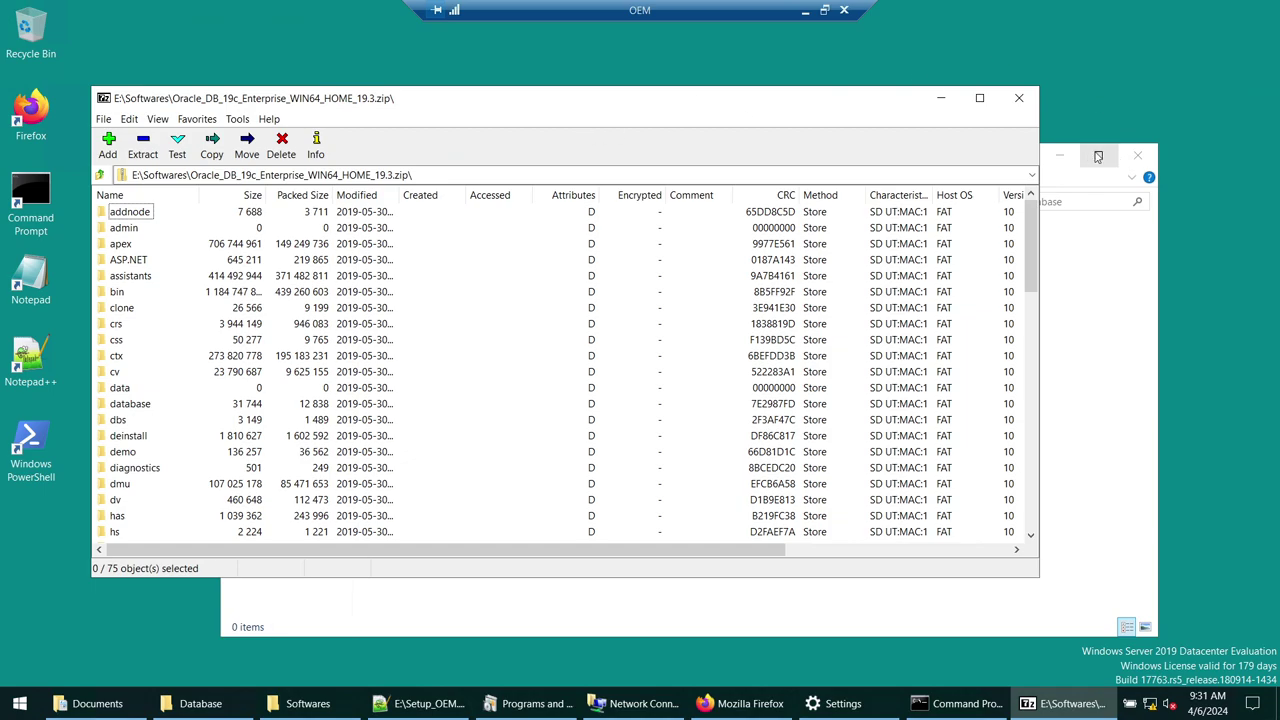
click(1068, 157)
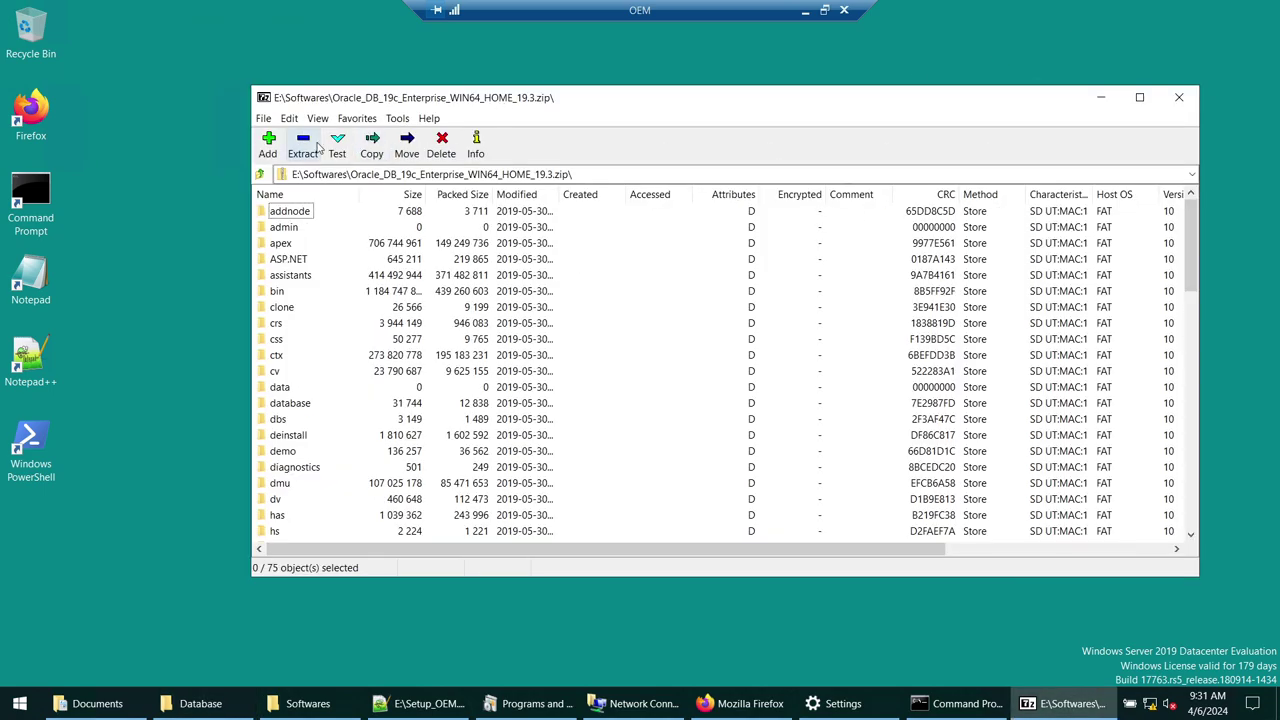
- Extract the archive with C:\Oracle\Database chosen as the destination folder
click(308, 145)
click(839, 281)
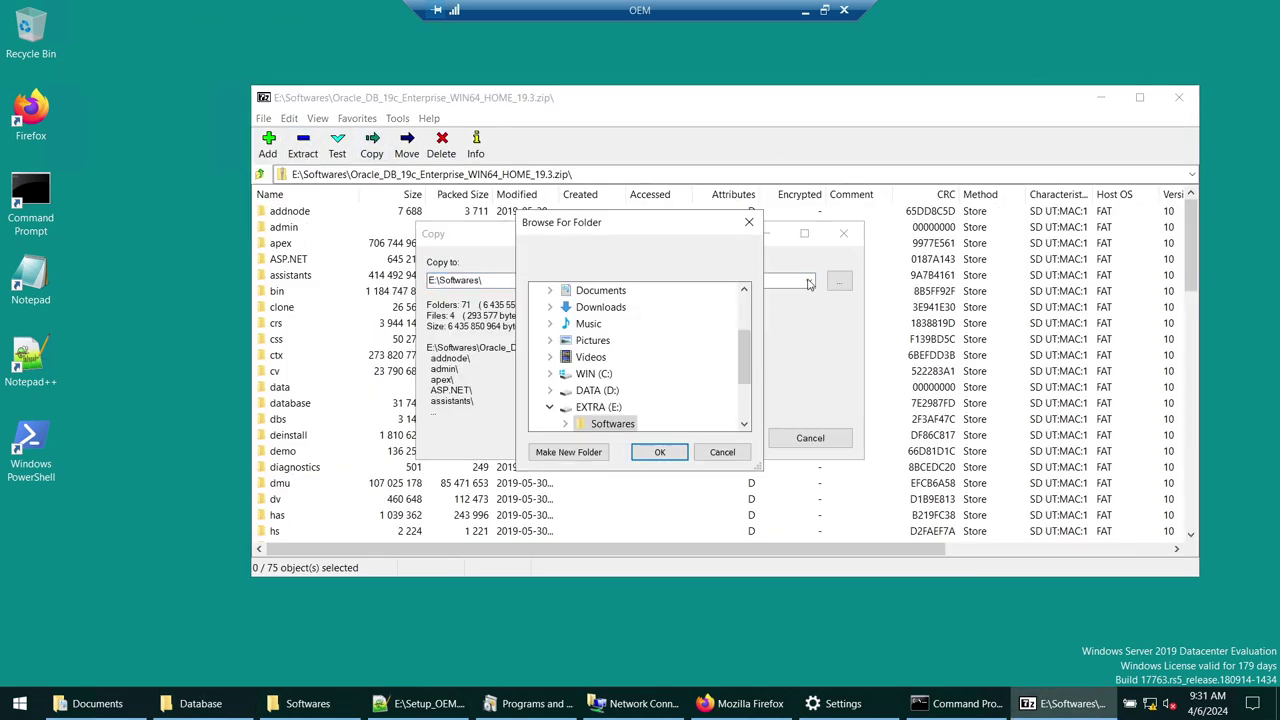
click(549, 373)
click(565, 323)
click(612, 343)
click(659, 452)
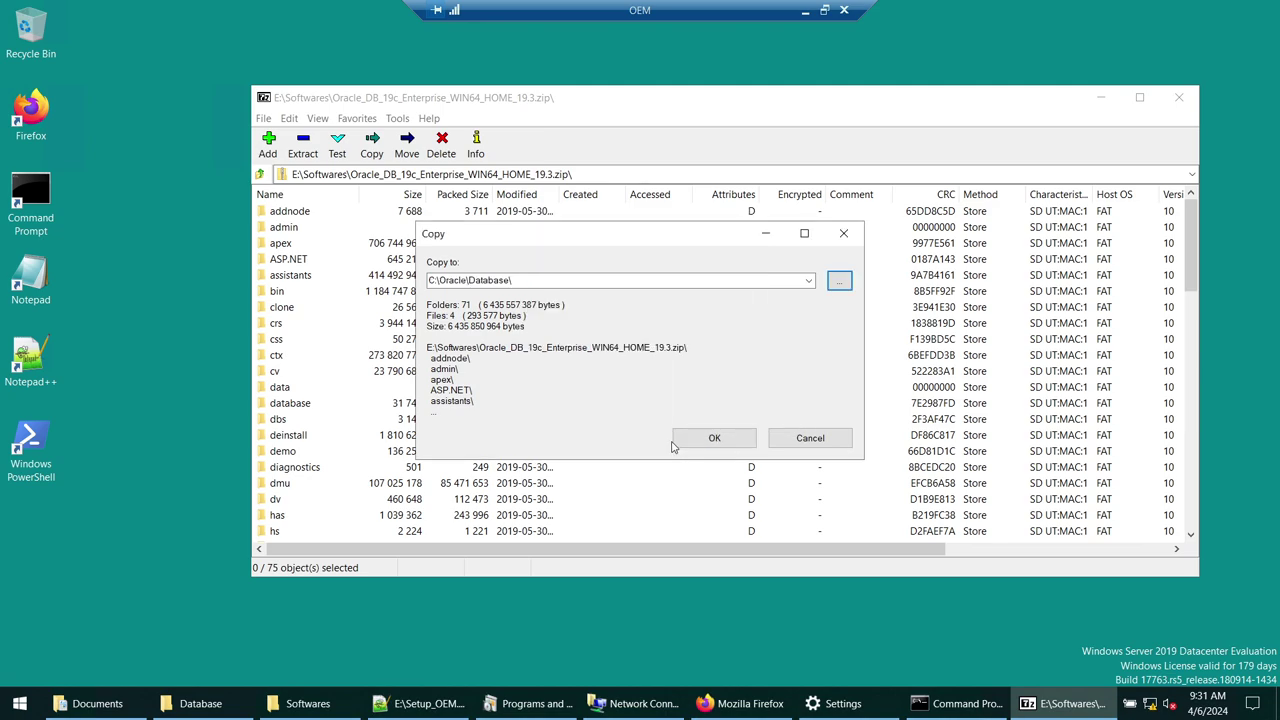
click(712, 438)
click(200, 703)
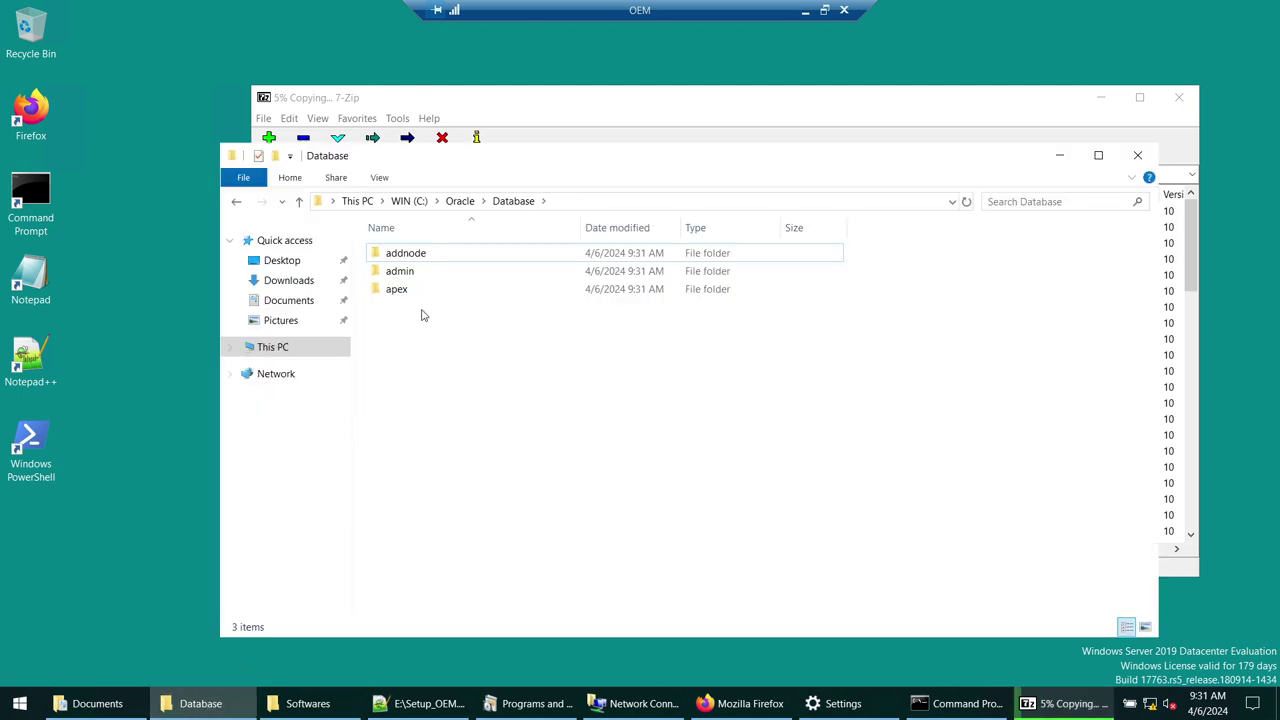
- Switch the Database folder to List view during extraction, then close 7-Zip once it completes
click(1093, 105)
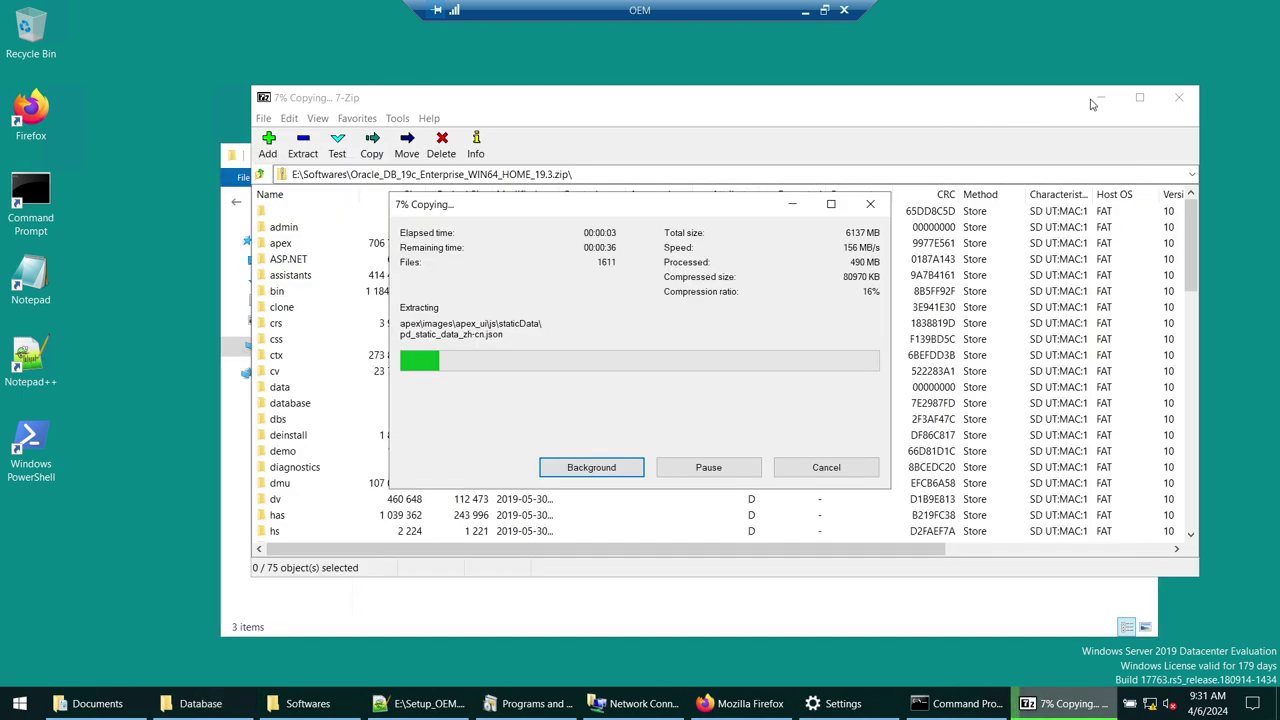
click(200, 703)
right_click(640, 400)
mouse_move(650, 410)
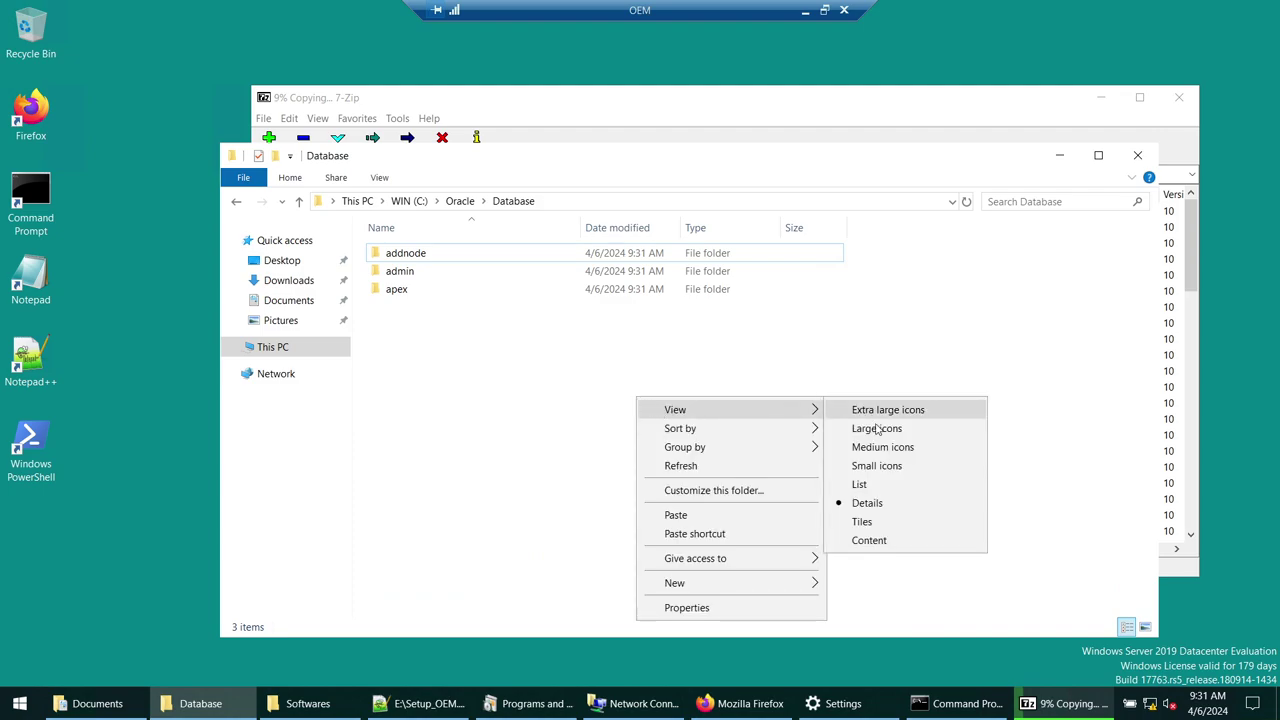
click(870, 490)
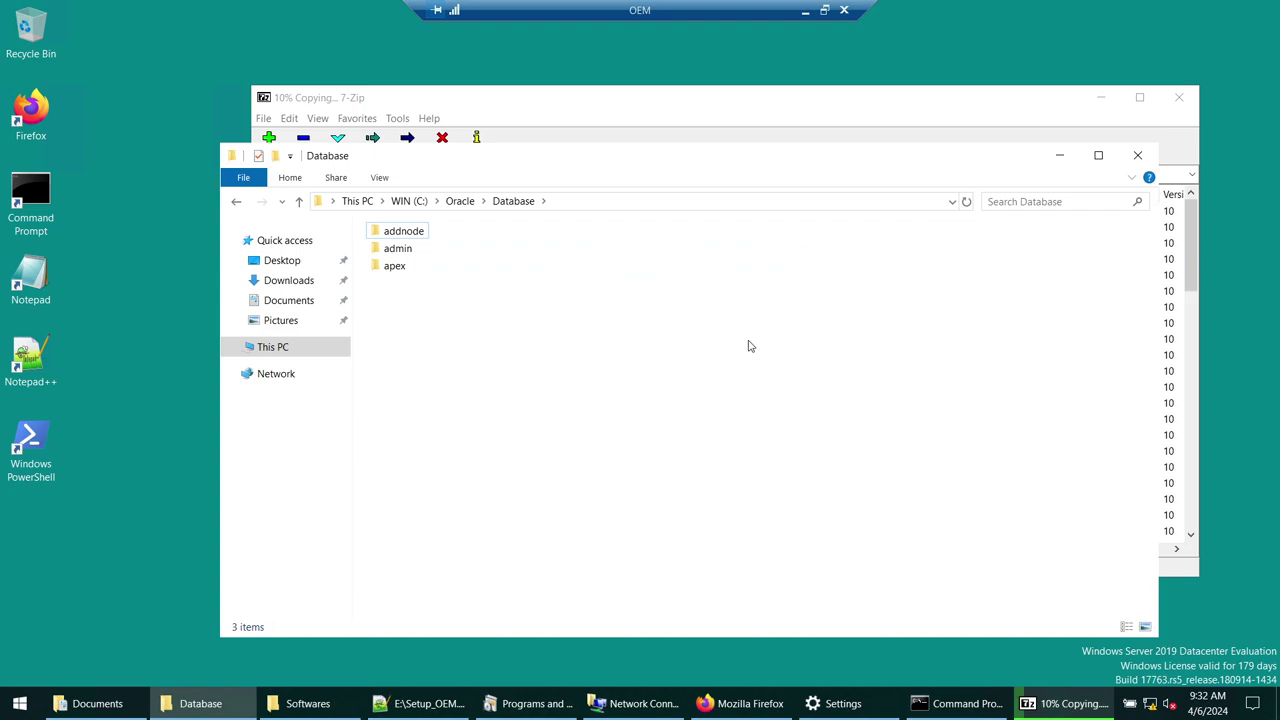
click(1066, 703)
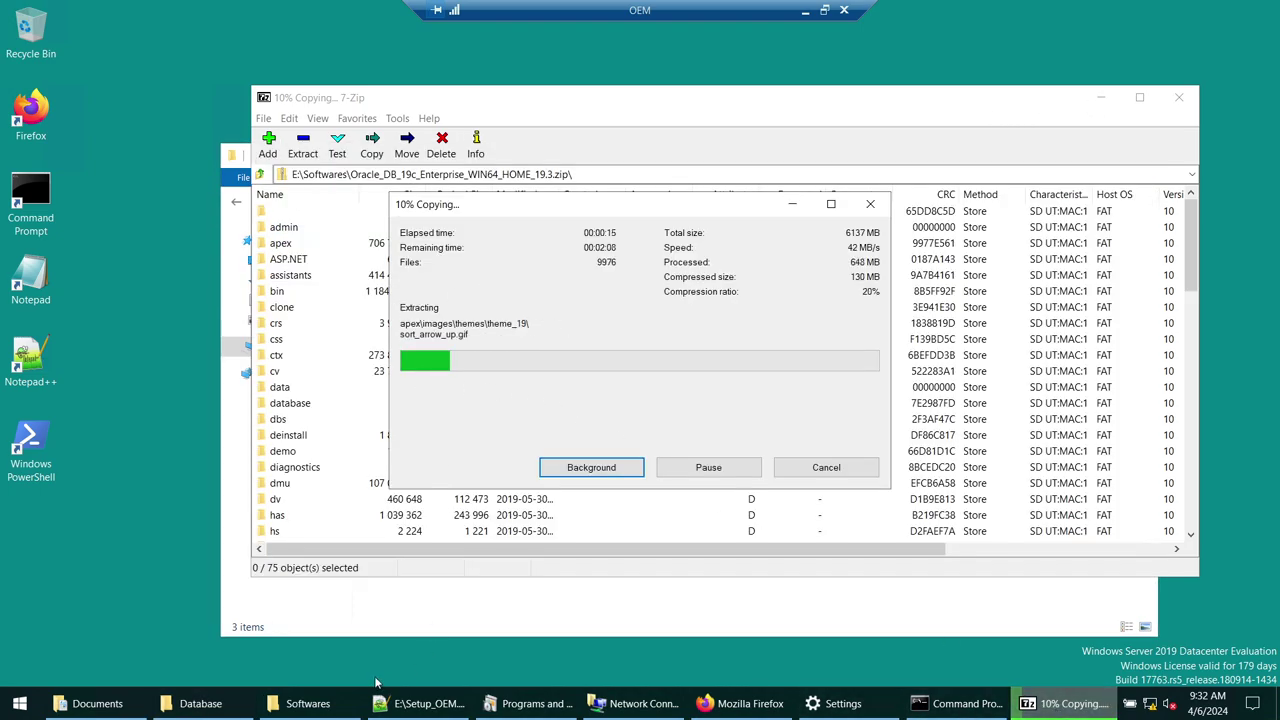
click(180, 710)
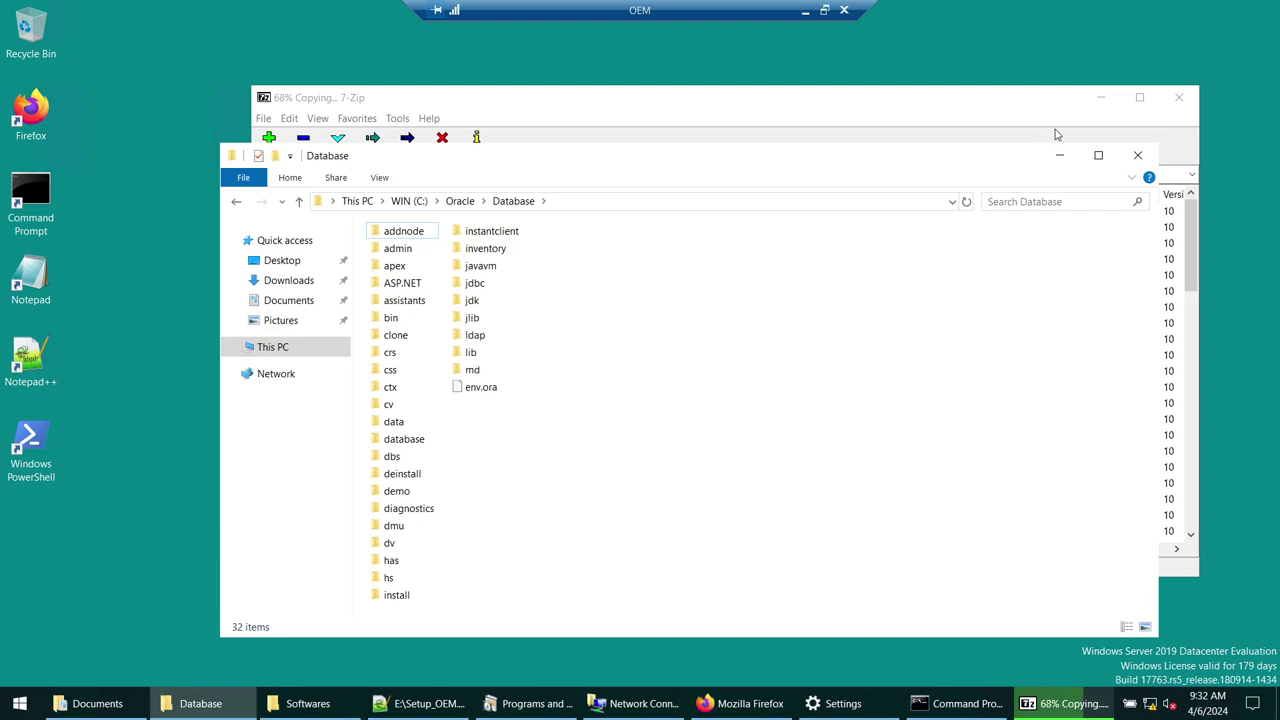
click(1068, 703)
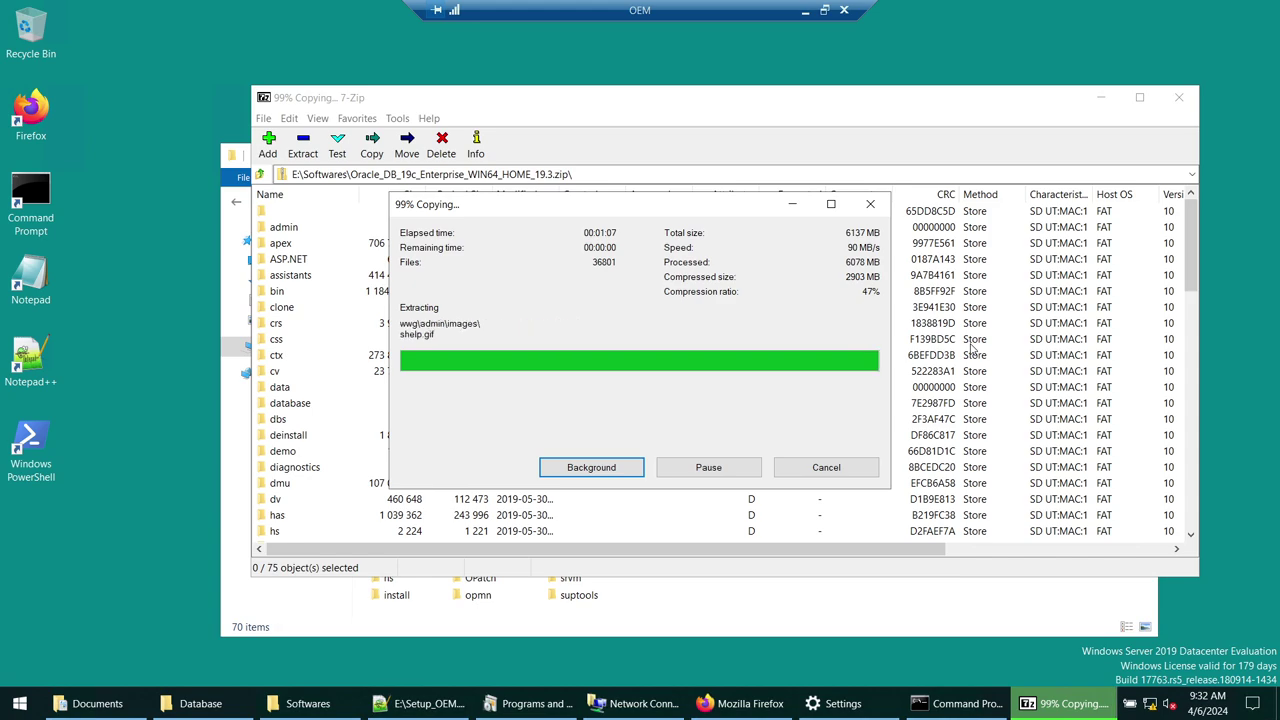
click(1177, 98)
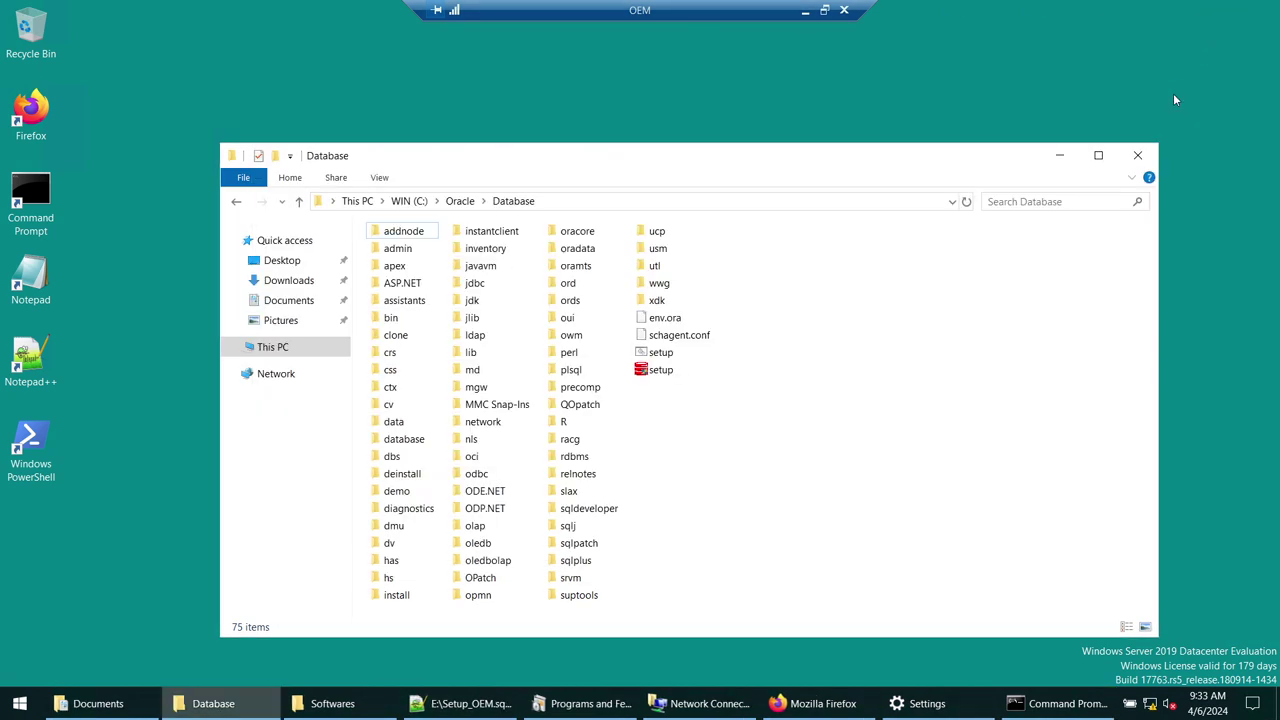
- Launch setup.exe from C:\Oracle\Database as administrator, allowing the UAC prompt
drag(871, 163, 870, 62)
click(606, 104)
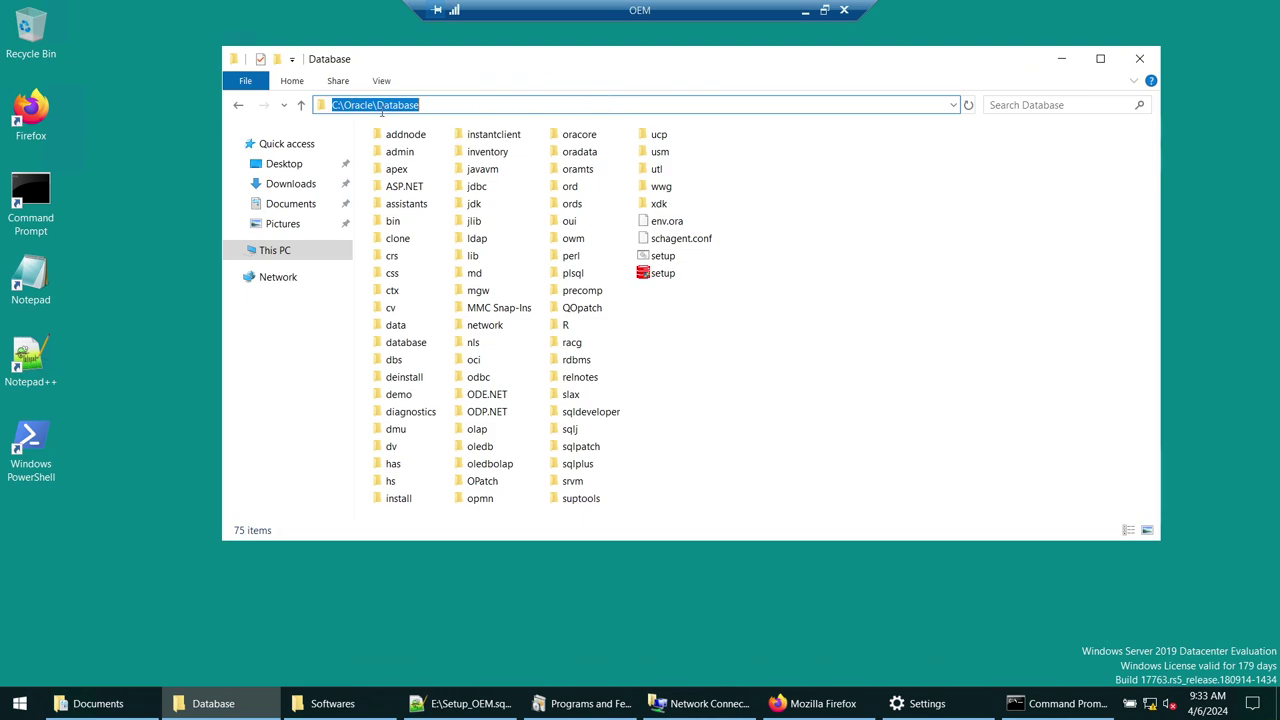
right_click(648, 278)
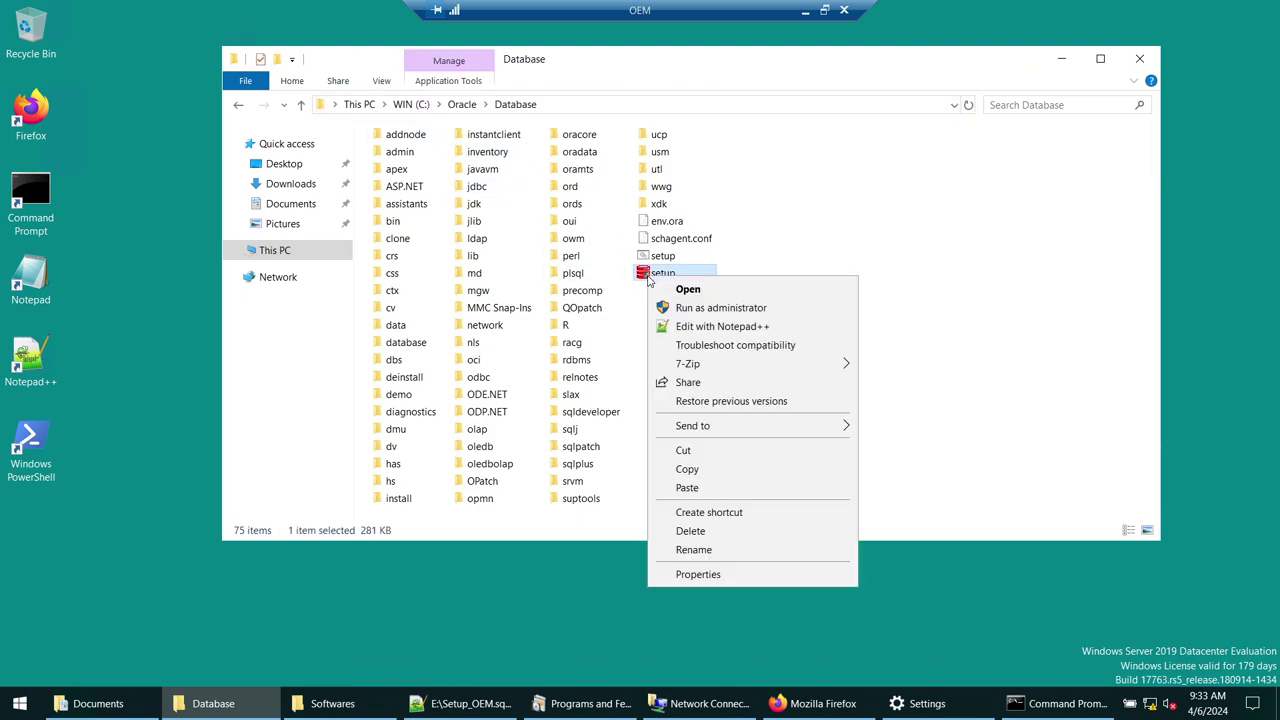
click(680, 308)
click(580, 466)
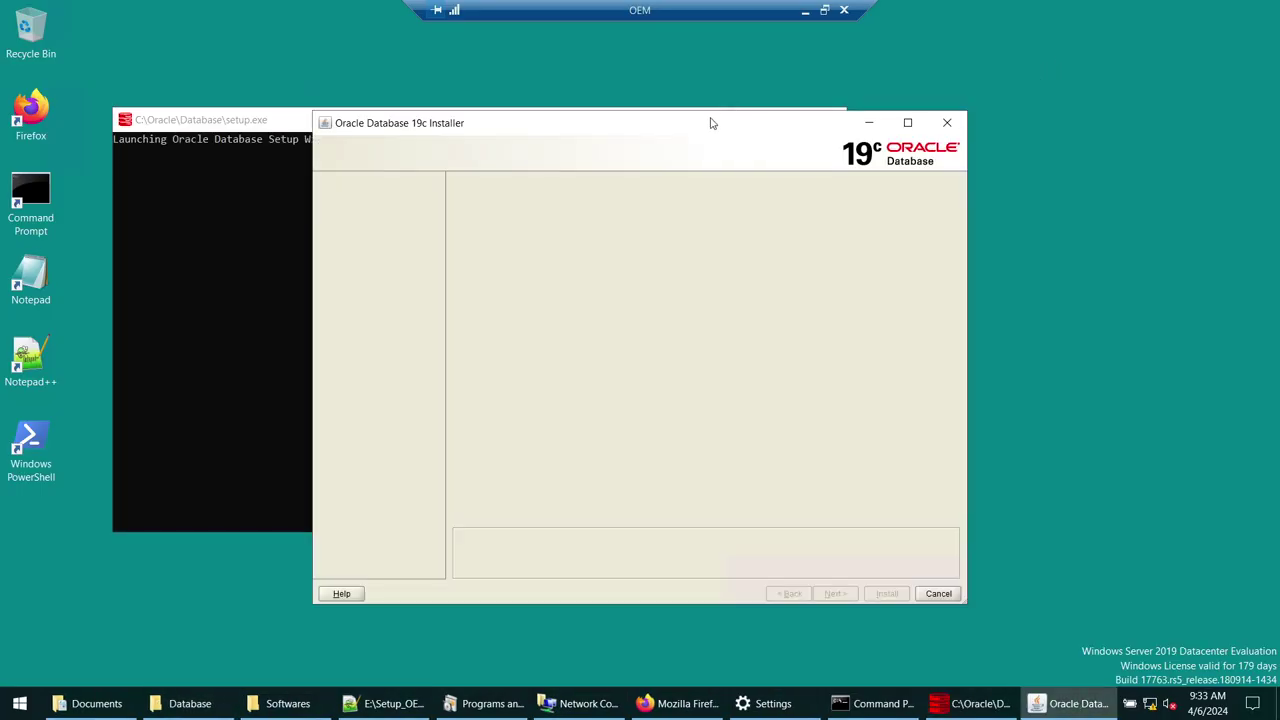
click(268, 128)
click(748, 120)
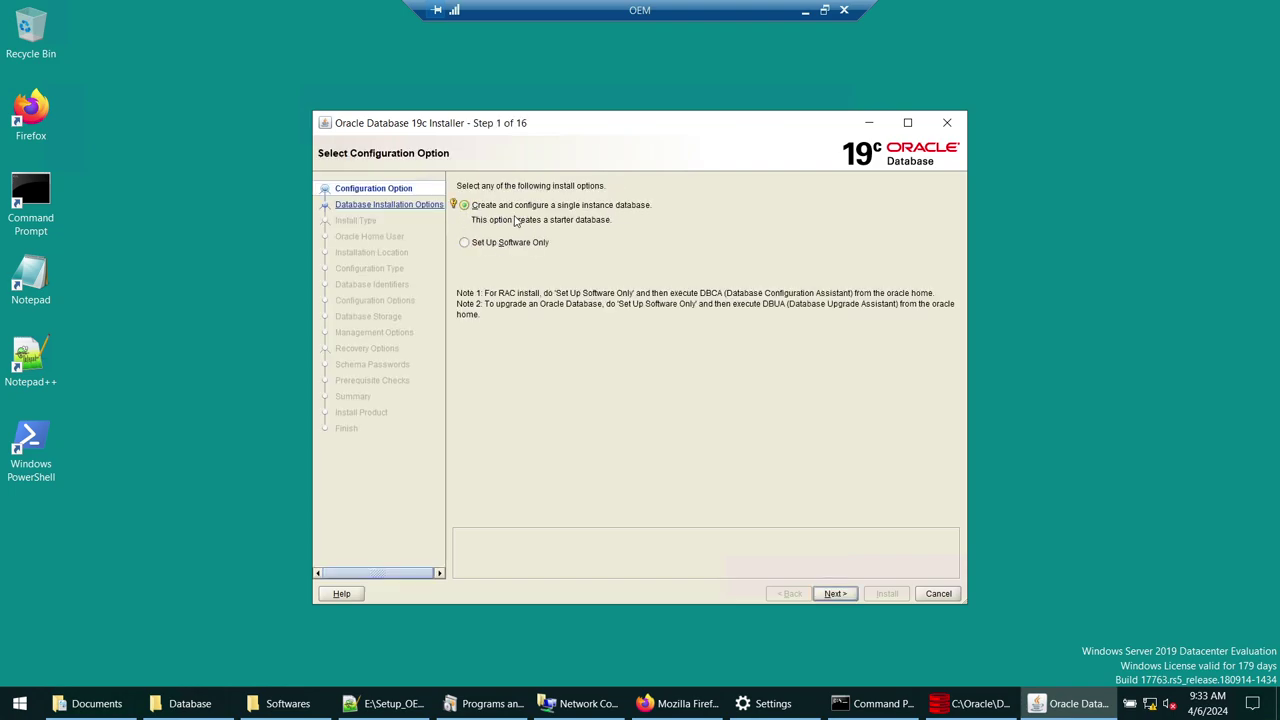
- Select Set Up Software Only, advance to step 2, then cancel and exit the installer
click(465, 244)
click(835, 594)
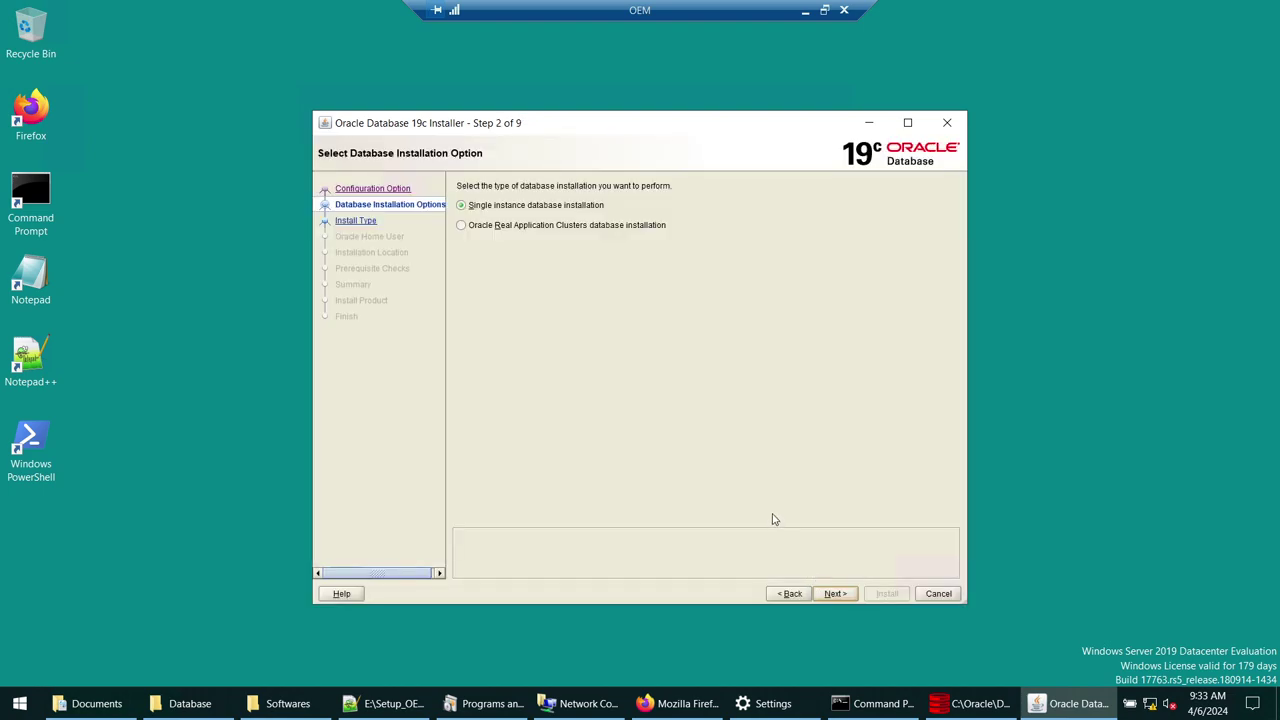
click(933, 598)
click(658, 404)
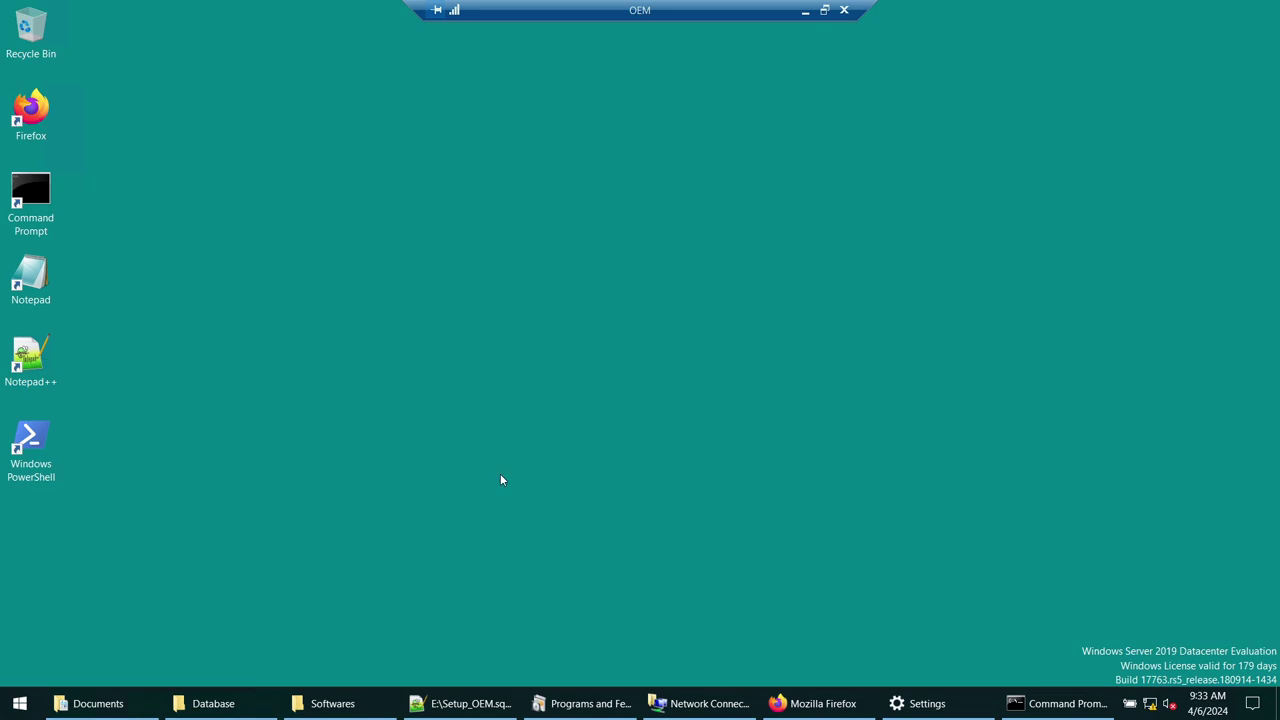
click(488, 703)
scroll(465, 369, down, 2)
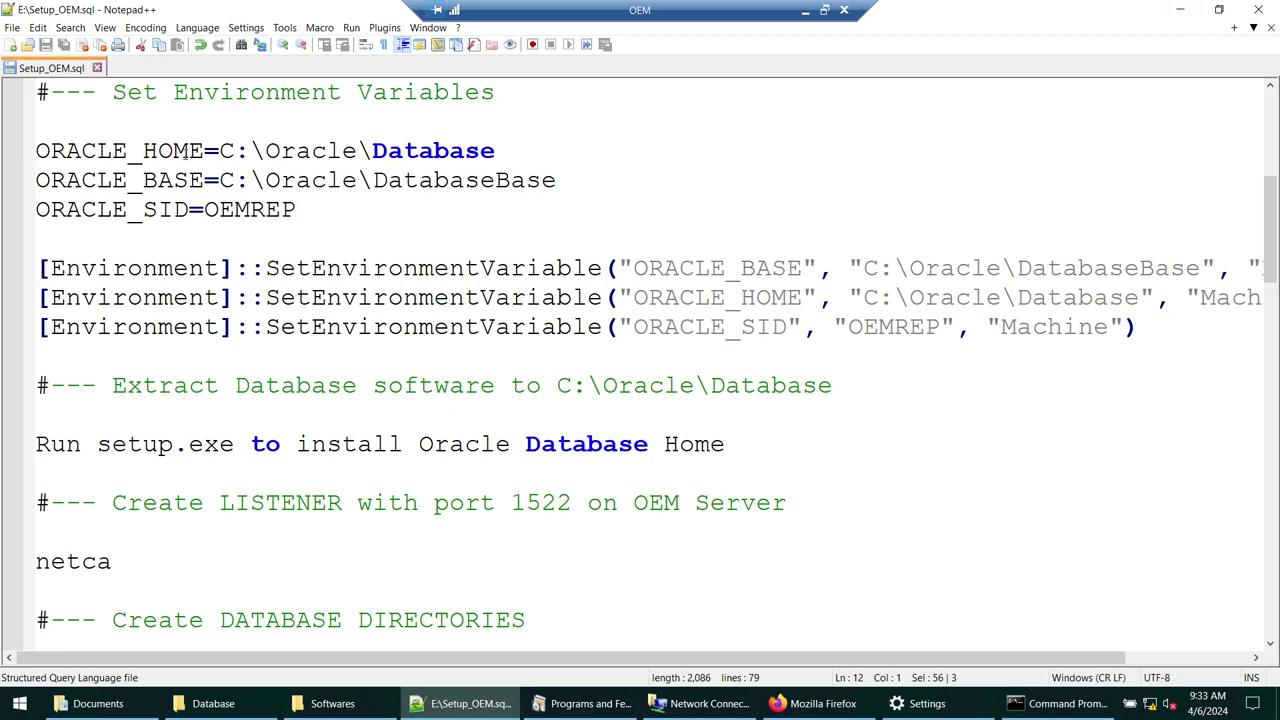
double_click(187, 157)
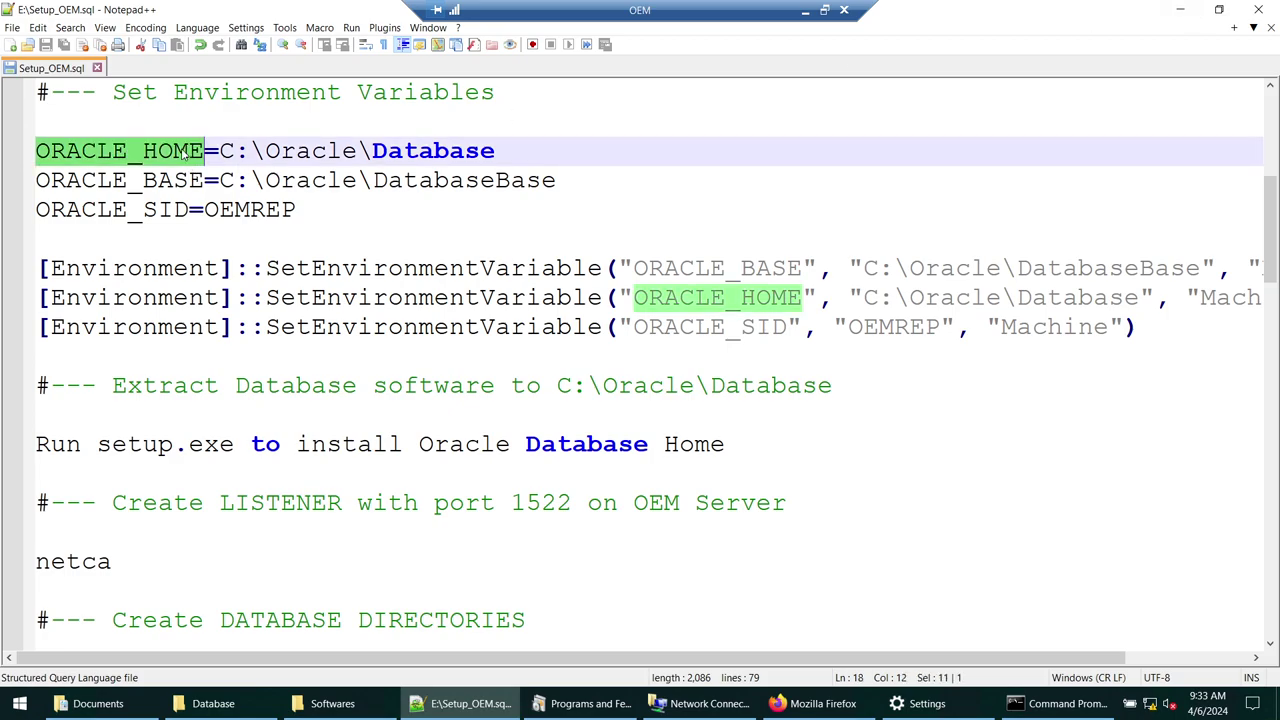
double_click(180, 185)
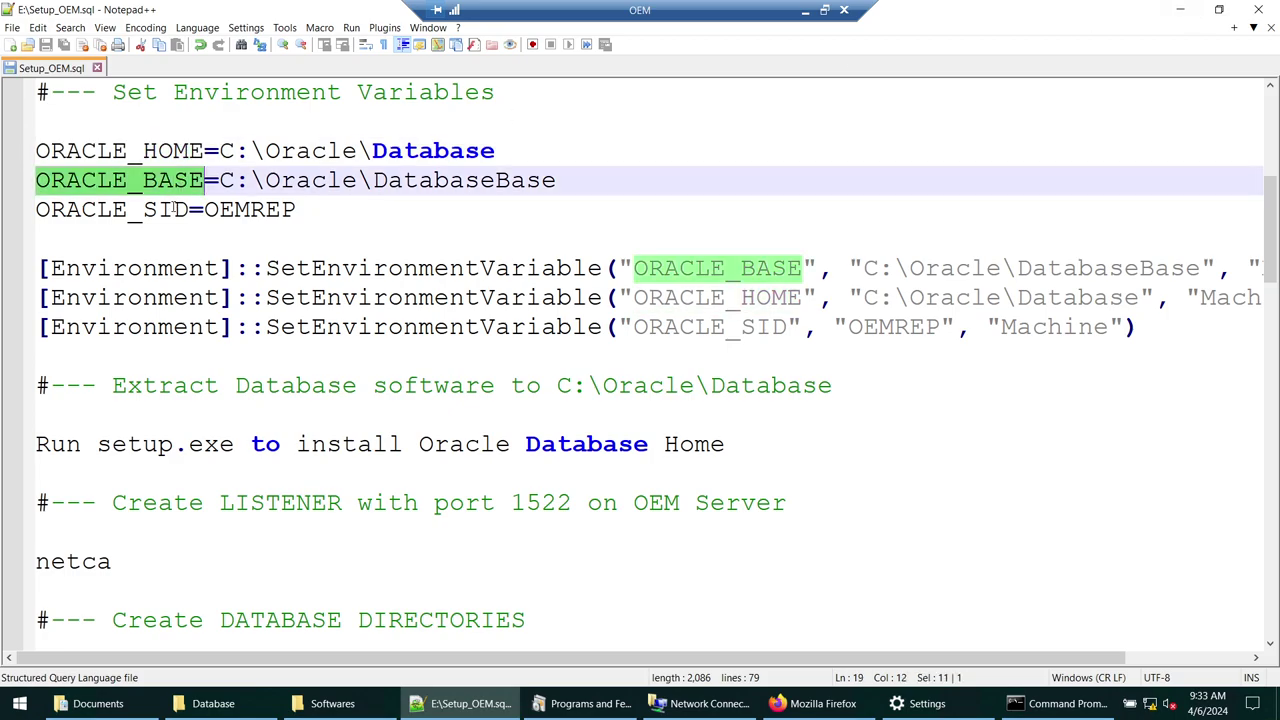
double_click(174, 208)
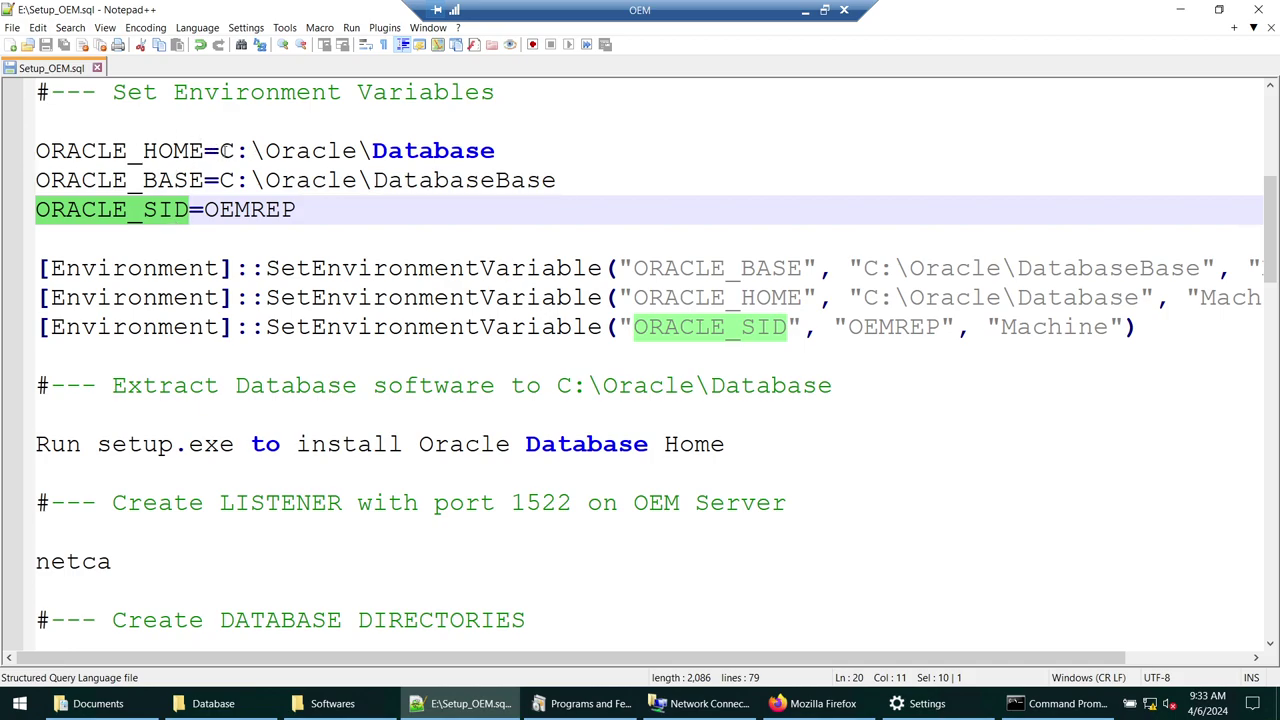
click(1181, 10)
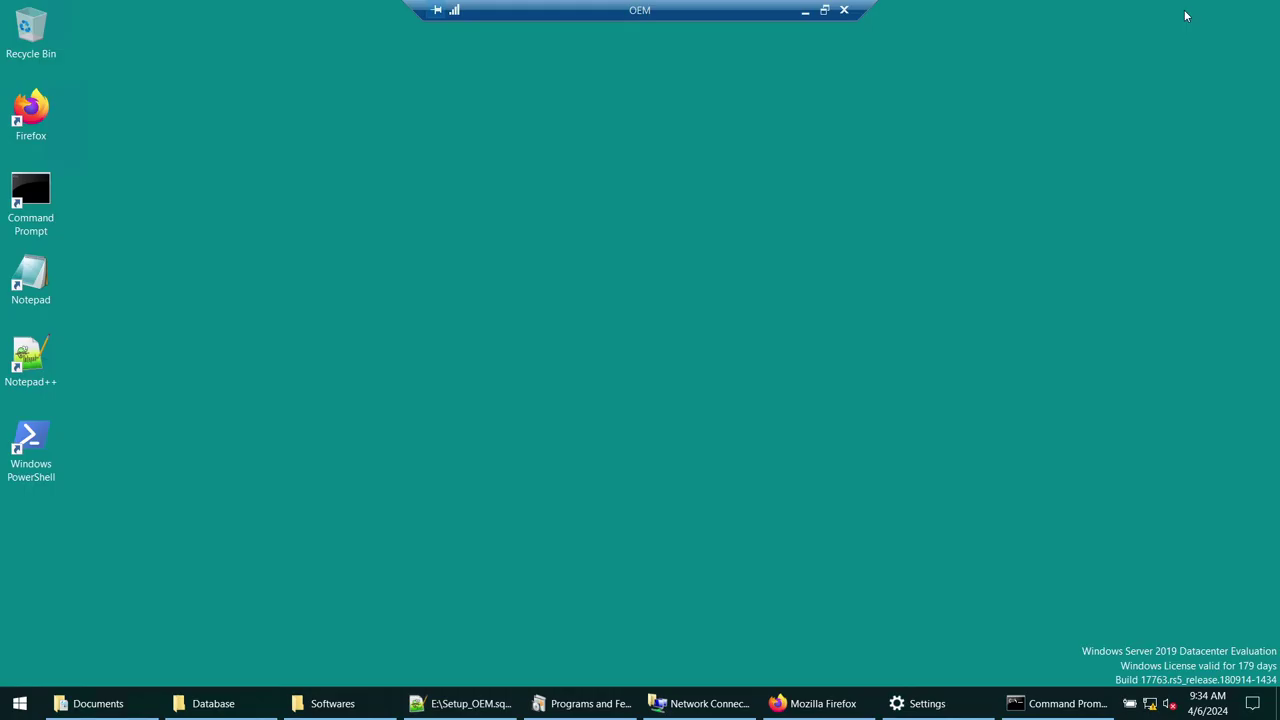
- Open Edit the system environment variables and start a new system variable
click(20, 703)
text(edit)
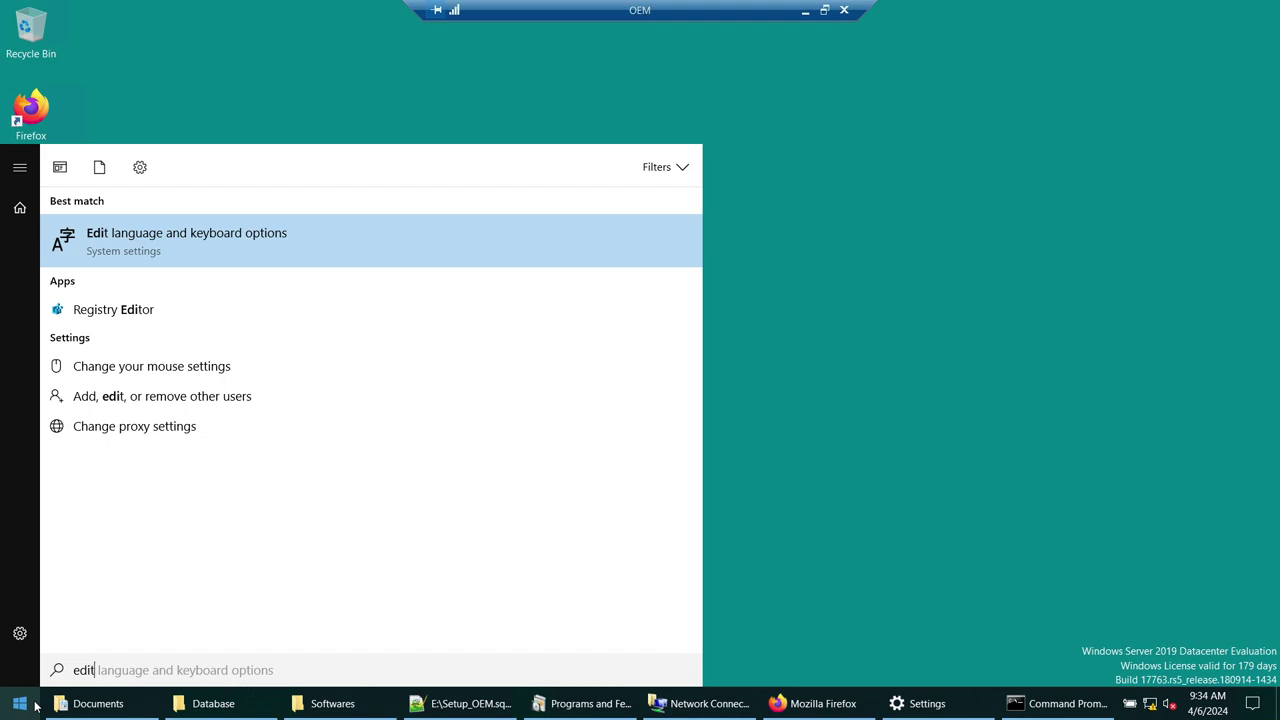
key(Down)
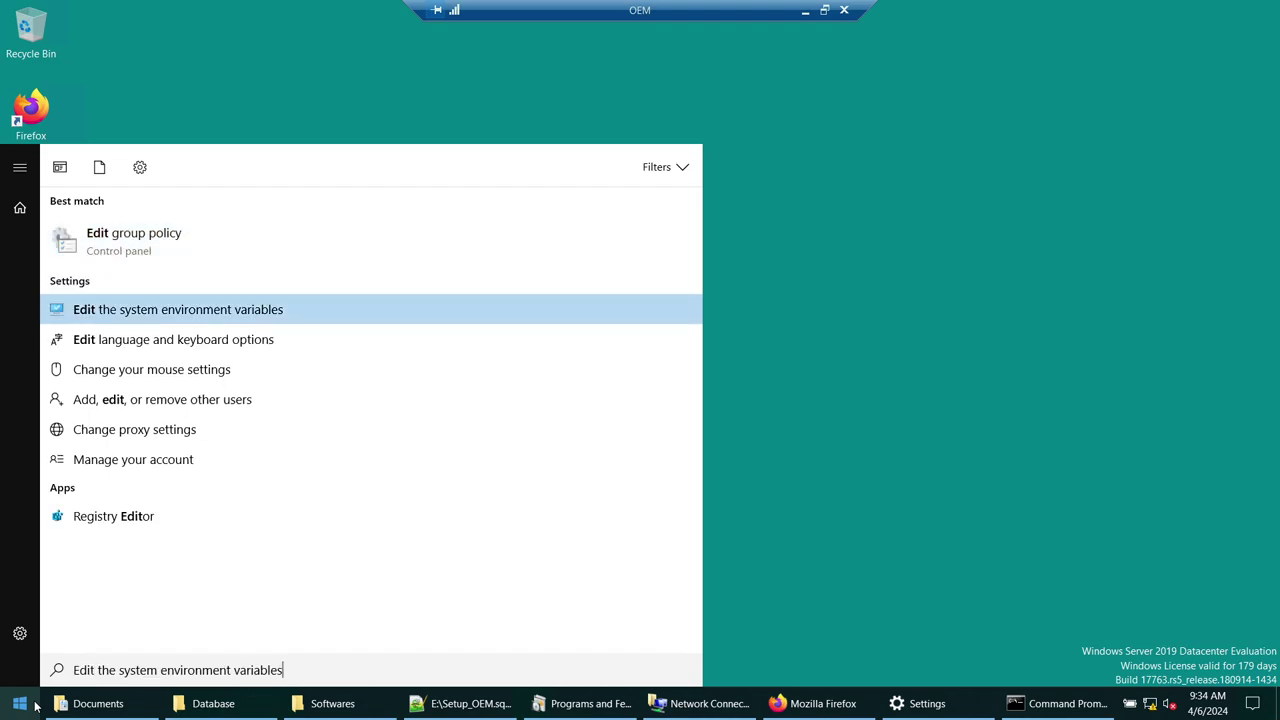
key(Return)
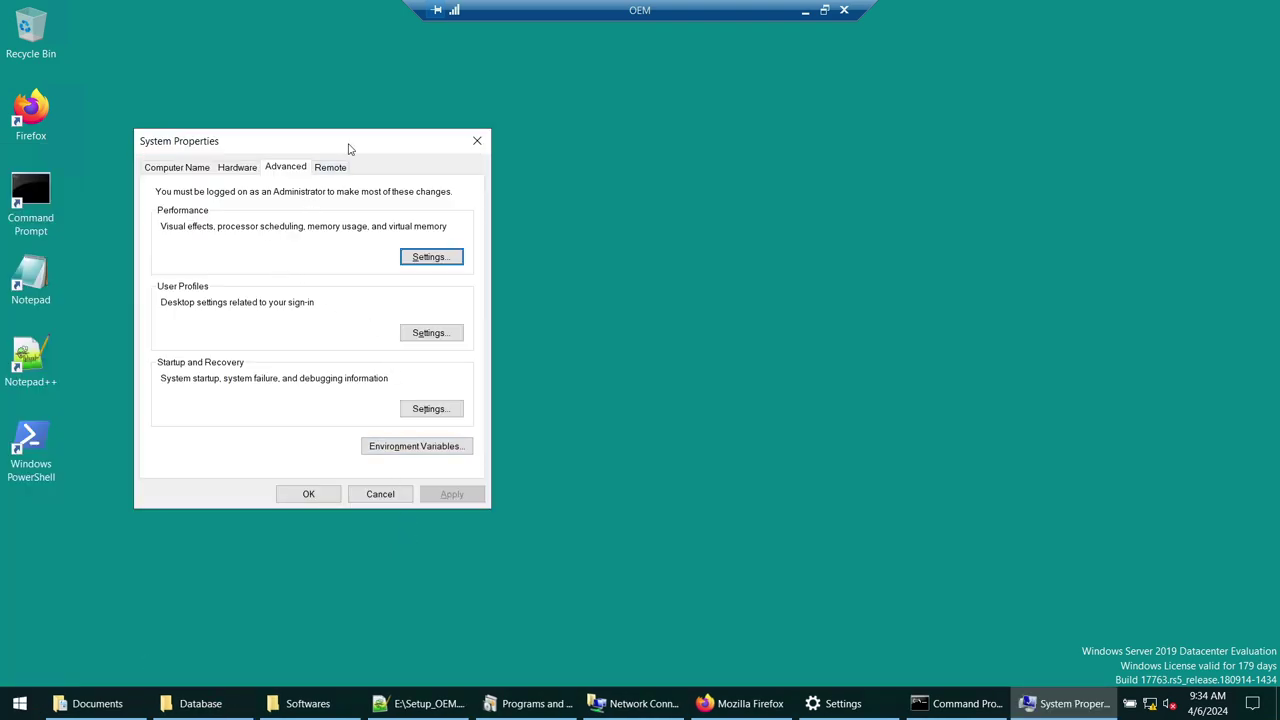
drag(351, 149, 742, 150)
click(800, 446)
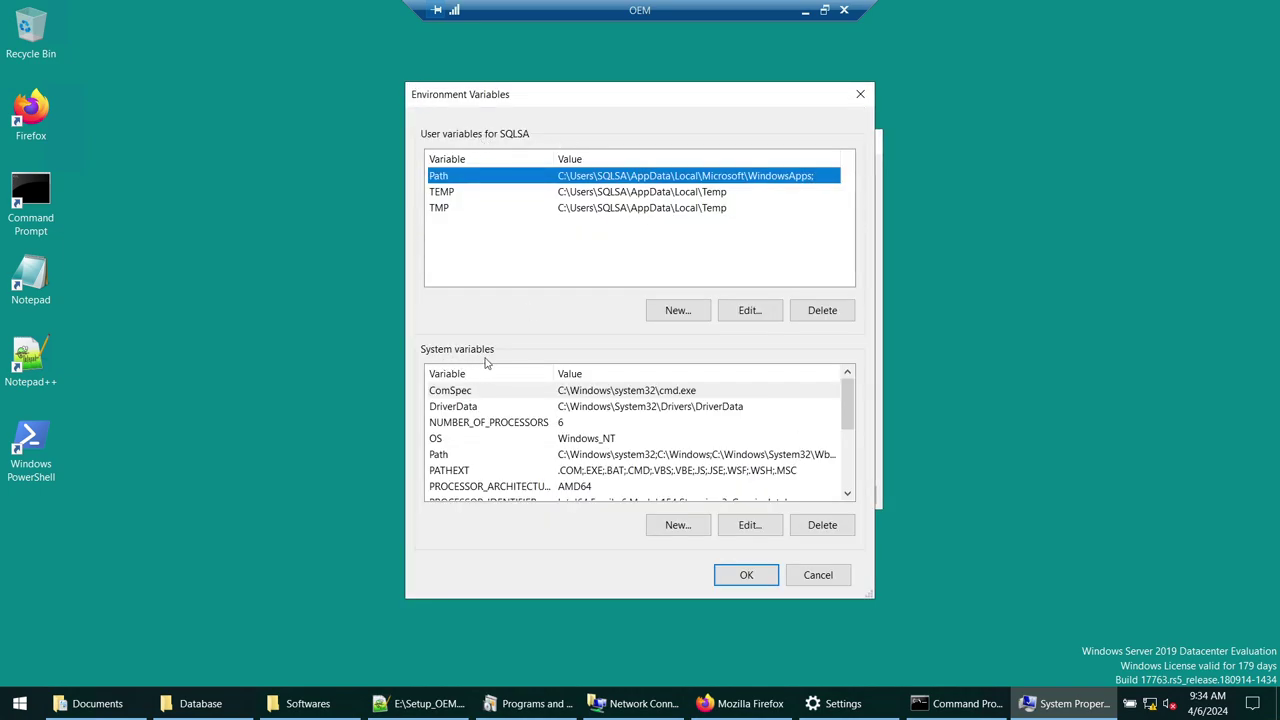
click(676, 533)
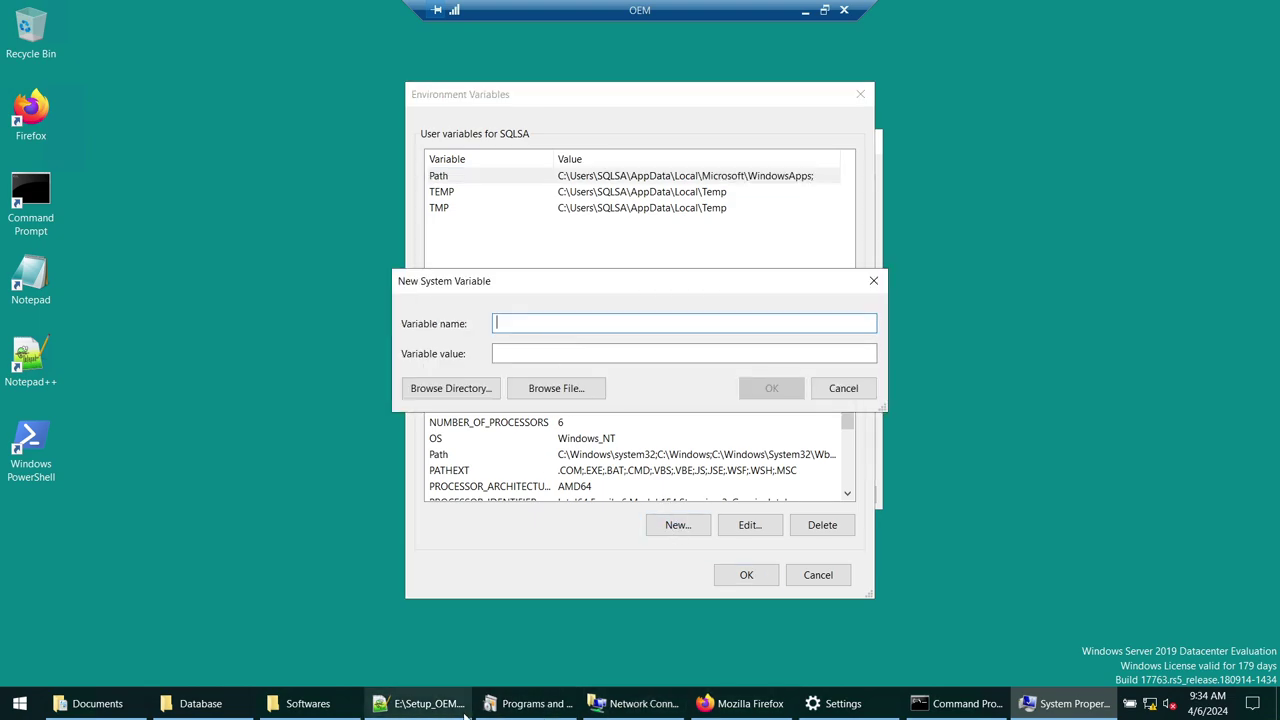
- Create system variable ORACLE_HOME = C:\Oracle\Database, copying both values from the Setup_OEM.sql notes
click(420, 703)
double_click(205, 150)
key(ctrl+c)
click(1180, 9)
key(ctrl+v)
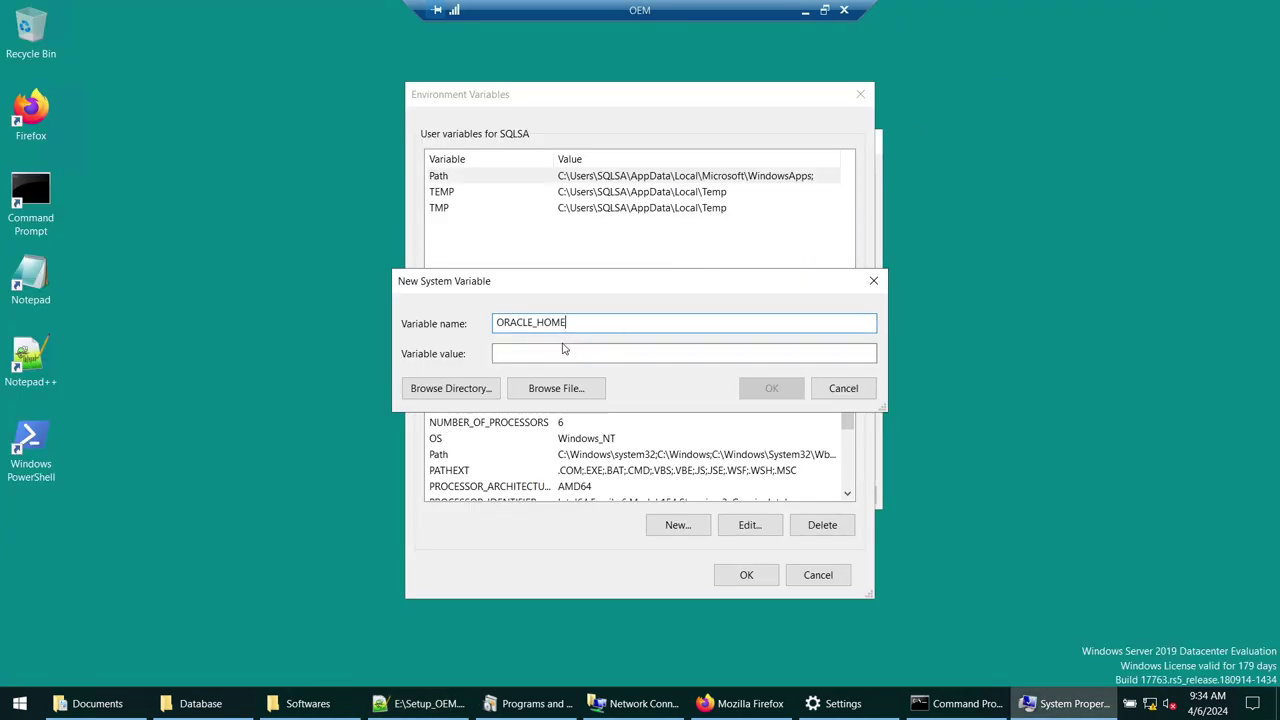
click(420, 703)
drag(222, 151, 496, 151)
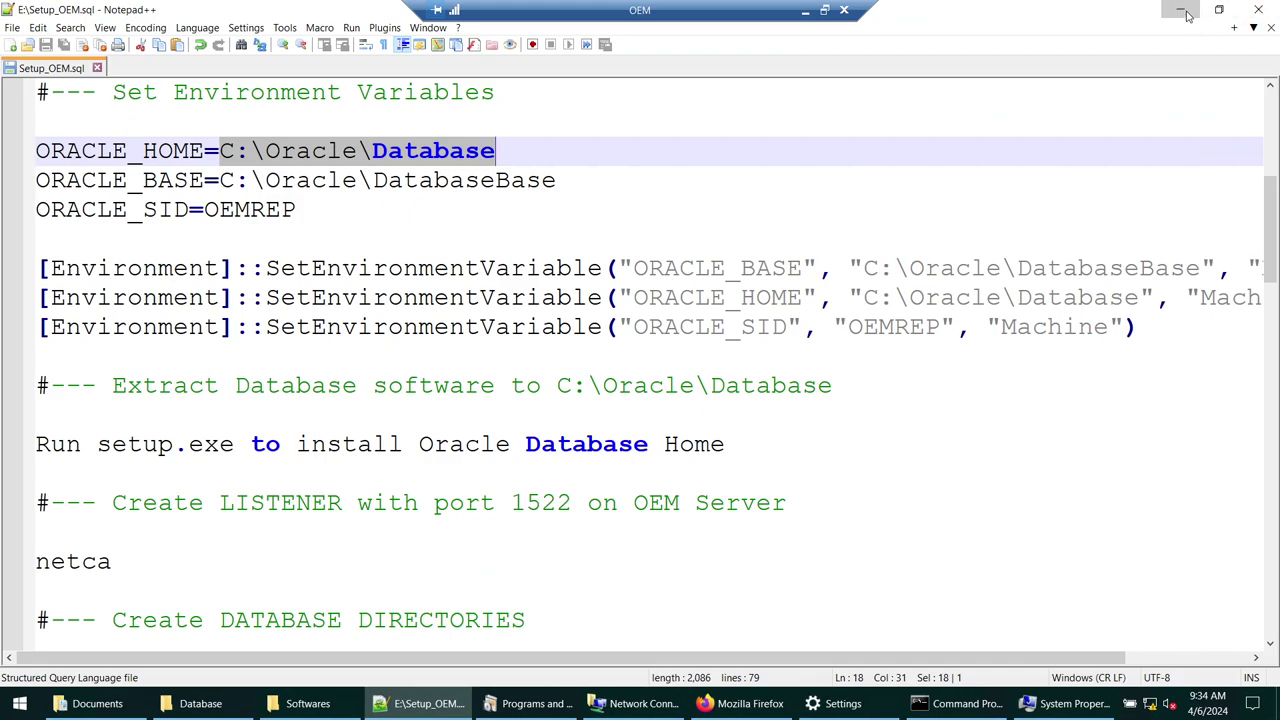
click(1181, 10)
click(589, 353)
key(ctrl+v)
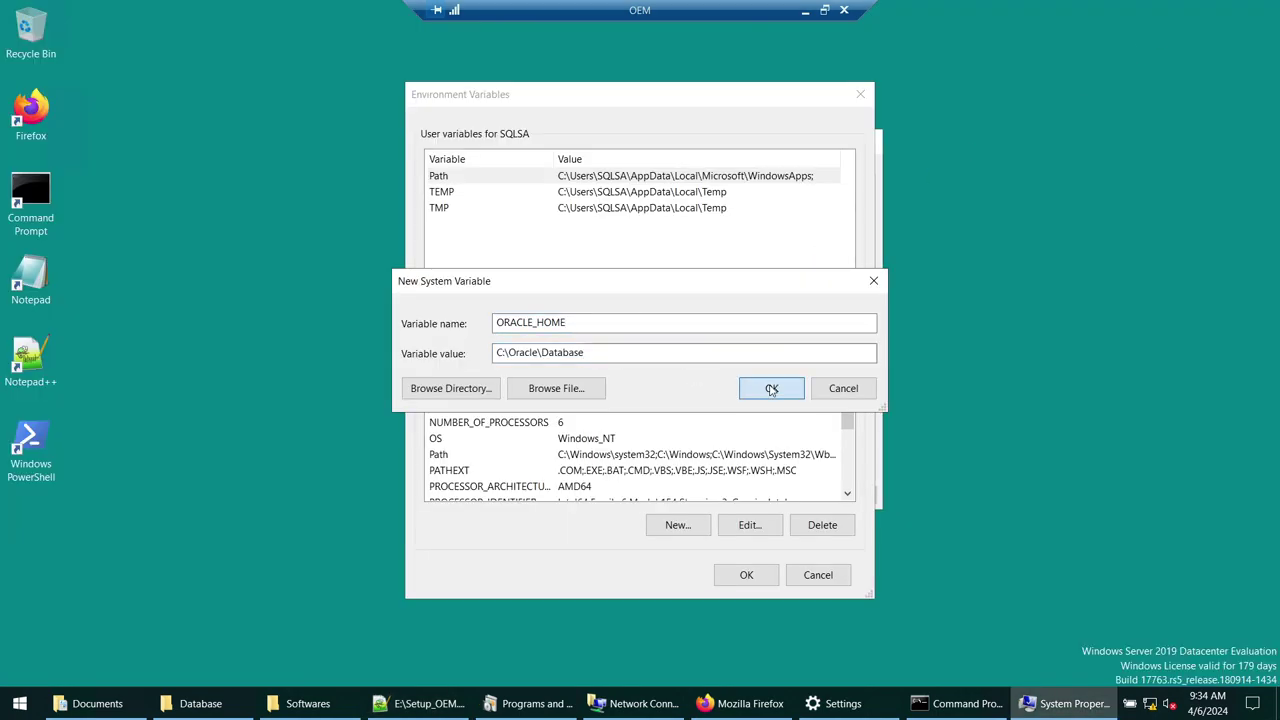
click(771, 389)
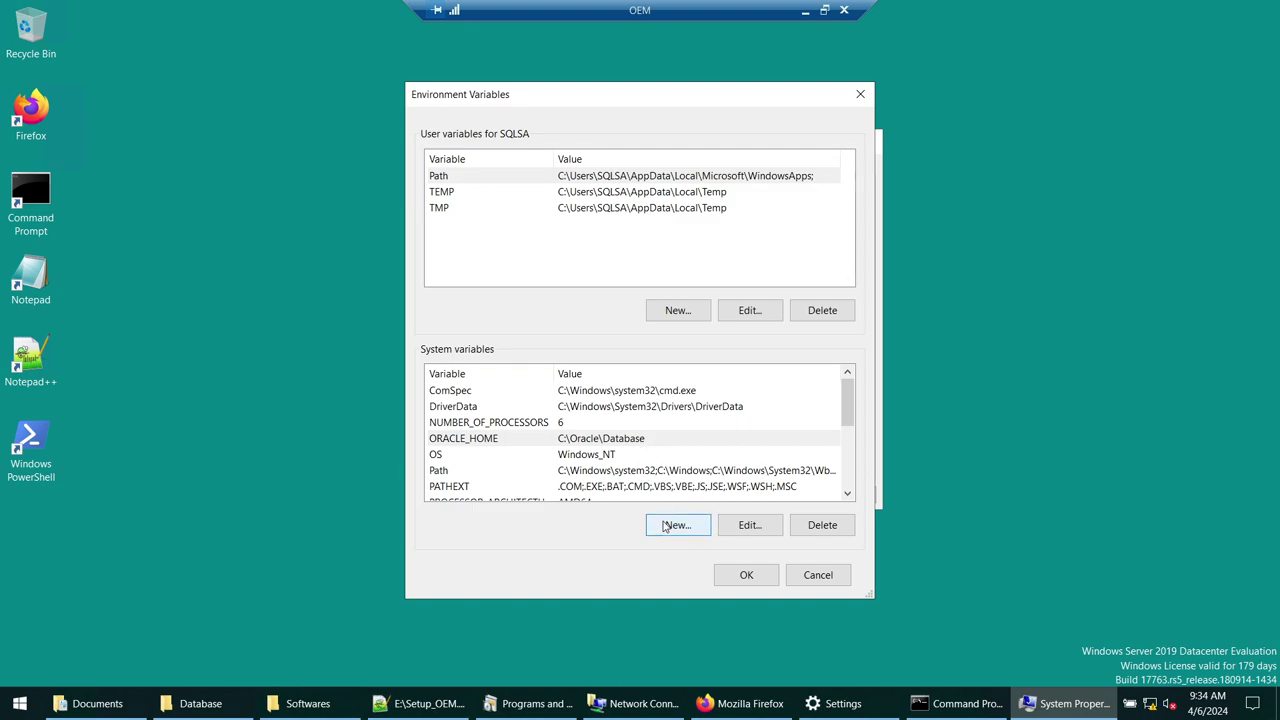
- Select the three SetEnvironmentVariable lines in the Setup_OEM.sql notes
click(420, 703)
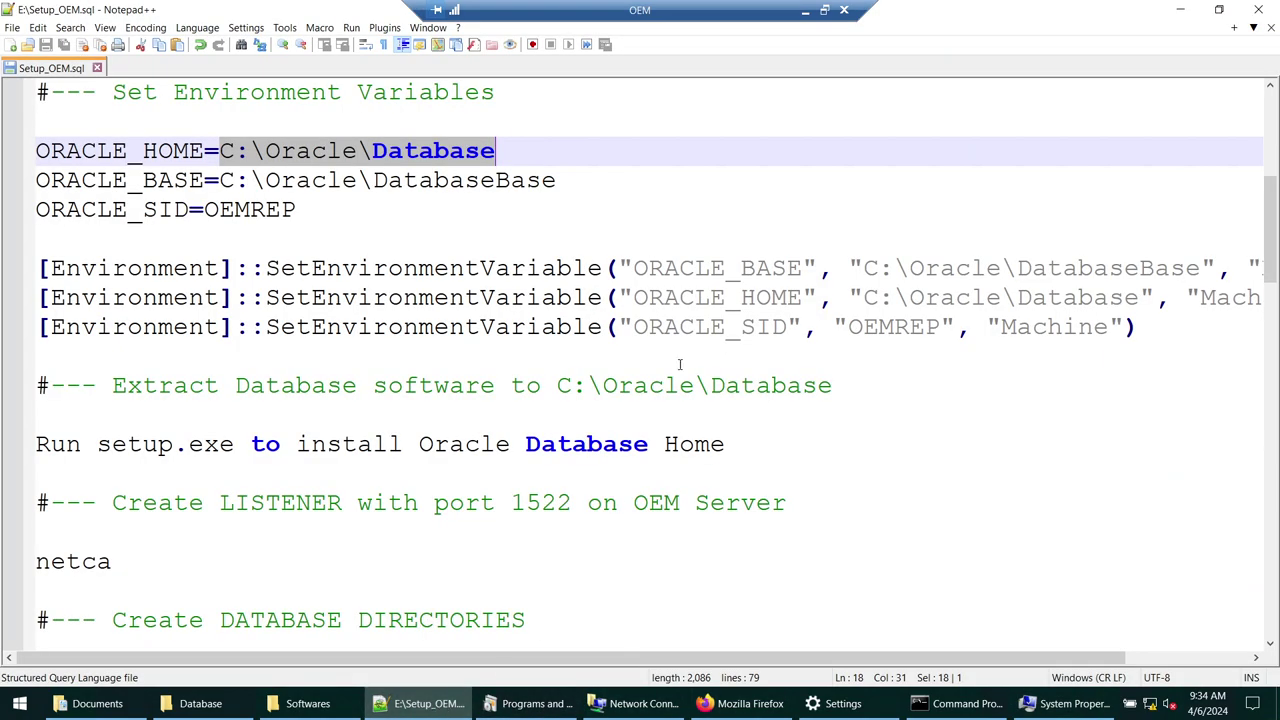
scroll(573, 255, down, 2)
drag(1022, 284, 36, 229)
- Copy the three SetEnvironmentVariable commands from the setup notes
right_click(78, 240)
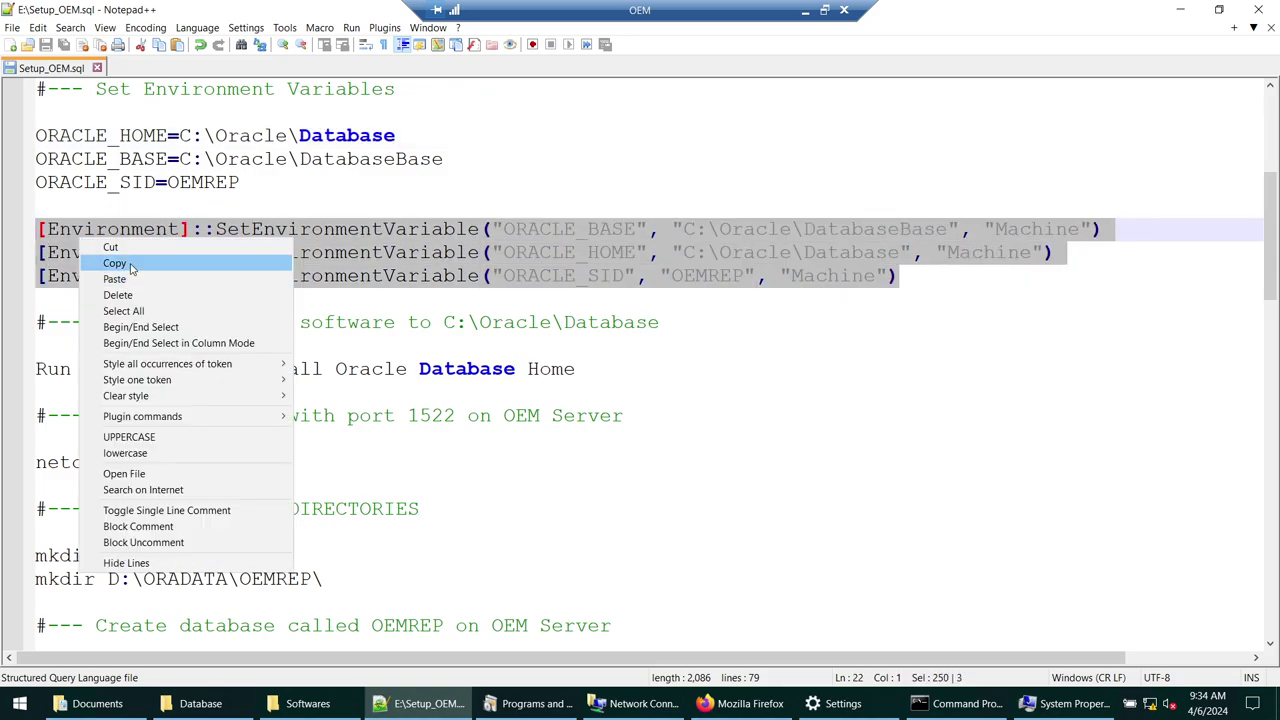
click(122, 266)
click(1180, 9)
click(5, 692)
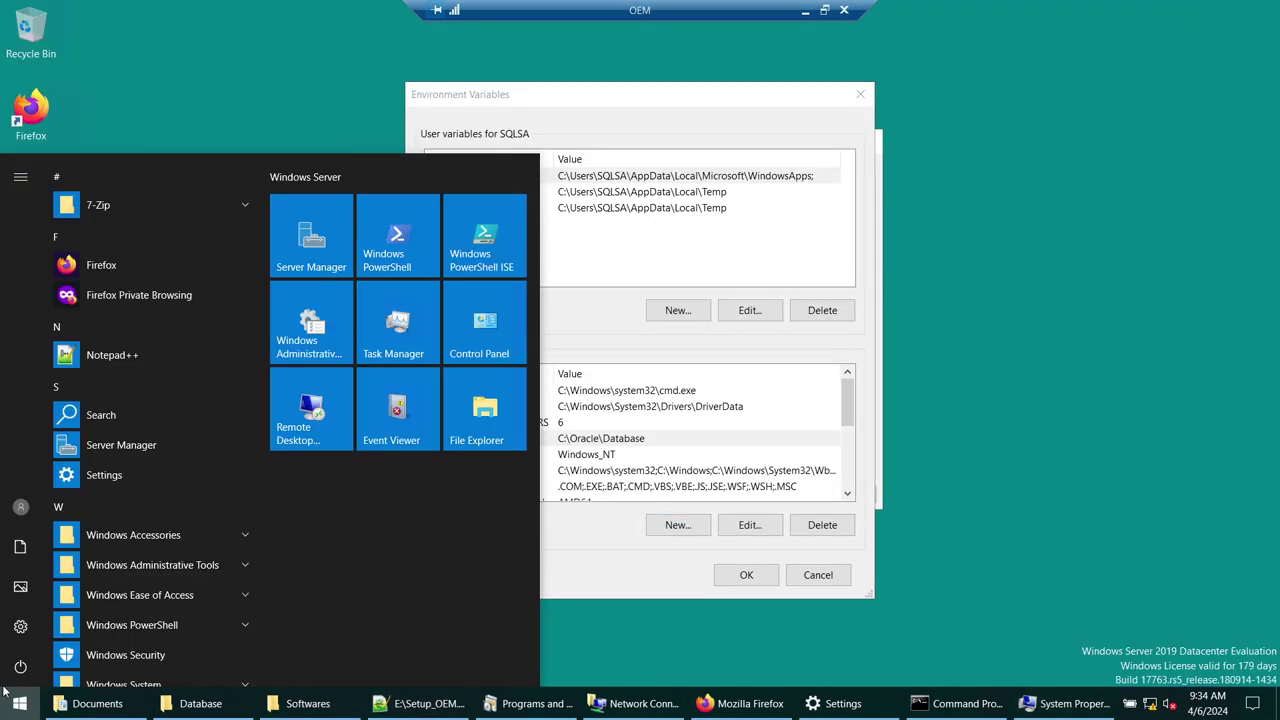
click(234, 86)
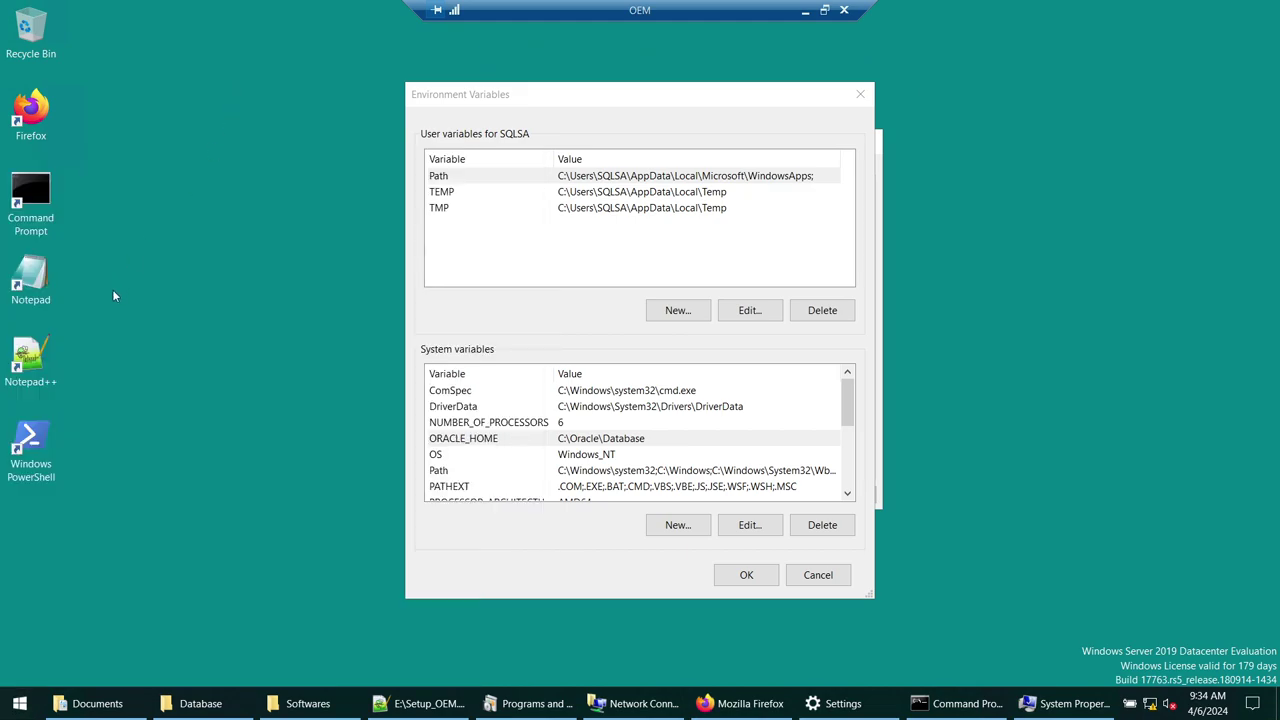
- Run the three Machine-scope SetEnvironmentVariable commands in an elevated Windows PowerShell
right_click(44, 462)
click(100, 186)
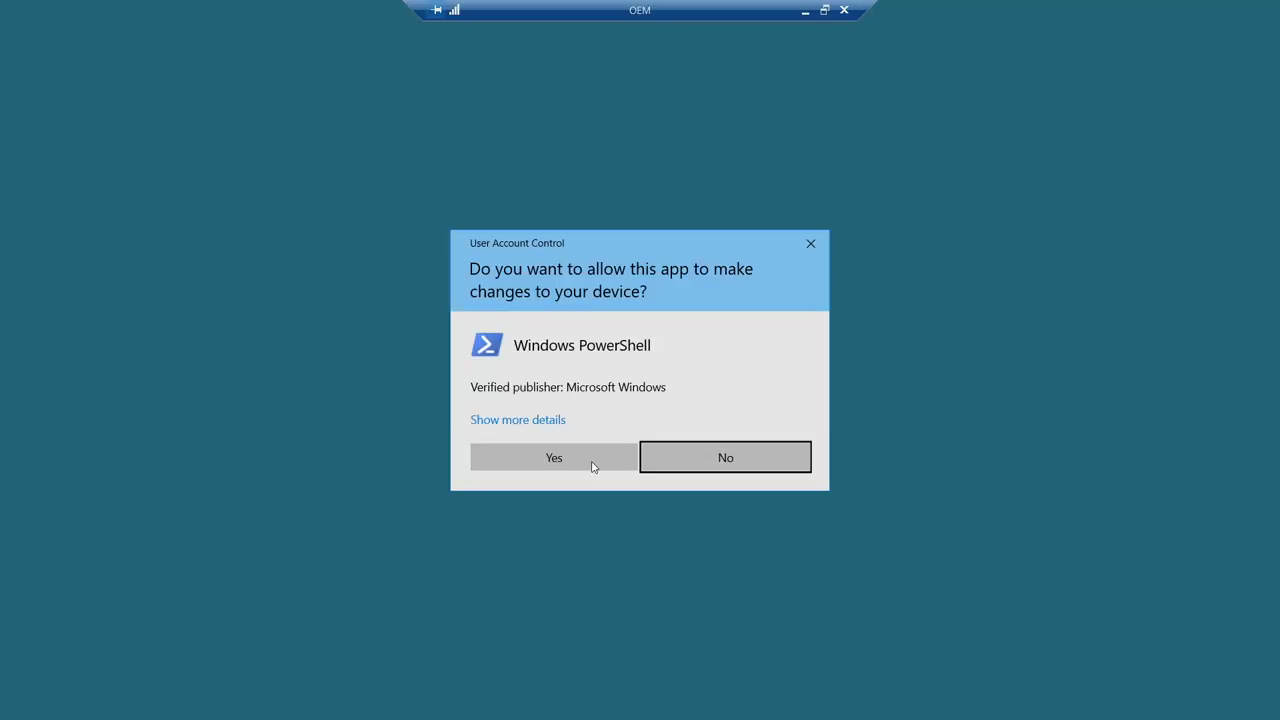
click(603, 466)
drag(640, 105, 578, 42)
right_click(560, 188)
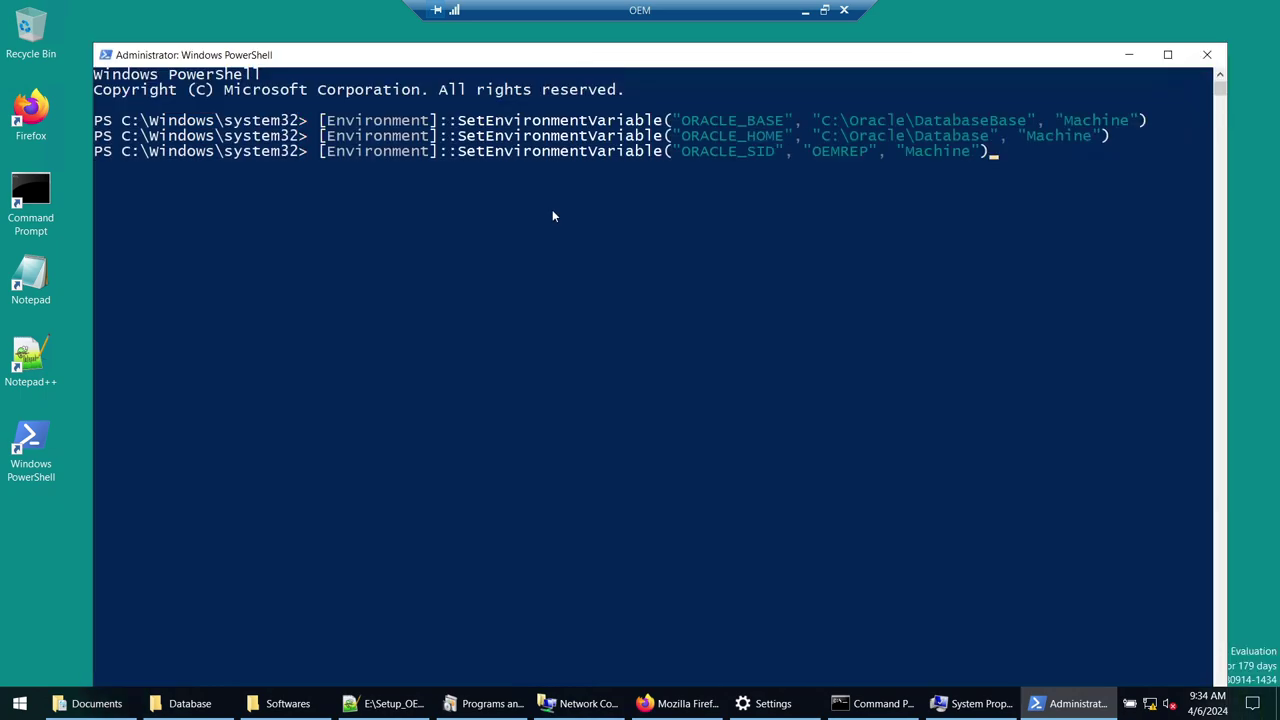
key(Return)
- Reopen Environment Variables to confirm ORACLE_BASE, ORACLE_HOME and ORACLE_SID, then close System Properties
click(1128, 54)
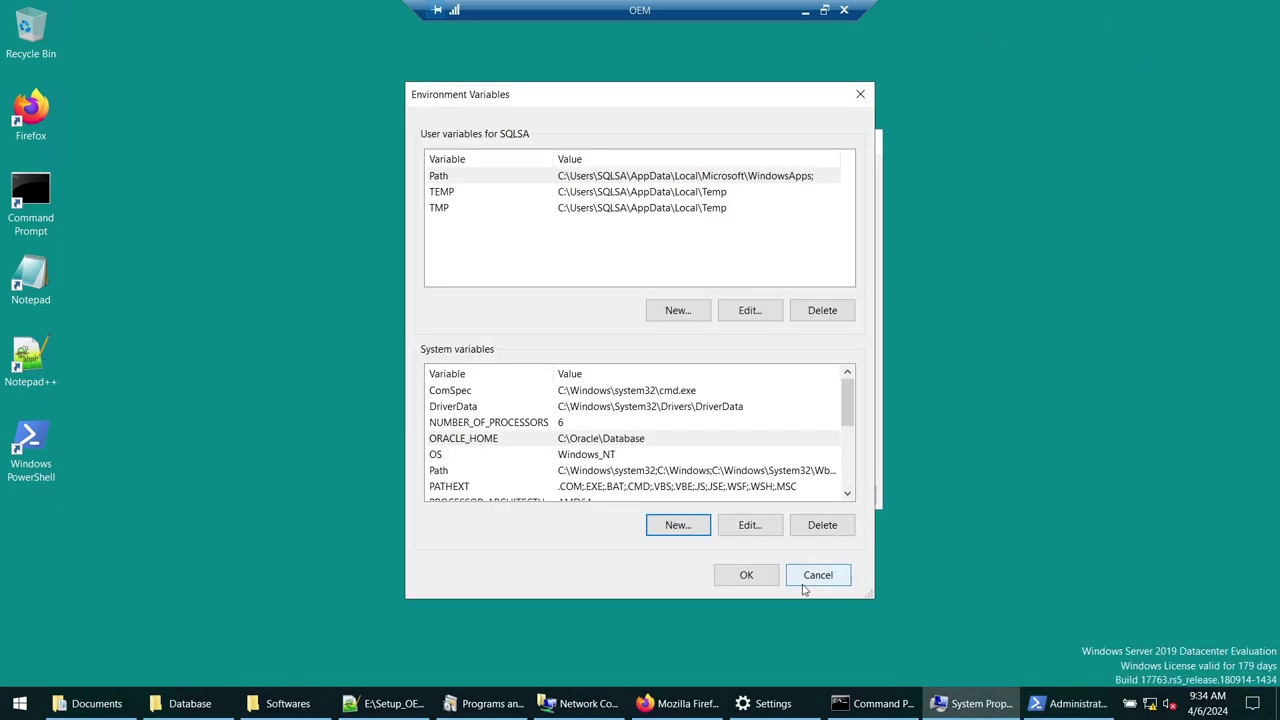
click(808, 580)
click(808, 447)
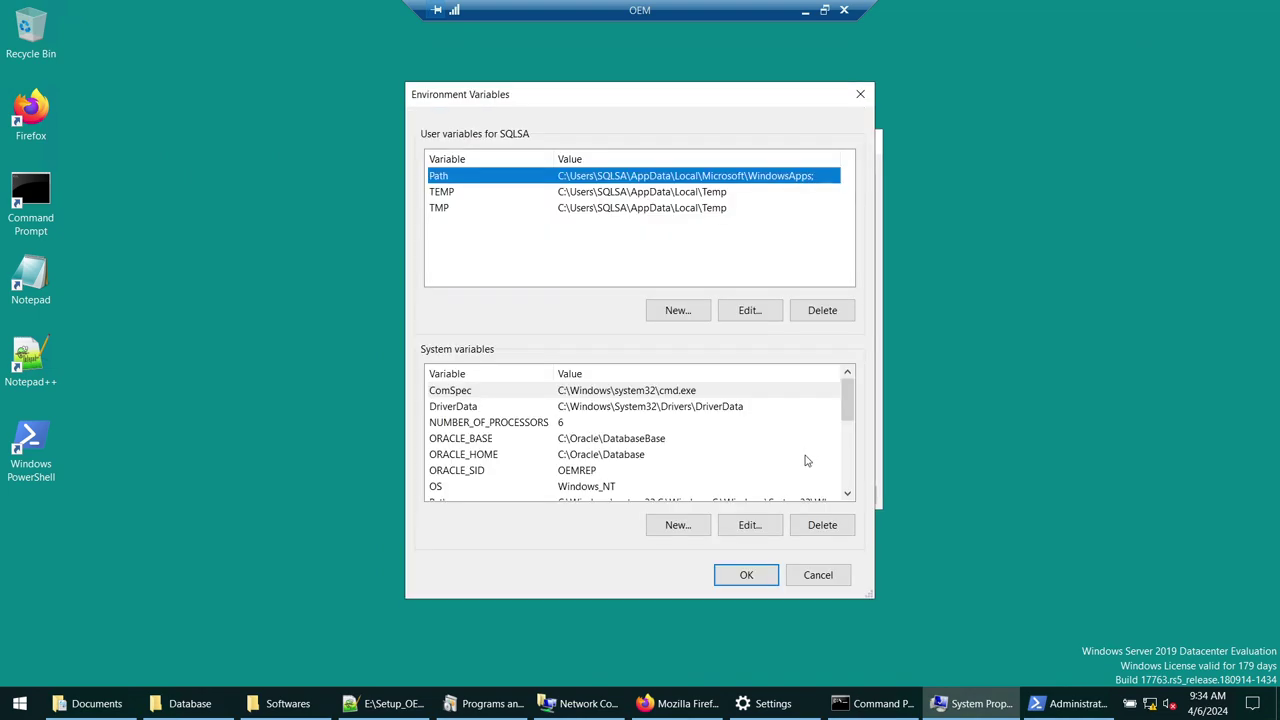
scroll(552, 427, down, 1)
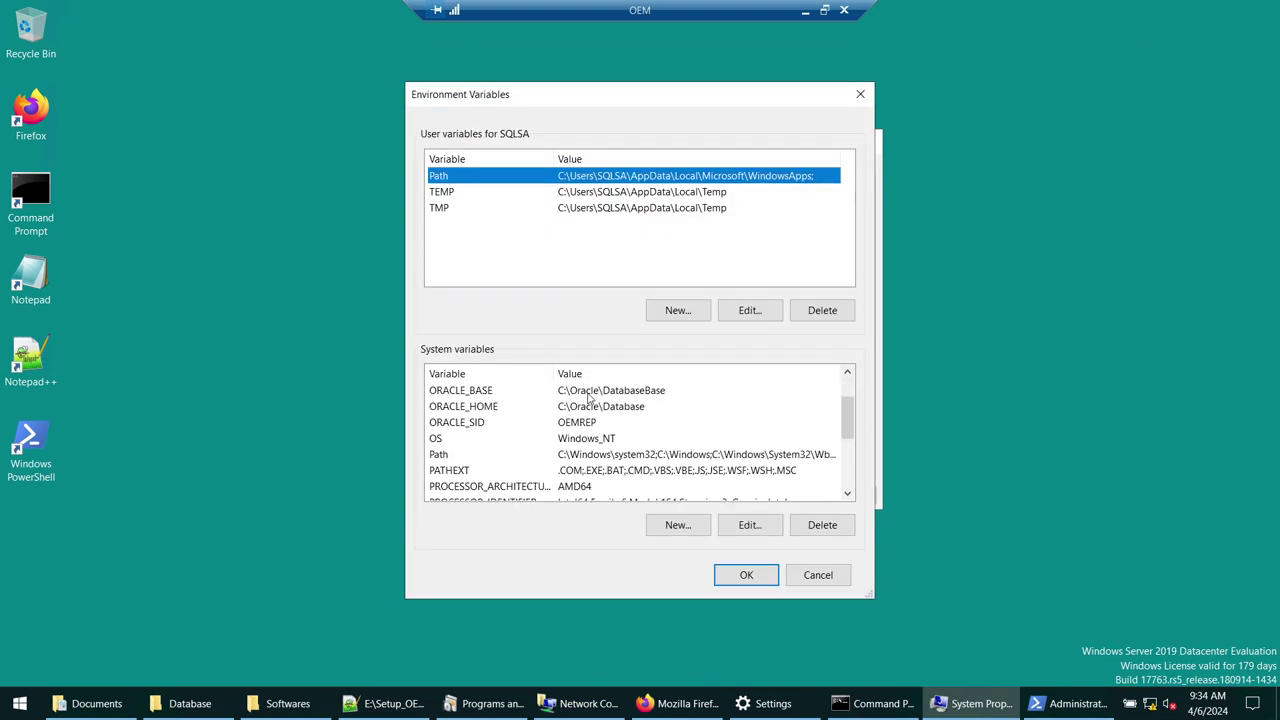
click(586, 394)
click(584, 412)
click(548, 424)
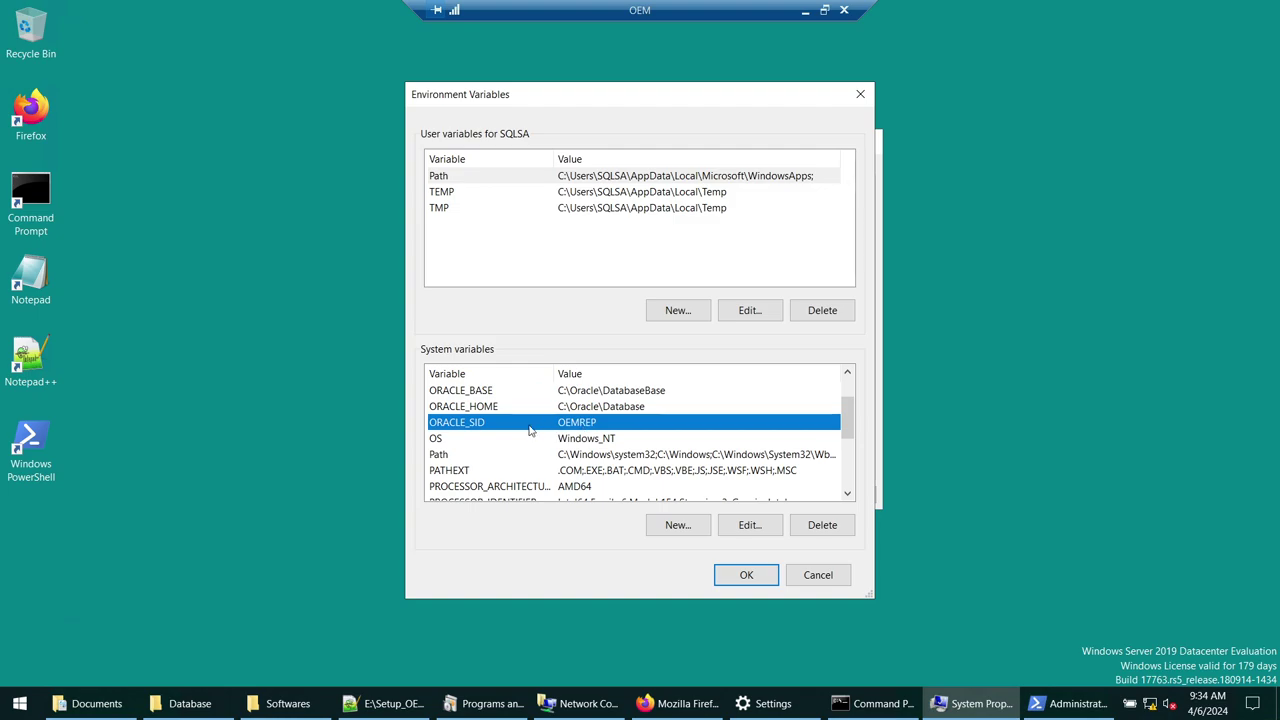
click(859, 93)
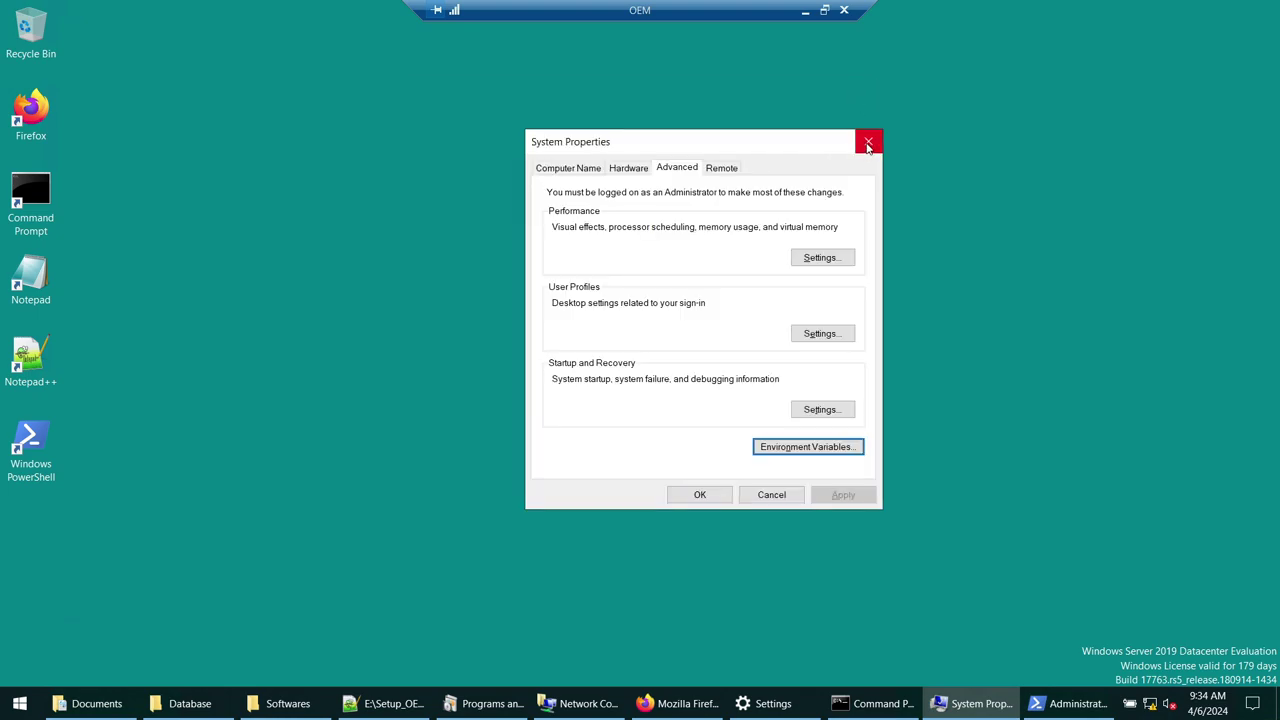
click(868, 142)
click(16, 705)
- Open a new Command Prompt and copy the ORACLE_HOME variable name from the Notepad++ notes
text(com)
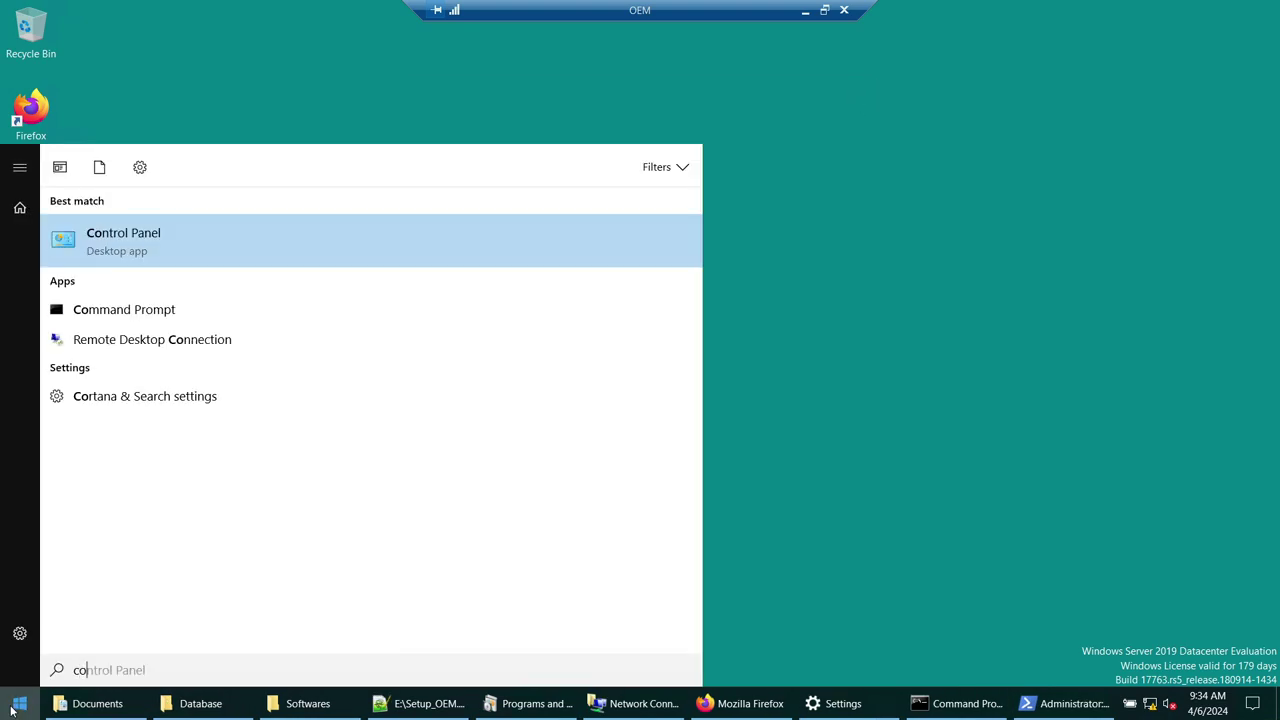
key(Return)
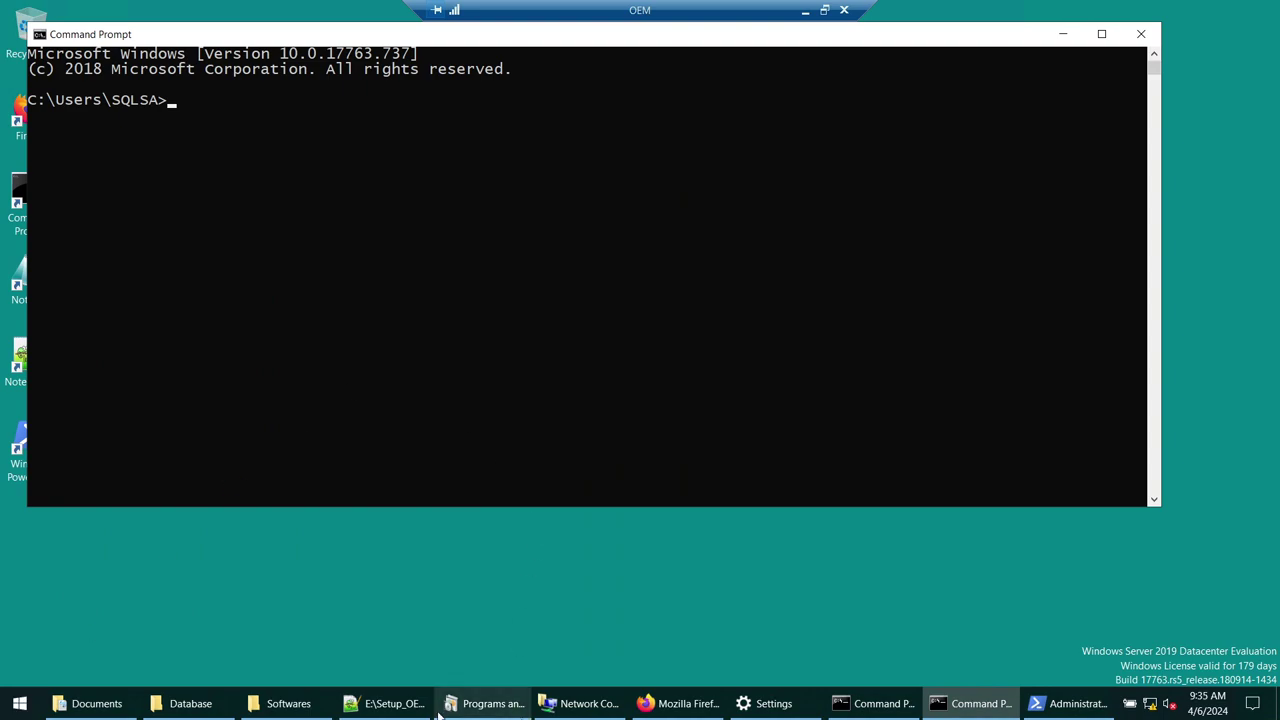
click(387, 703)
click(174, 136)
drag(168, 136, 99, 119)
drag(202, 186, 168, 136)
click(1180, 9)
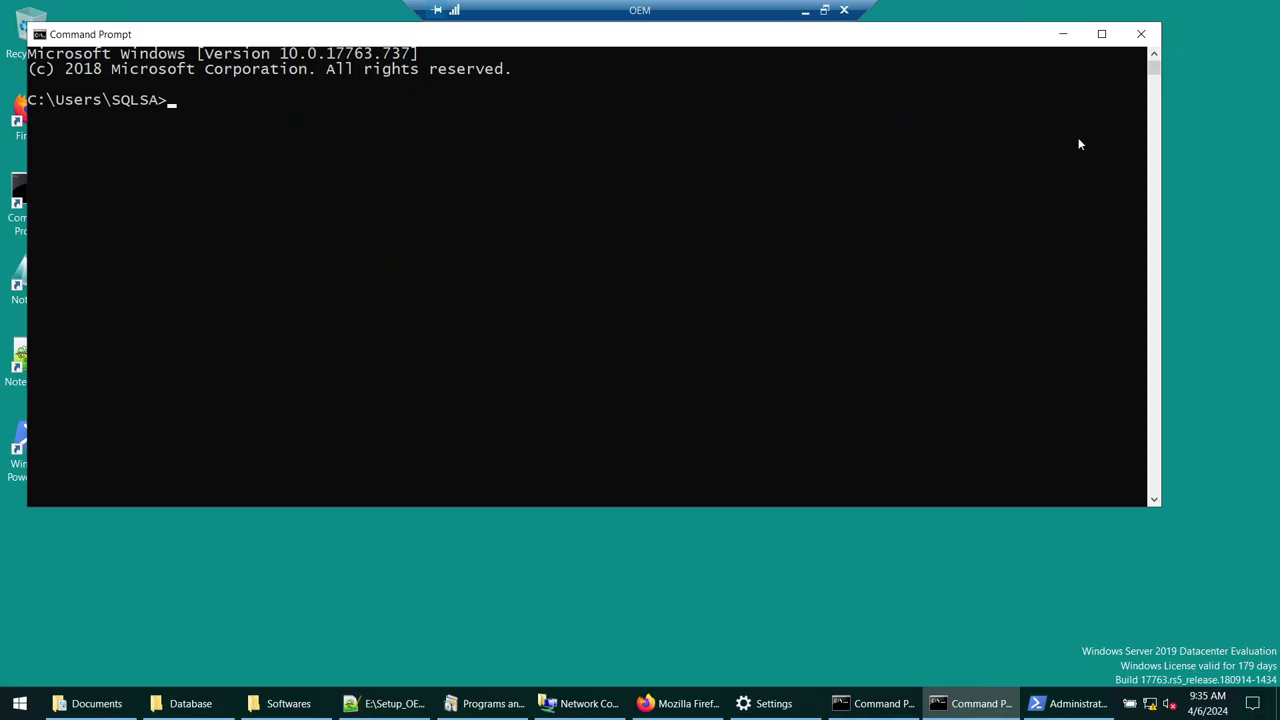
- Echo %ORACLE_HOME% and %ORACLE_BASE% to show C:\Oracle\Database and C:\Oracle\DatabaseBase
text(%)
key(ctrl+v)
text(%)
key(Return)
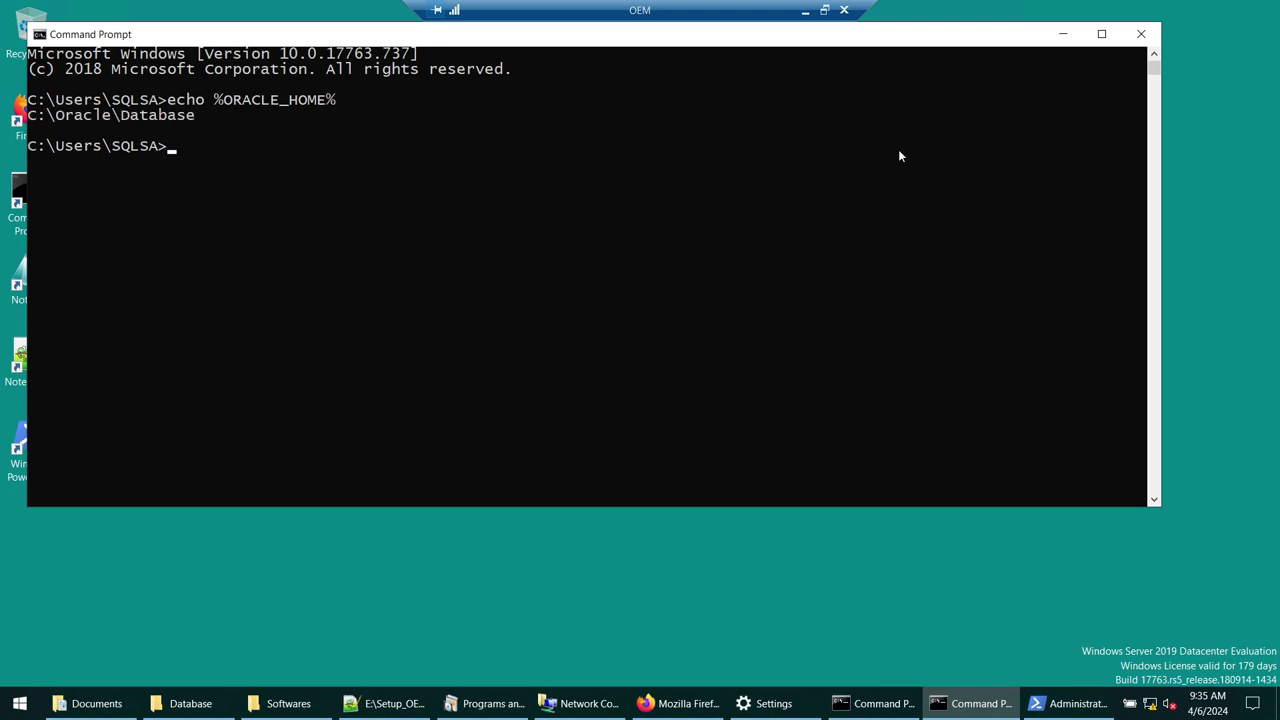
key(Up)
key(BackSpace)
key(BackSpace)
key(BackSpace)
key(BackSpace)
text(BASE)
key(Return)
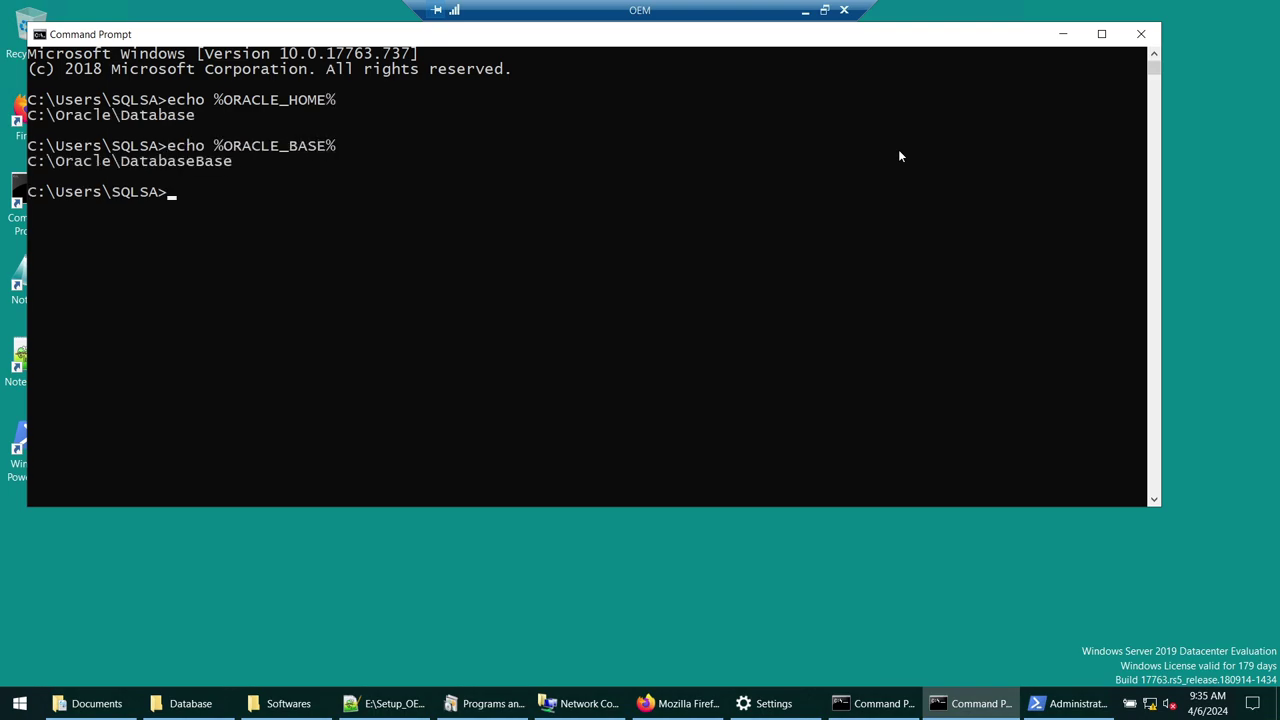
- Echo %ORACLE_SID% to confirm OEMREP, then minimize Command Prompt
key(Up)
key(BackSpace)
key(BackSpace)
key(BackSpace)
key(BackSpace)
text(SID)
key(Return)
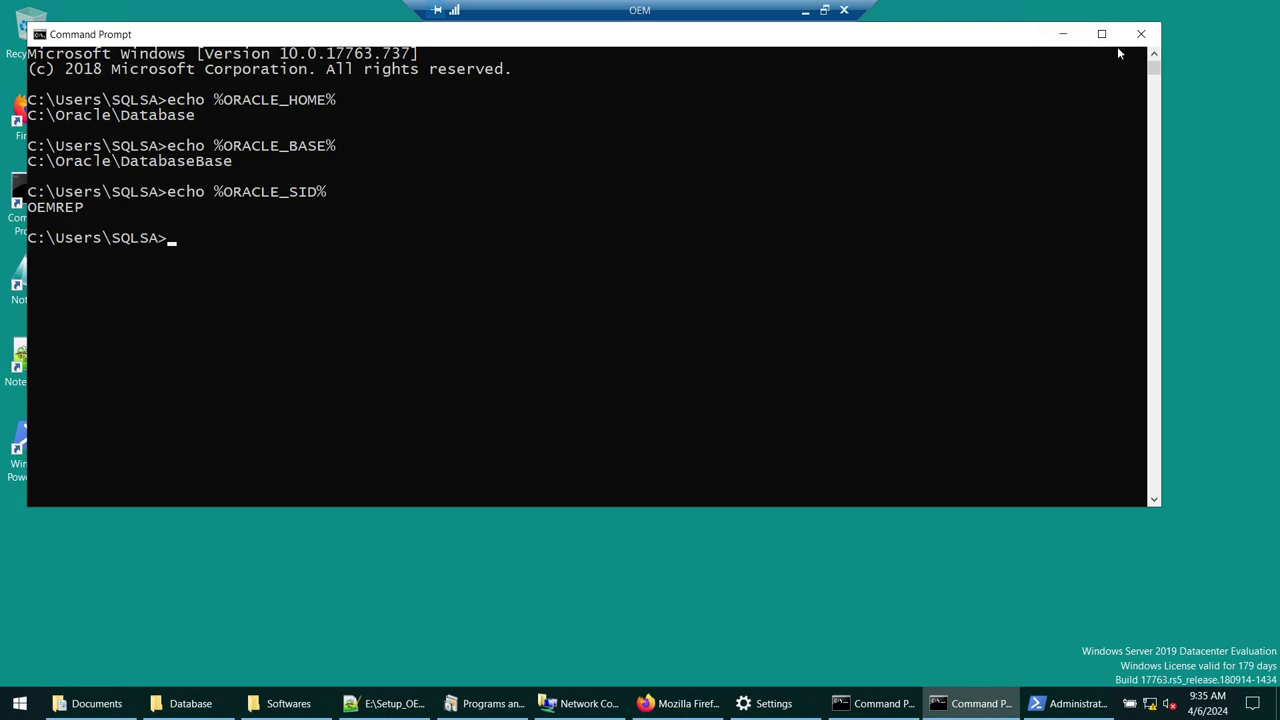
click(1060, 40)
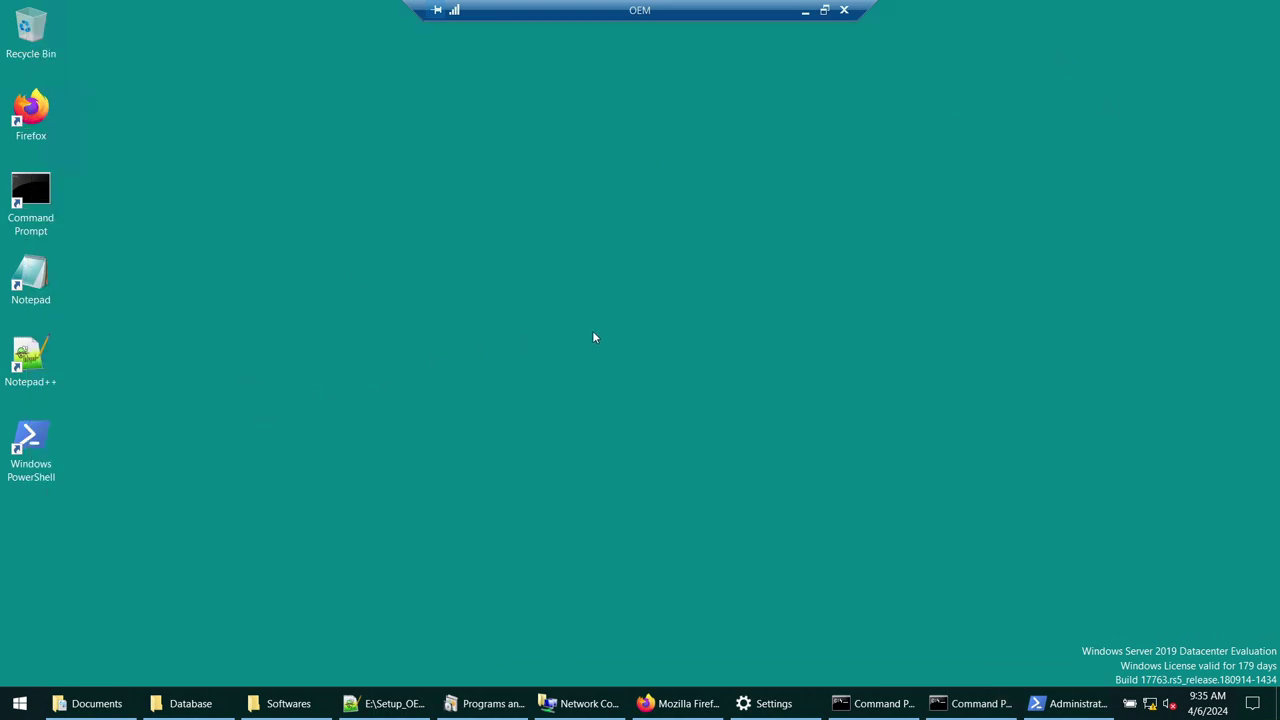
- Run setup from C:\Oracle\Database as administrator, approving UAC and minimizing its console
click(191, 703)
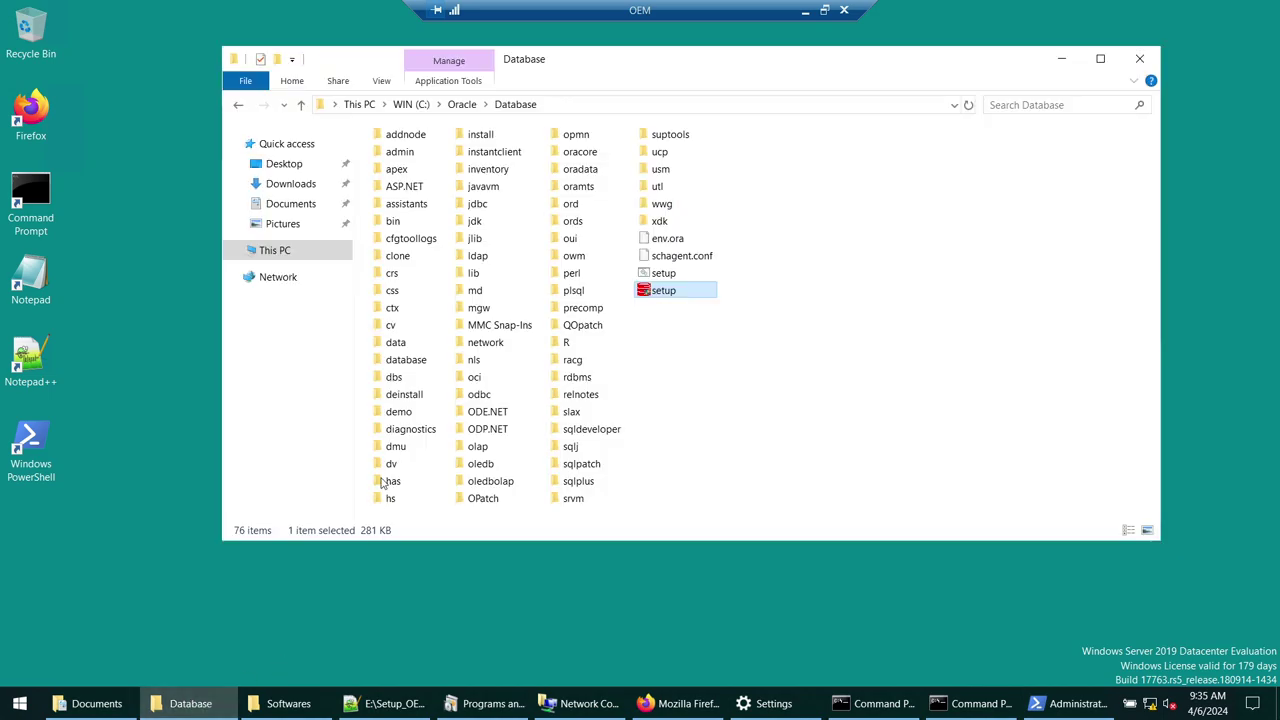
right_click(651, 292)
click(690, 327)
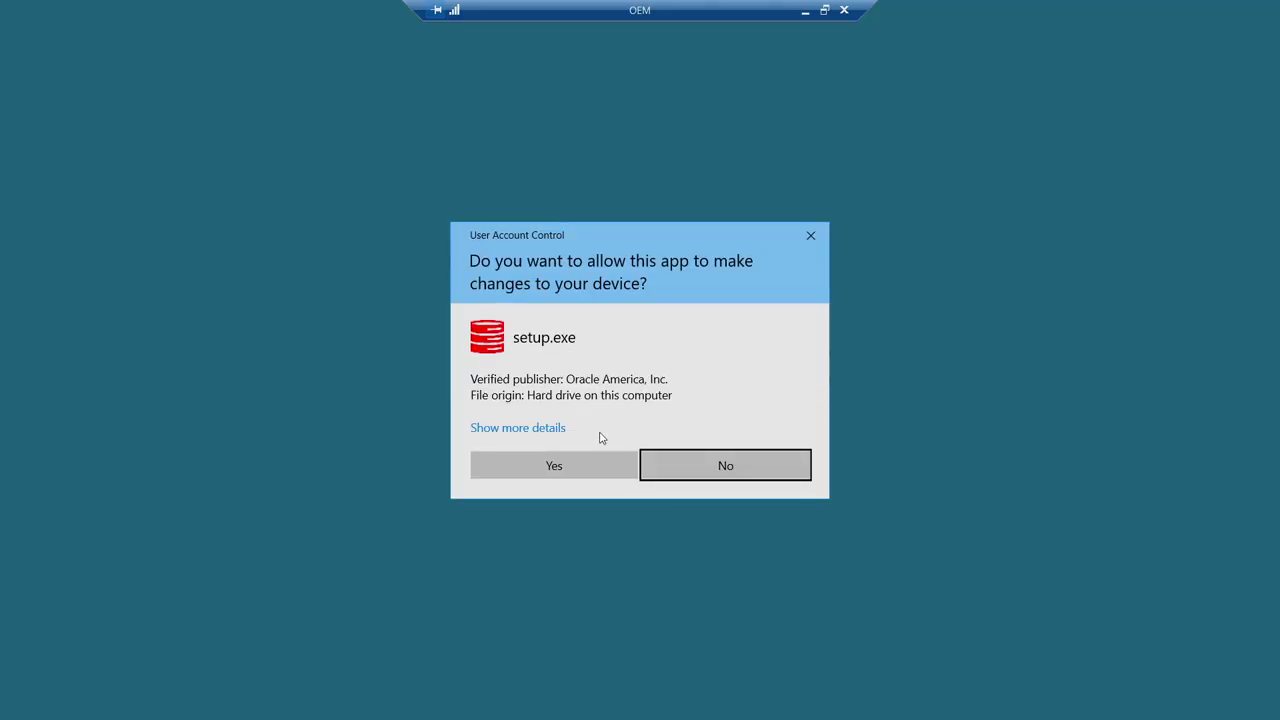
click(595, 465)
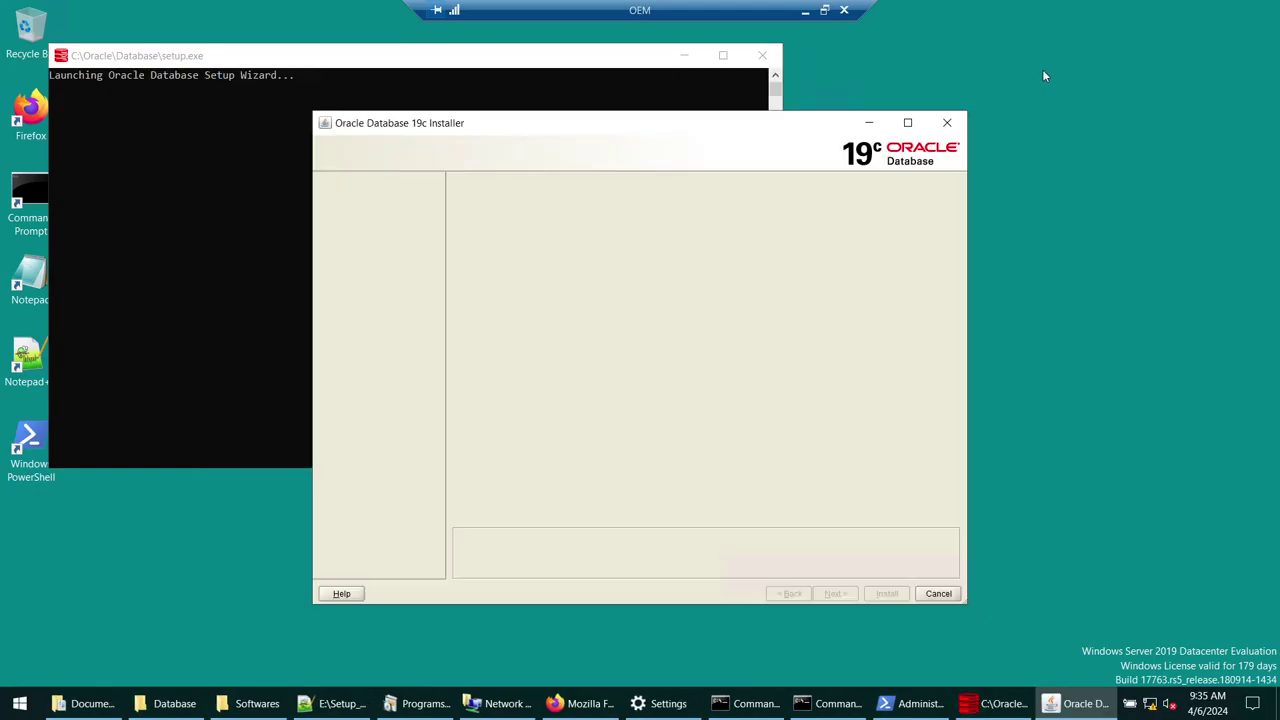
click(683, 55)
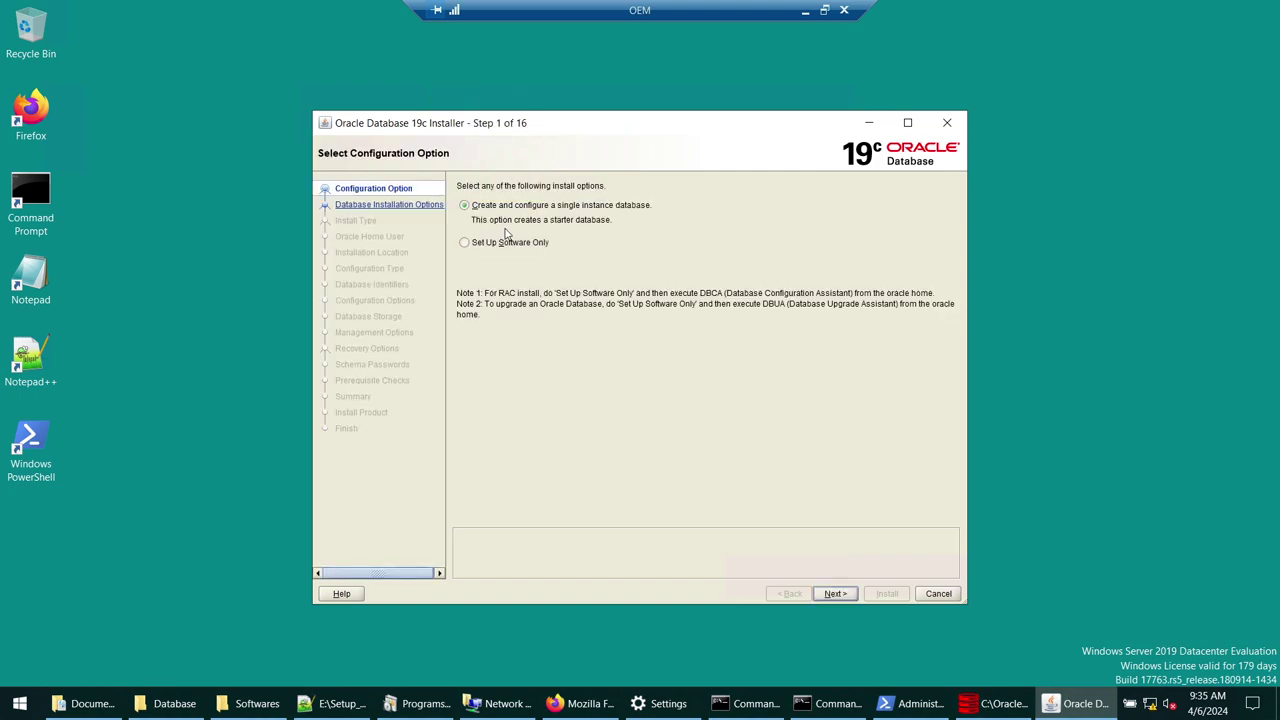
- Install single-instance Enterprise Edition software only with Virtual Account, base C:\Oracle\DatabaseBase
click(496, 245)
click(835, 594)
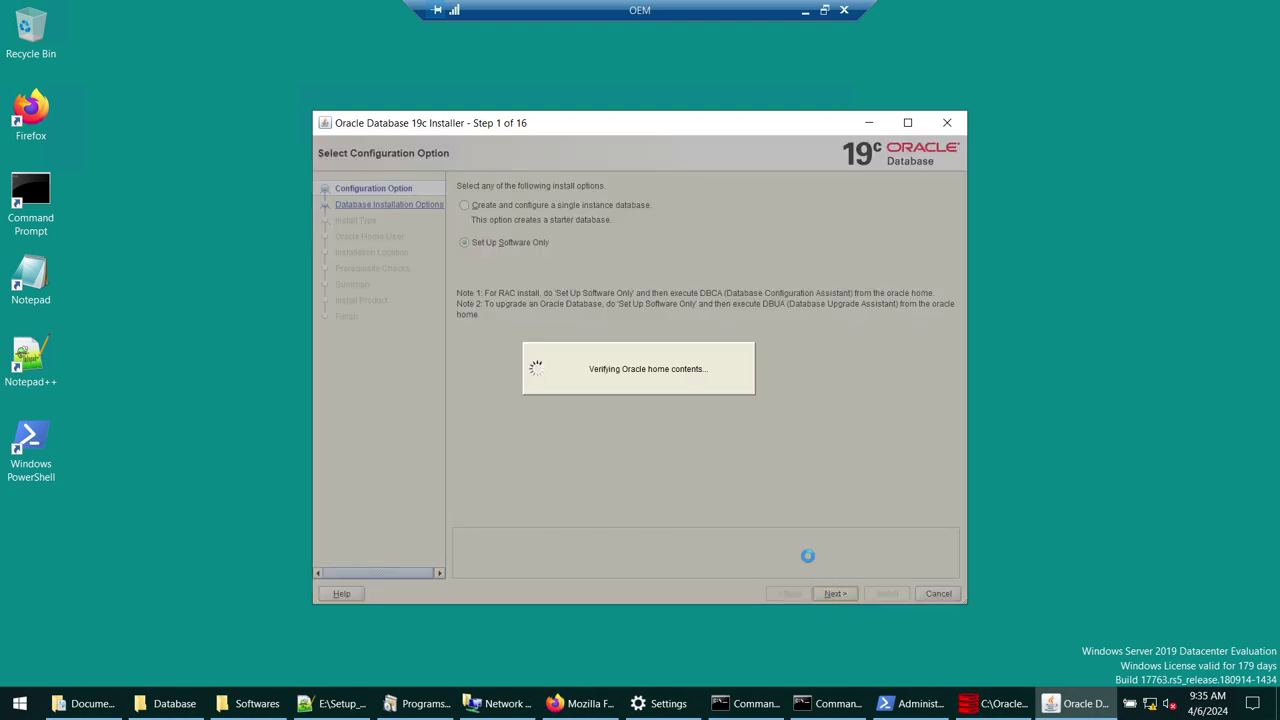
click(853, 594)
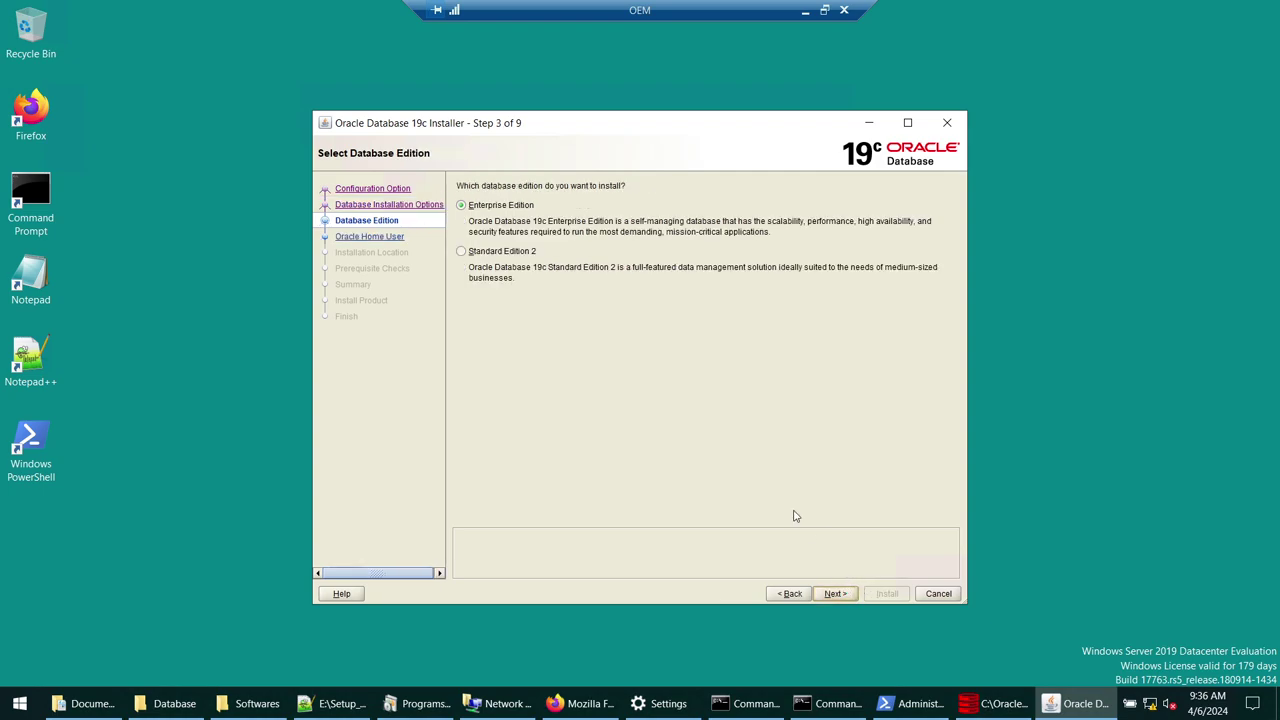
click(833, 594)
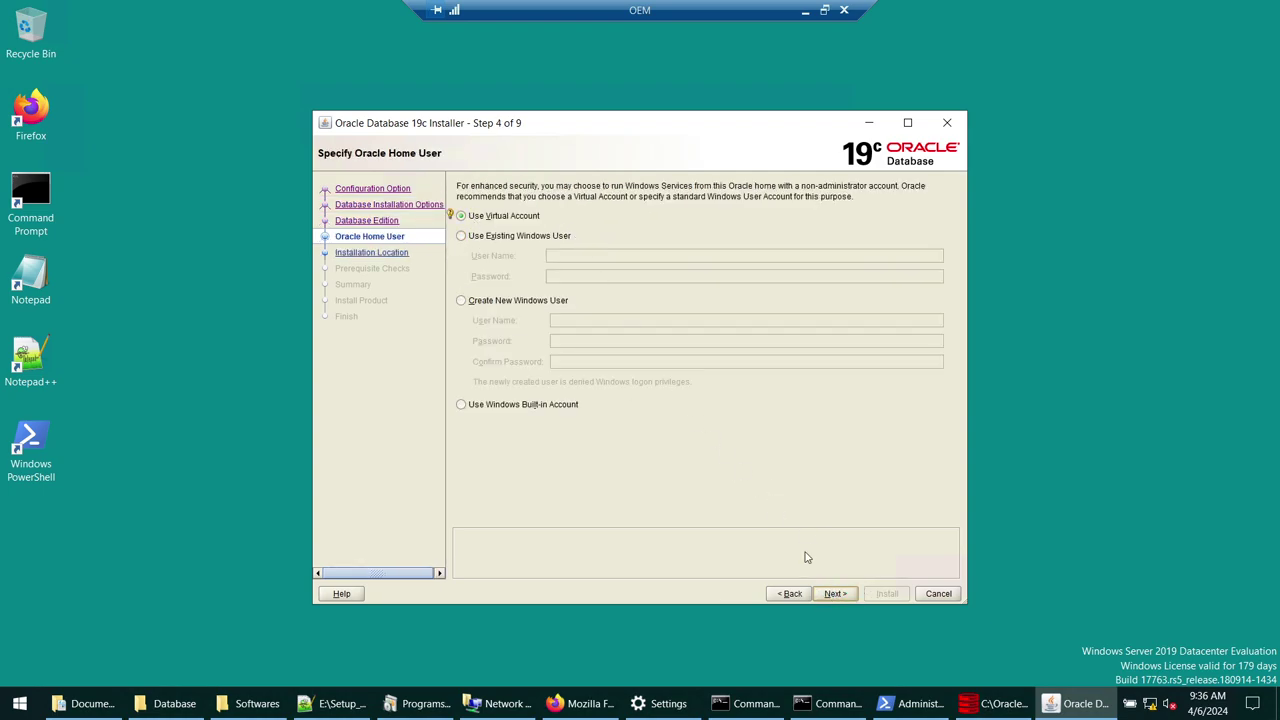
click(834, 593)
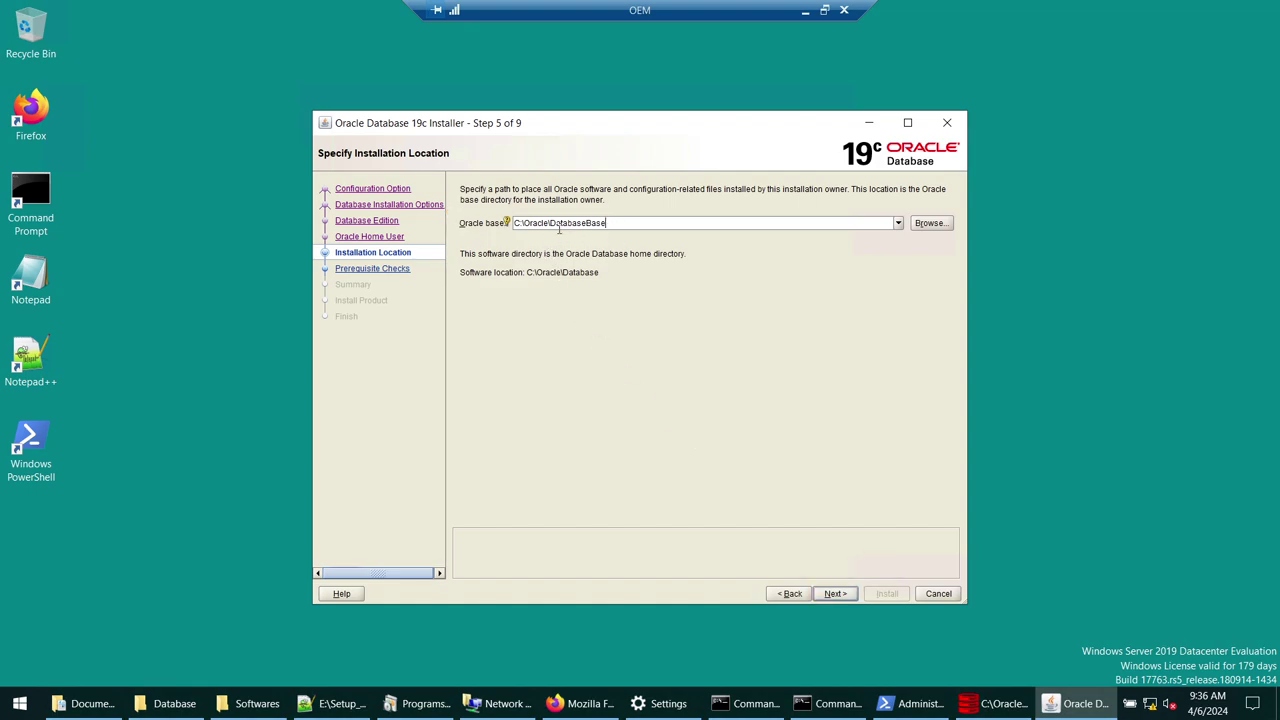
drag(658, 226, 512, 226)
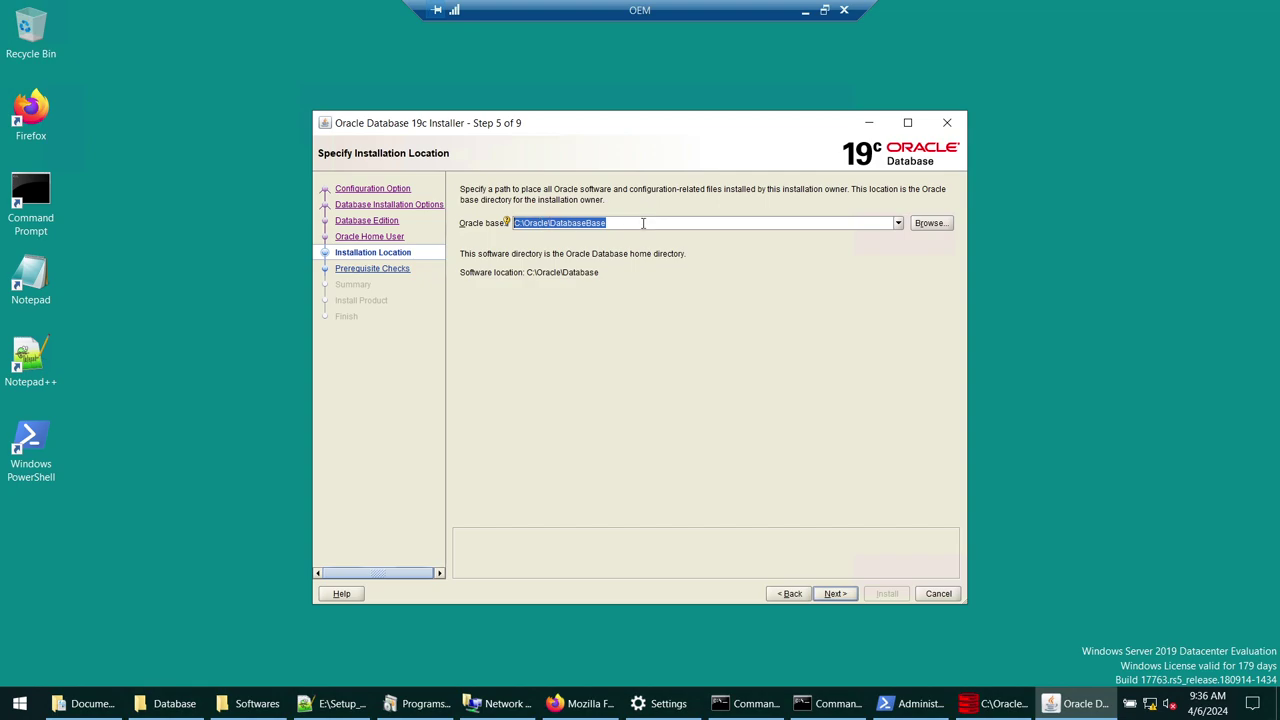
click(836, 594)
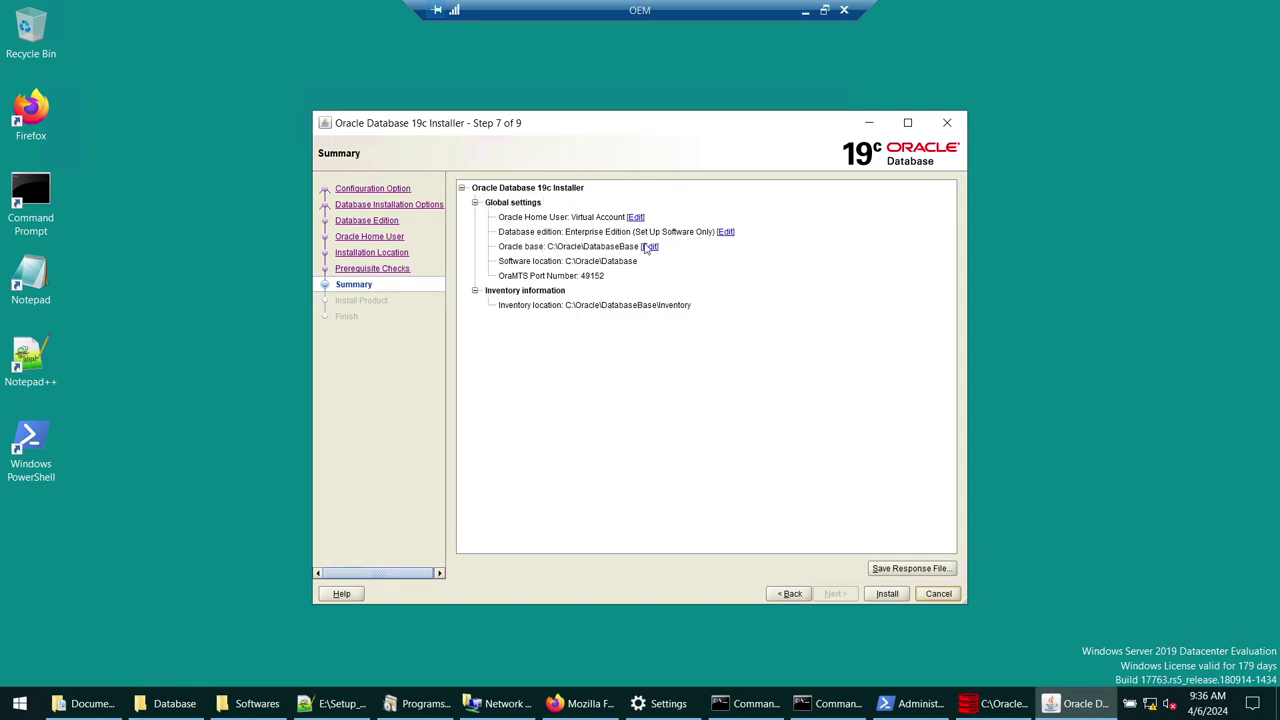
click(886, 596)
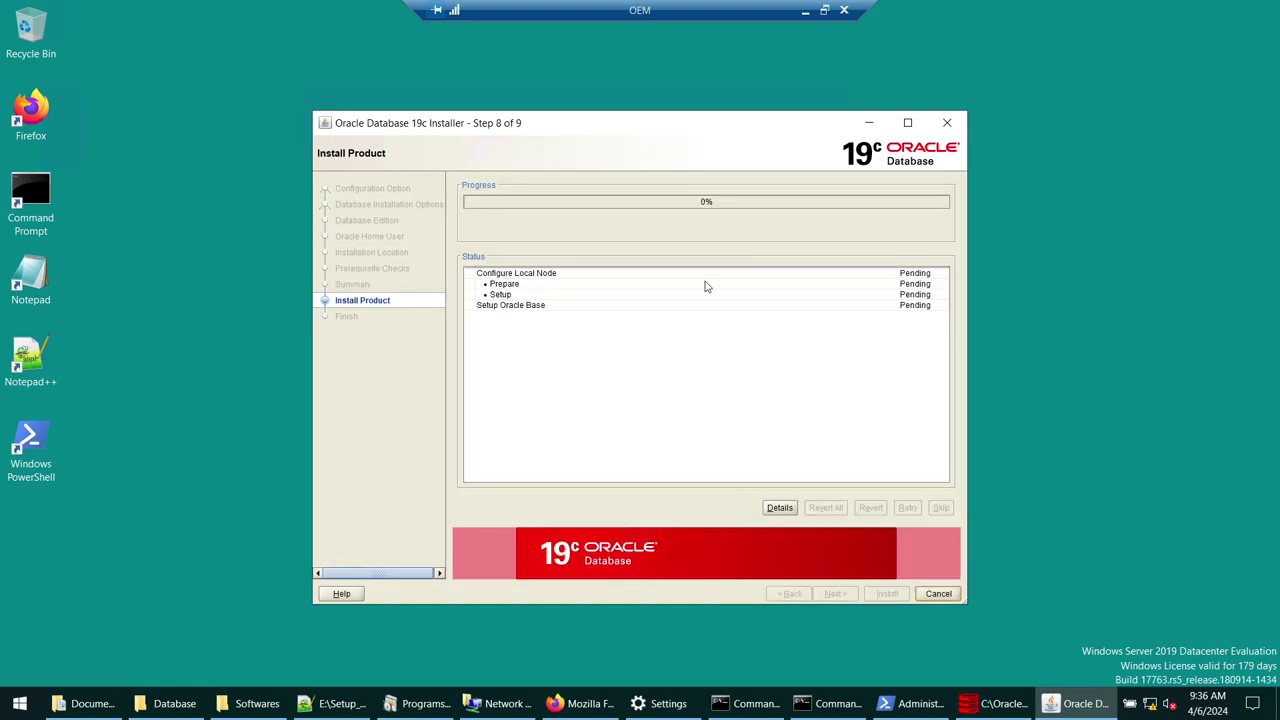
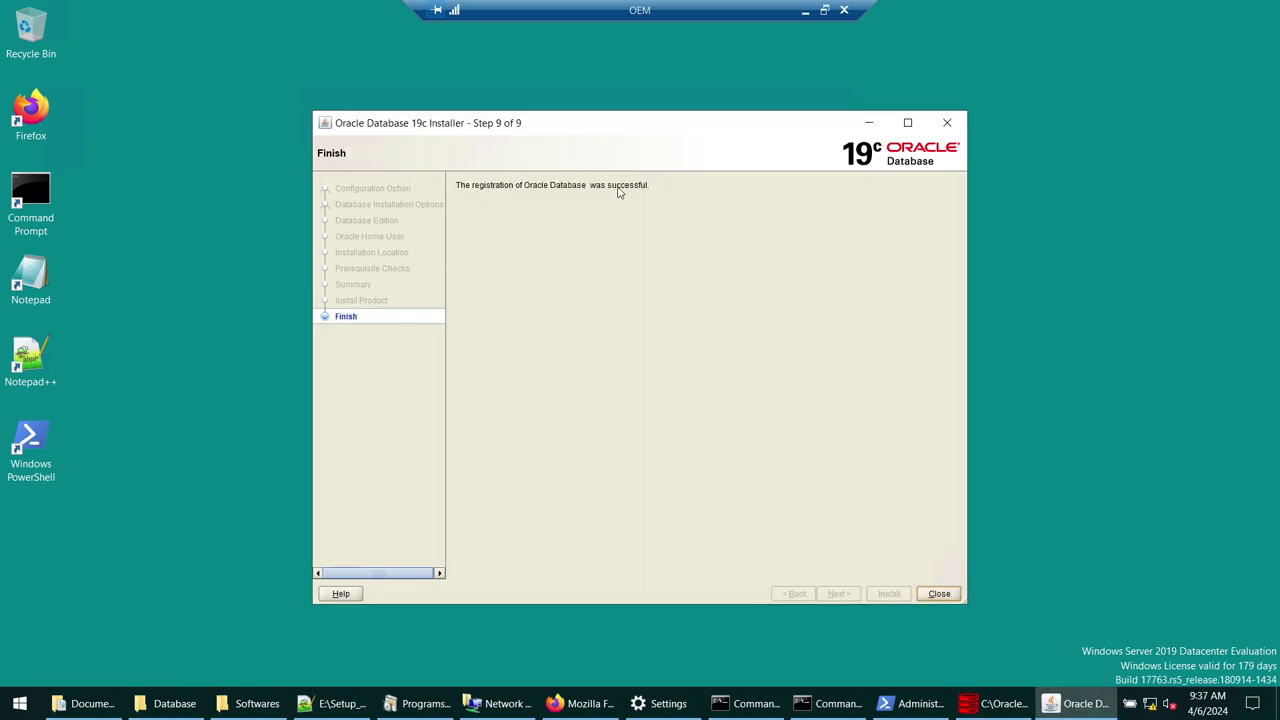
- Close the finished database installer and the old console window
click(943, 594)
click(866, 705)
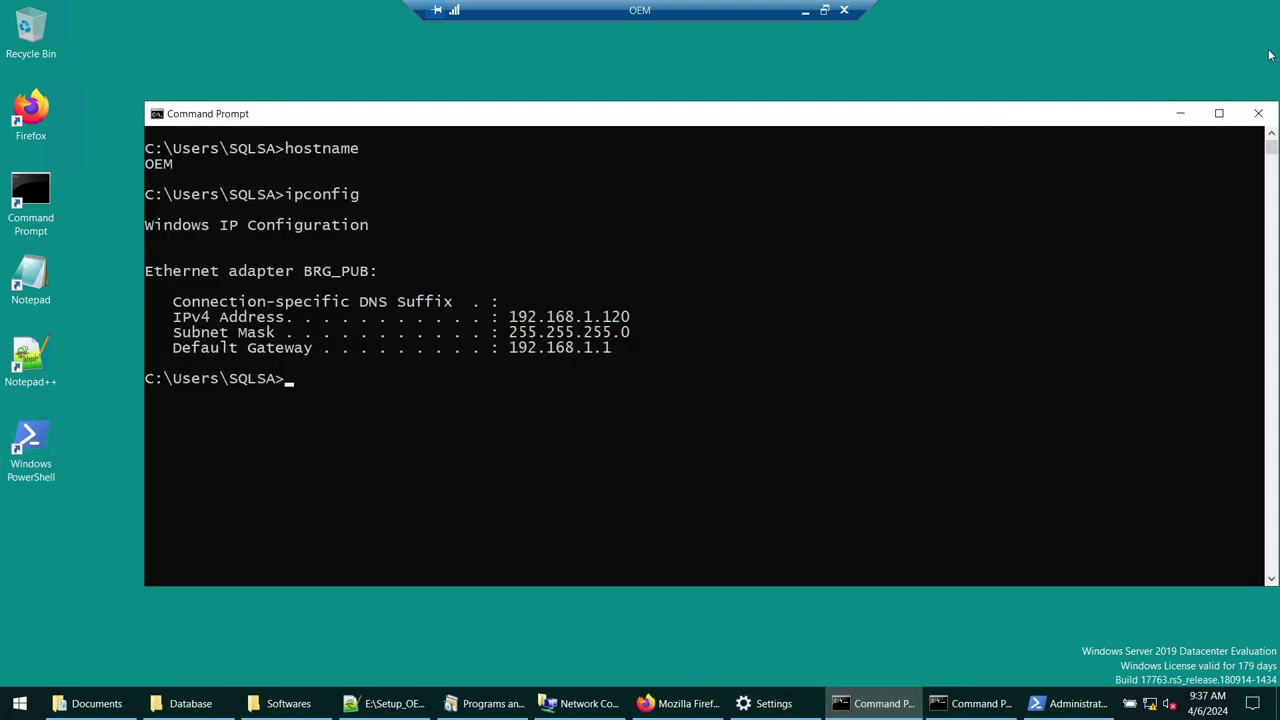
click(1259, 116)
click(962, 705)
click(1152, 33)
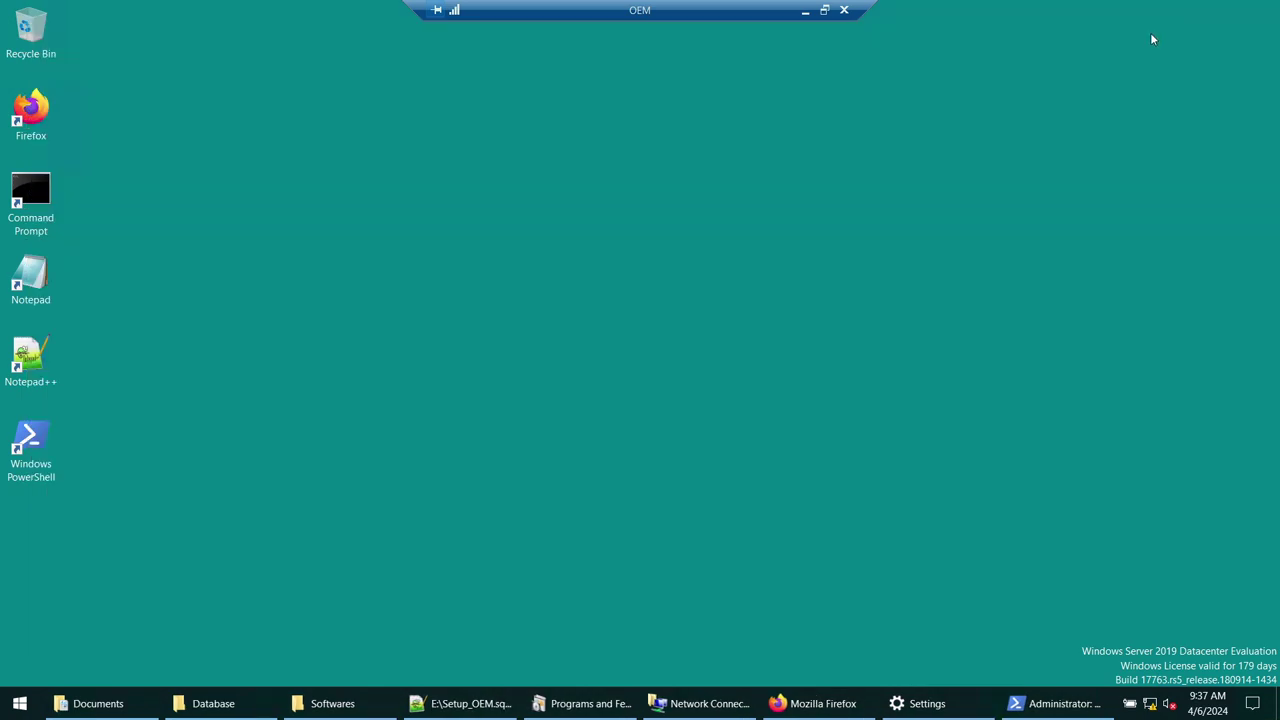
- Search for cmd and open Command Prompt as administrator, approving the UAC prompt
click(12, 705)
text(cmd)
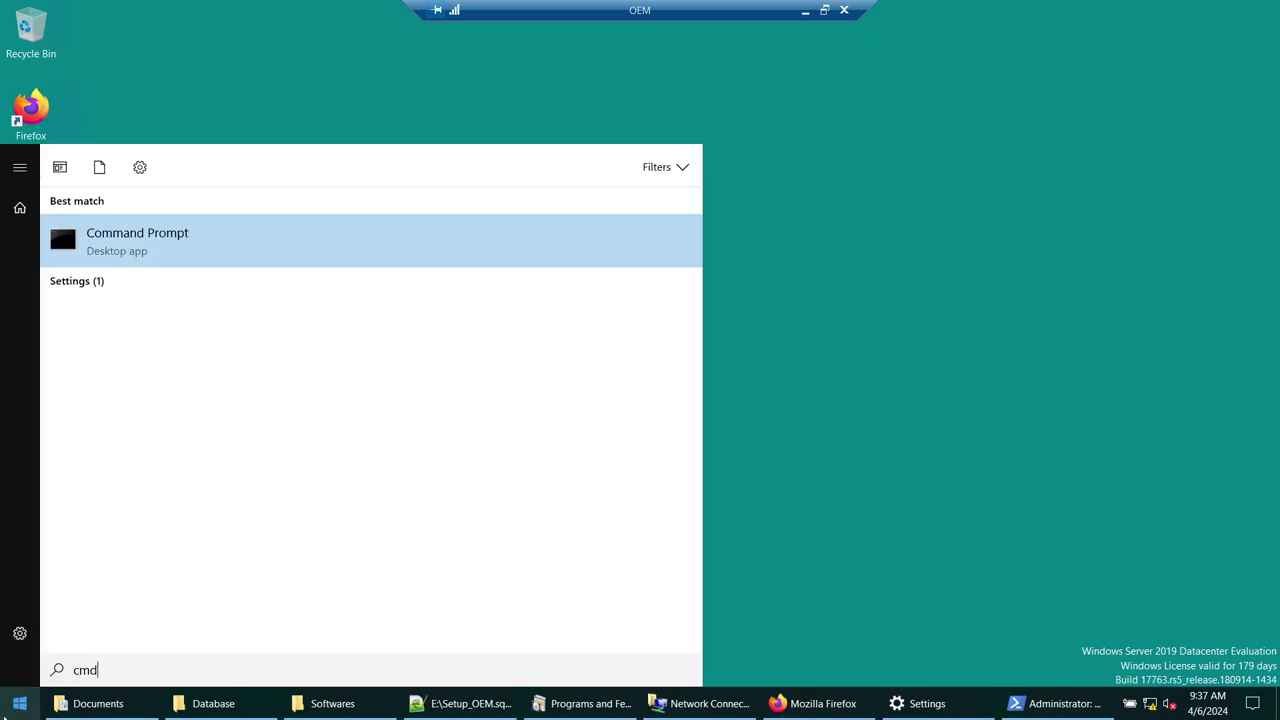
key(BackSpace)
key(BackSpace)
key(BackSpace)
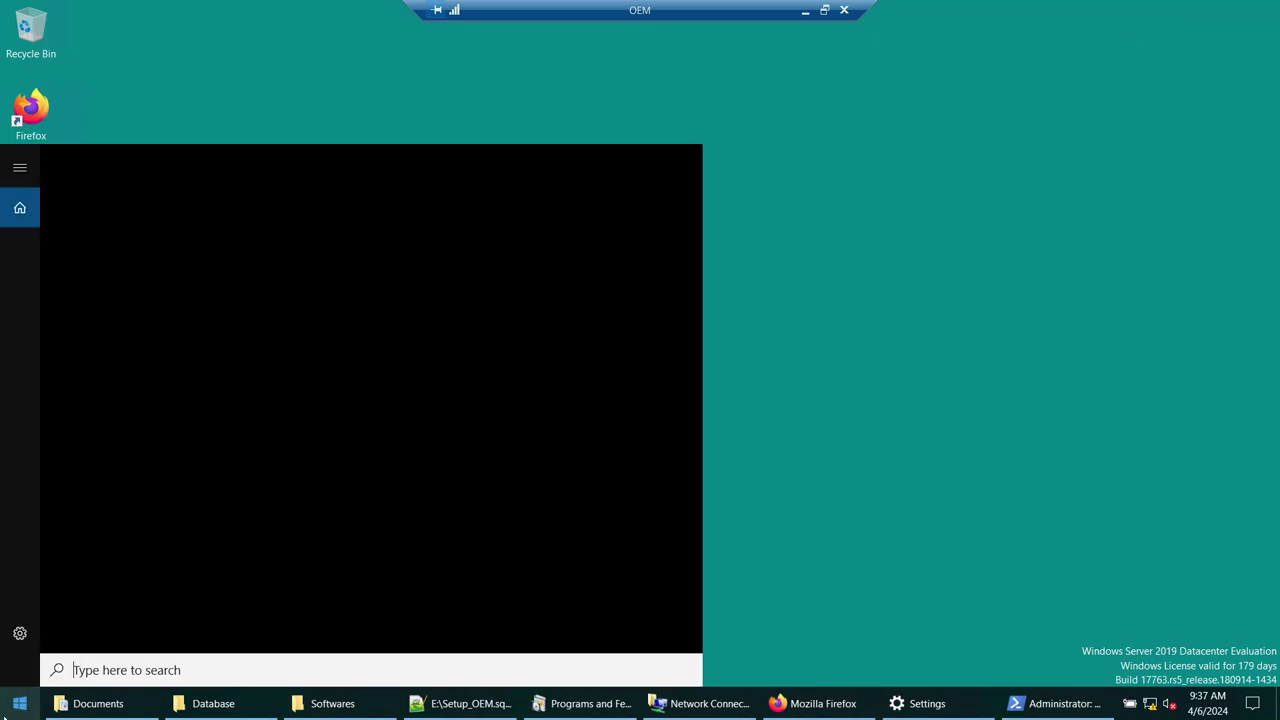
key(Escape)
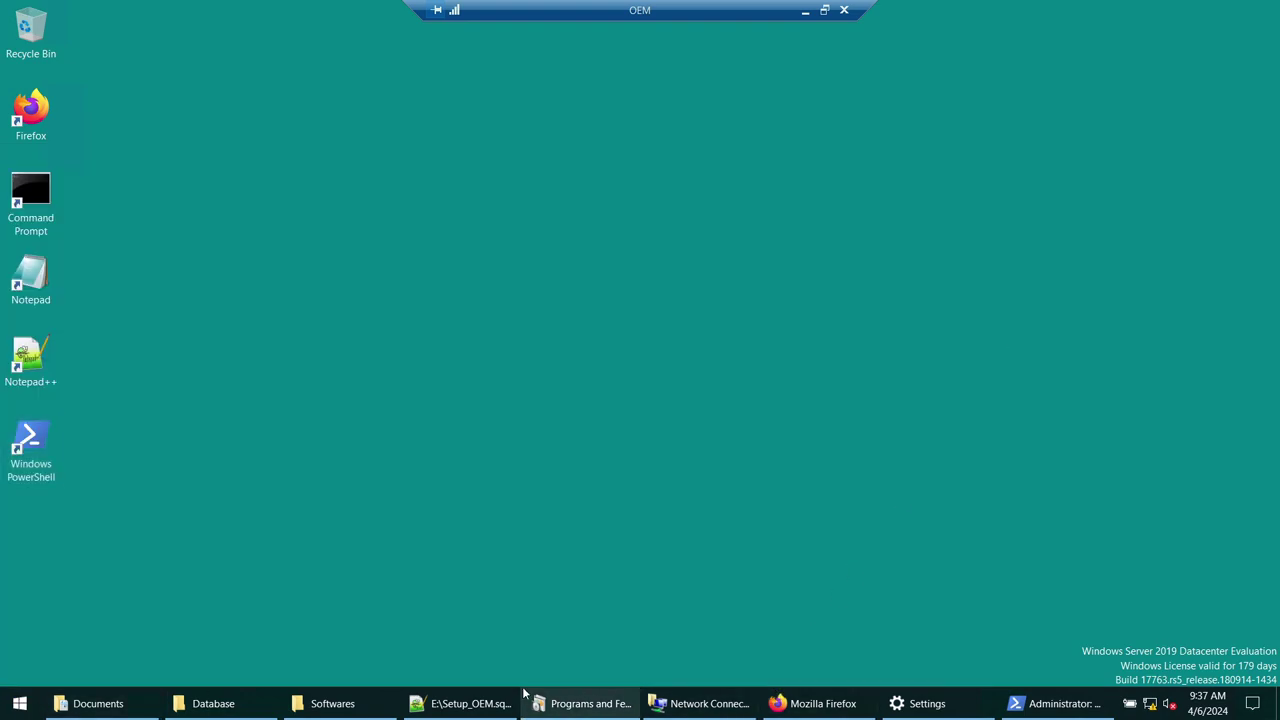
click(19, 705)
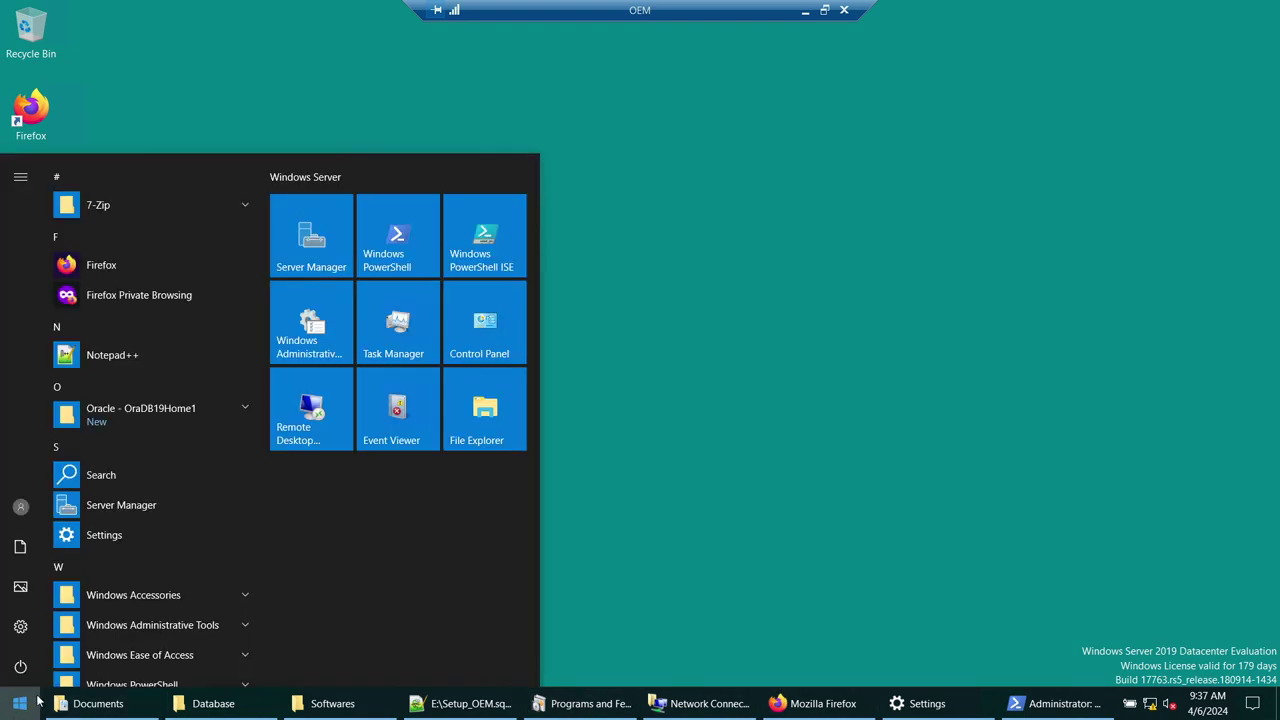
click(929, 394)
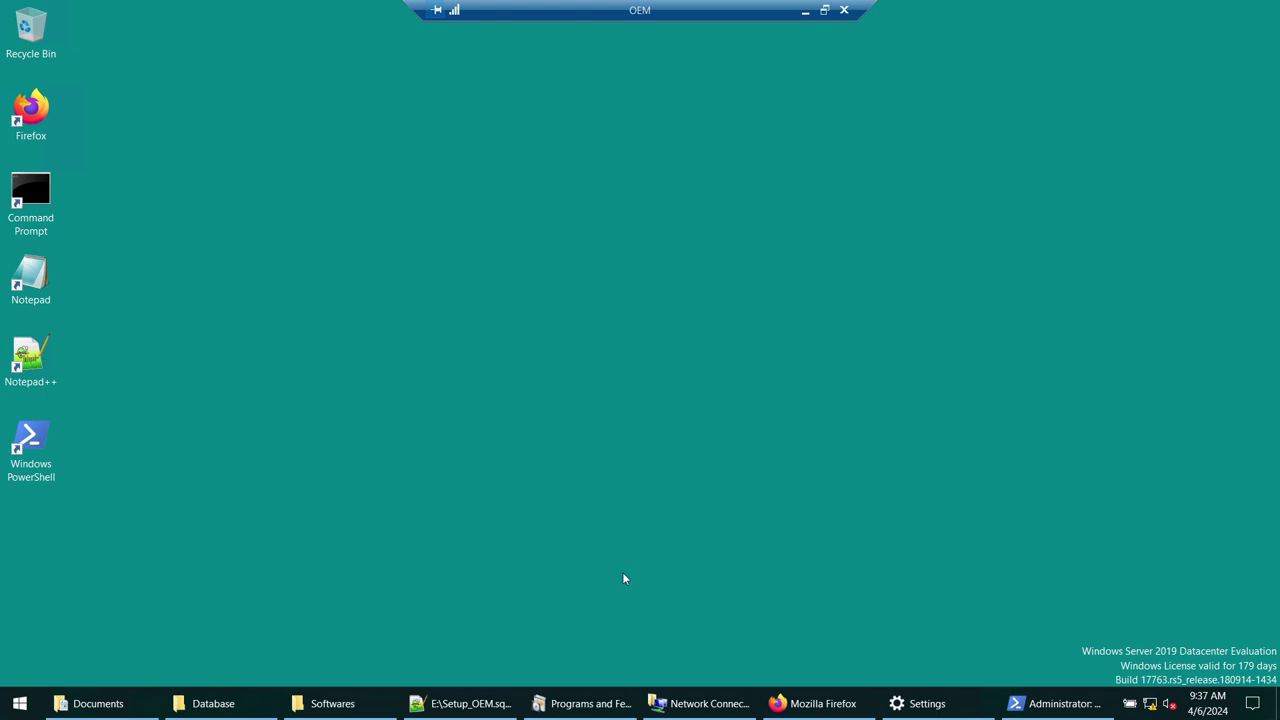
click(12, 700)
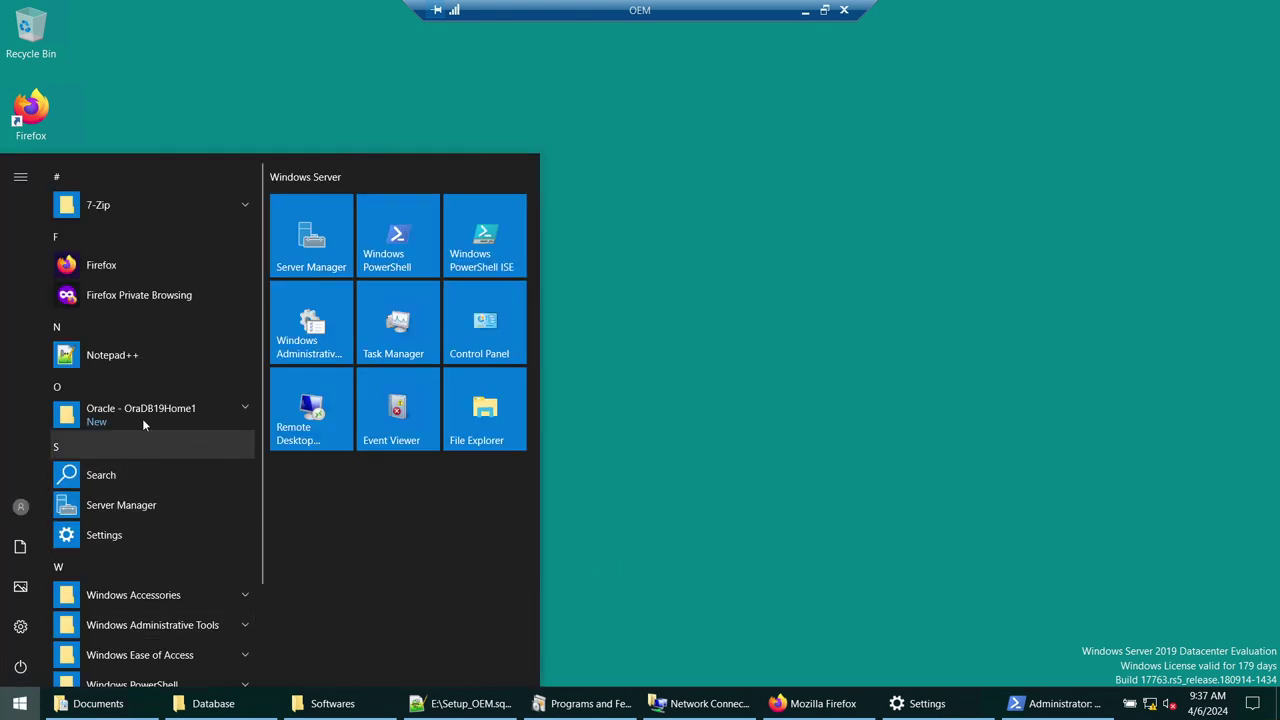
click(560, 620)
click(17, 708)
text(cmd)
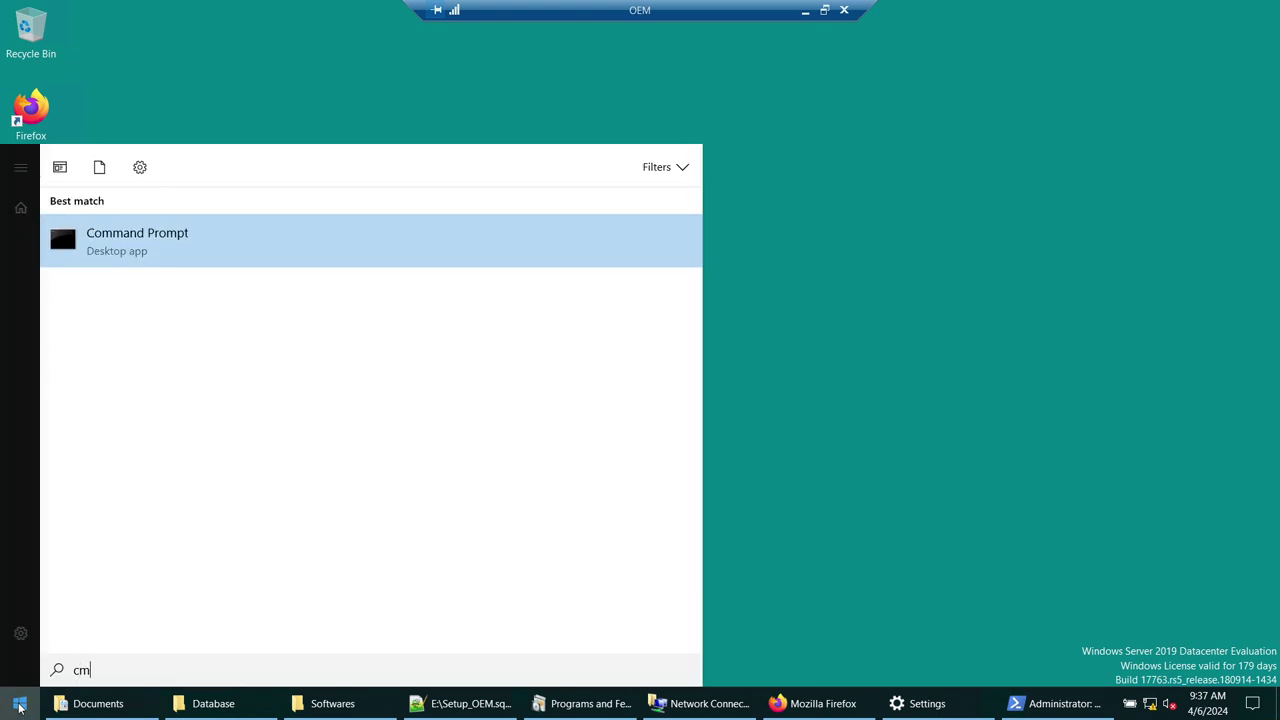
right_click(155, 238)
click(192, 256)
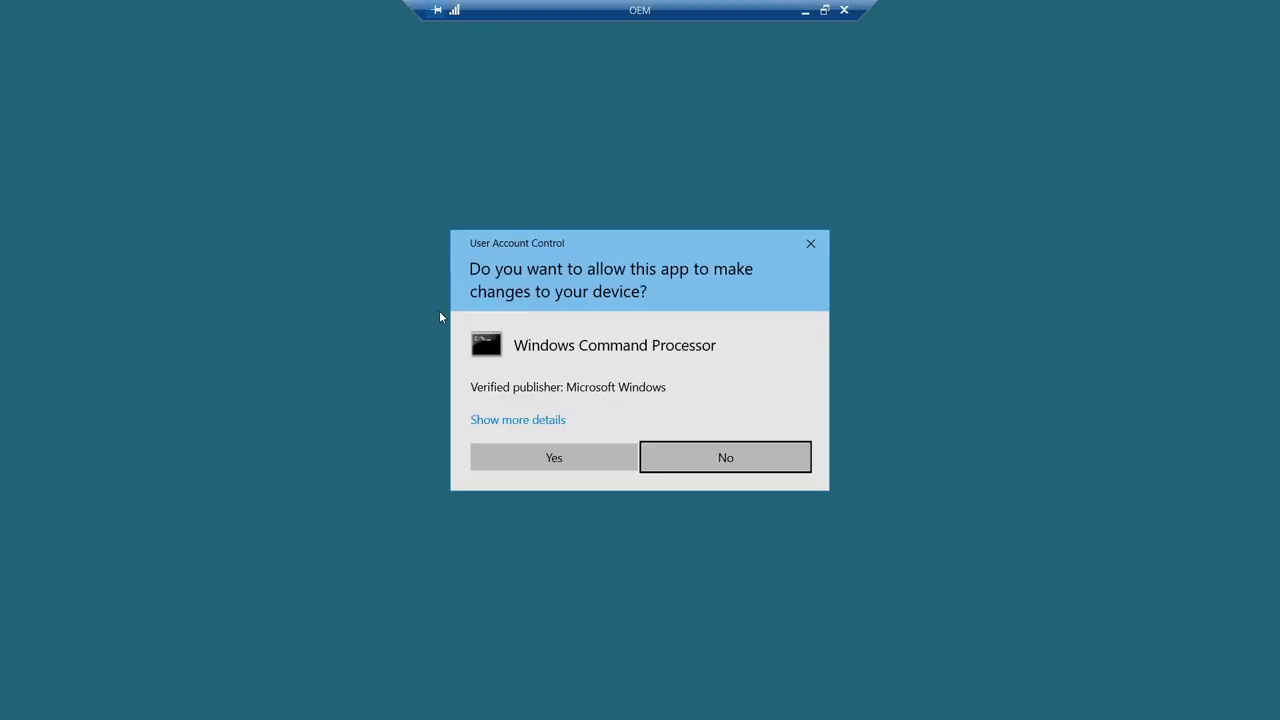
click(555, 455)
- Run cd .. twice to reach C:\, clear the screen with cls and launch netca
text(cd ..)
key(Return)
text(cd ..)
key(Return)
text(cls)
key(Return)
key(Return)
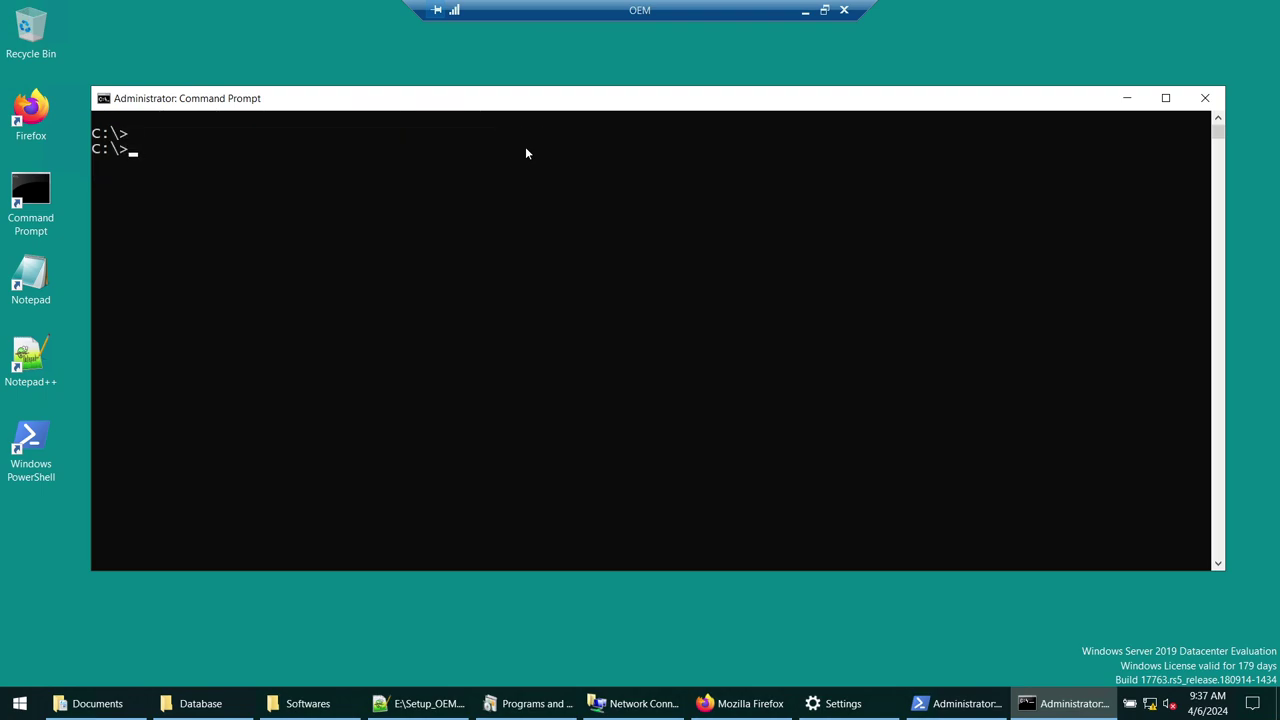
text(netca)
key(Return)
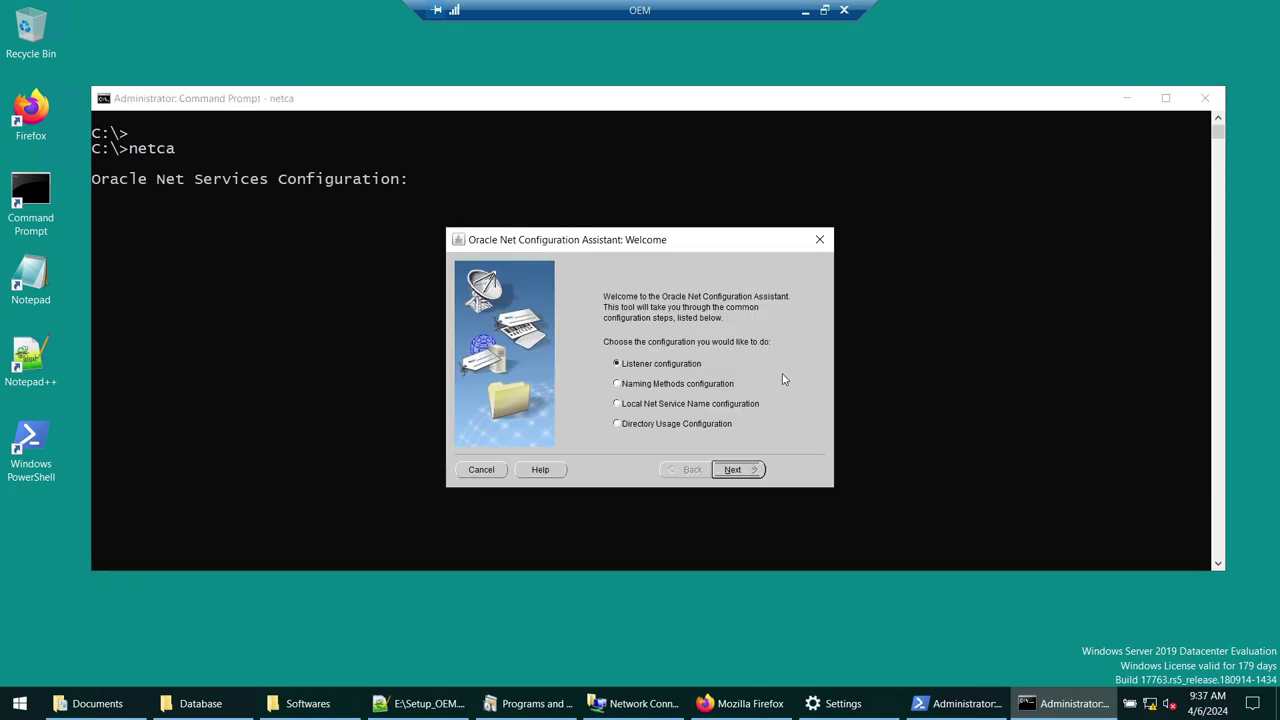
click(820, 239)
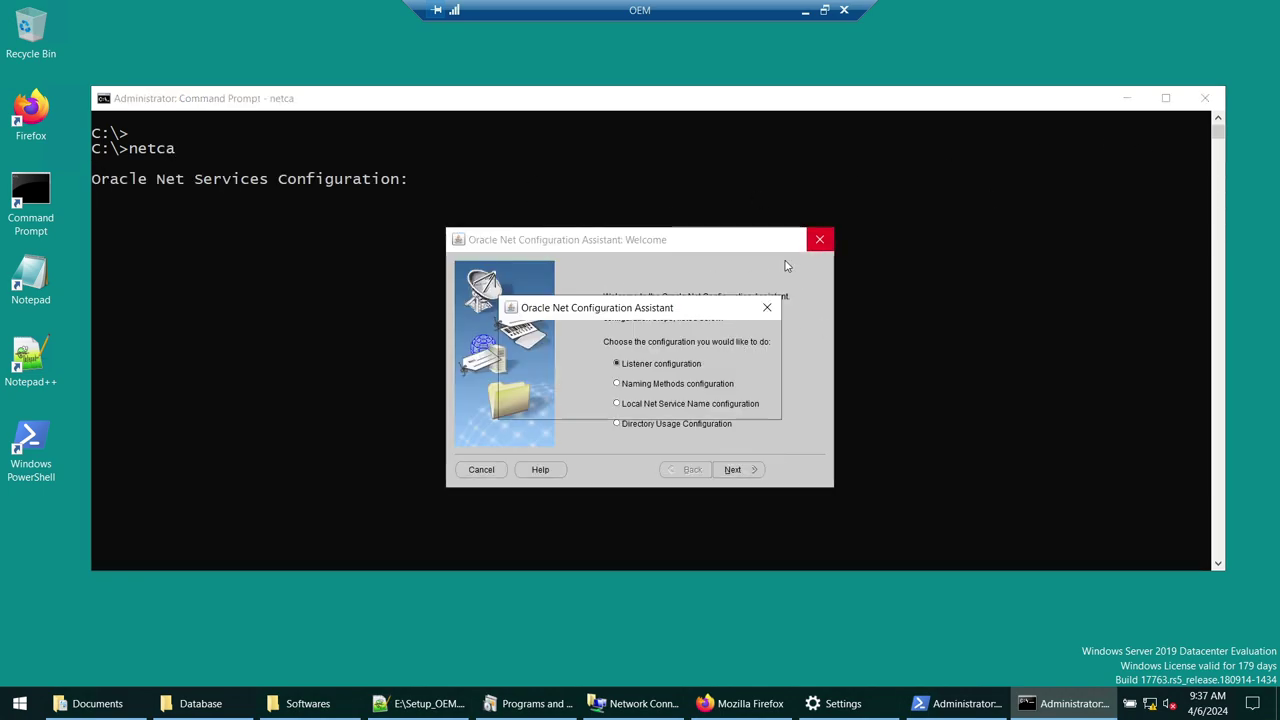
click(710, 402)
click(19, 703)
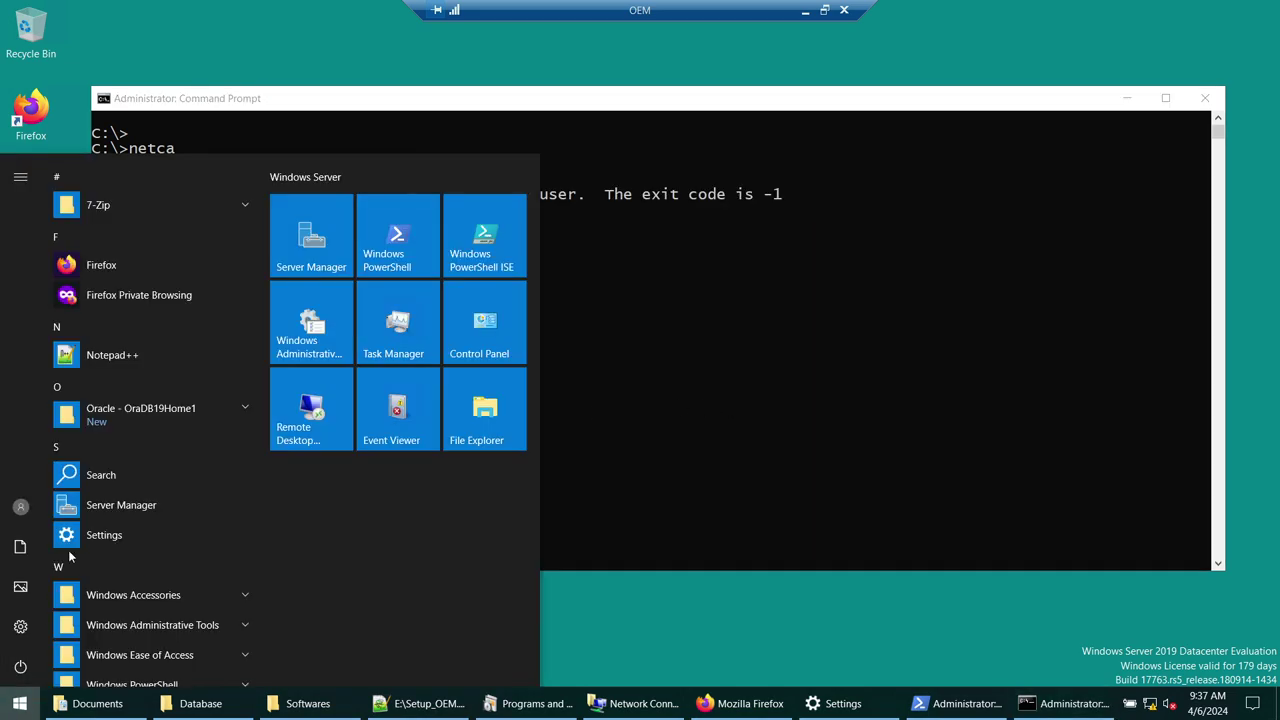
click(138, 415)
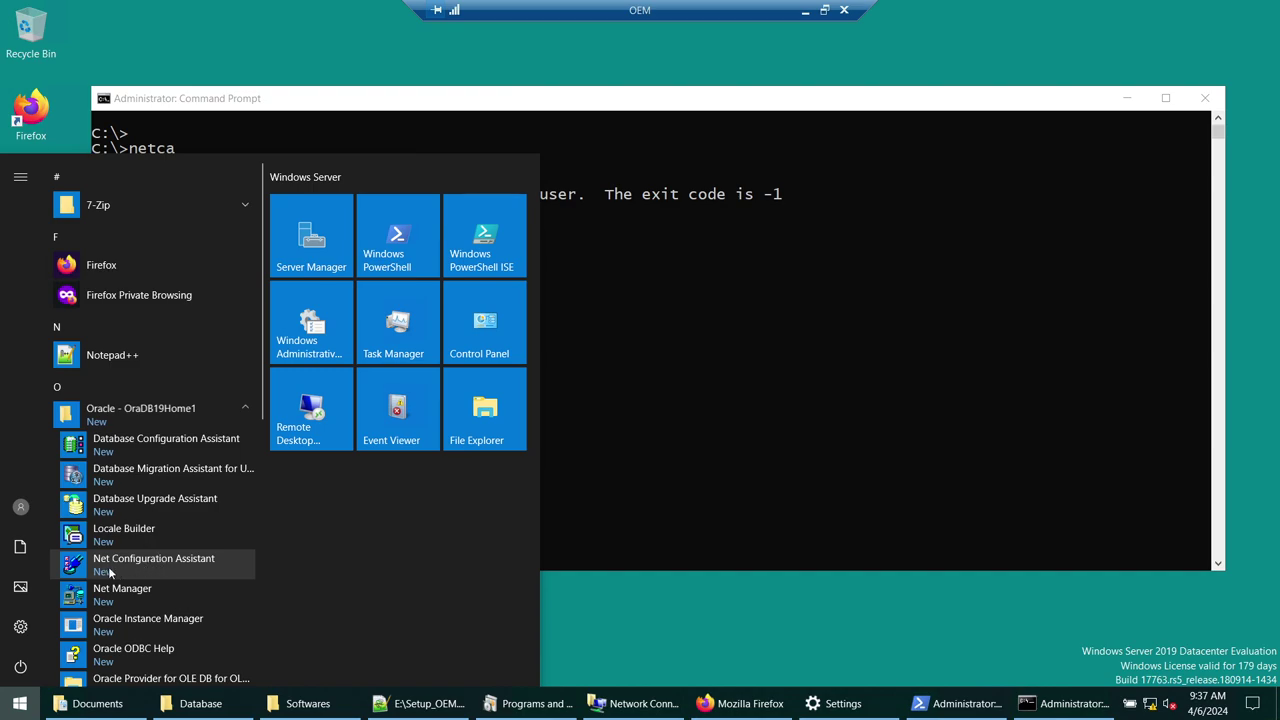
right_click(190, 567)
mouse_move(228, 619)
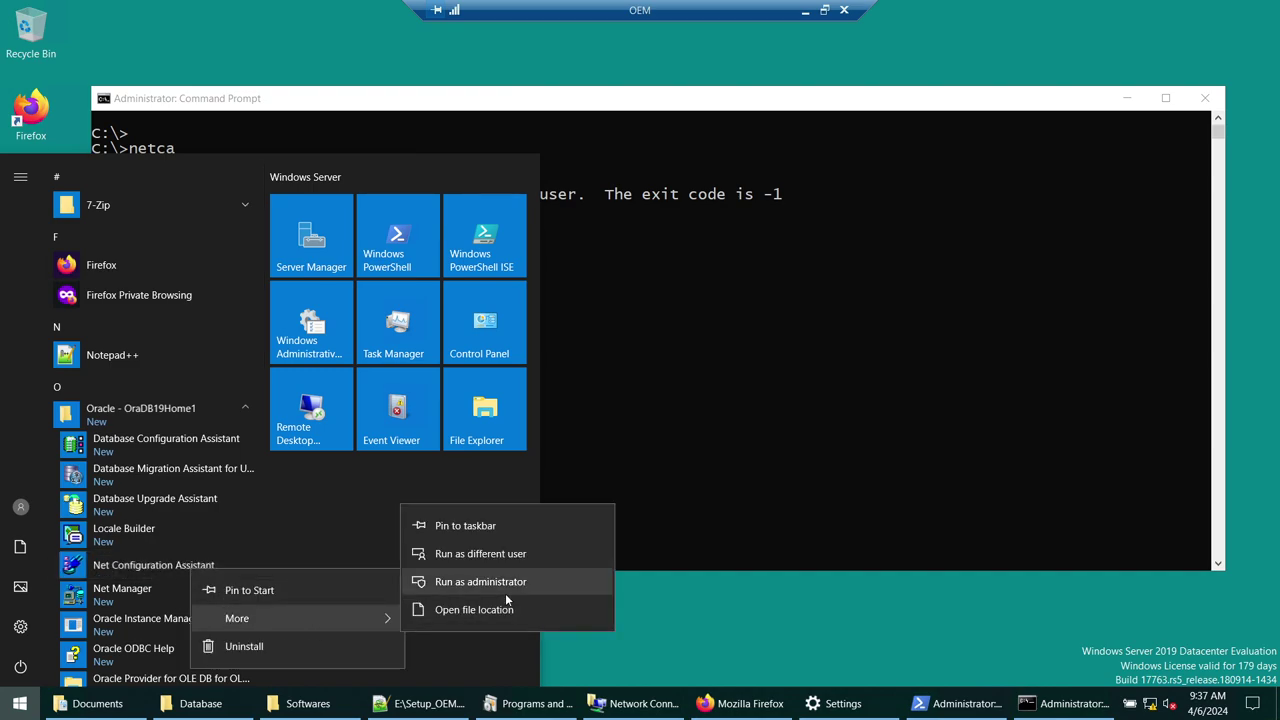
click(505, 588)
click(560, 464)
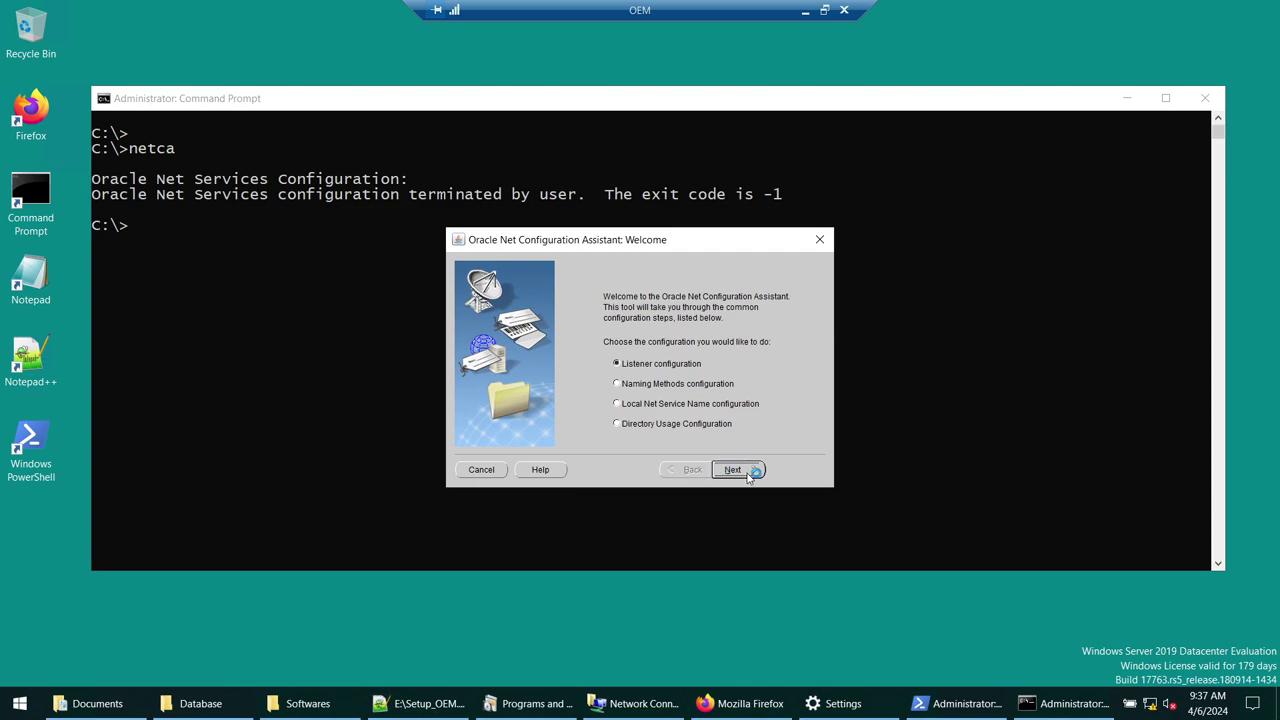
click(819, 240)
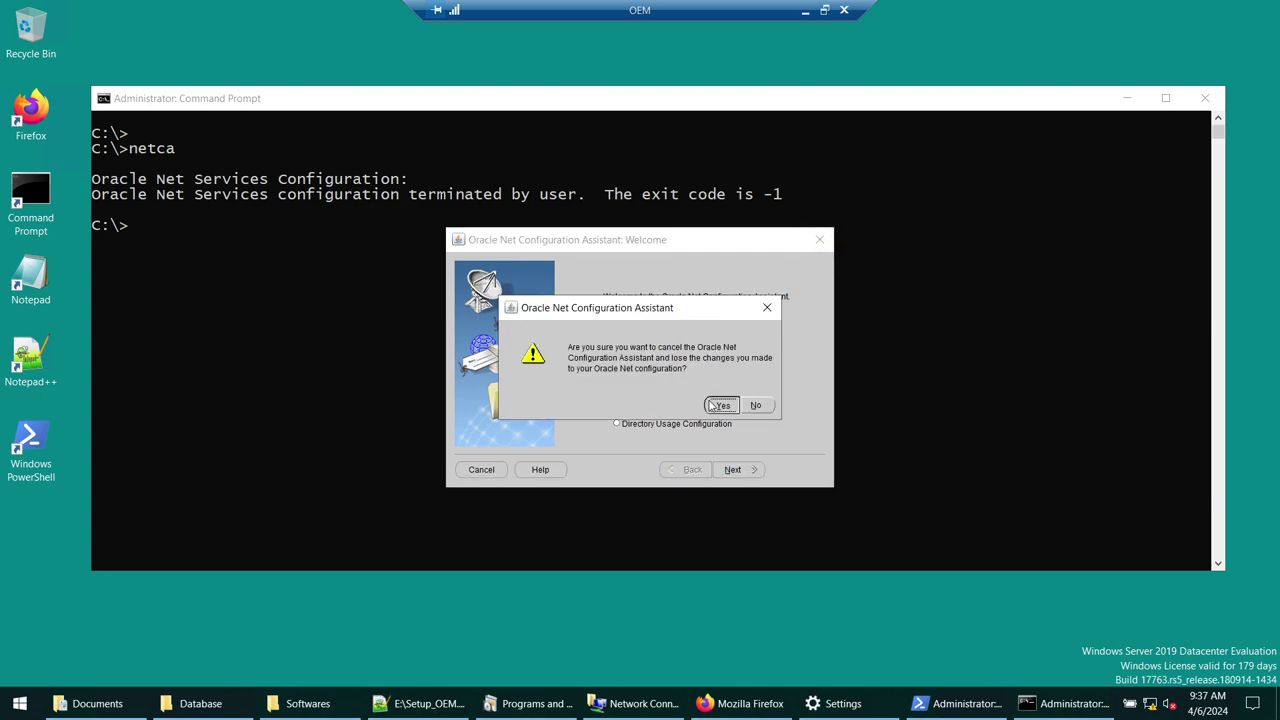
click(722, 405)
text(cls)
key(Return)
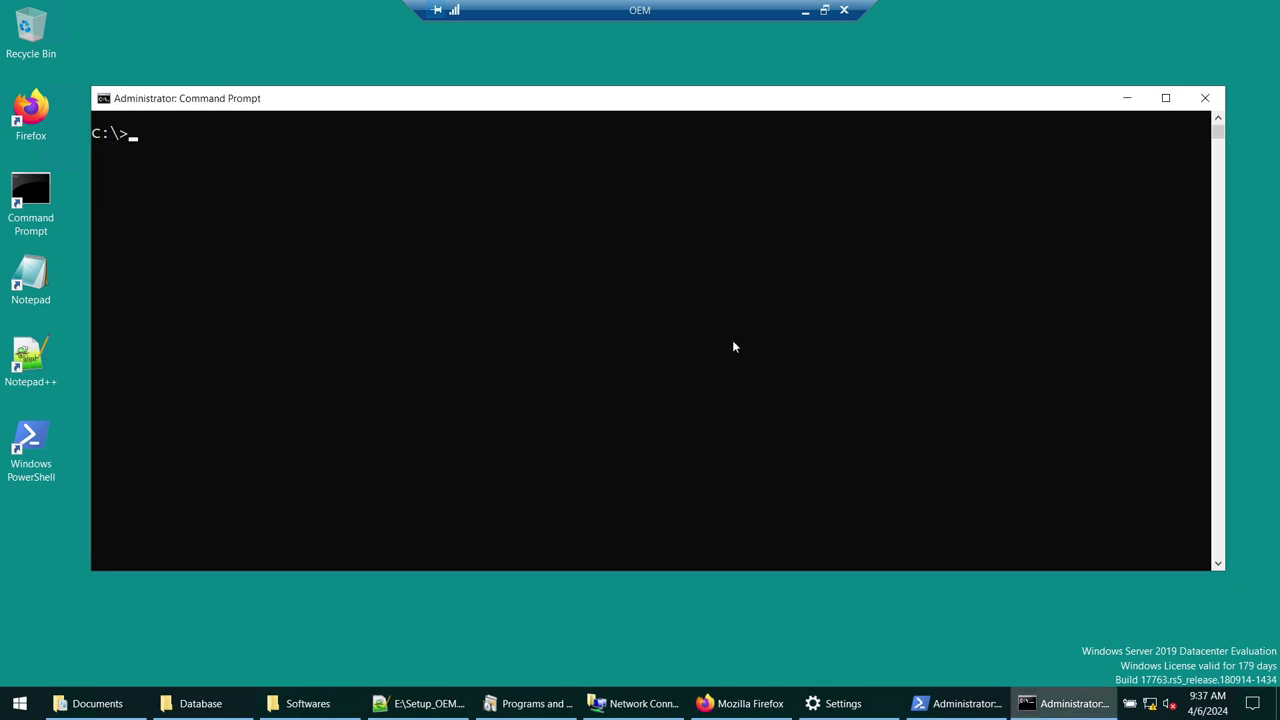
text(netca)
key(Return)
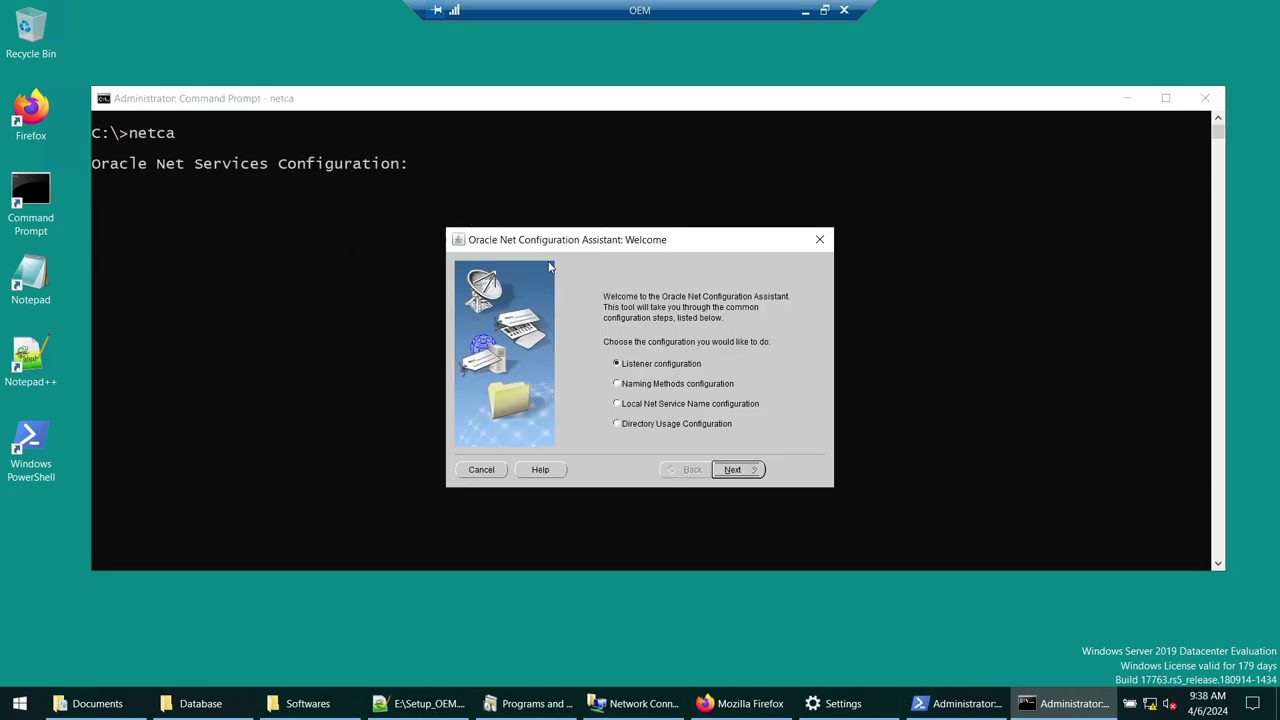
- Add listener LISTENER on TCP with standard port 1521, then finish the assistant
click(12, 701)
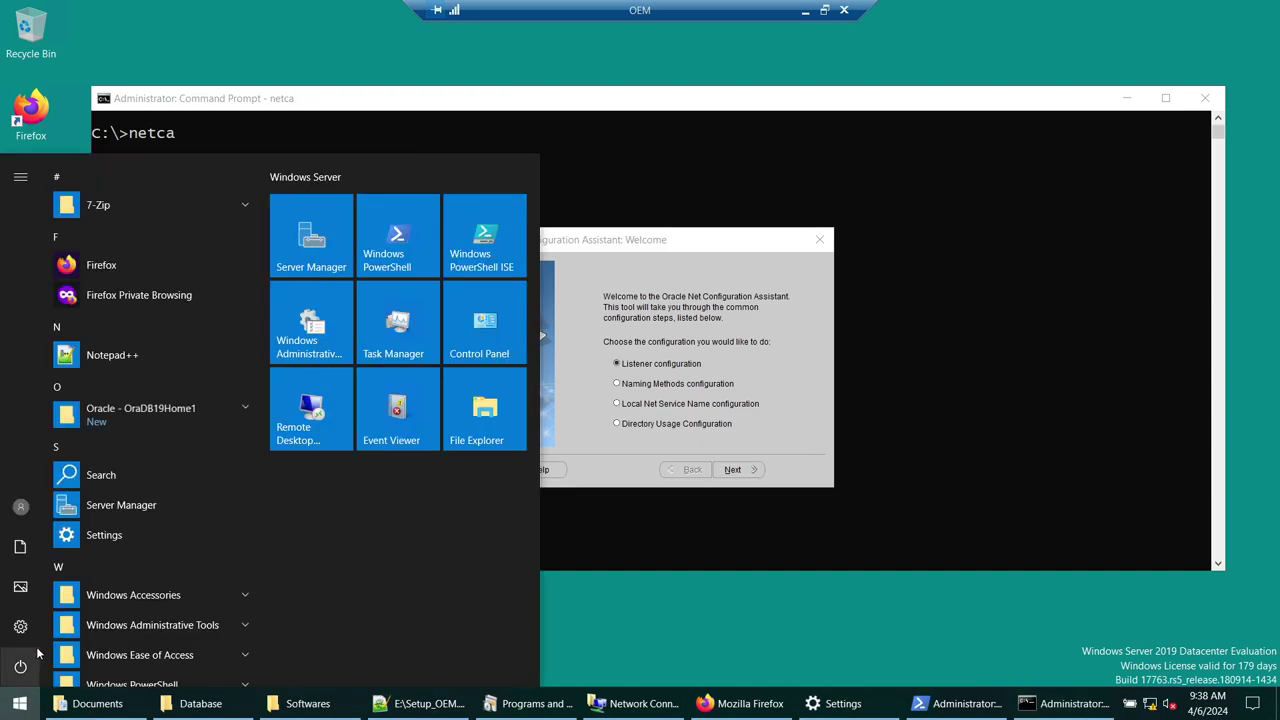
click(113, 420)
click(640, 440)
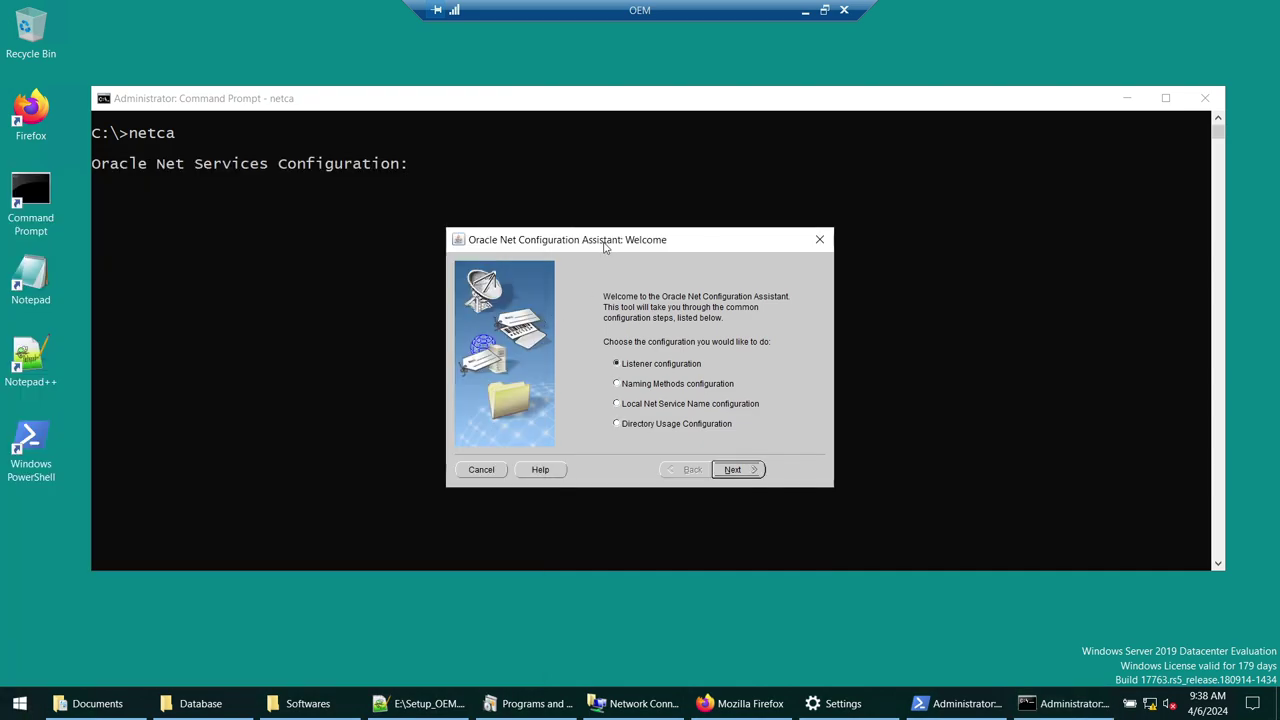
click(740, 470)
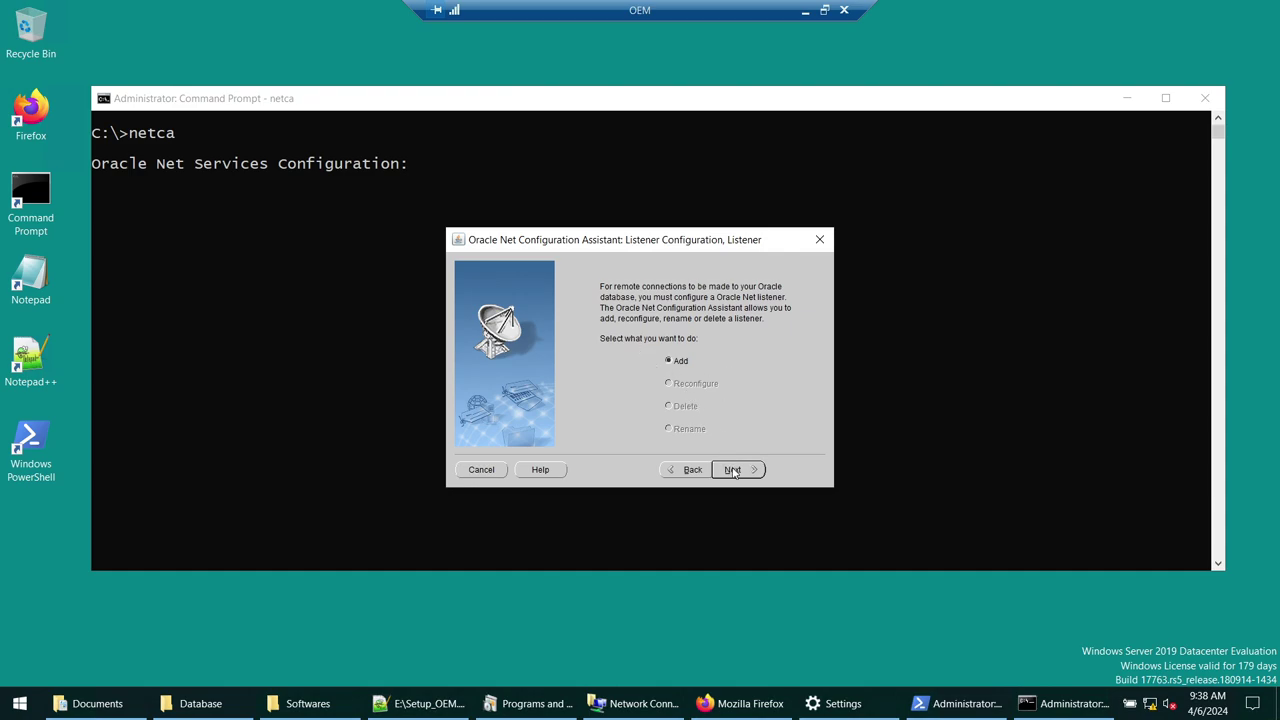
click(733, 470)
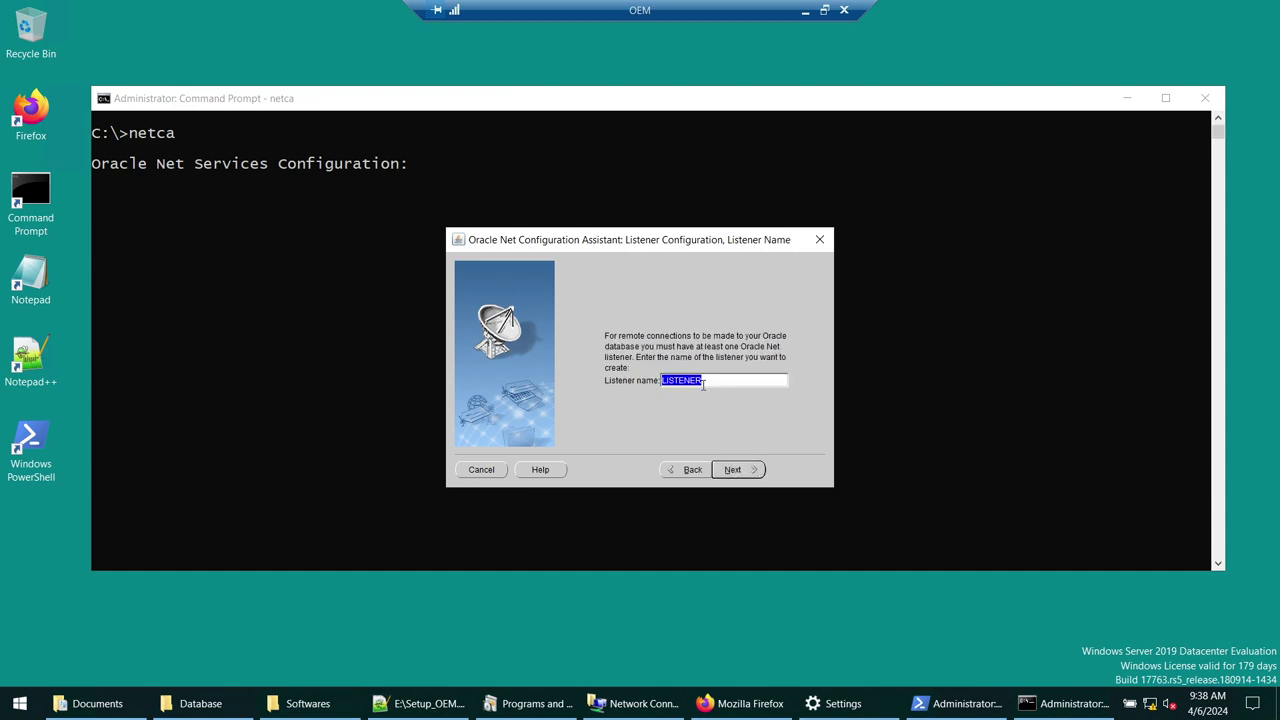
click(750, 471)
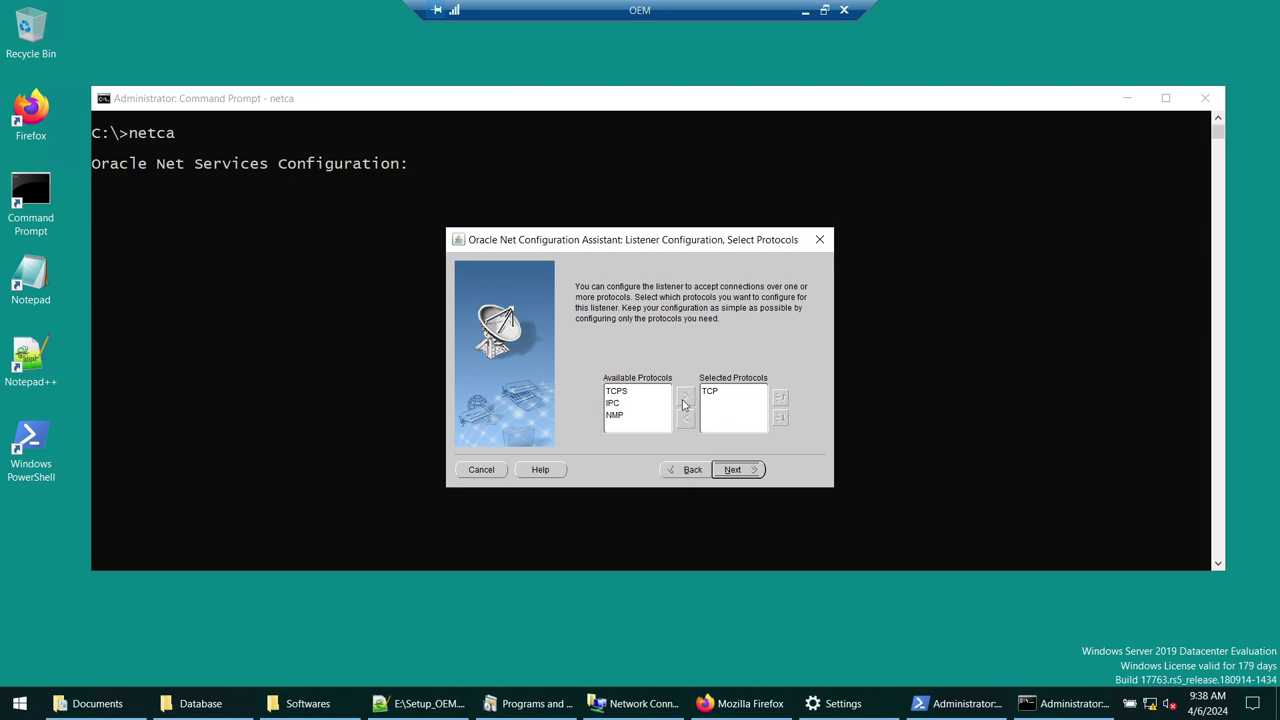
click(740, 476)
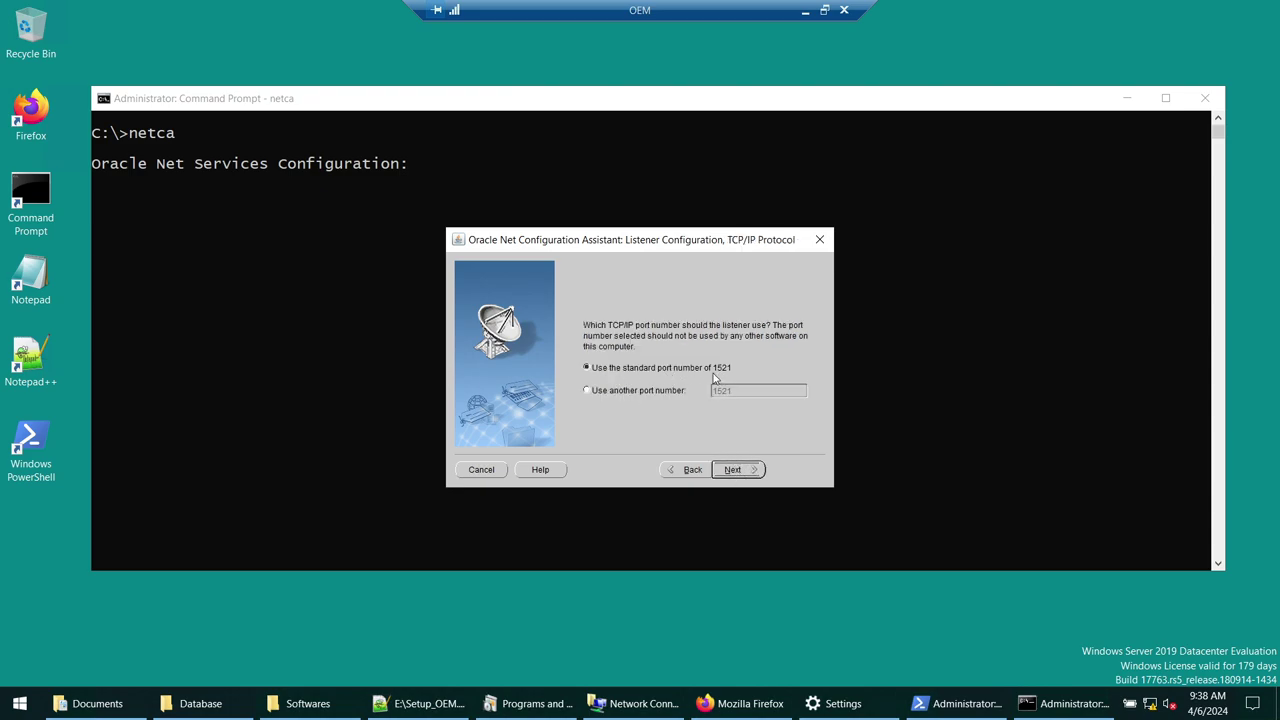
click(740, 470)
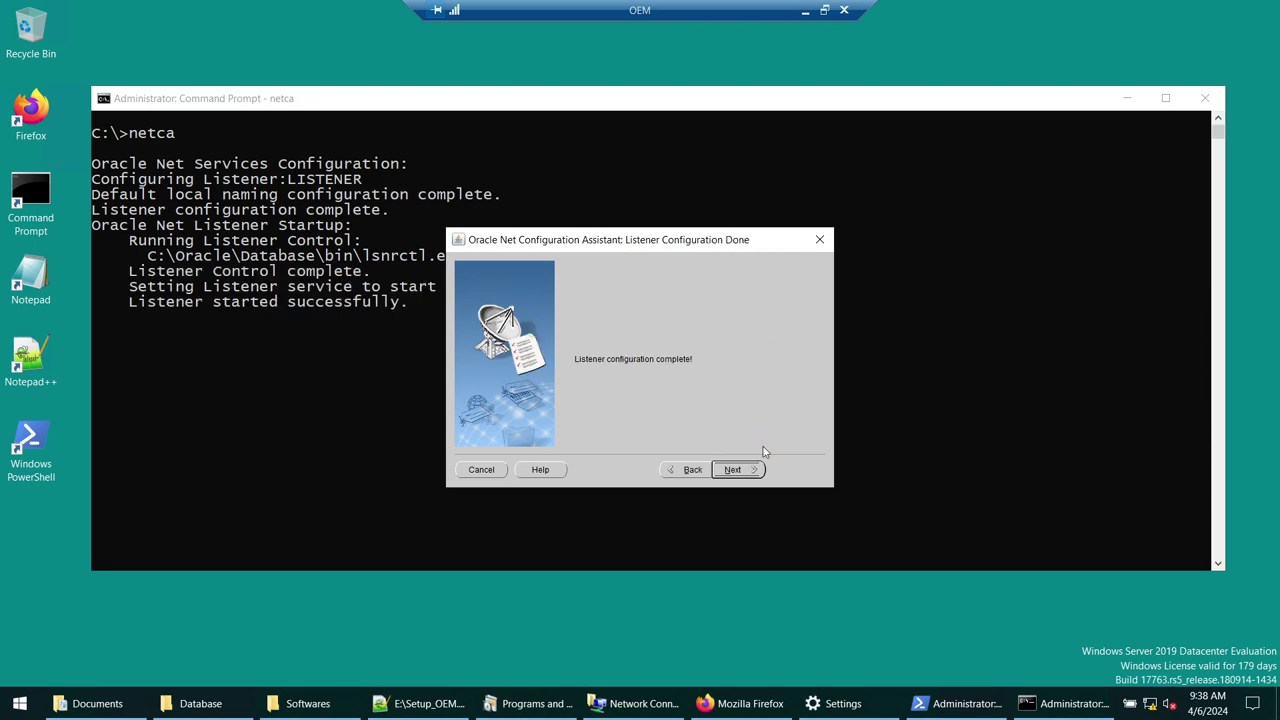
click(738, 469)
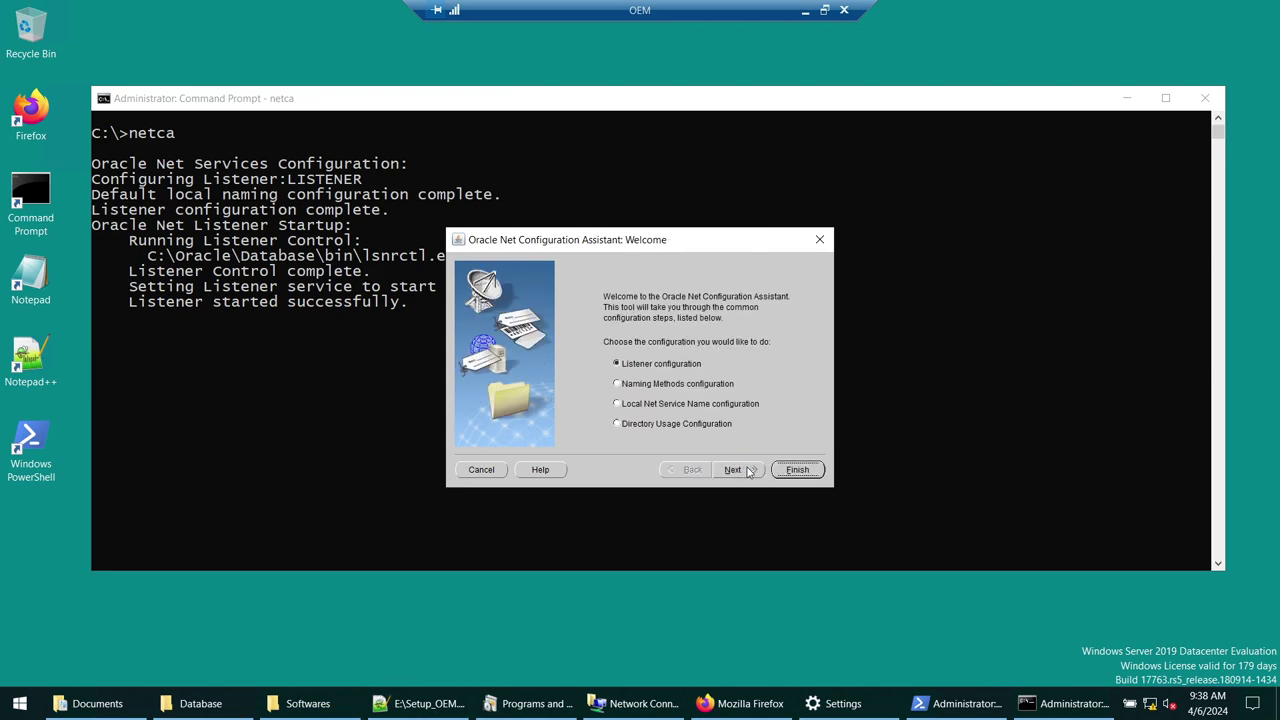
click(790, 469)
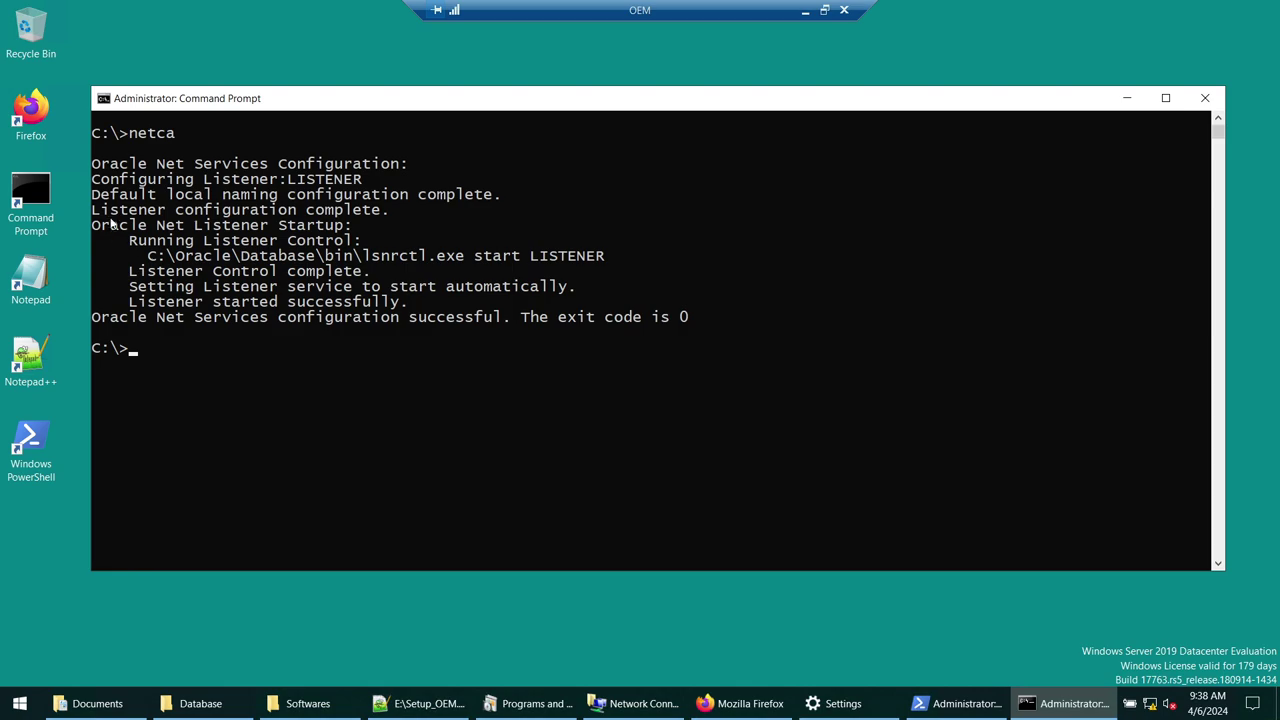
- Highlight the netca output showing the lsnrctl start LISTENER command and Oracle Database path
drag(96, 165, 702, 318)
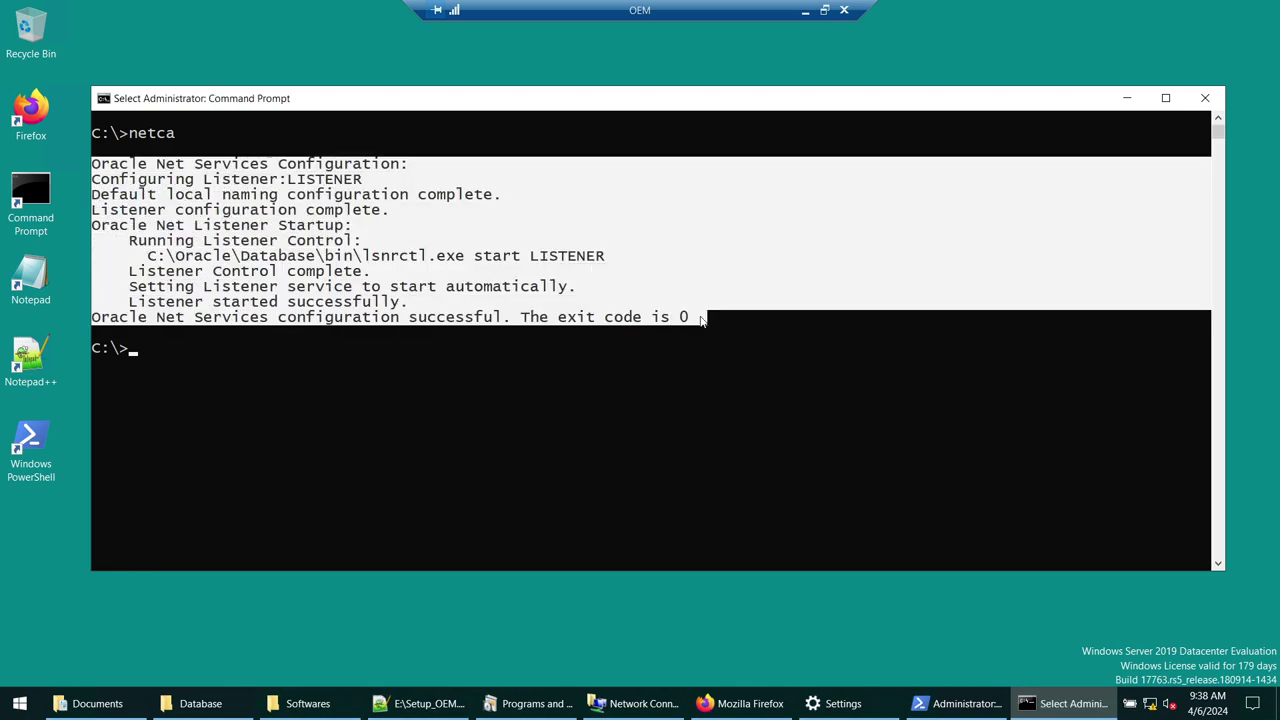
click(358, 302)
drag(143, 194, 711, 320)
click(730, 319)
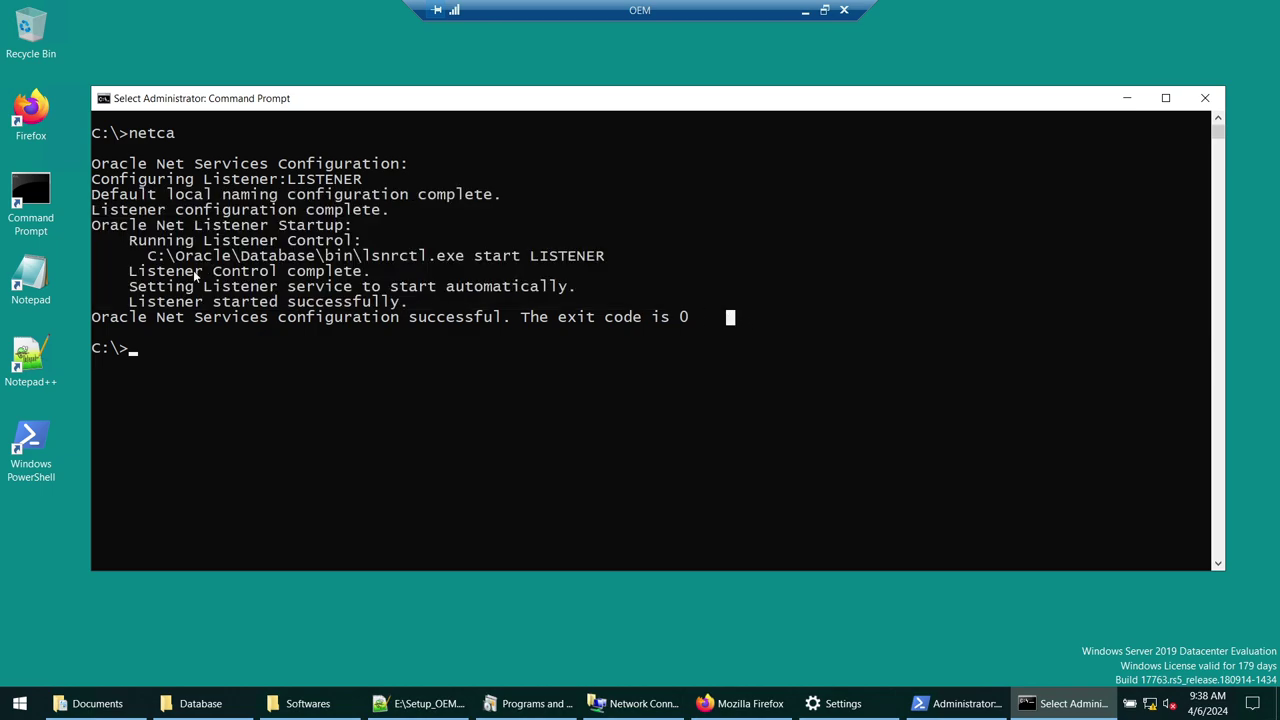
click(311, 257)
click(366, 257)
drag(480, 257, 604, 265)
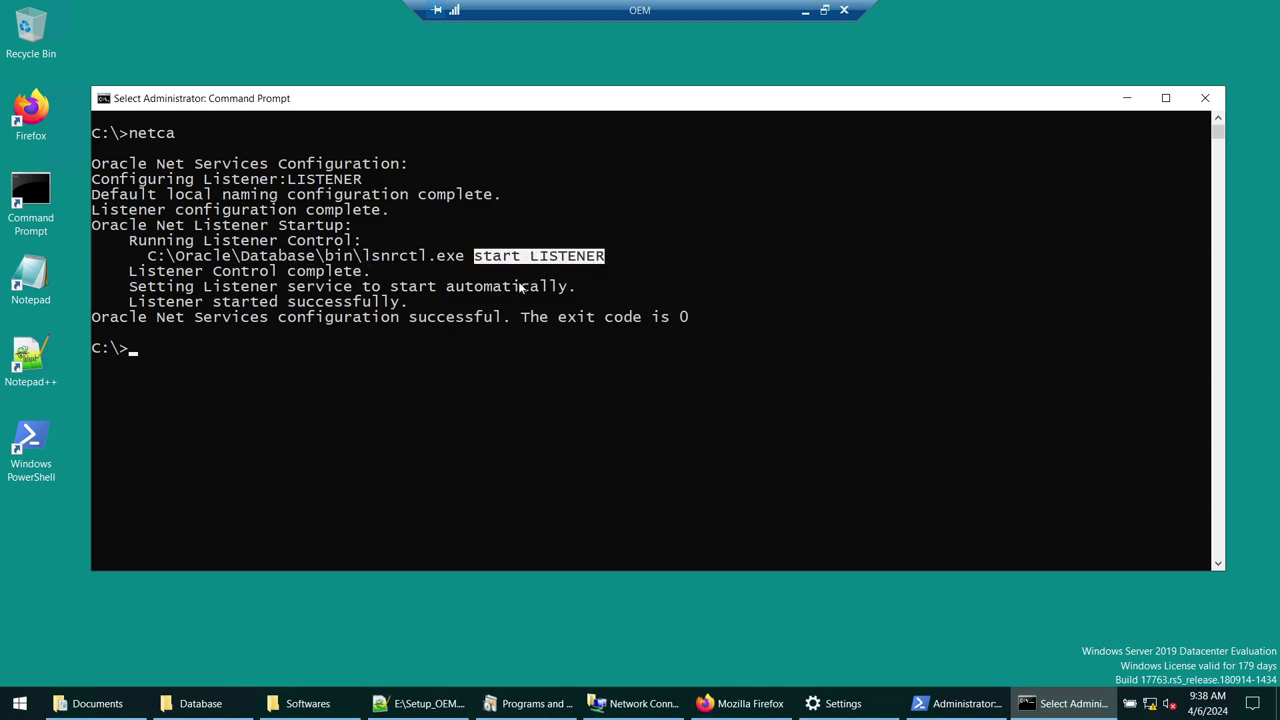
drag(120, 212, 288, 212)
double_click(565, 256)
right_click(846, 225)
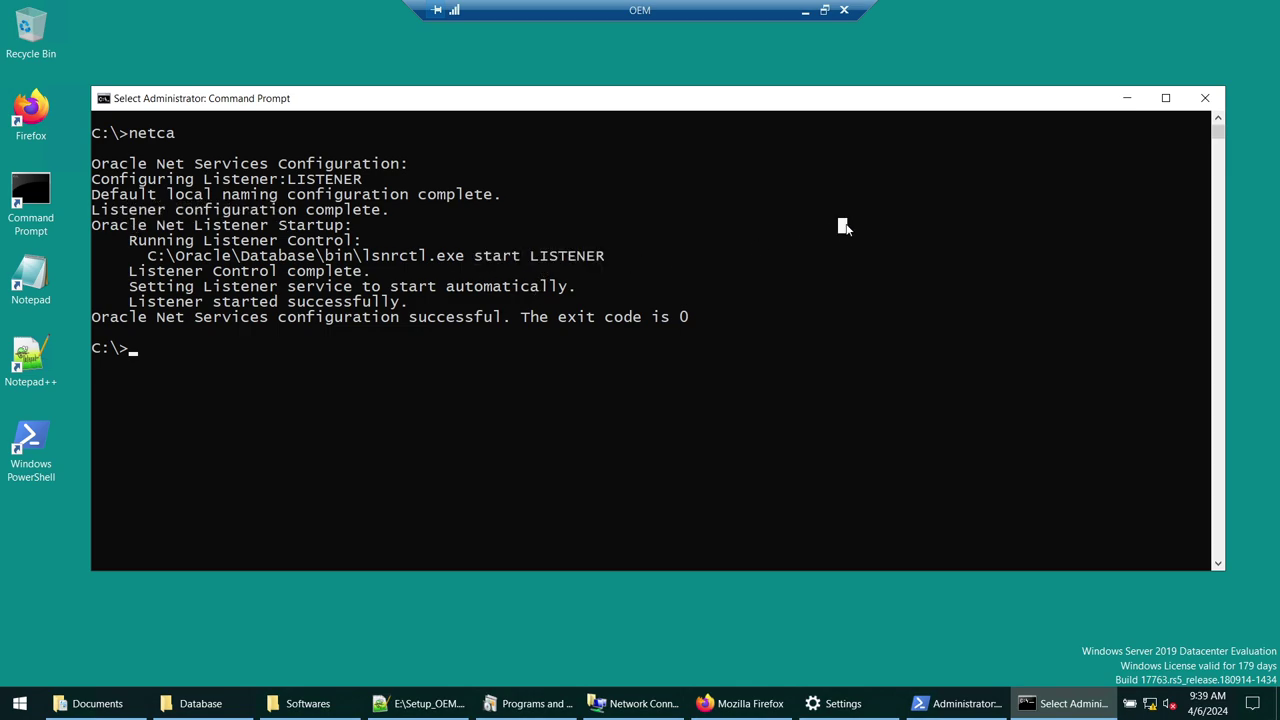
- Clear the console, run lsnrctl status, and highlight port 1521 and the 40-second uptime
text(cls)
key(Return)
text(lsncr)
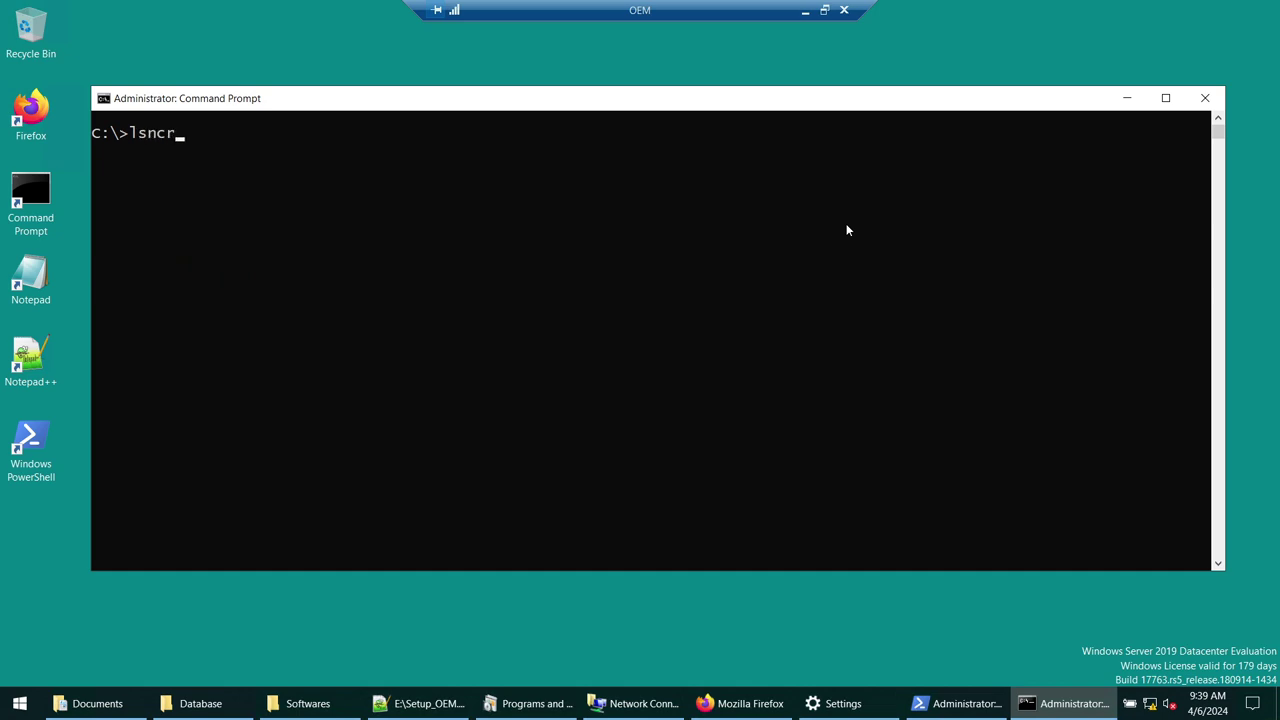
text(ctl status)
key(Return)
drag(508, 428, 631, 434)
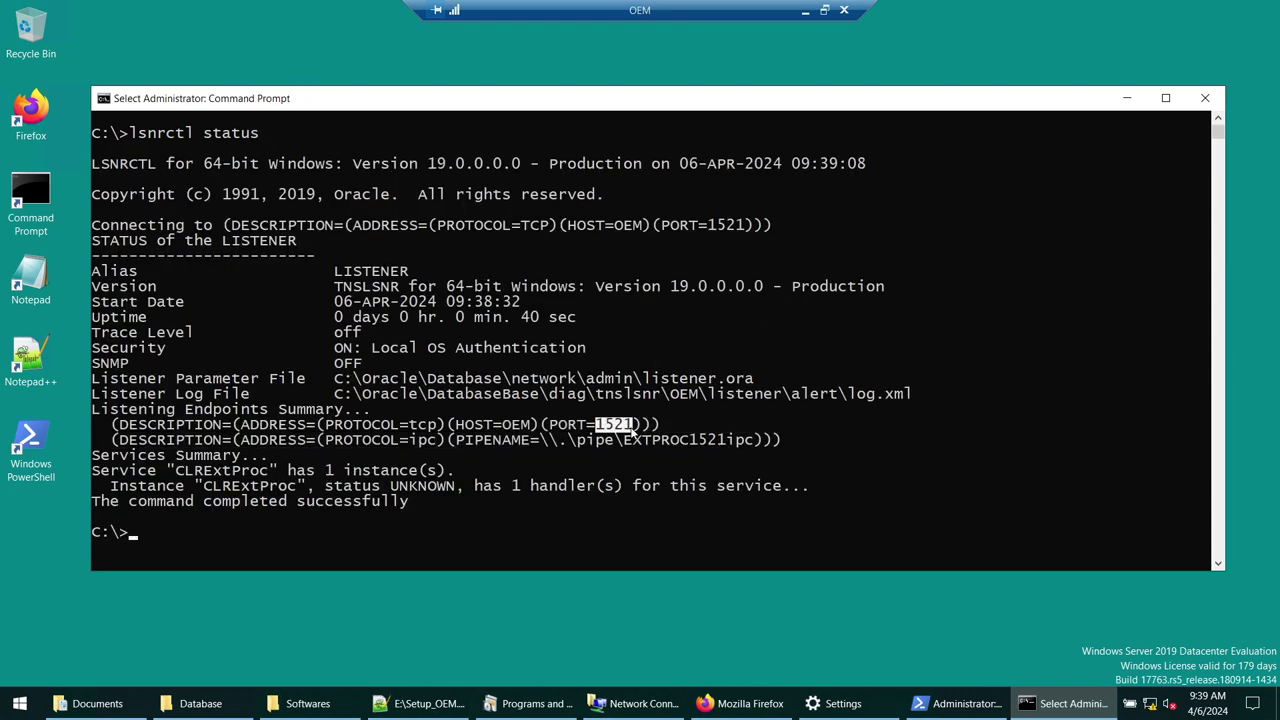
drag(519, 318, 577, 317)
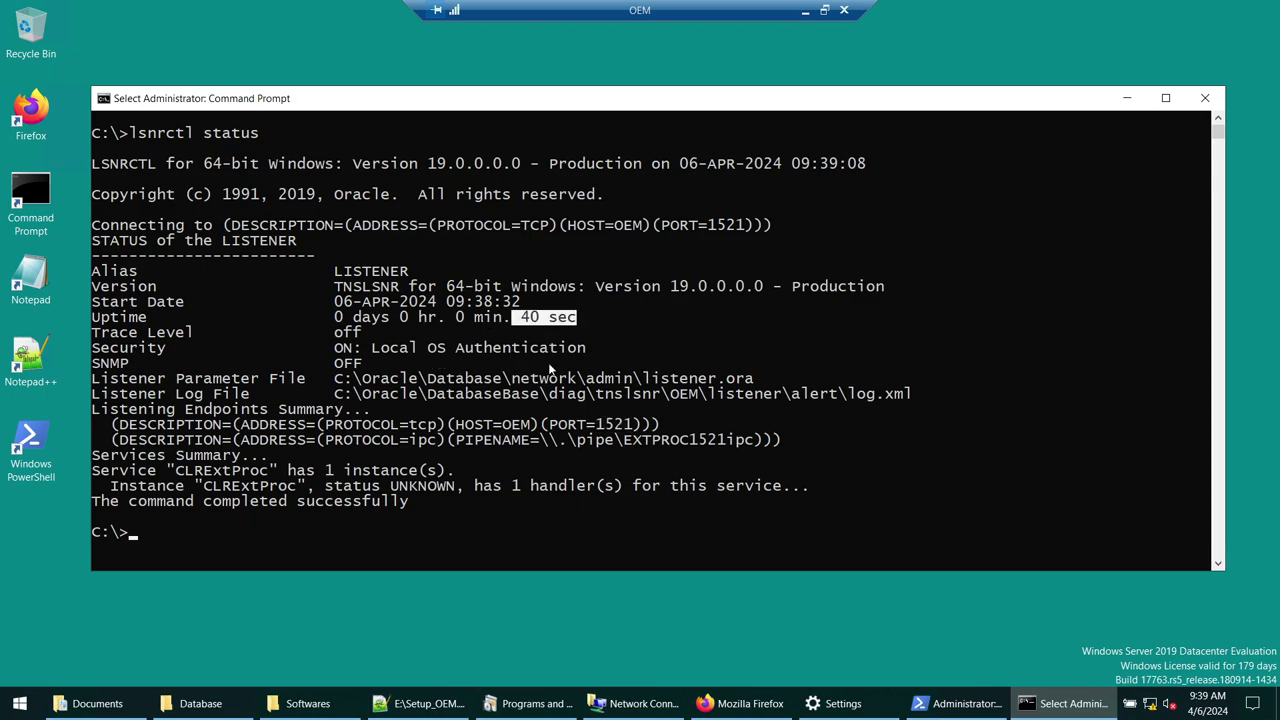
- Clear the listener status output and bring up the Start menu
text(cls)
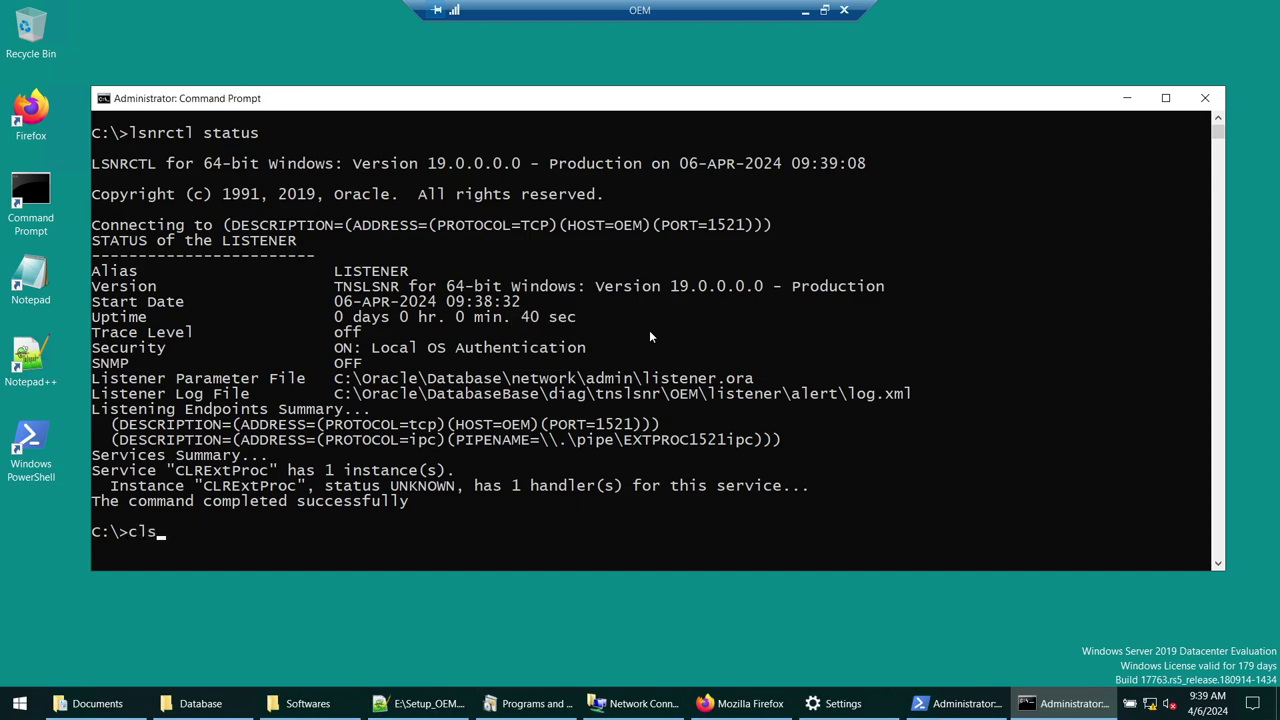
key(Return)
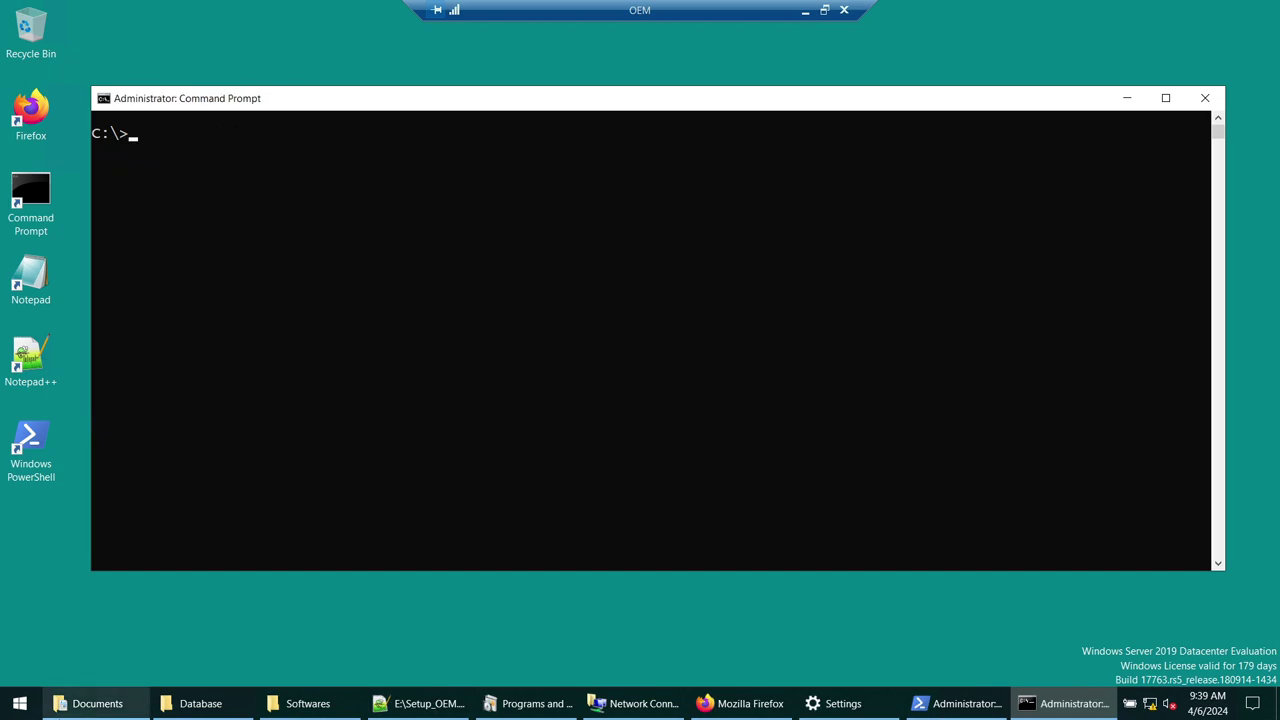
click(19, 703)
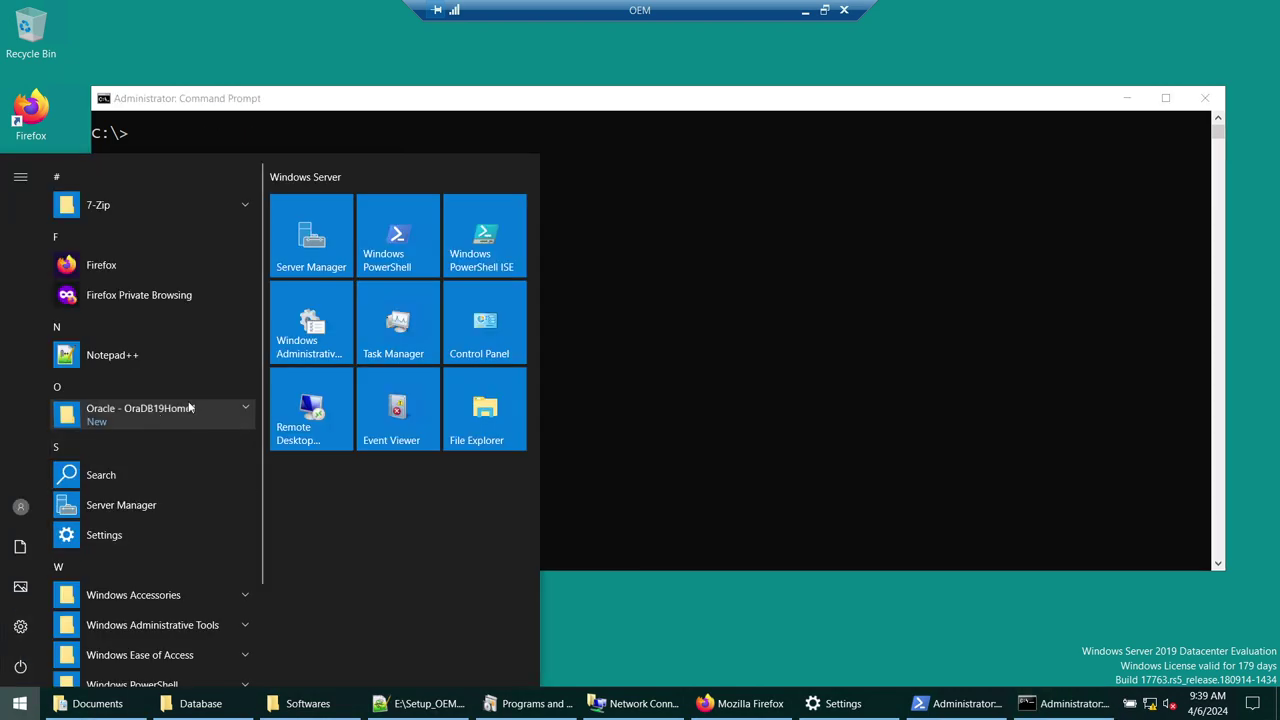
- Review the High Level Steps slide, then find Database Configuration Assistant under Oracle - OraDB19Home1
click(805, 10)
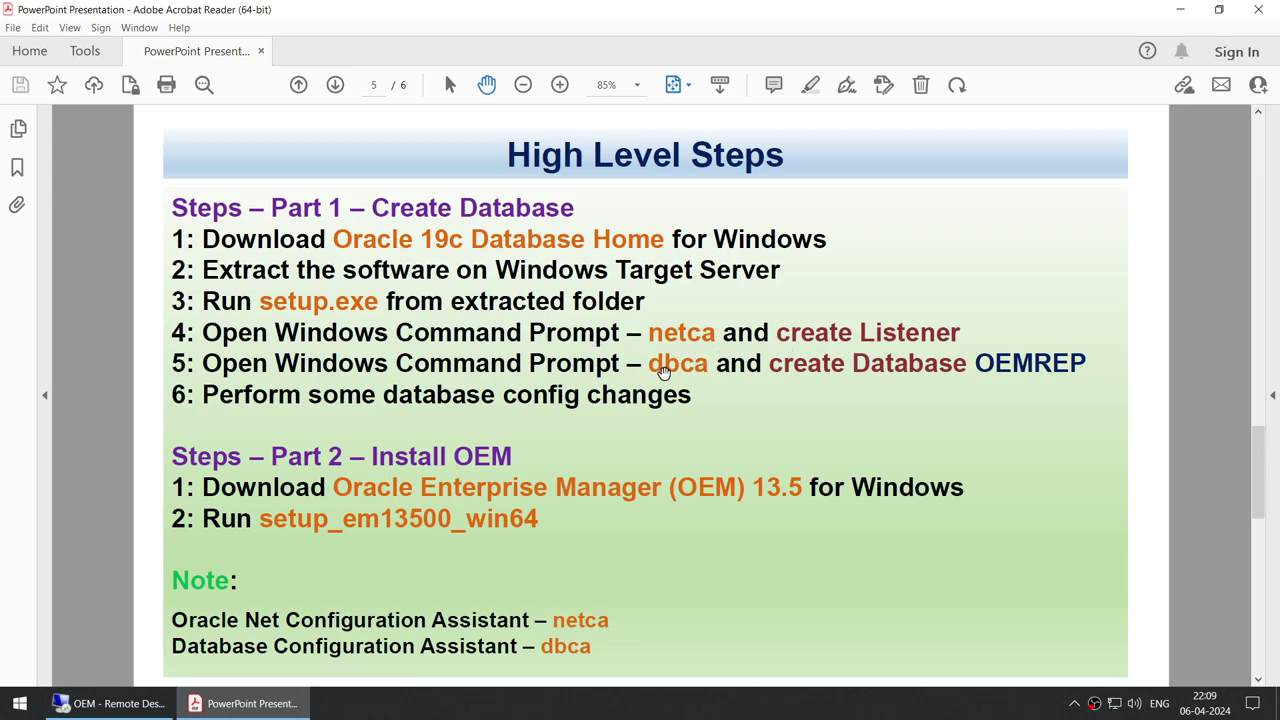
click(1180, 9)
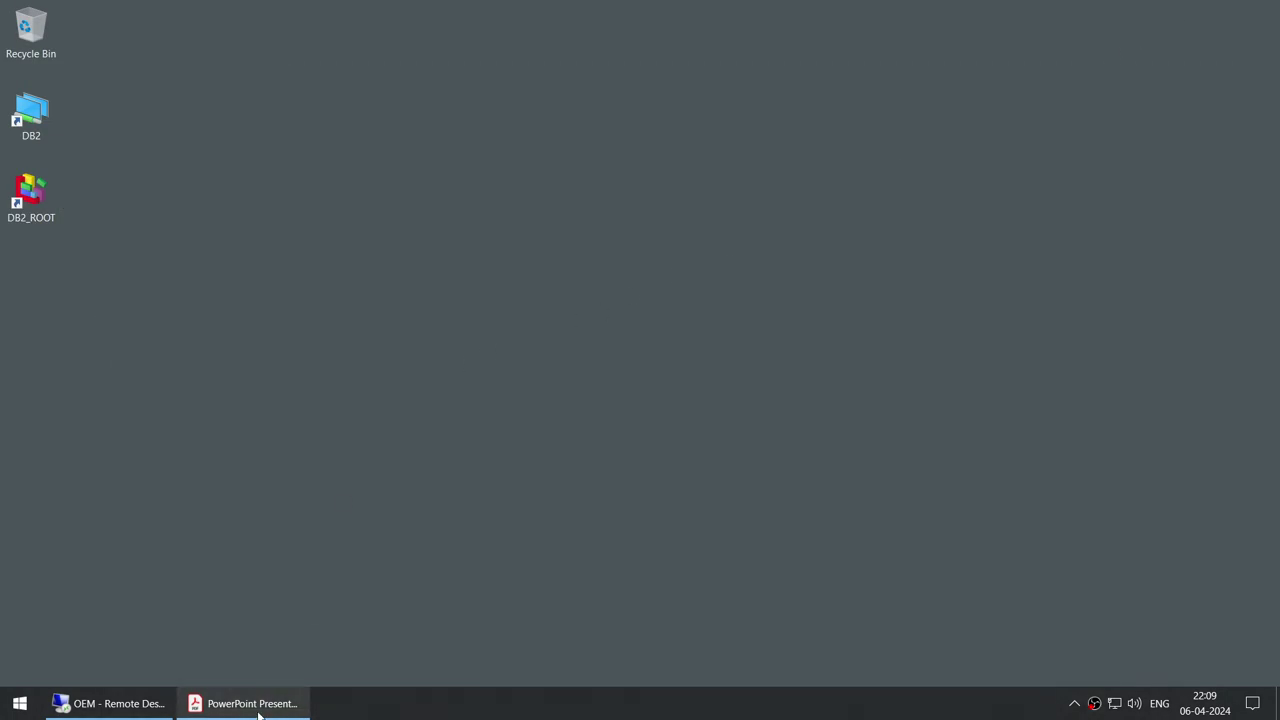
click(108, 703)
click(880, 257)
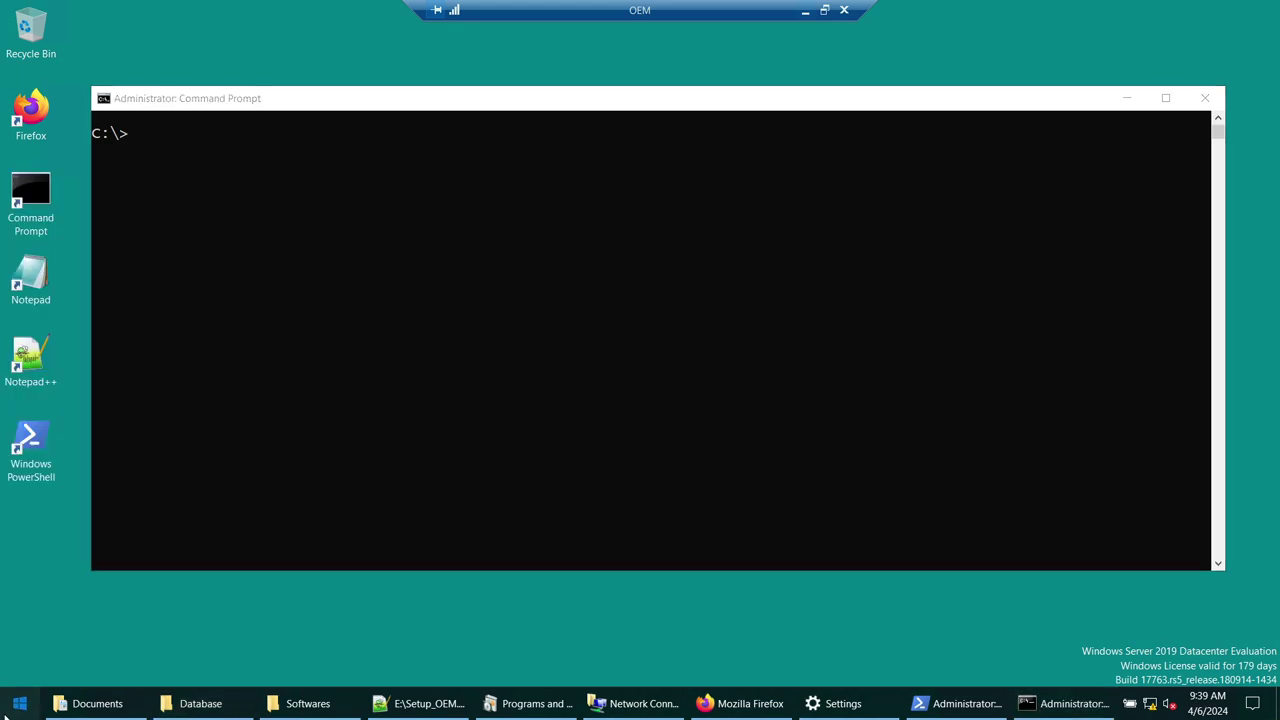
click(19, 703)
click(140, 410)
scroll(147, 432, down, 1)
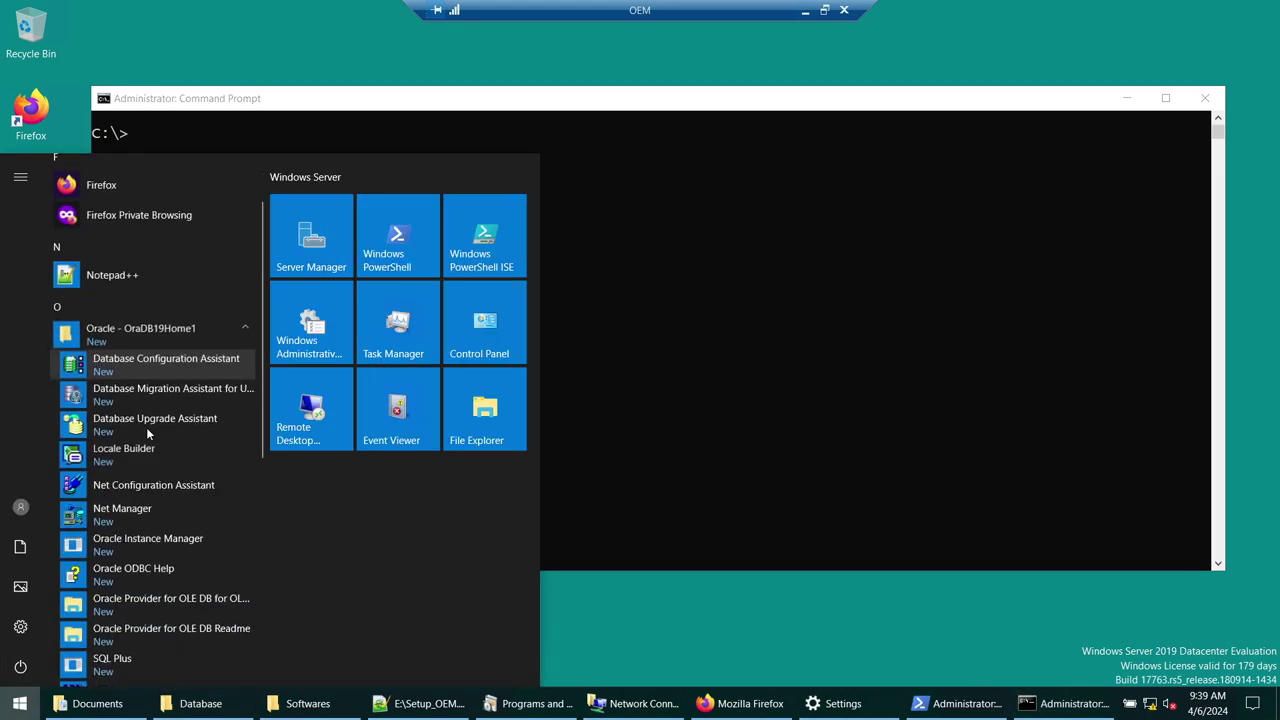
right_click(137, 372)
mouse_move(326, 427)
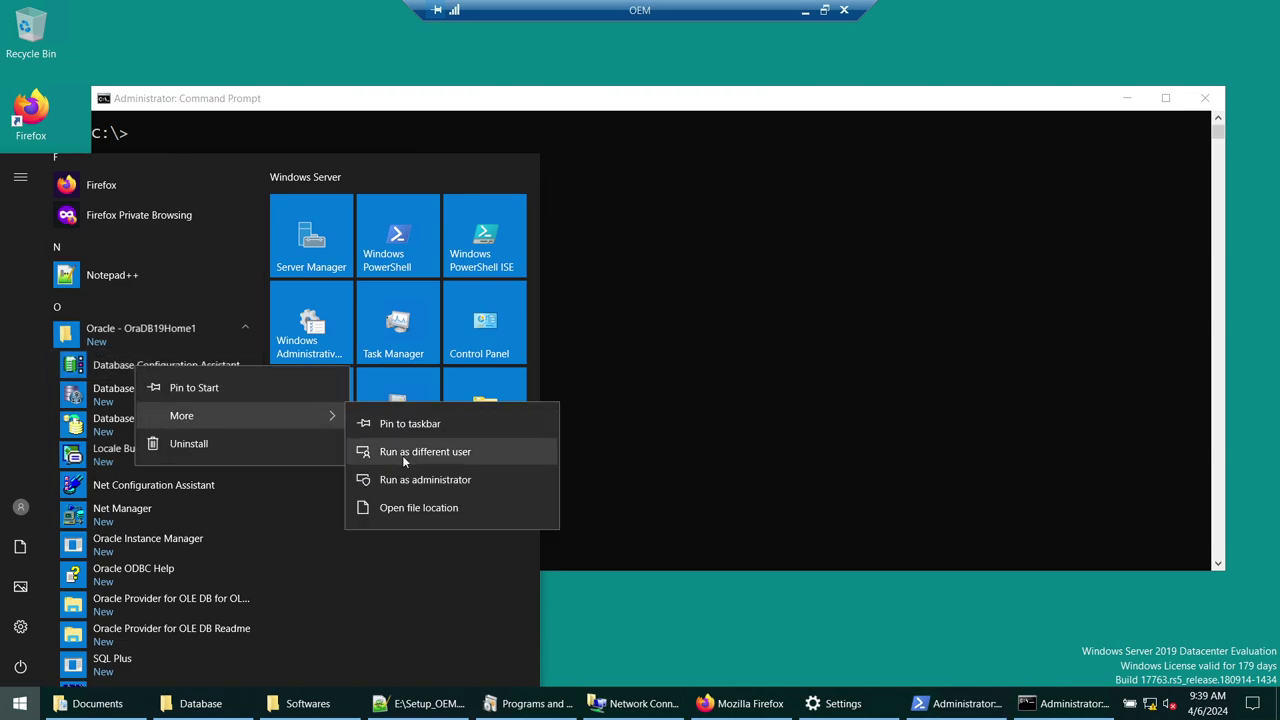
click(975, 293)
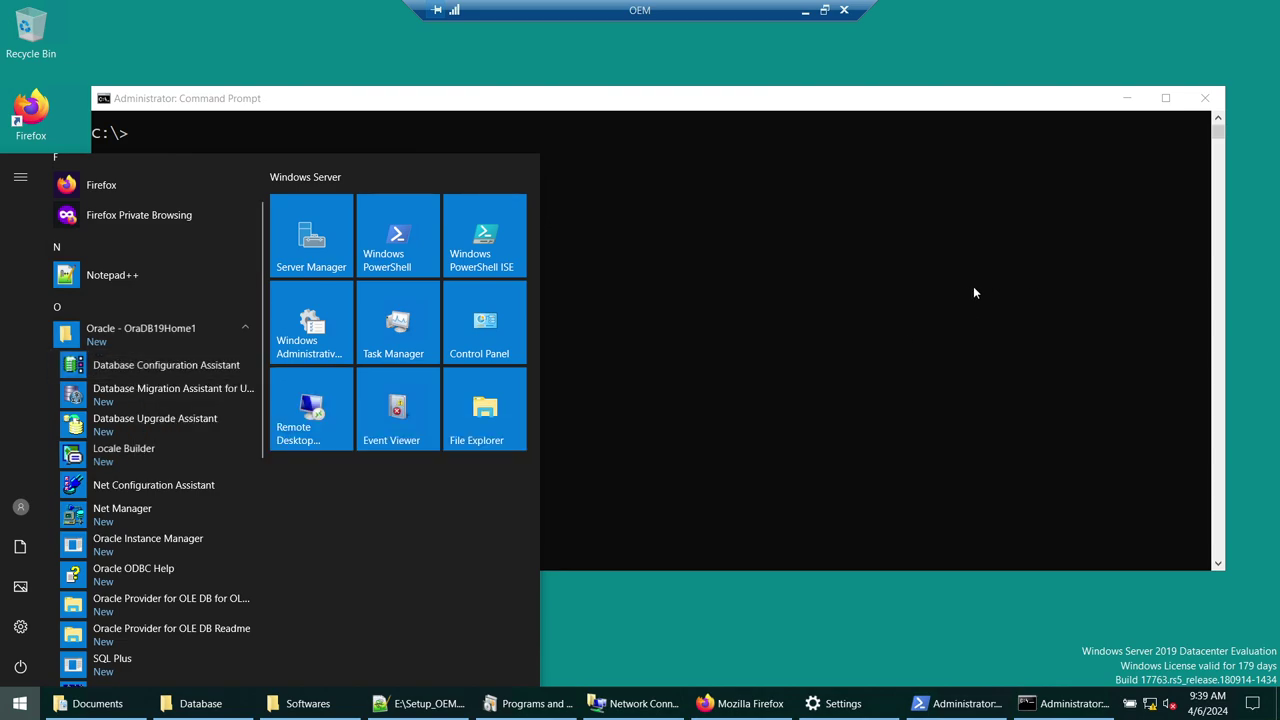
- Run dbca from the Command Prompt and minimize the console
click(974, 289)
text(dbca)
key(Return)
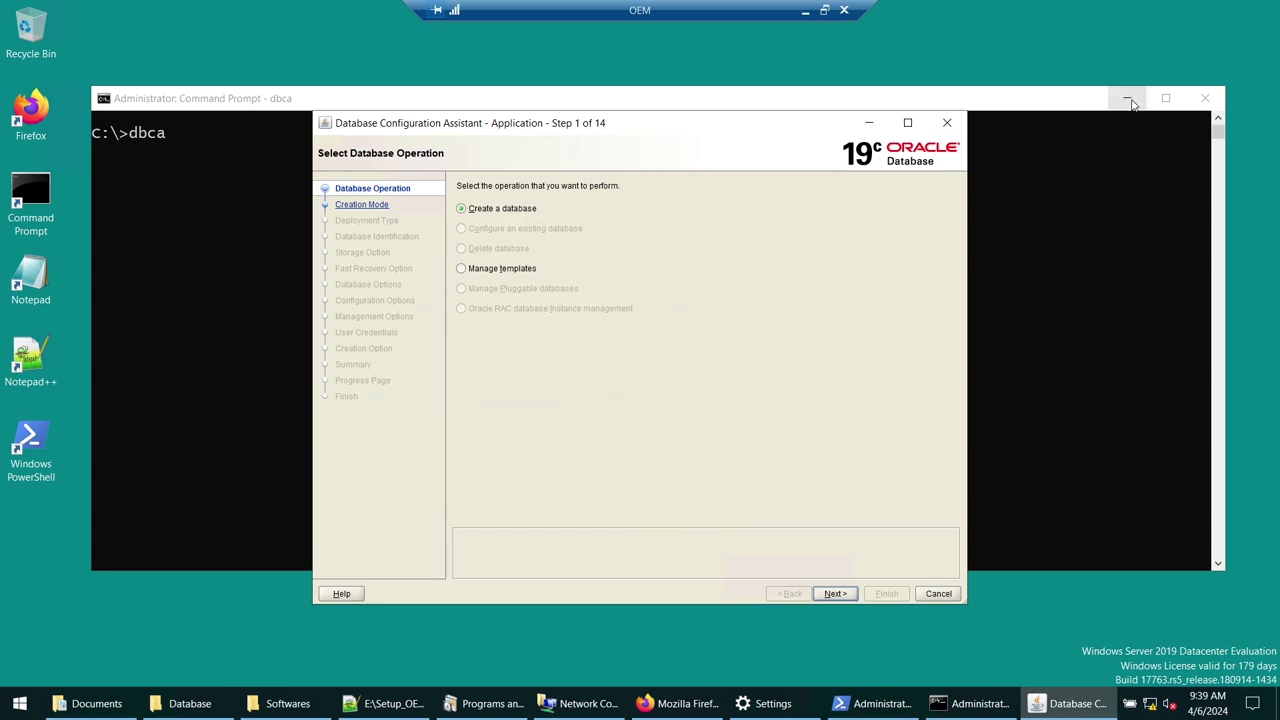
click(1126, 98)
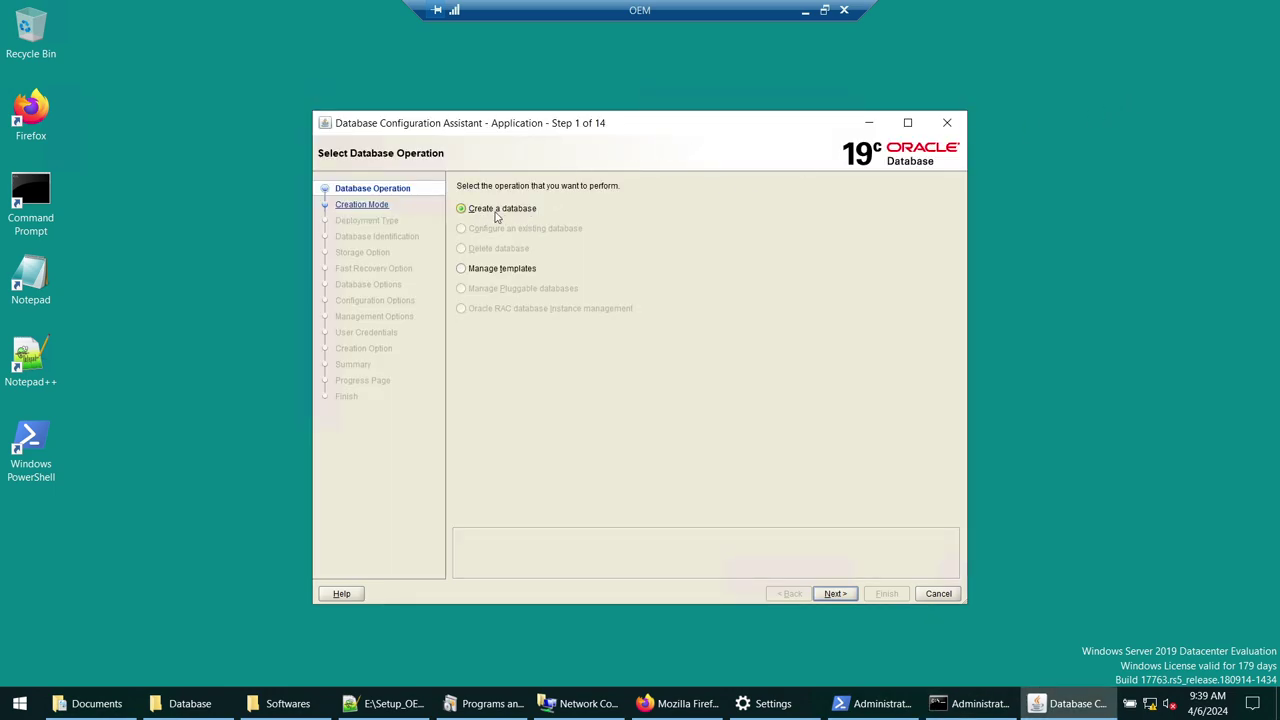
- Uncheck Create as Container database and replace global database name orcl with OEMREP
click(833, 593)
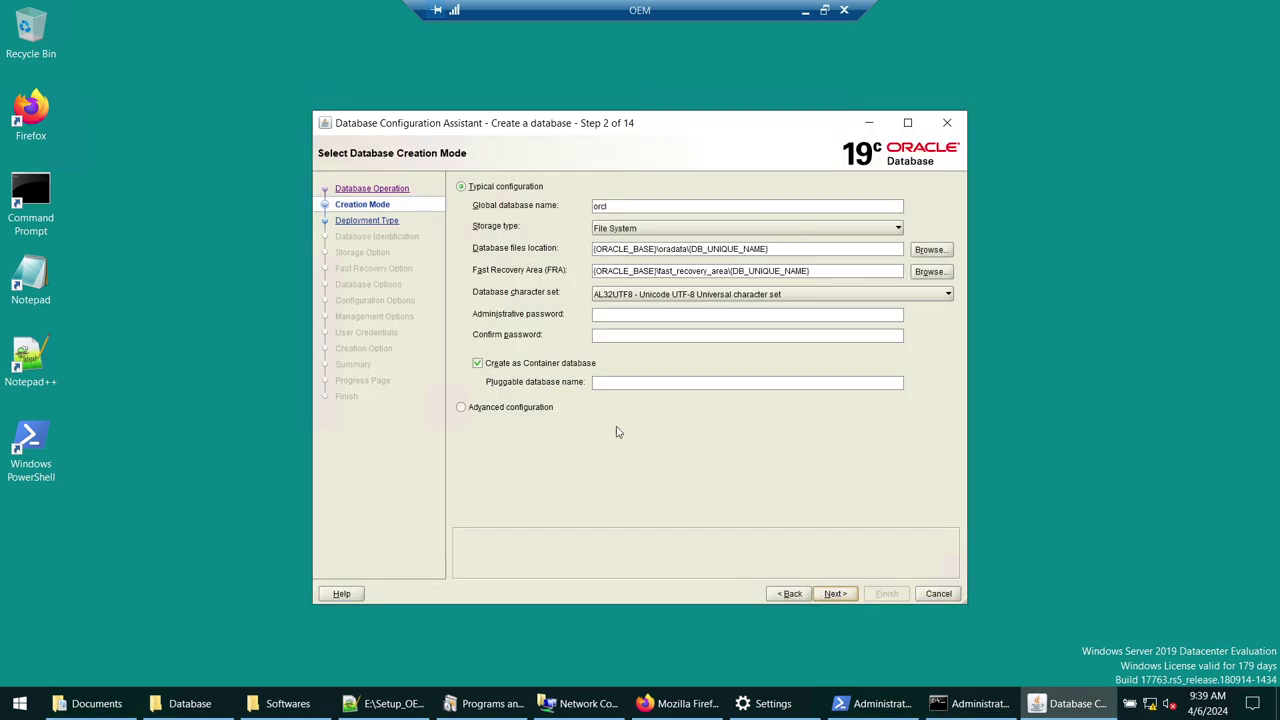
click(510, 364)
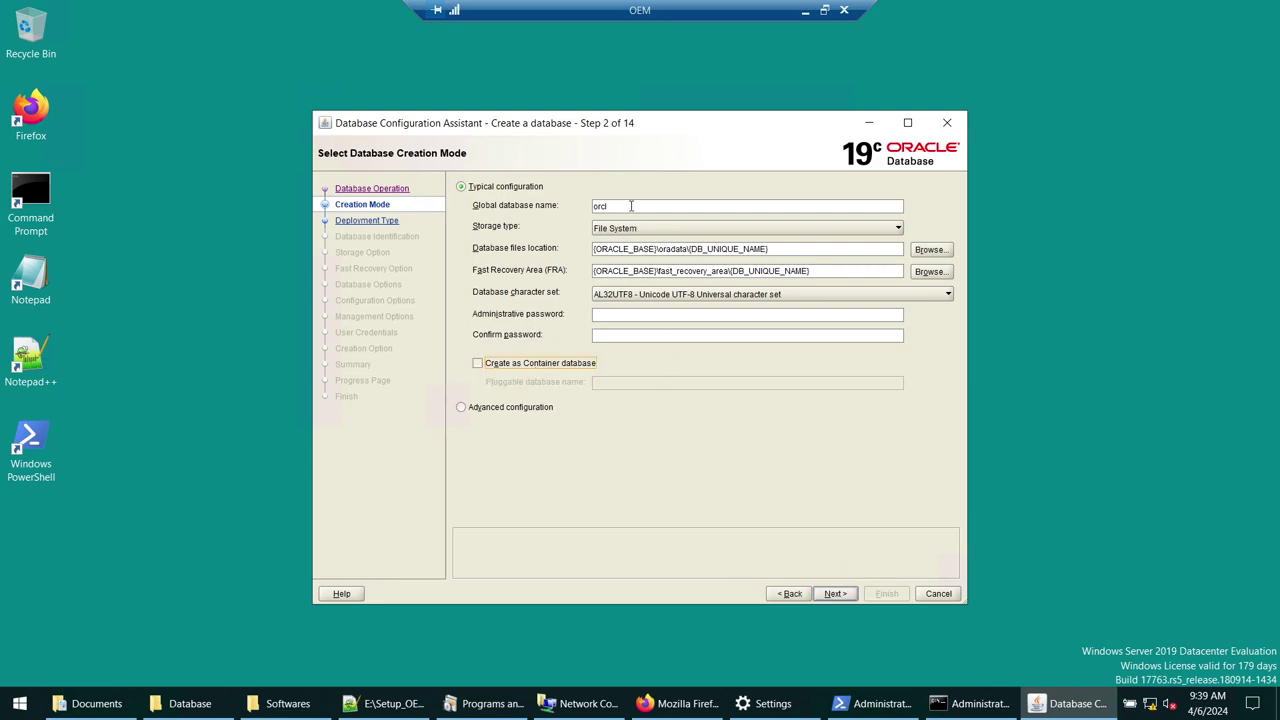
double_click(592, 206)
text(OEMREP)
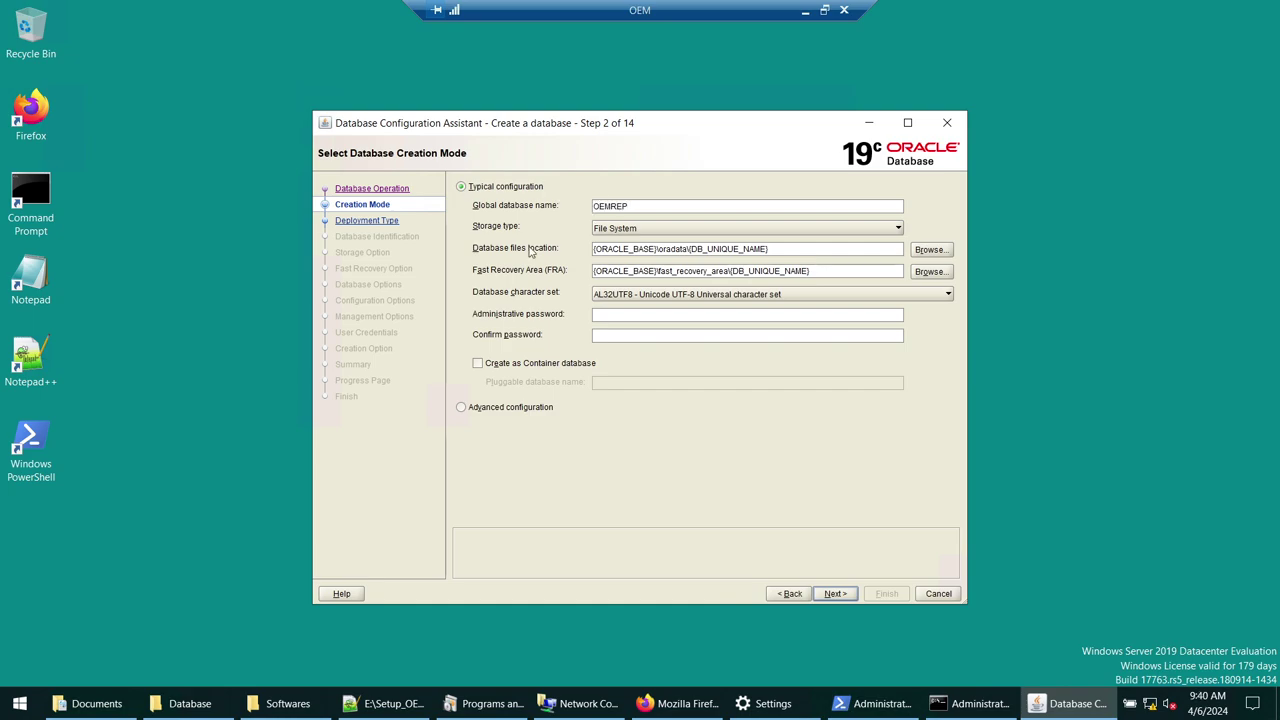
key(Tab)
key(Tab)
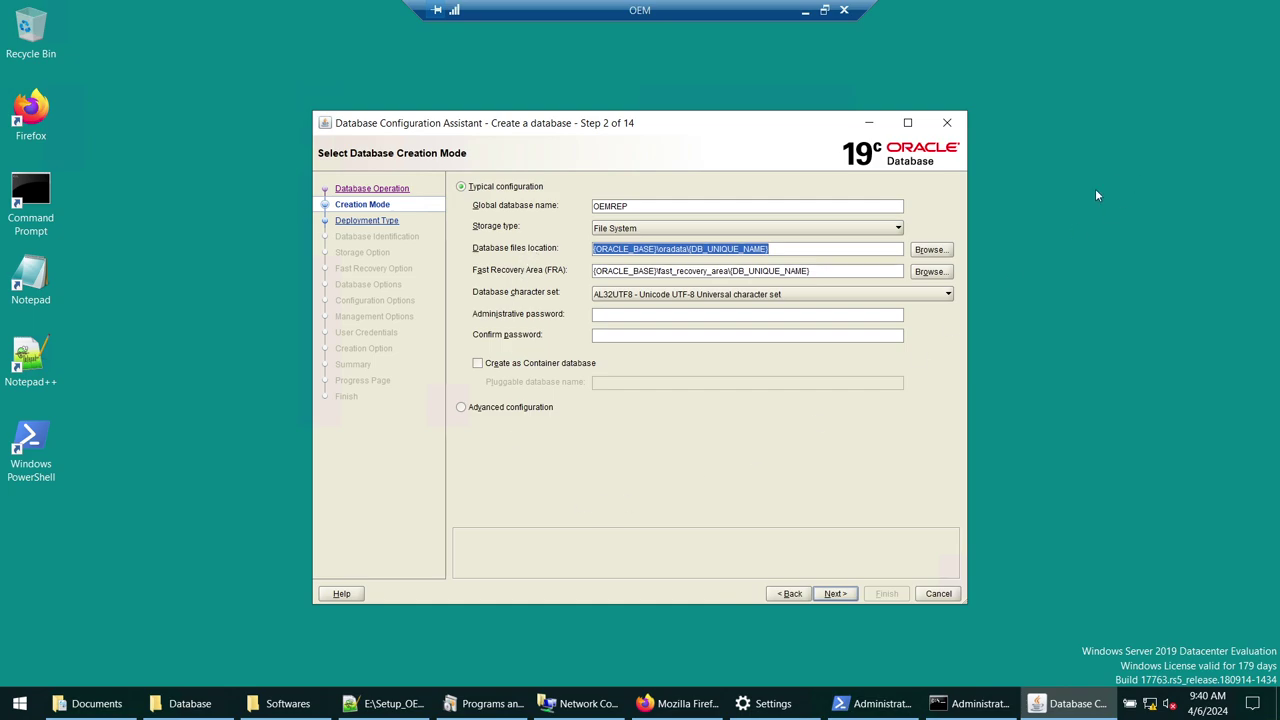
click(385, 703)
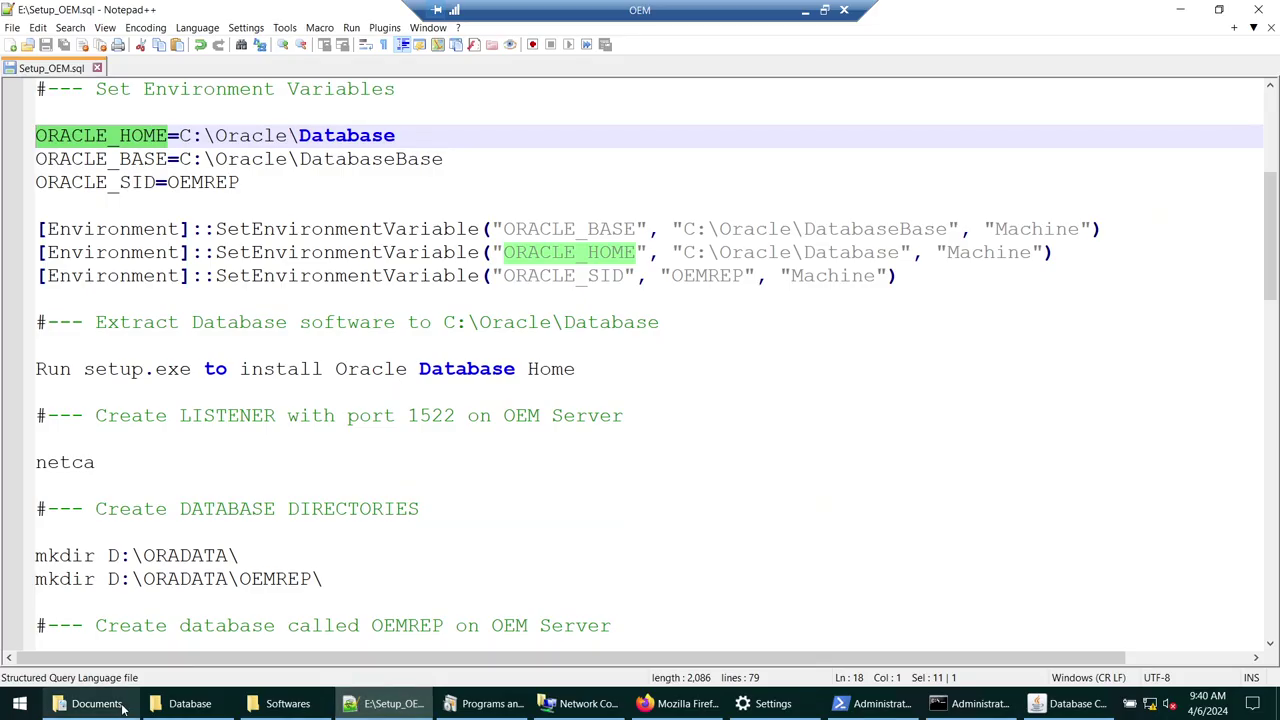
- Open the DATA (D:) drive from This PC in File Explorer
click(123, 706)
click(190, 703)
click(280, 250)
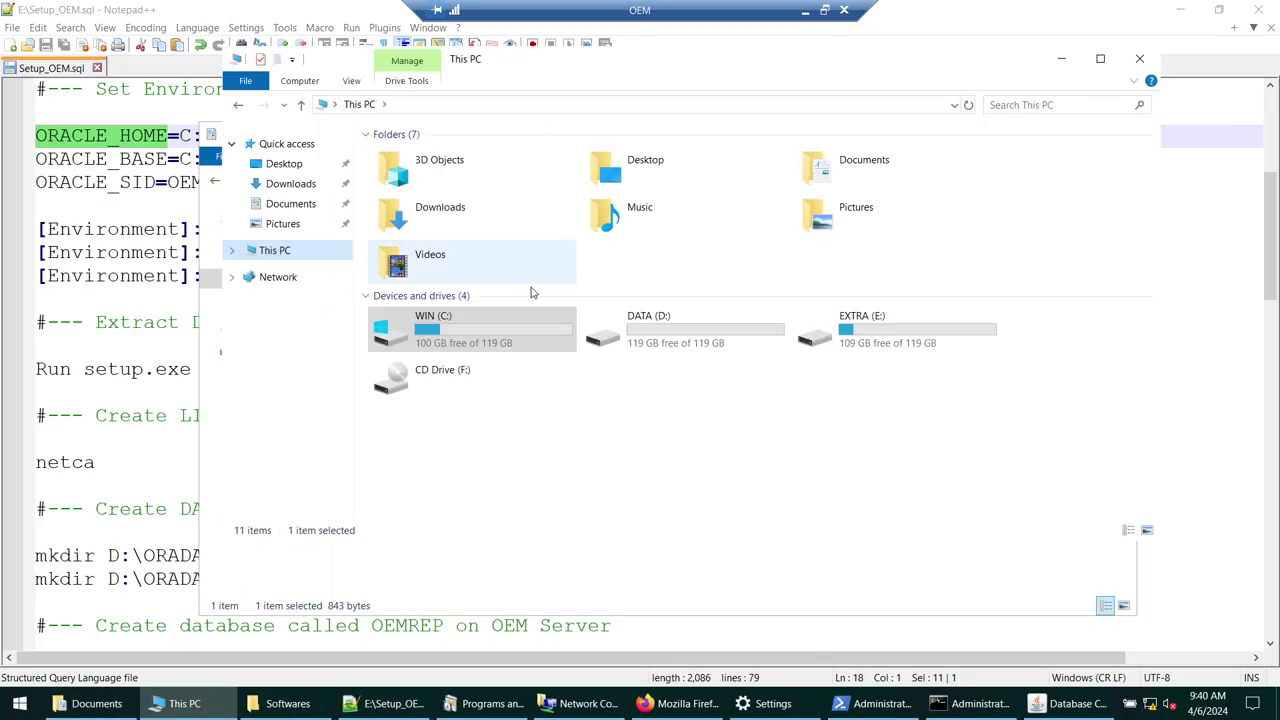
double_click(622, 330)
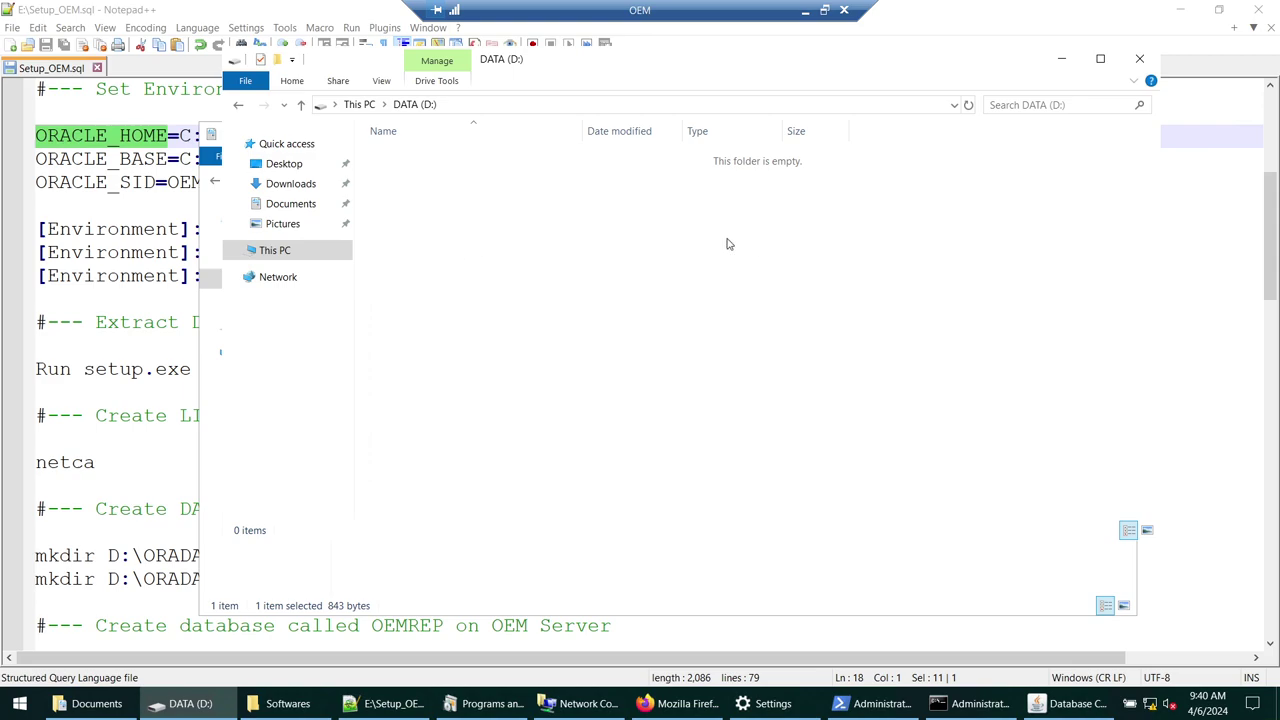
click(1066, 60)
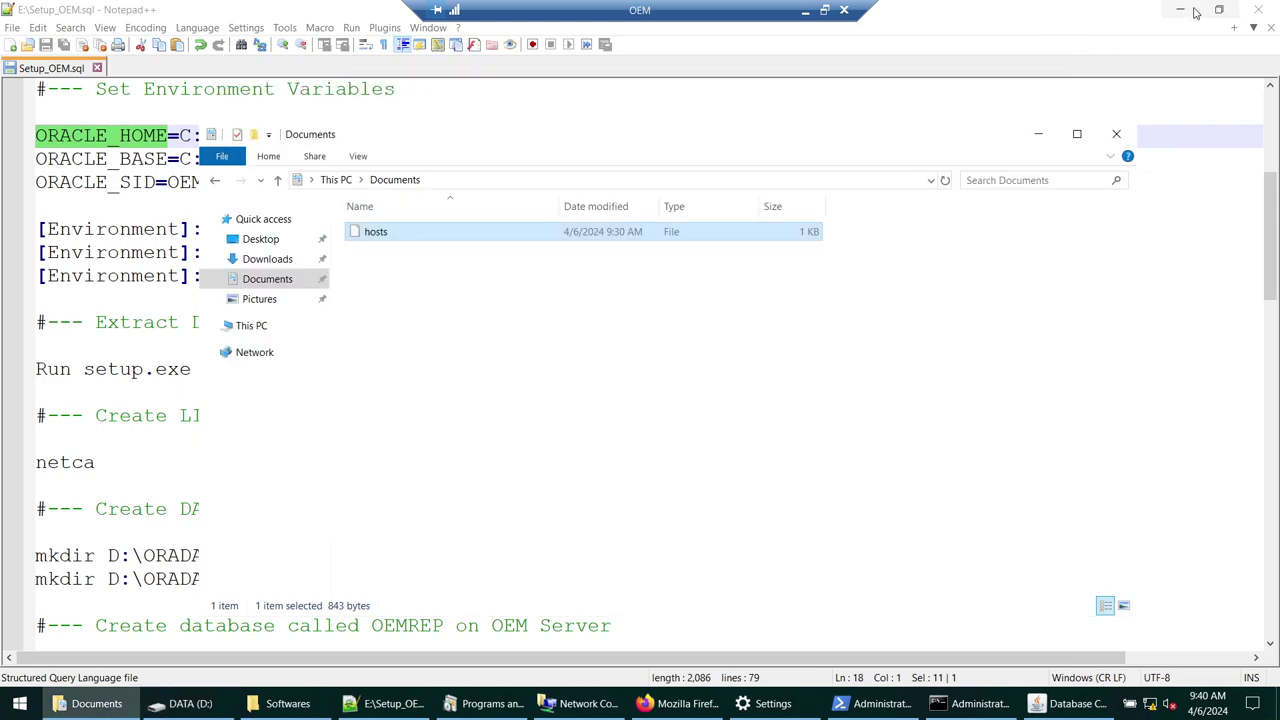
click(1184, 10)
click(262, 328)
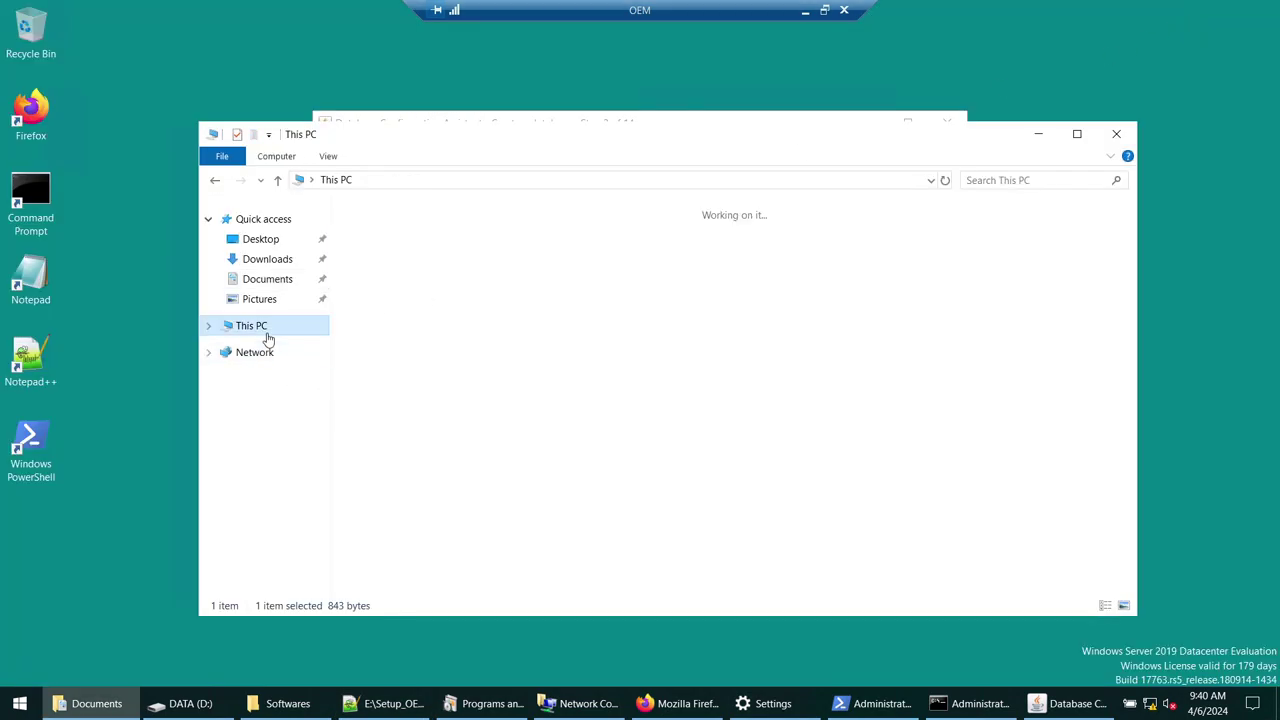
double_click(678, 402)
- Create folder ORADATA on D: with an OEMREP subfolder inside it
right_click(481, 341)
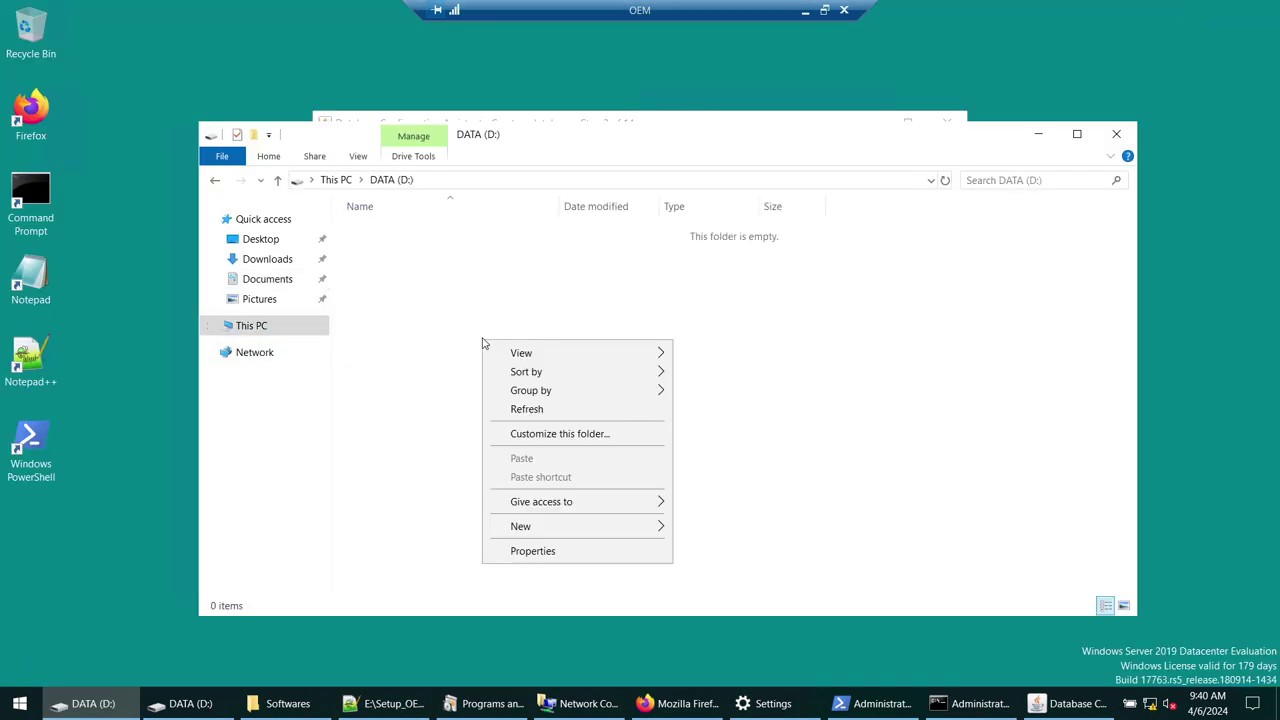
mouse_move(551, 534)
click(705, 527)
text(O)
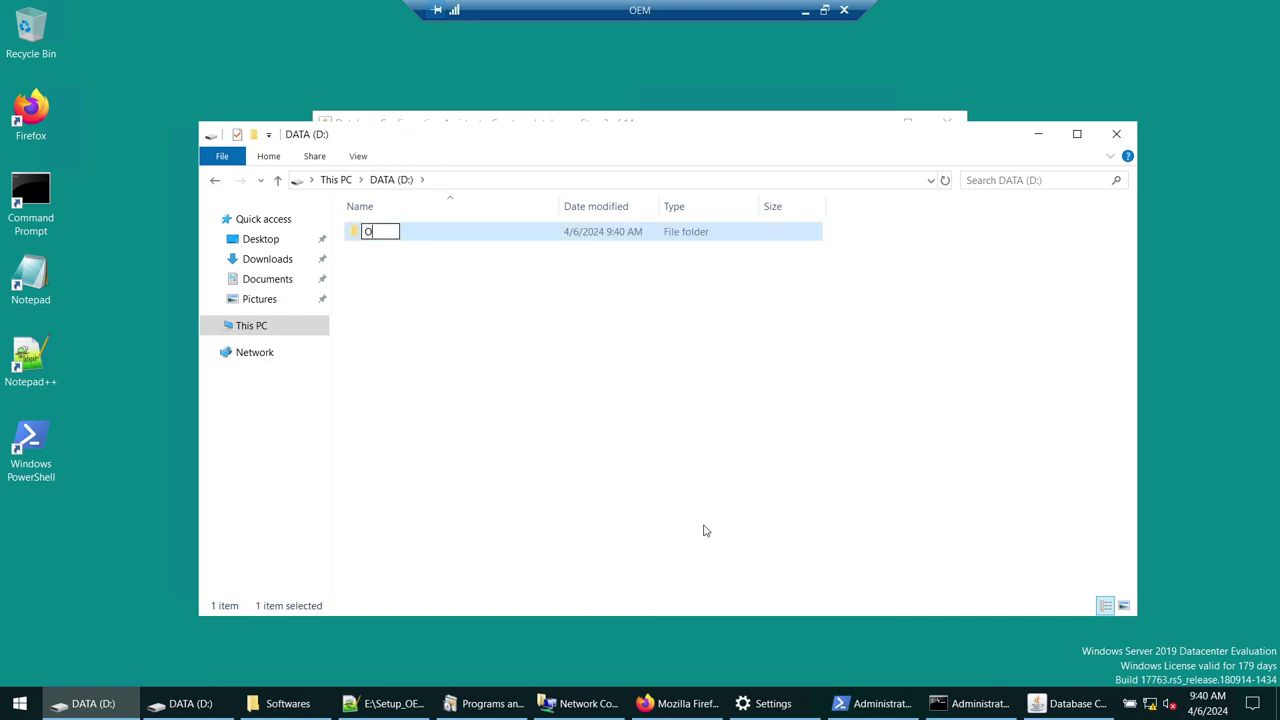
text(RADATA)
key(Return)
key(Return)
right_click(713, 366)
mouse_move(741, 578)
click(950, 570)
text(O)
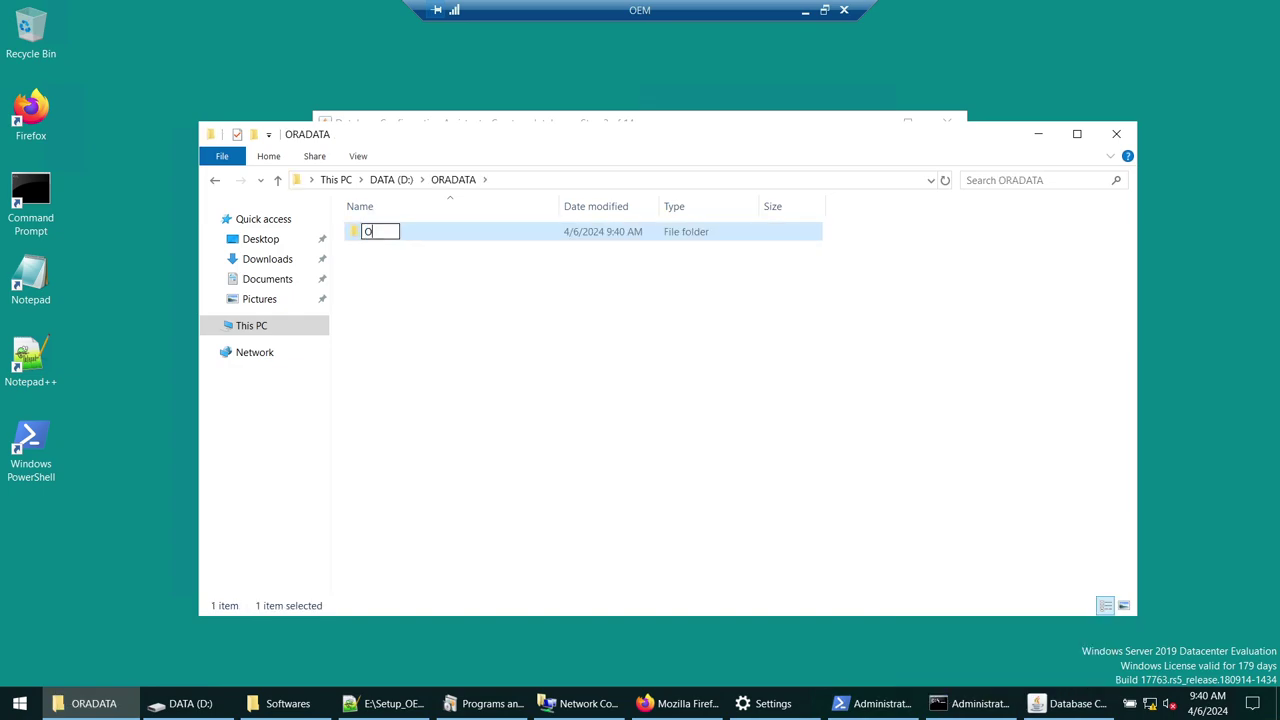
text(EMREP)
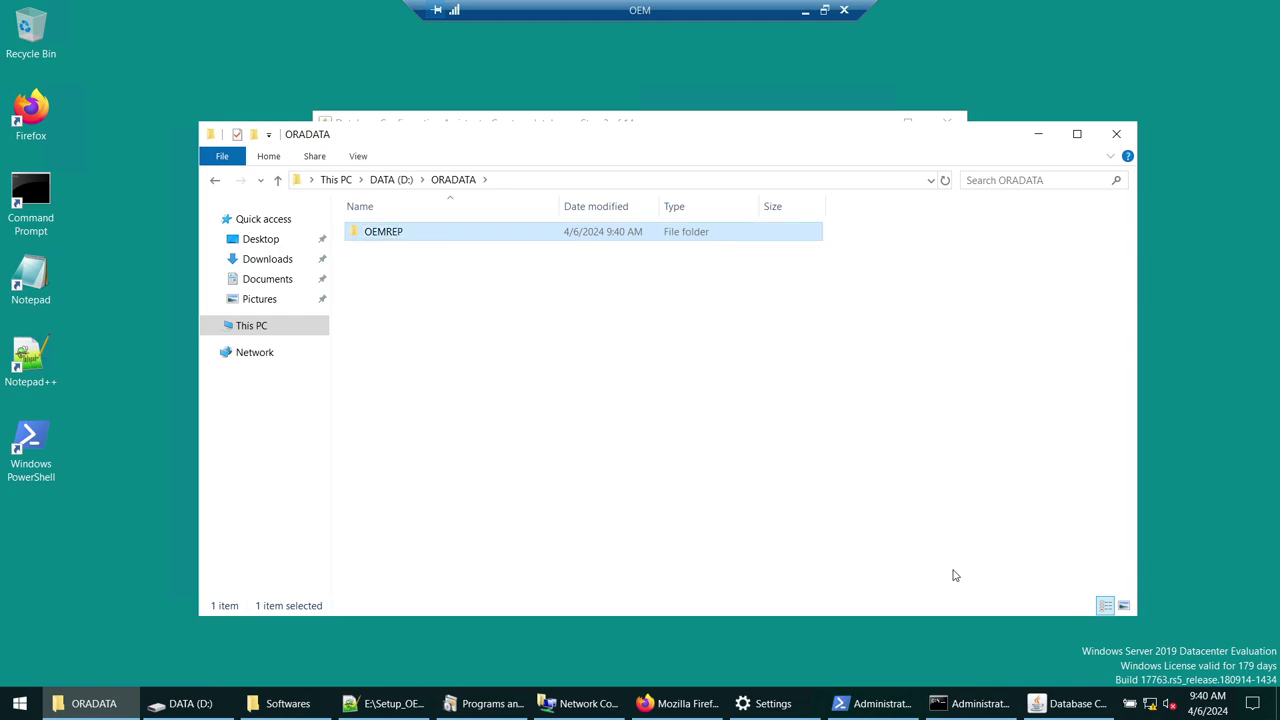
key(Return)
key(Return)
- Copy the D:\ORADATA\OEMREP path and paste it as DBCA's database files location
click(556, 183)
key(ctrl+c)
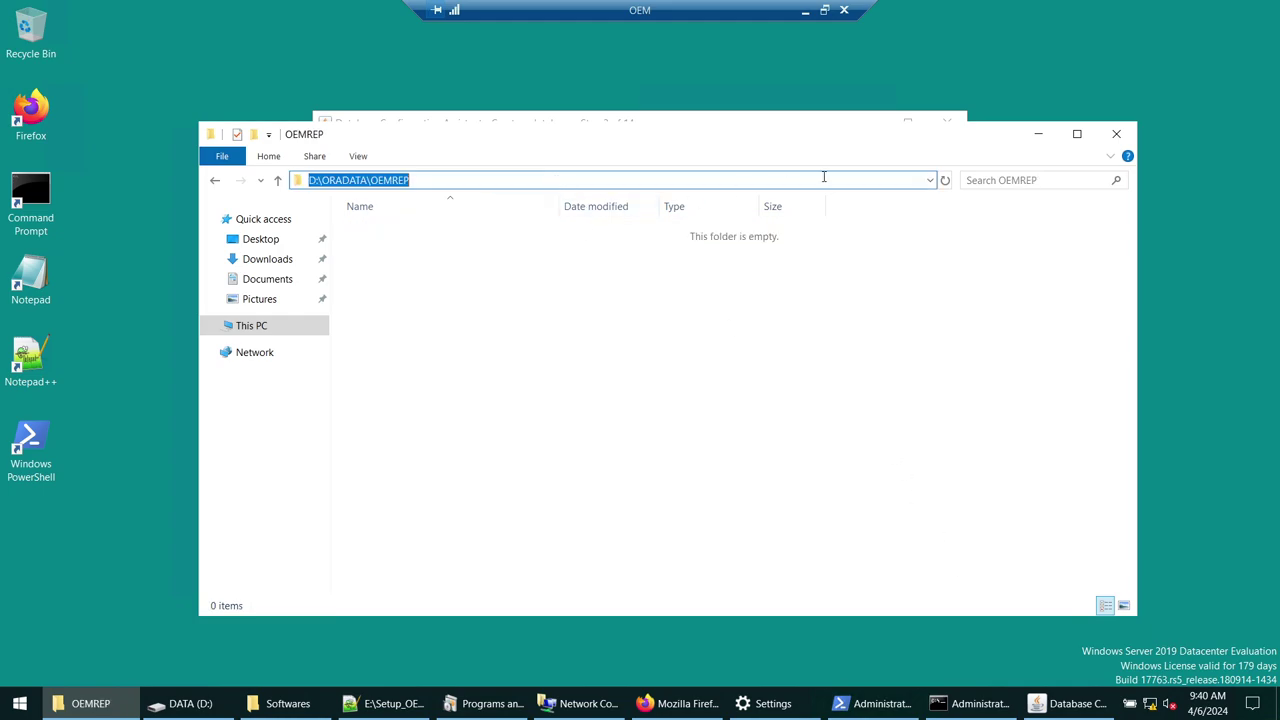
click(1038, 133)
key(ctrl+v)
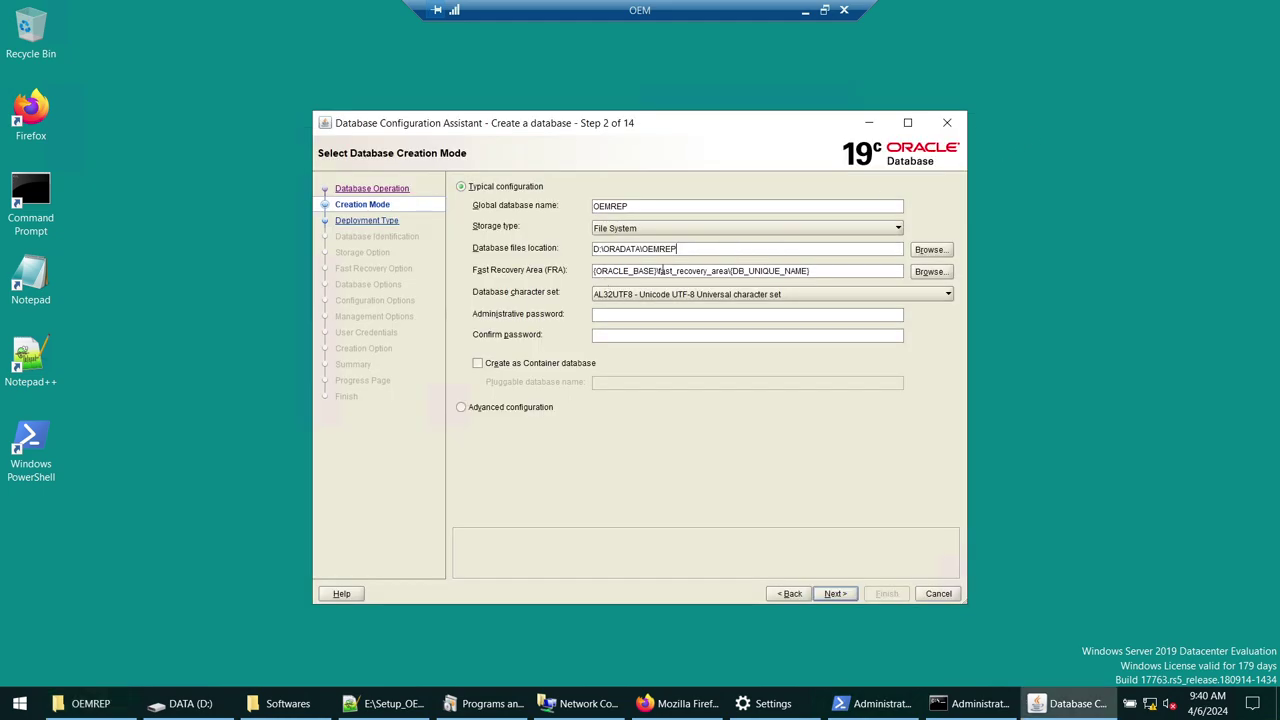
- Set the Fast Recovery Area to D:\ORADATA\OEMREP\FRA
triple_click(661, 271)
key(ctrl+v)
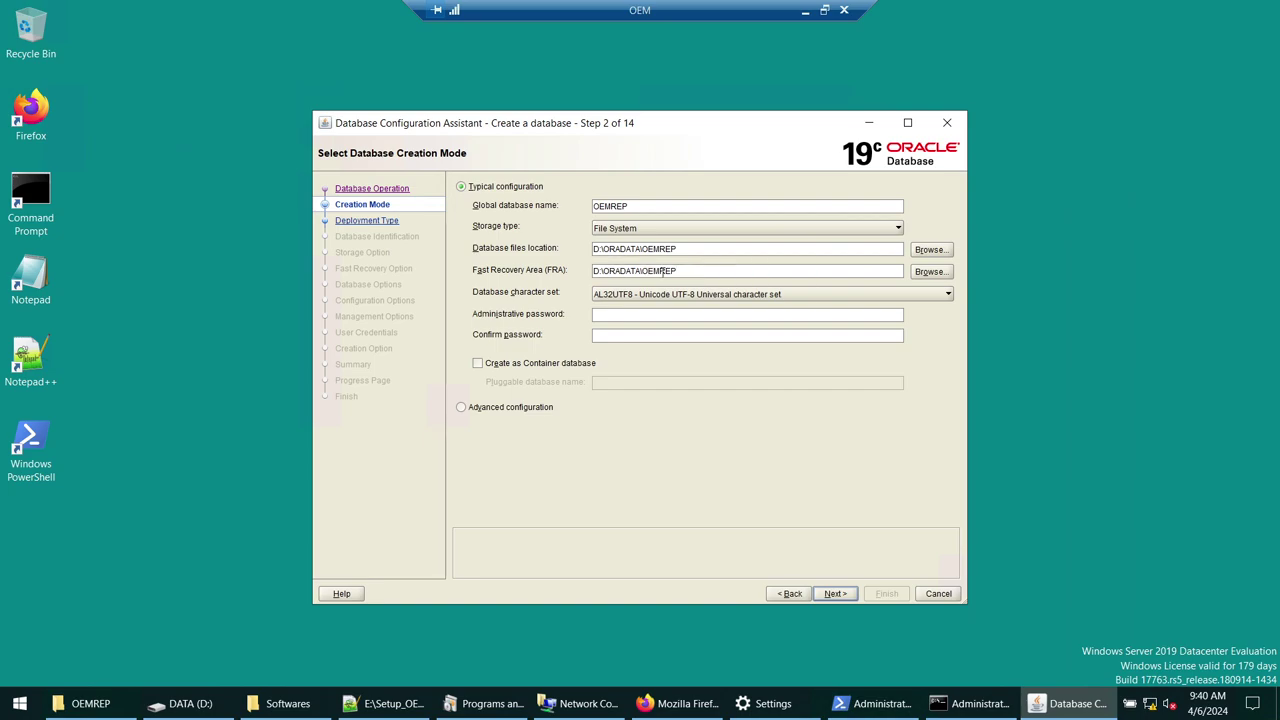
text(\FR)
text(O)
- Enter the administrative password from Notepad in both password fields and accept the weak-password warning
key(BackSpace)
key(BackSpace)
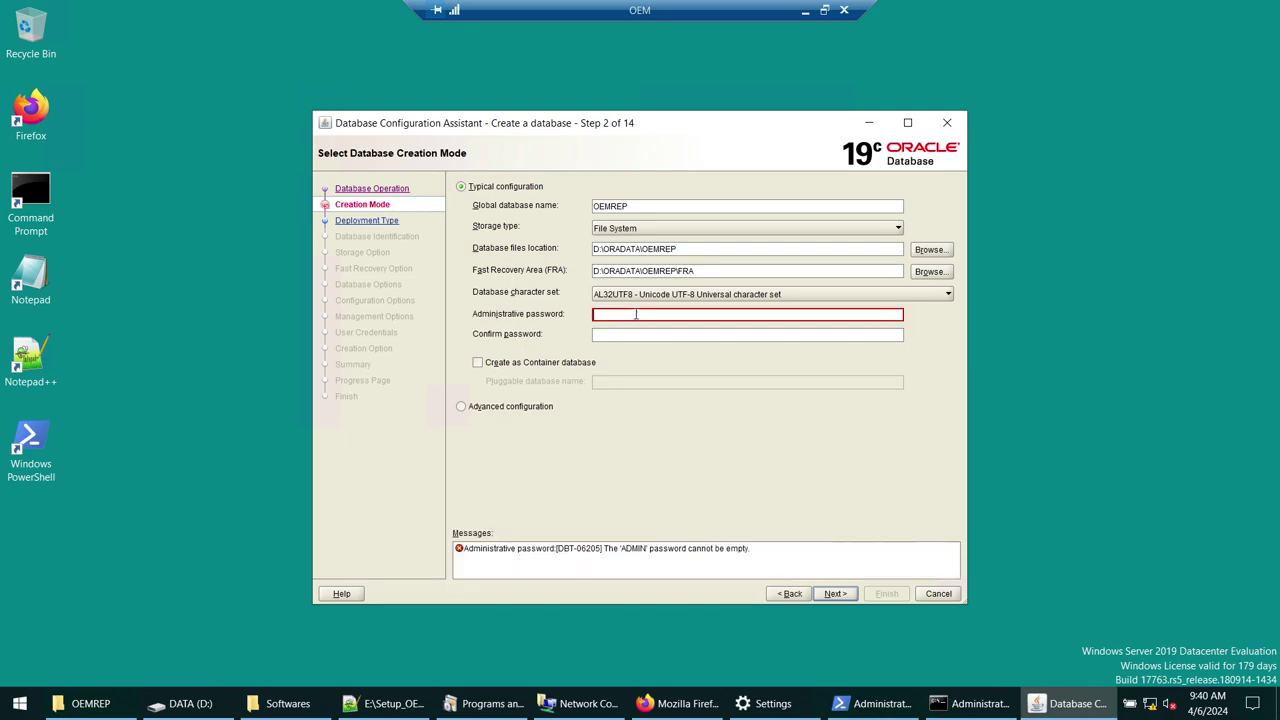
click(8, 710)
text(no)
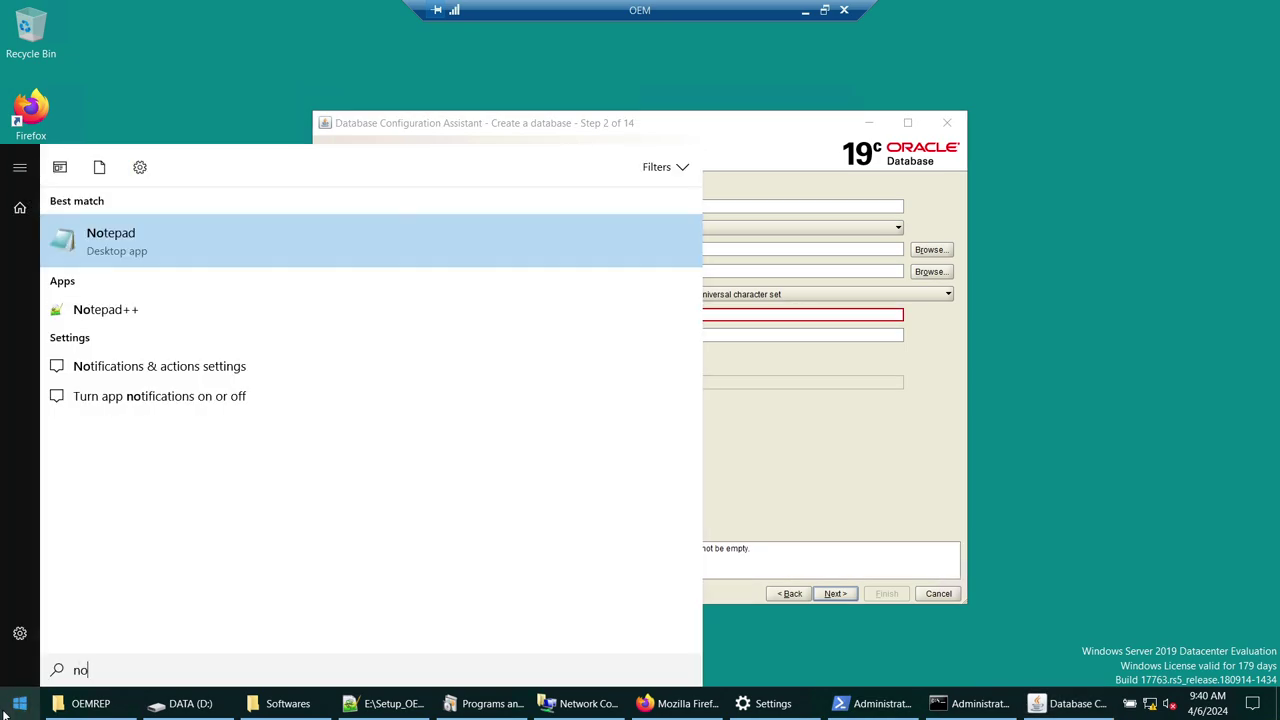
key(Return)
text(password)
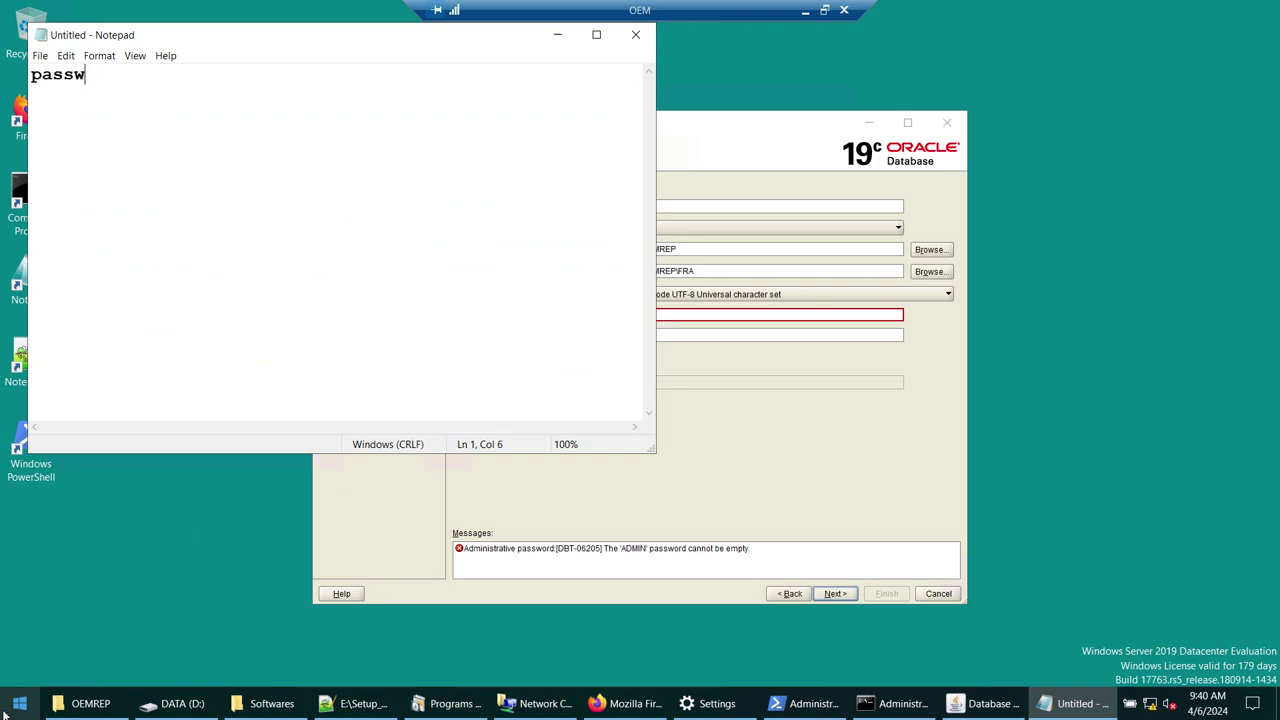
key(ctrl+a)
key(ctrl+c)
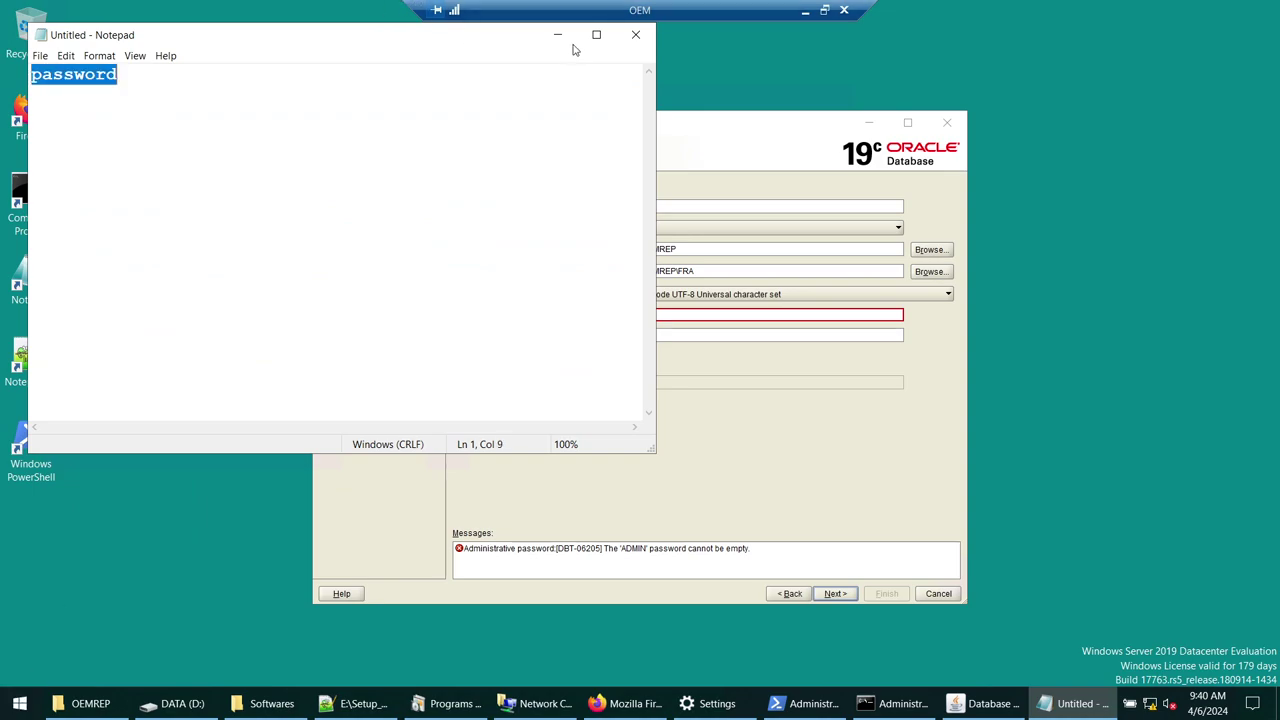
click(557, 34)
key(ctrl+v)
click(630, 335)
key(ctrl+v)
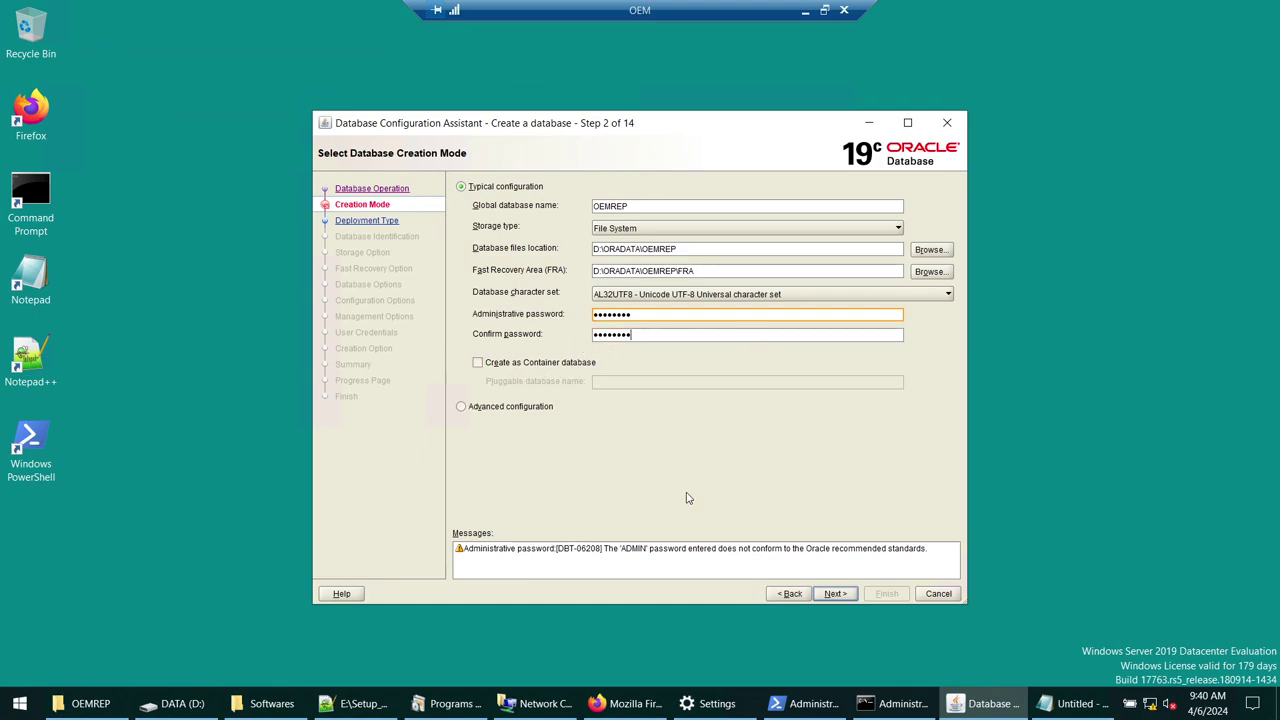
click(834, 594)
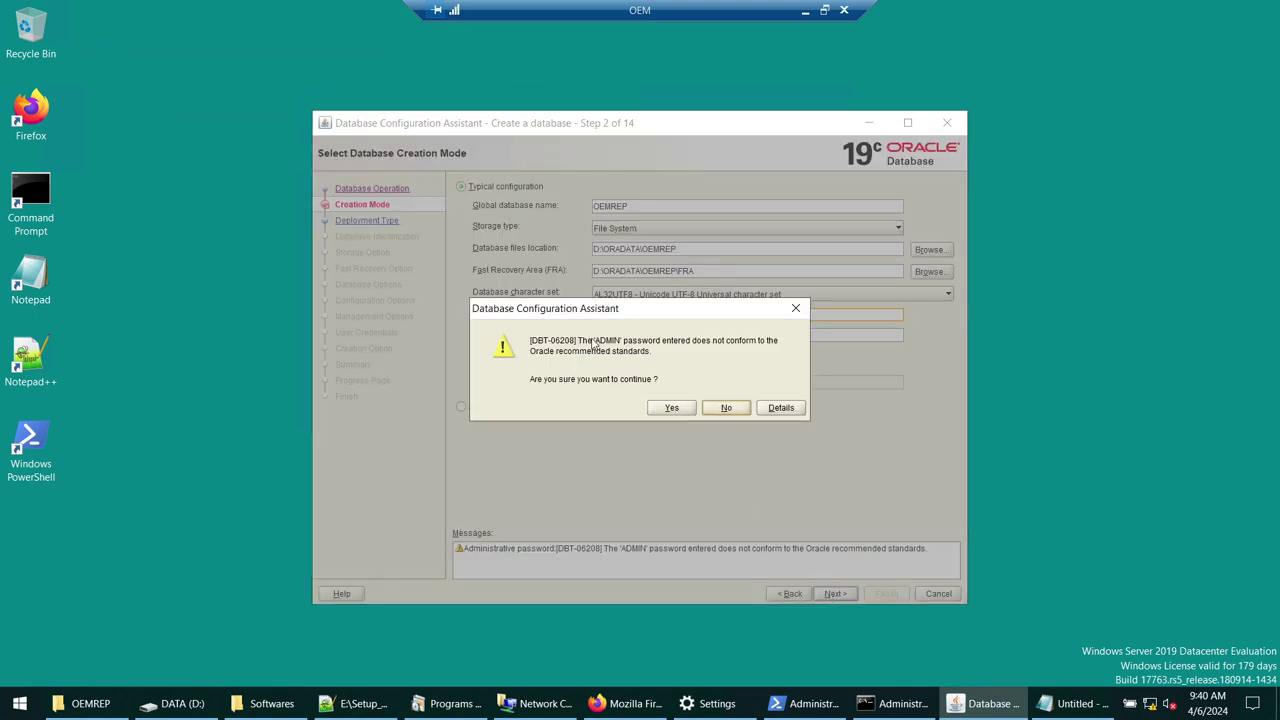
click(675, 410)
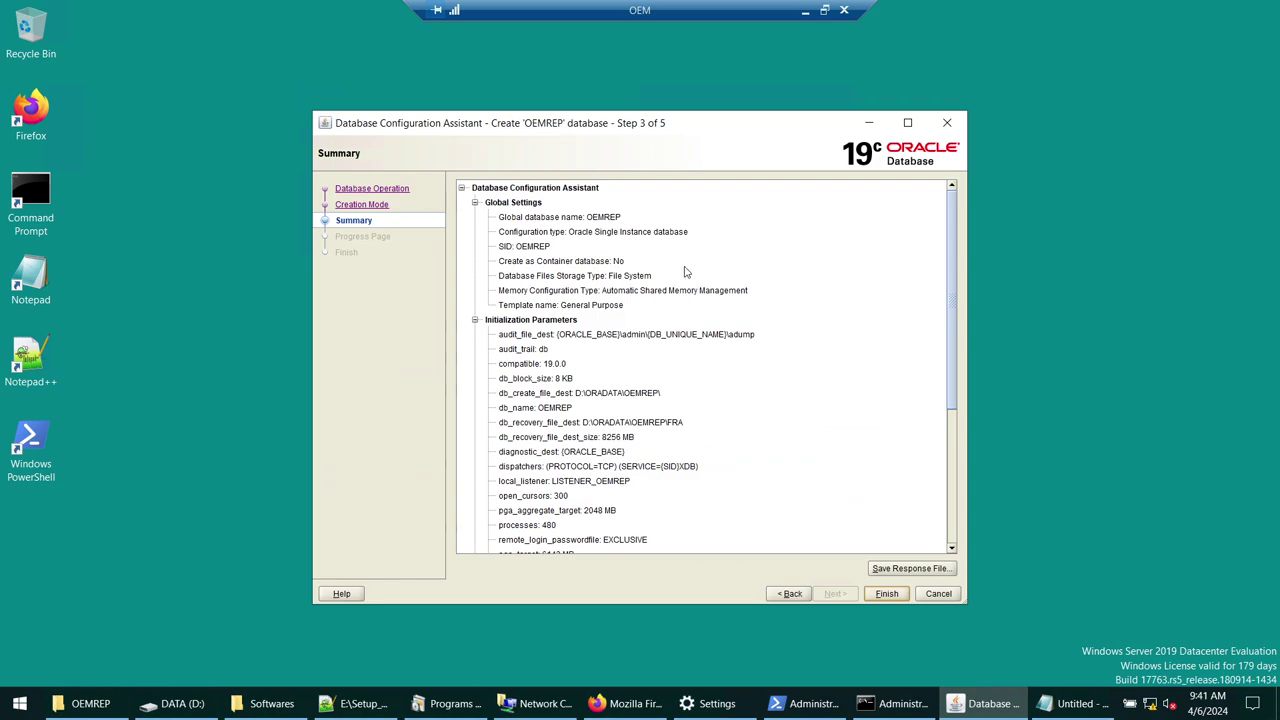
- Choose Advanced configuration, keep General Purpose template and name OEMREP, and reach Storage Option
scroll(684, 287, down, 4)
scroll(684, 287, down, 2)
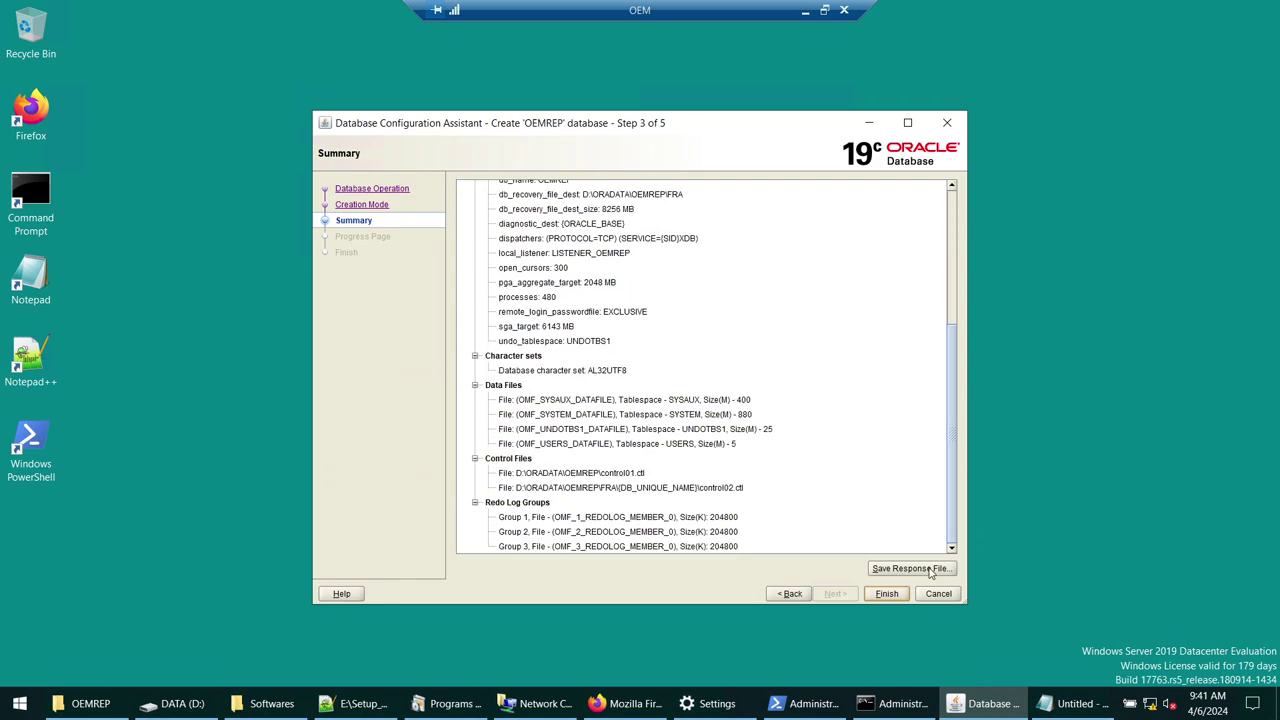
click(788, 596)
click(516, 408)
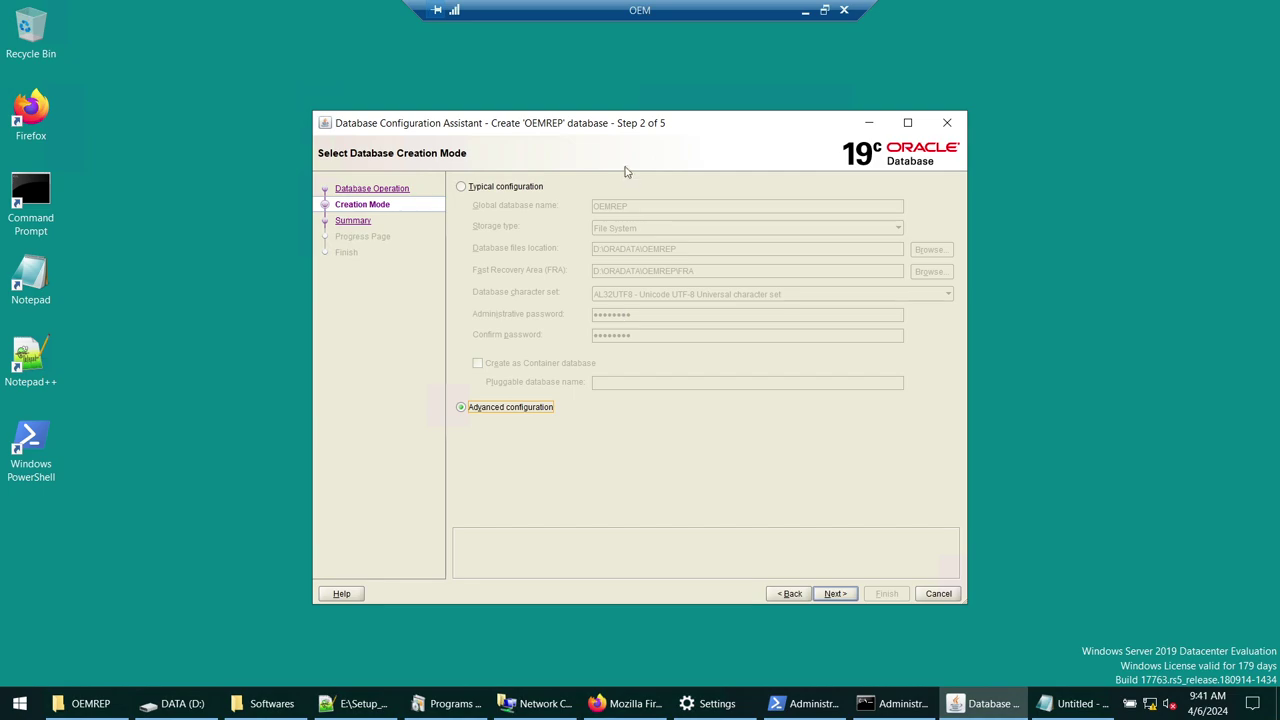
click(835, 594)
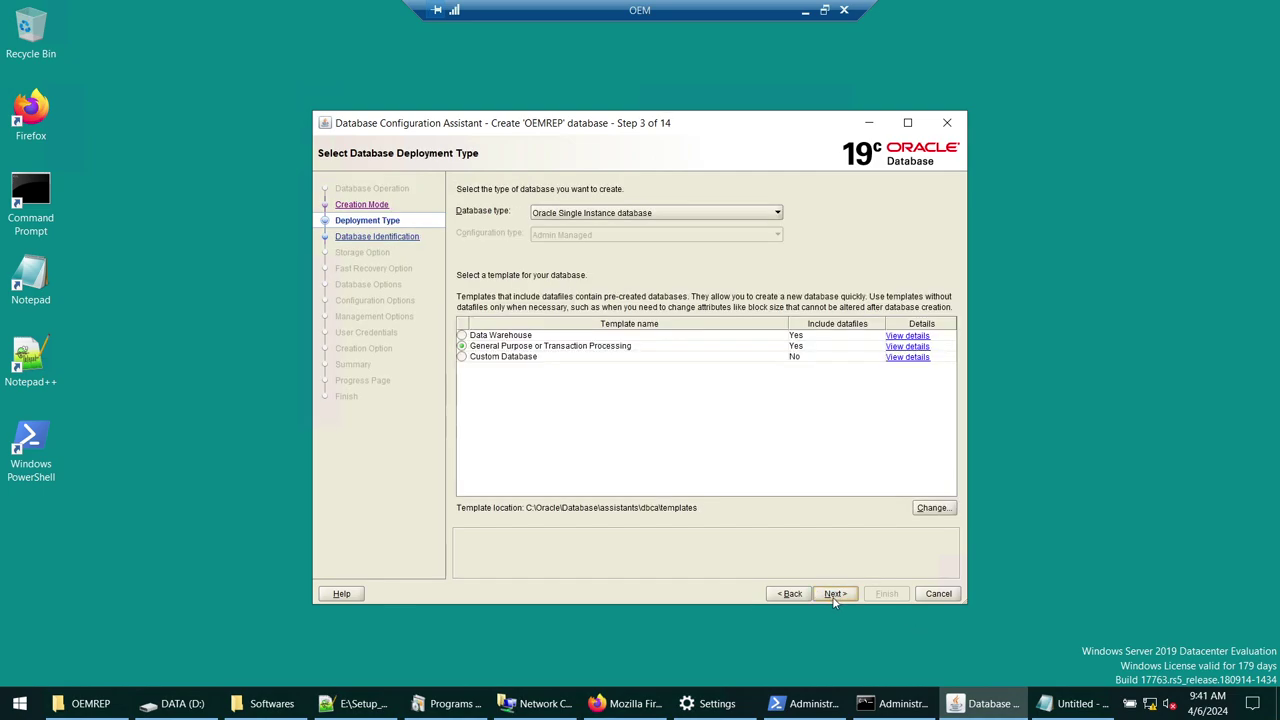
click(835, 594)
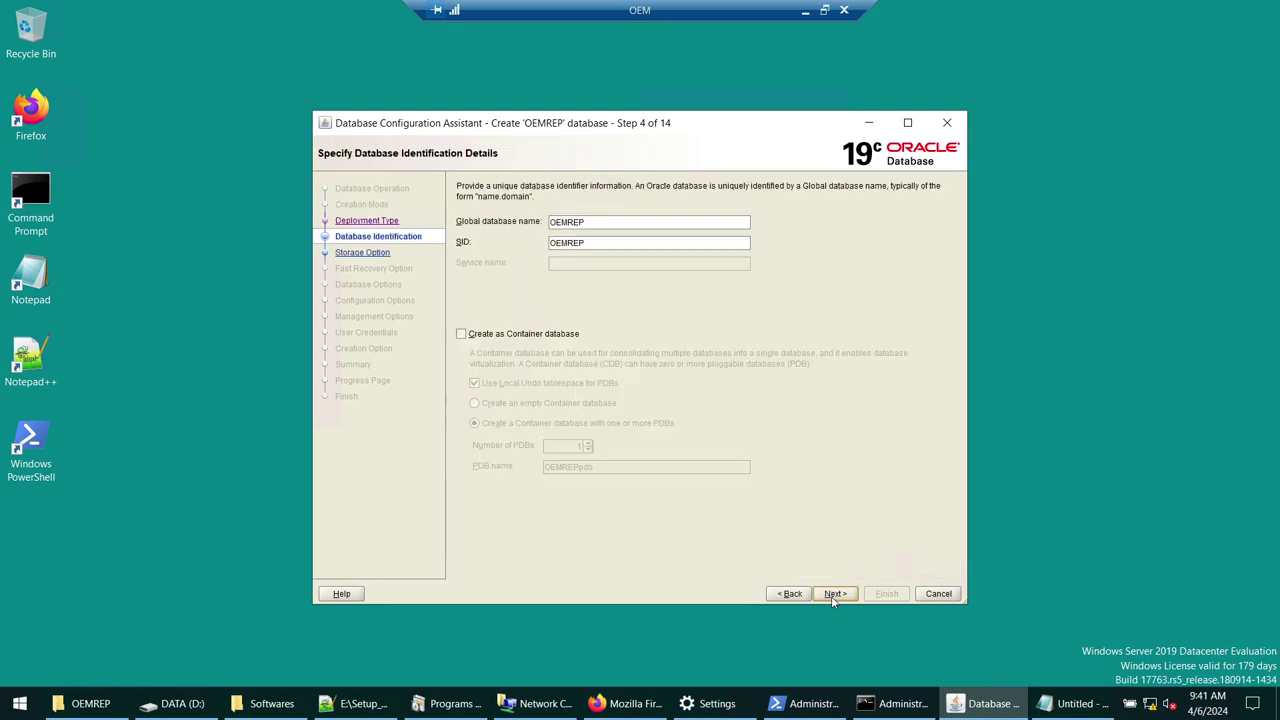
double_click(585, 223)
click(850, 594)
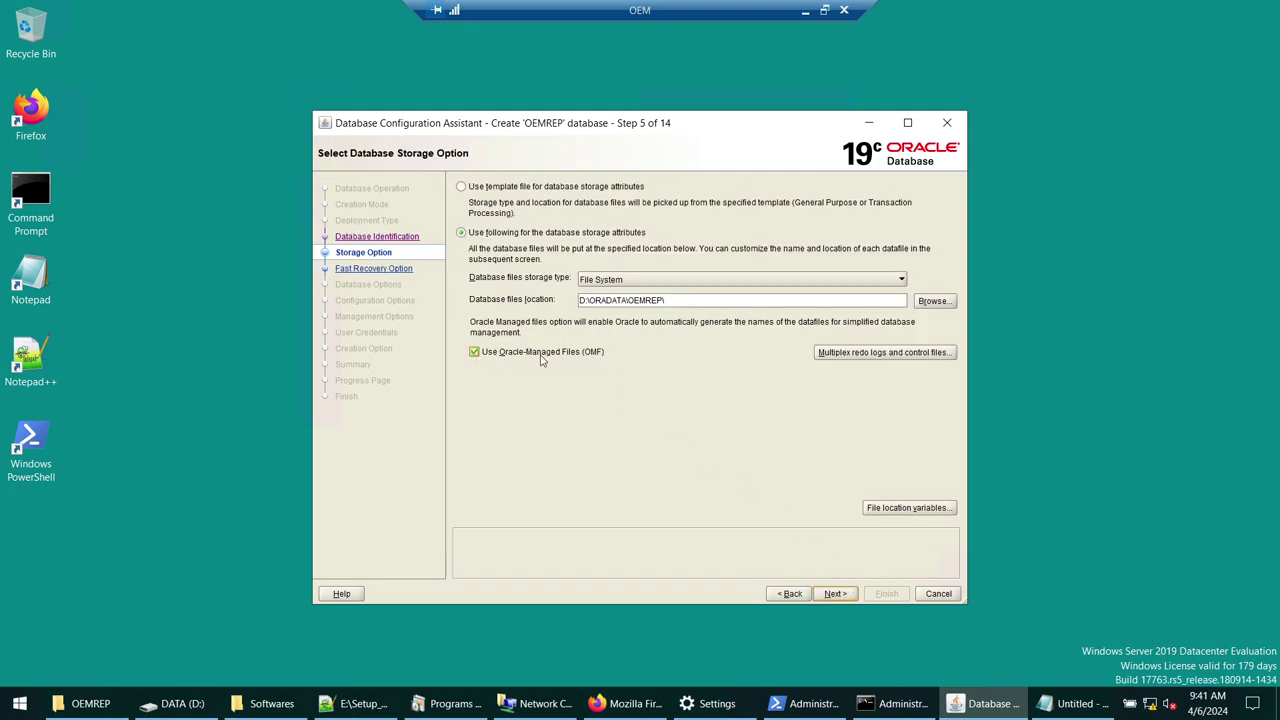
- Disable Oracle-Managed Files, verify D:\ORADATA\OEMREP in File Explorer, and continue
click(541, 360)
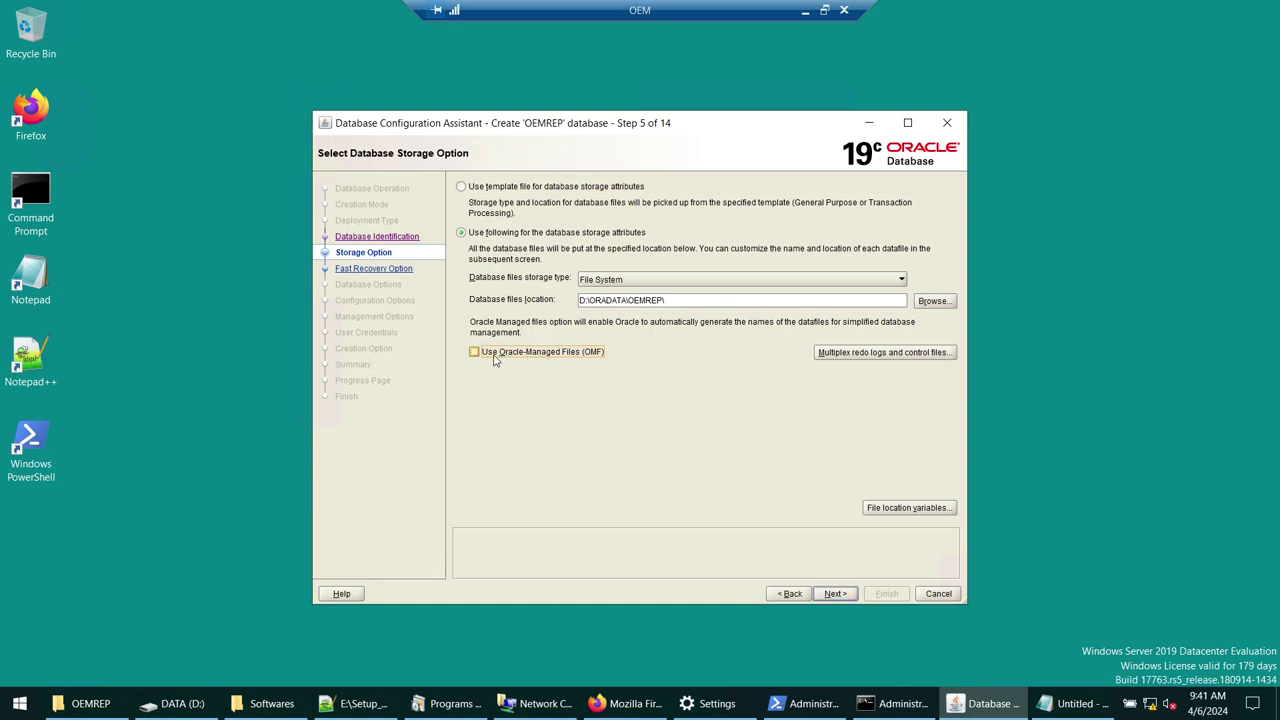
drag(667, 301, 566, 302)
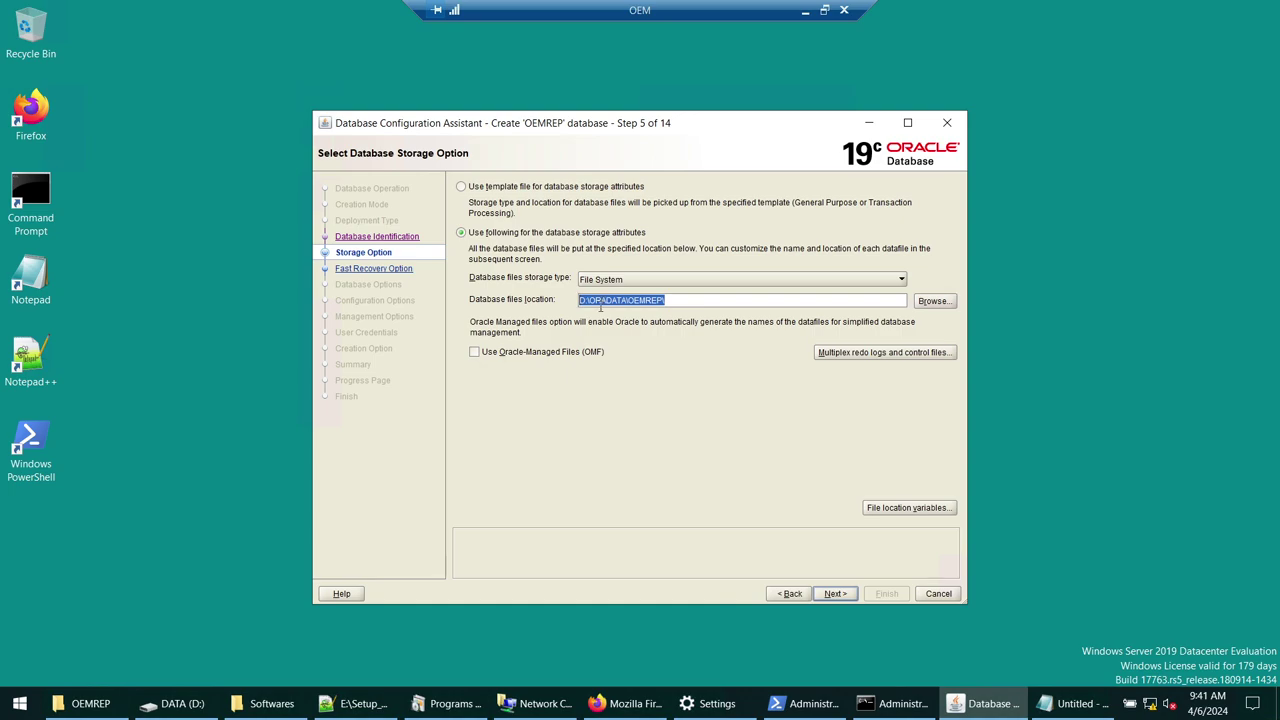
key(super+e)
click(457, 123)
key(ctrl+v)
key(Return)
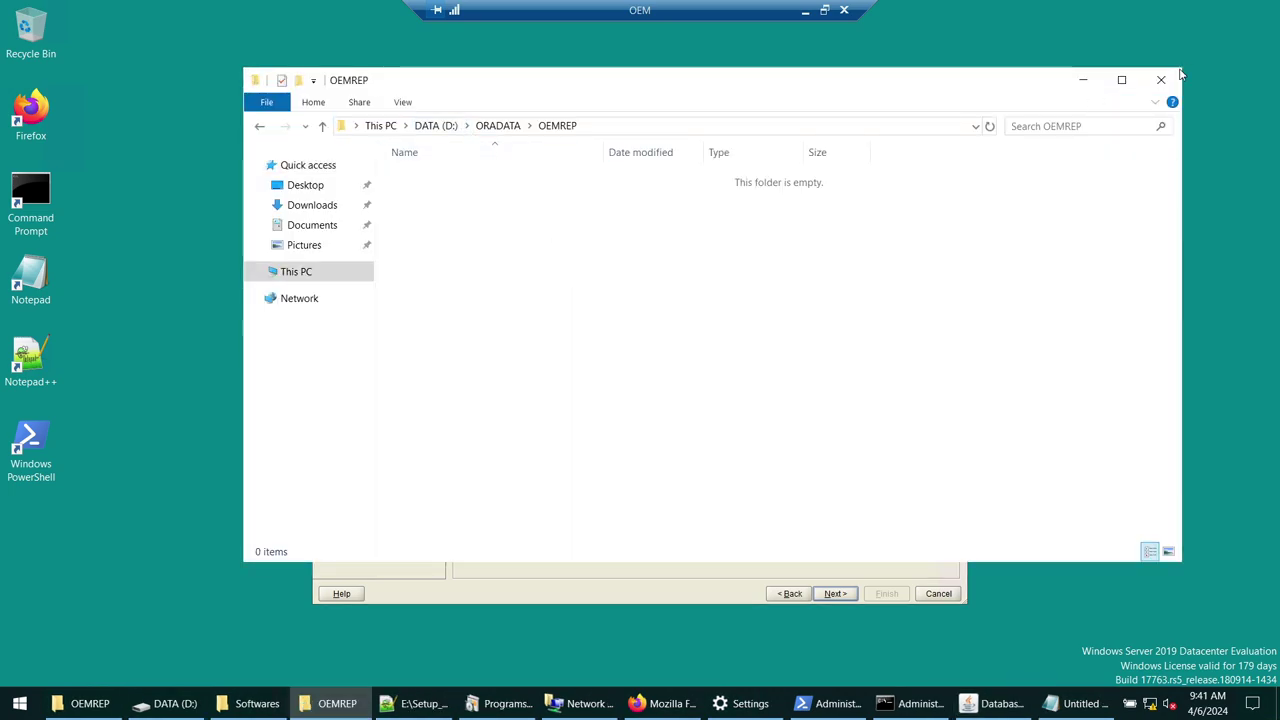
click(1082, 80)
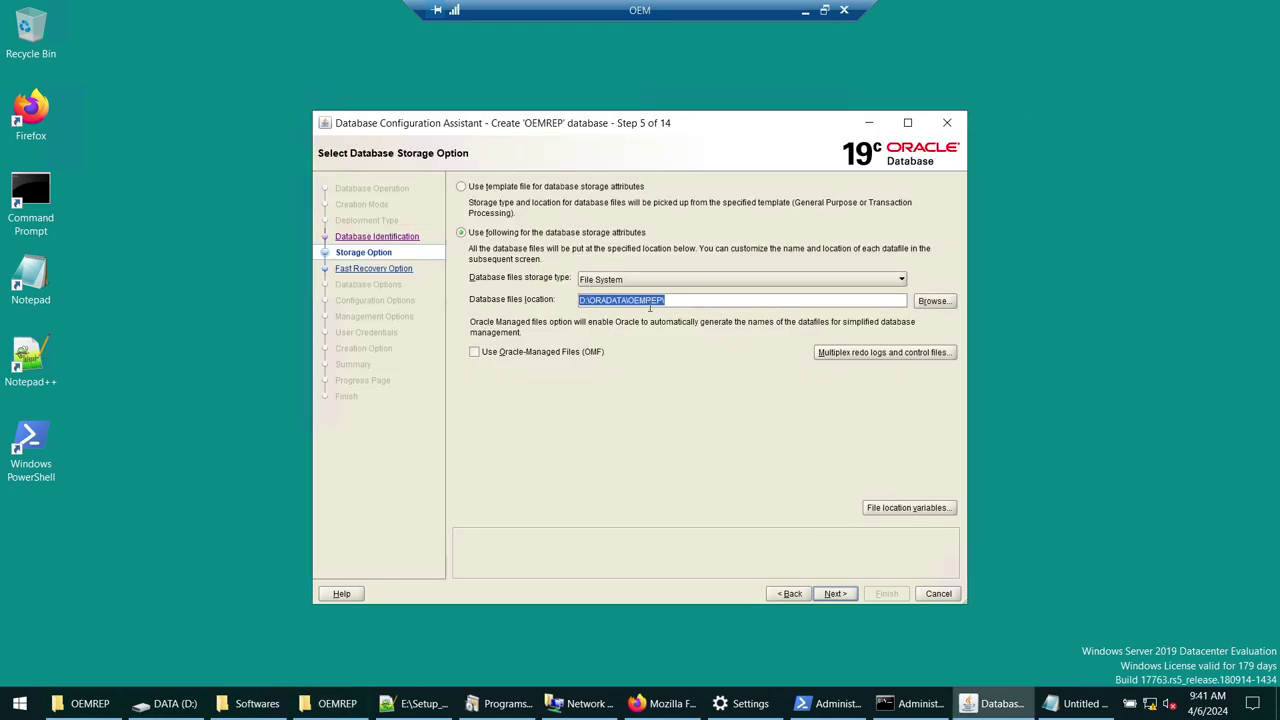
click(836, 595)
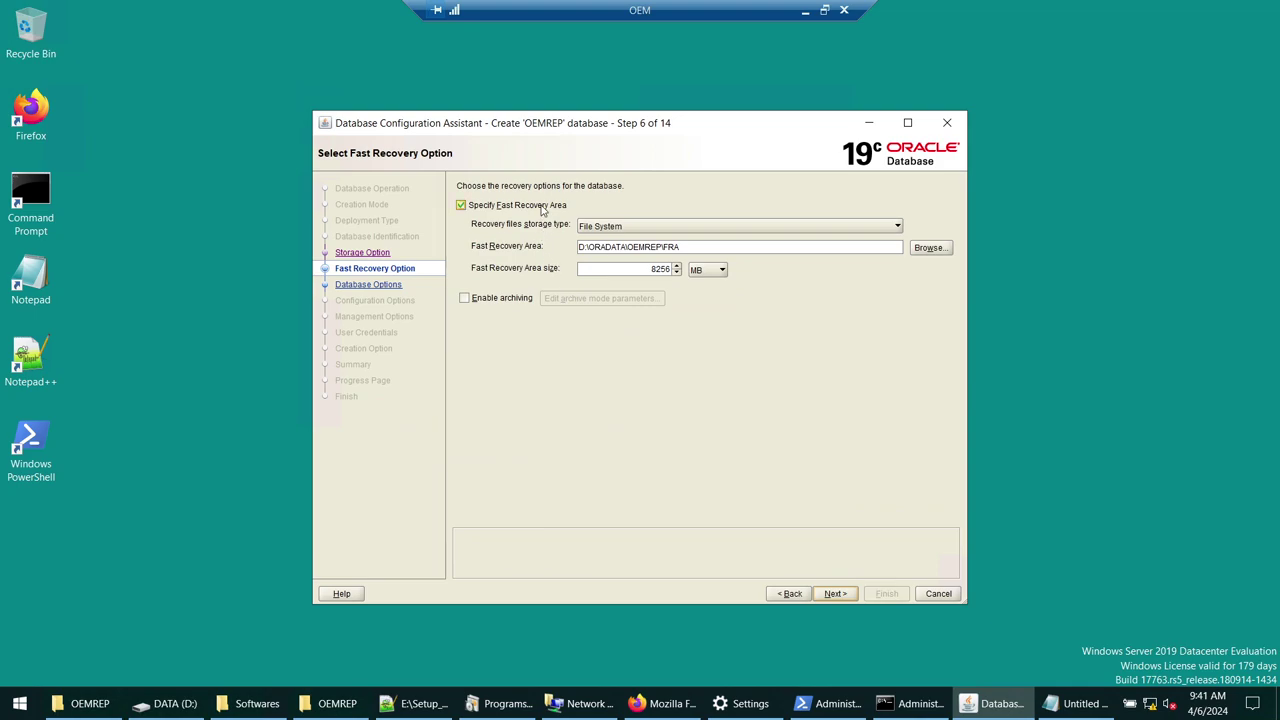
- Uncheck Specify Fast Recovery Area, select LISTENER, and skip the Data Vault options
click(541, 207)
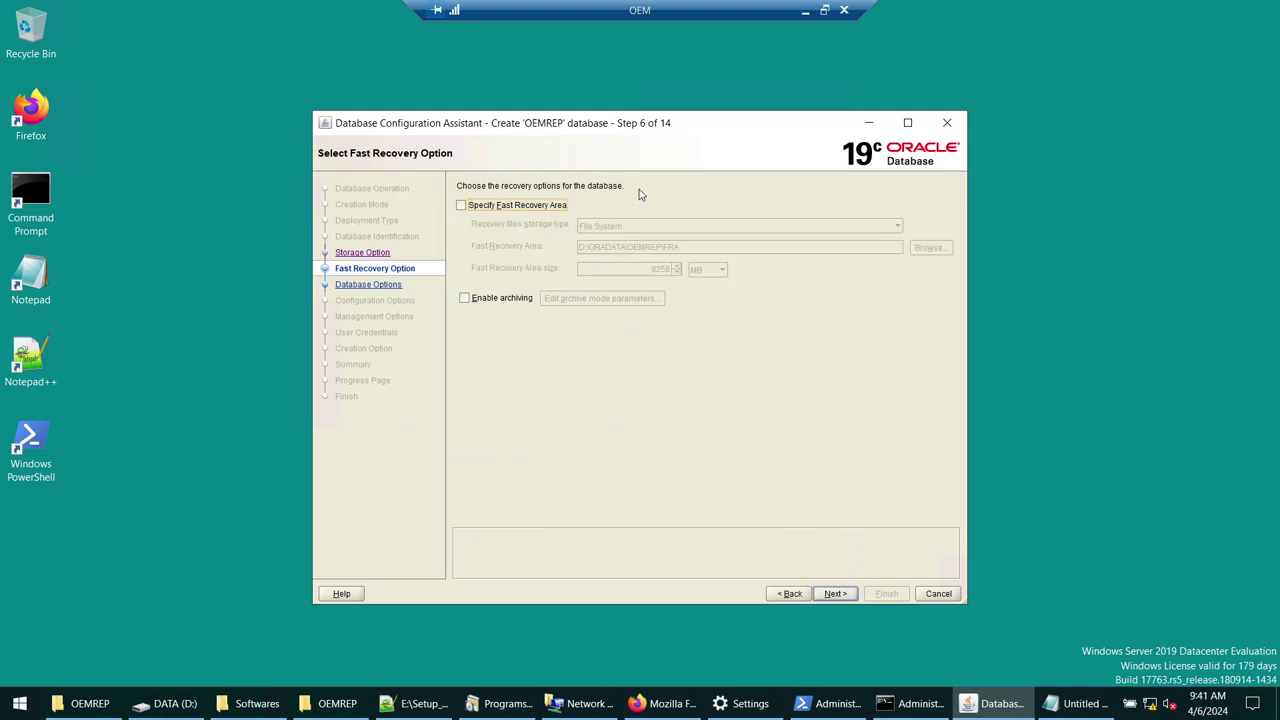
click(834, 594)
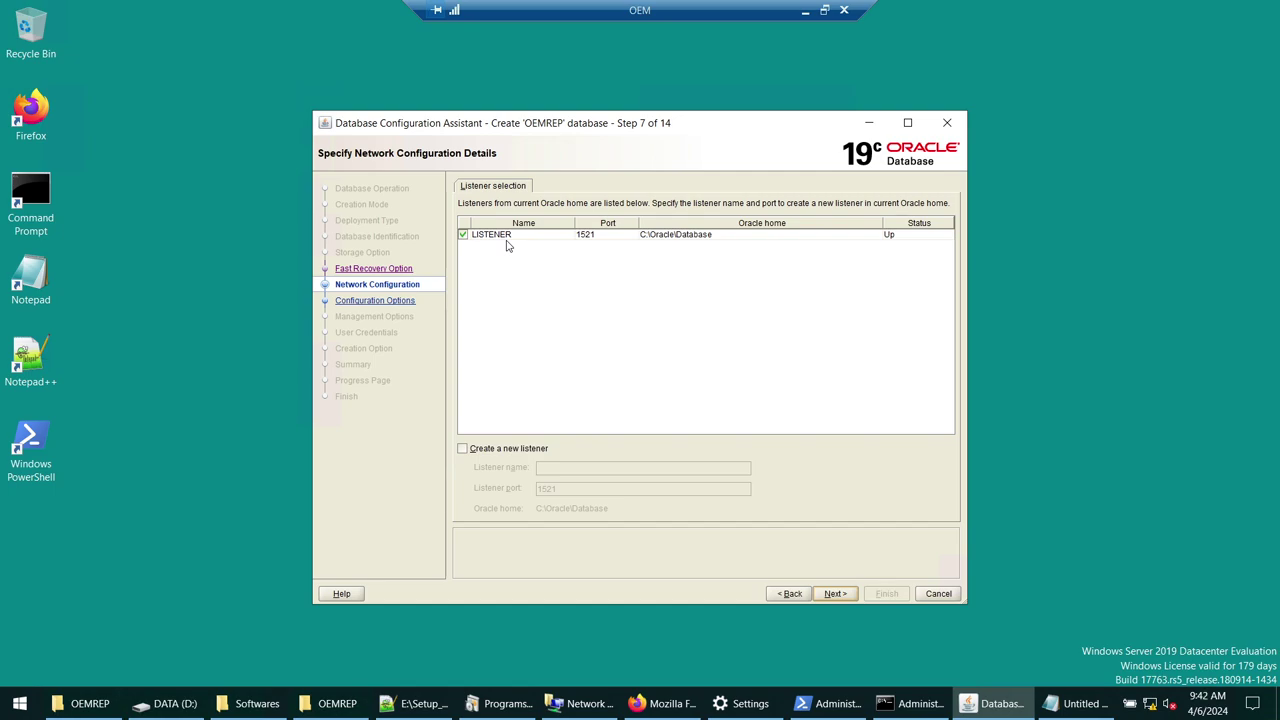
click(621, 236)
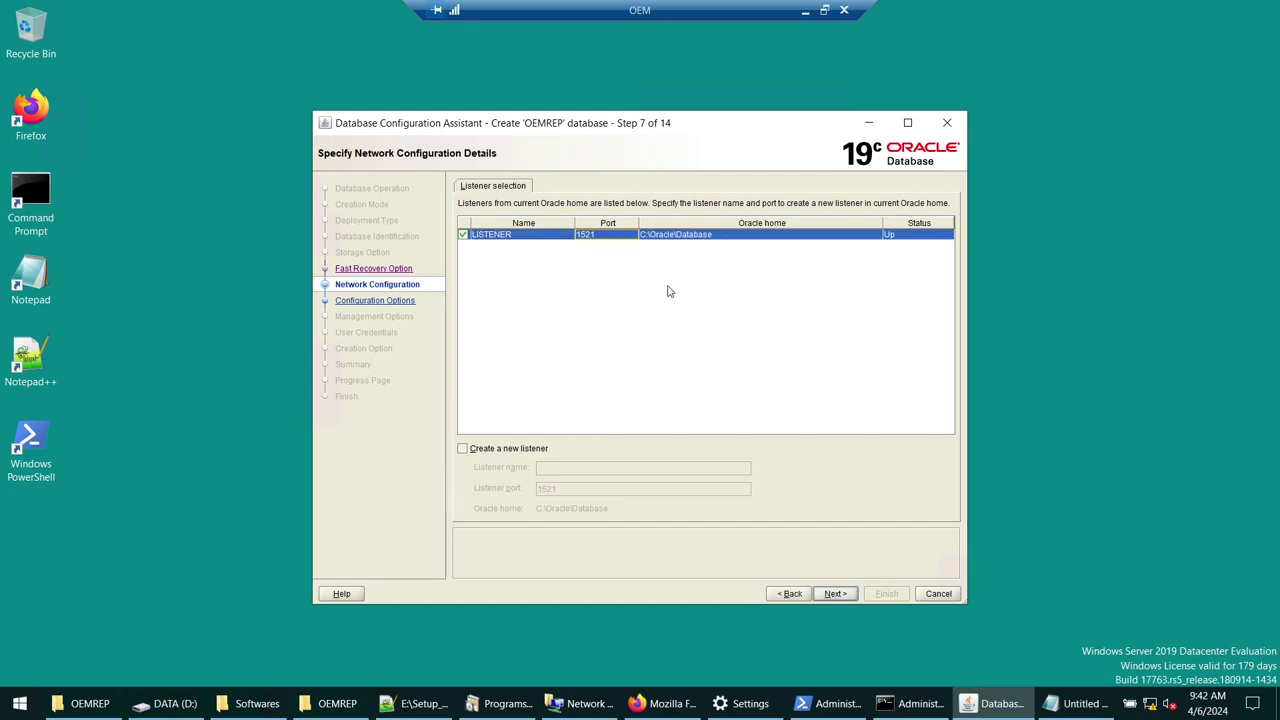
click(834, 594)
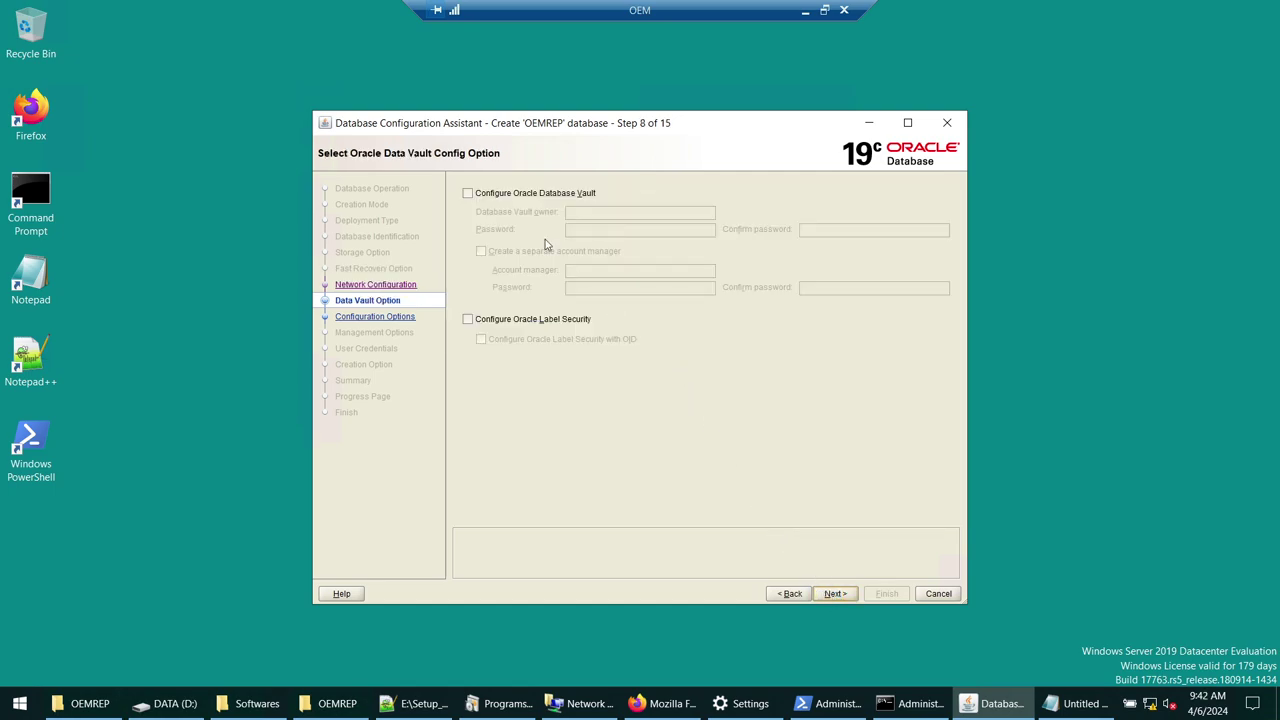
click(835, 594)
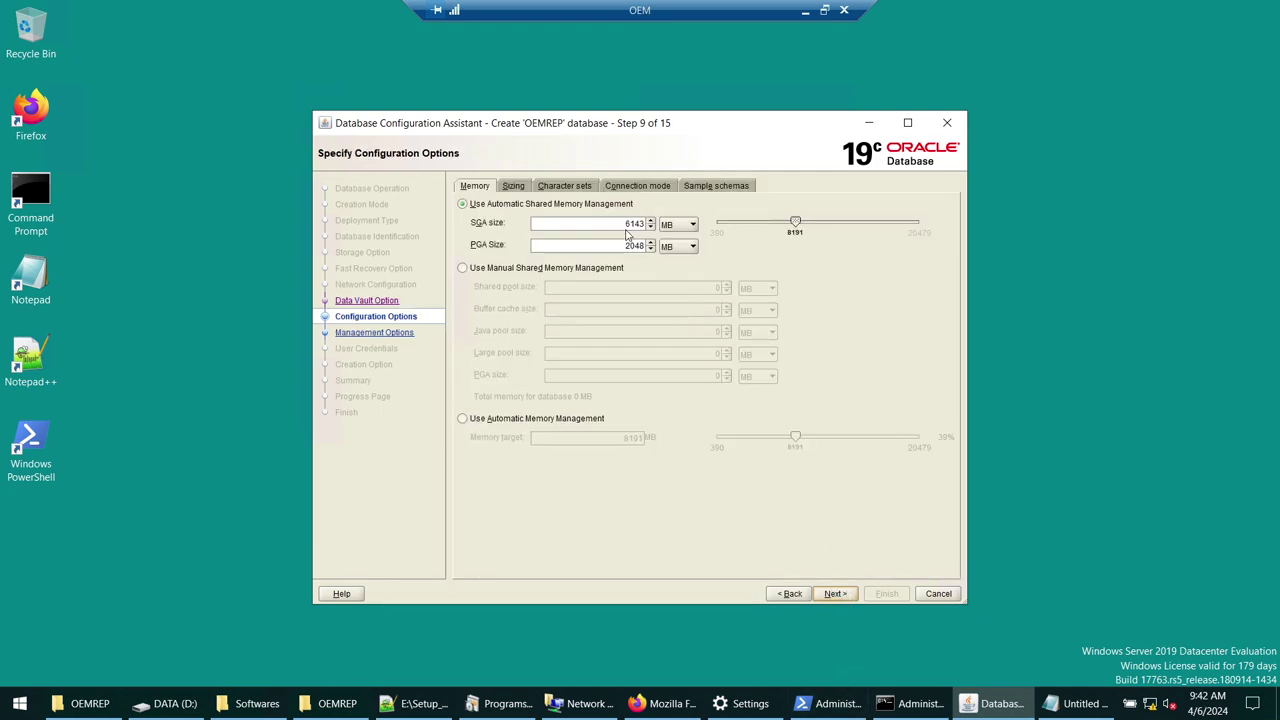
- On the Memory tab, set SGA size to 4096 MB and PGA size to 1024 MB
drag(624, 225, 653, 226)
text(4096)
key(Tab)
key(Tab)
key(Tab)
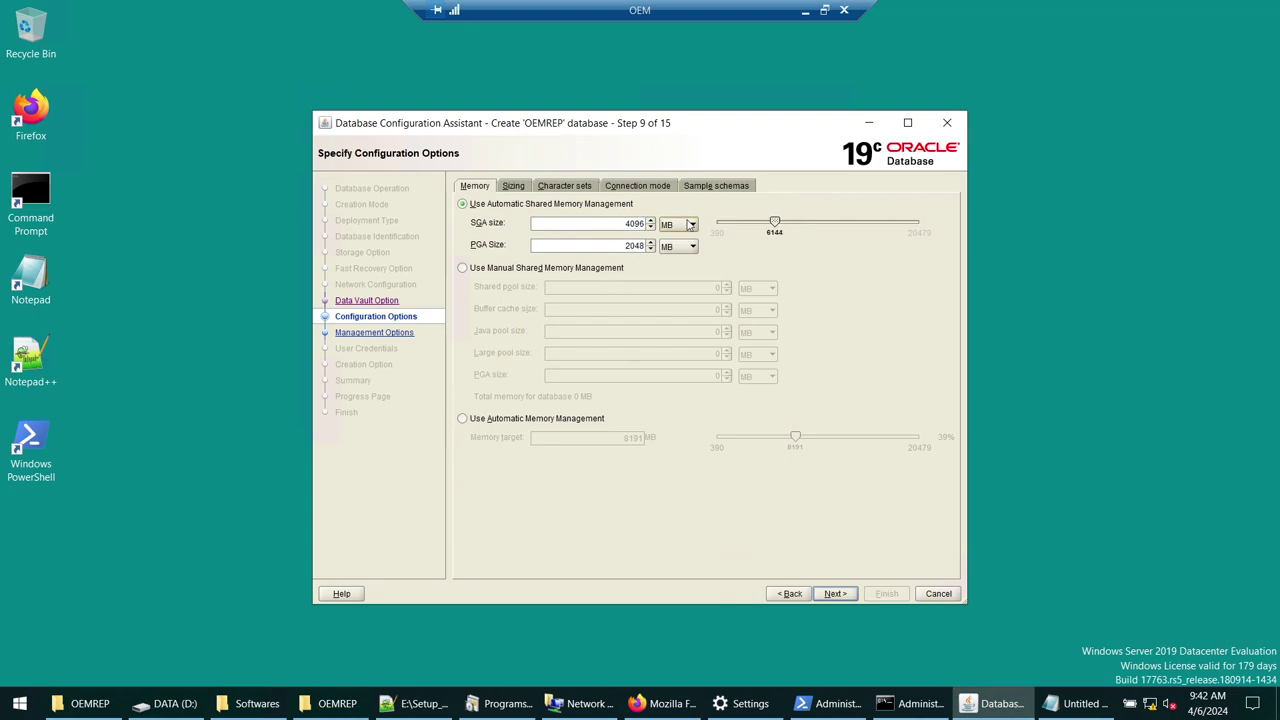
text(1024)
- Review the Sizing, Character sets, Connection mode and Sample schemas tabs, then return to Memory
click(514, 188)
click(563, 188)
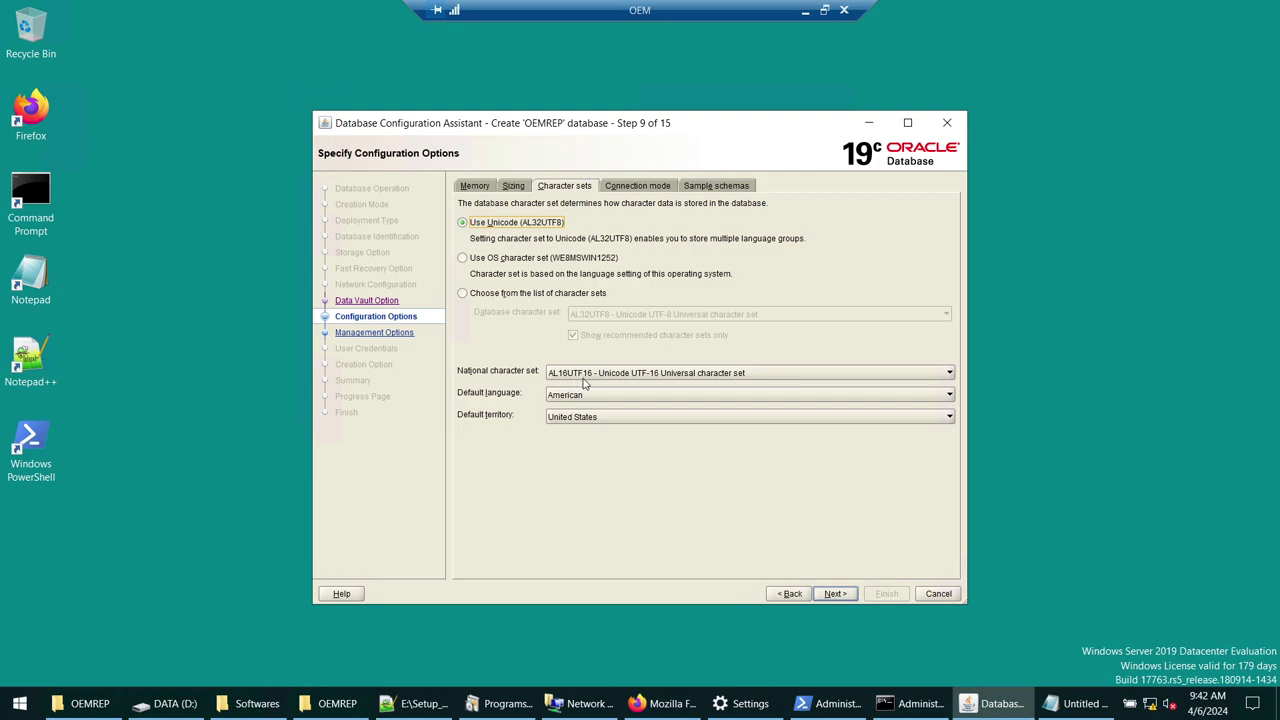
click(630, 188)
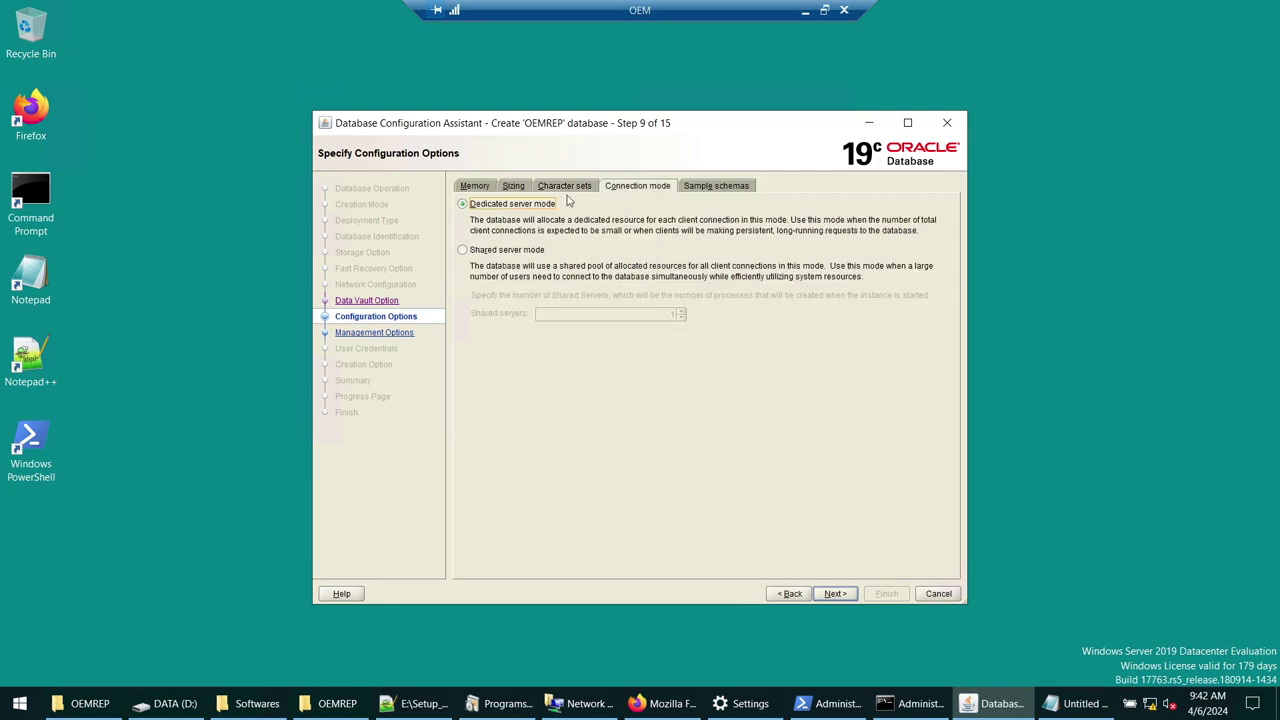
click(710, 187)
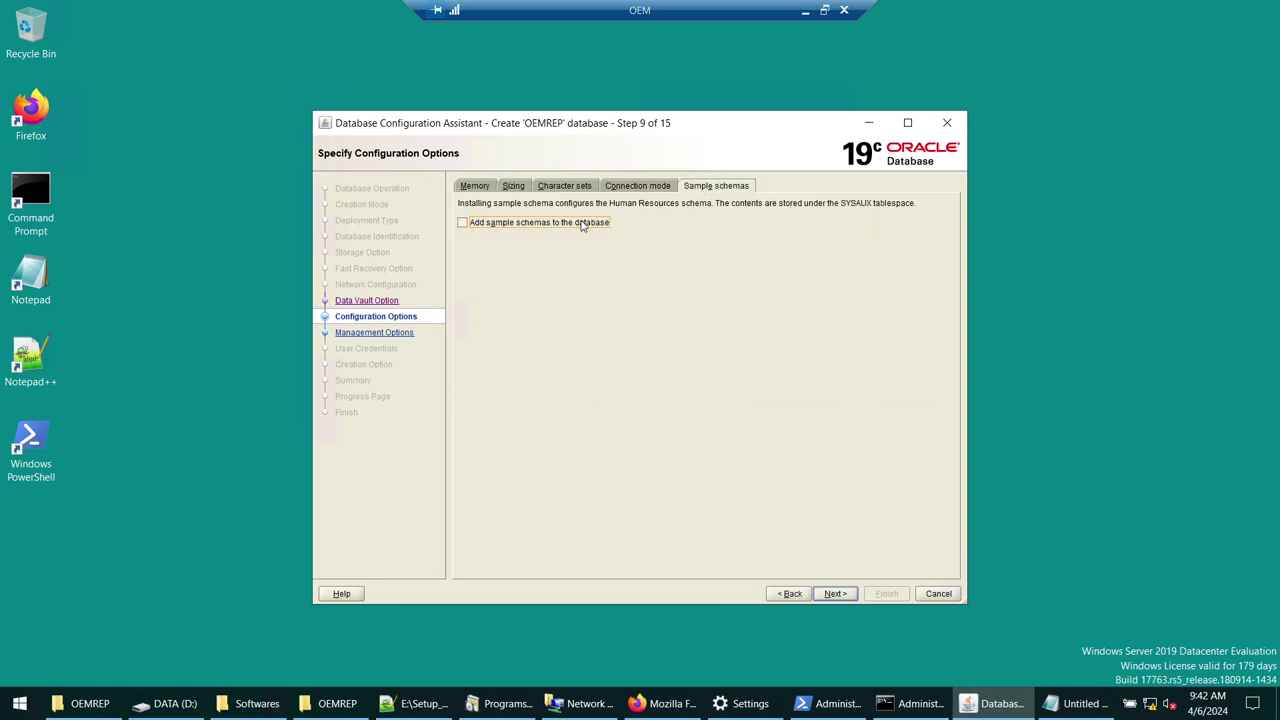
click(474, 189)
- Advance past Management Options and choose one administrative password for all accounts
click(842, 596)
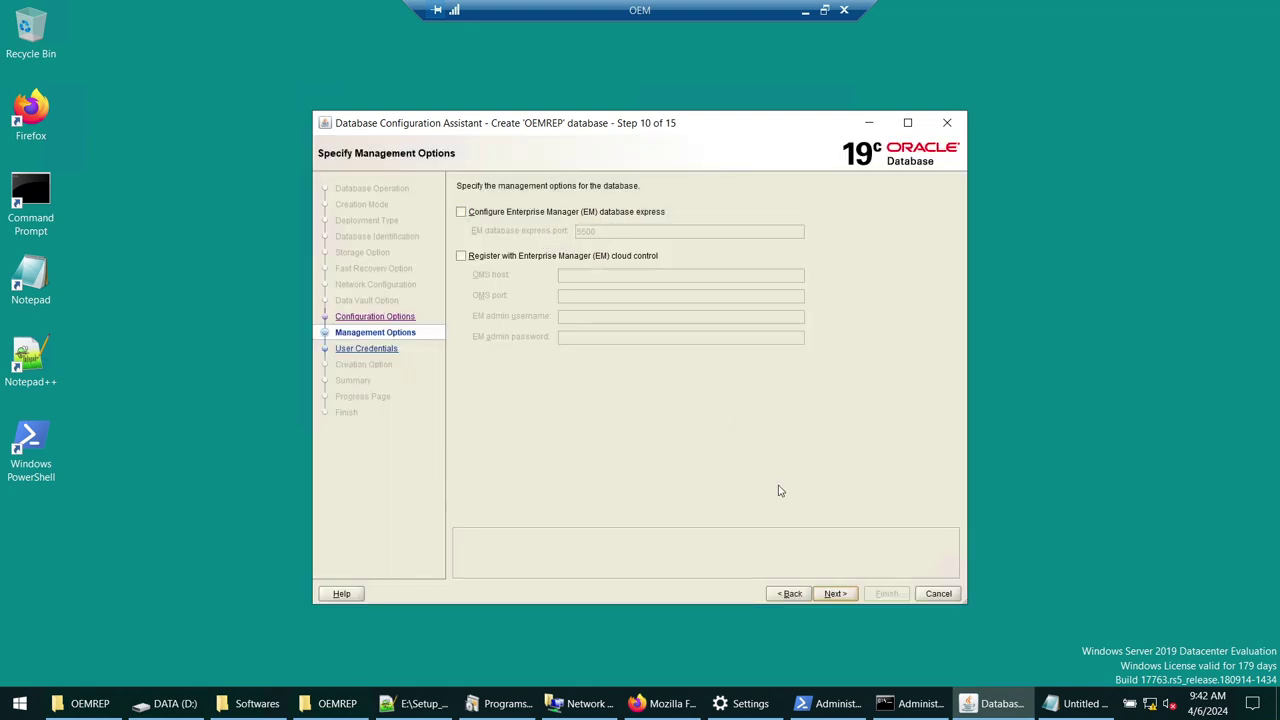
click(835, 594)
click(461, 294)
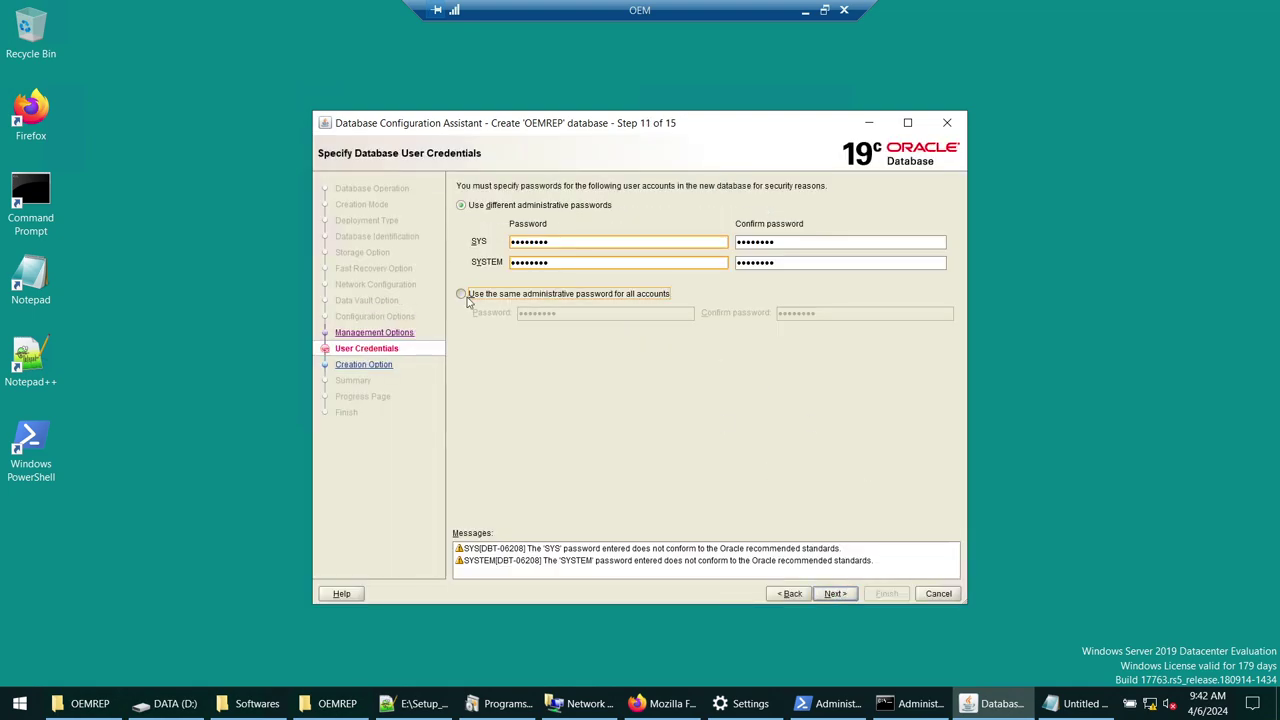
- Paste the saved password into the confirm field, continue, and accept the DBT-06208 warning
key(alt+Tab)
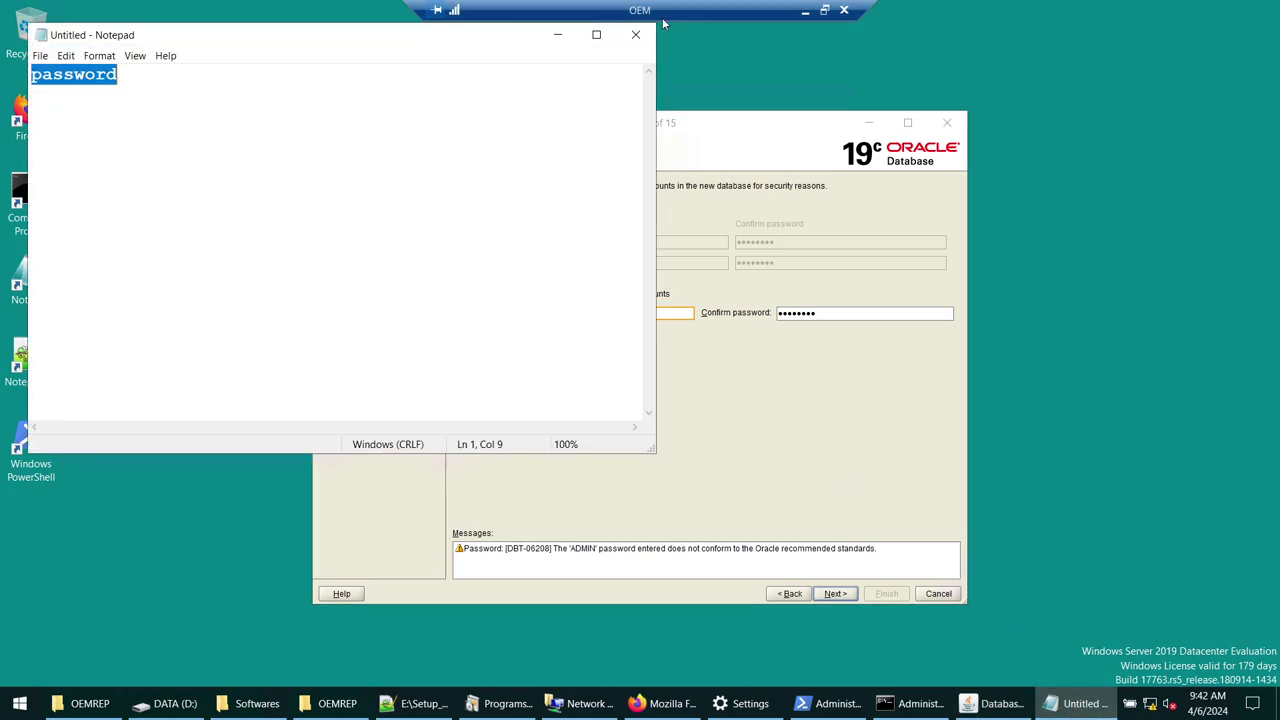
click(557, 34)
click(815, 322)
key(ctrl+a)
key(ctrl+v)
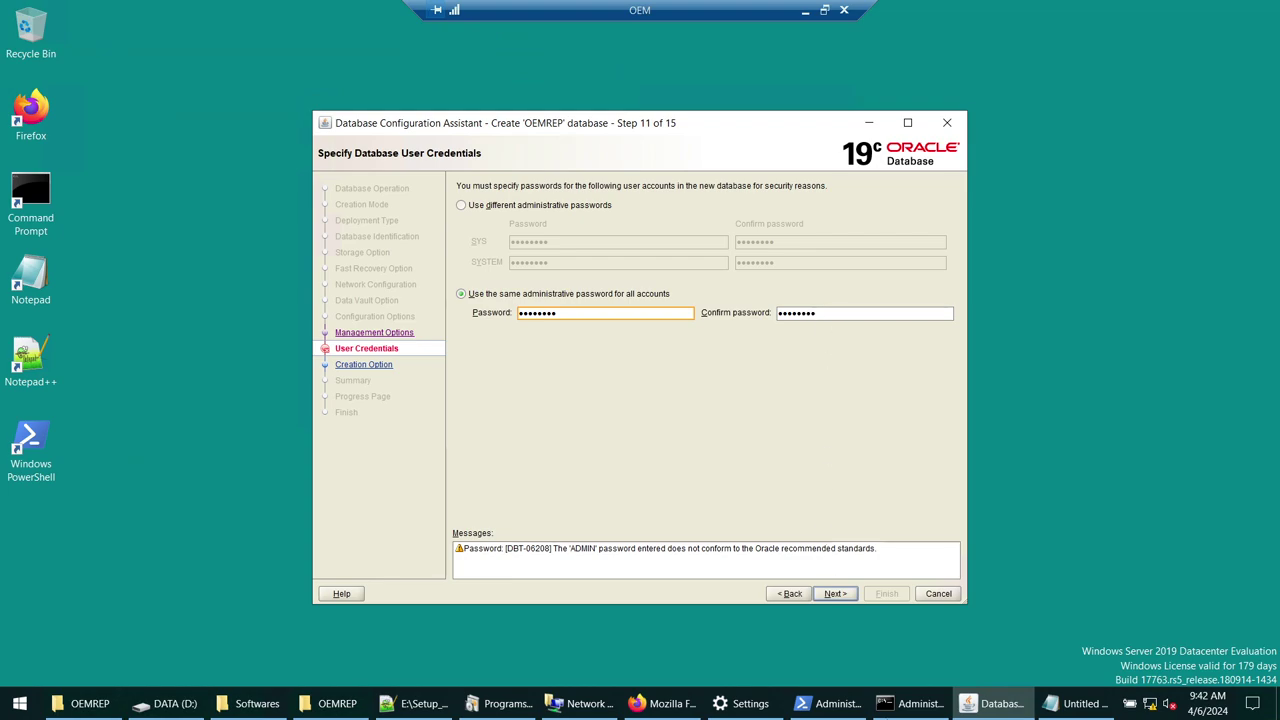
click(1078, 703)
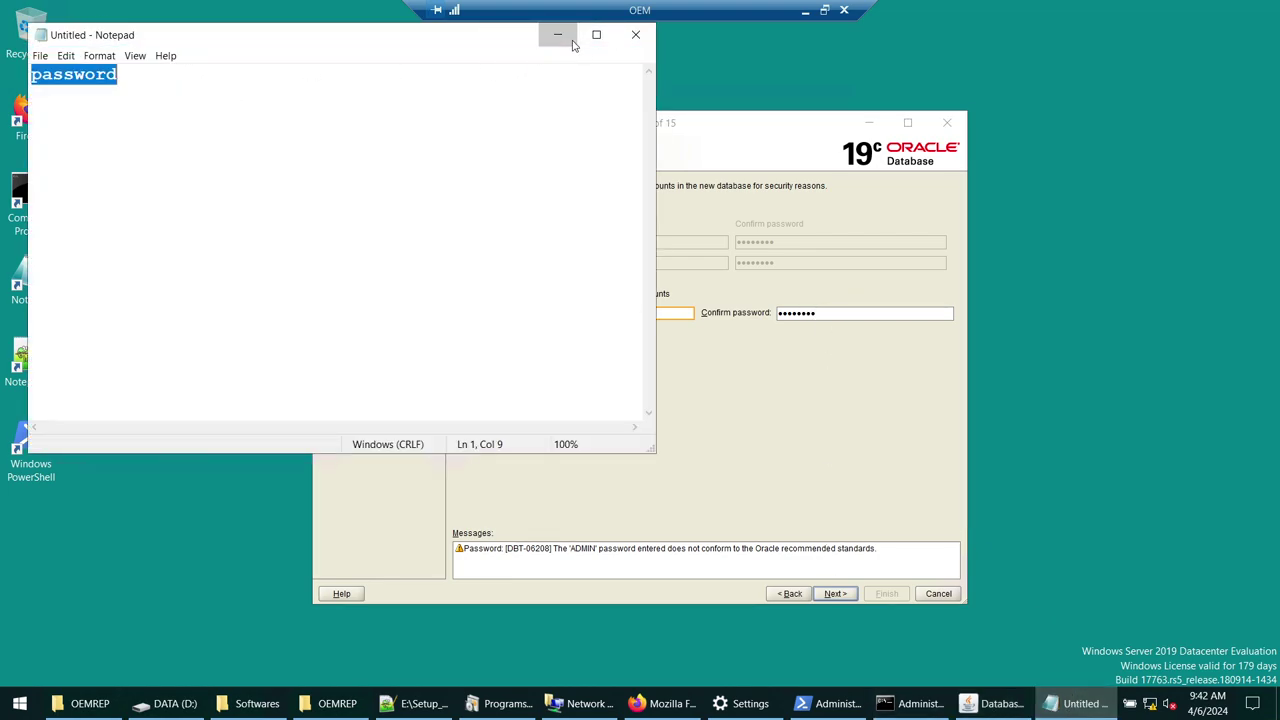
click(557, 34)
click(835, 593)
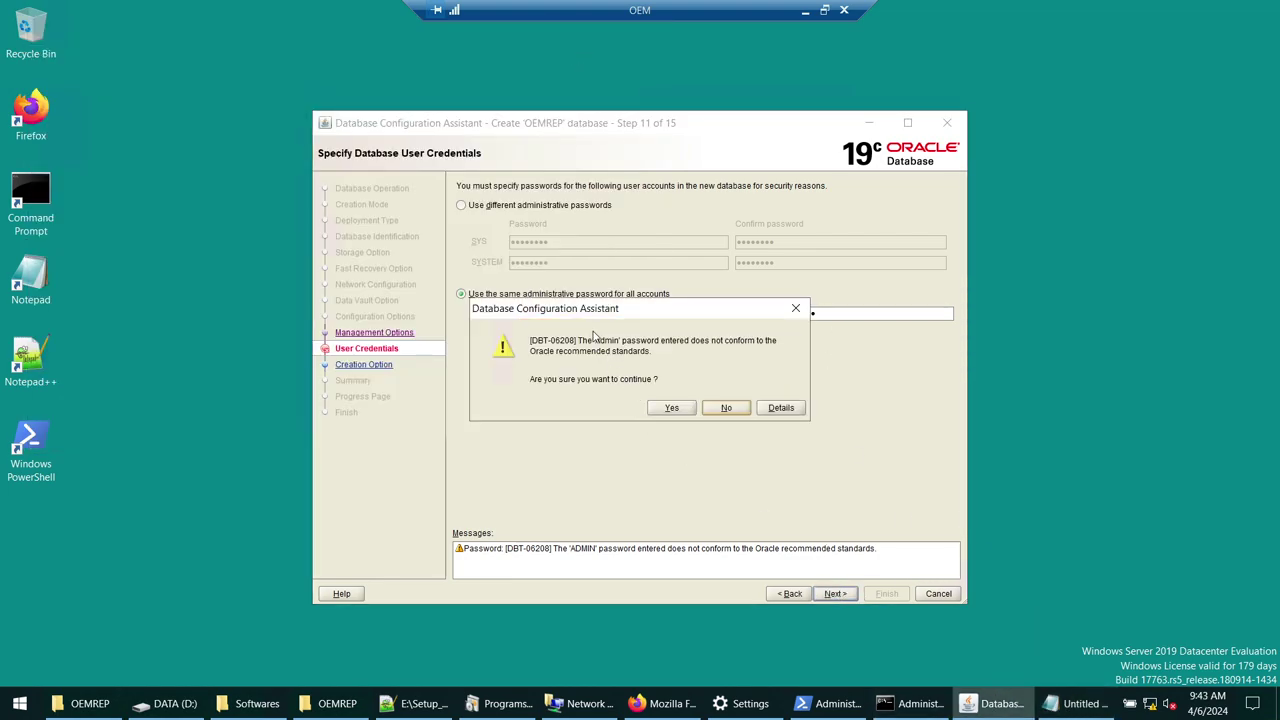
click(670, 407)
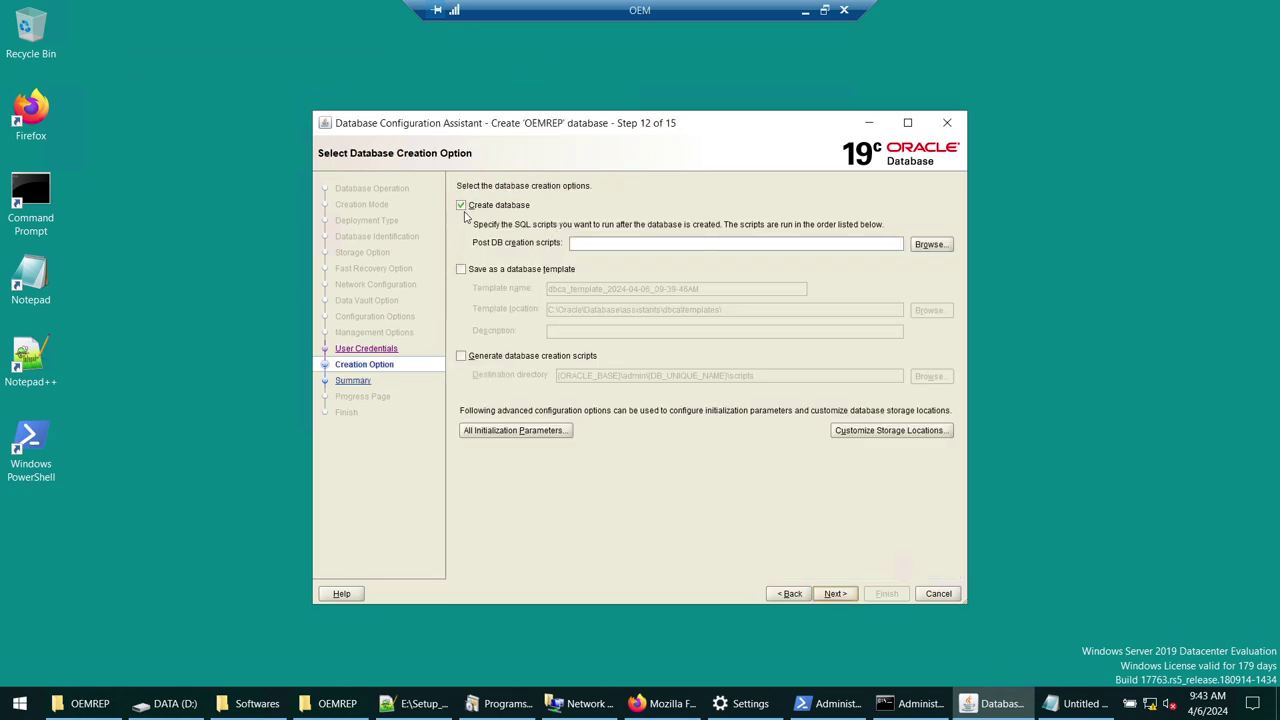
- Review the Summary page and click Finish to start creating OEMREP, then bring up its data folder
click(831, 597)
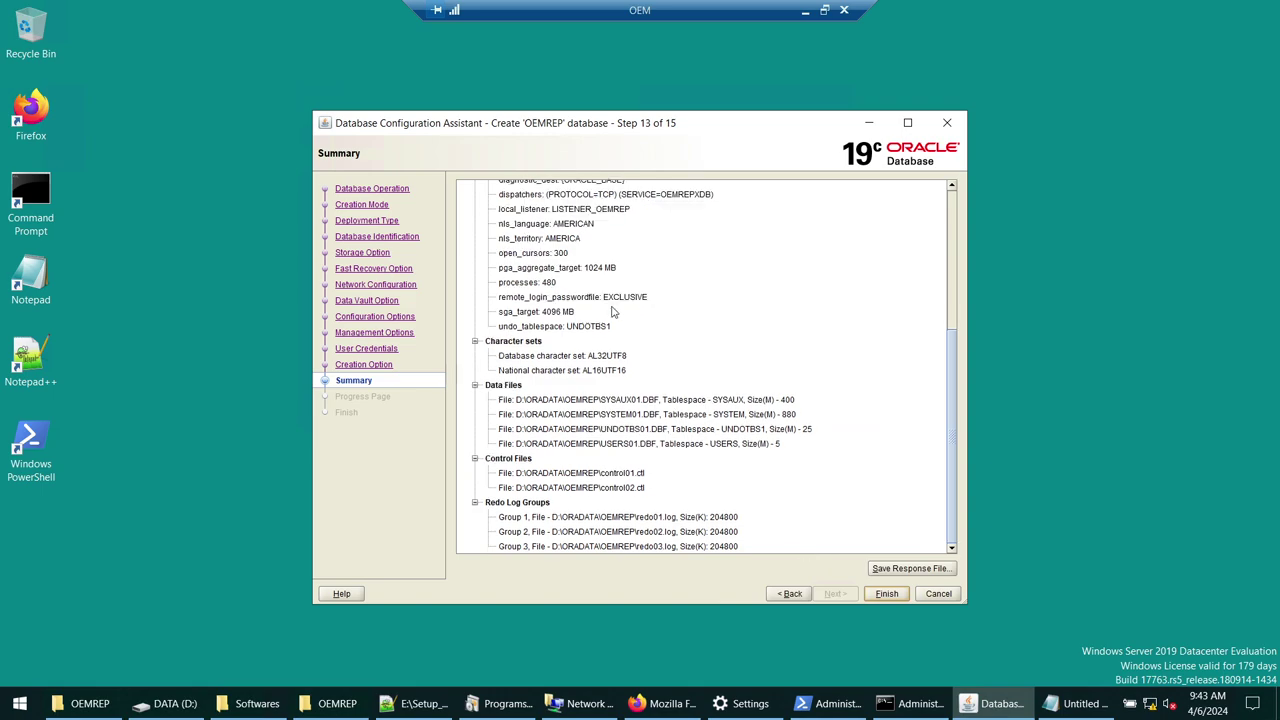
scroll(629, 300, up, 5)
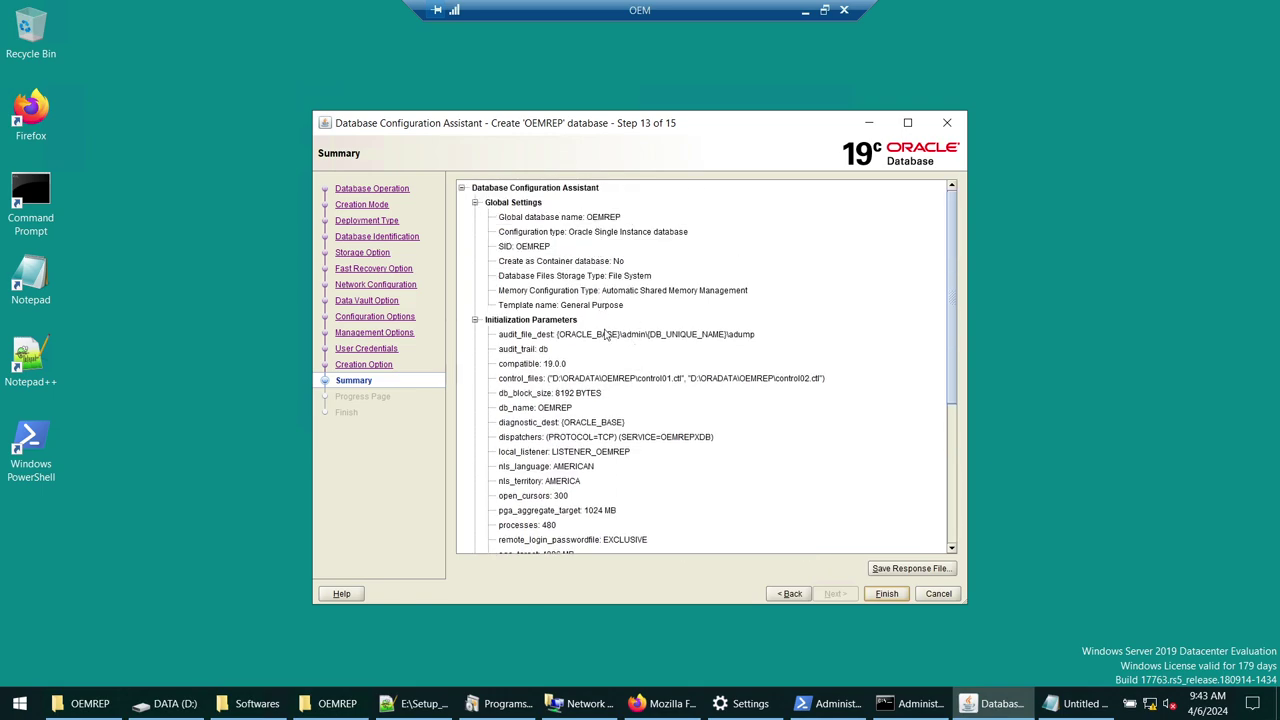
scroll(605, 330, down, 5)
click(886, 594)
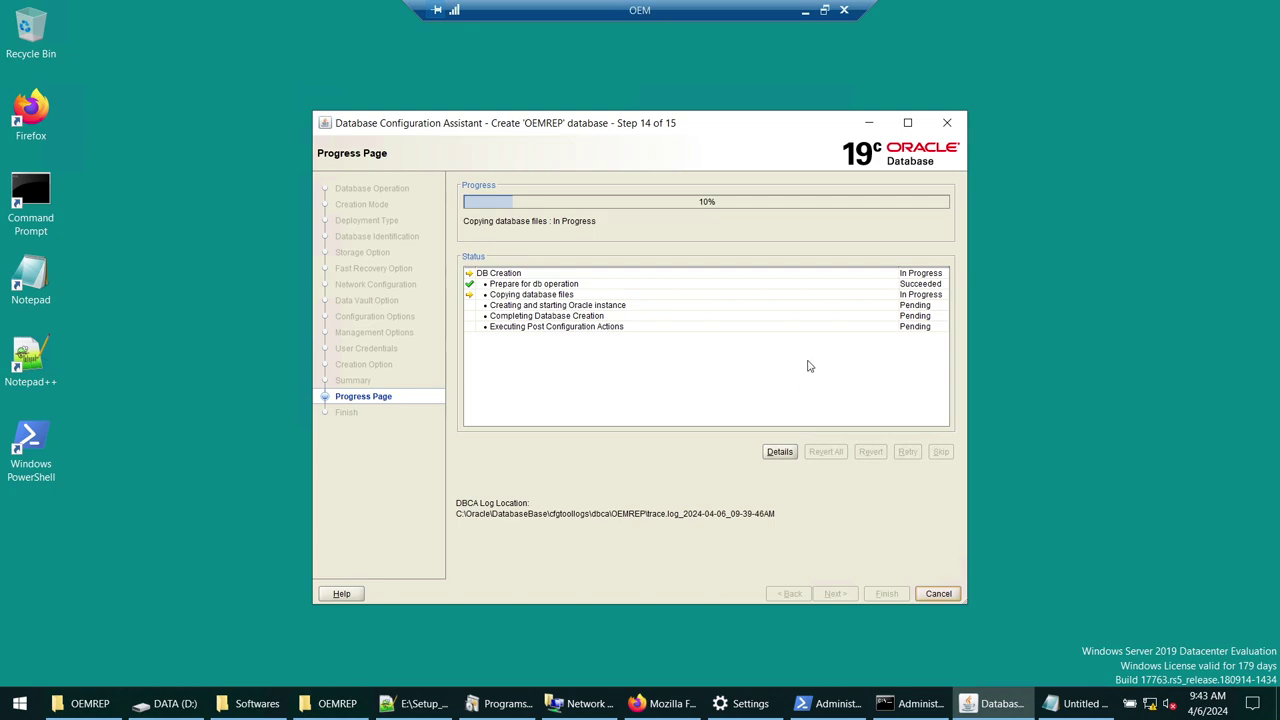
click(337, 703)
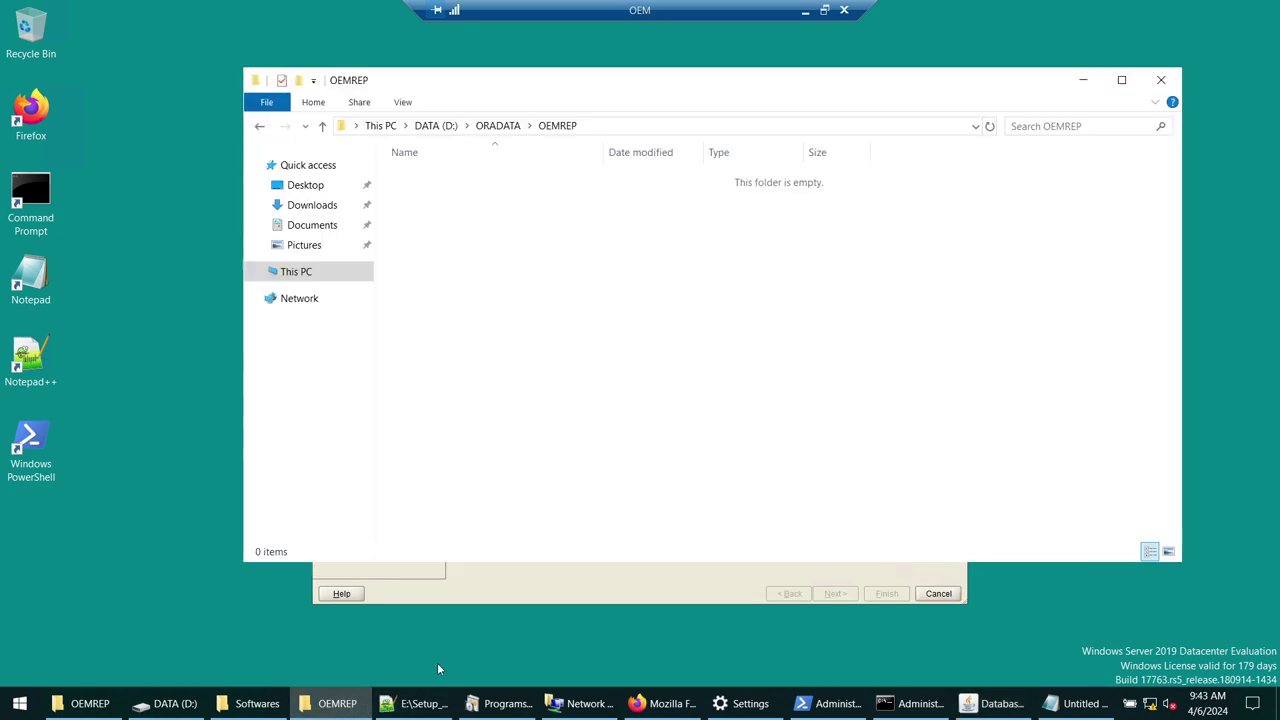
- Check the still-empty D:\ORADATA\OEMREP folder, minimize it, and cycle the Remote Desktop window
click(640, 127)
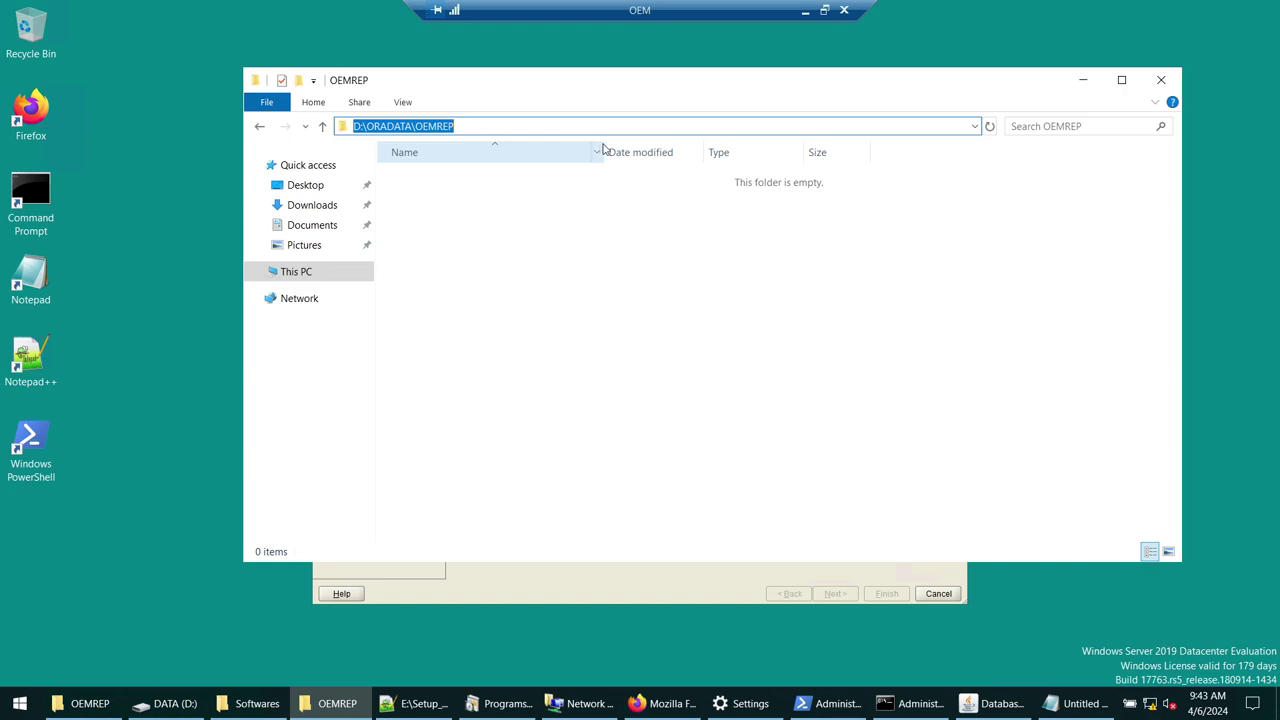
click(1083, 80)
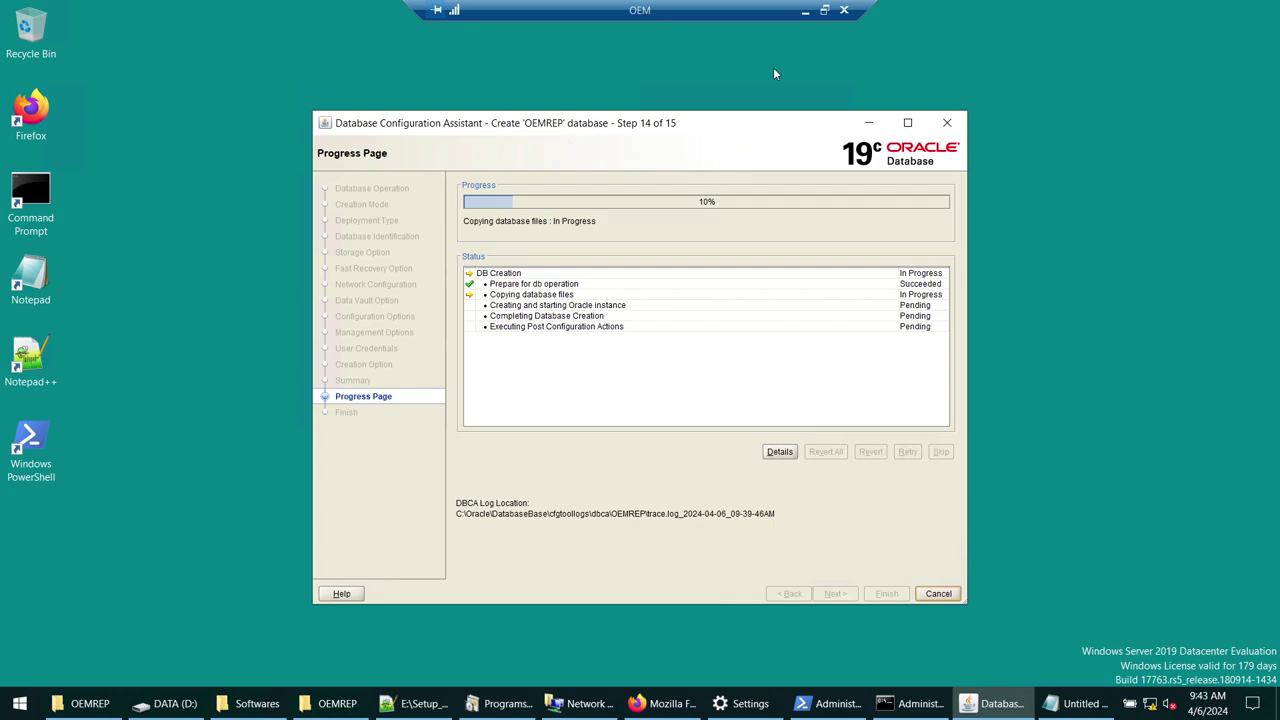
click(810, 12)
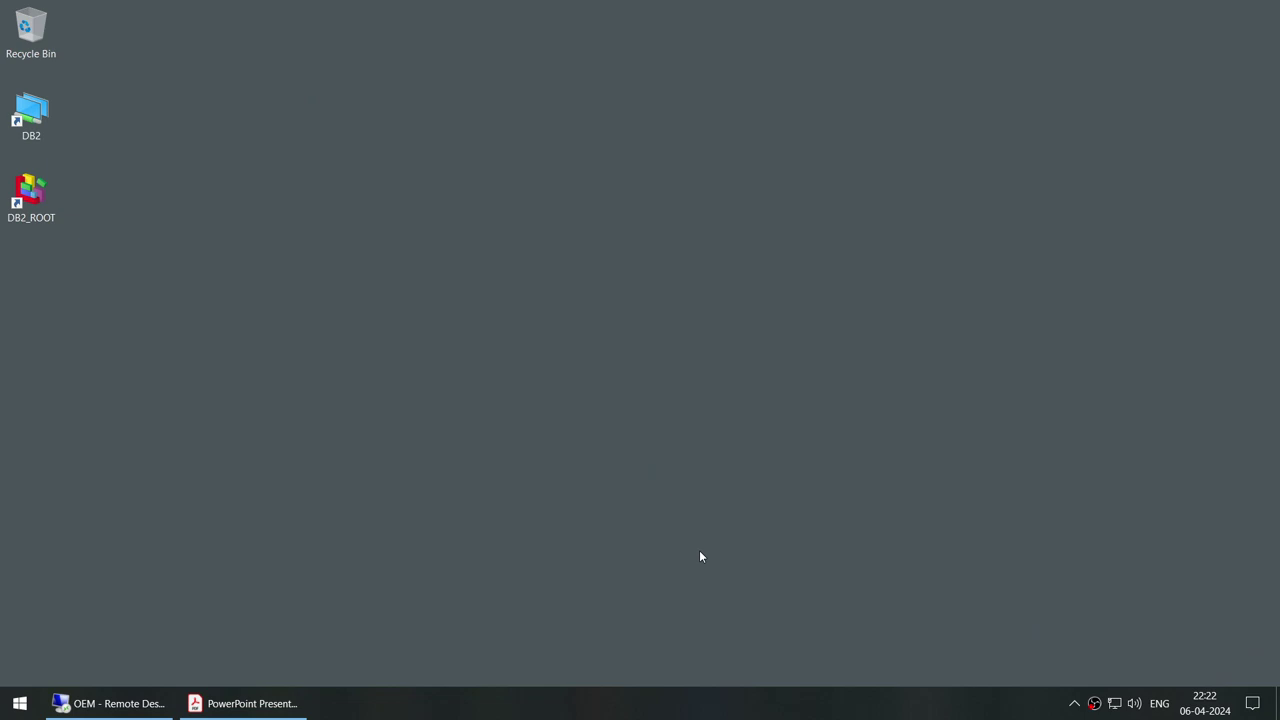
click(128, 703)
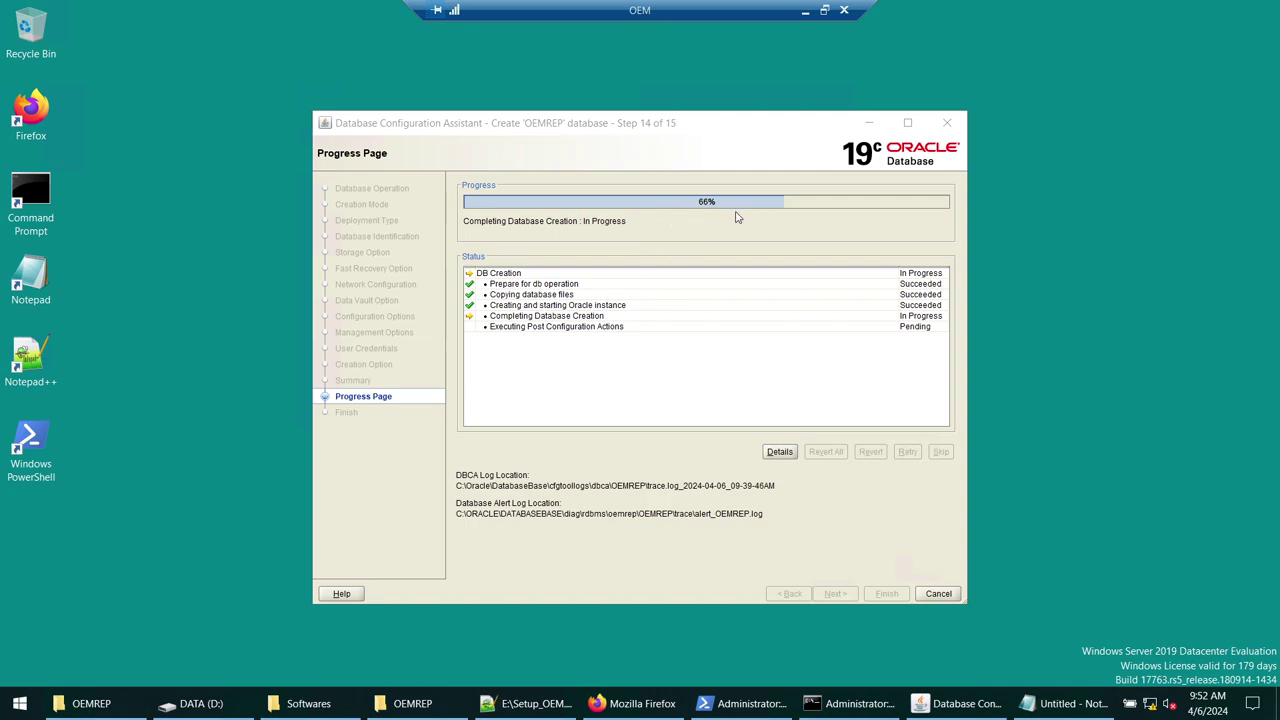
- Arrange the OEMREP folder and DBCA windows so the creation progress stays visible
click(412, 703)
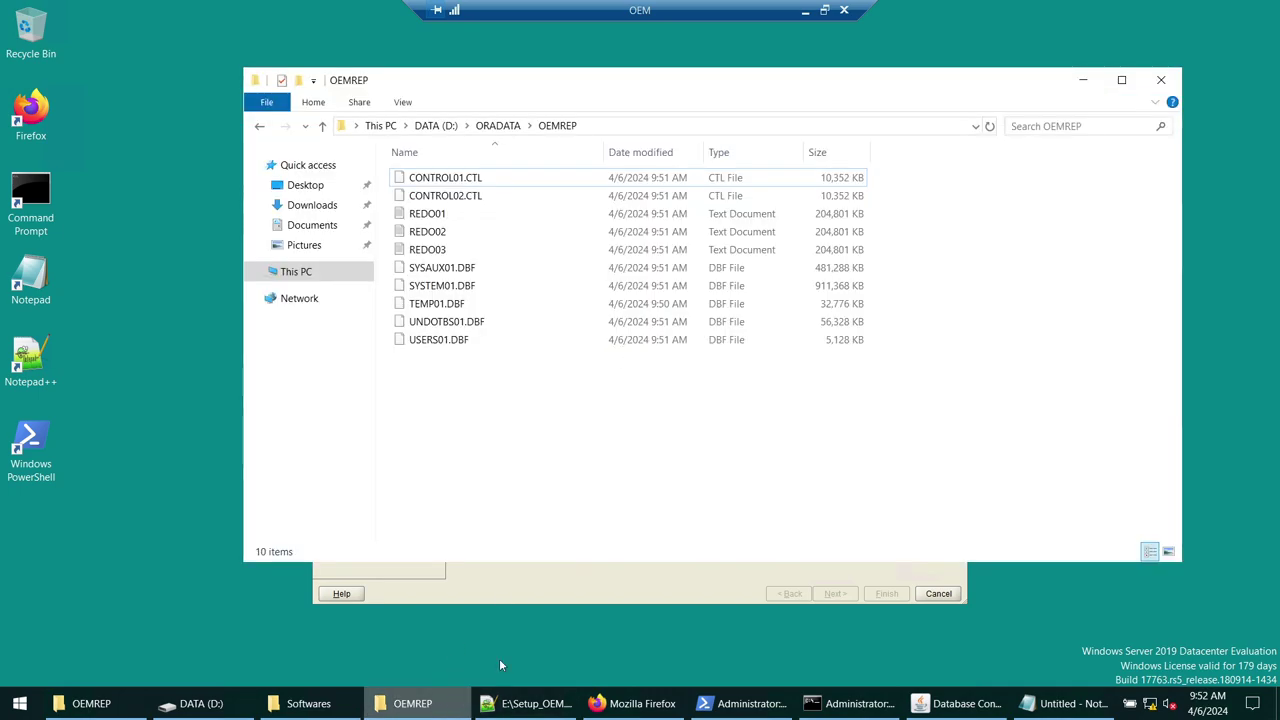
drag(602, 107, 622, 333)
drag(636, 123, 649, 76)
click(1014, 471)
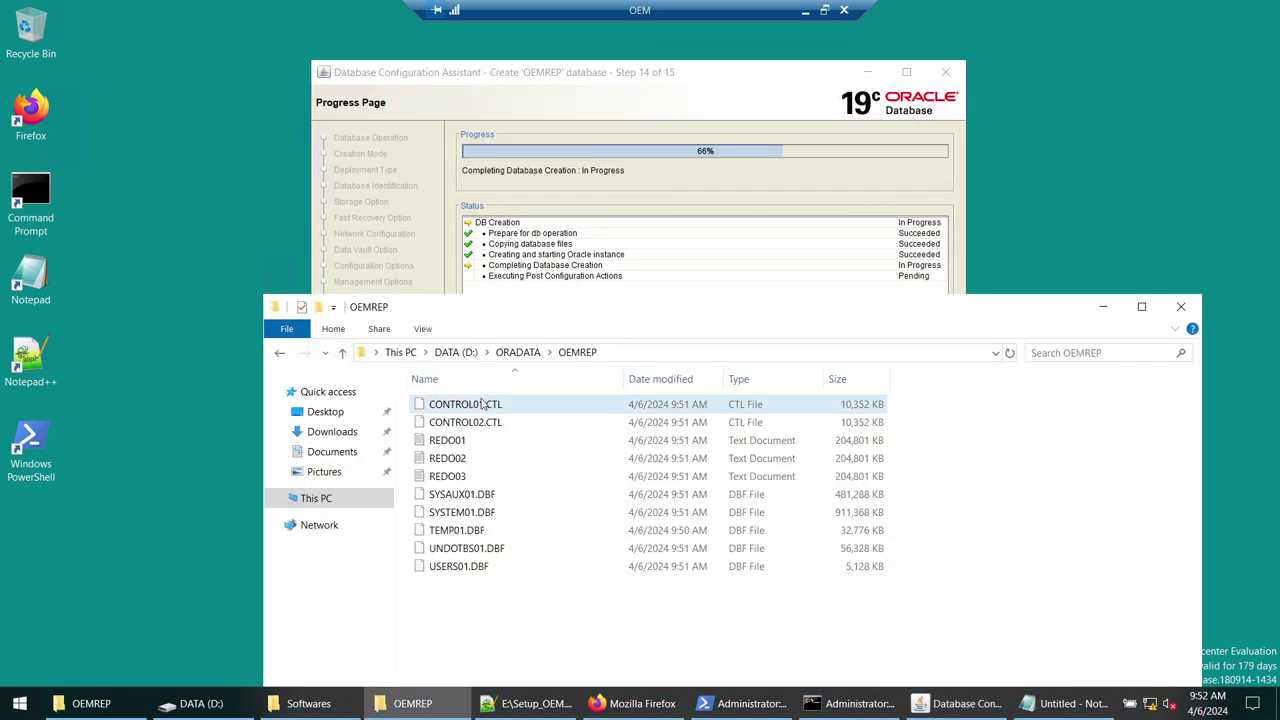
- Inspect the new OEMREP files such as REDO02 and SYSAUX01.DBF, then close the finished wizard
click(626, 354)
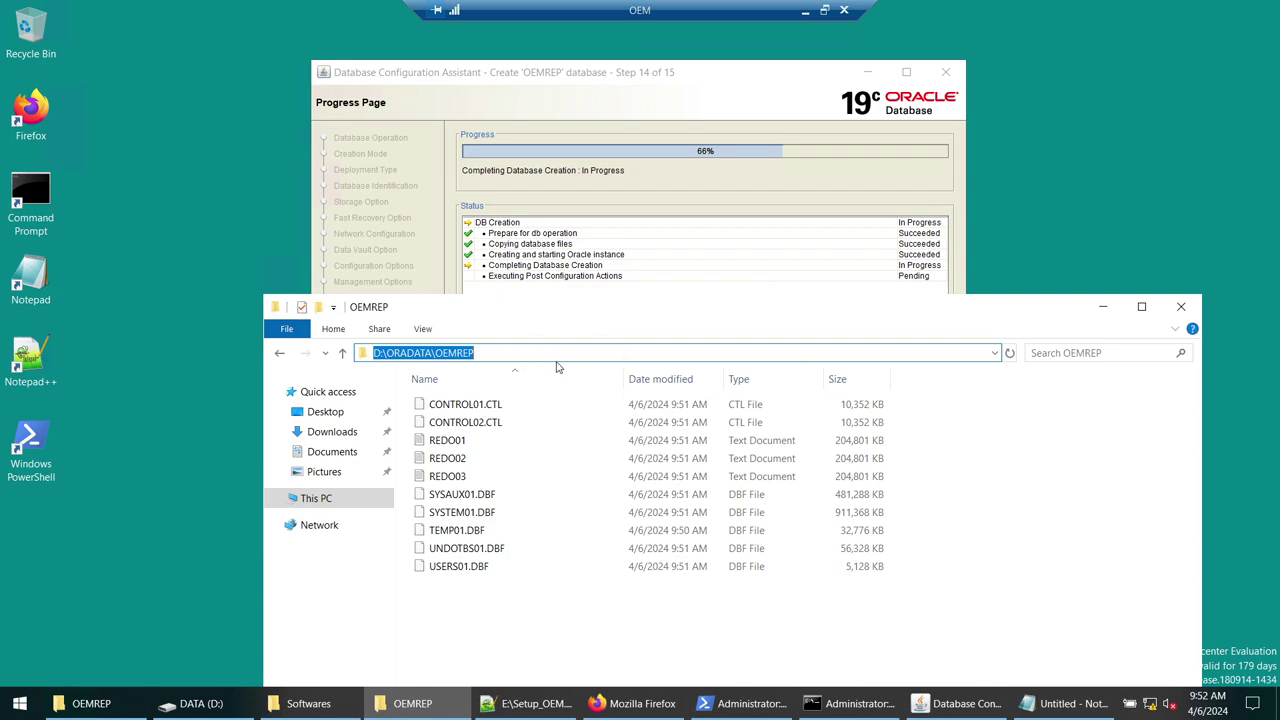
click(512, 405)
click(511, 442)
click(507, 458)
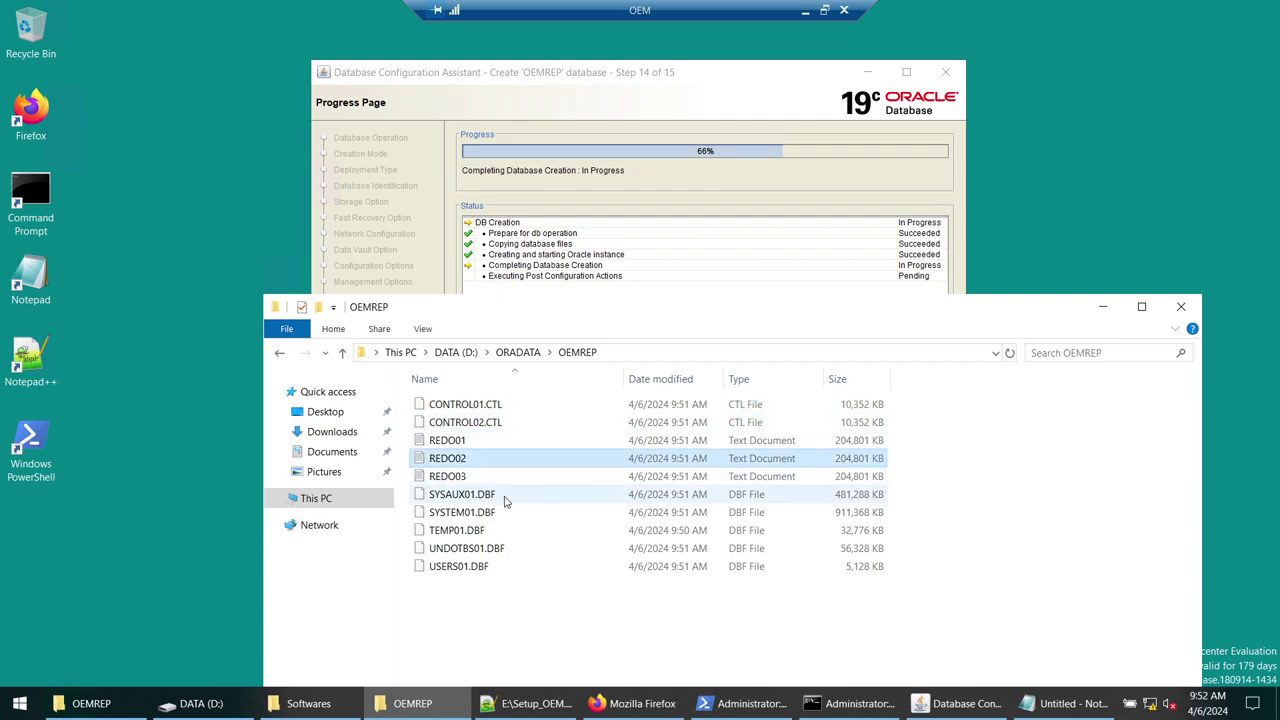
click(507, 495)
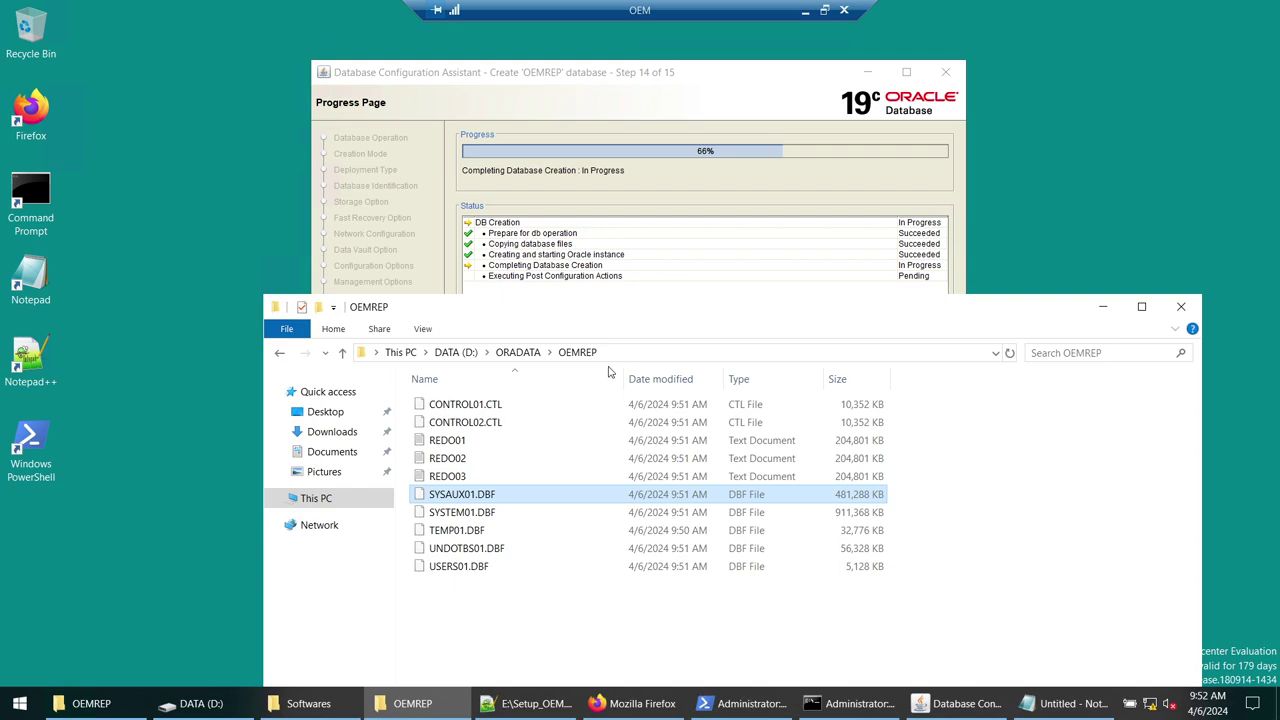
click(606, 347)
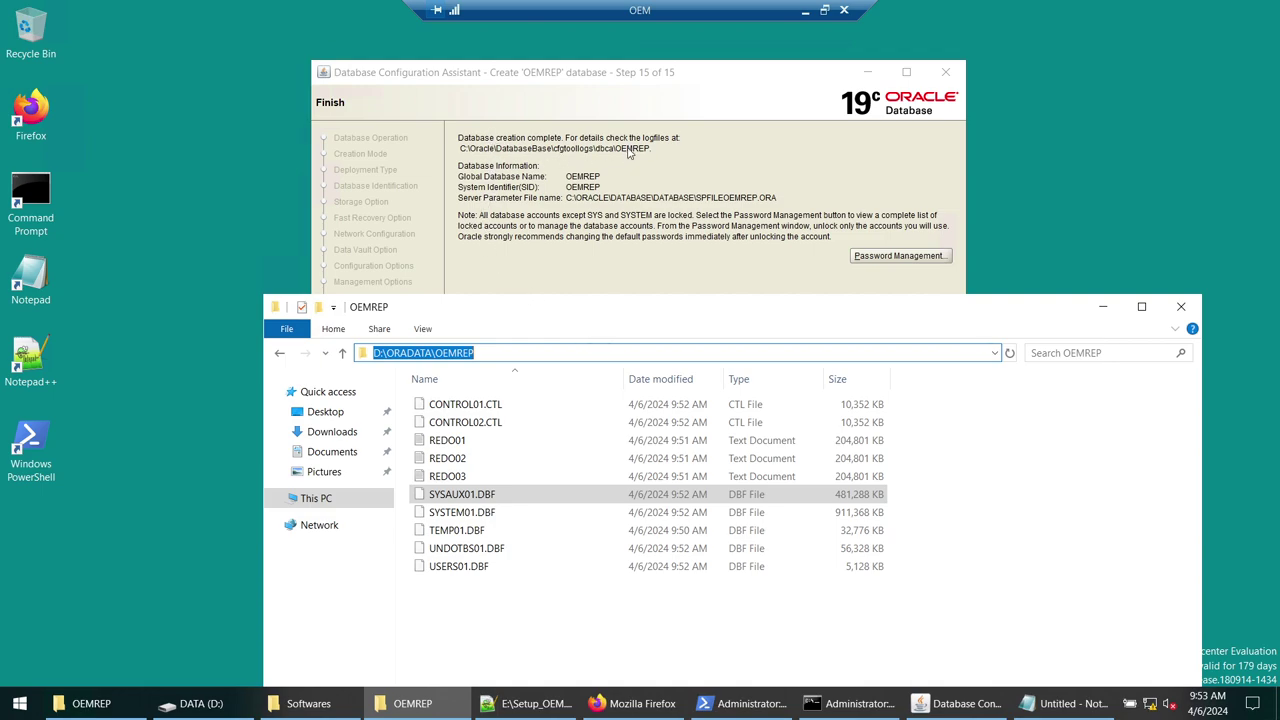
click(1103, 306)
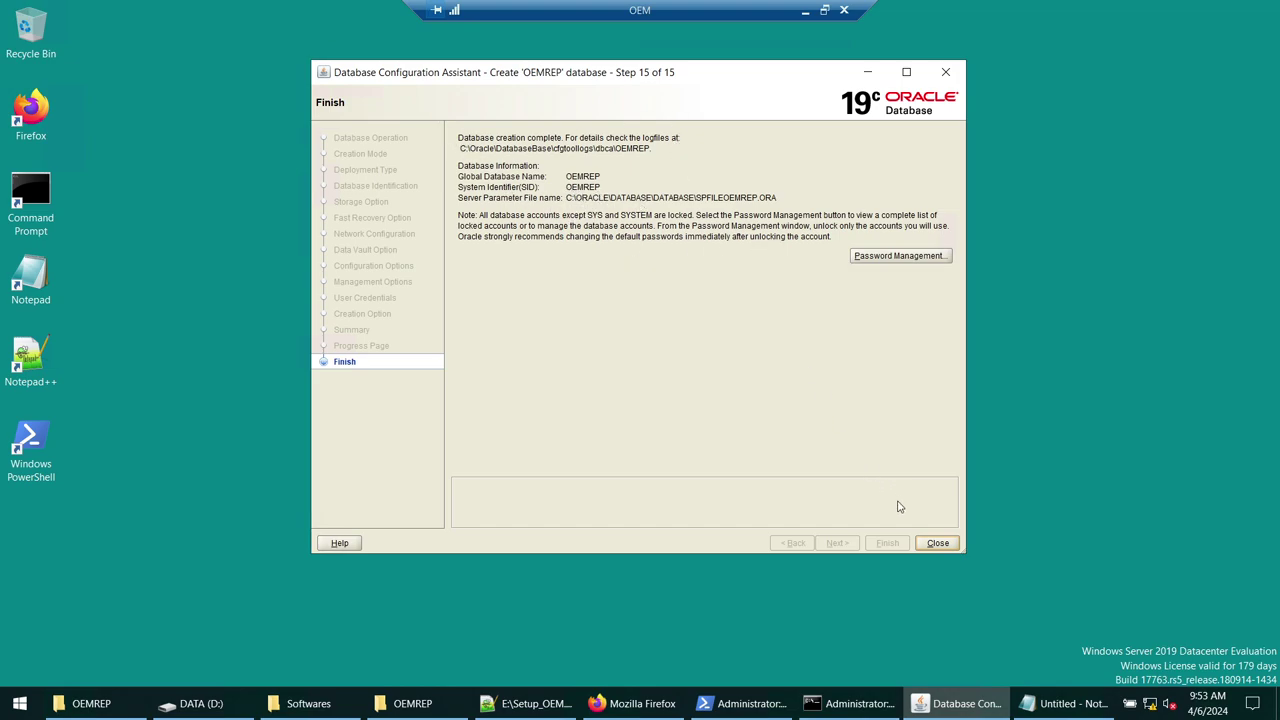
click(931, 542)
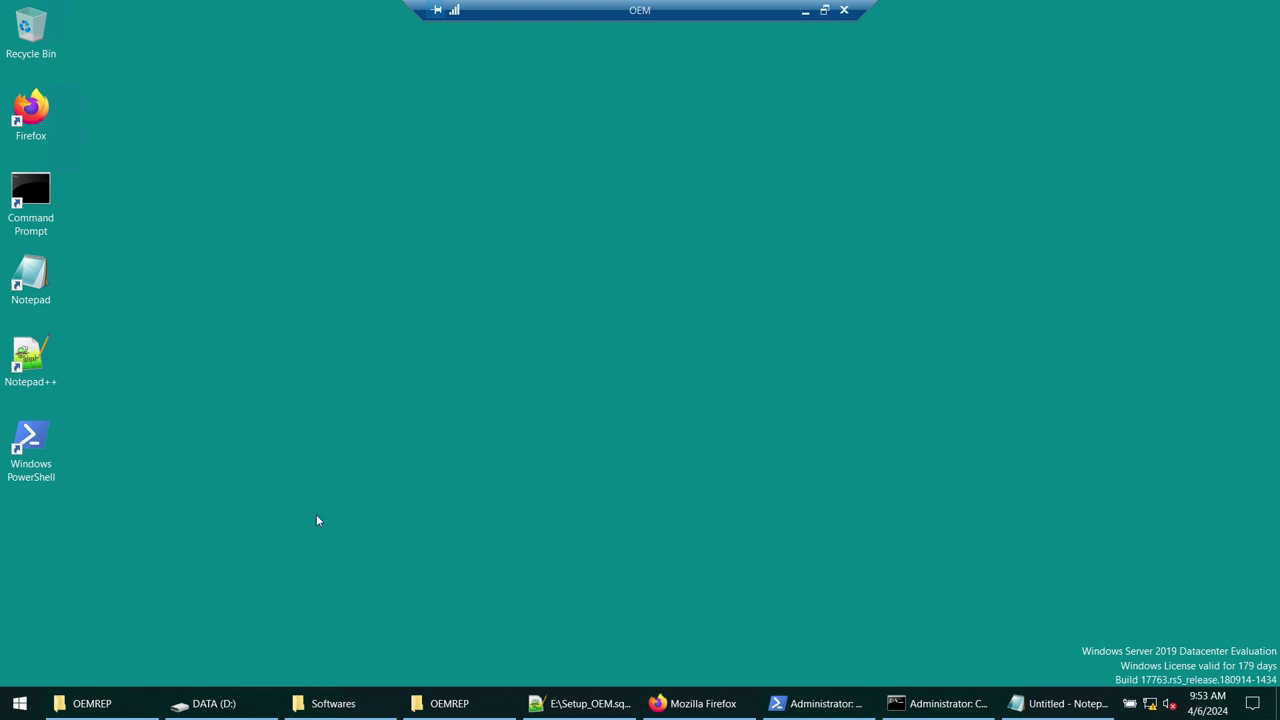
- Browse in File Explorer to the C:\Oracle\Database Oracle home folder
click(240, 705)
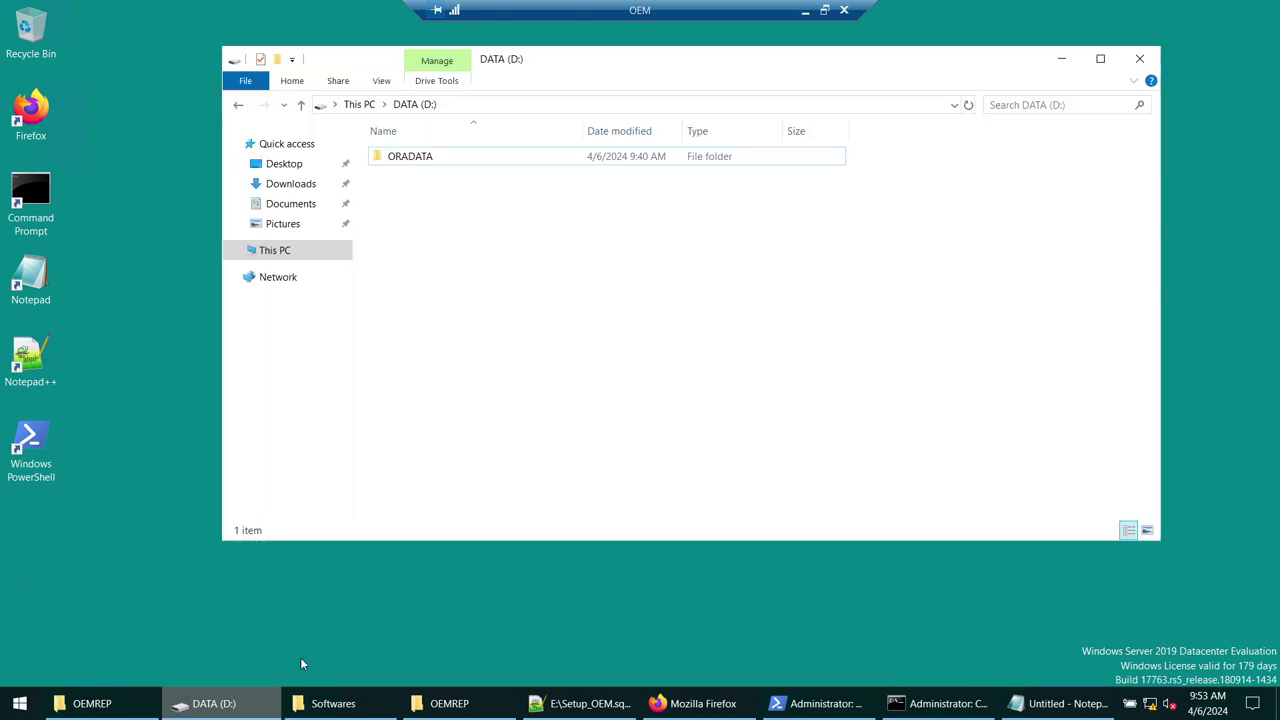
click(272, 250)
double_click(474, 332)
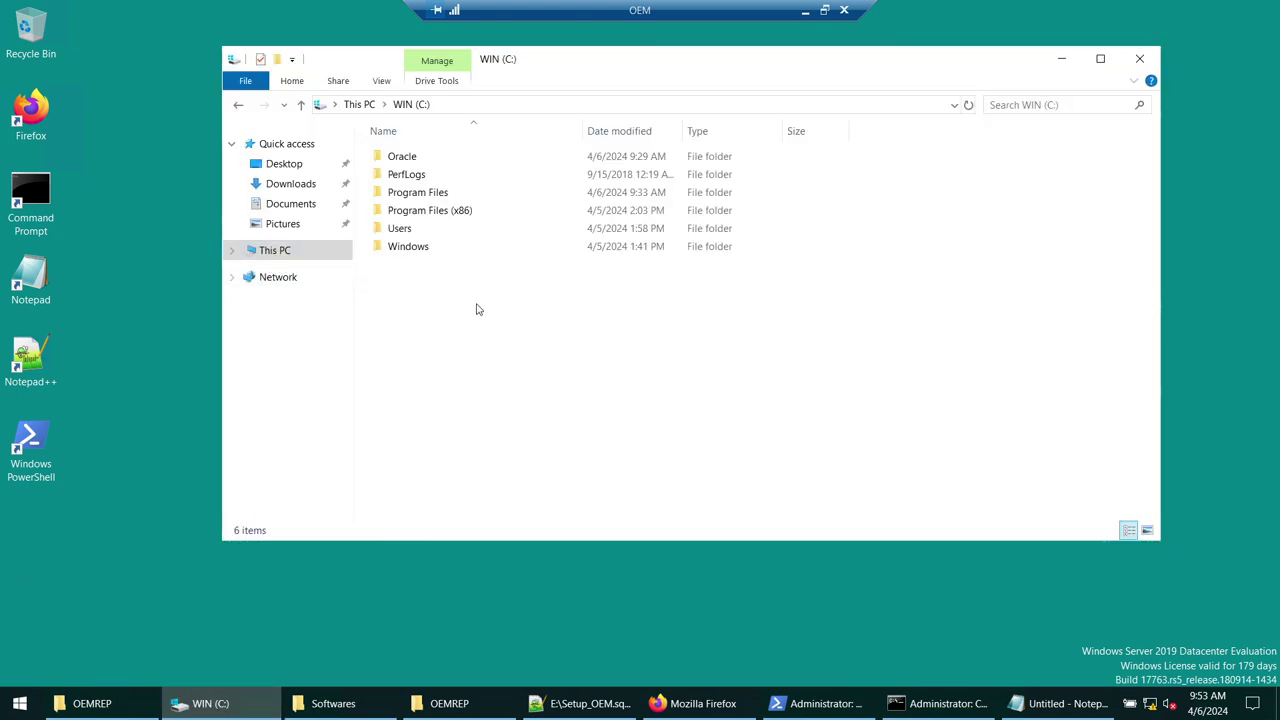
double_click(410, 158)
double_click(422, 162)
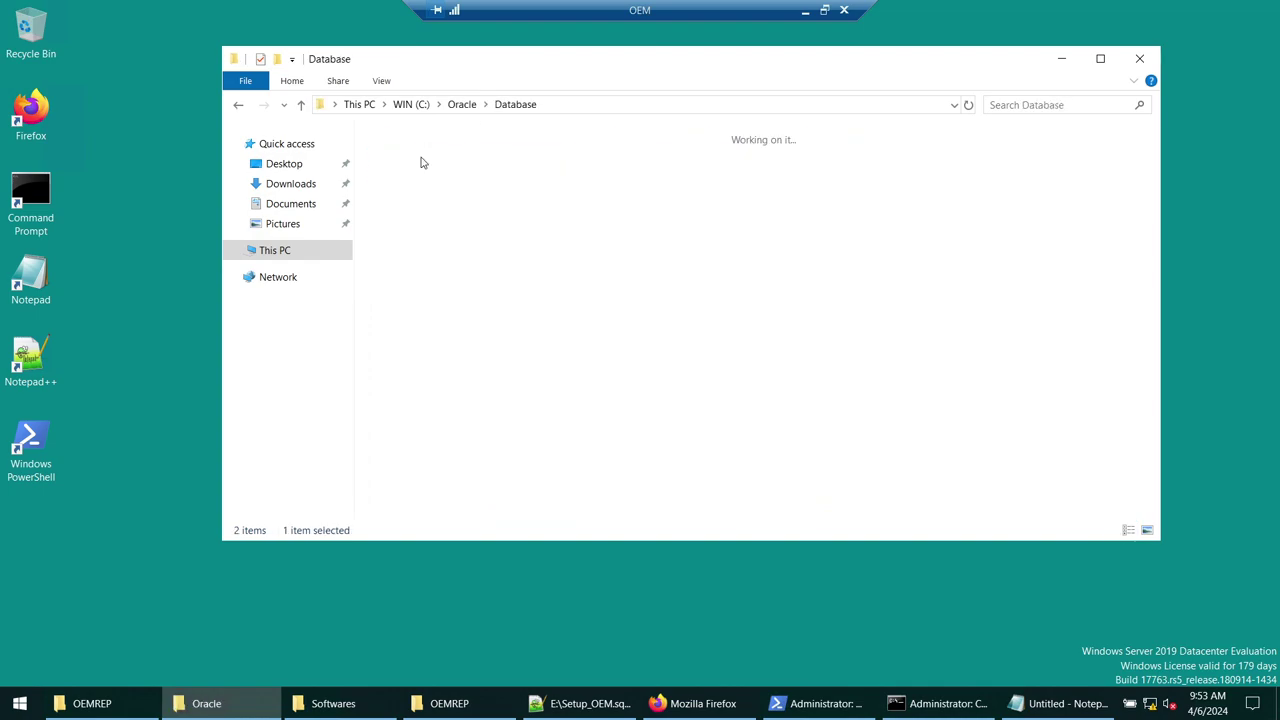
click(586, 106)
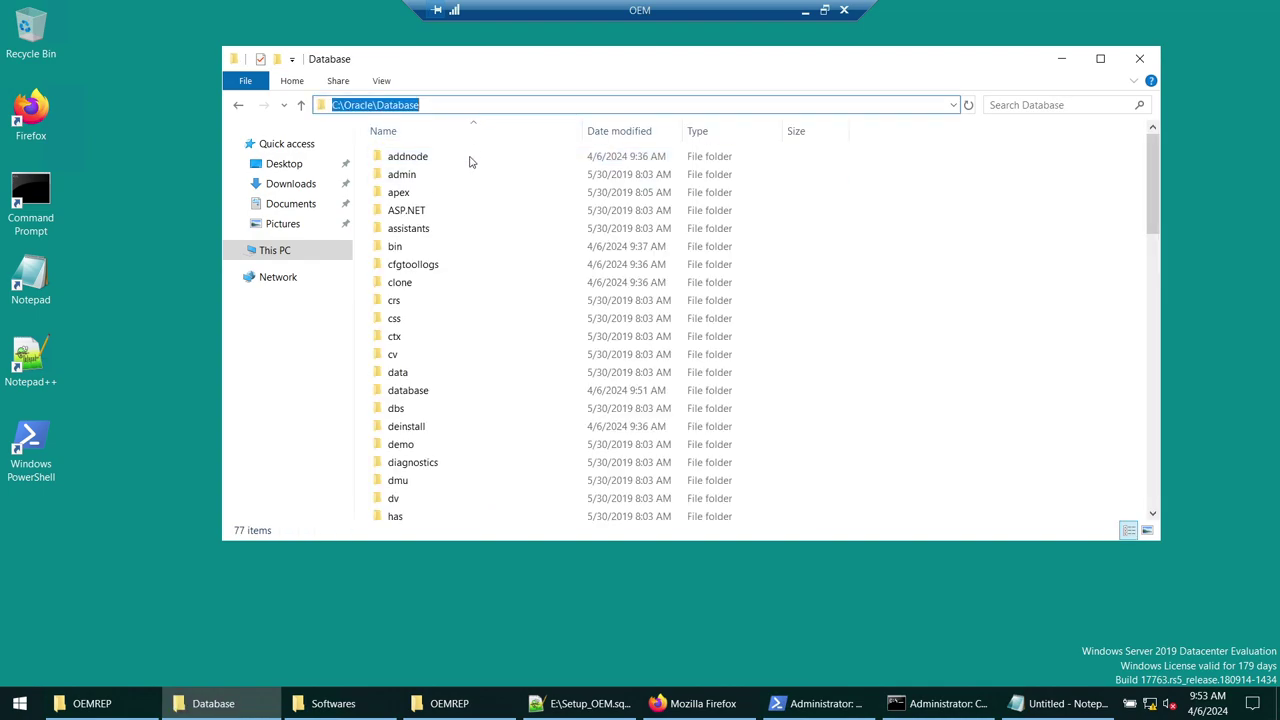
scroll(464, 312, down, 3)
scroll(464, 330, down, 4)
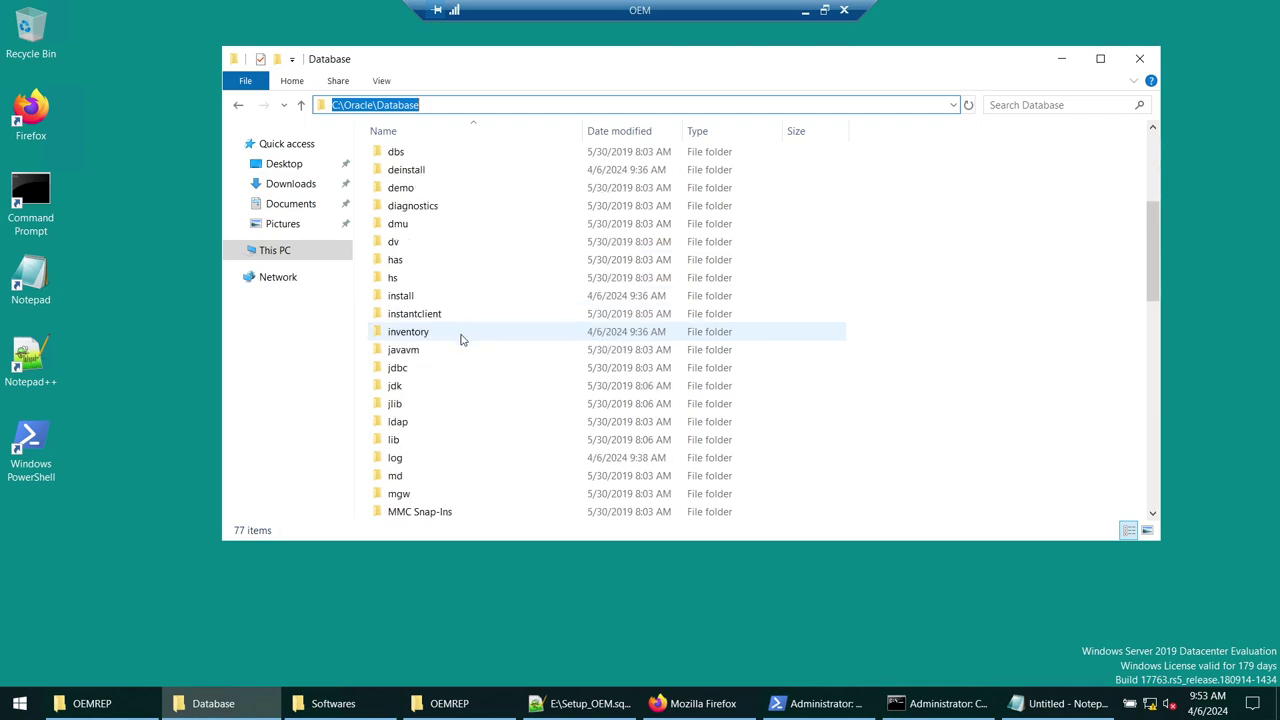
- Open listener.ora from network\admin with Edit with Notepad++ and select its SID list lines
click(413, 425)
double_click(413, 425)
double_click(400, 157)
click(410, 180)
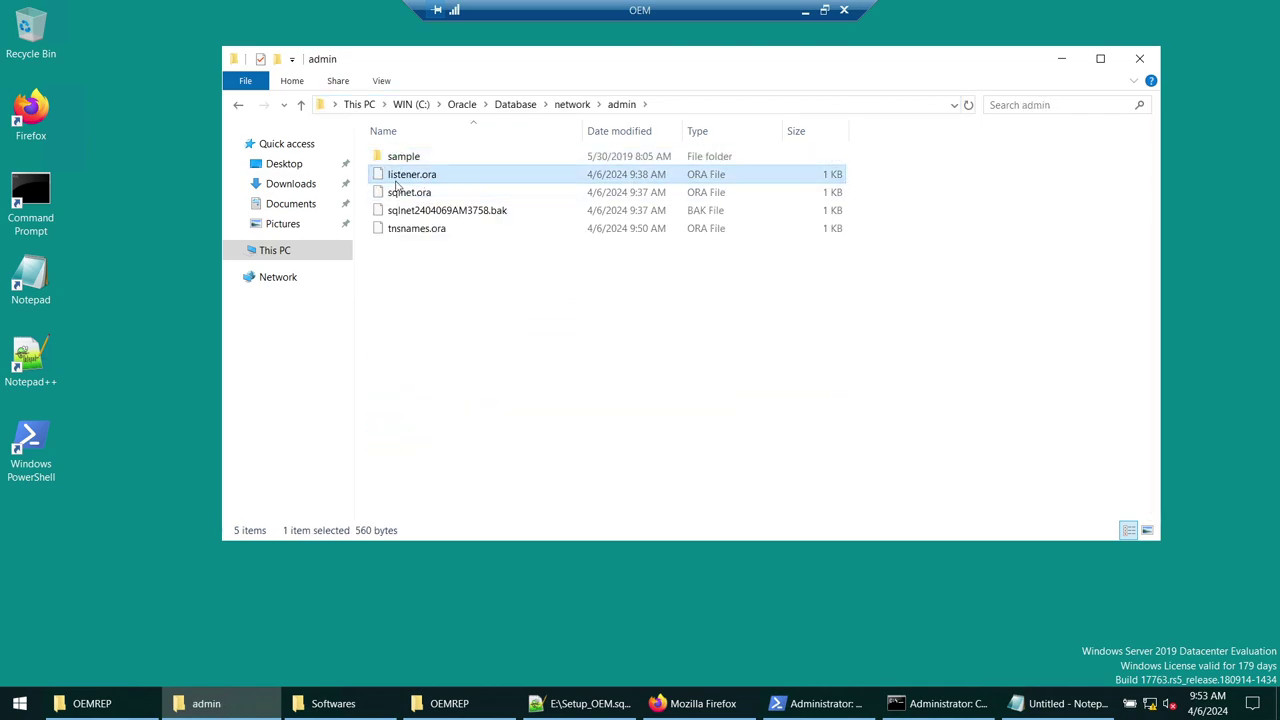
right_click(413, 181)
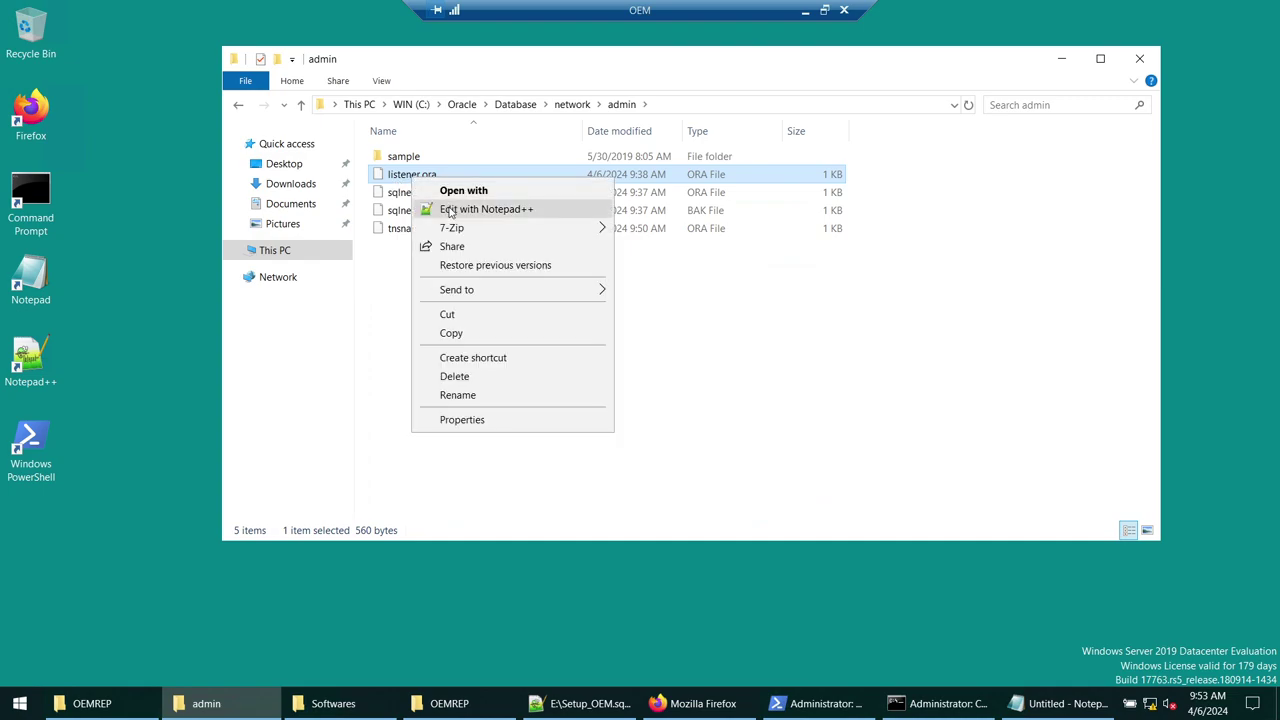
click(452, 210)
drag(110, 369, 24, 89)
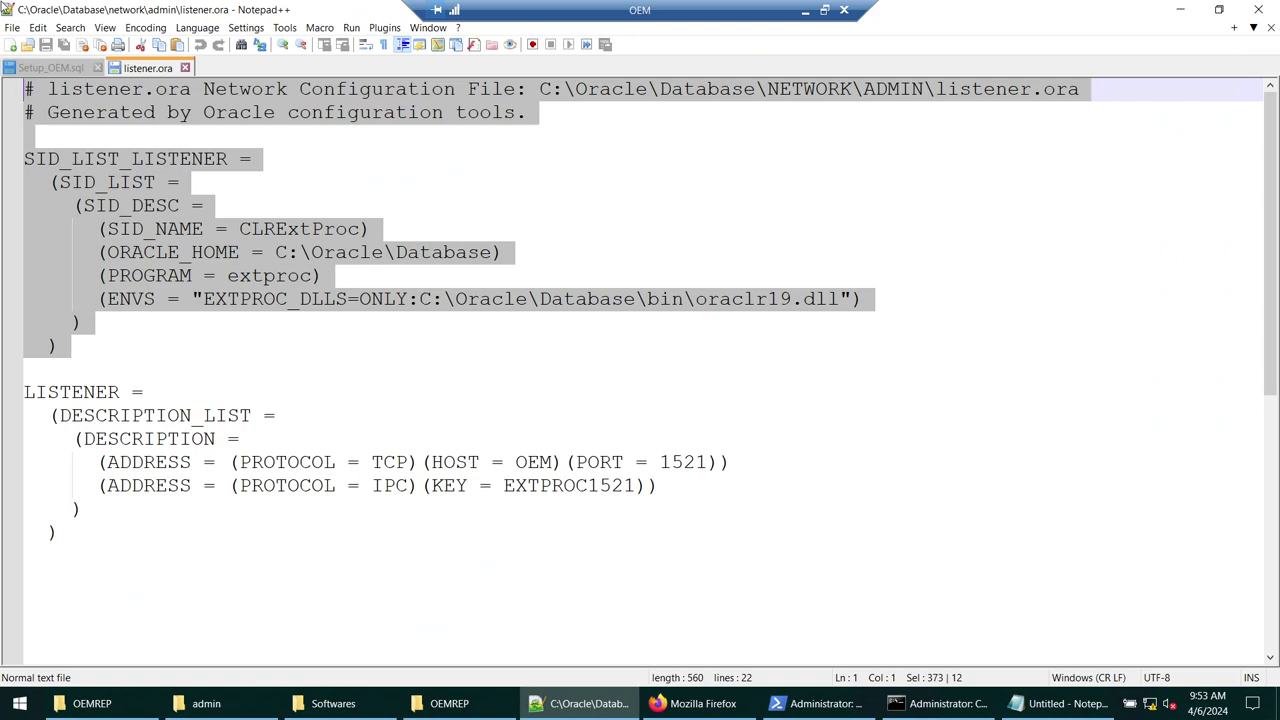
- Delete the CLRExtProc SID_LIST block, noting the listener host OEM and port 1521
key(Delete)
key(Delete)
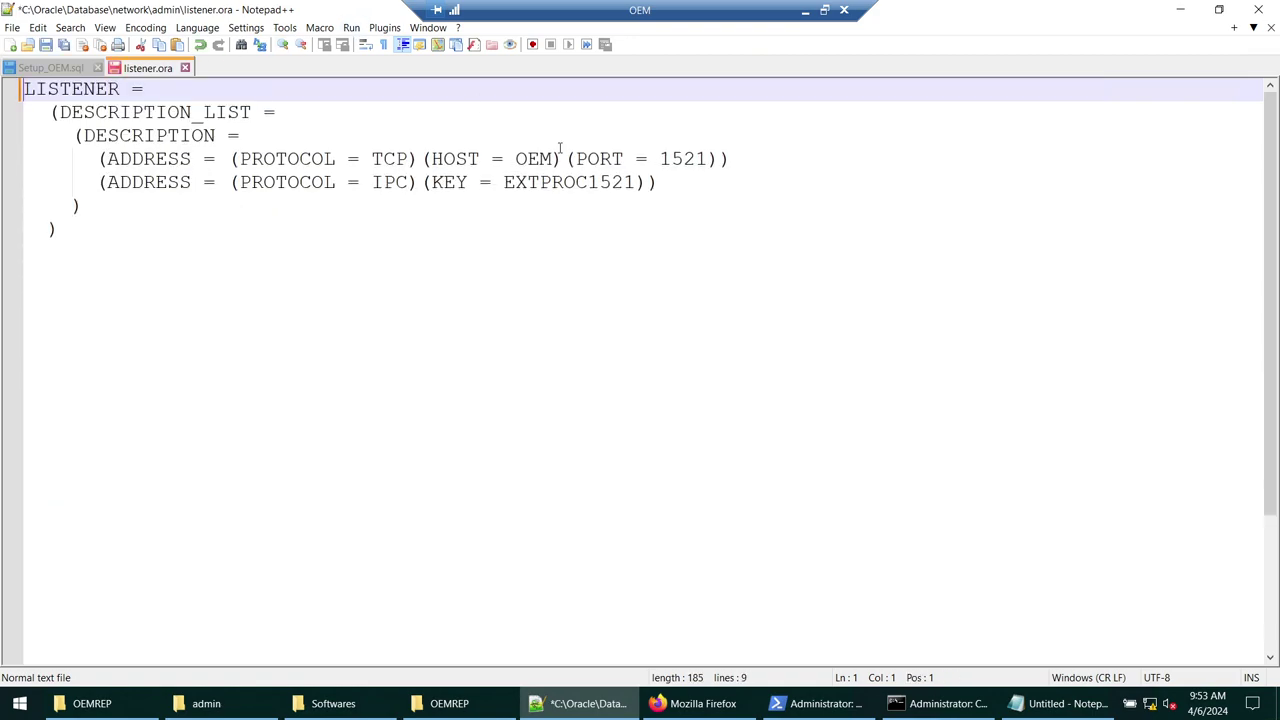
double_click(530, 158)
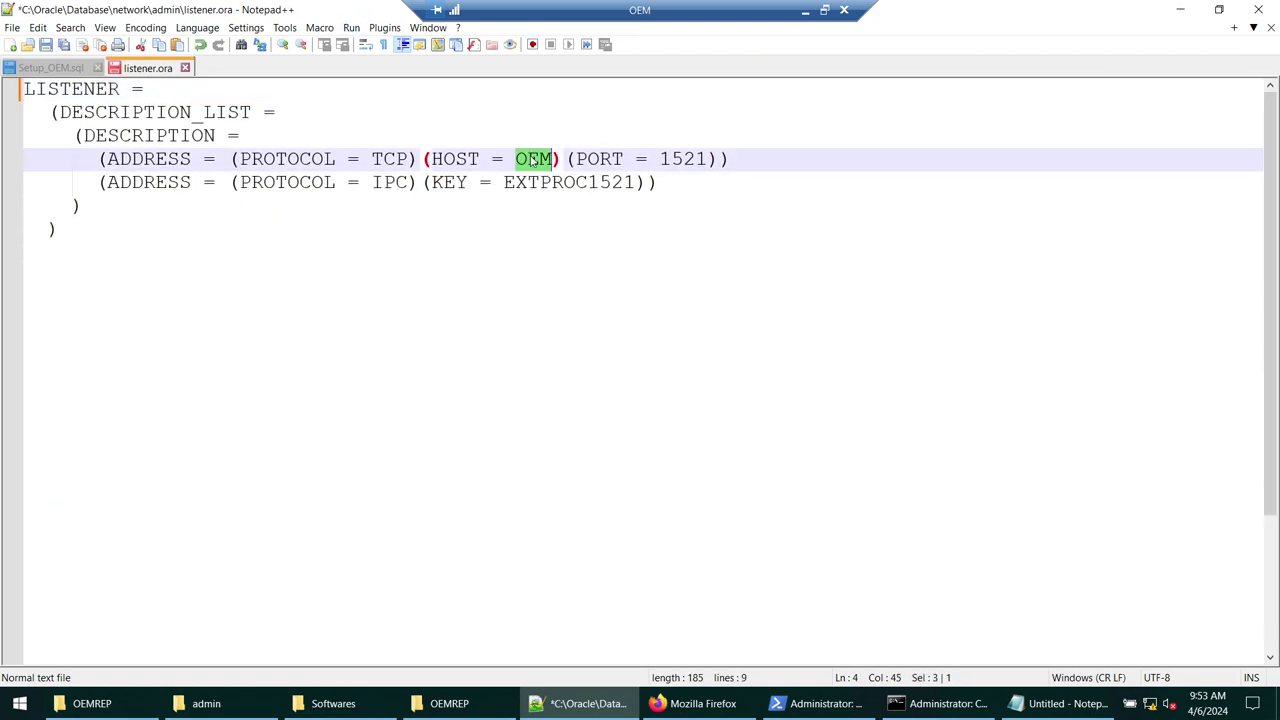
double_click(684, 158)
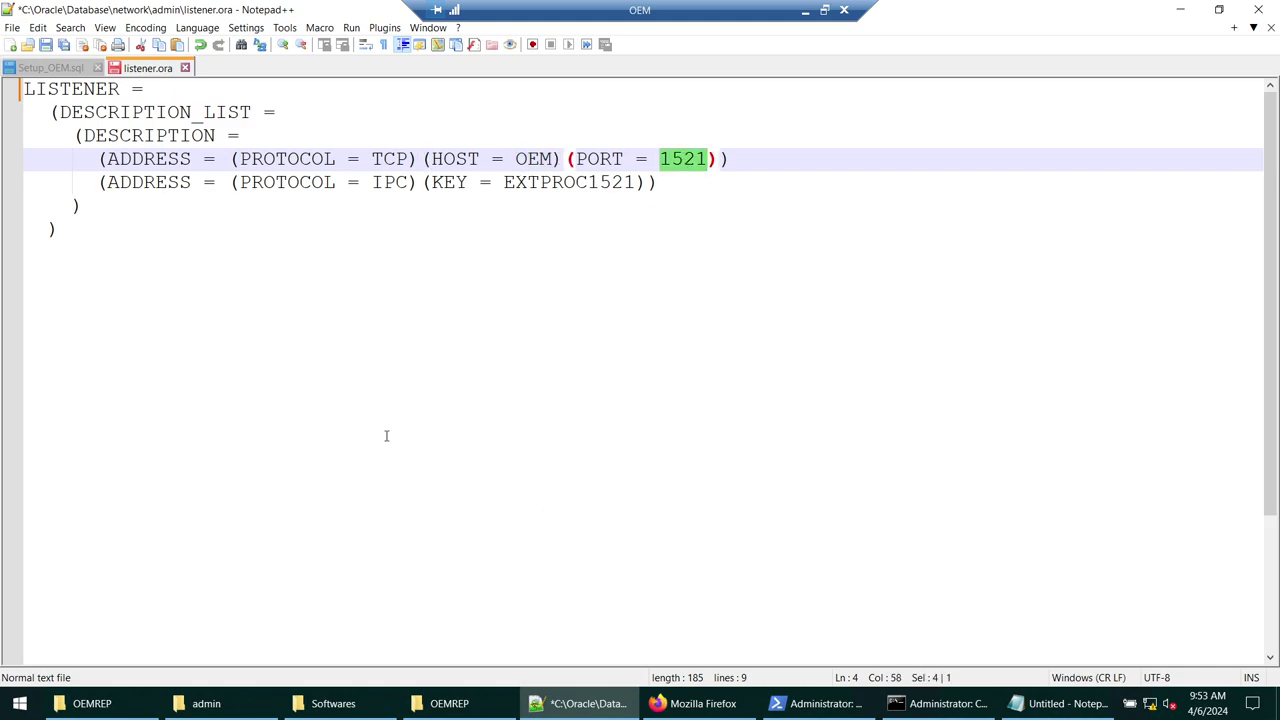
click(281, 367)
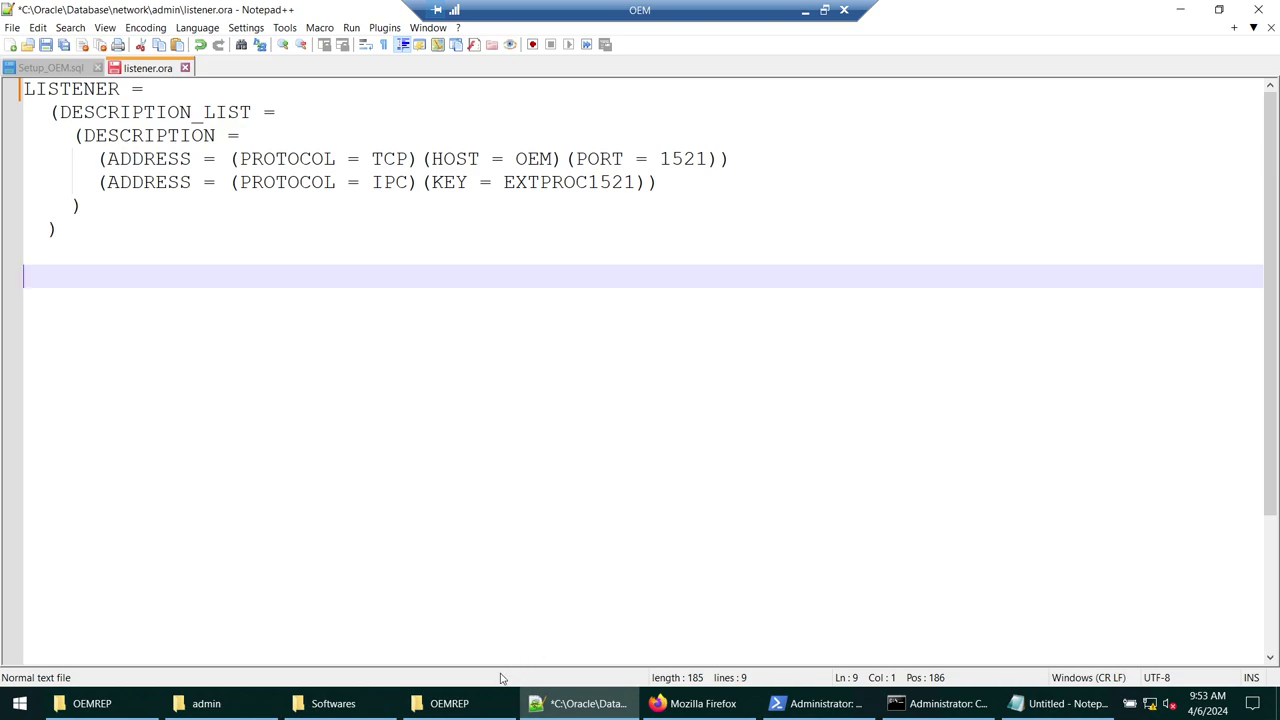
- Copy the OEMREP SID_LIST_LISTENER block from Setup_OEM.sql and paste it into listener.ora
click(48, 68)
drag(128, 291, 12, 140)
right_click(55, 161)
click(86, 198)
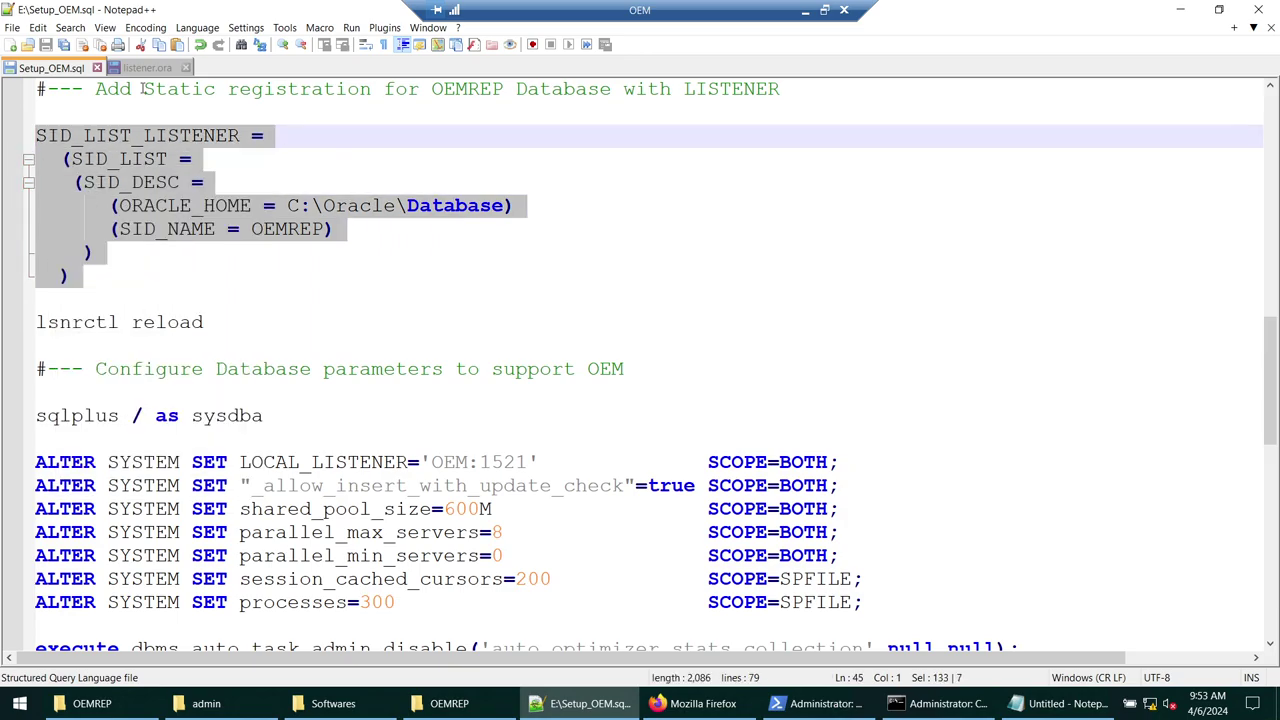
click(145, 67)
key(ctrl+v)
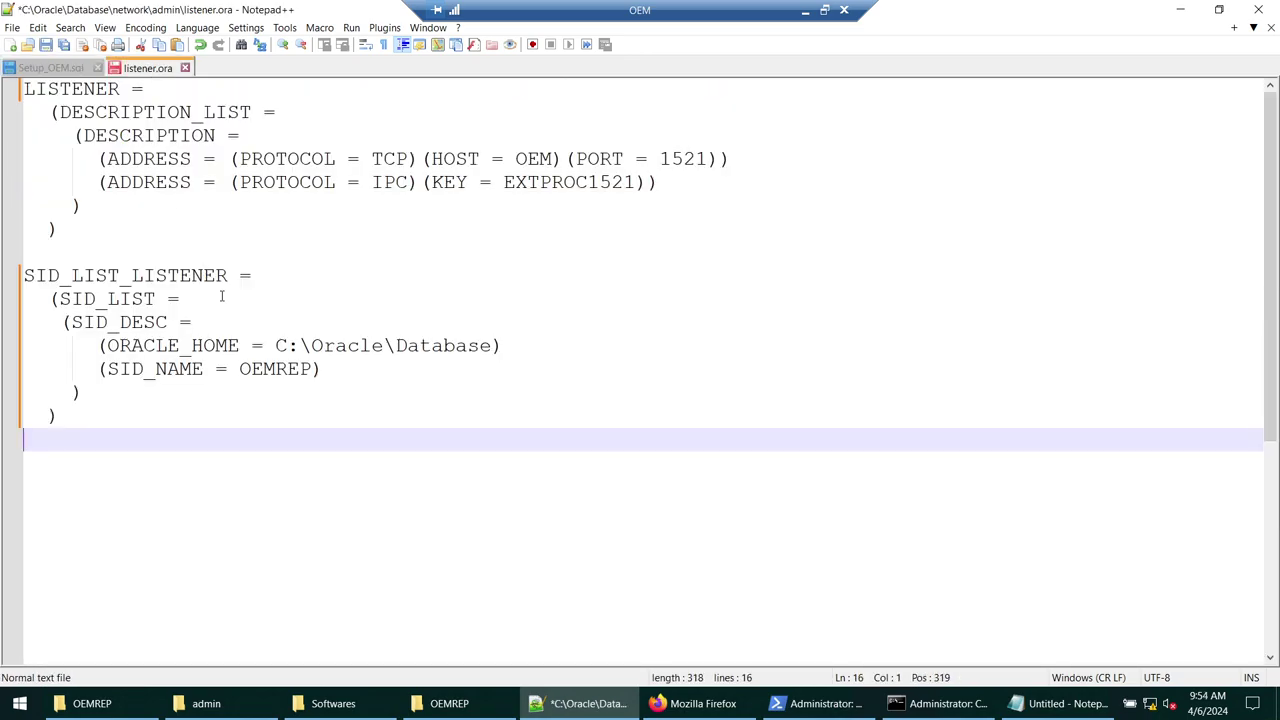
- Verify the LISTENER name, ORACLE_HOME C:\Oracle\Database and SID OEMREP, then save and close listener.ora
drag(131, 275, 243, 272)
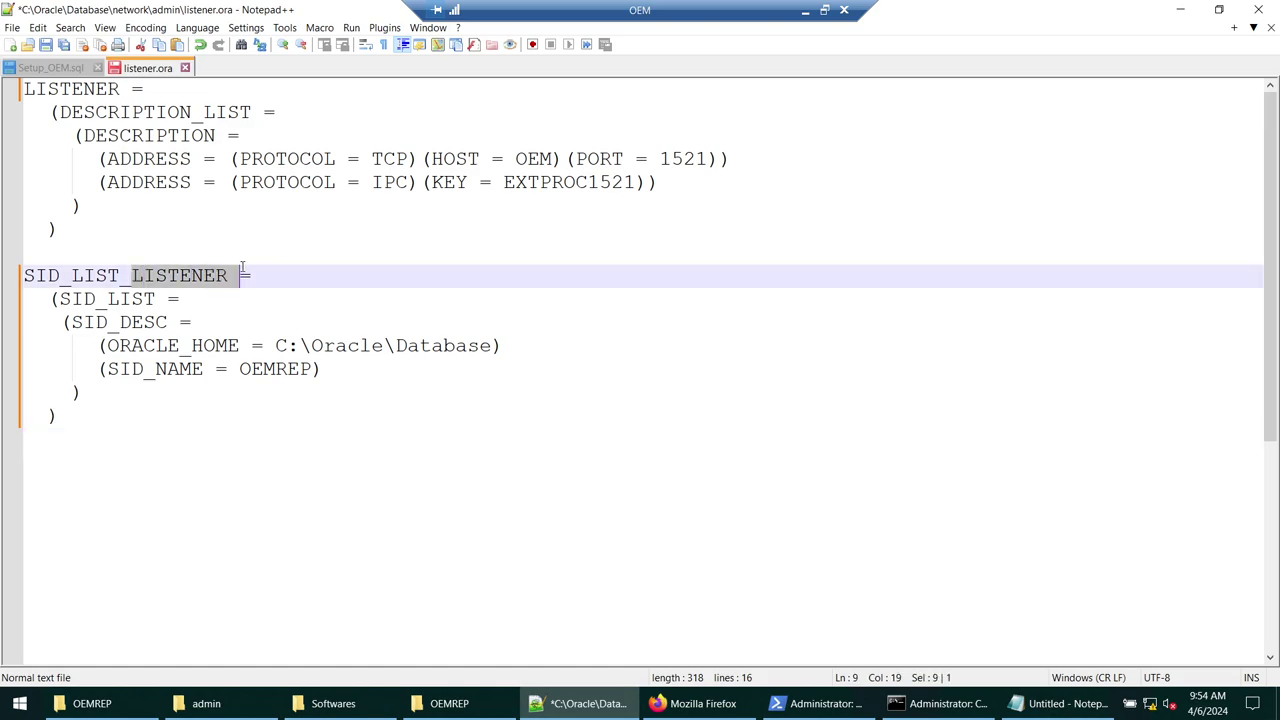
key(ctrl+F3)
double_click(146, 275)
click(146, 275)
drag(278, 345, 492, 345)
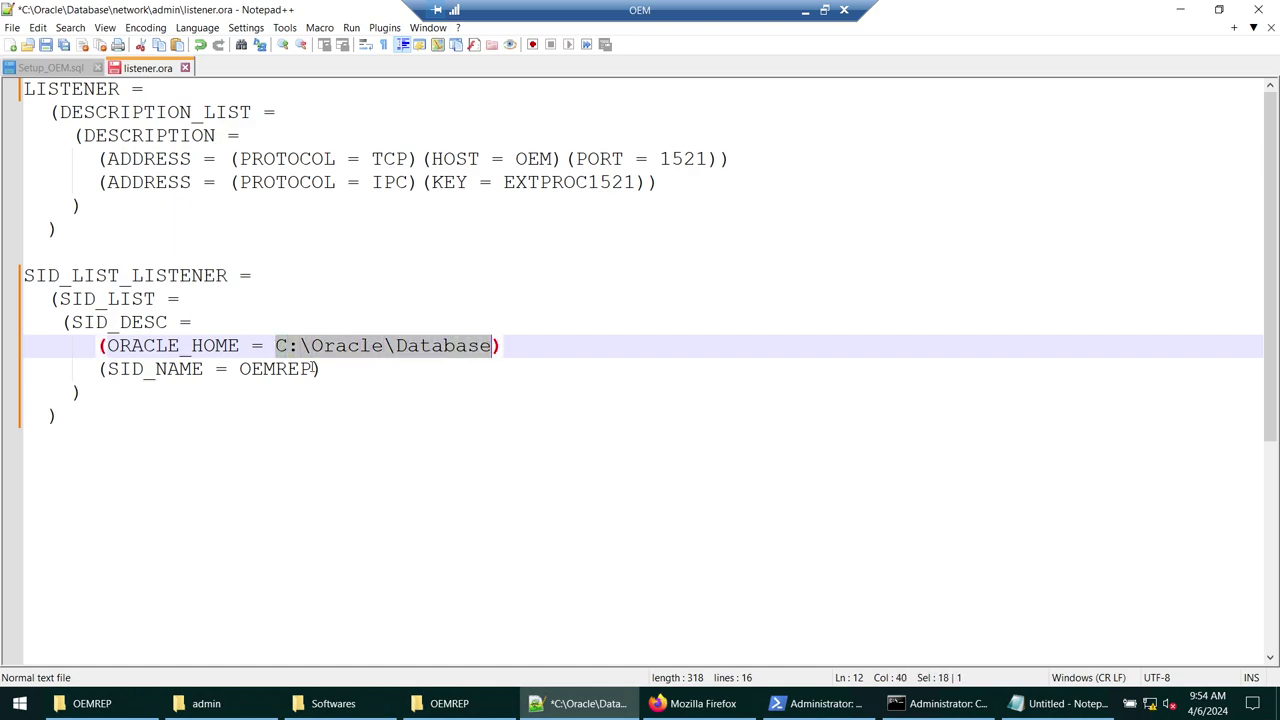
drag(240, 368, 313, 369)
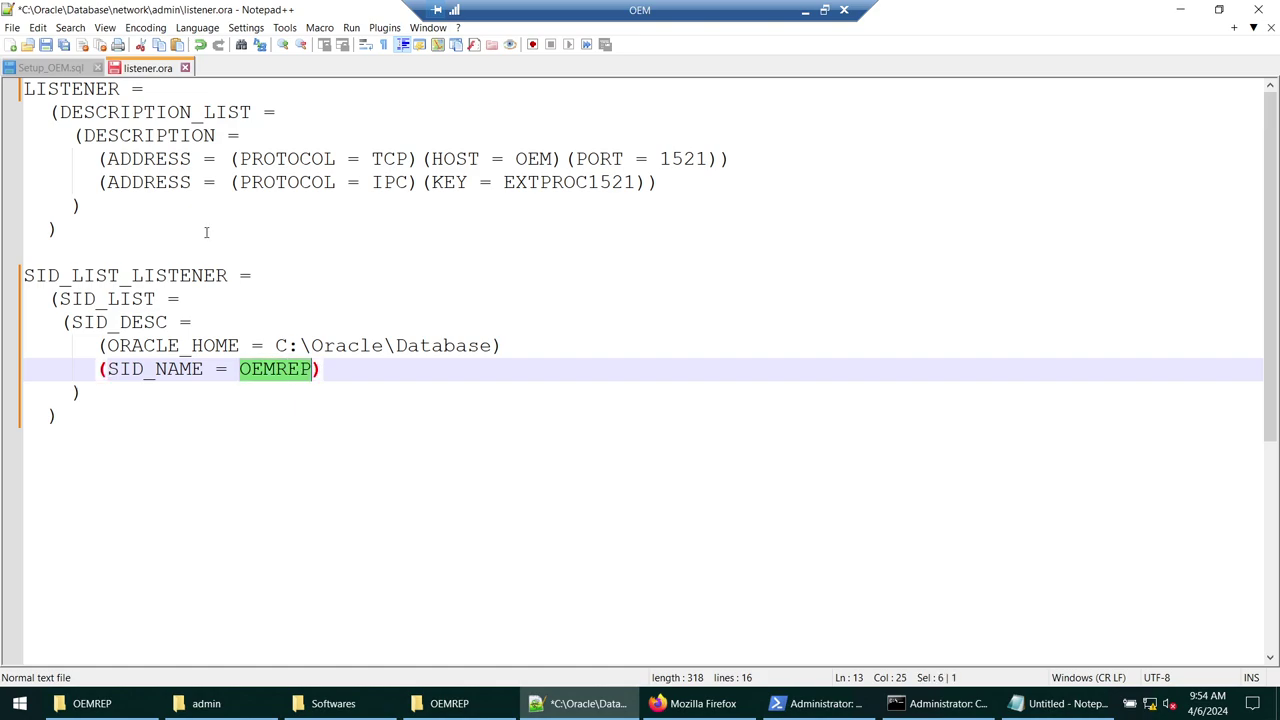
click(47, 45)
click(185, 67)
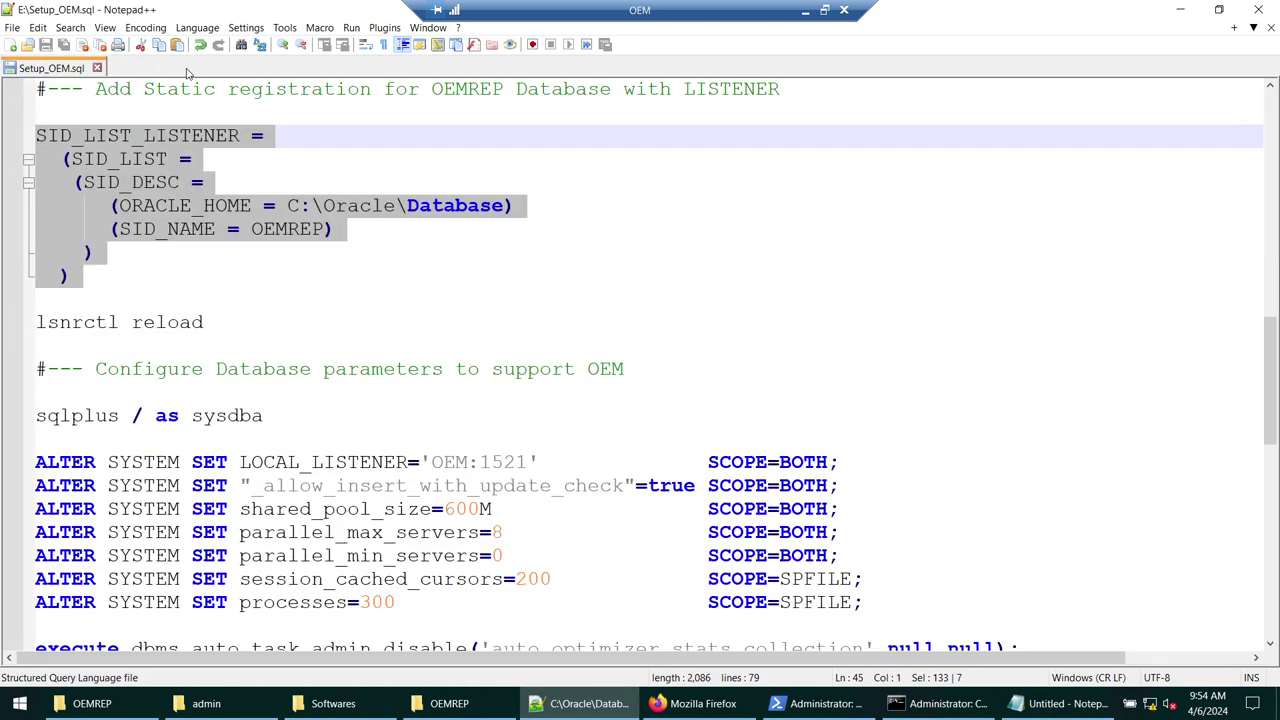
click(1180, 9)
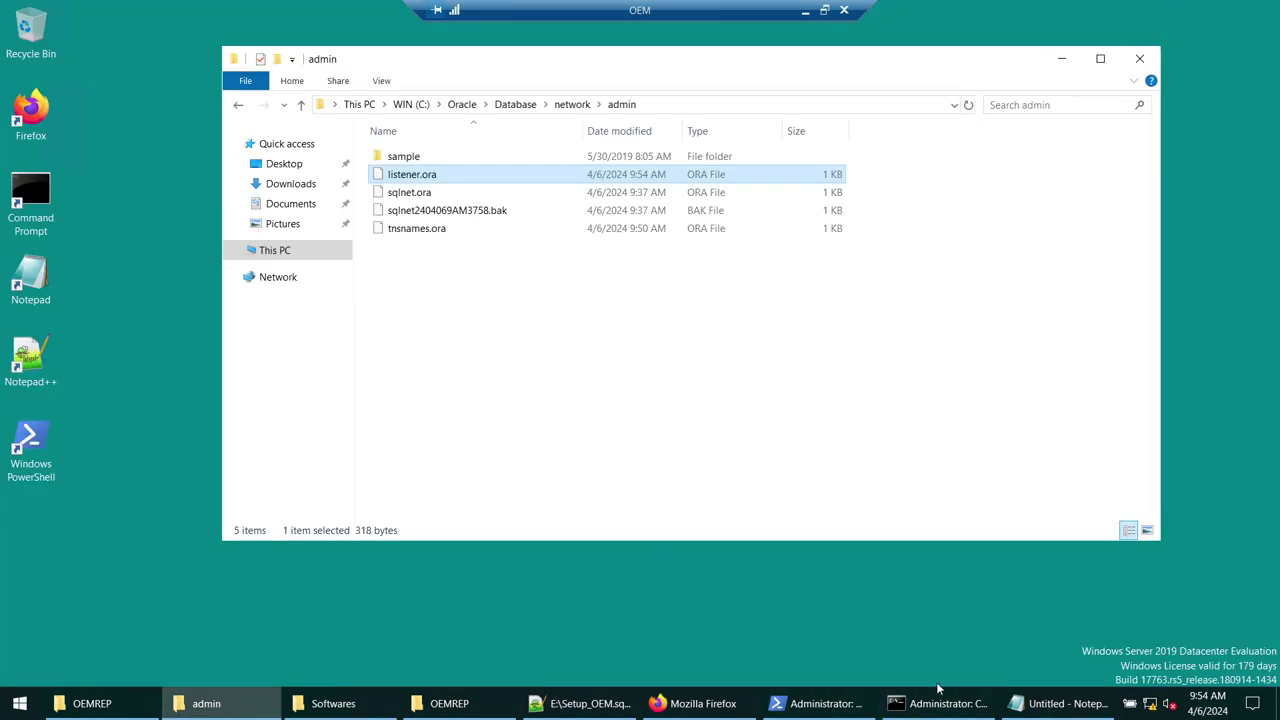
- Clear the console and run lsnrctl reload
click(940, 703)
text(cls)
key(Return)
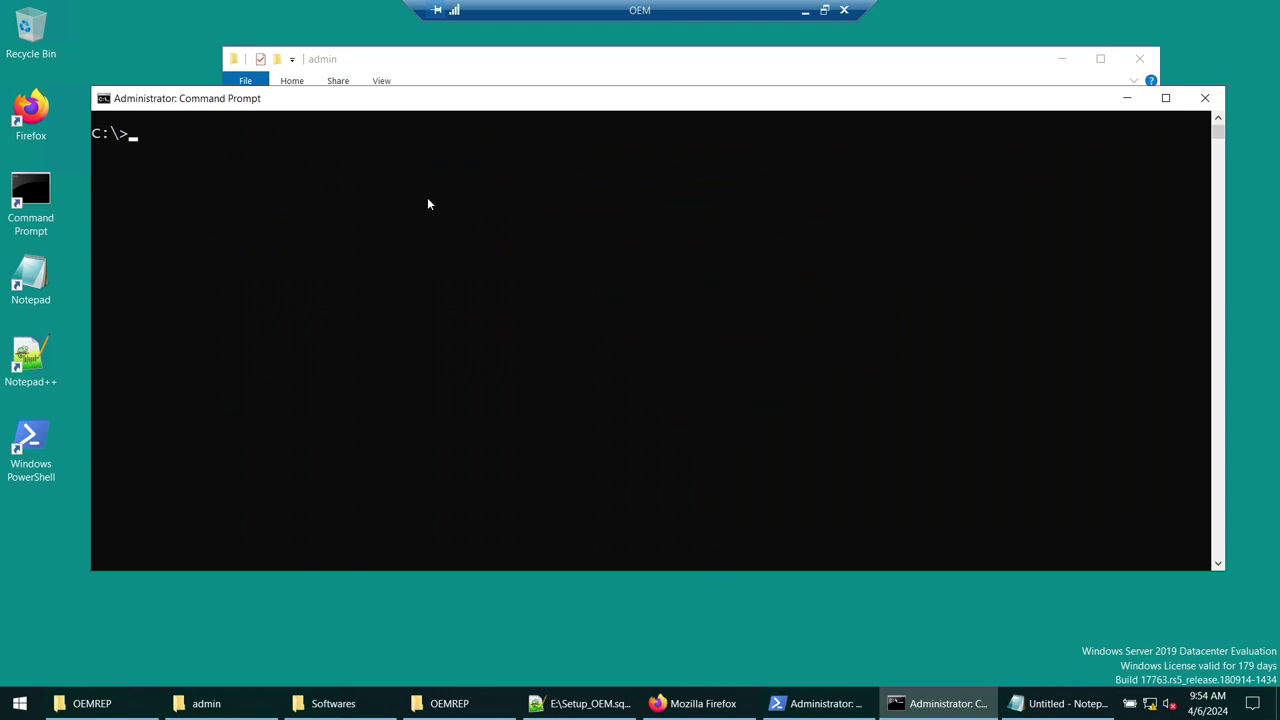
text(lsnrctl reload)
key(Return)
- Run lsnrctl status to confirm the OEMREP service is registered
text(cls)
key(Return)
key(Up)
key(Up)
key(BackSpace)
key(BackSpace)
key(BackSpace)
key(BackSpace)
key(BackSpace)
key(BackSpace)
text(status)
key(Return)
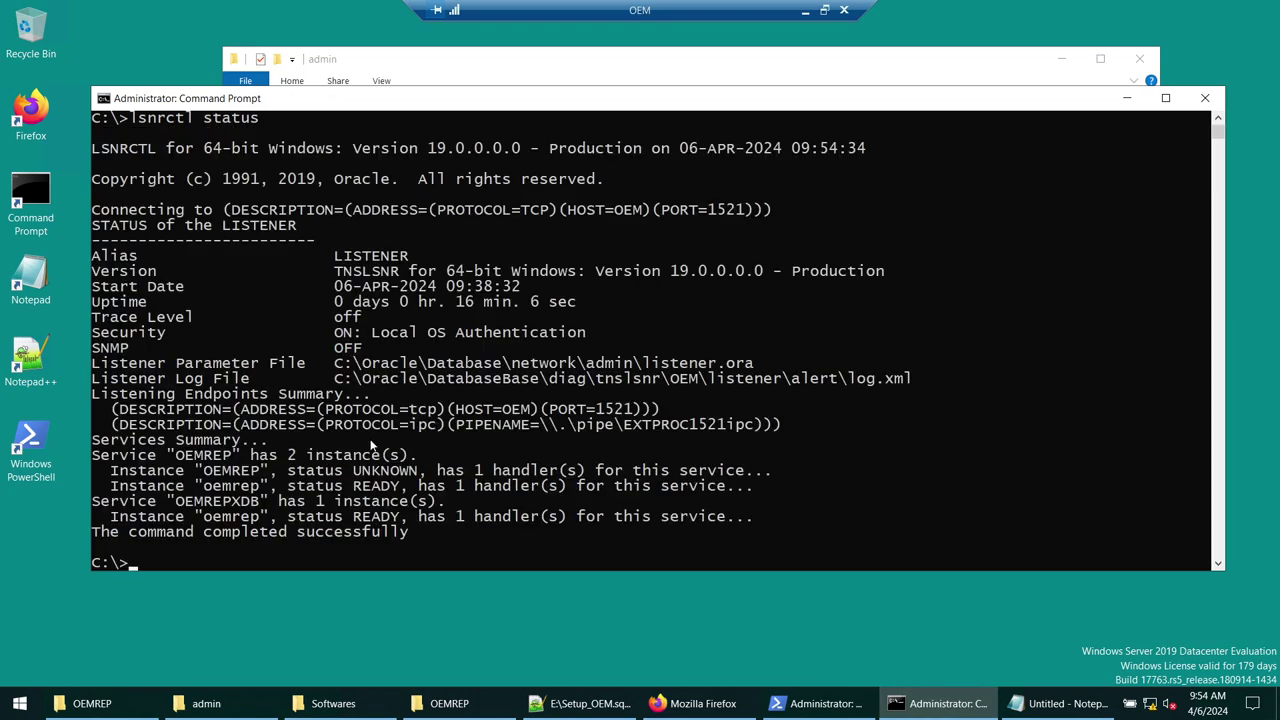
- Minimize the console and admin folder, and show Setup_OEM.sql's database parameter commands
click(1126, 97)
click(1061, 58)
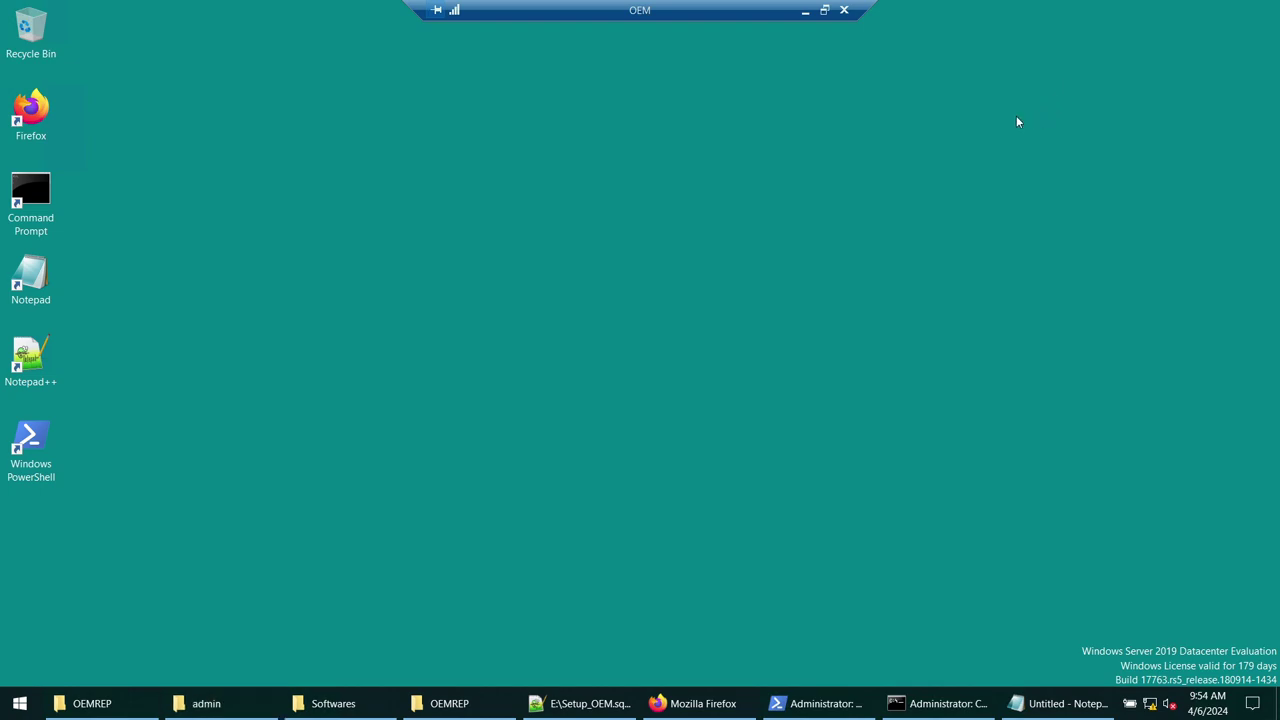
click(583, 703)
scroll(272, 255, down, 3)
scroll(272, 255, down, 1)
scroll(457, 265, up, 1)
scroll(606, 260, up, 3)
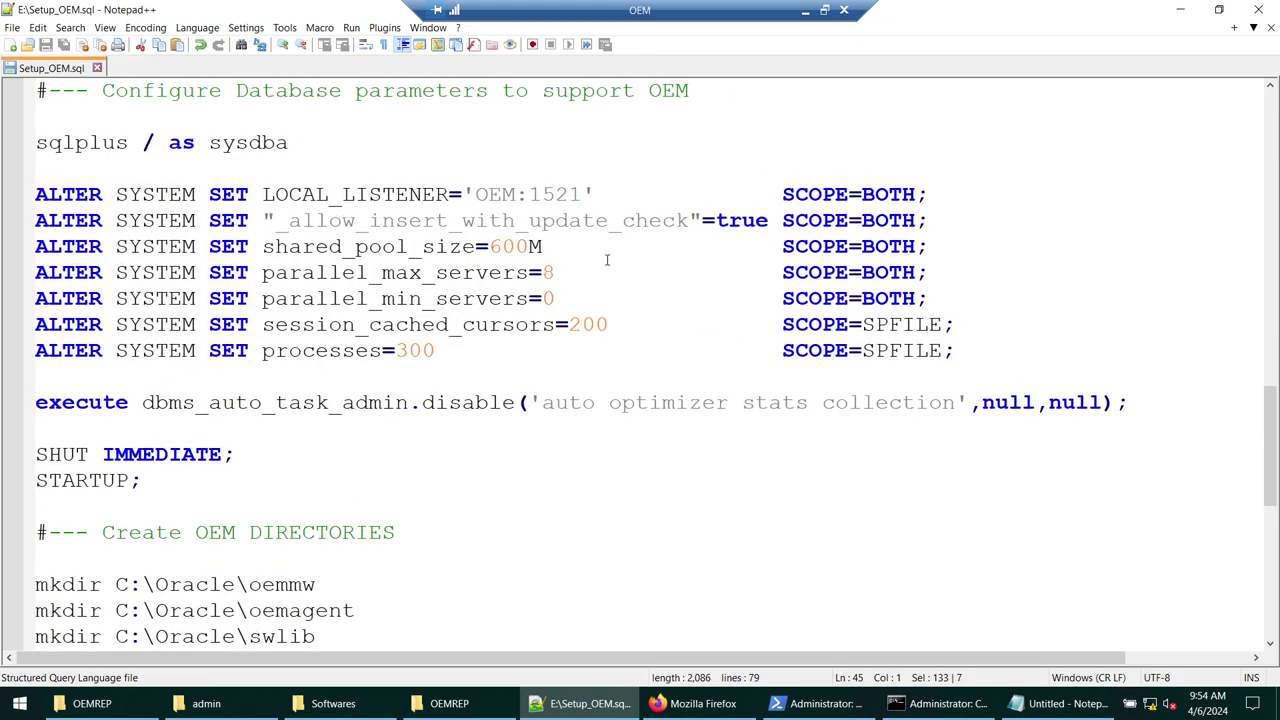
double_click(416, 206)
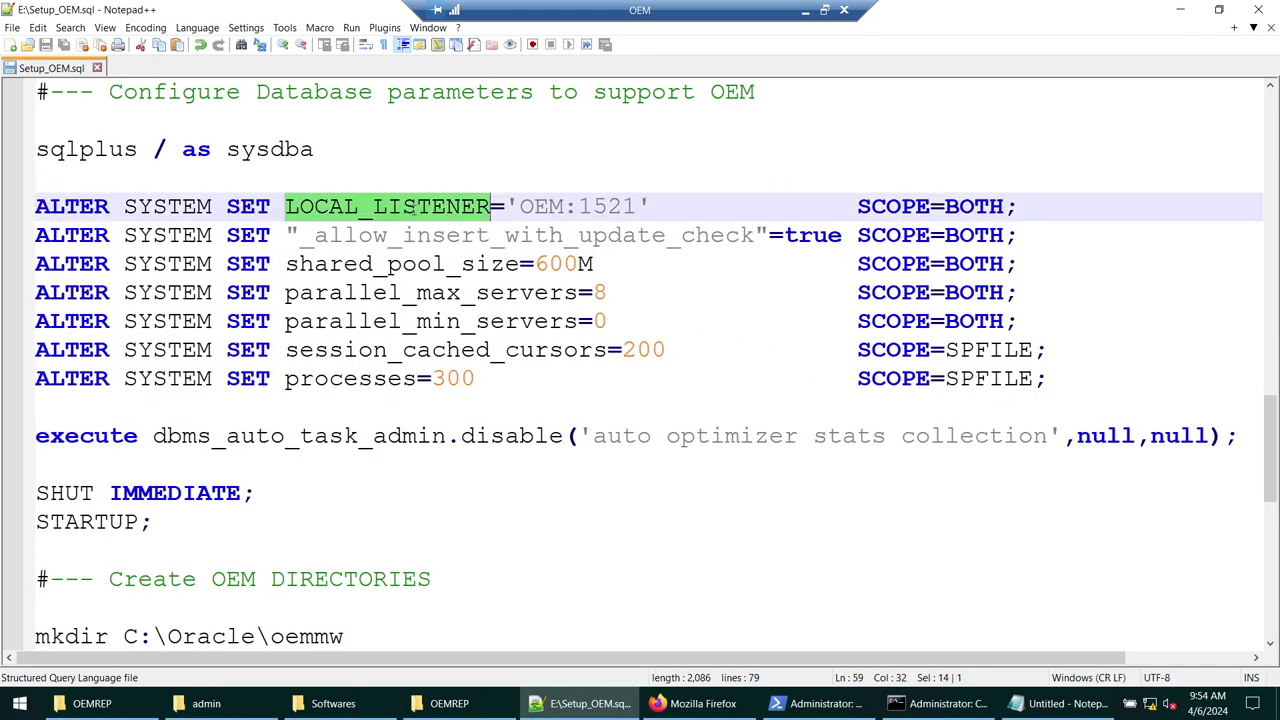
double_click(410, 235)
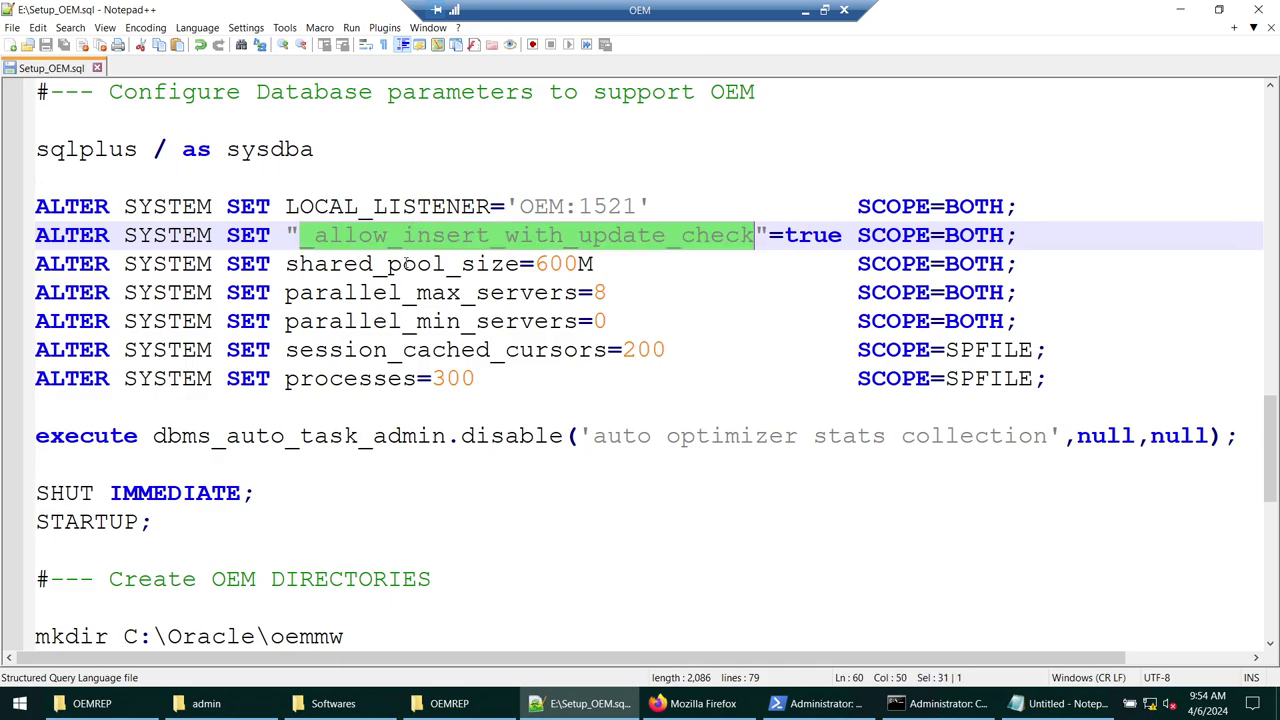
double_click(405, 263)
double_click(400, 292)
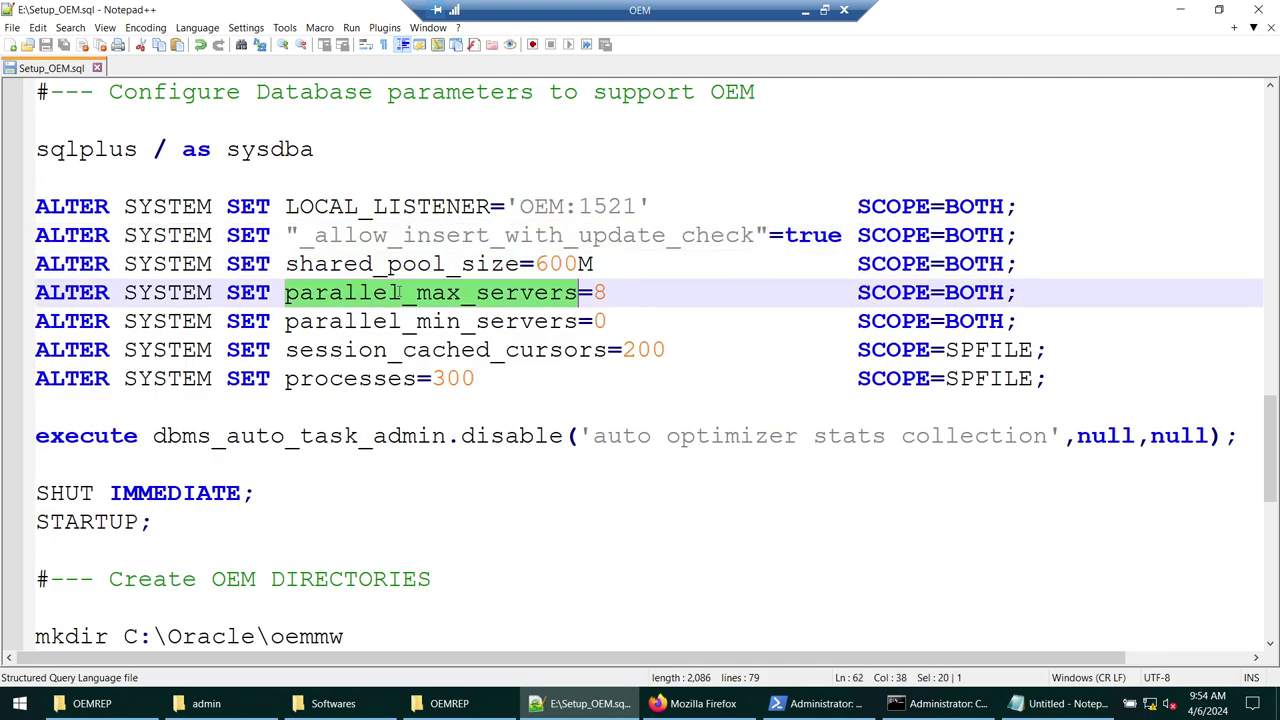
double_click(400, 320)
double_click(398, 349)
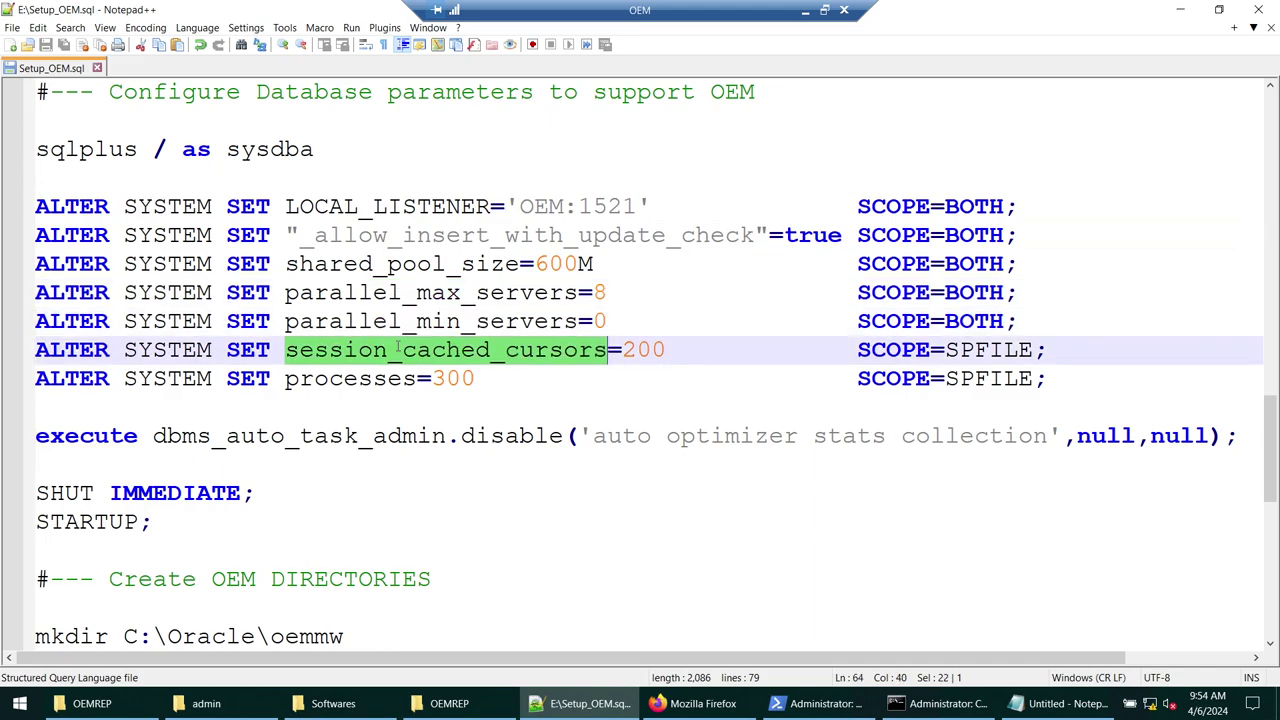
double_click(390, 378)
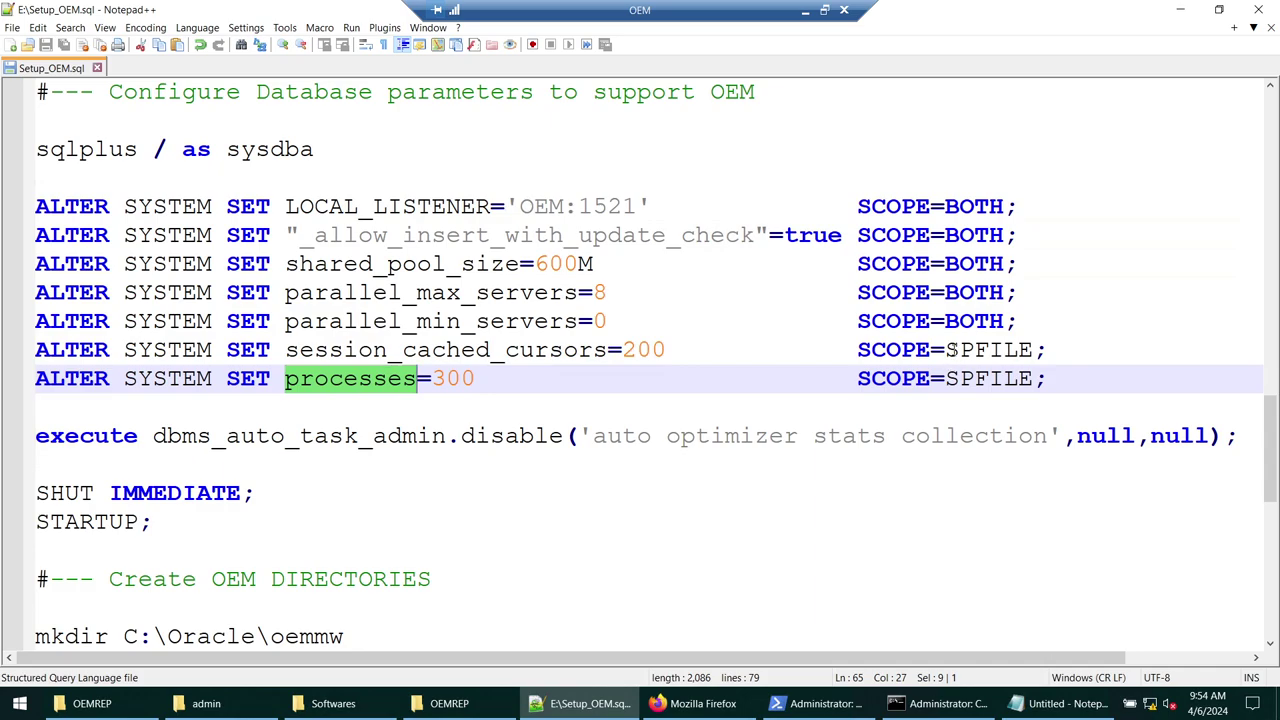
double_click(953, 350)
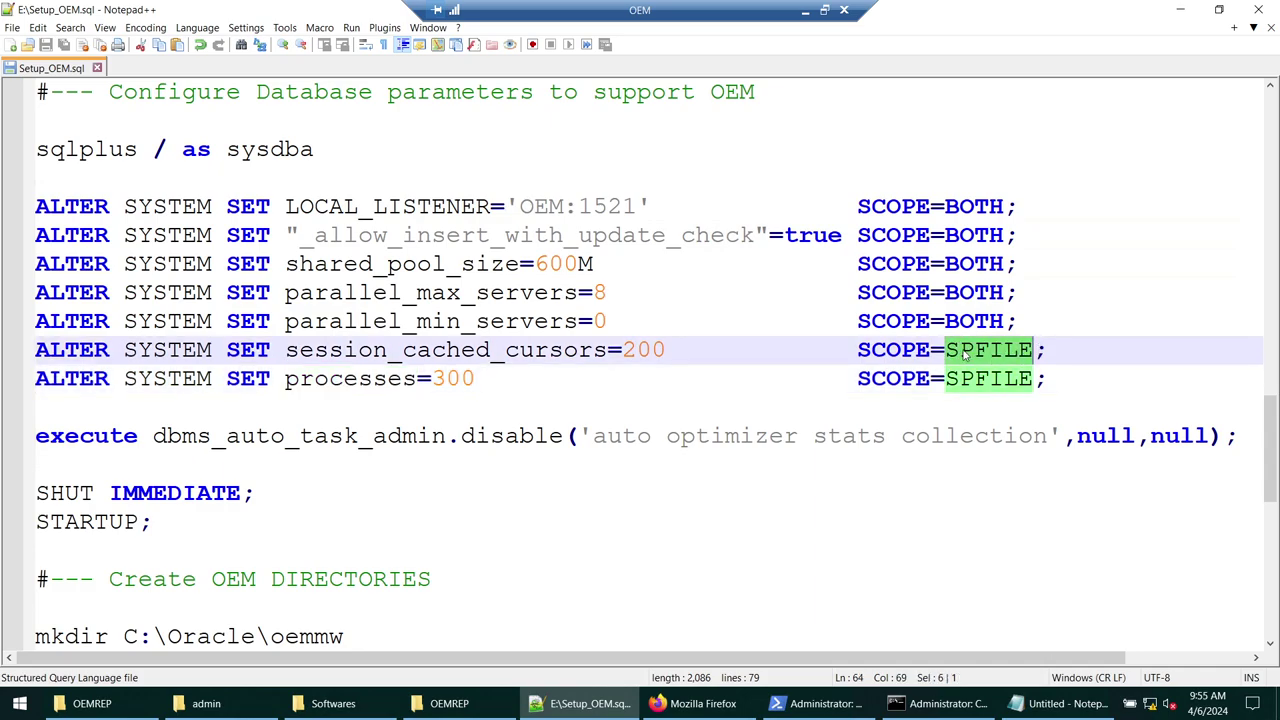
drag(225, 521, 13, 492)
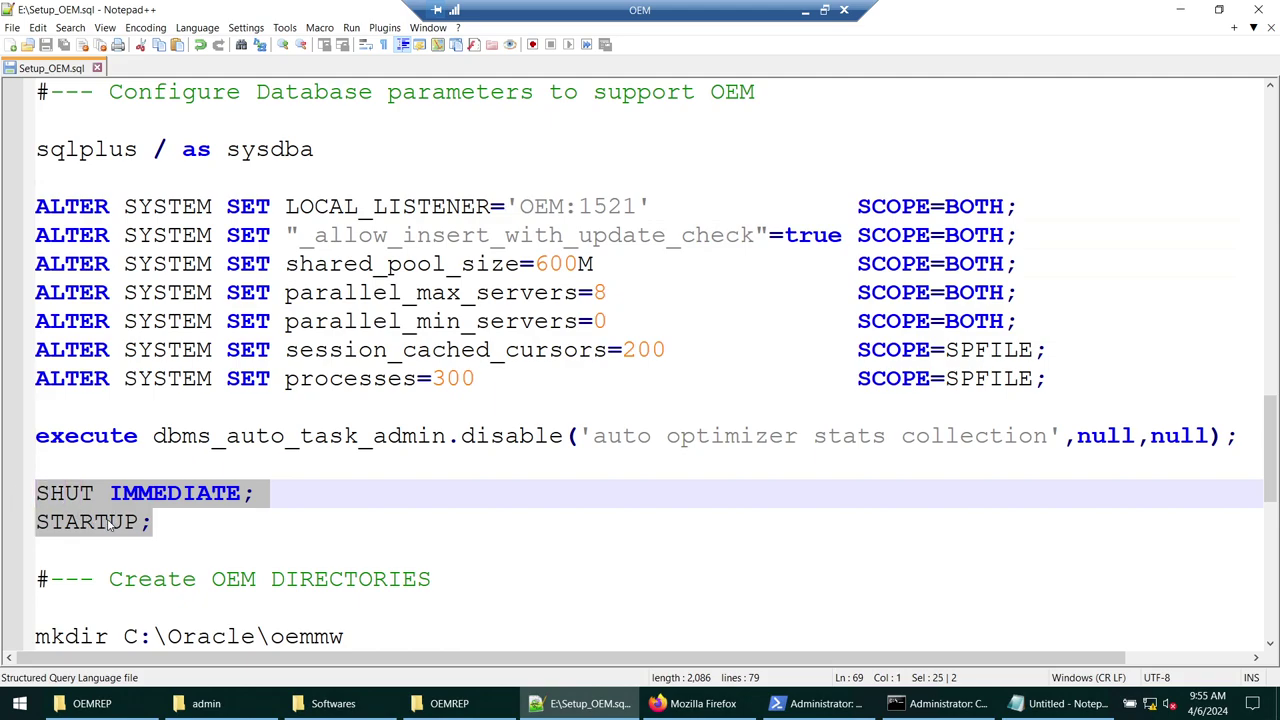
double_click(950, 350)
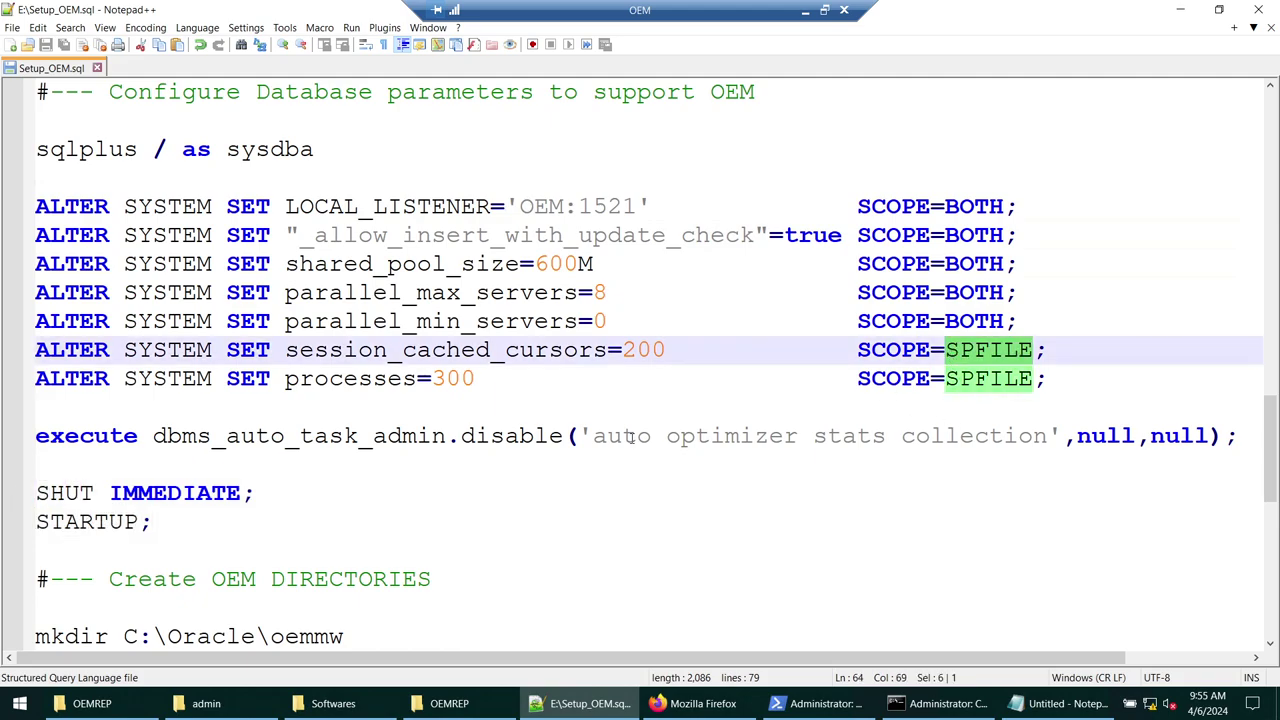
drag(152, 436, 449, 436)
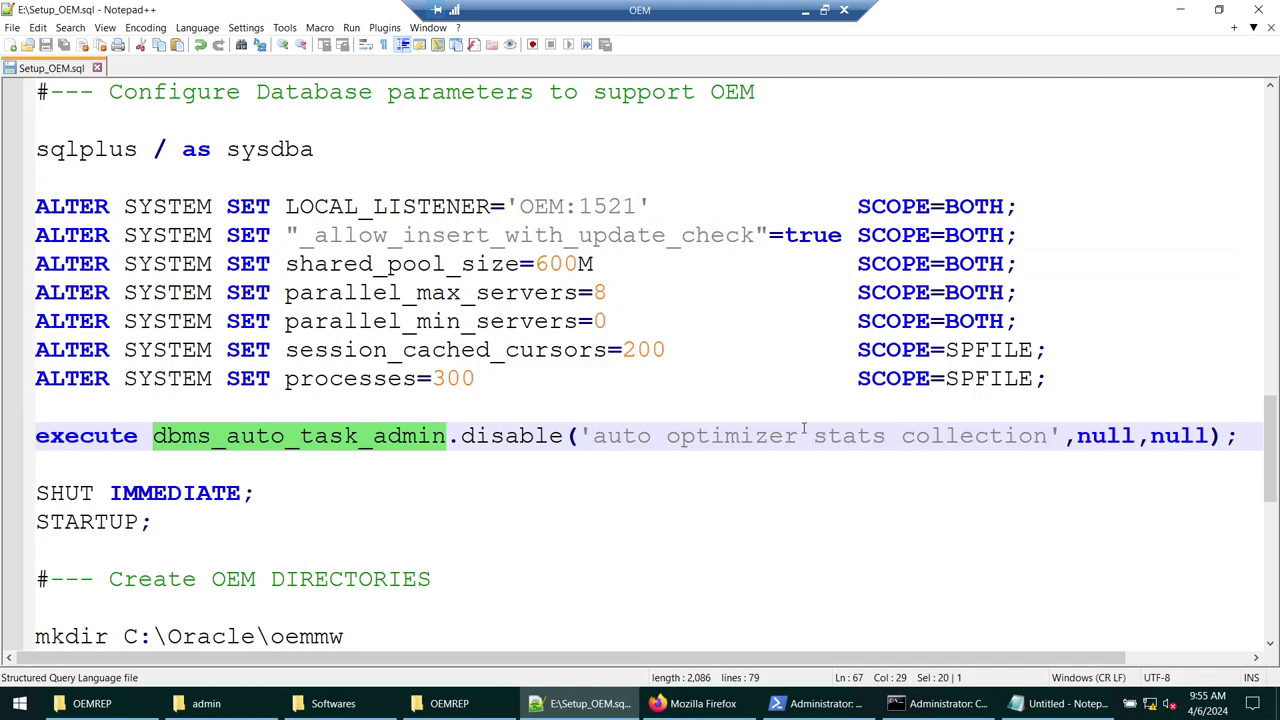
- Launch a new Command Prompt window from the search
click(24, 704)
text(c)
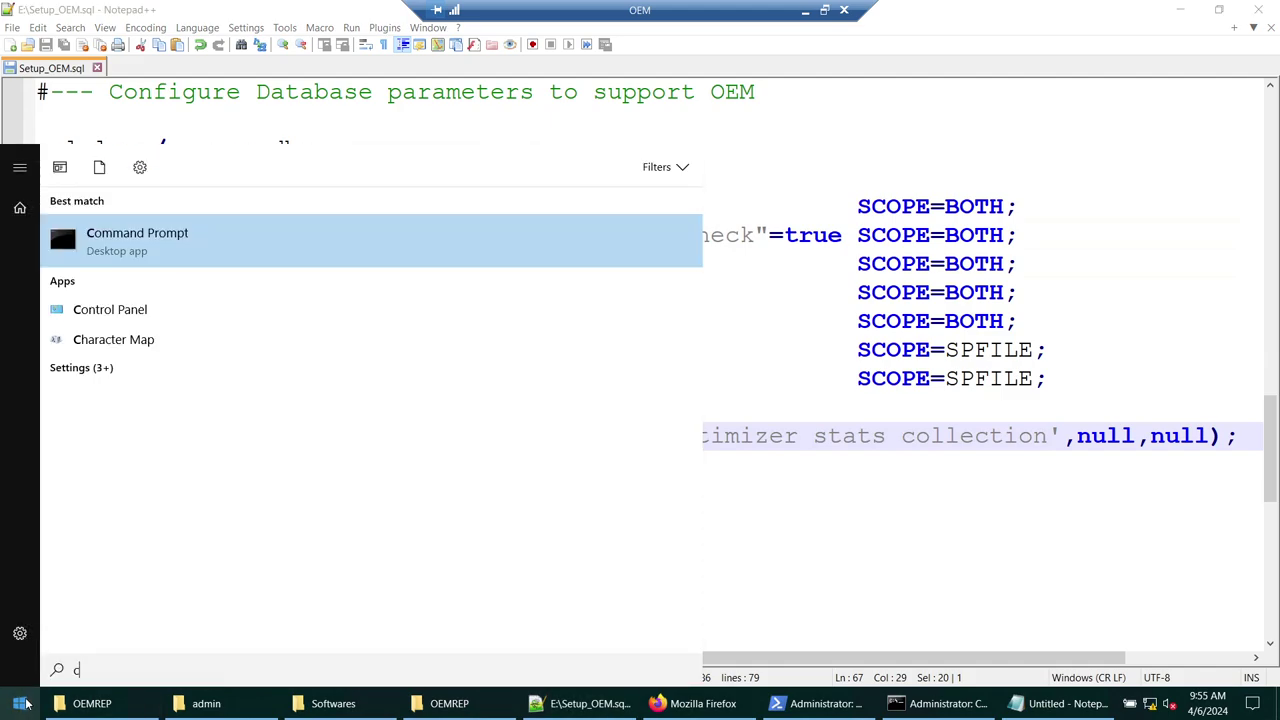
key(Return)
click(1180, 10)
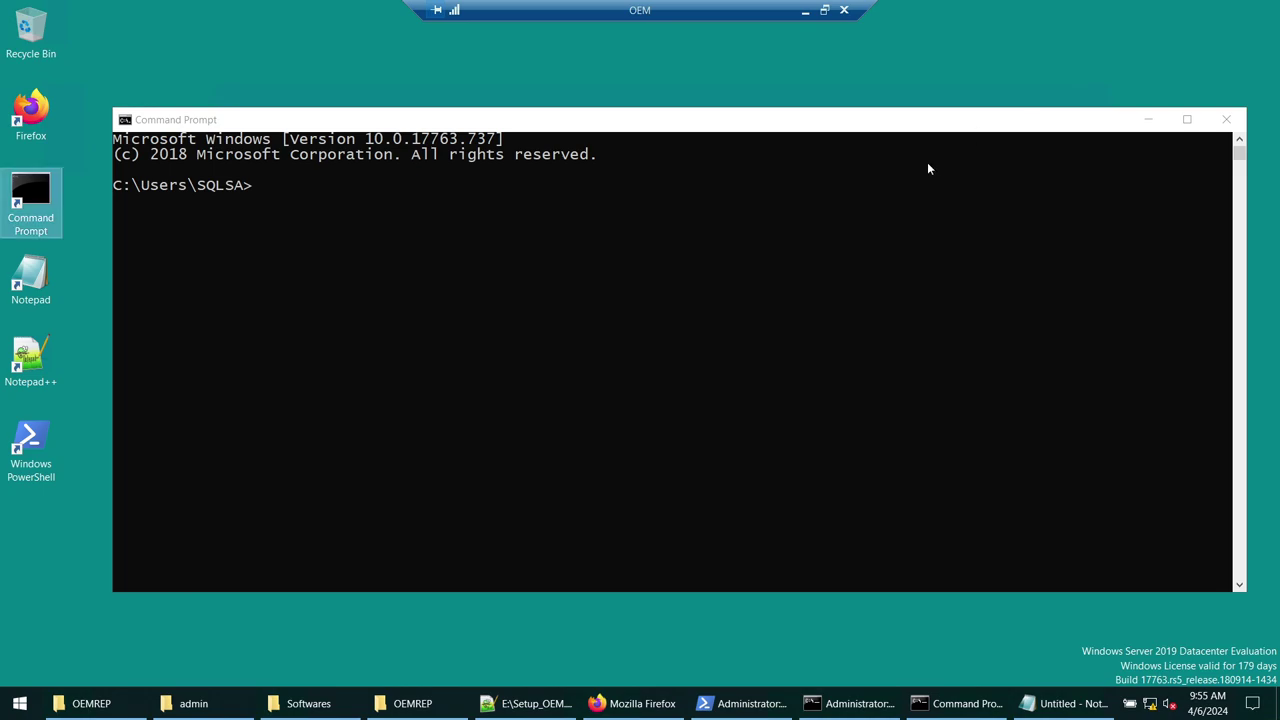
click(799, 304)
- Move to the drive root, clear the screen, and connect with sqlplus / as sysdba
text(cd ..)
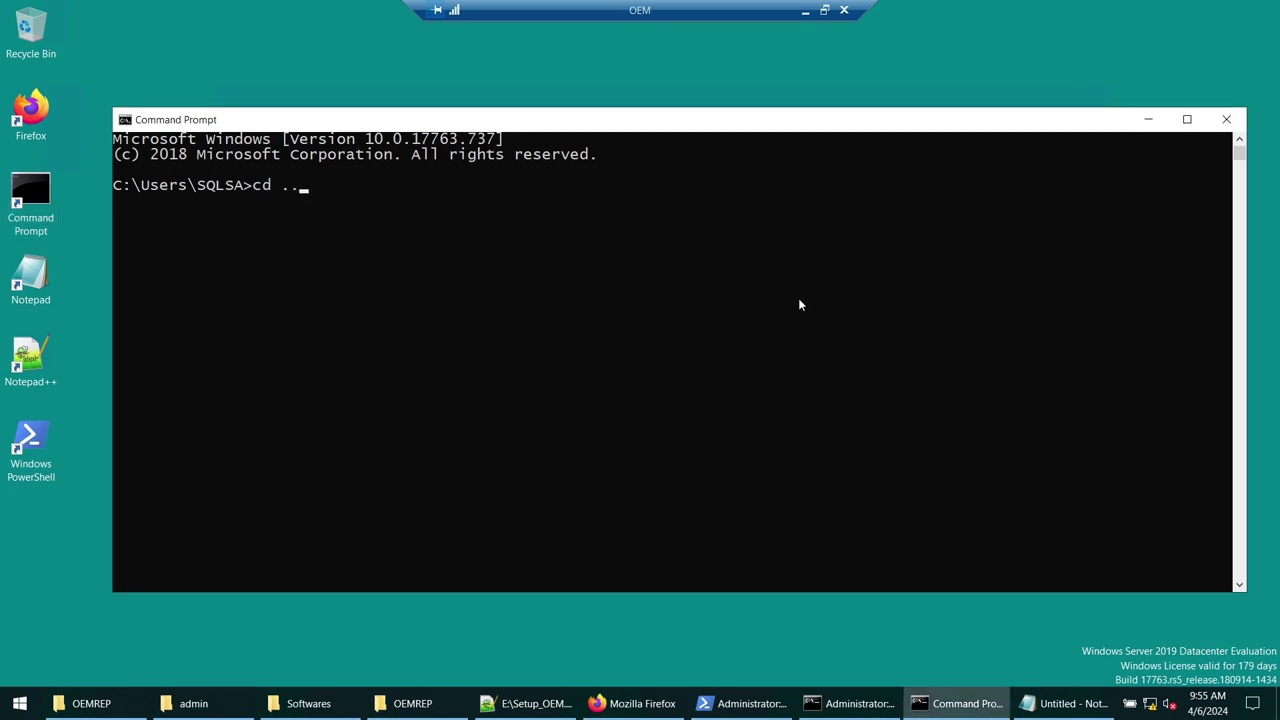
key(Return)
text(cd ..)
key(Return)
text(cls)
key(Return)
text(sql)
text(pls)
key(BackSpace)
text(u)
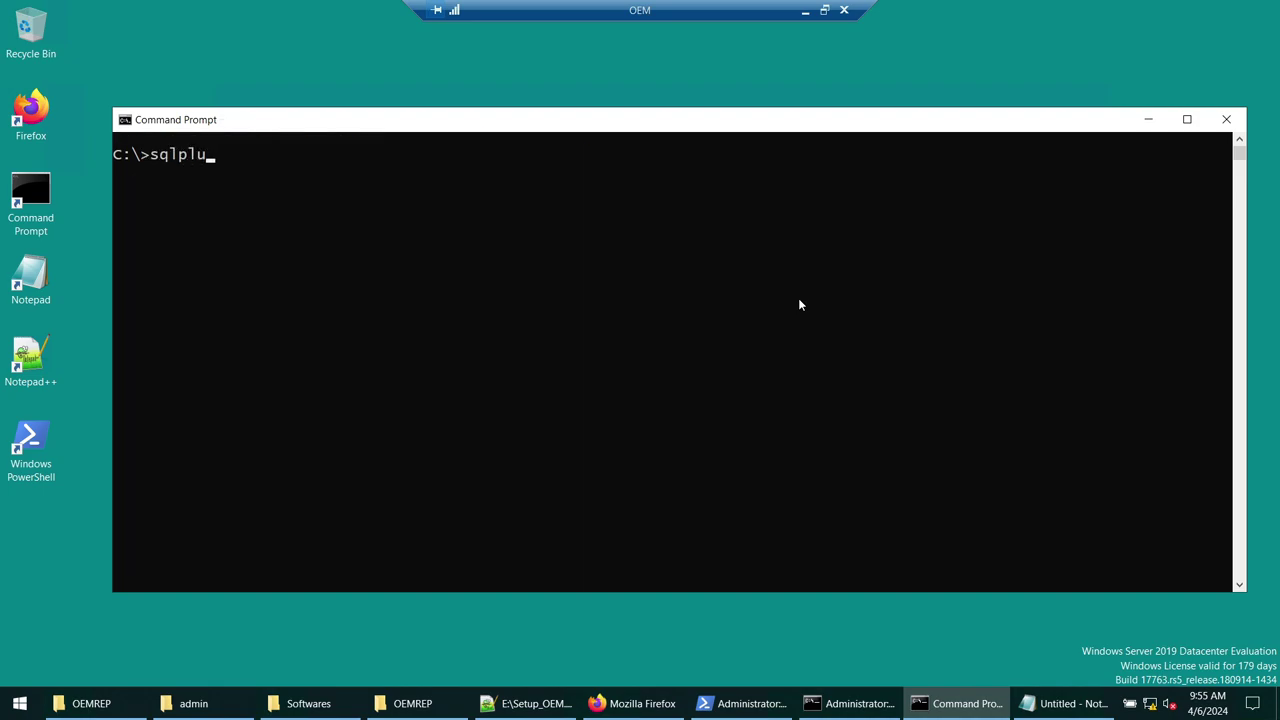
text(s / as sysdba)
key(Return)
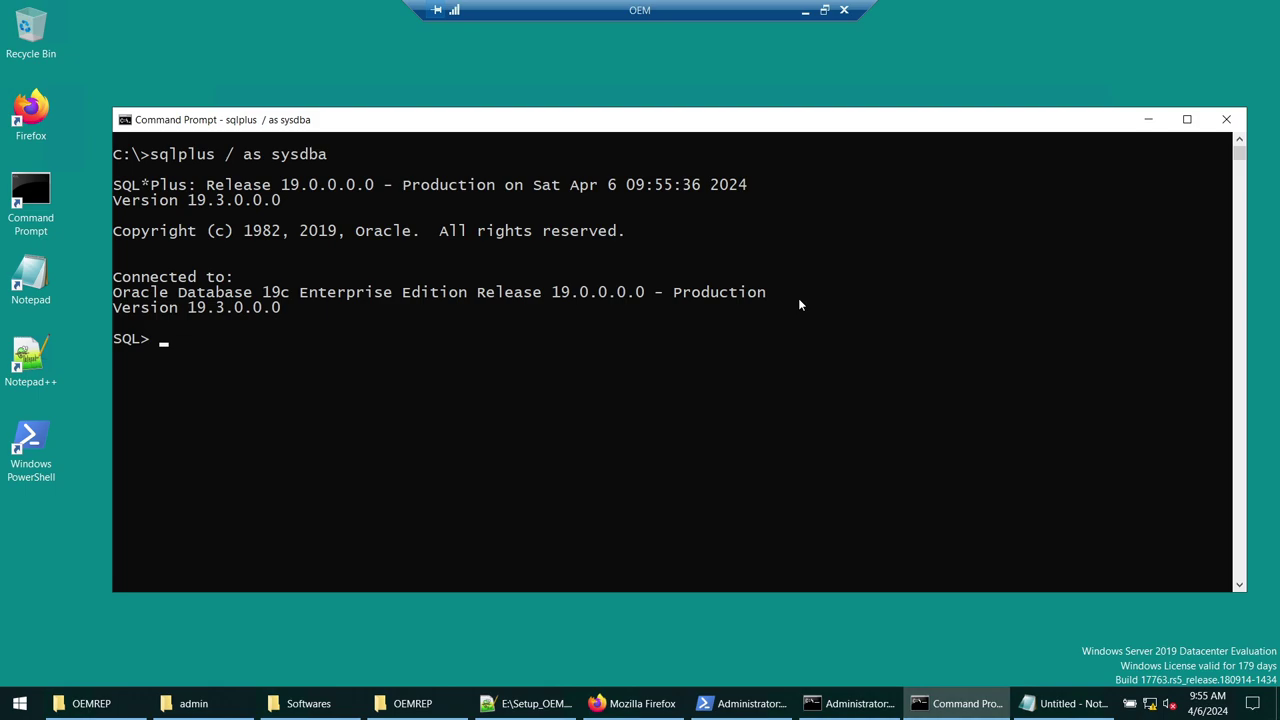
- Run select name, open_mode from v$database; to confirm READ WRITE, then host cls
text(select name, open_)
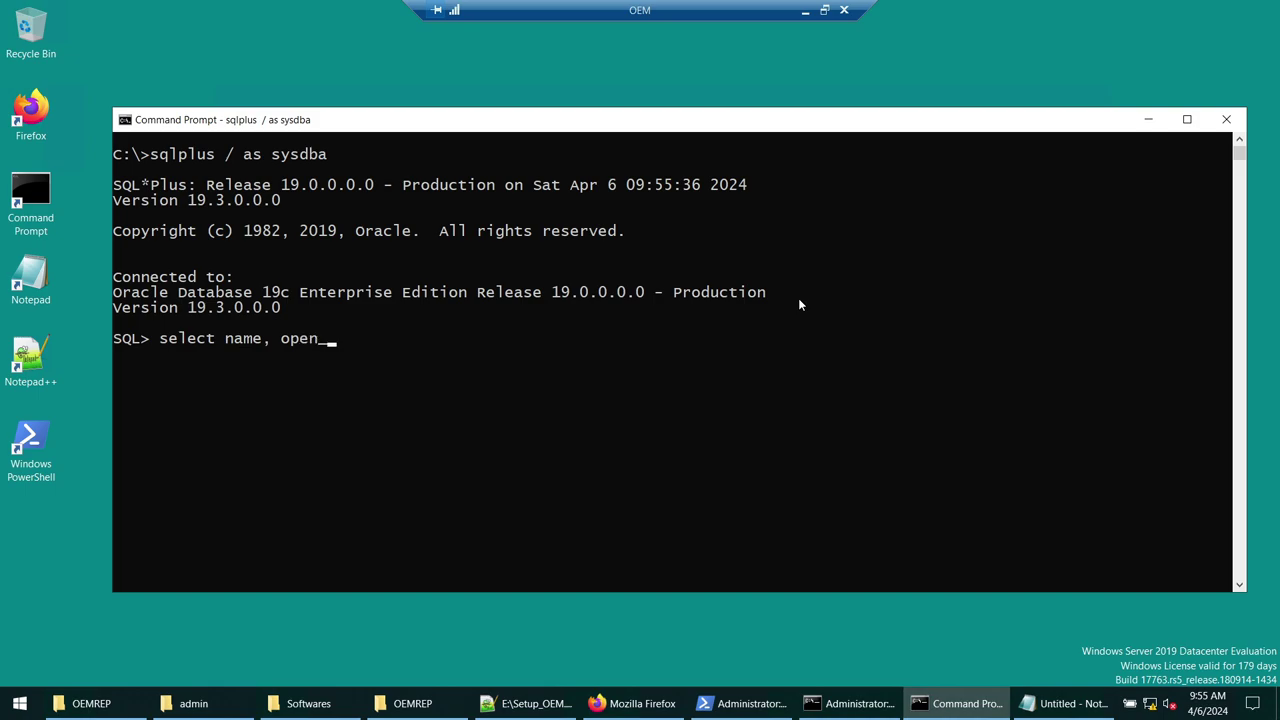
text(mode from v$database;)
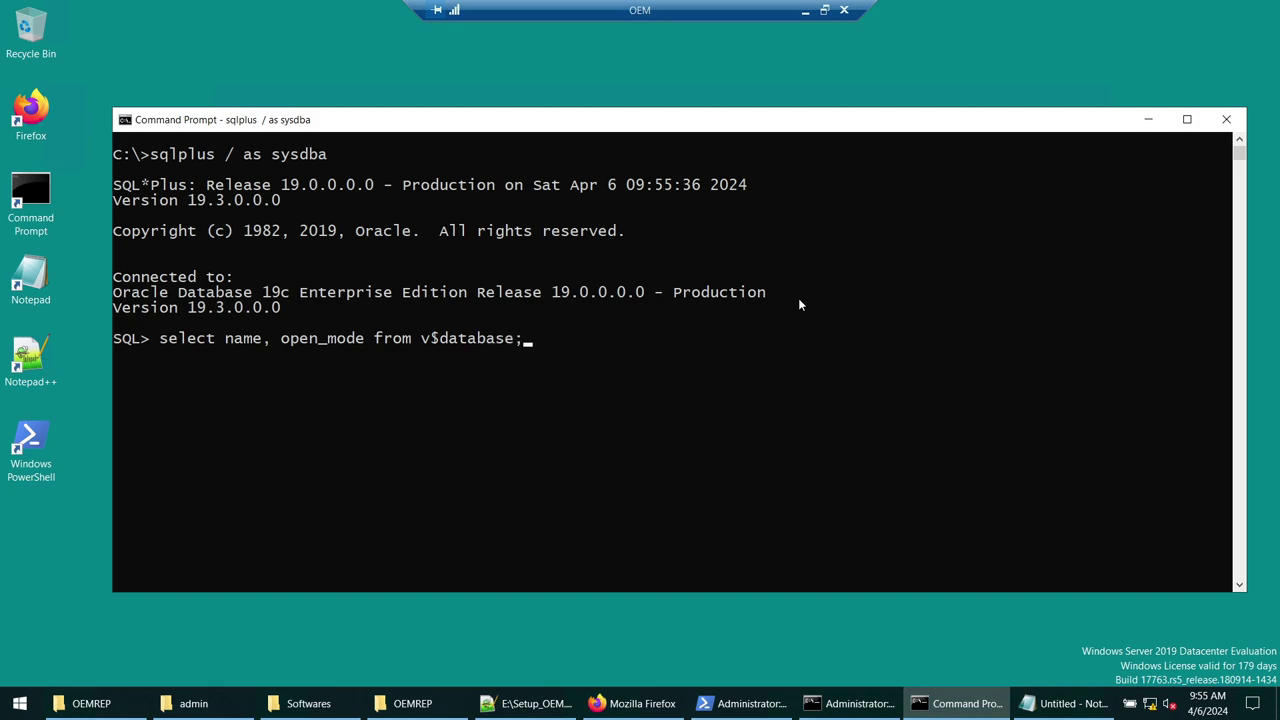
key(Return)
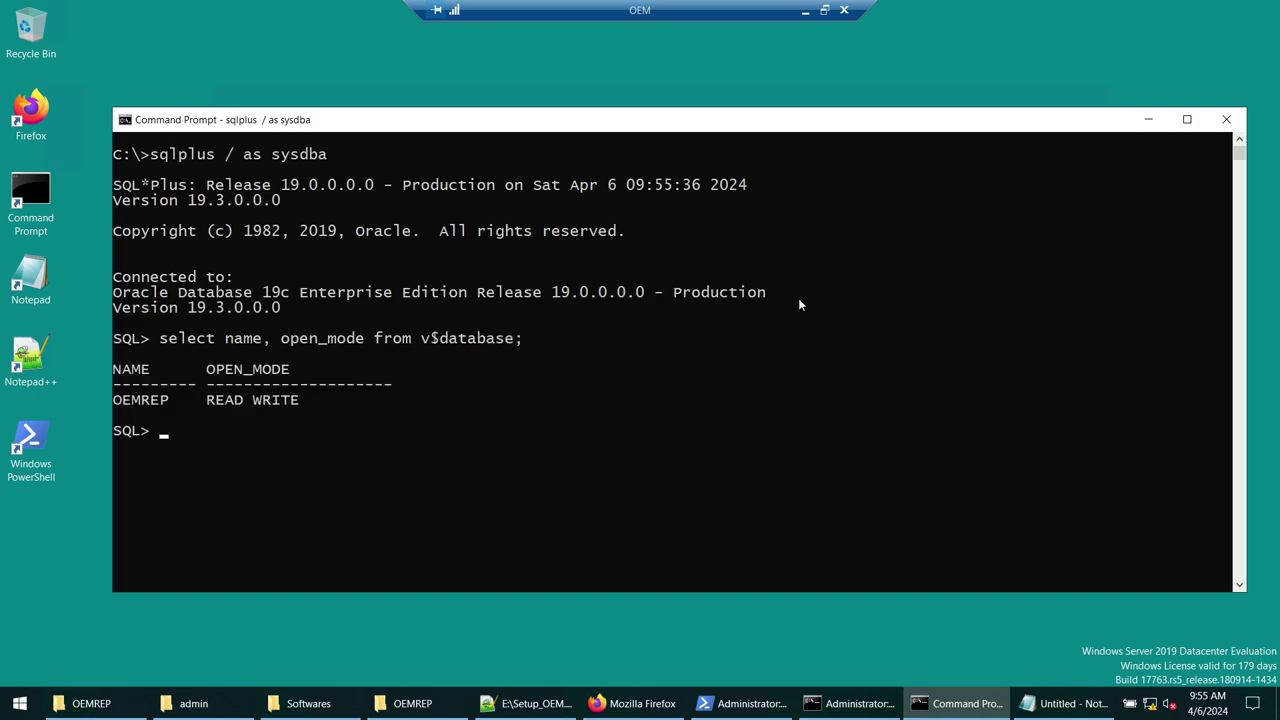
text(host cls)
key(Return)
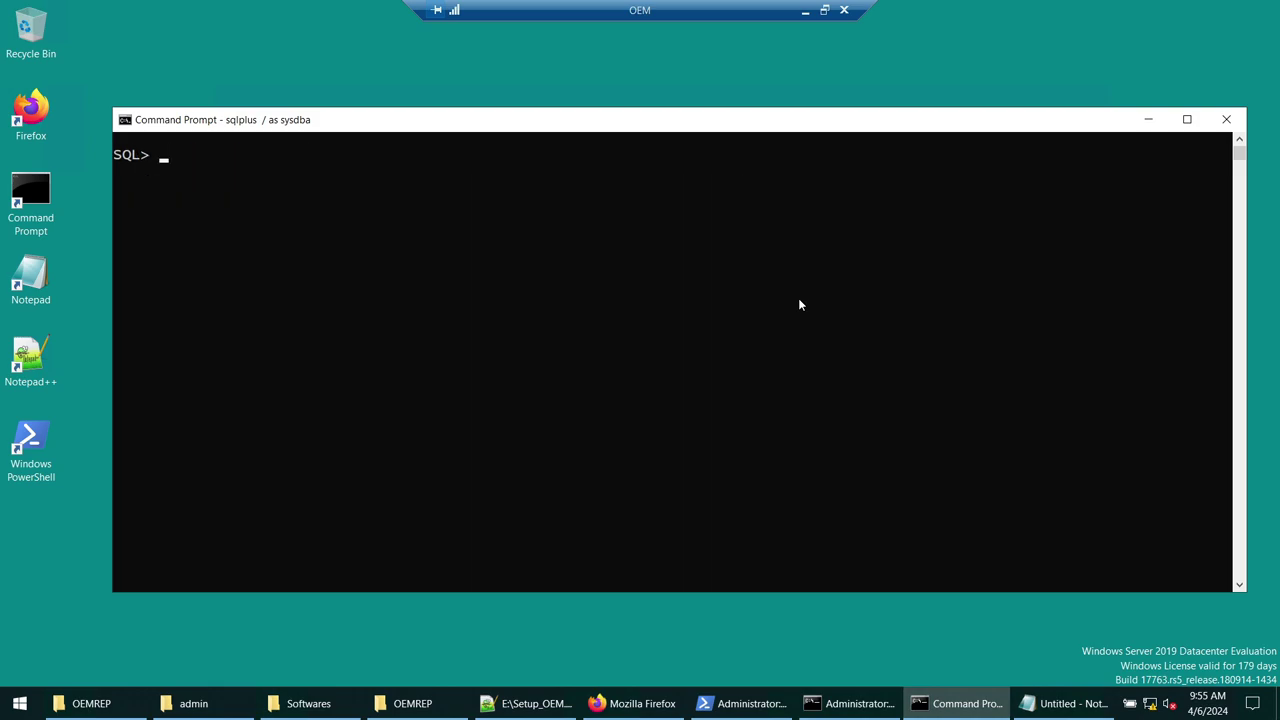
- Paste the ALTER SYSTEM lines and dbms_auto_task_admin.disable call from Setup_OEM.sql into SQL*Plus and check the output
click(530, 703)
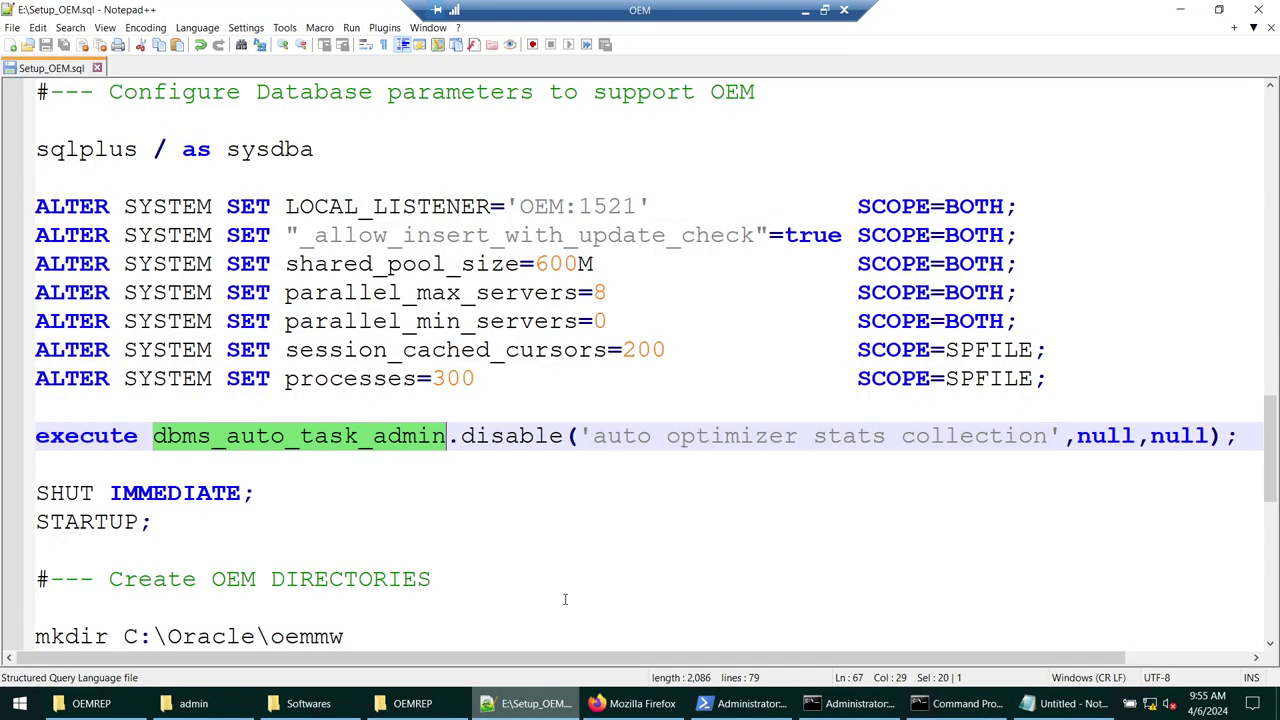
click(46, 180)
shift+click(144, 465)
key(super+c)
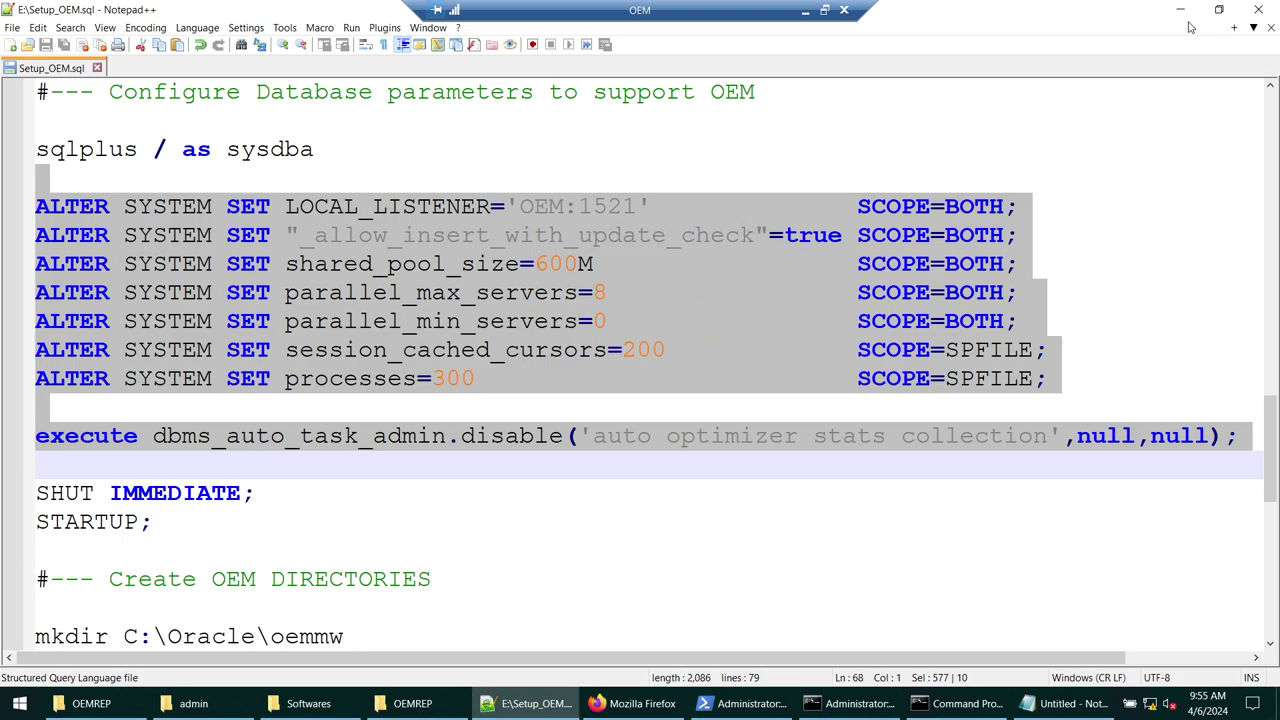
click(1180, 9)
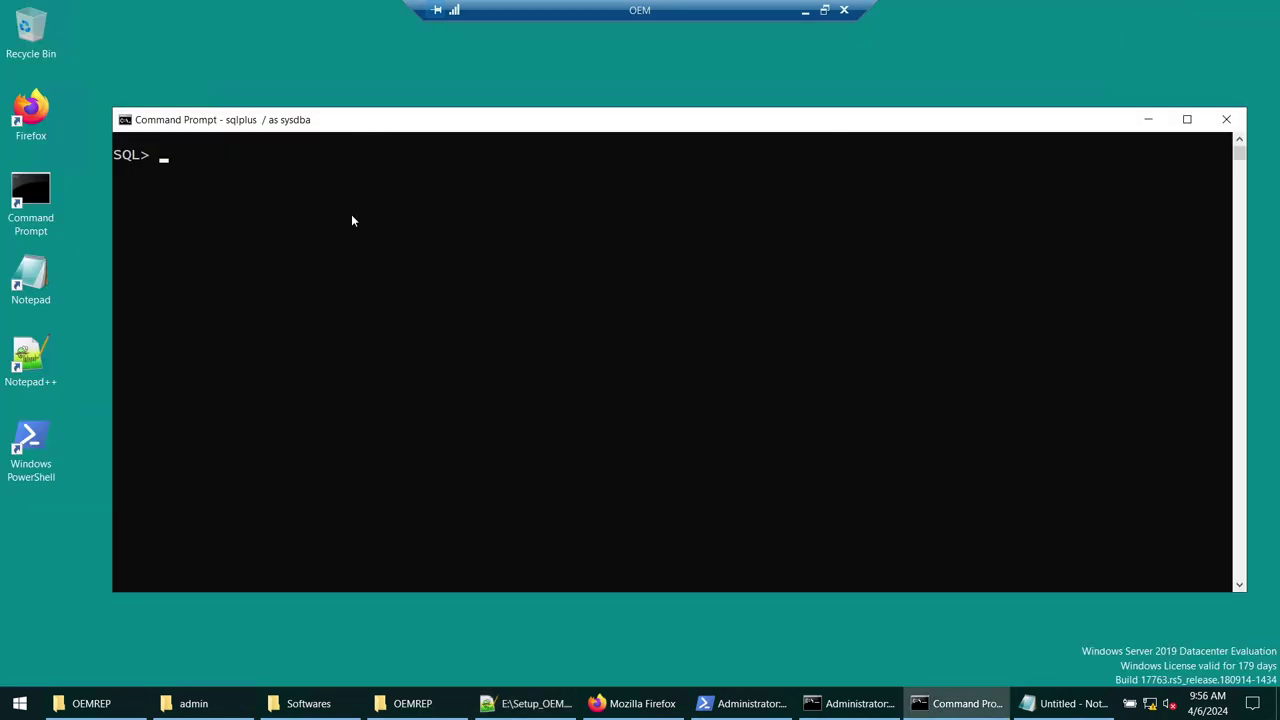
right_click(446, 215)
scroll(650, 270, up, 3)
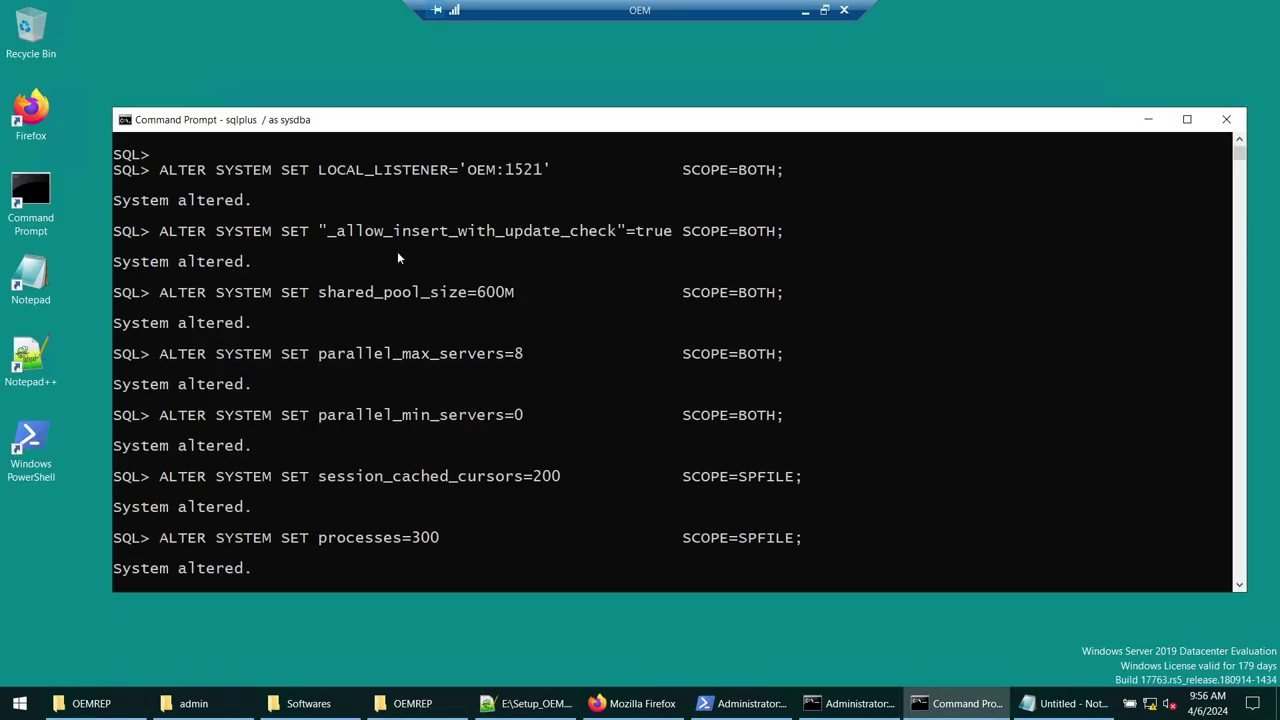
scroll(452, 217, down, 3)
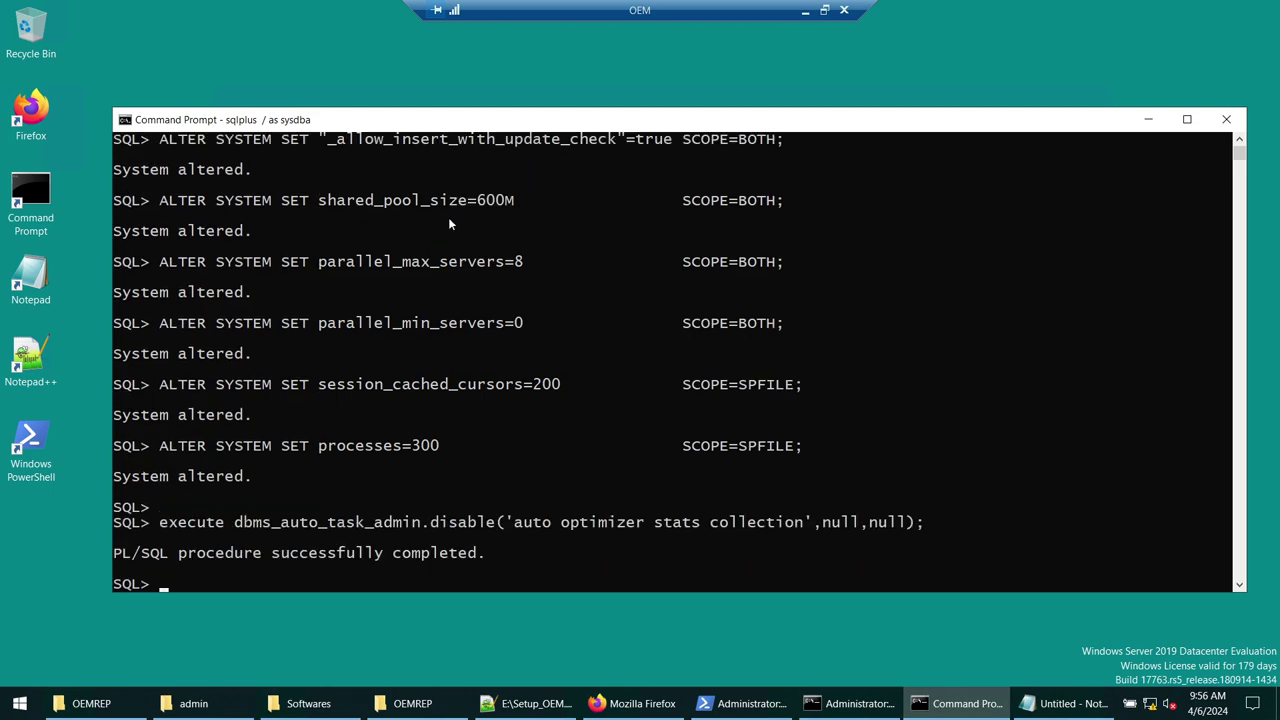
scroll(448, 218, up, 1)
scroll(449, 222, down, 3)
scroll(697, 295, down, 1)
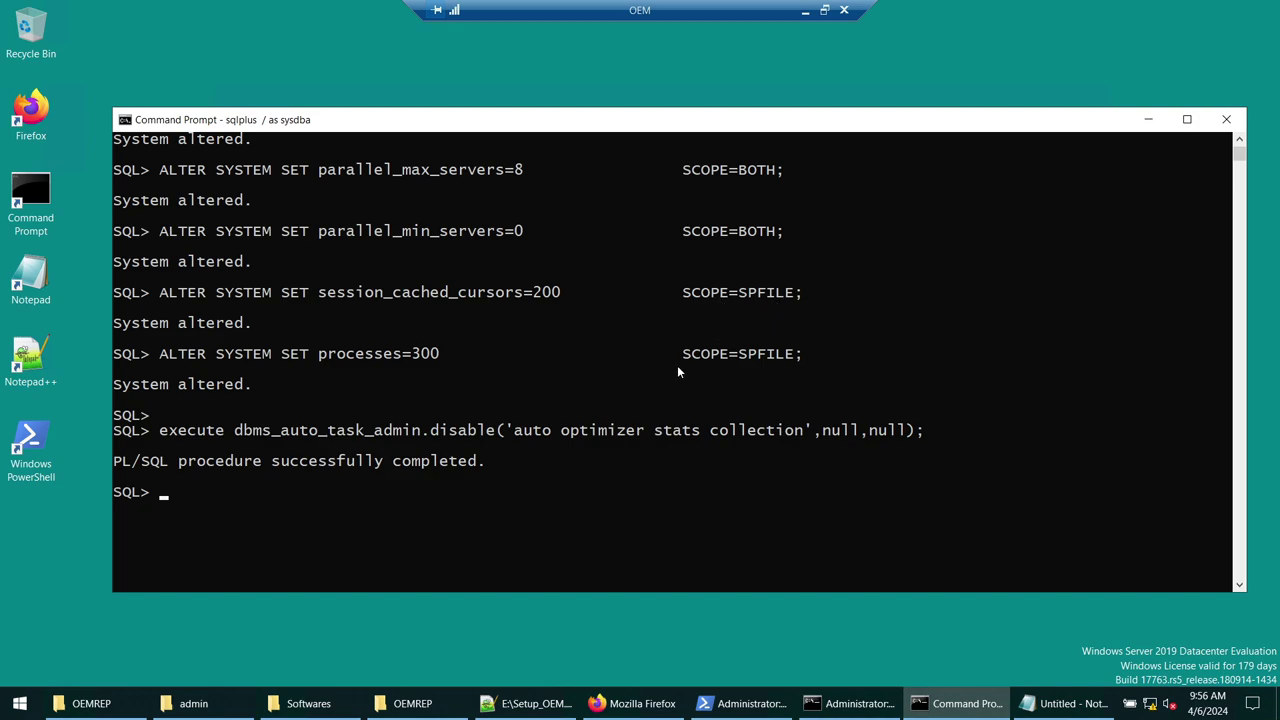
- Select the SHUT IMMEDIATE and STARTUP lines in Setup_OEM.sql
click(527, 703)
scroll(178, 389, down, 2)
drag(178, 389, 30, 322)
- Copy SHUT IMMEDIATE; and STARTUP; from the script and paste them into SQL*Plus to run
right_click(58, 322)
click(104, 358)
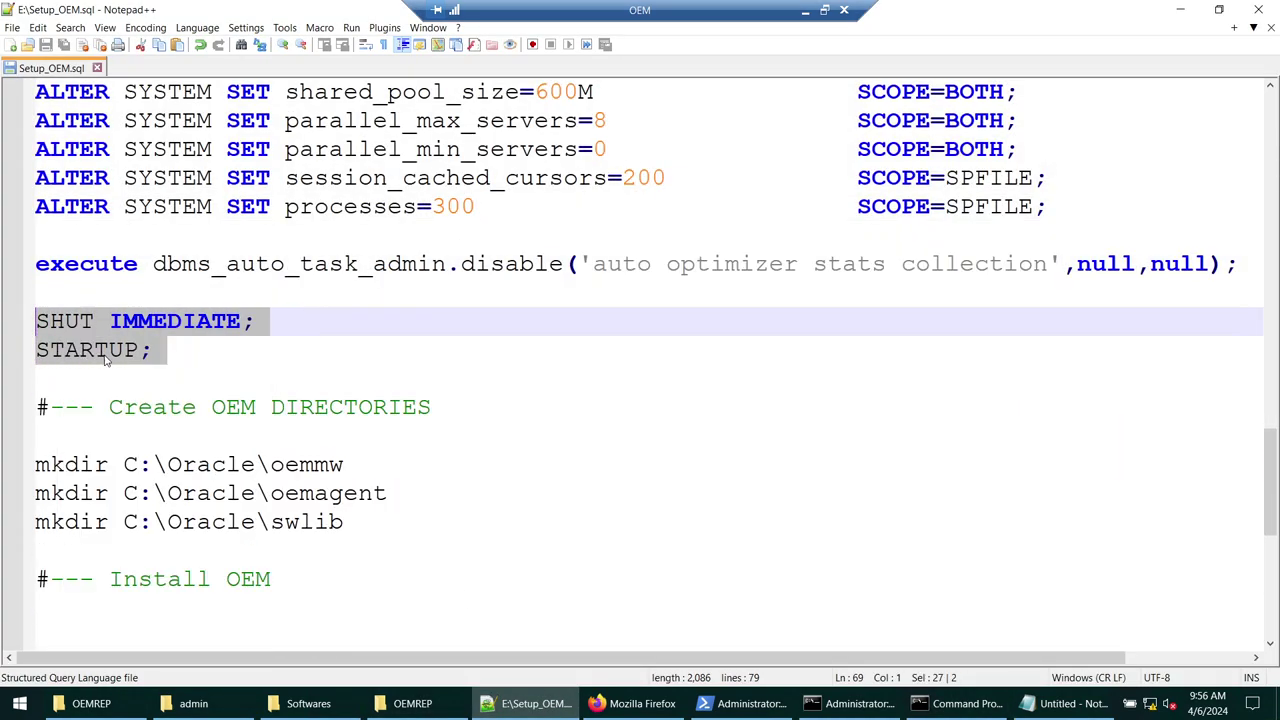
click(960, 703)
right_click(538, 360)
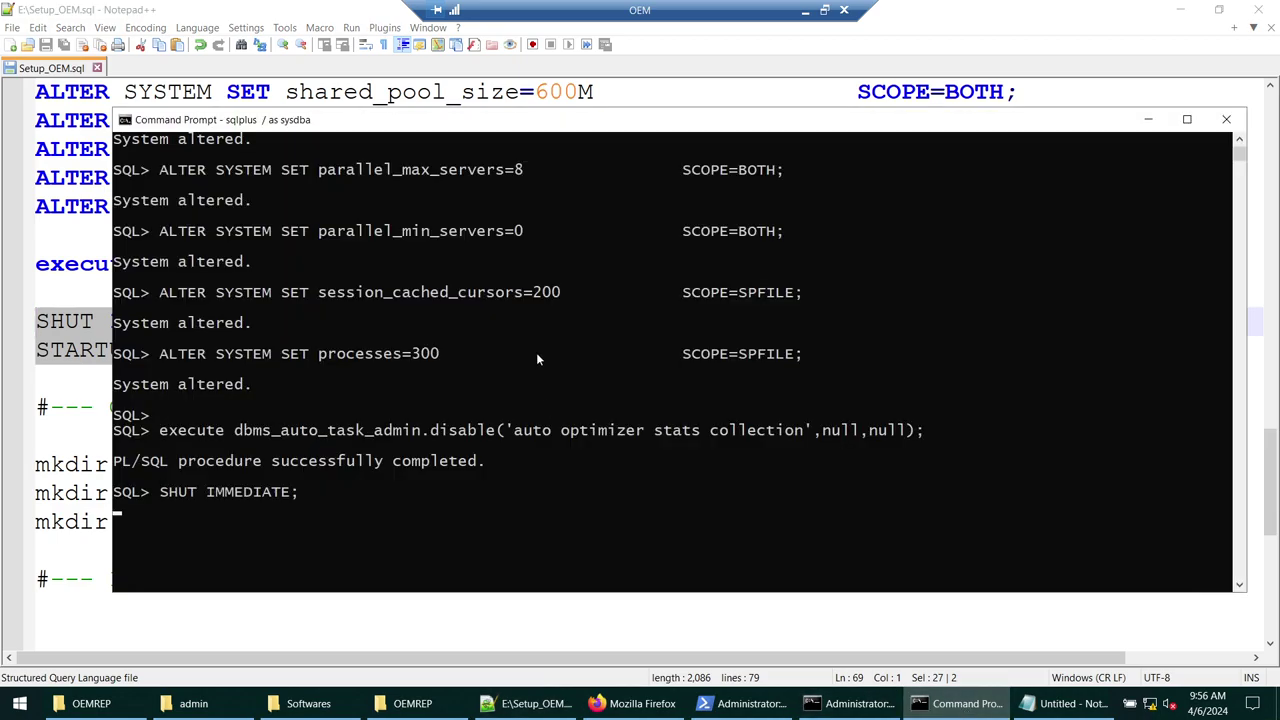
- Return to Setup_OEM.sql and scroll down to the Create OEM DIRECTORIES mkdir commands
click(1180, 10)
click(1148, 119)
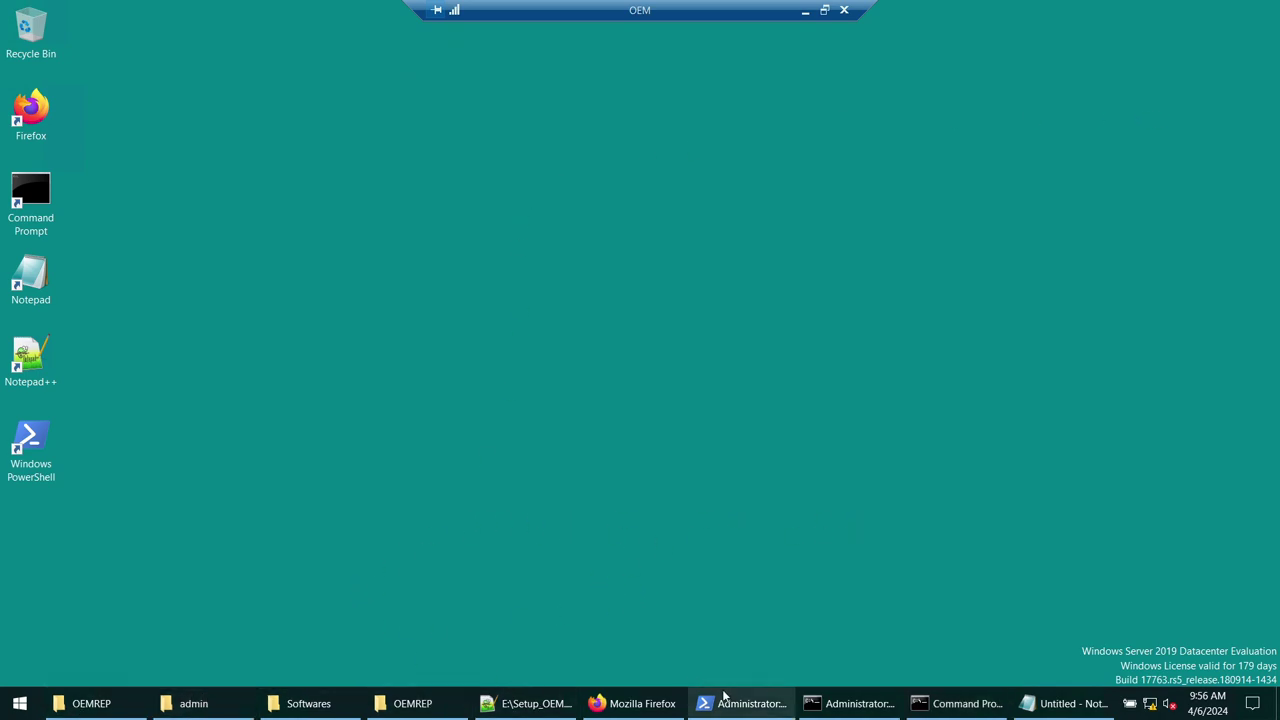
click(531, 703)
scroll(385, 380, down, 2)
scroll(385, 367, down, 1)
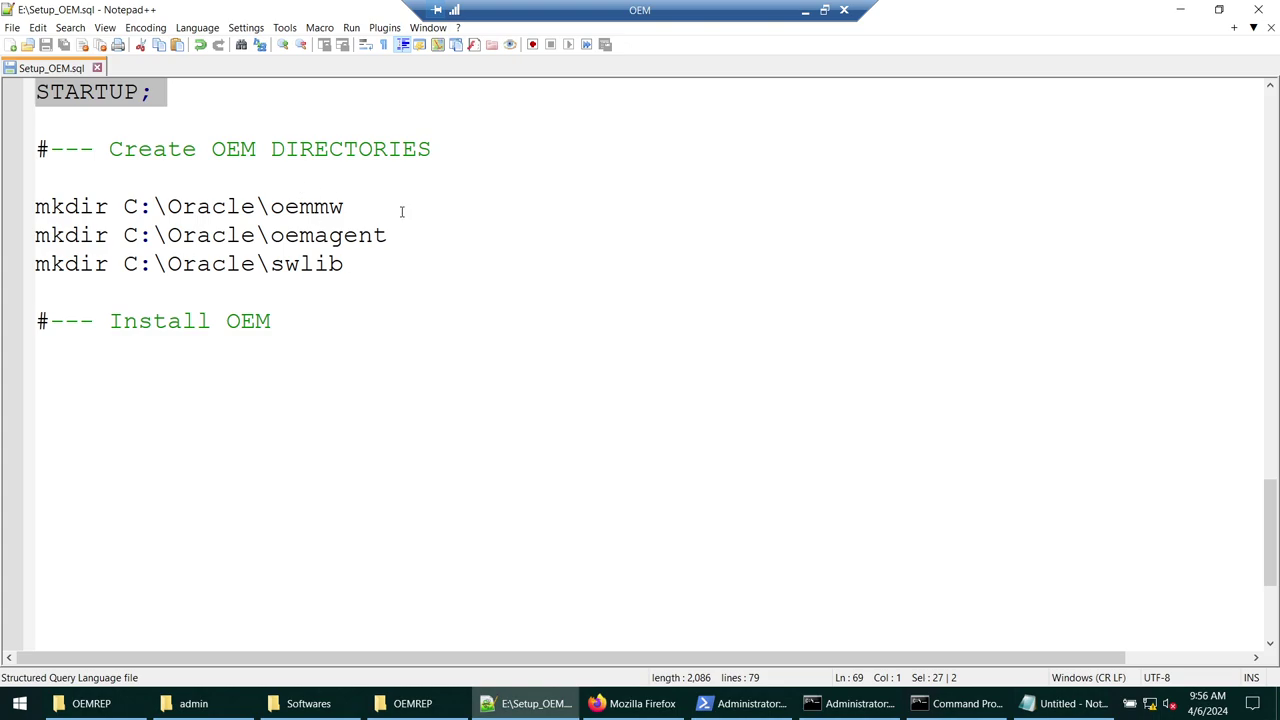
- Highlight the oemmw, oemagent and swlib folder names and select the mkdir lines in Setup_OEM.sql
double_click(298, 208)
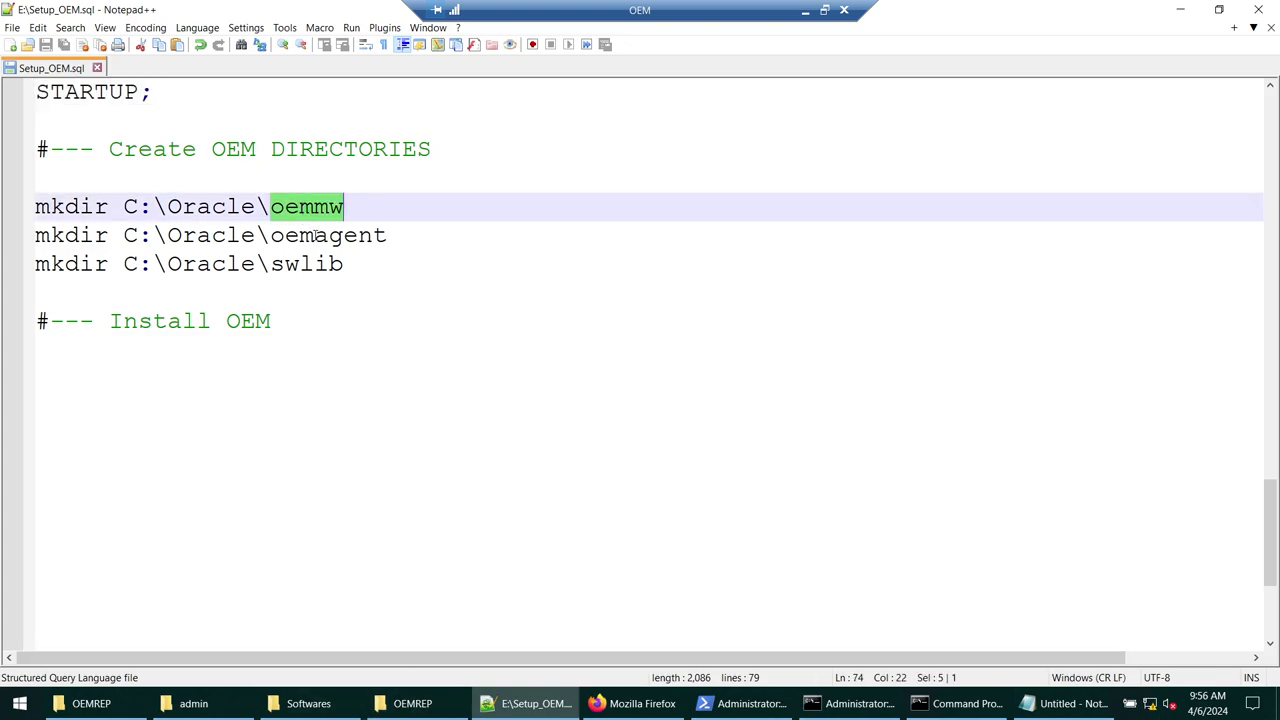
double_click(312, 236)
double_click(316, 263)
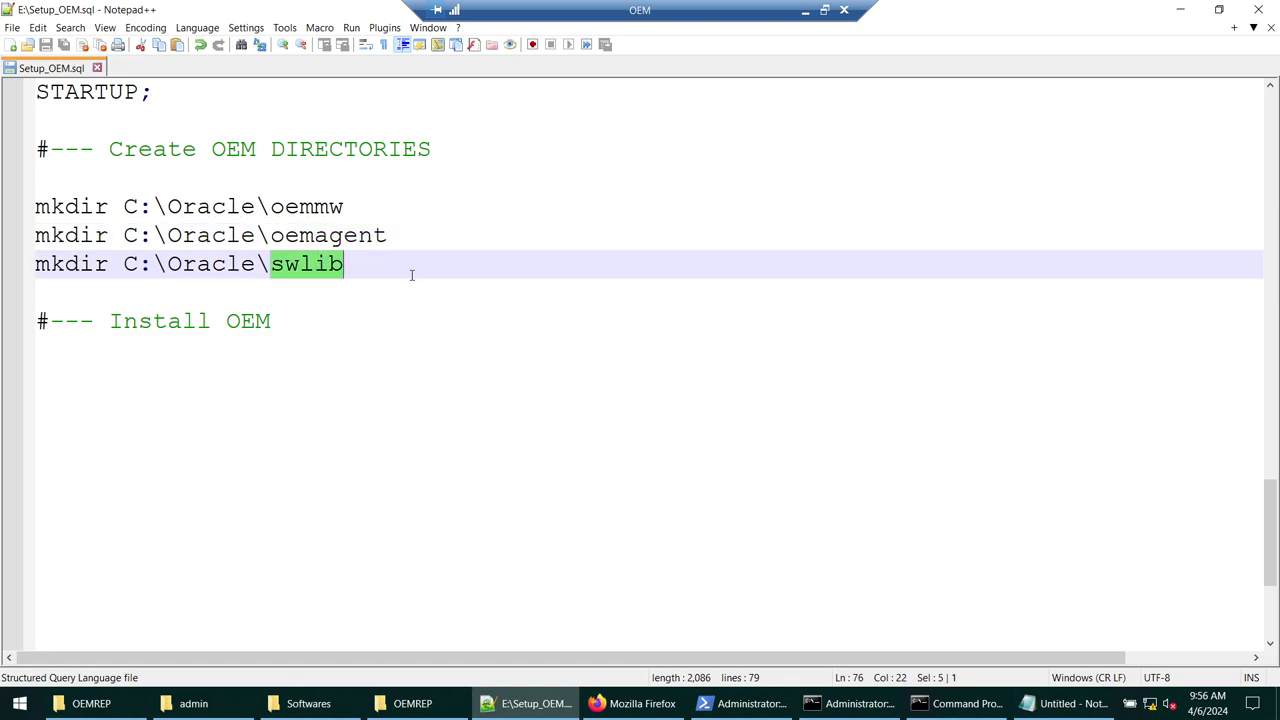
drag(411, 275, 34, 232)
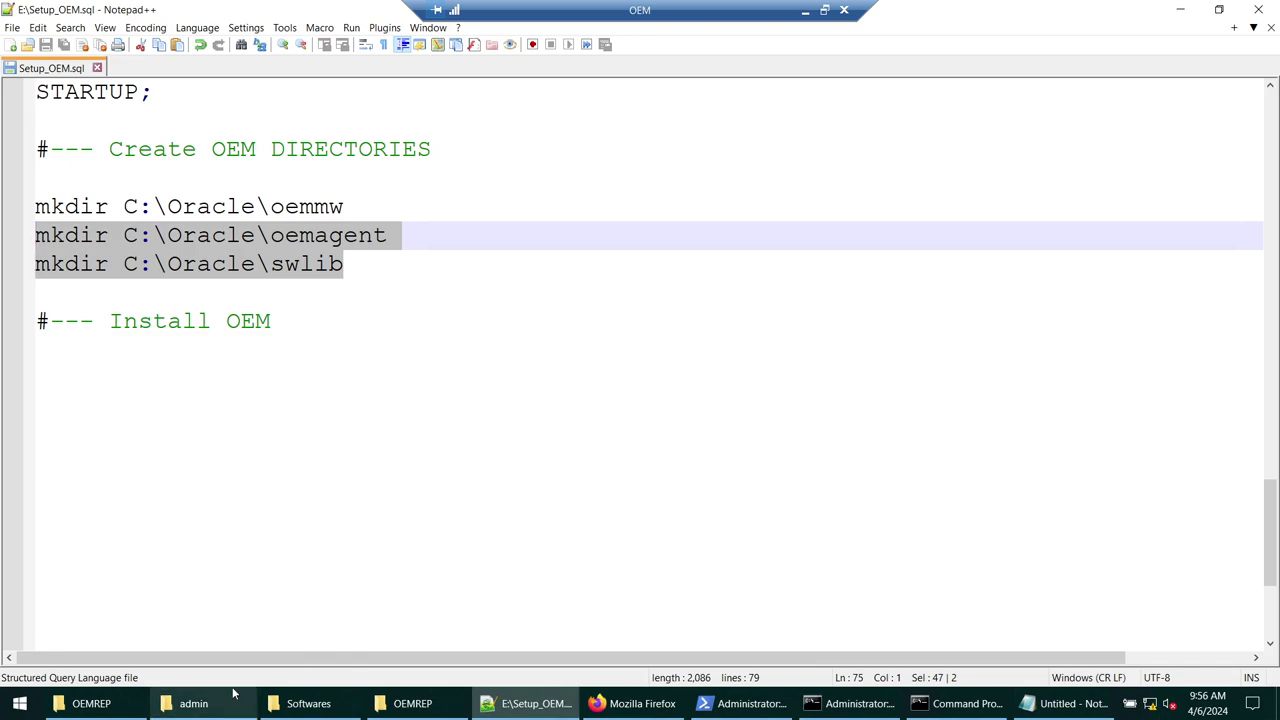
- Confirm C:\Oracle holds only Database and DatabaseBase, then select all three mkdir lines
key(super+e)
click(330, 205)
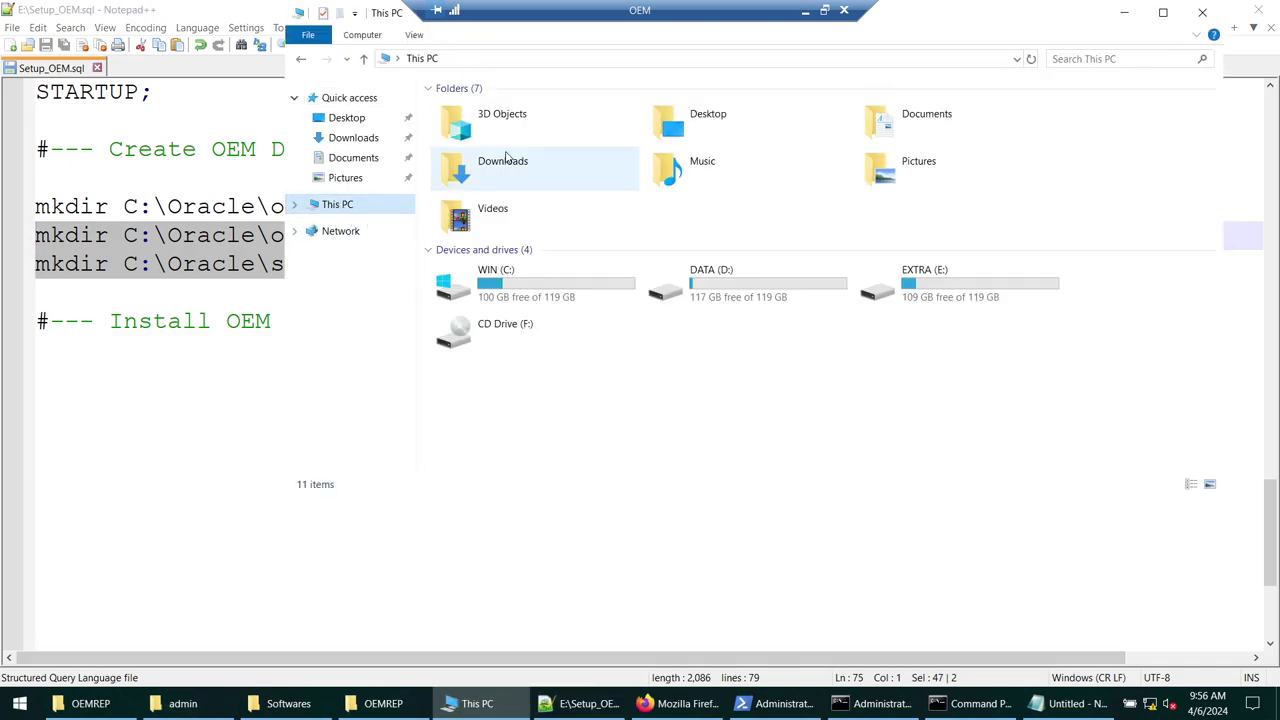
double_click(508, 285)
double_click(490, 113)
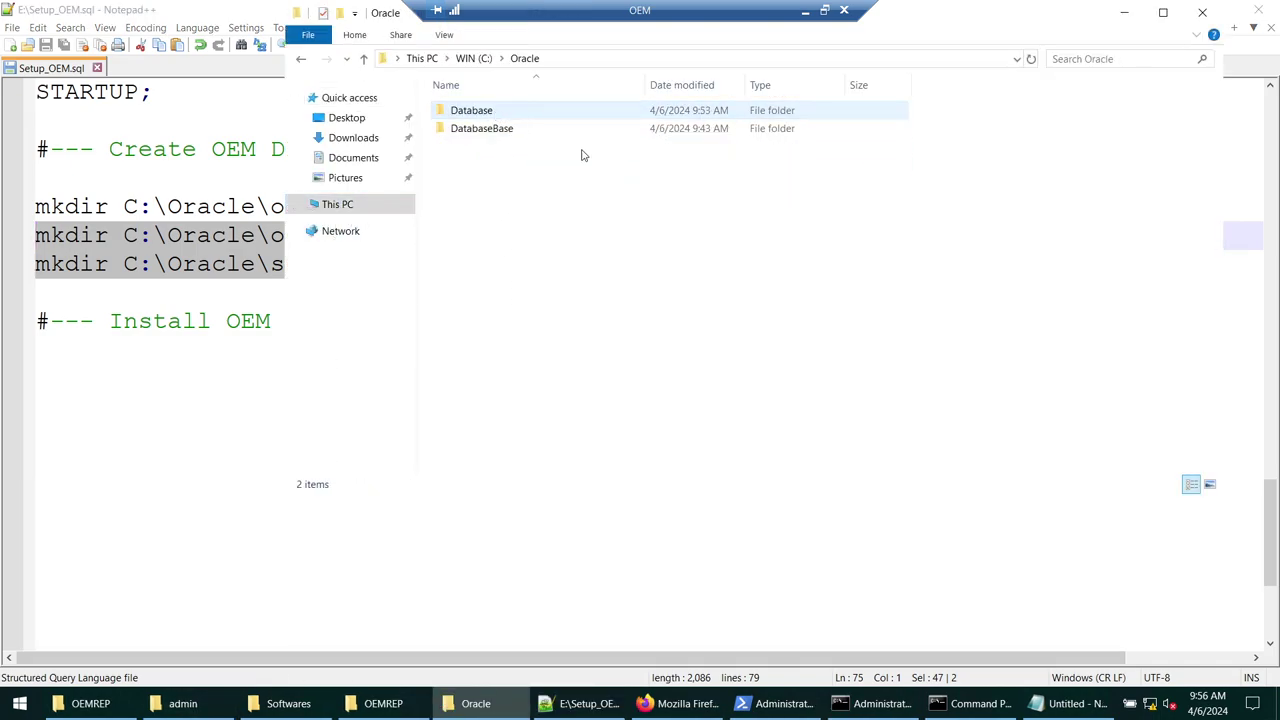
right_click(632, 234)
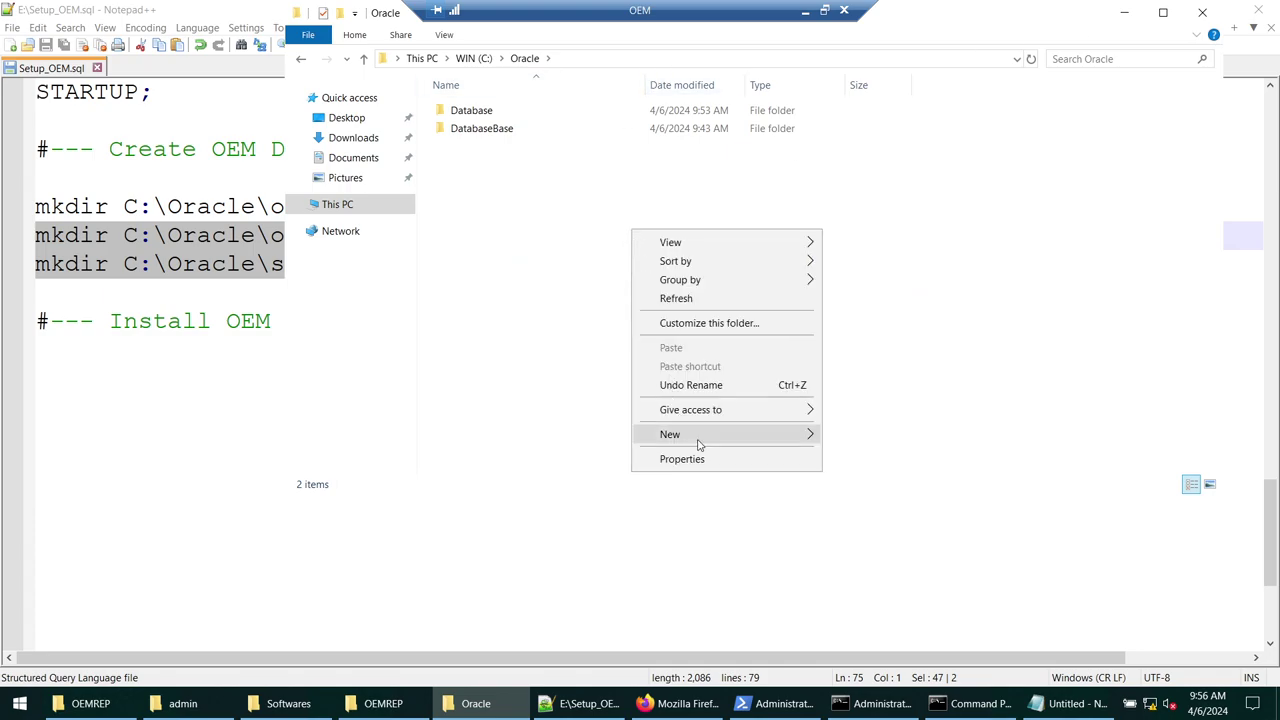
click(174, 284)
key(shift+Up)
key(shift+Up)
key(shift+Up)
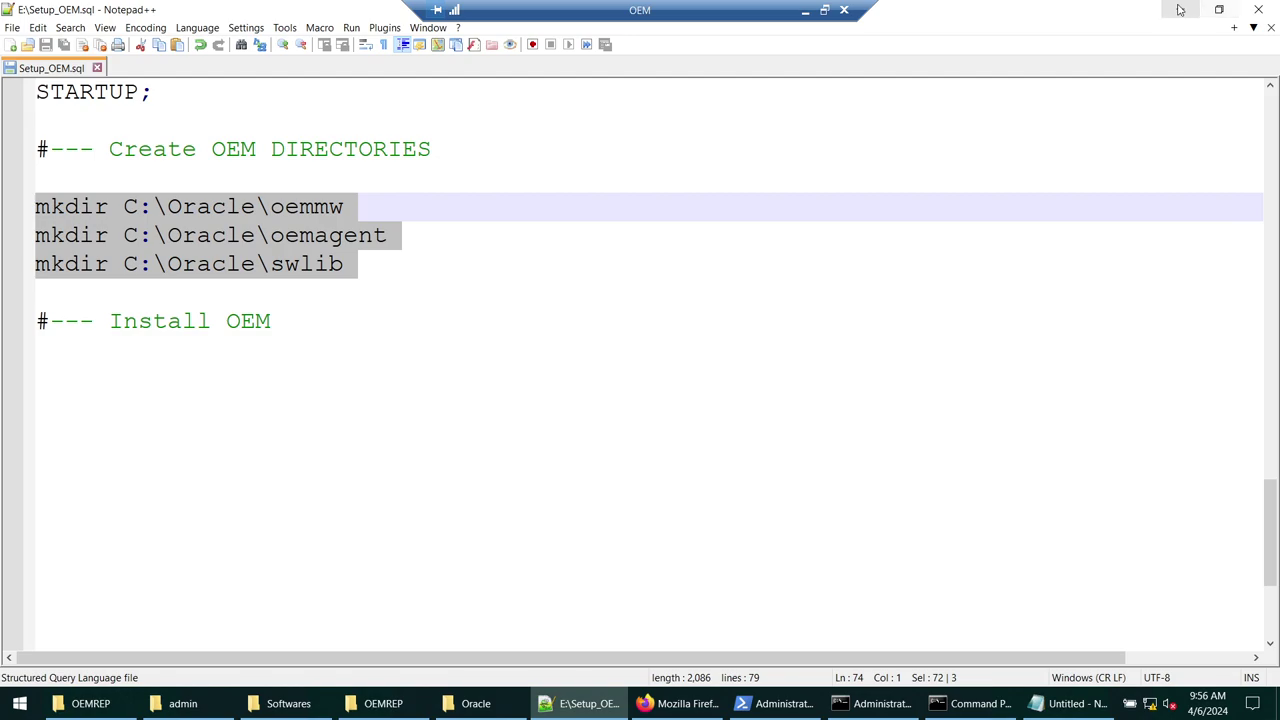
- Open Command Prompt and paste the three mkdir commands to create the OEM folders
click(16, 707)
text(cmd)
key(Return)
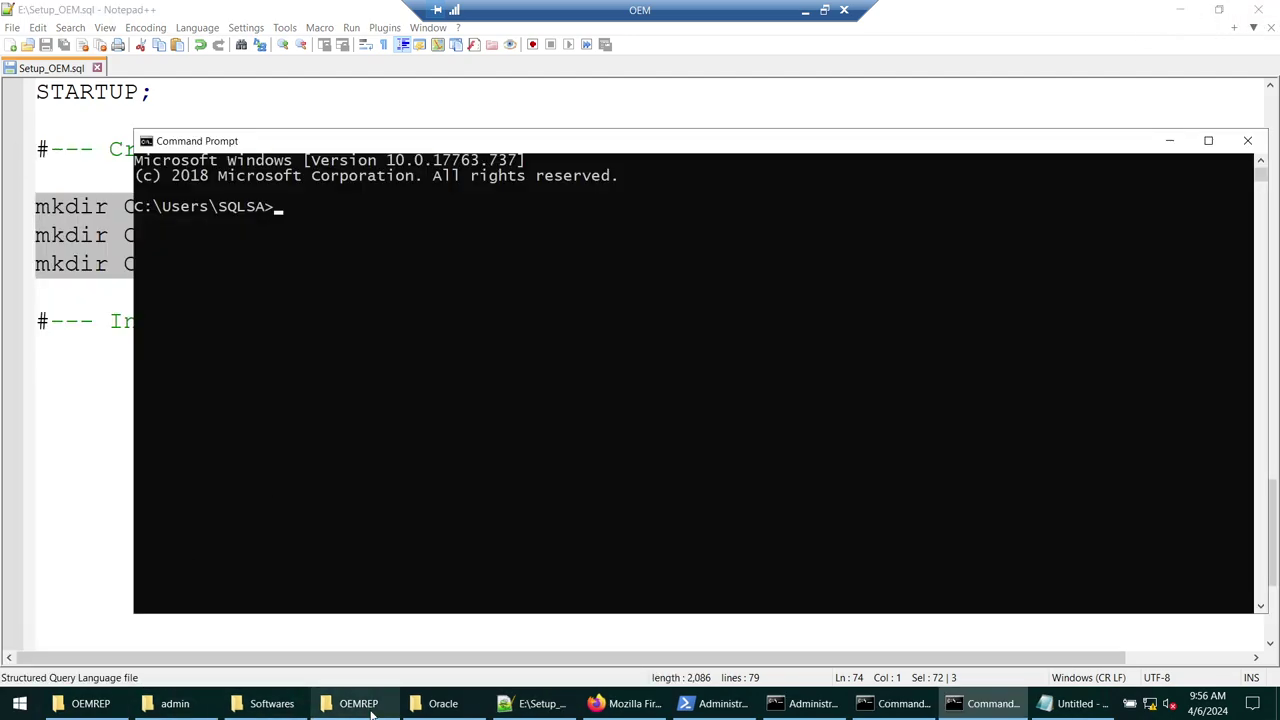
click(443, 704)
click(200, 334)
drag(352, 176, 565, 250)
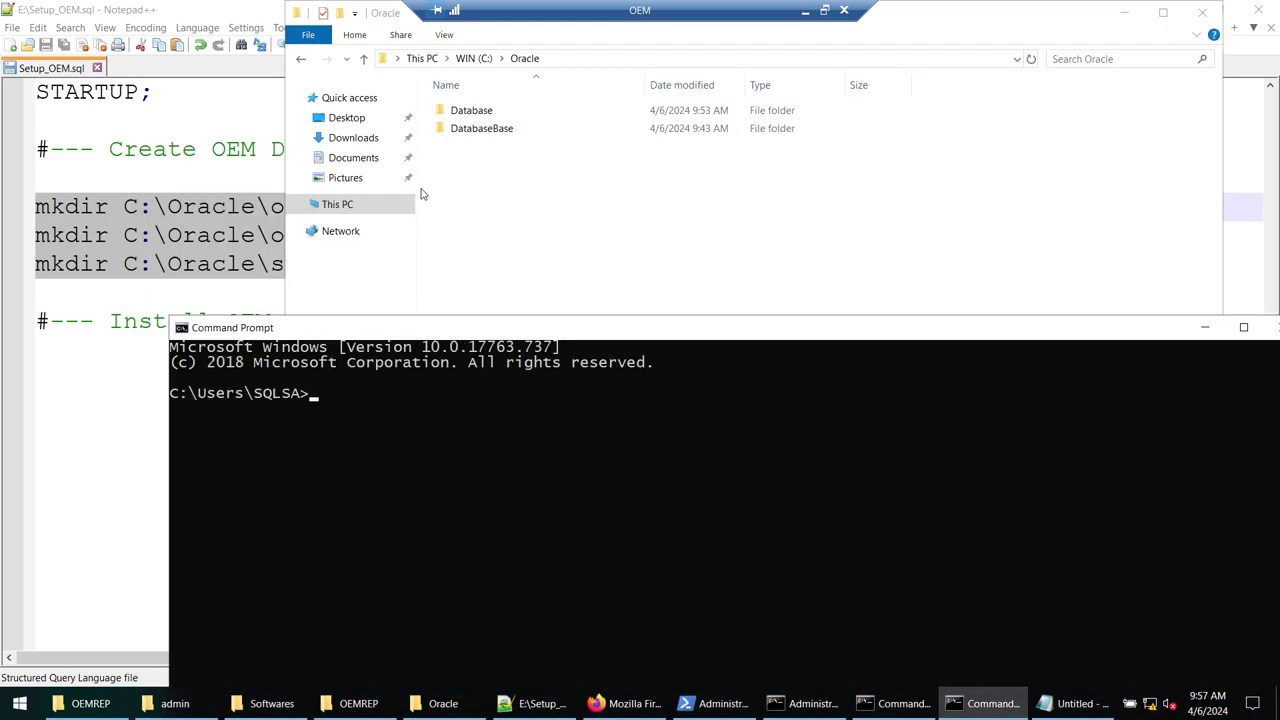
right_click(538, 419)
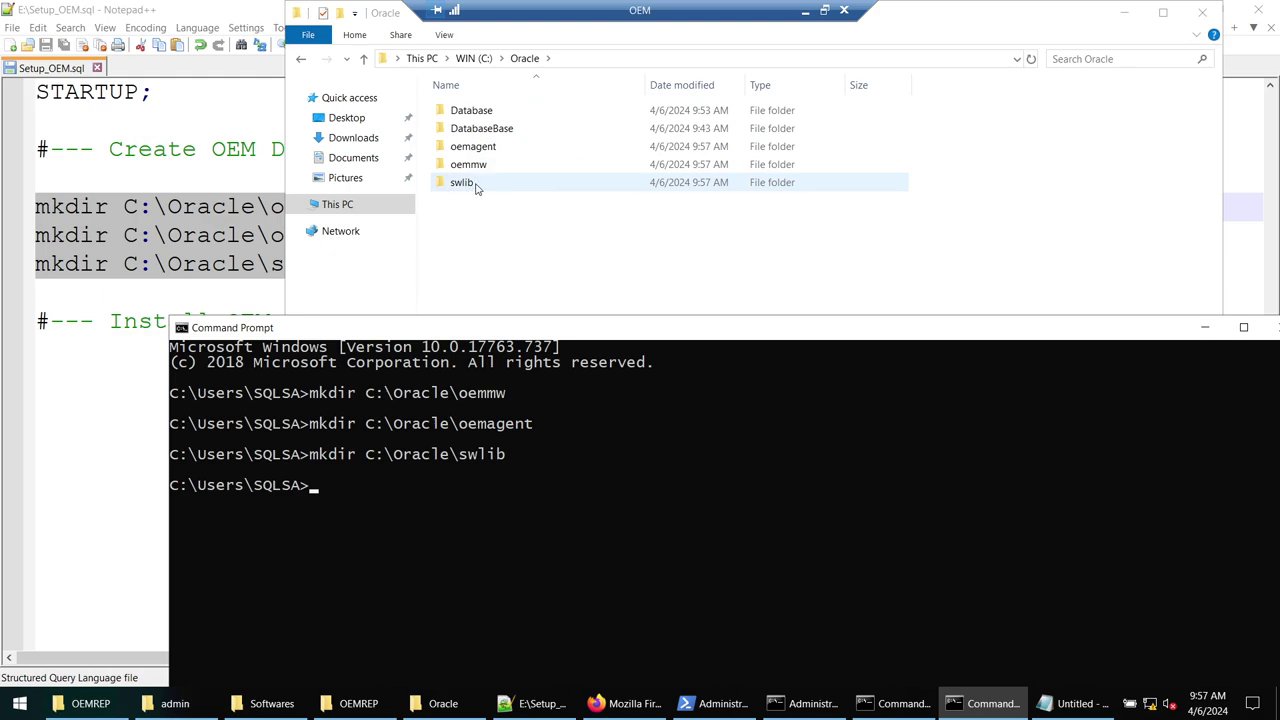
- Verify that the oemagent, oemmw and swlib folders exist under C:\Oracle and are empty
drag(1136, 333, 908, 333)
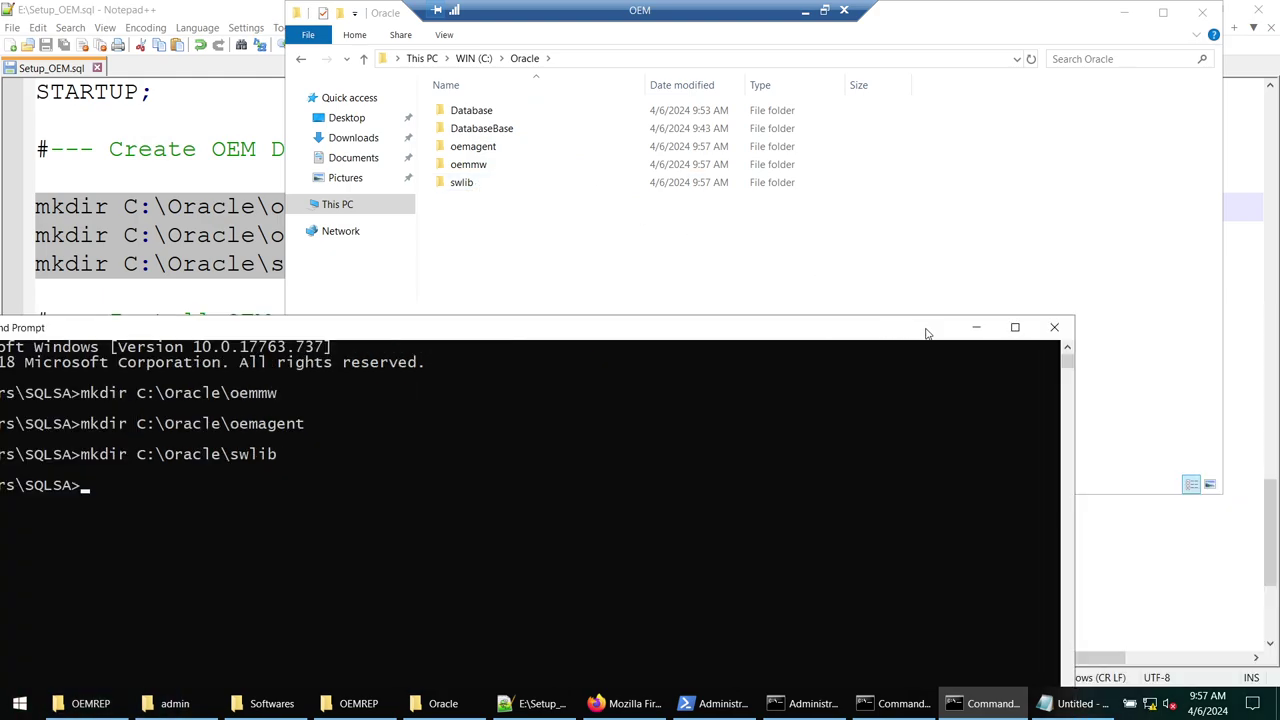
click(976, 327)
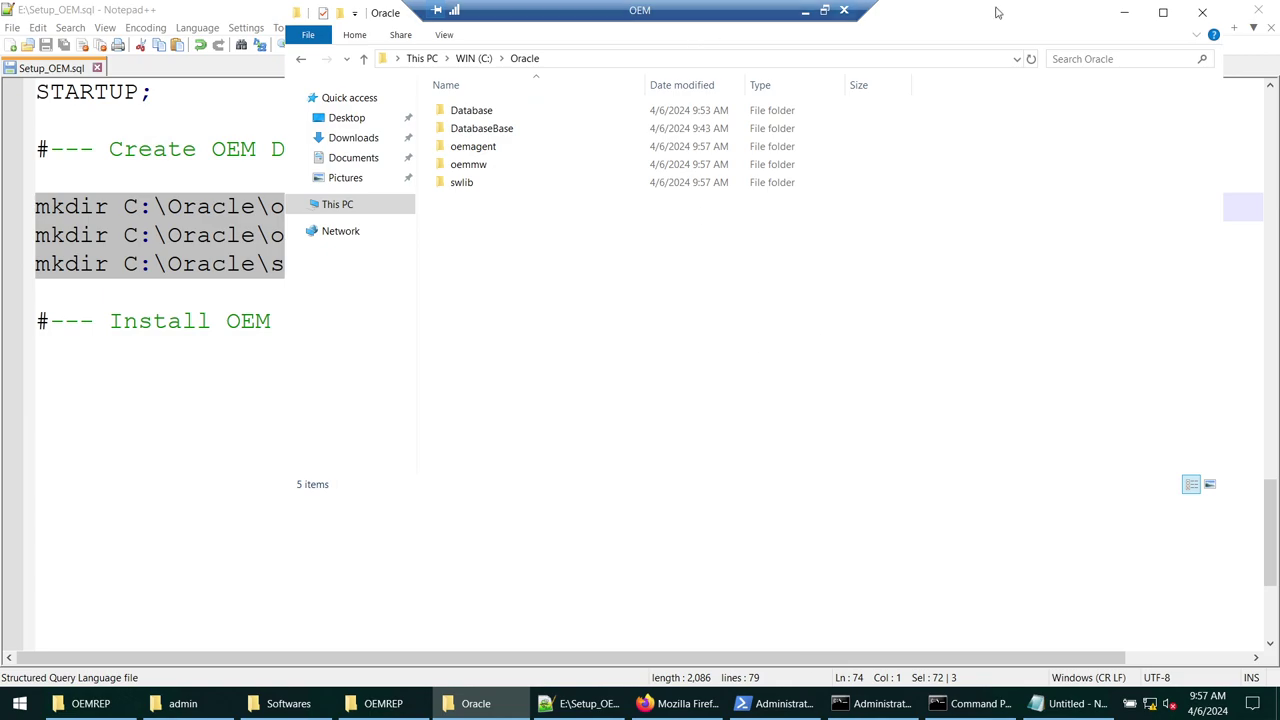
drag(1008, 30, 846, 40)
double_click(376, 158)
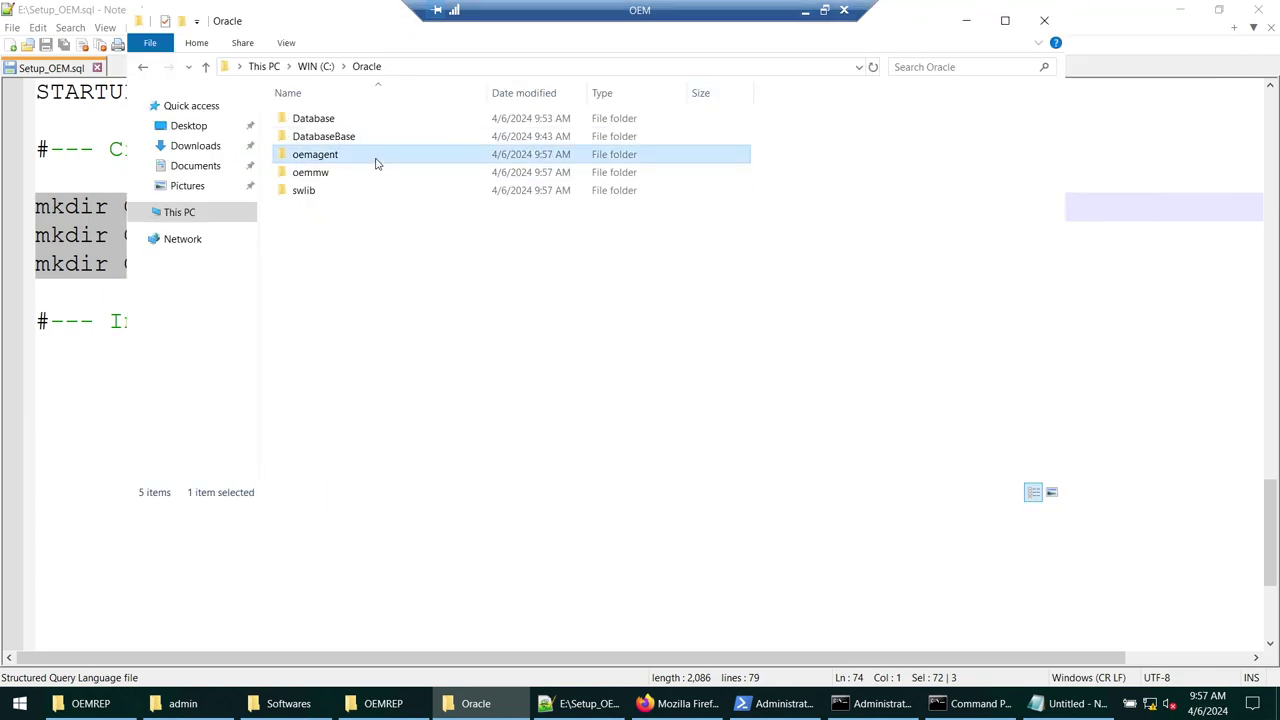
click(364, 68)
double_click(340, 172)
click(360, 68)
double_click(323, 190)
click(366, 66)
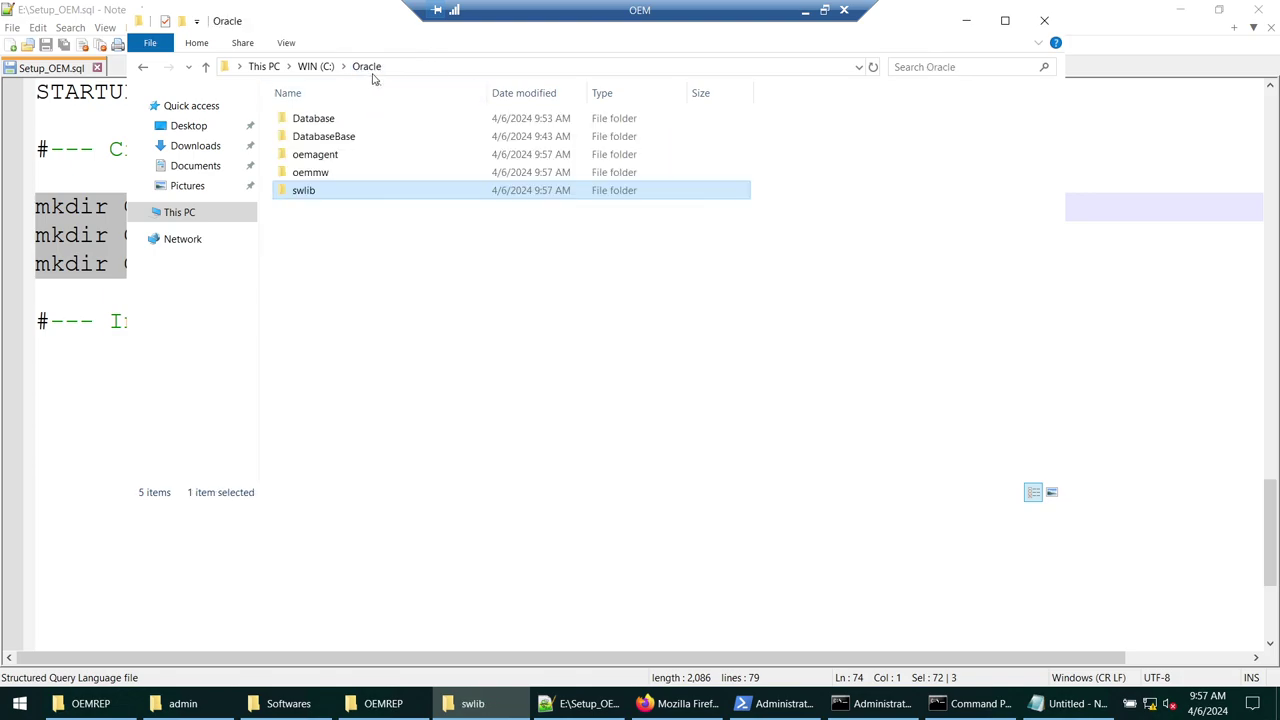
- Open a new File Explorer window on the EXTRA (E:) drive
click(966, 20)
click(1178, 12)
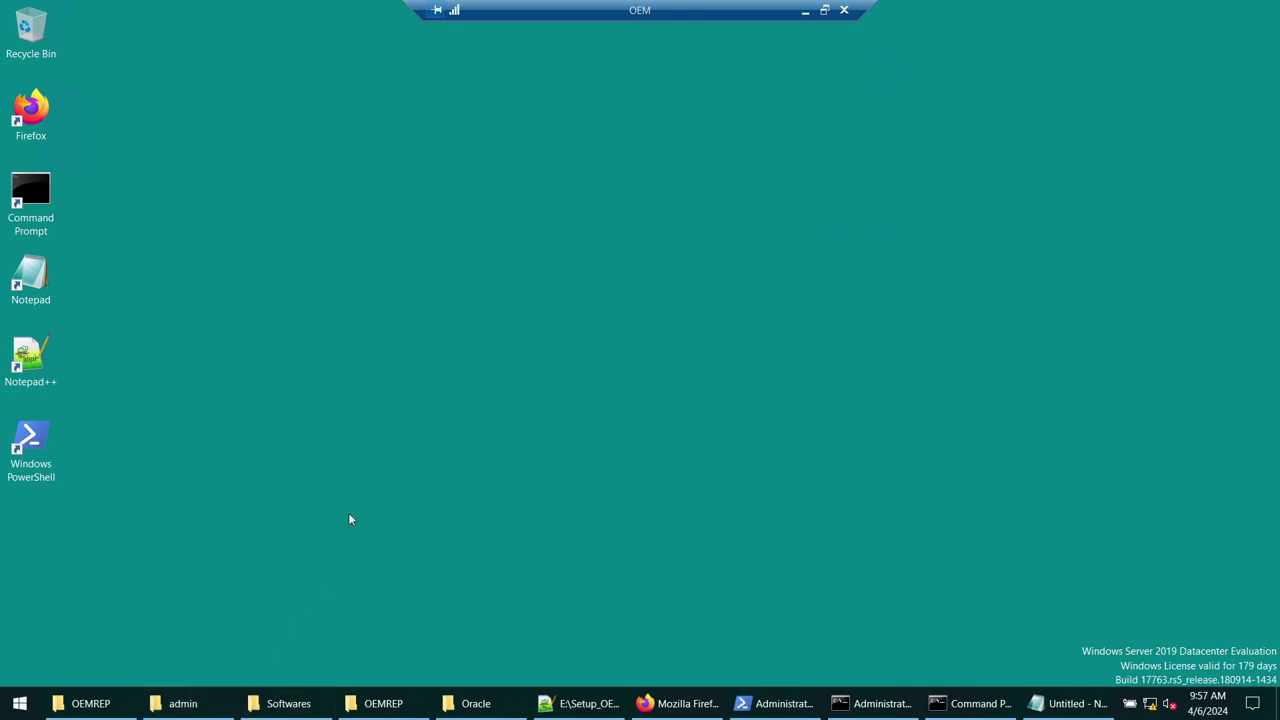
key(super+e)
click(208, 234)
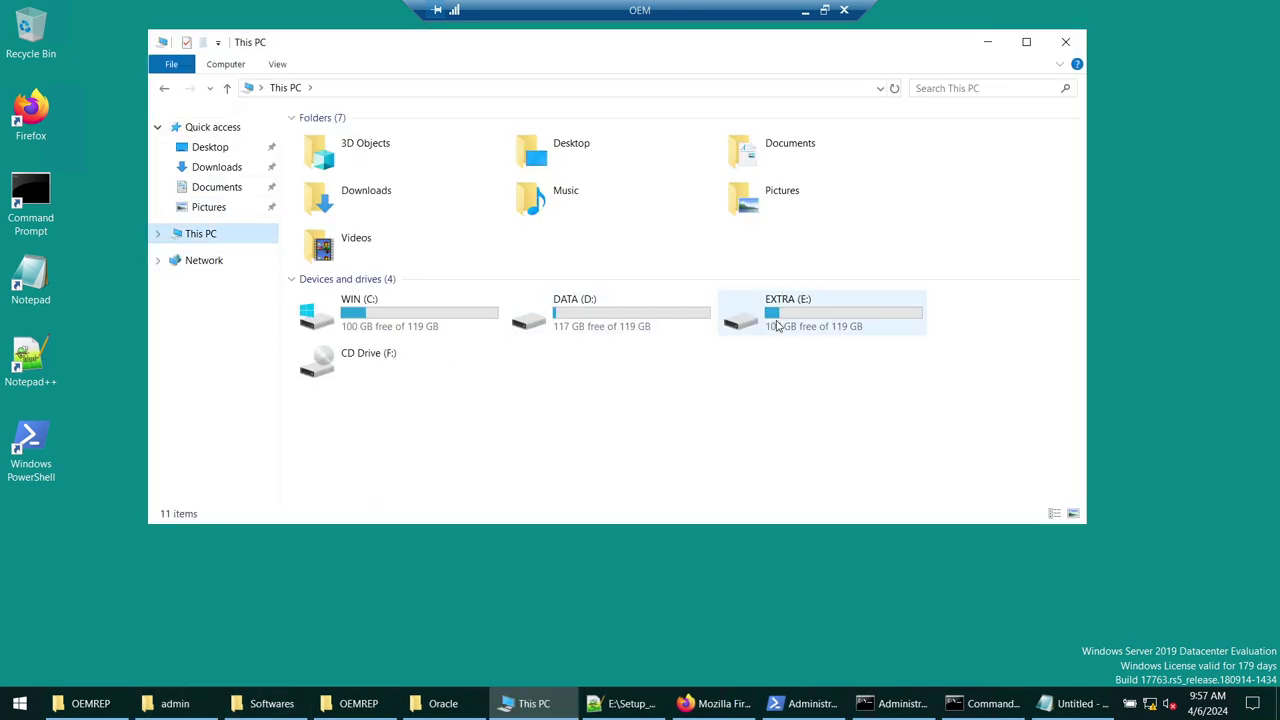
double_click(740, 318)
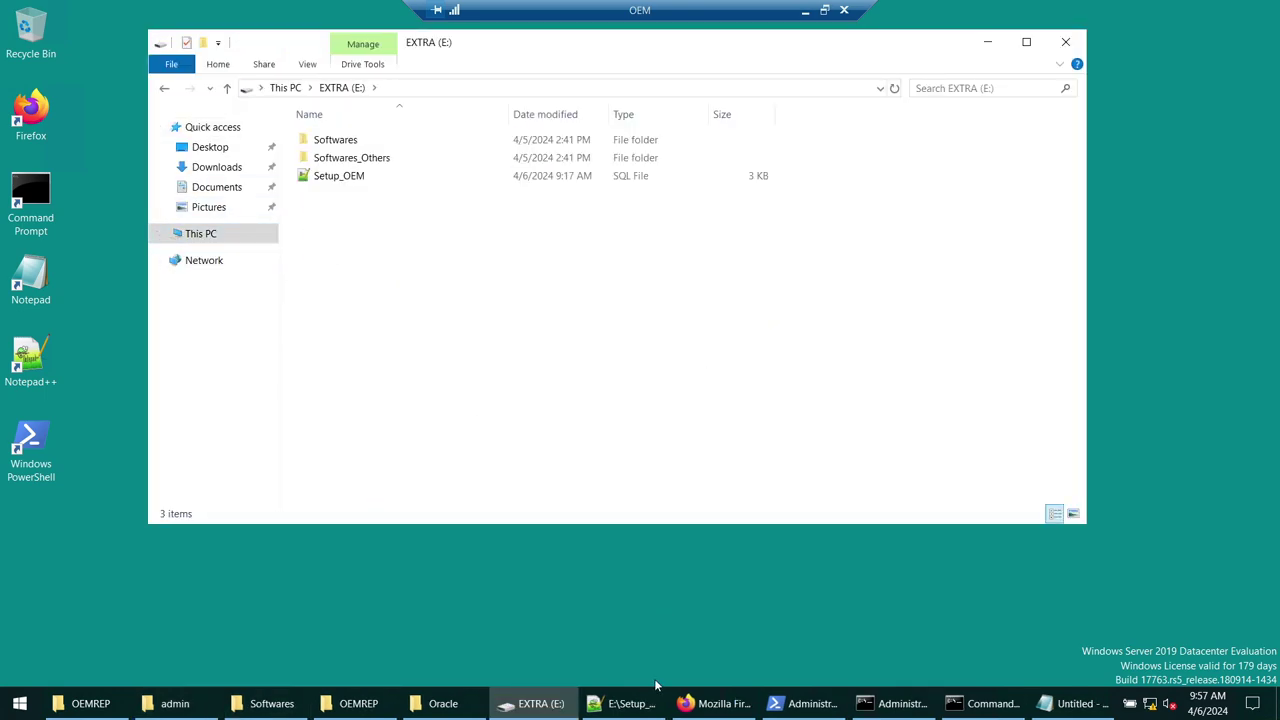
- Review the 2010 and 2015 redistributable steps and the C:\Oracle\Database path in Setup_OEM.sql
click(648, 692)
scroll(597, 220, up, 10)
scroll(597, 220, up, 10)
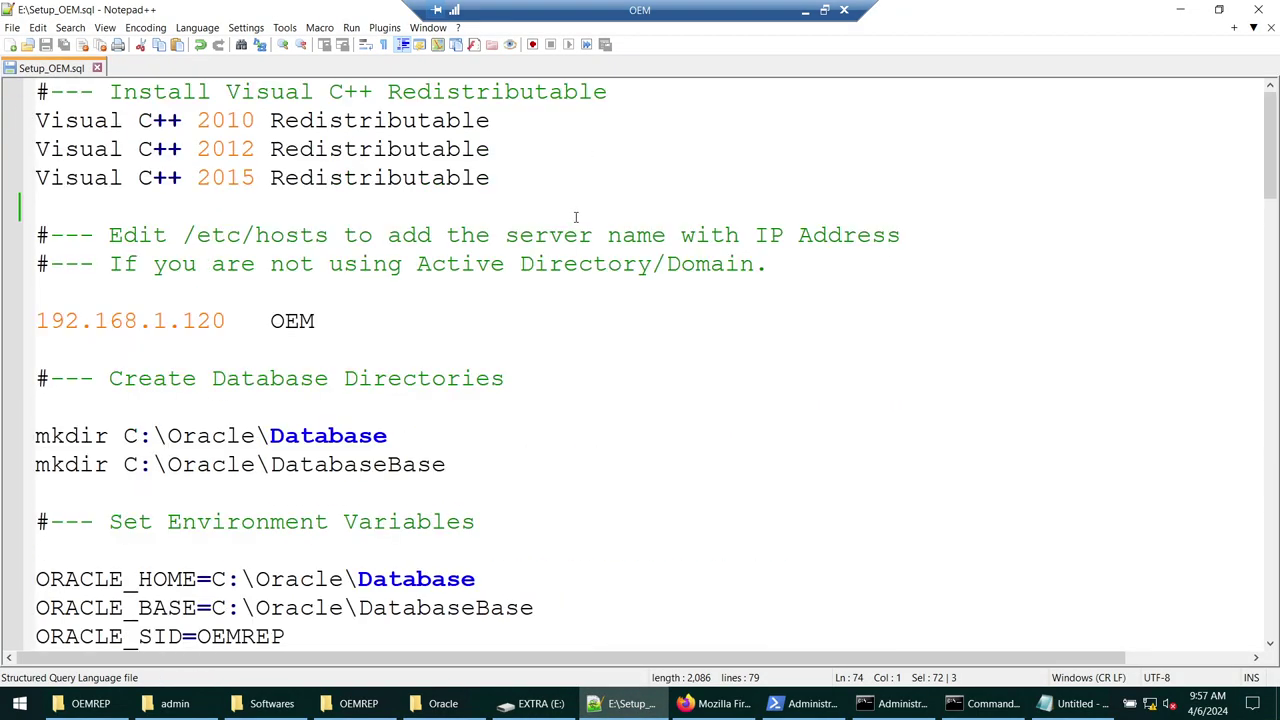
double_click(229, 121)
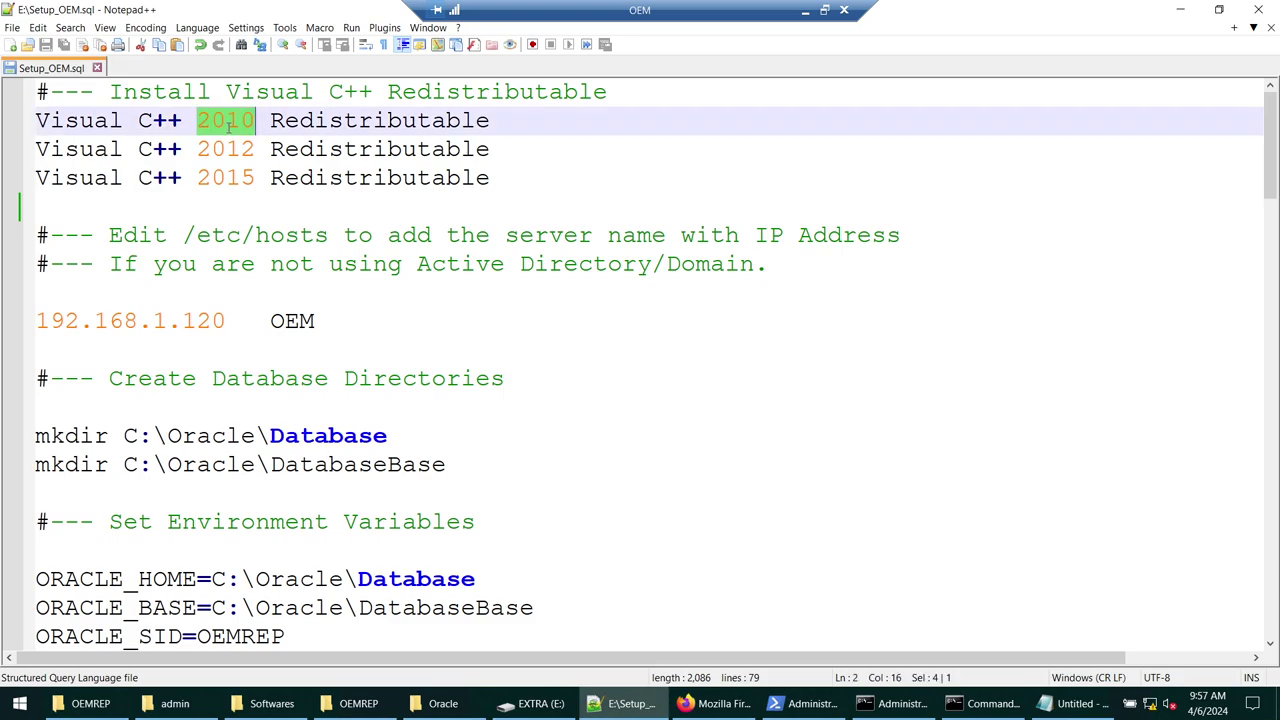
click(240, 177)
scroll(245, 180, down, 3)
scroll(250, 185, up, 3)
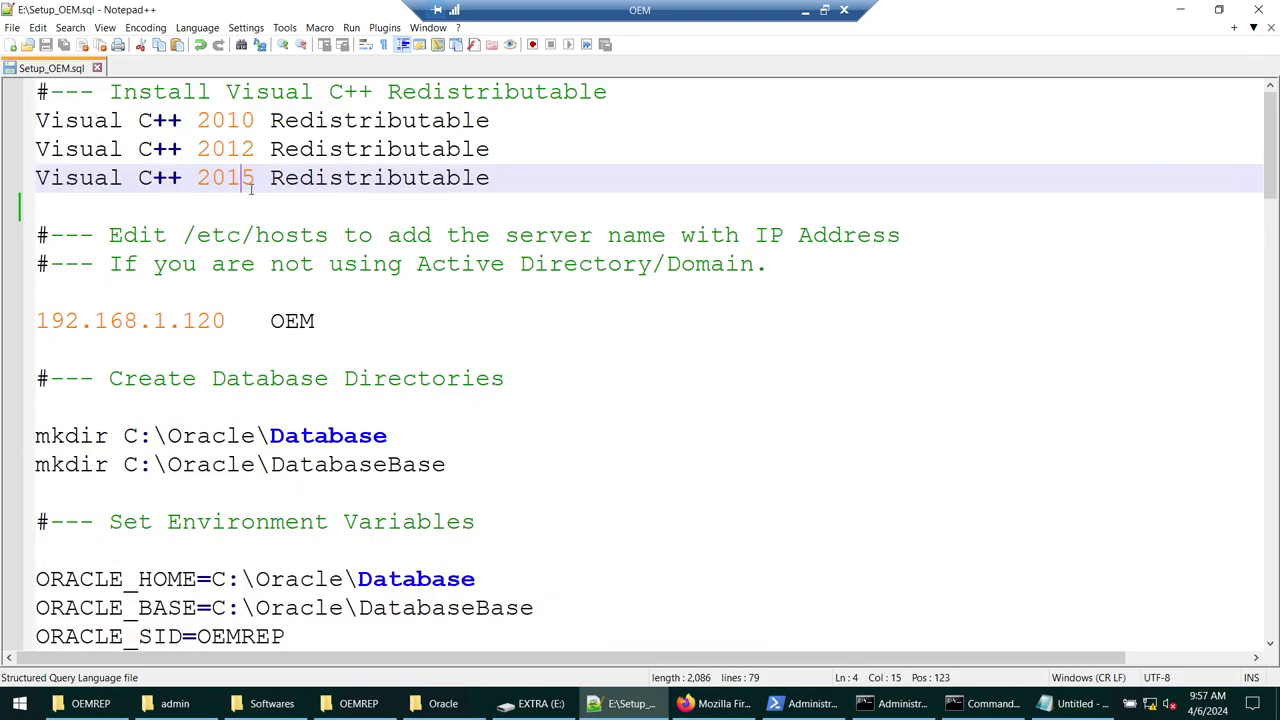
scroll(330, 165, down, 2)
drag(335, 152, 27, 158)
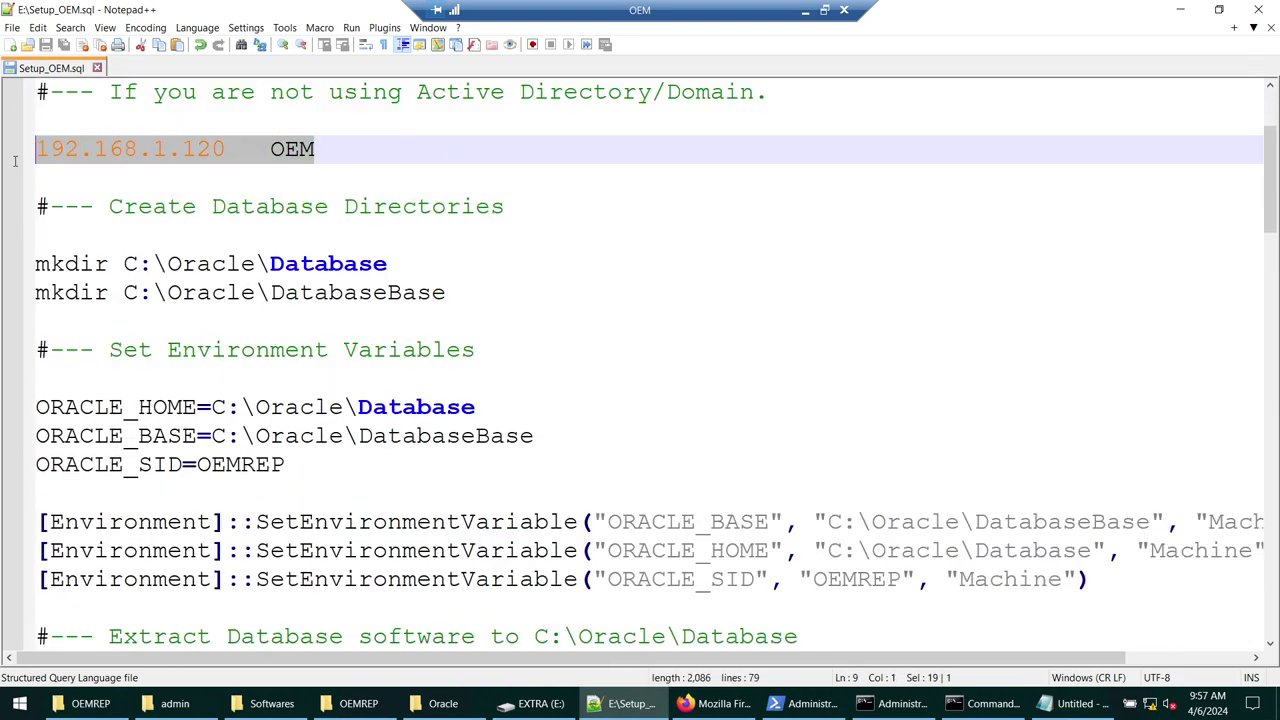
scroll(326, 312, down, 2)
scroll(314, 289, up, 1)
drag(129, 178, 407, 178)
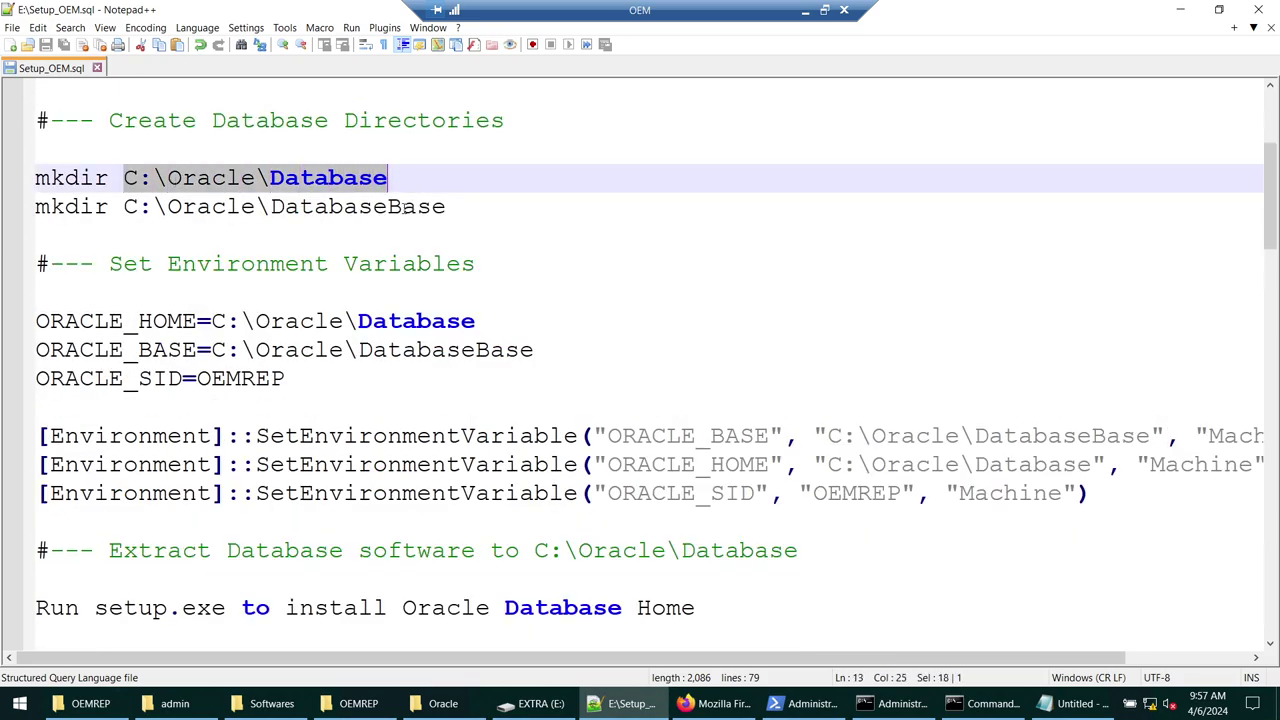
- Walk through the setup.exe database install, netca listener and ORADATA directory steps
scroll(404, 208, down, 1)
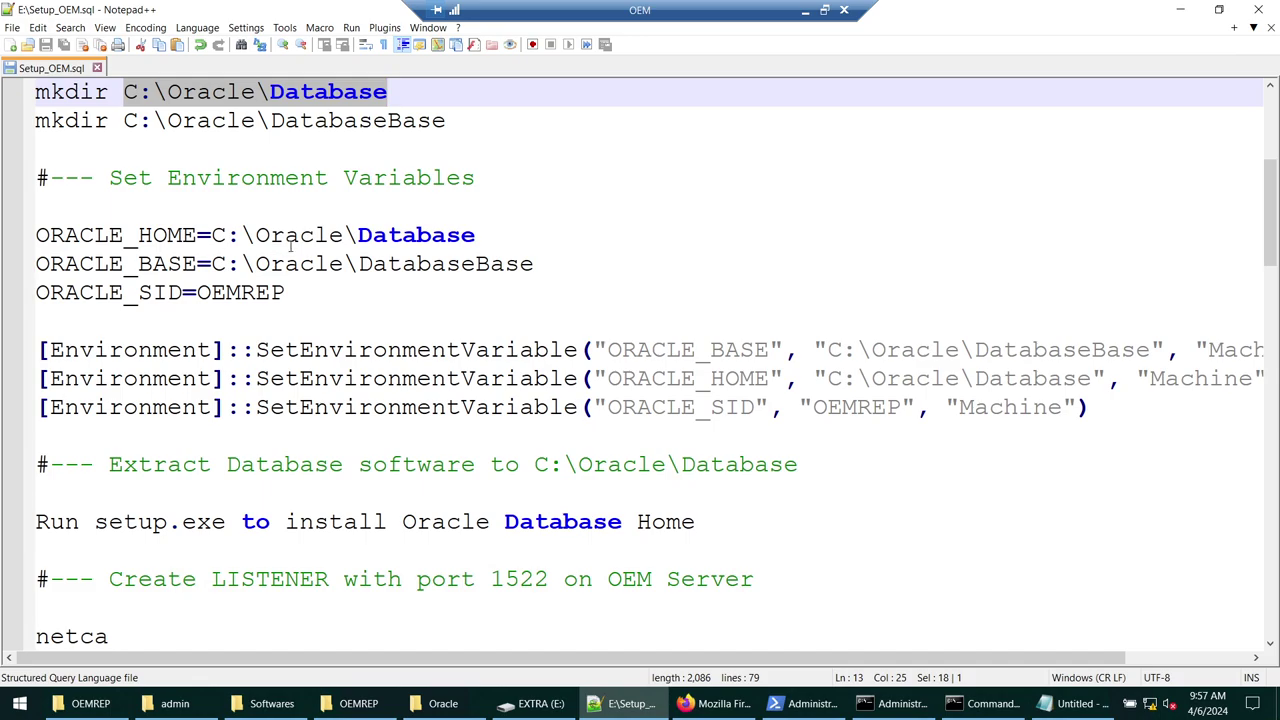
scroll(291, 245, down, 4)
scroll(291, 245, up, 2)
drag(241, 178, 354, 250)
scroll(354, 250, down, 2)
double_click(147, 177)
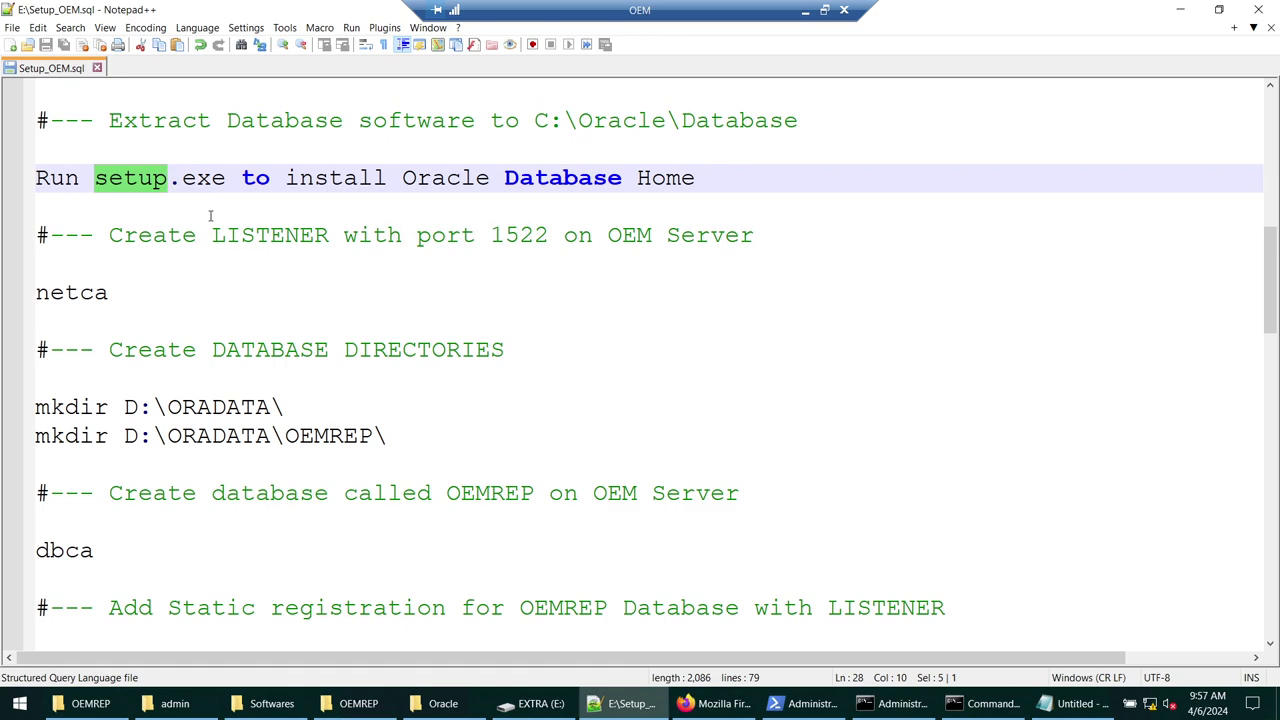
scroll(177, 213, down, 1)
double_click(87, 206)
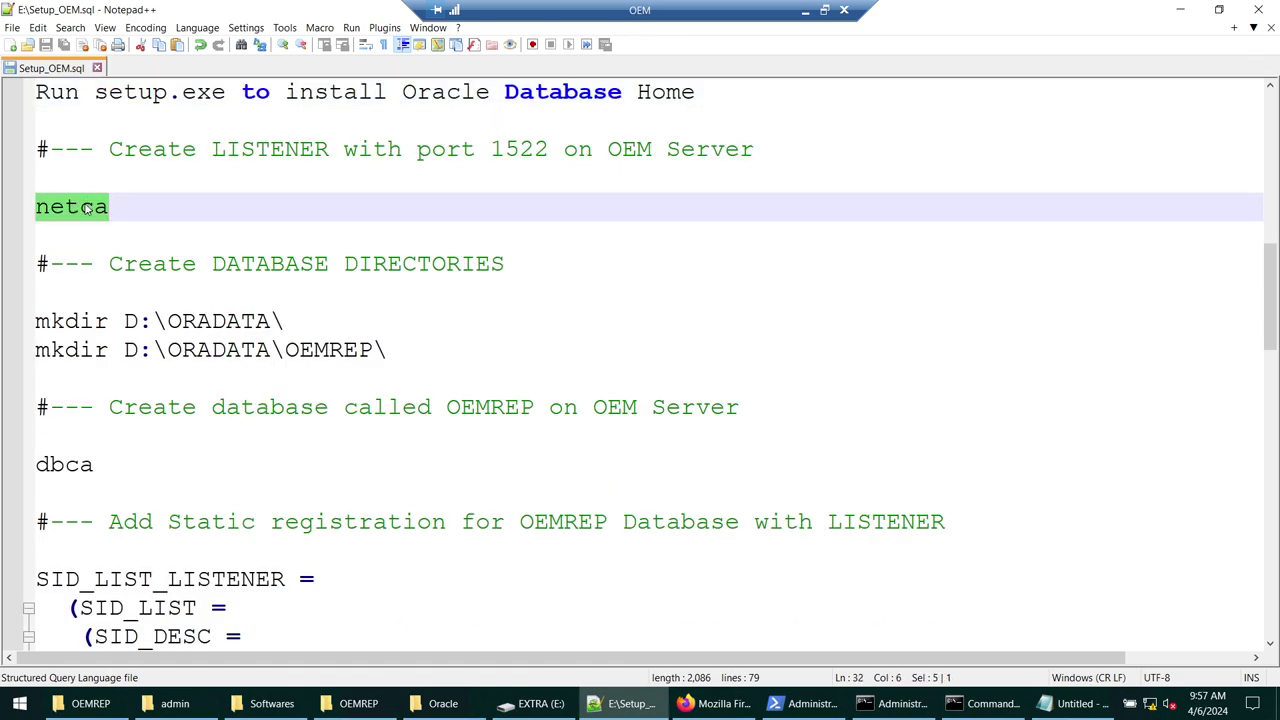
drag(430, 359, 3, 332)
- Review the dbca database creation, lsnrctl reload and sqlplus sysdba connection steps
scroll(246, 337, down, 2)
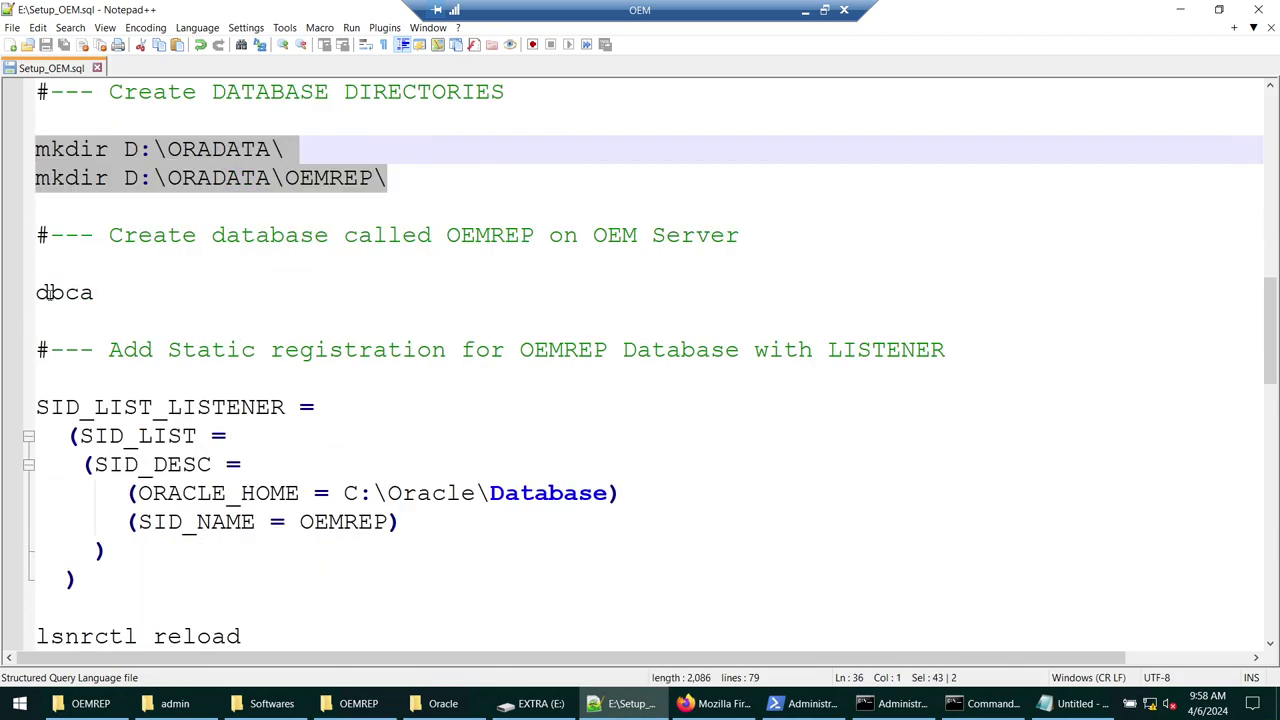
double_click(64, 292)
scroll(221, 303, down, 2)
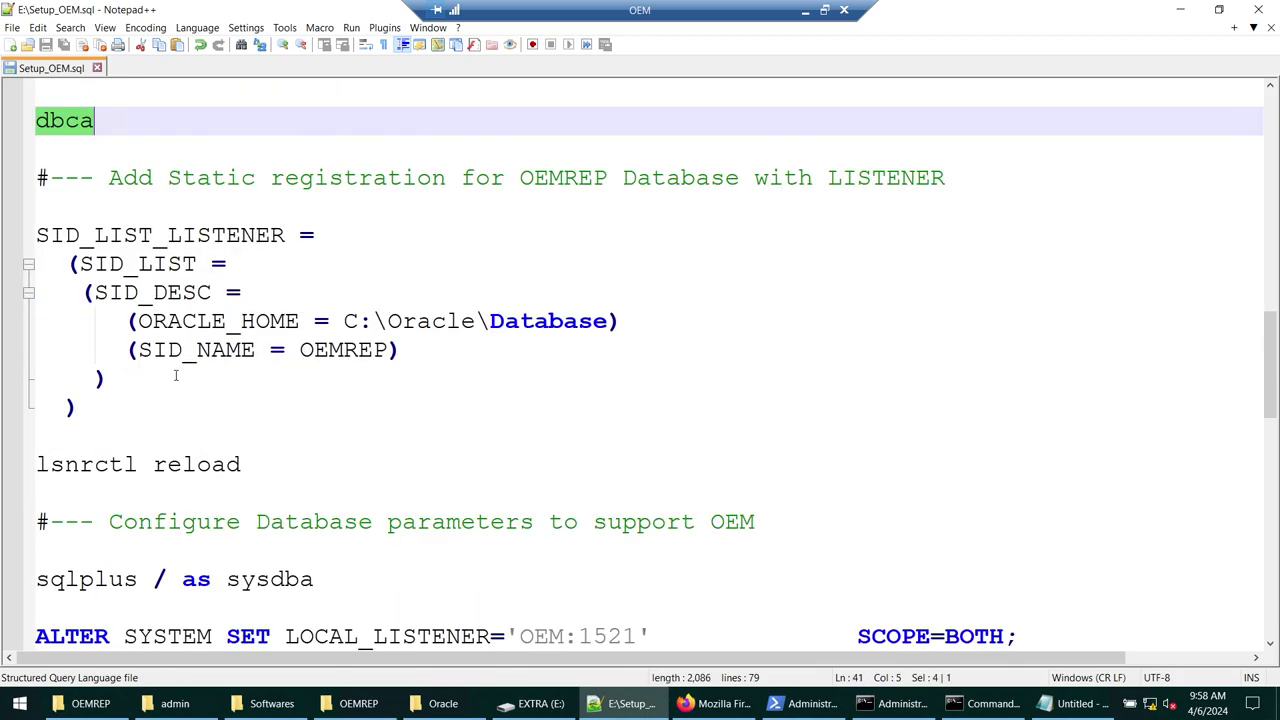
drag(160, 405, 33, 238)
drag(242, 464, 33, 462)
scroll(272, 440, down, 4)
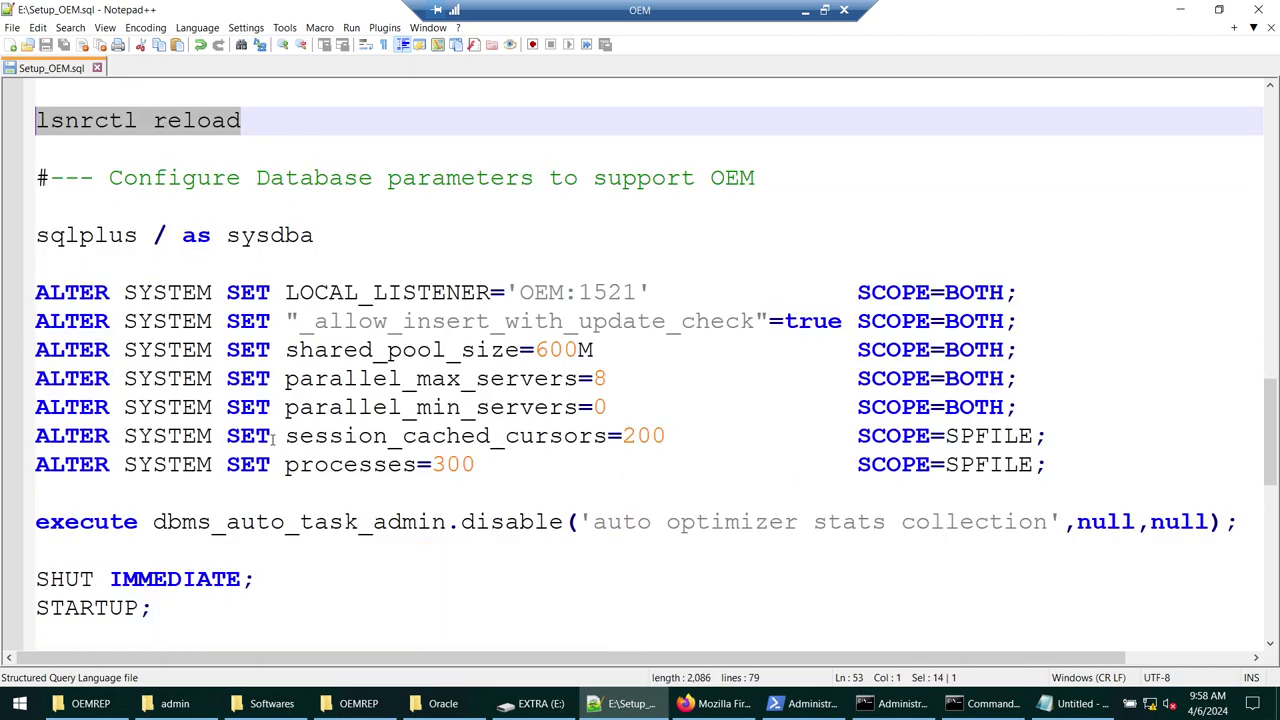
double_click(194, 238)
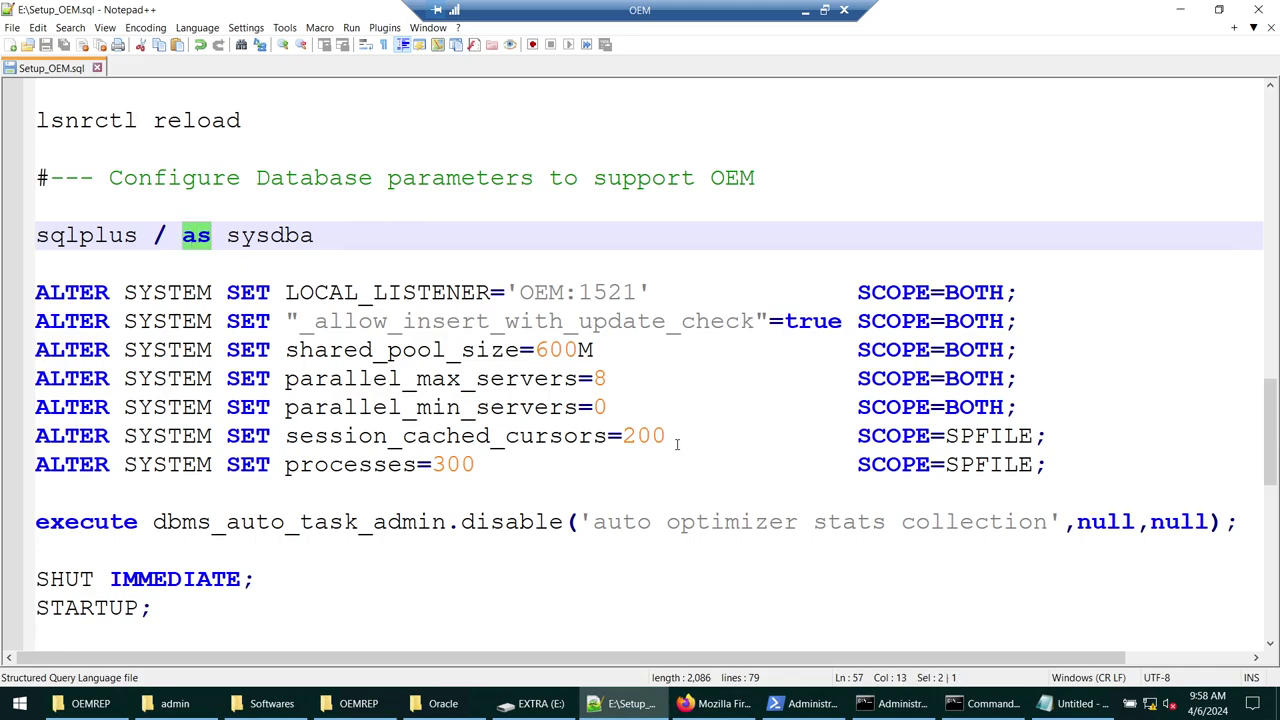
- Check SQL*Plus shows the restarted database, review the OEM directory paths, and open the Softwares folder
click(985, 703)
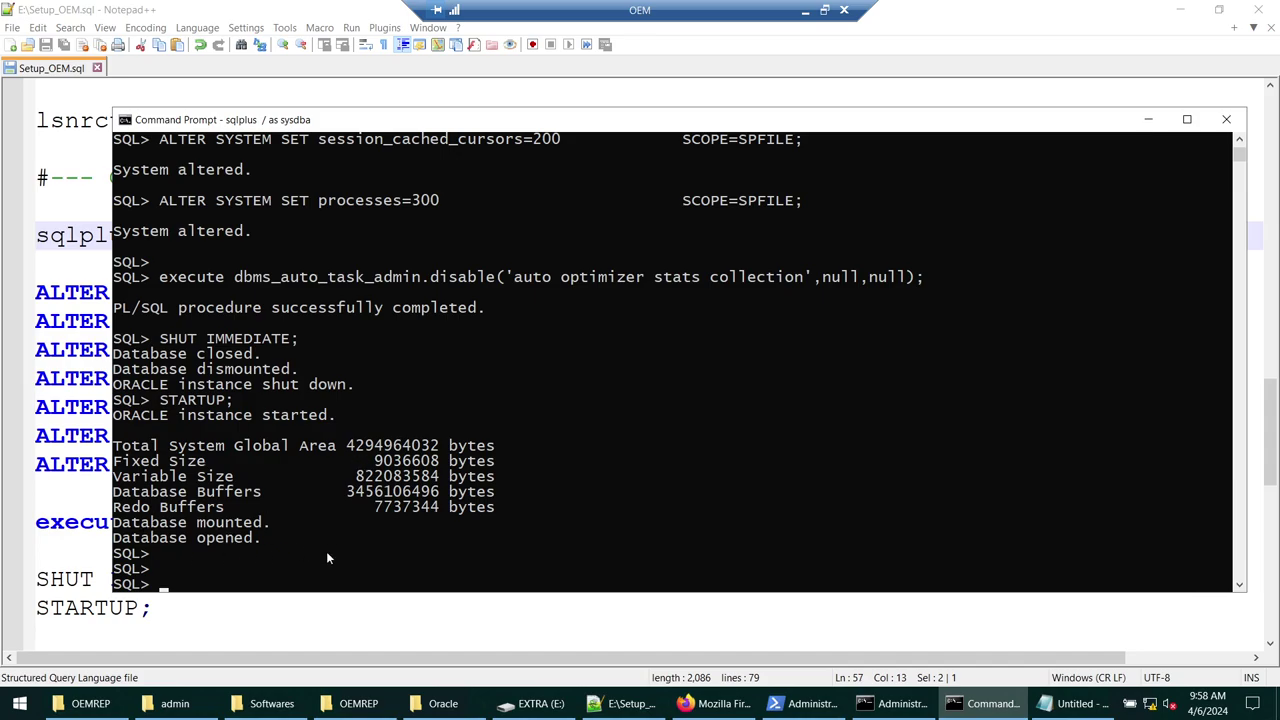
click(1147, 120)
scroll(378, 345, down, 2)
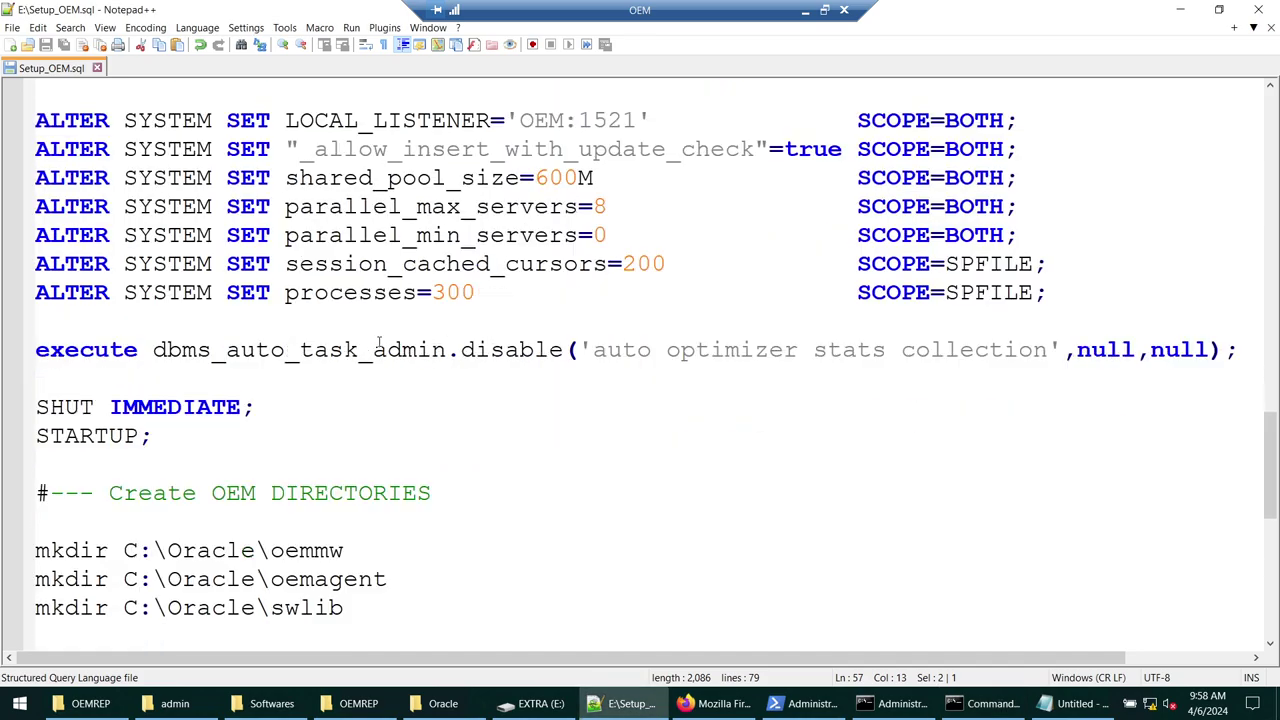
scroll(379, 345, down, 4)
double_click(252, 235)
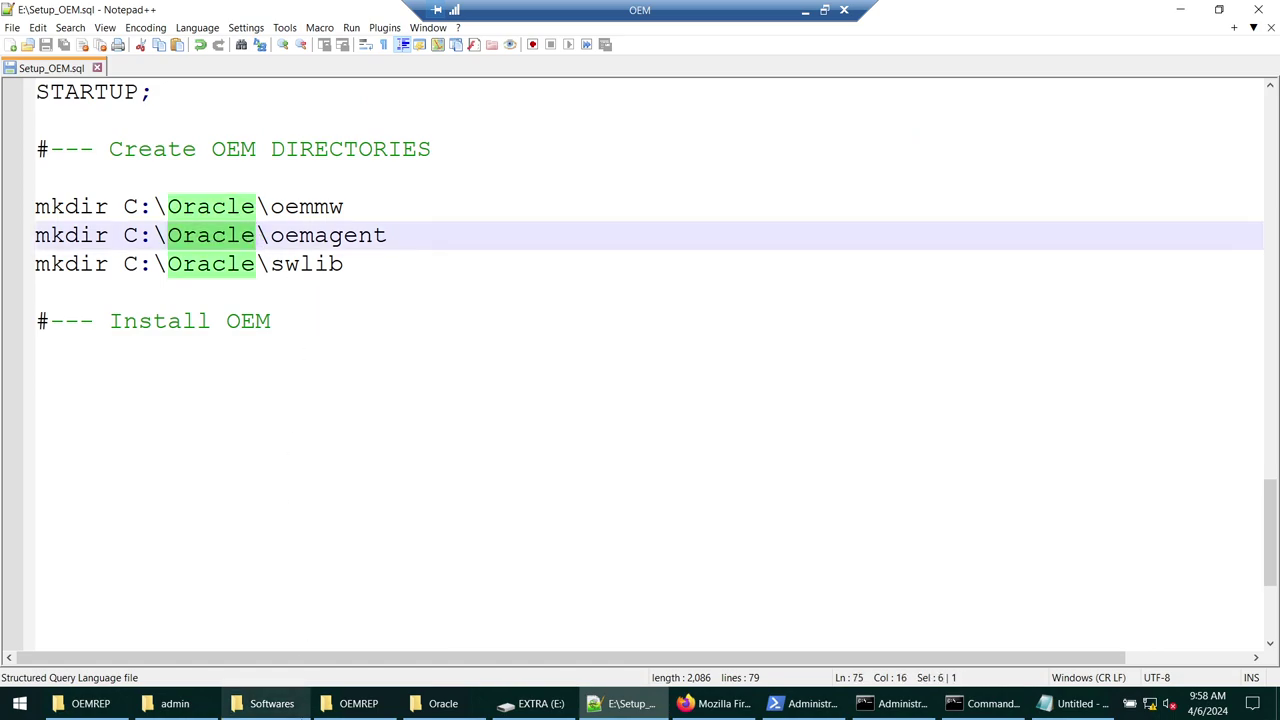
click(293, 708)
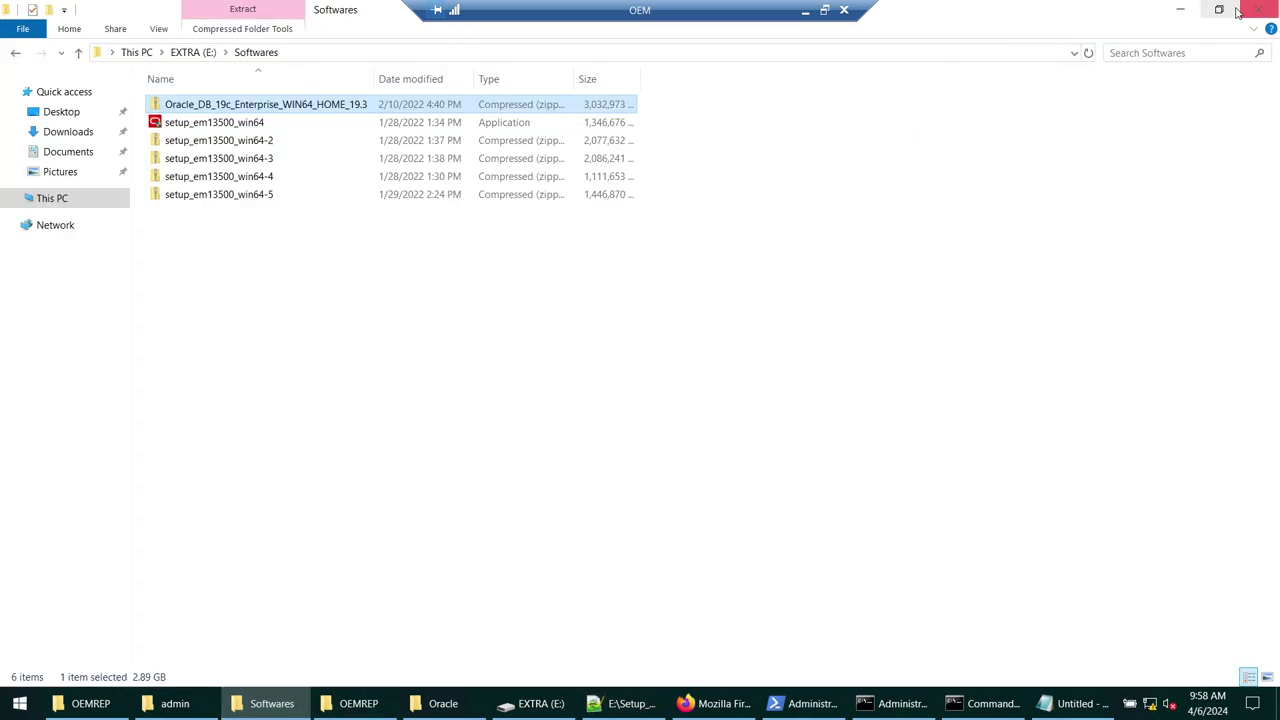
- Restore the Softwares folder window and reposition it on the desktop
click(1181, 10)
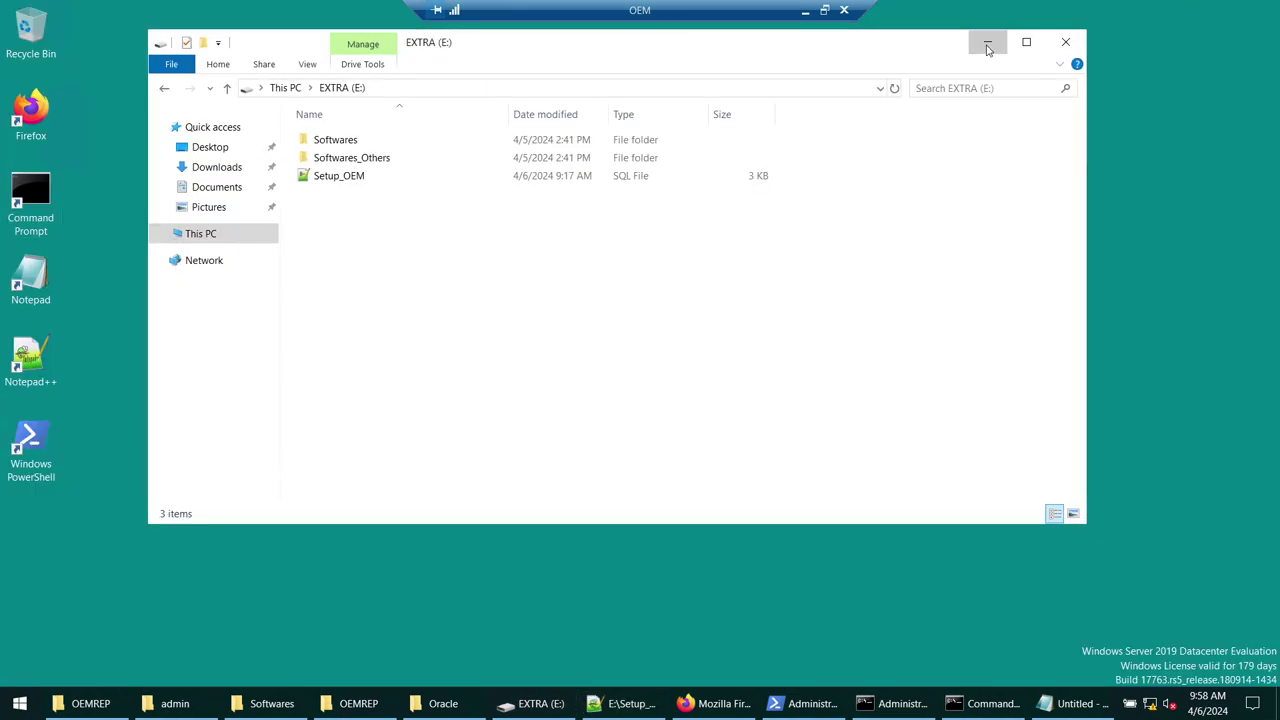
click(986, 43)
click(268, 704)
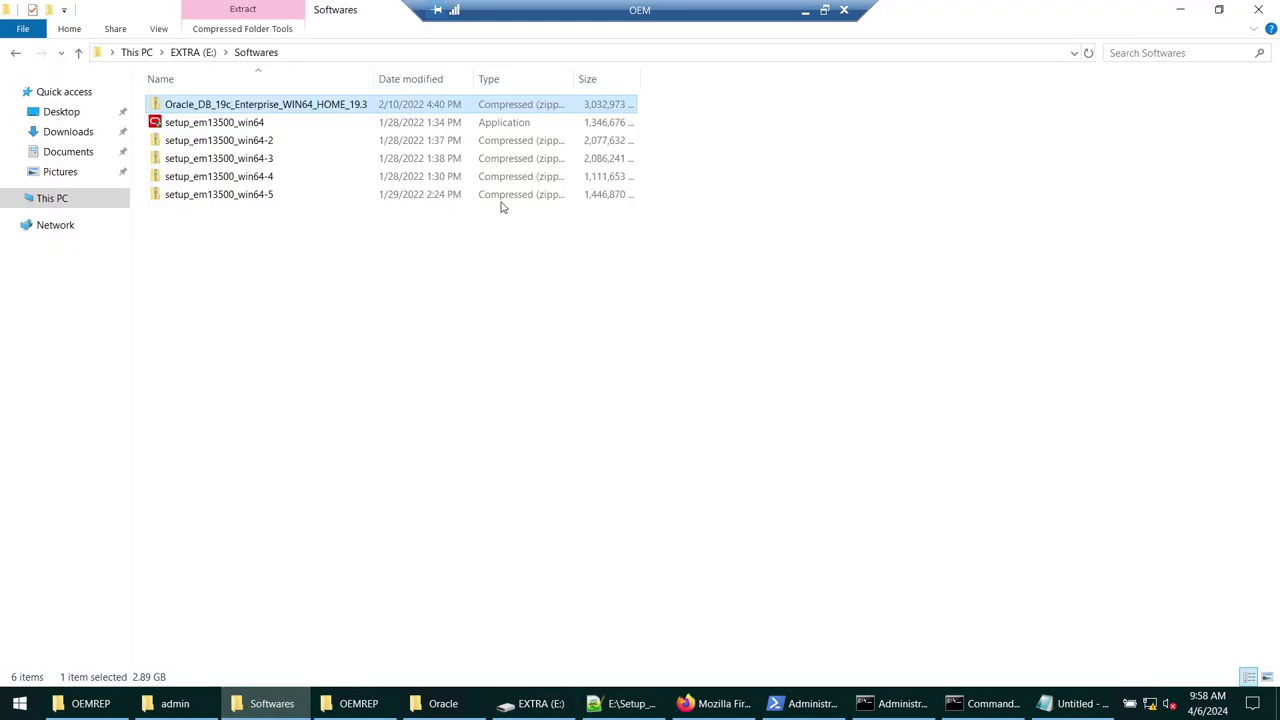
click(1231, 10)
drag(692, 125, 866, 137)
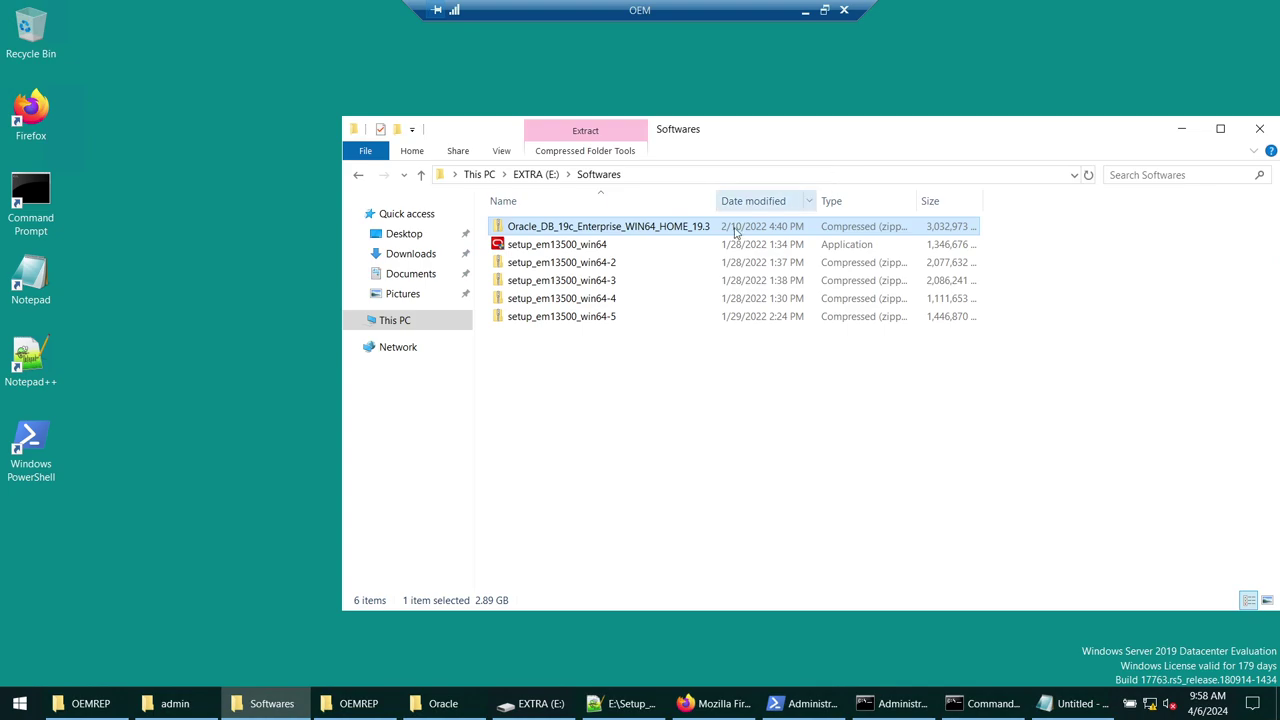
drag(766, 137, 669, 138)
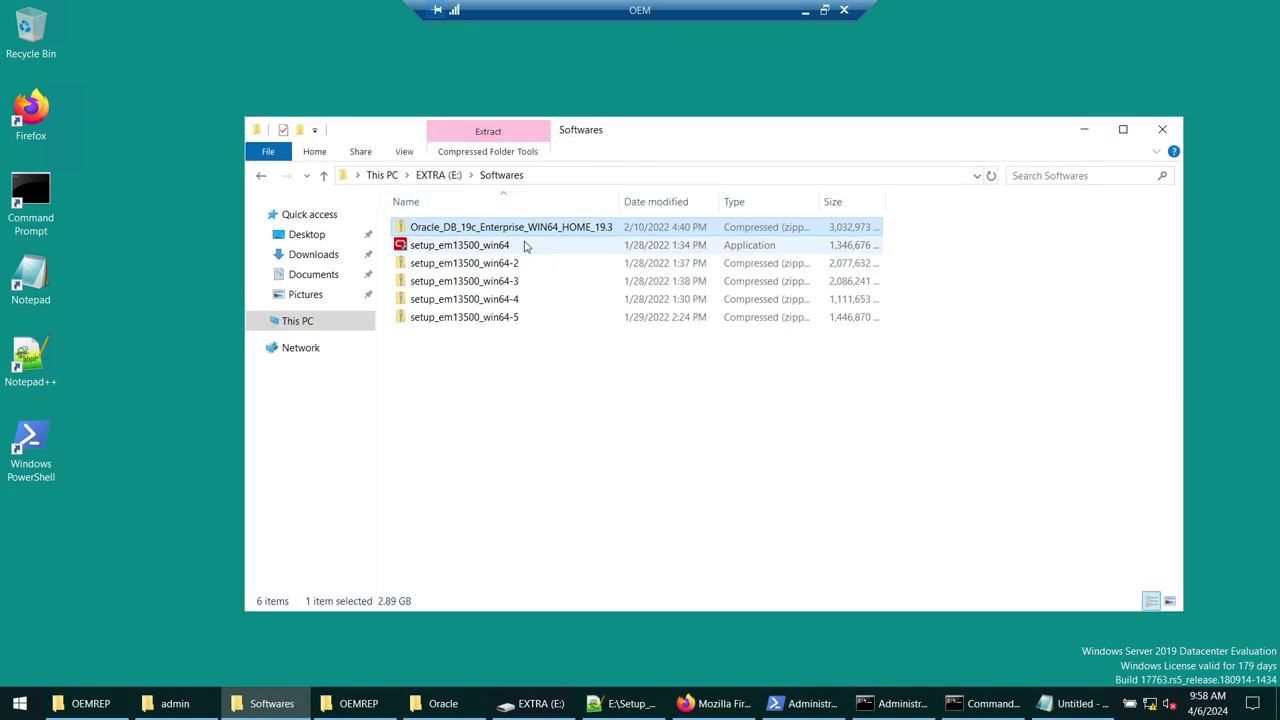
- Run setup_em13500_win64 as administrator and approve the User Account Control prompt
click(521, 246)
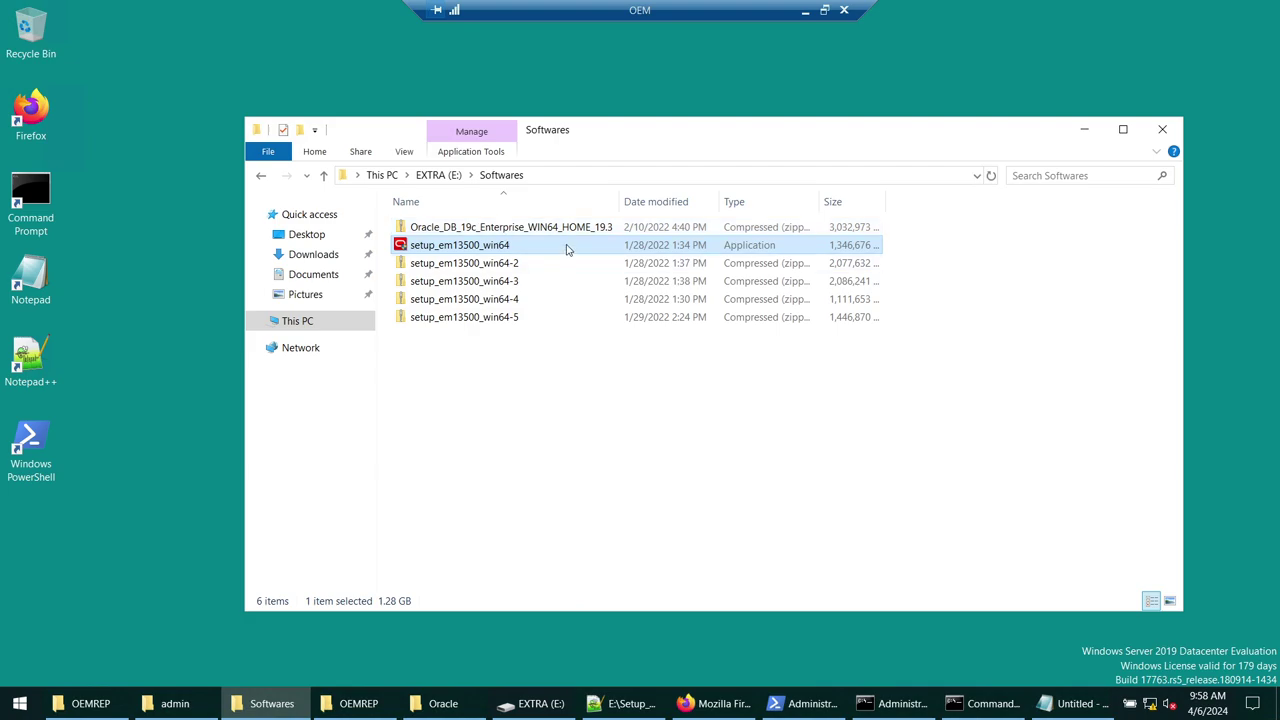
right_click(460, 256)
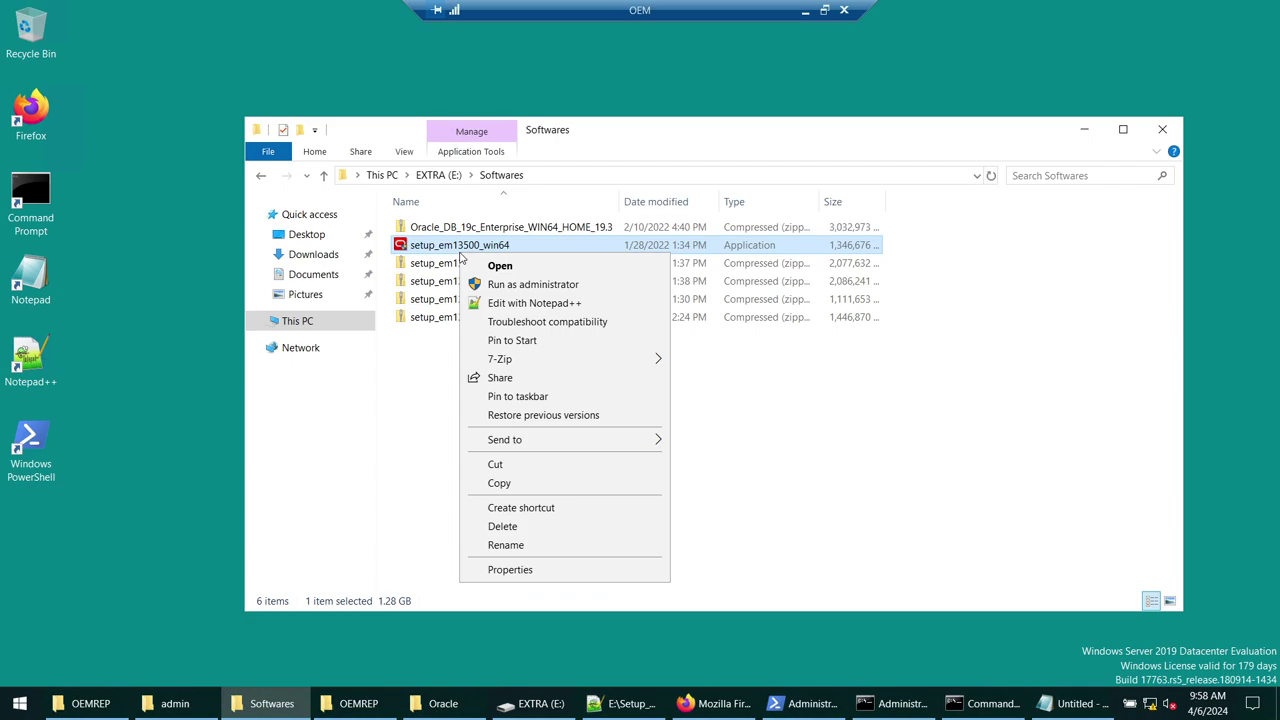
click(500, 283)
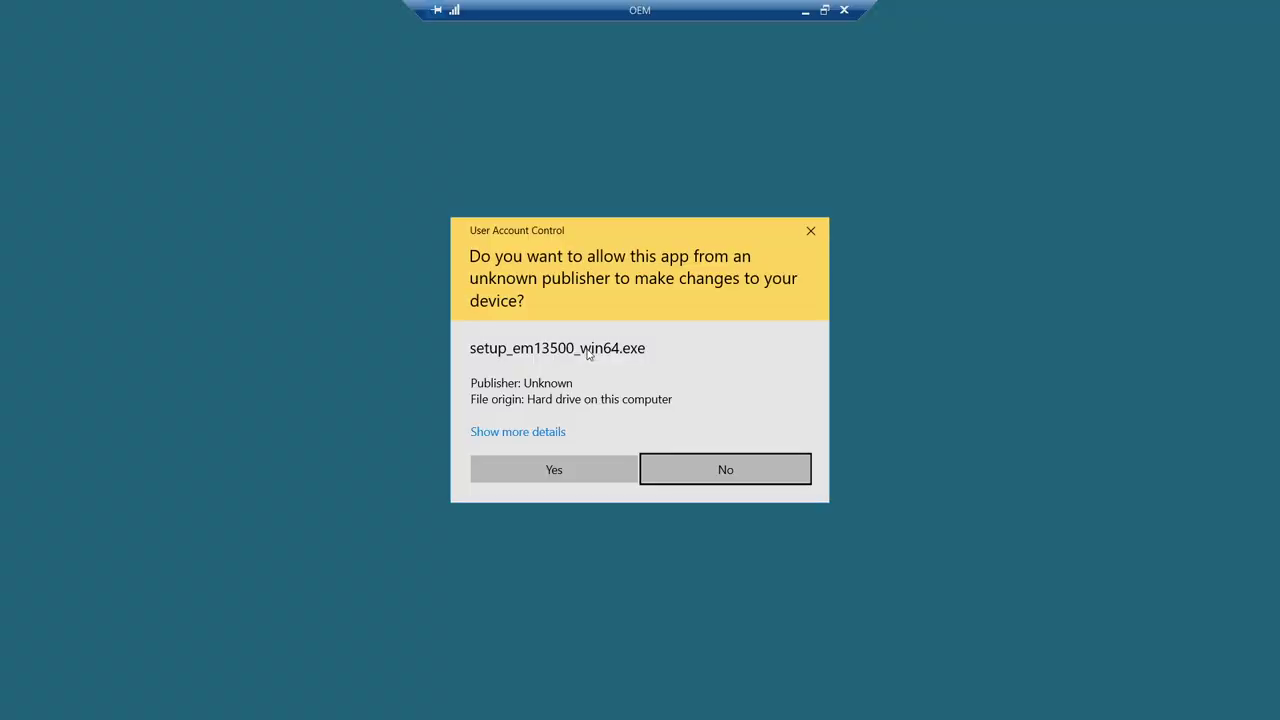
click(558, 470)
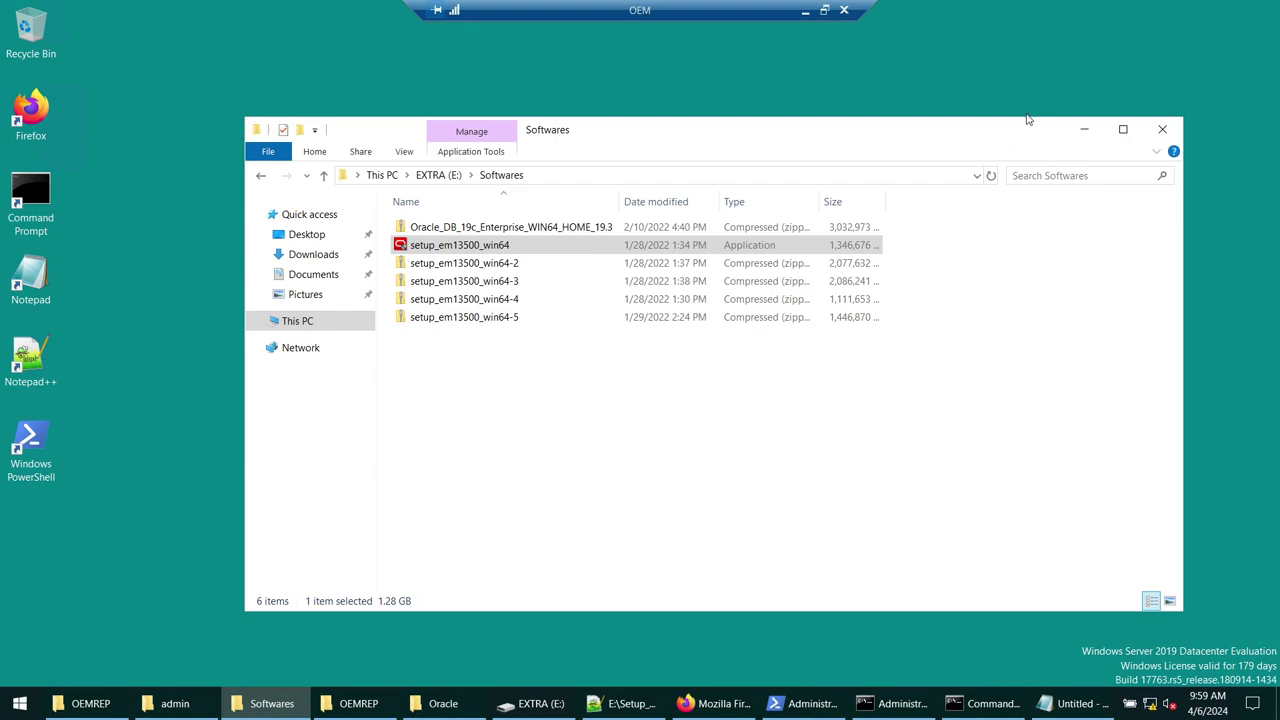
click(1082, 129)
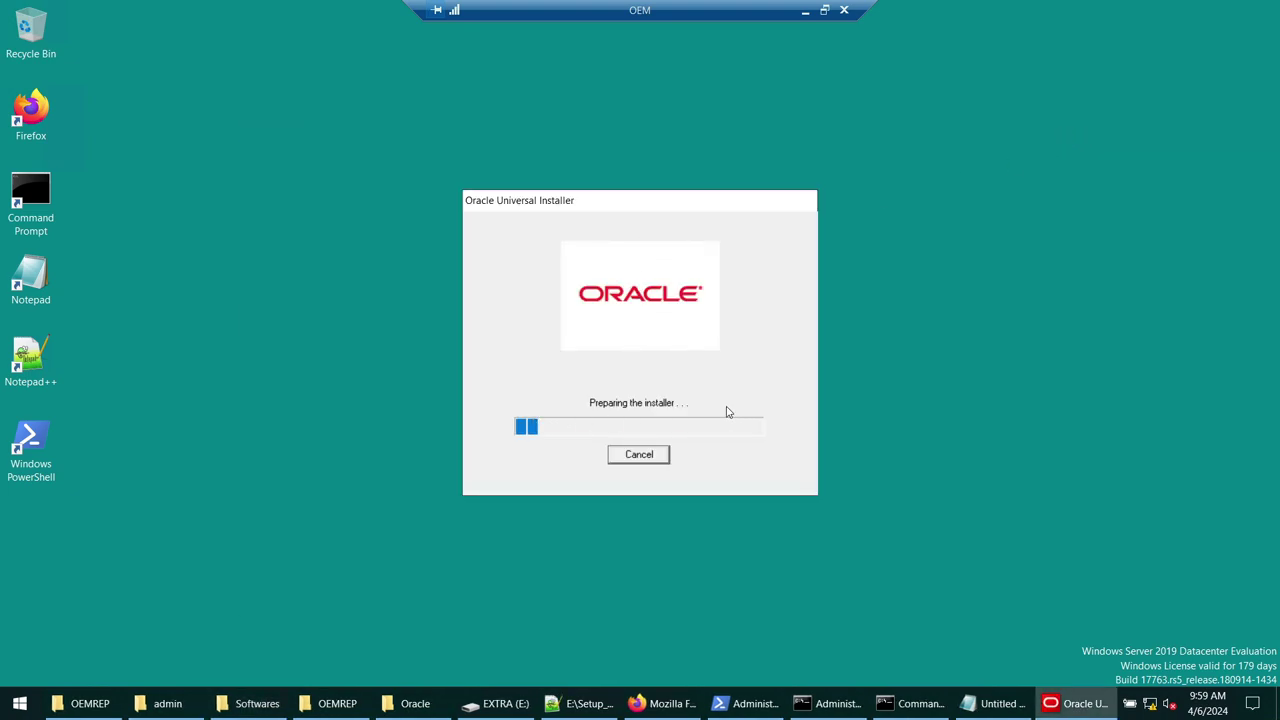
- Minimize the OEMREP, C:\Oracle and Softwares windows and hide the launcher console while the installer loads
click(113, 700)
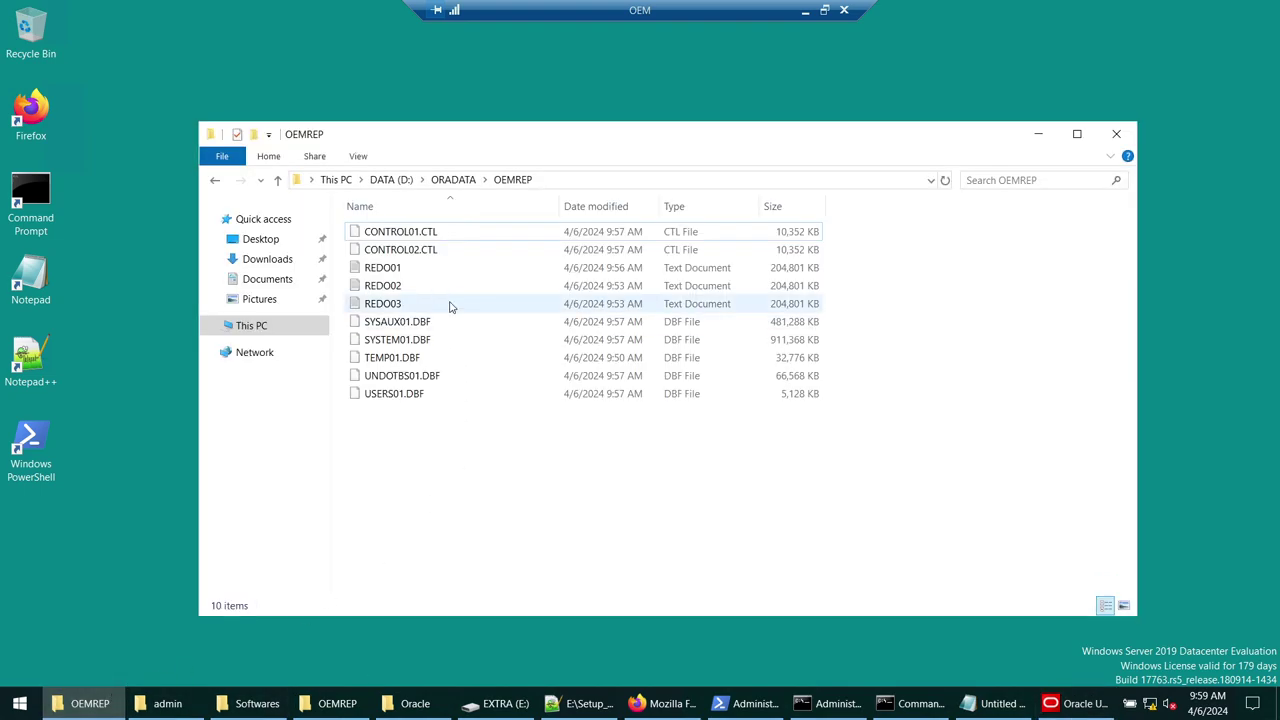
click(440, 703)
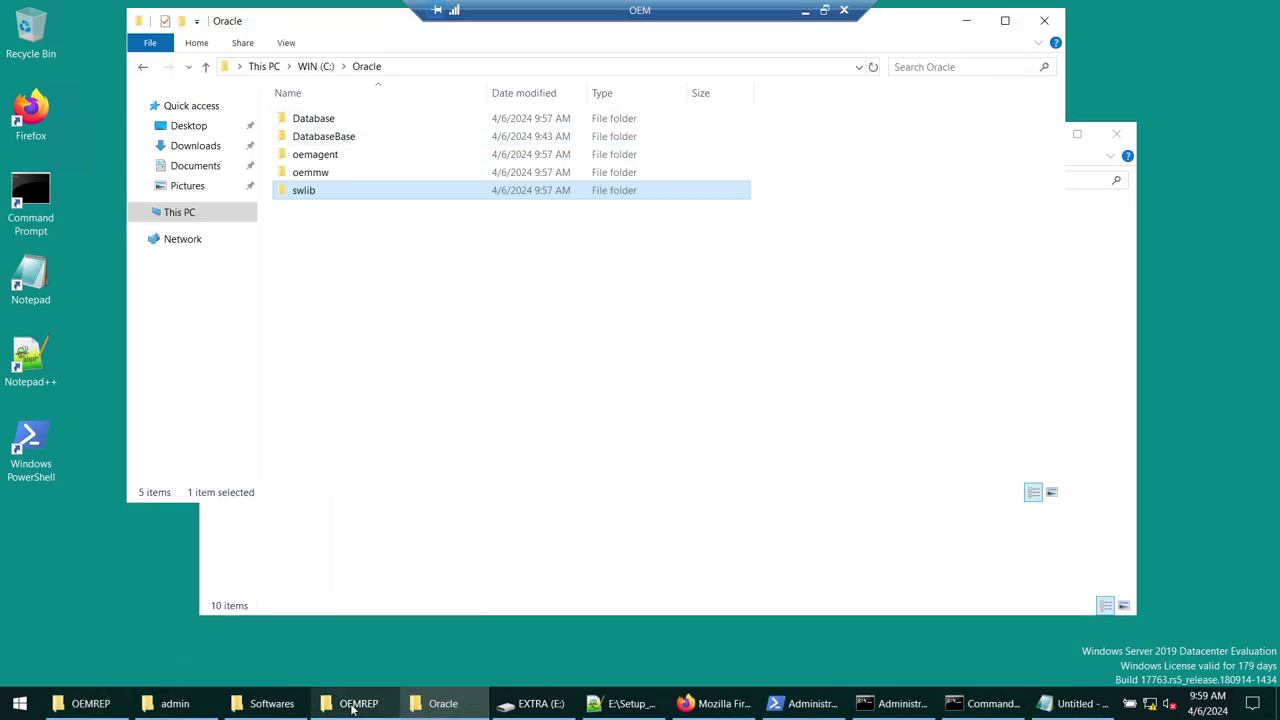
click(252, 705)
click(966, 23)
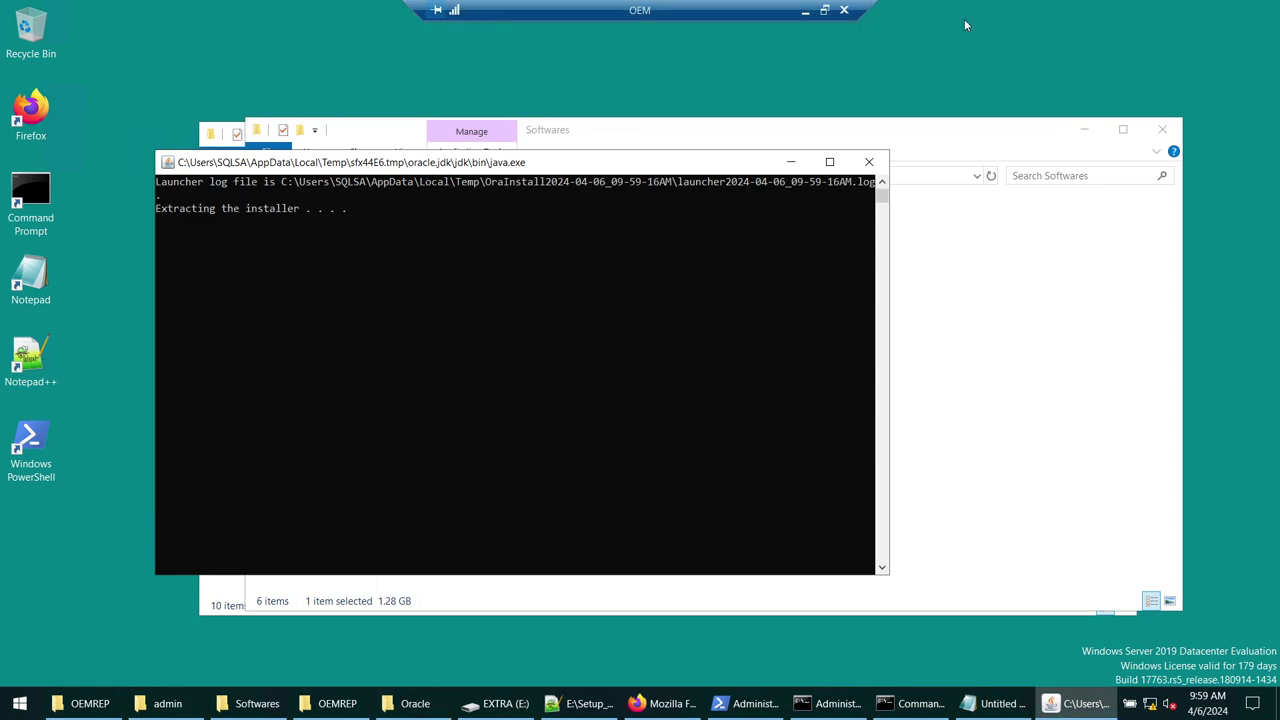
click(1084, 129)
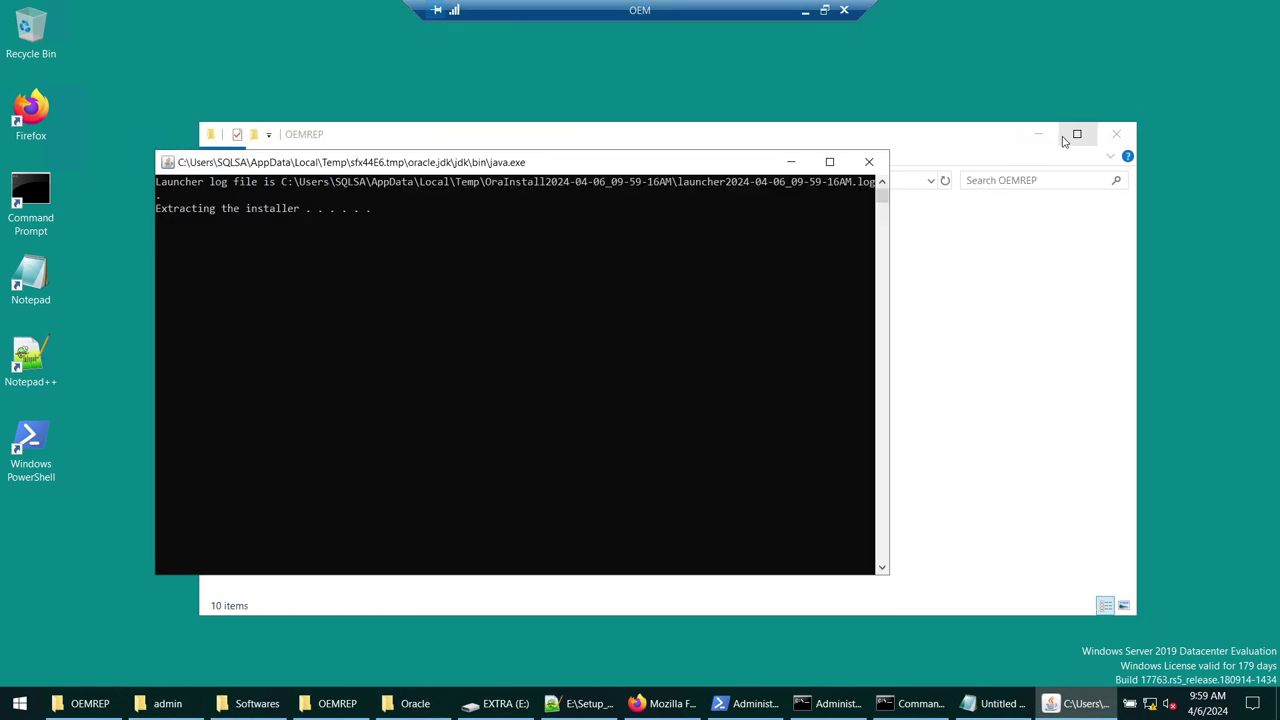
click(1042, 135)
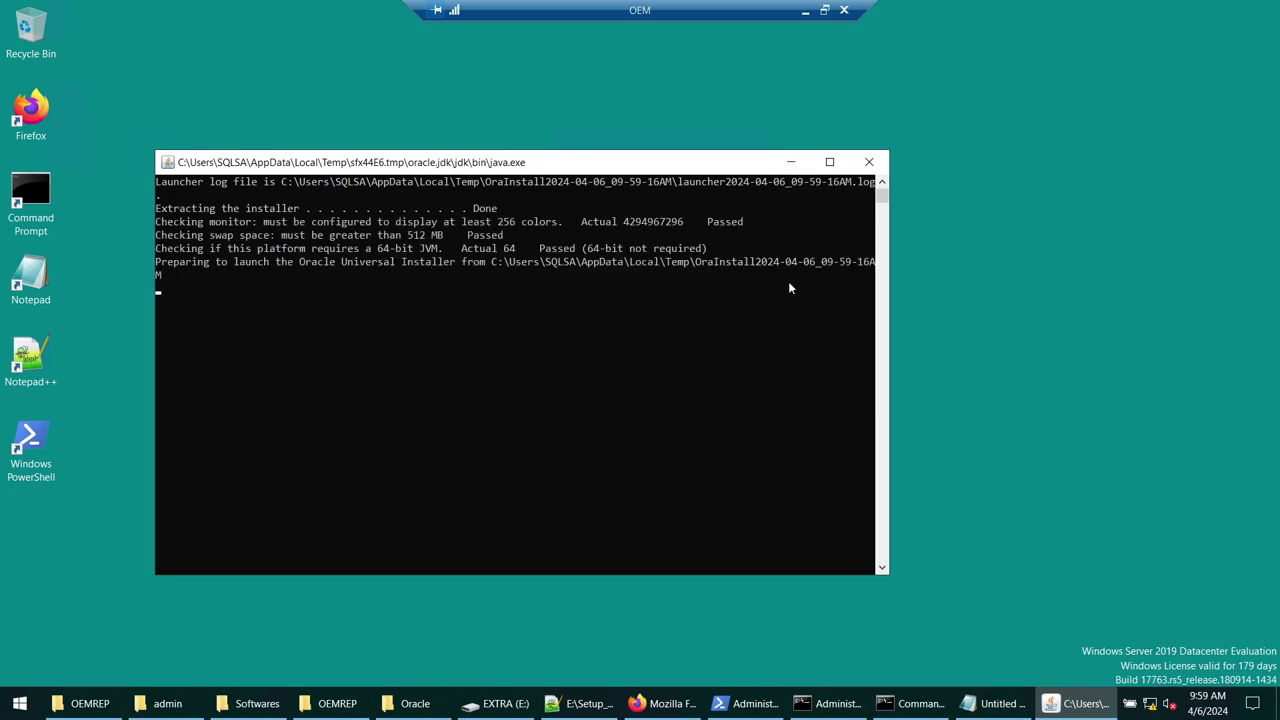
click(1077, 703)
click(1077, 703)
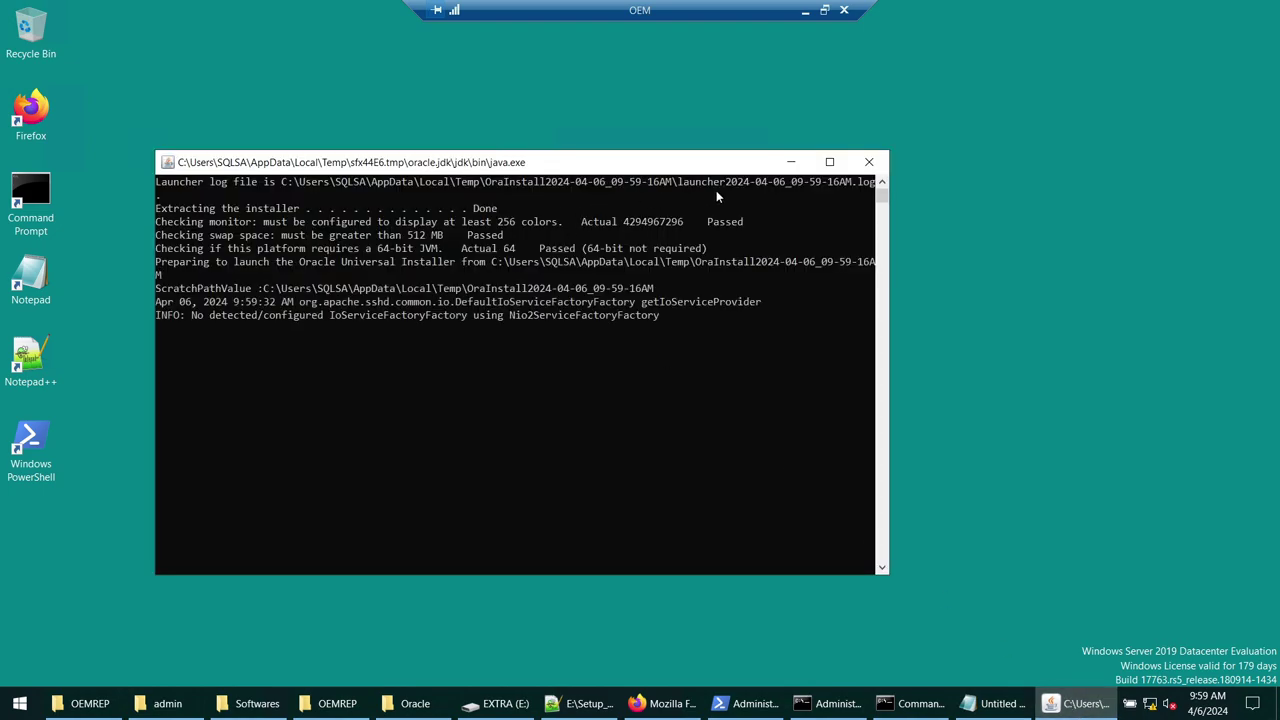
click(791, 163)
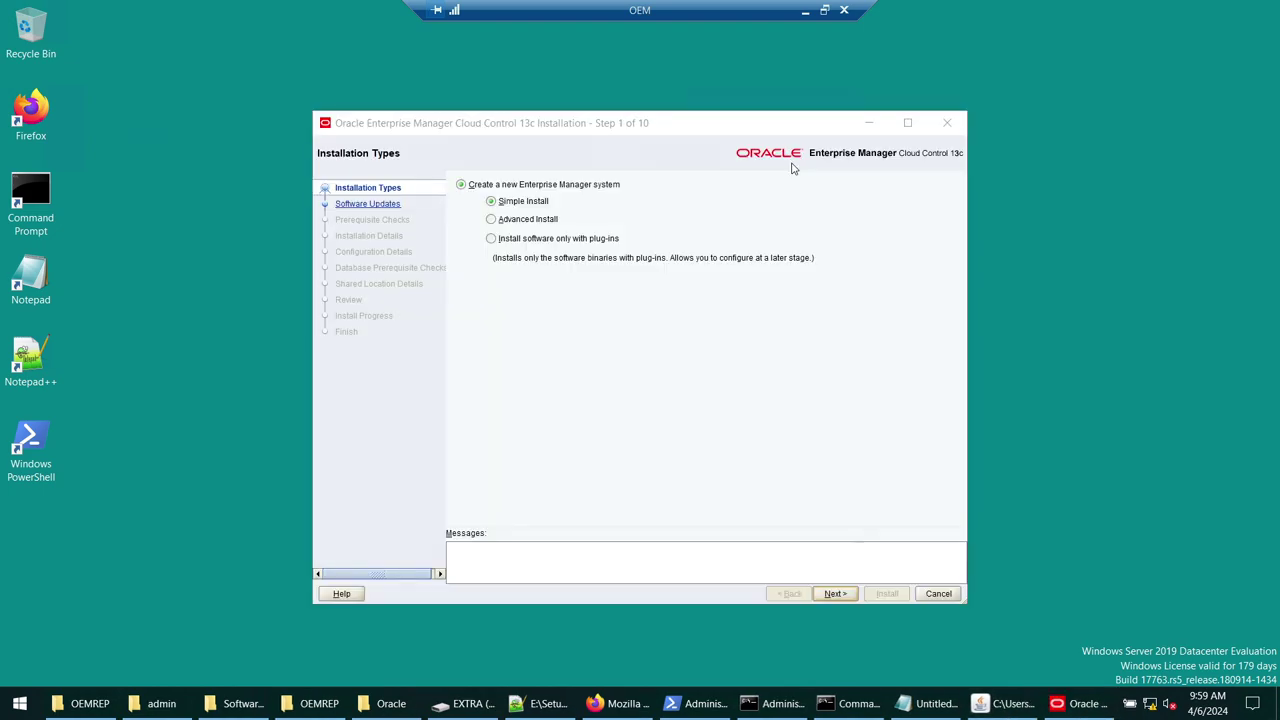
- Keep Simple Install, choose Skip for software updates, and continue past the passed prerequisite checks
drag(618, 123, 630, 121)
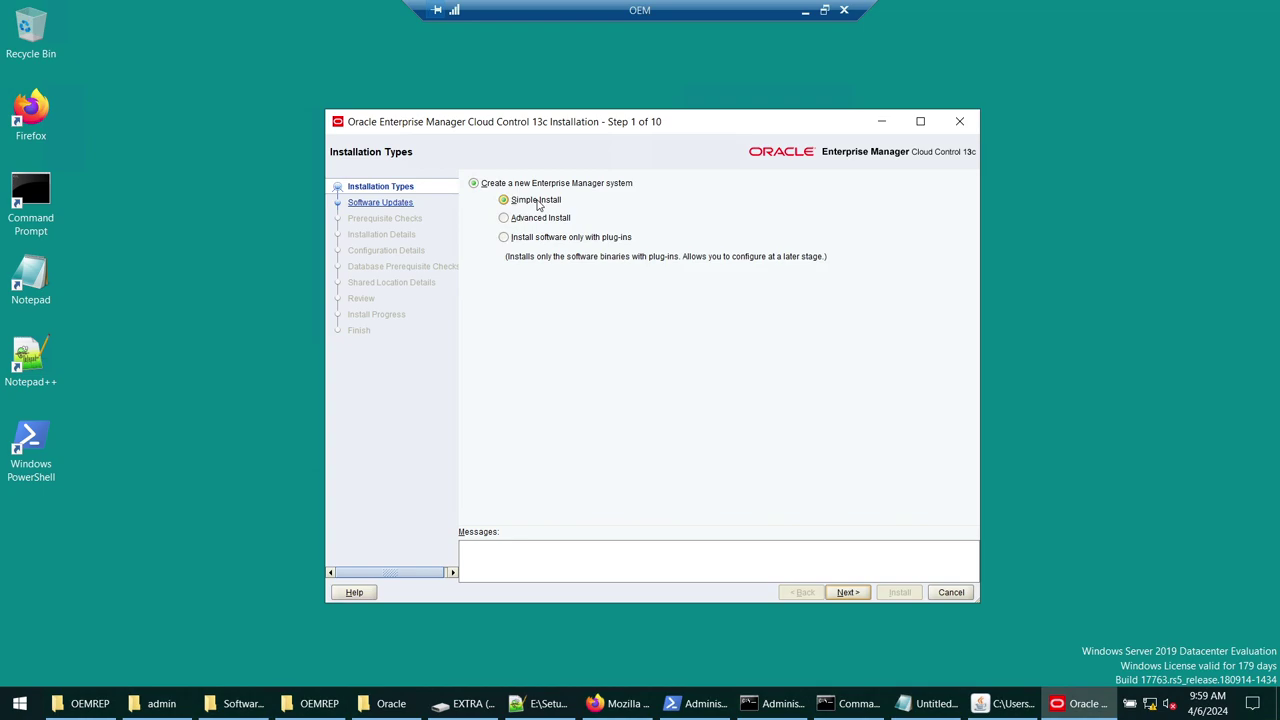
click(838, 593)
click(484, 183)
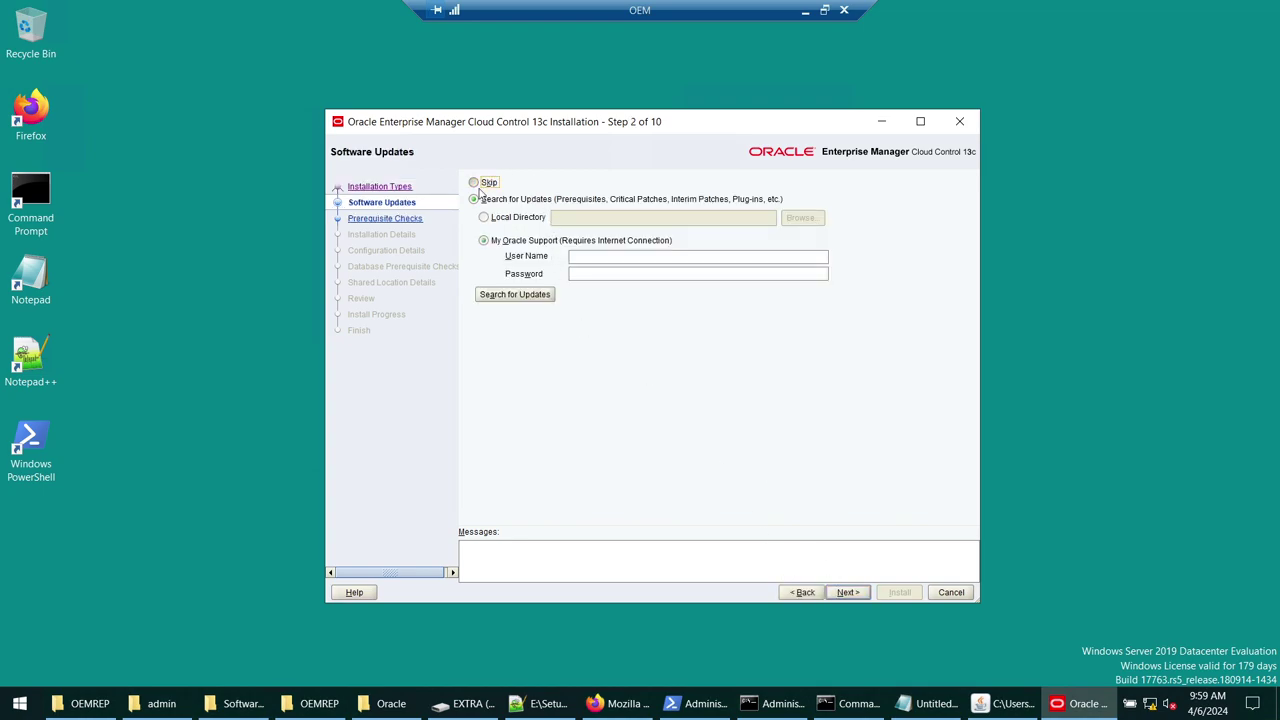
click(848, 593)
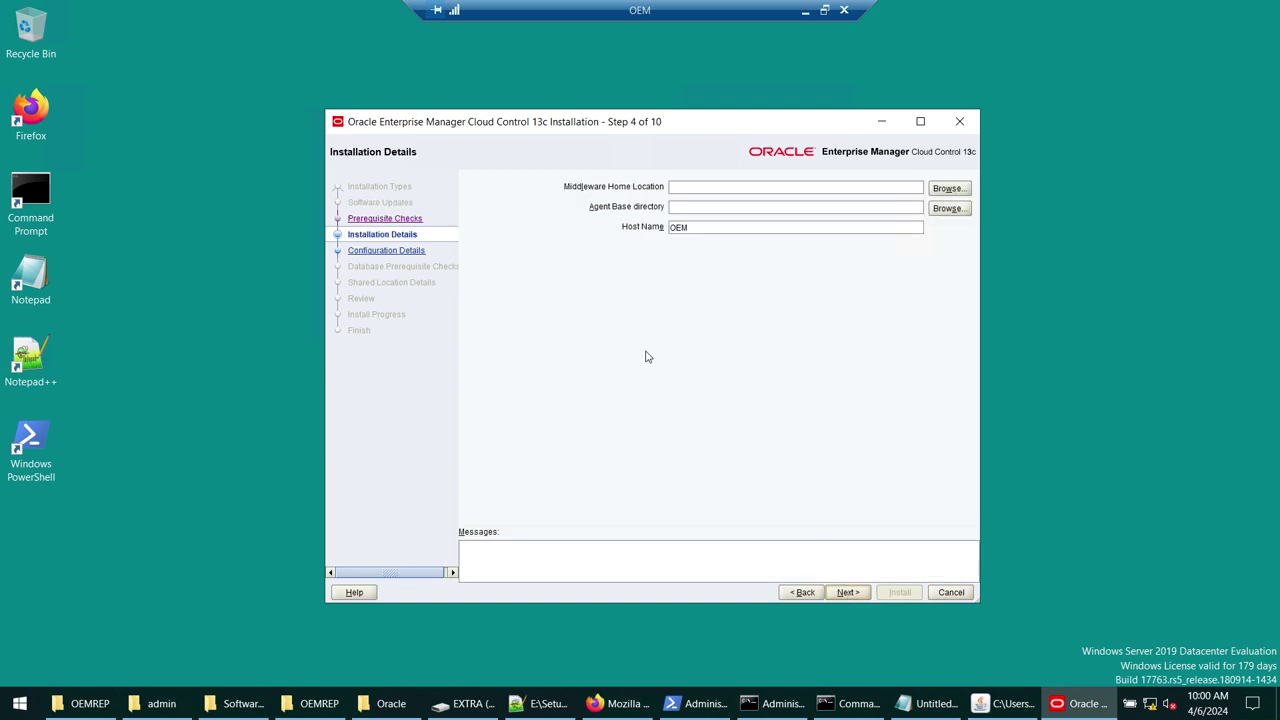
- Copy C:\Oracle\oemmw from the setup script into the Middleware Home Location field
drag(667, 121, 649, 121)
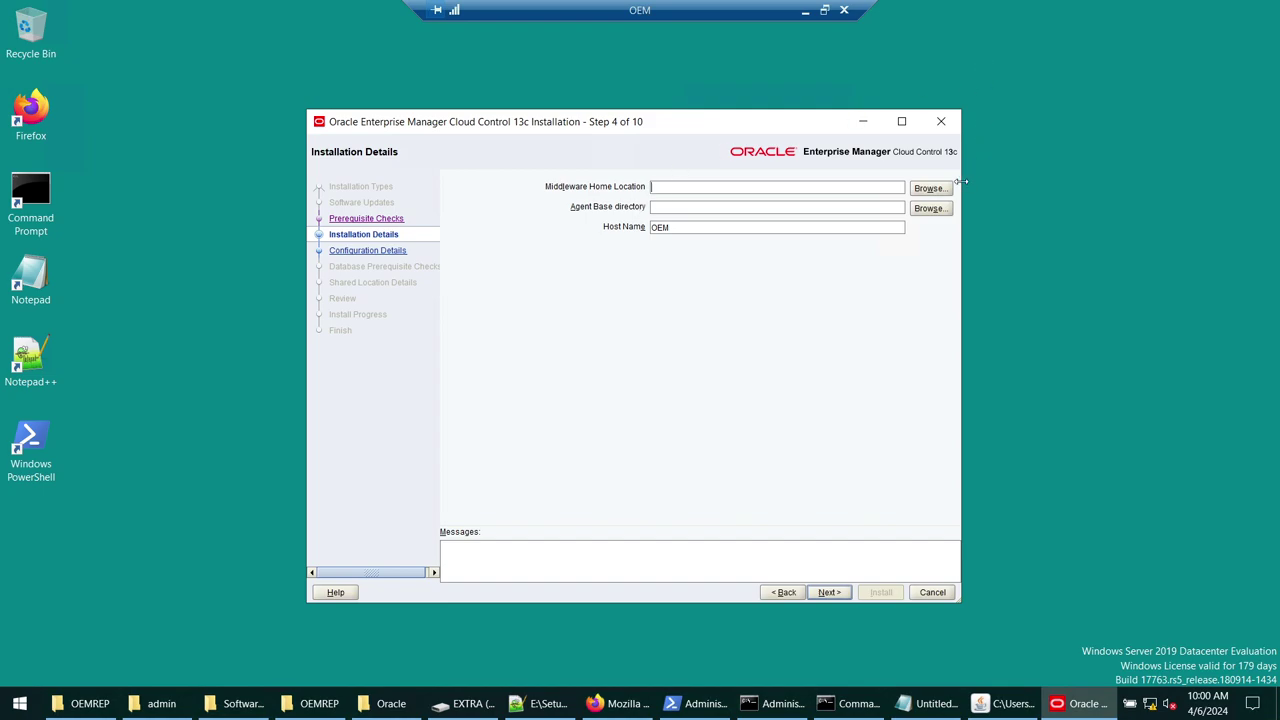
click(930, 188)
click(845, 232)
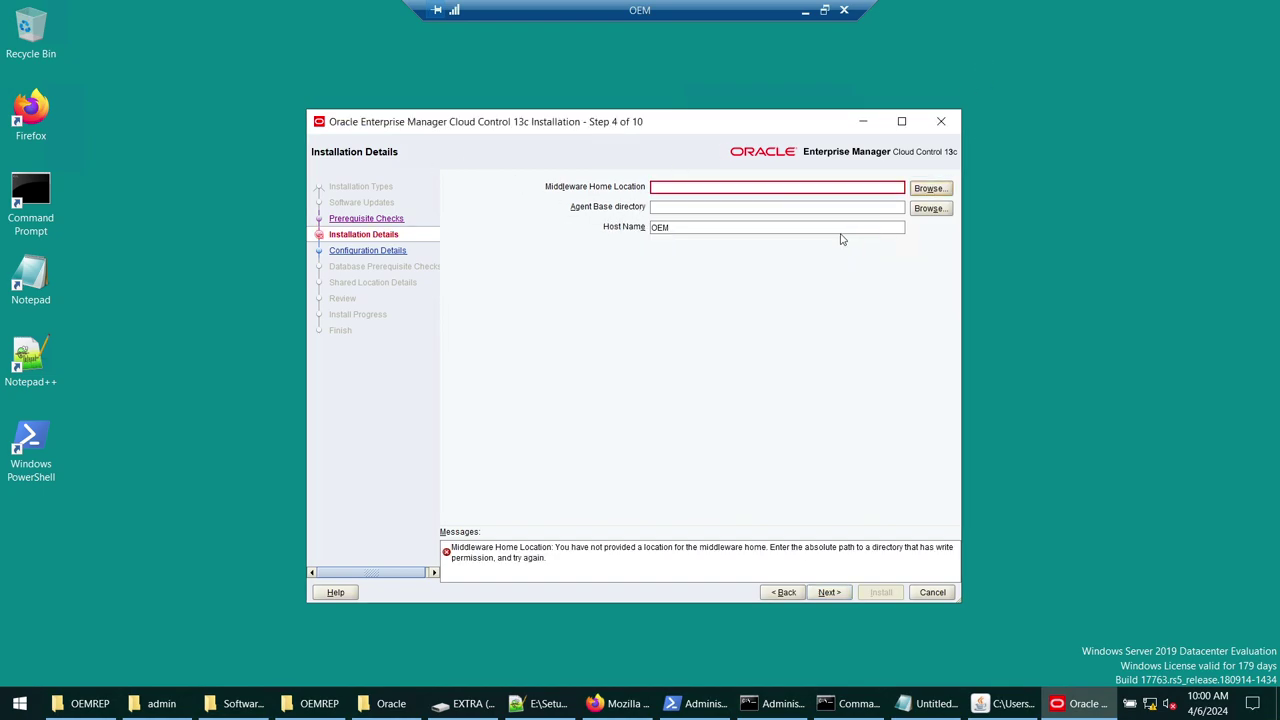
click(540, 704)
click(130, 205)
drag(124, 206, 344, 206)
key(ctrl+c)
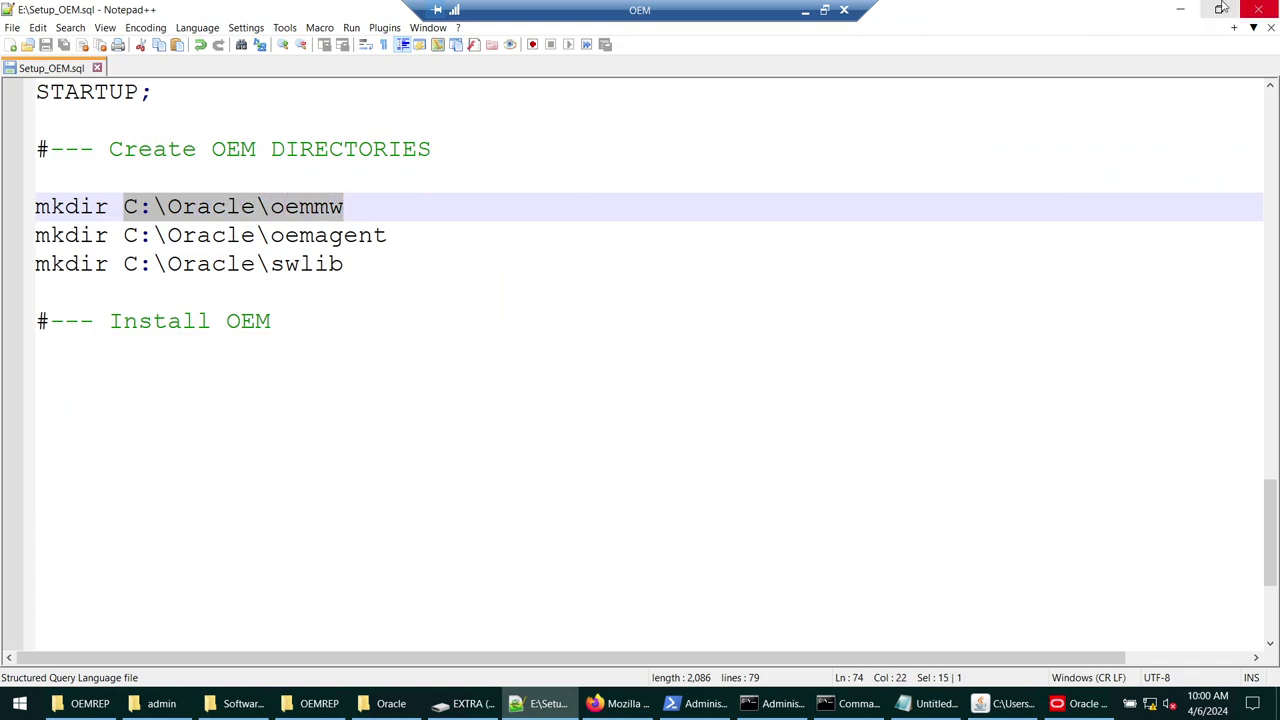
click(1180, 9)
click(686, 189)
key(ctrl+v)
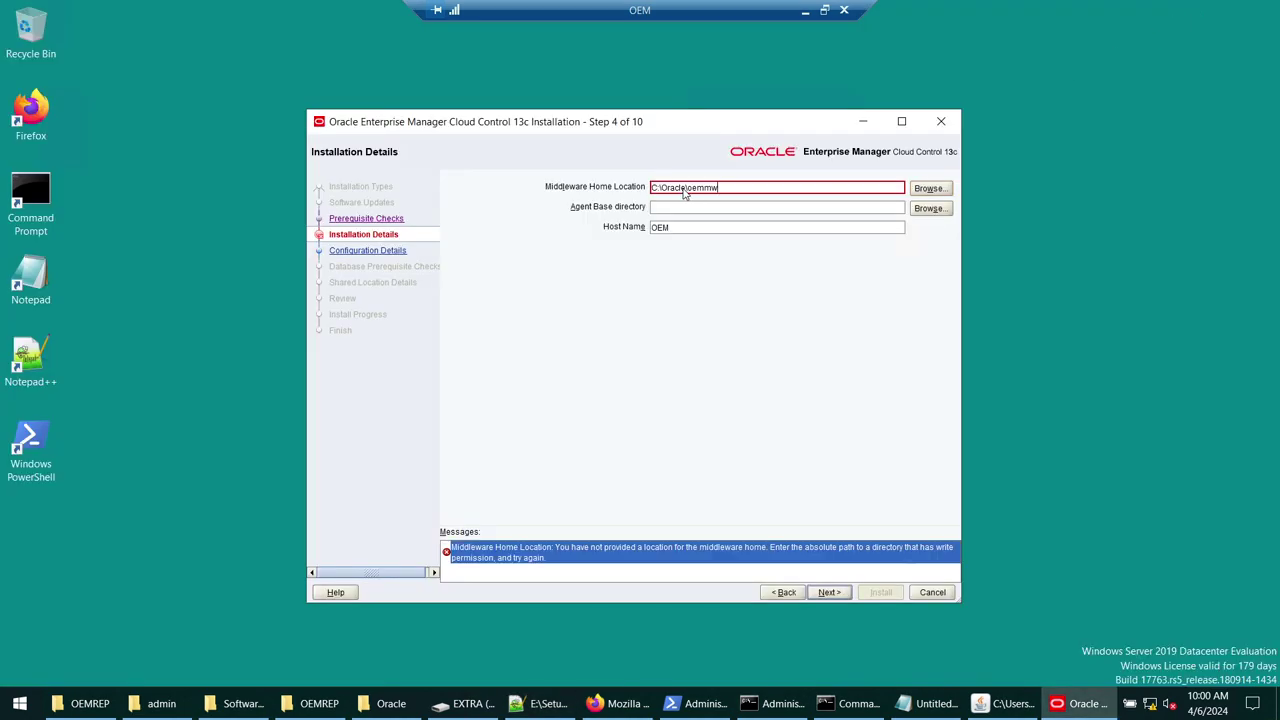
- Paste C:\Oracle\oemagent into Agent Base directory, keep host OEM, and dismiss the host name warning
click(548, 704)
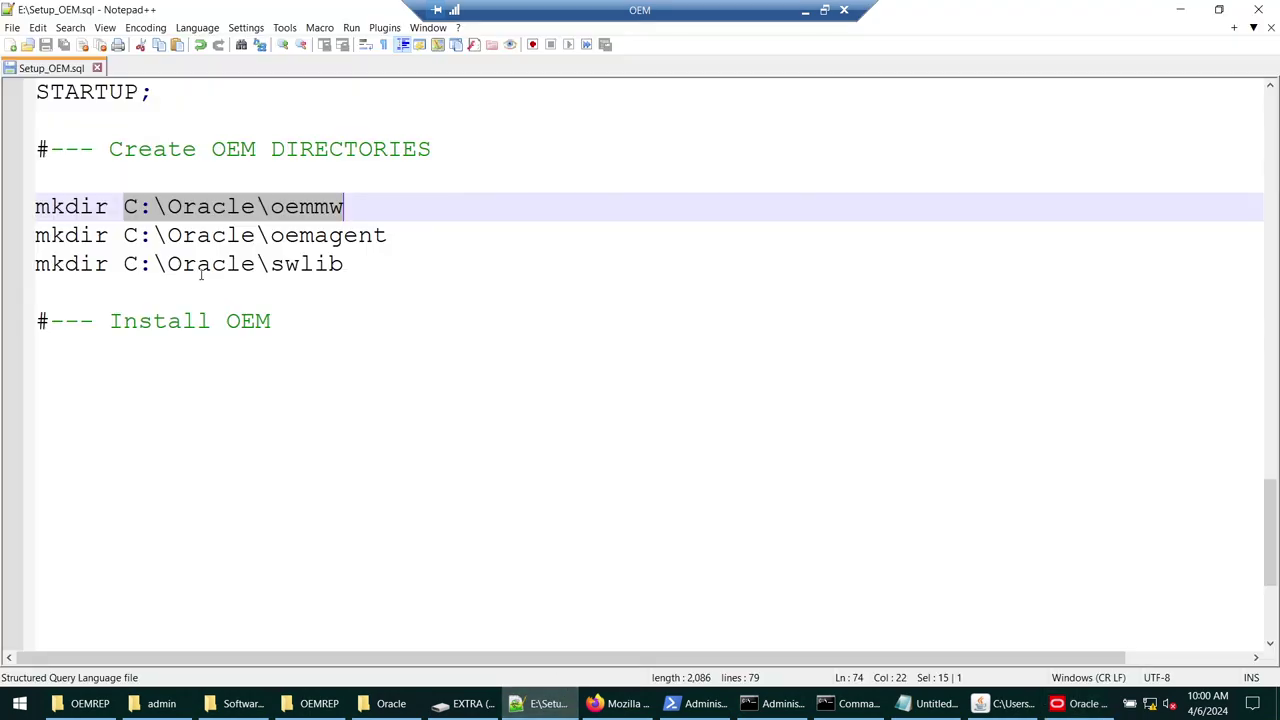
drag(124, 235, 387, 235)
key(ctrl+c)
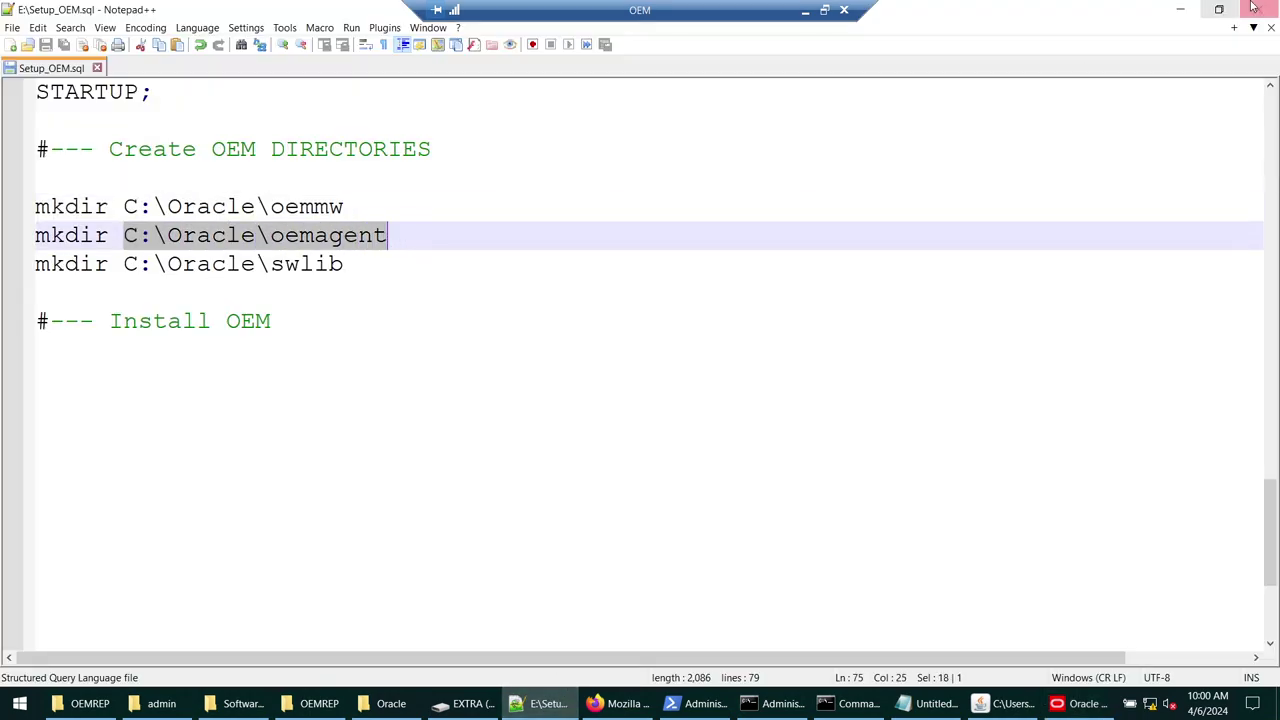
click(1180, 9)
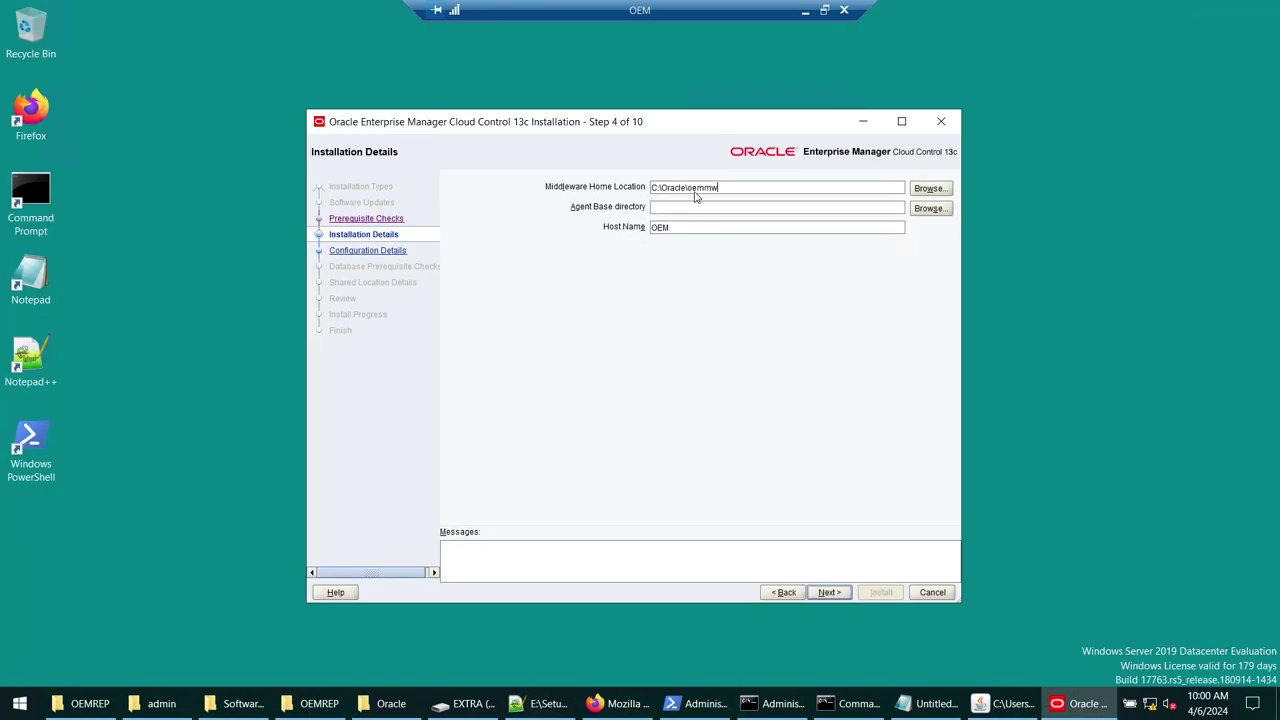
click(815, 206)
key(ctrl+v)
double_click(653, 229)
click(832, 592)
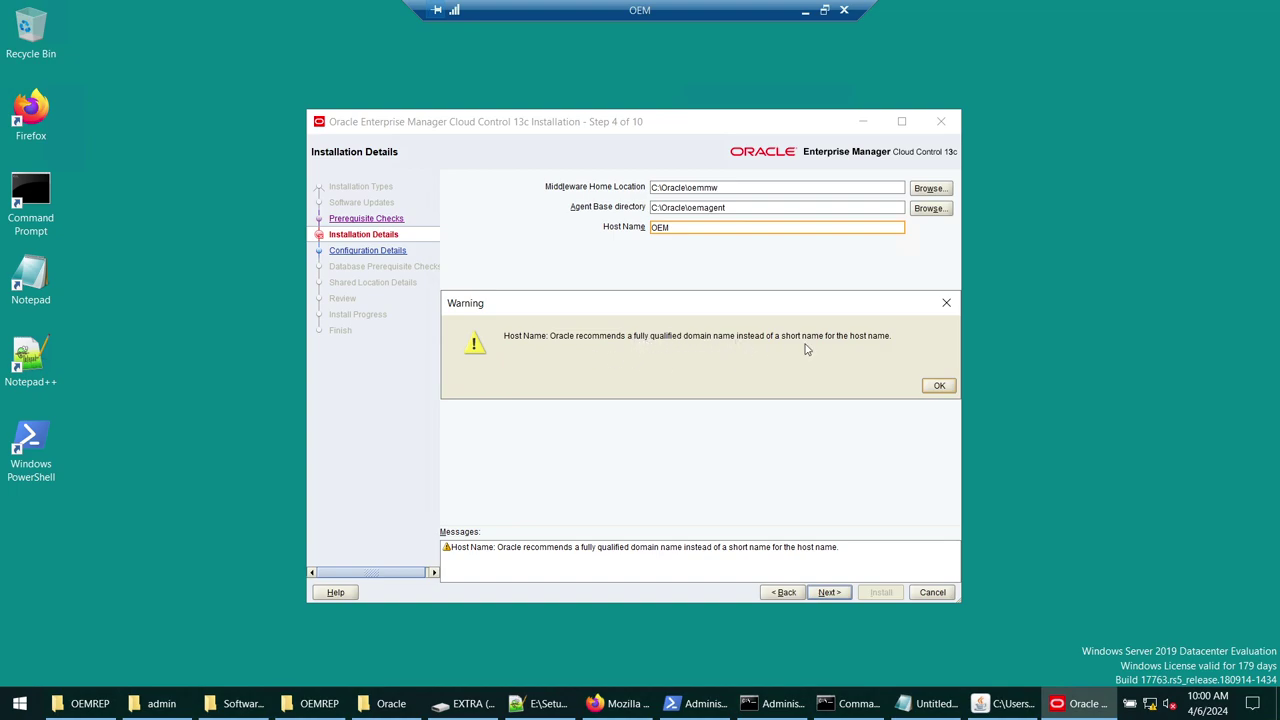
click(939, 386)
- Run cls and hostname in the administrator Command Prompt to confirm the host name is OEM
click(848, 703)
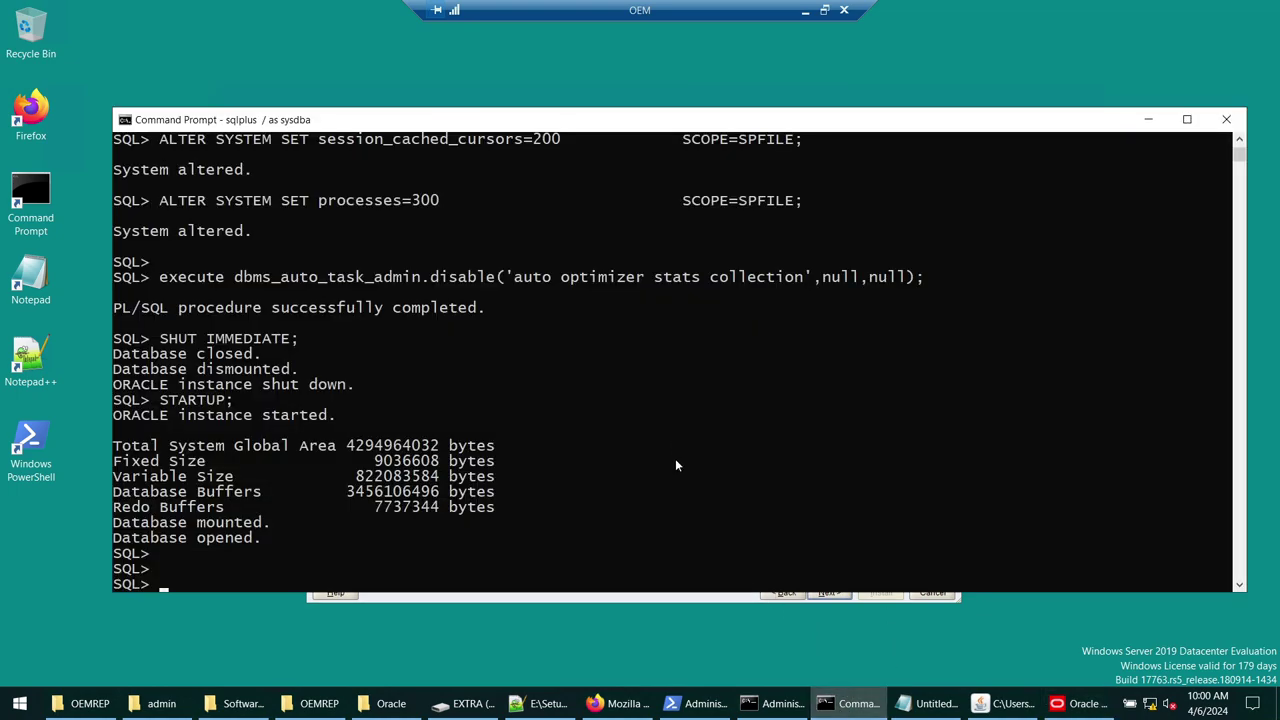
click(775, 703)
text(csl)
key(BackSpace)
key(BackSpace)
text(ls)
key(Return)
text(hostname)
key(Return)
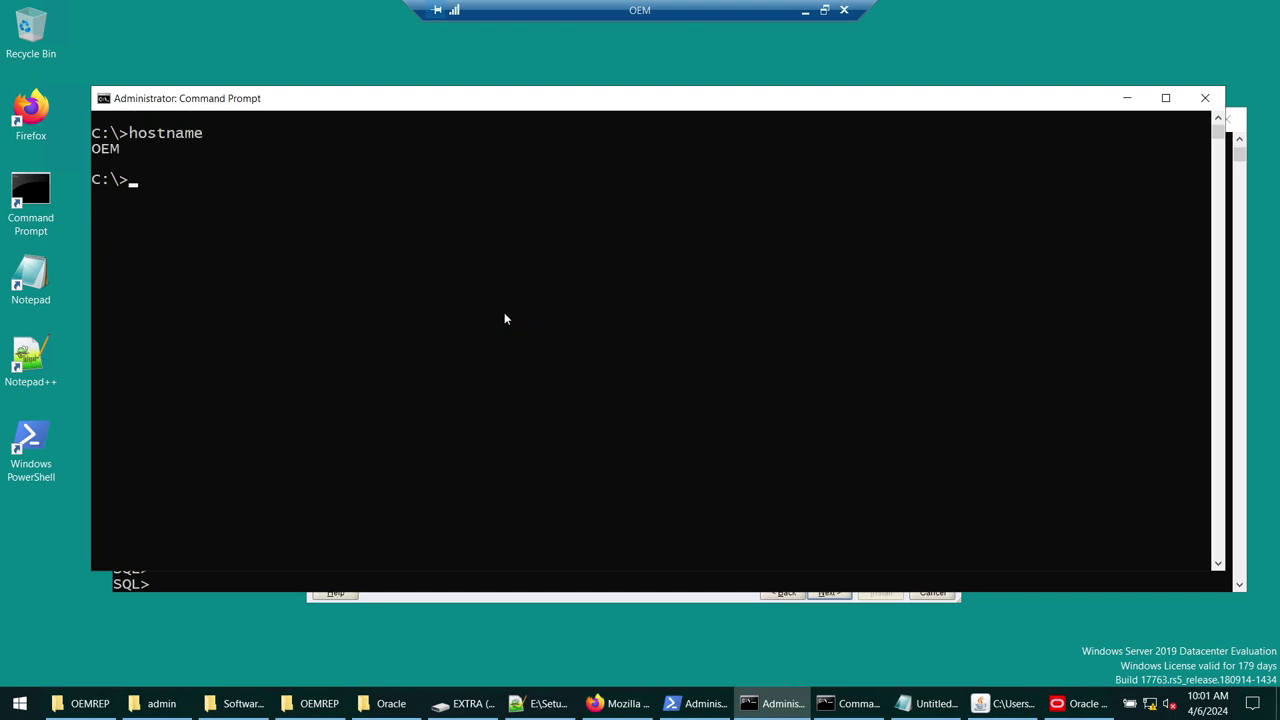
click(1110, 106)
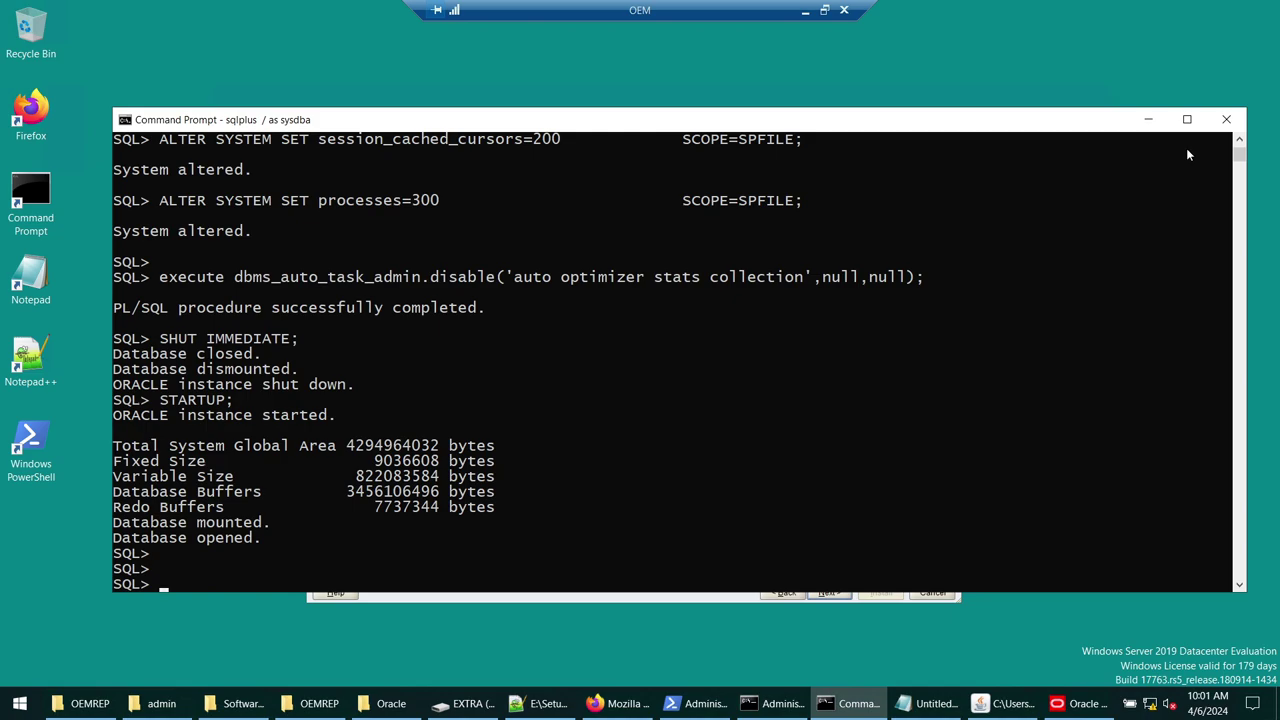
click(1140, 120)
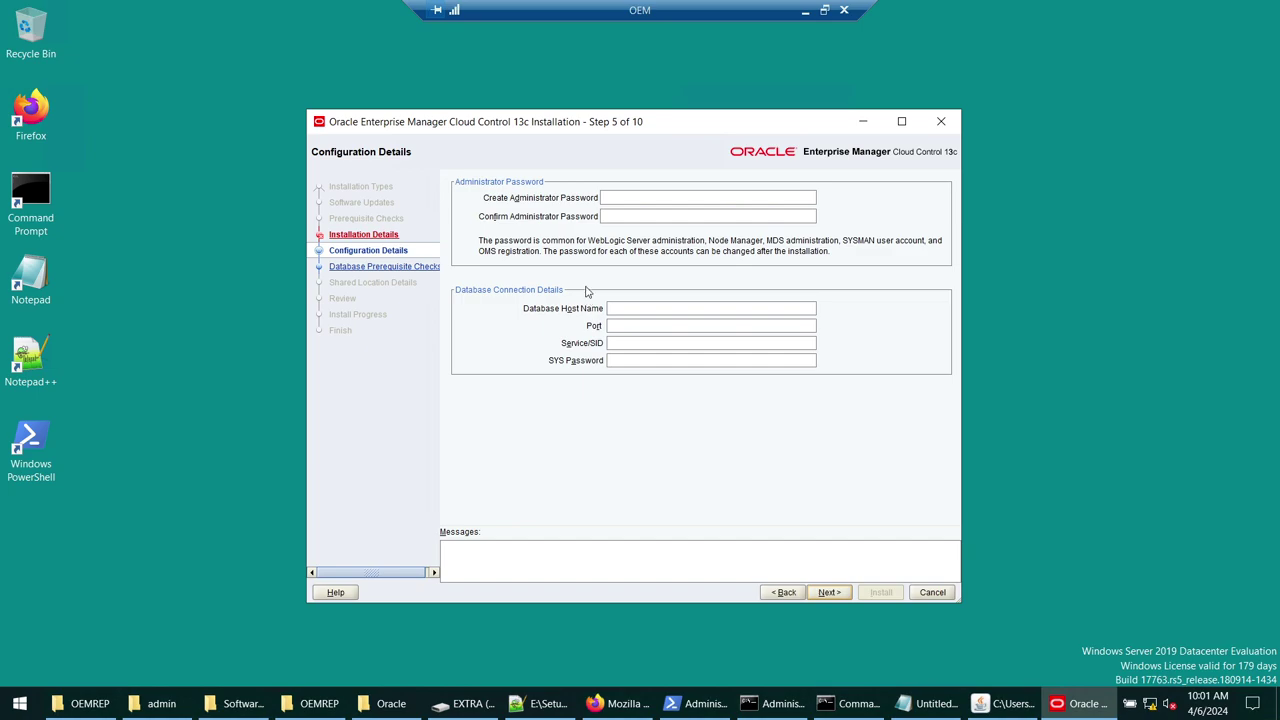
- Add the new administrator password as a line in the password notes and select it
click(631, 201)
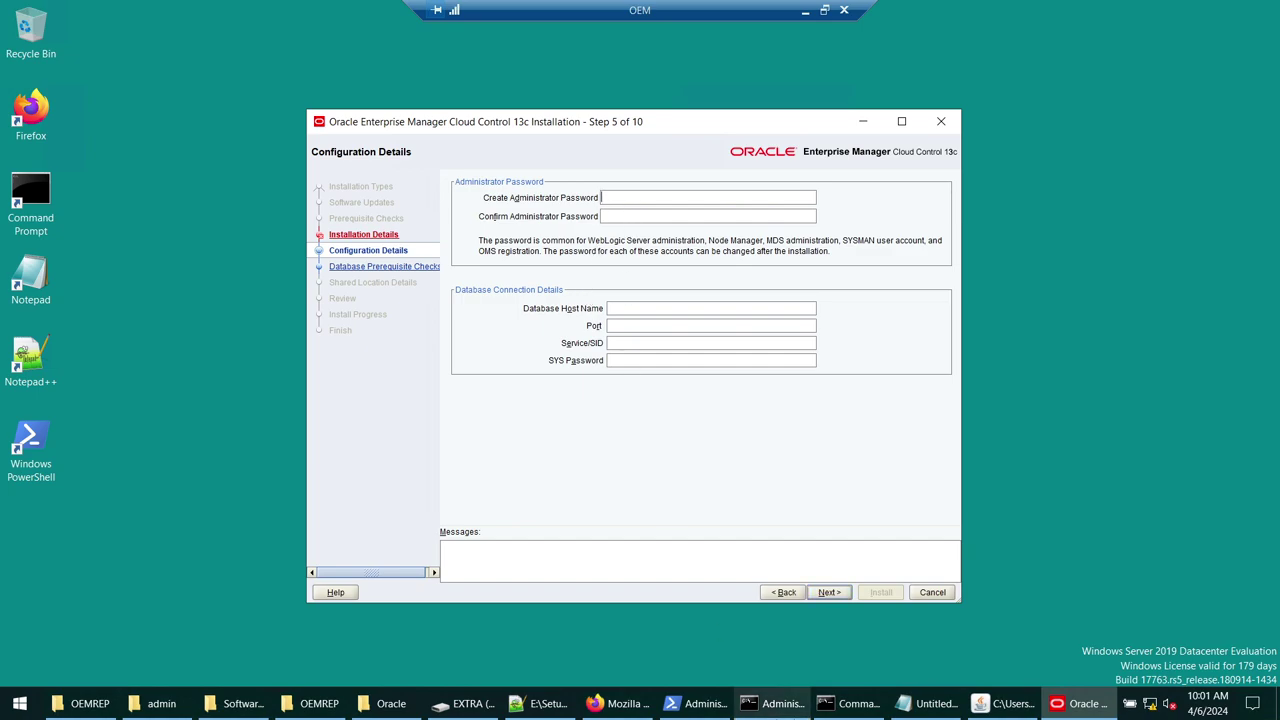
click(925, 704)
drag(296, 49, 731, 355)
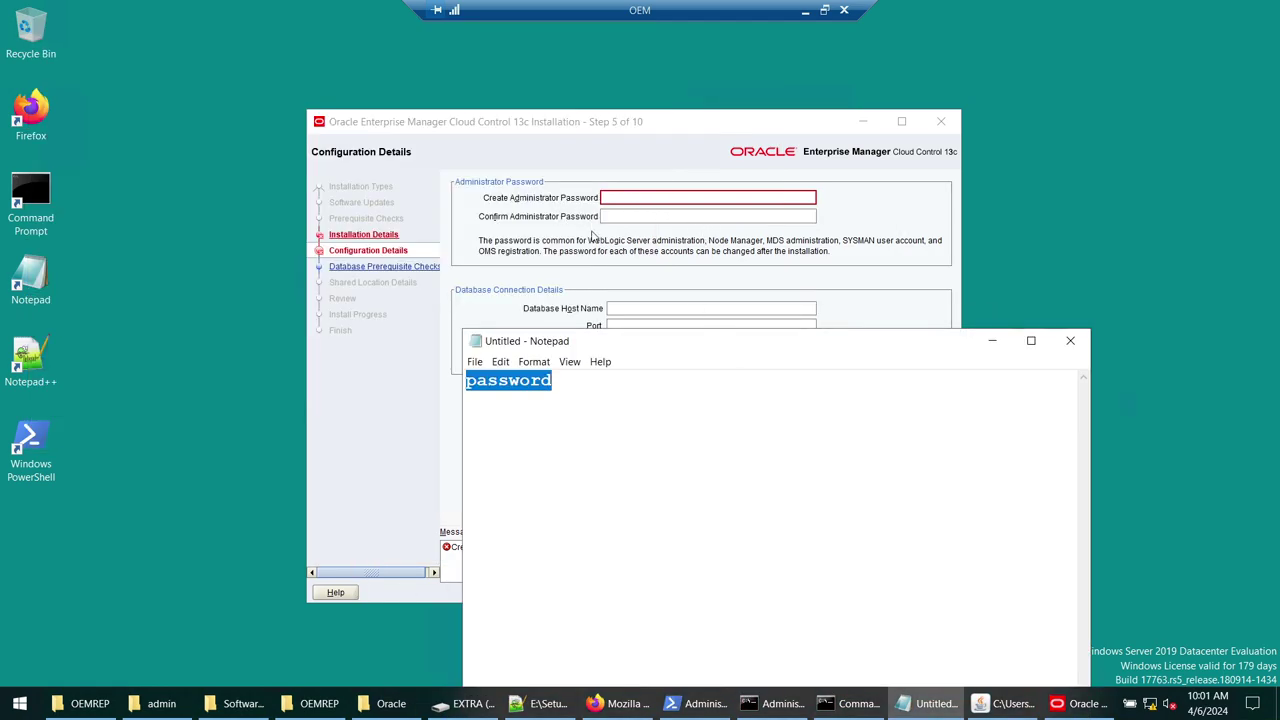
click(584, 410)
key(Return)
key(Return)
text(Pass1234#)
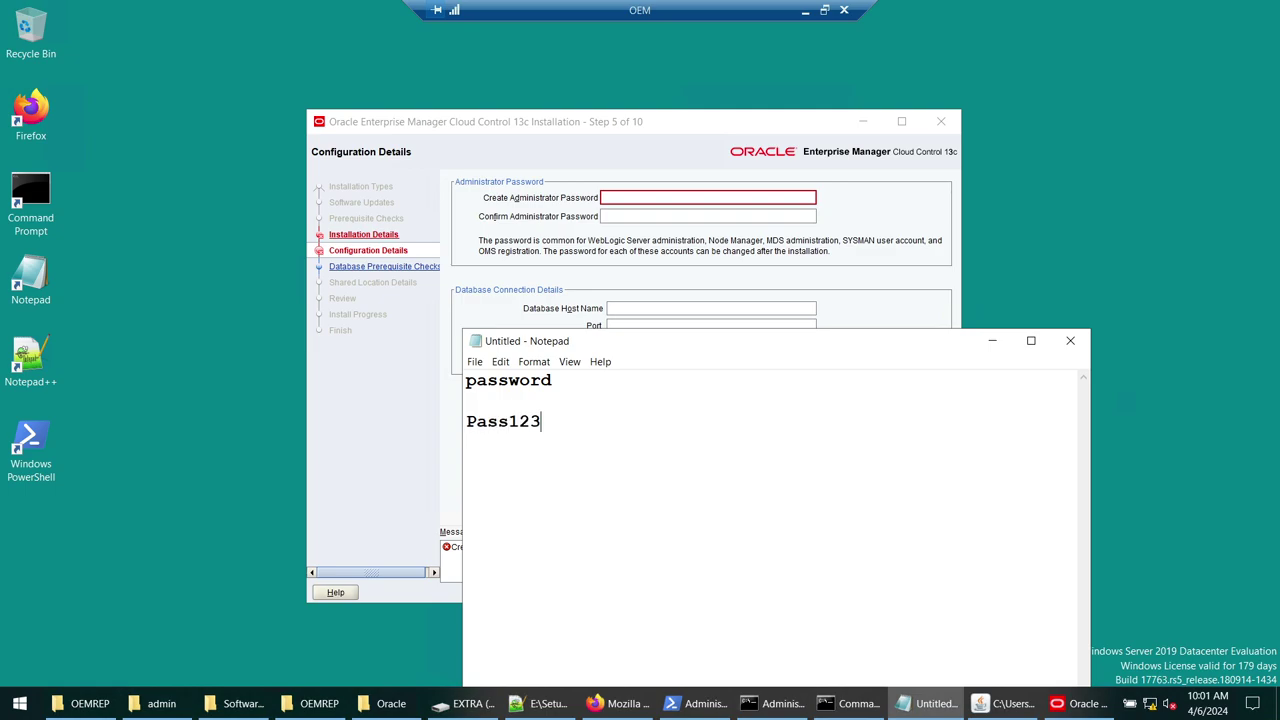
key(shift+Home)
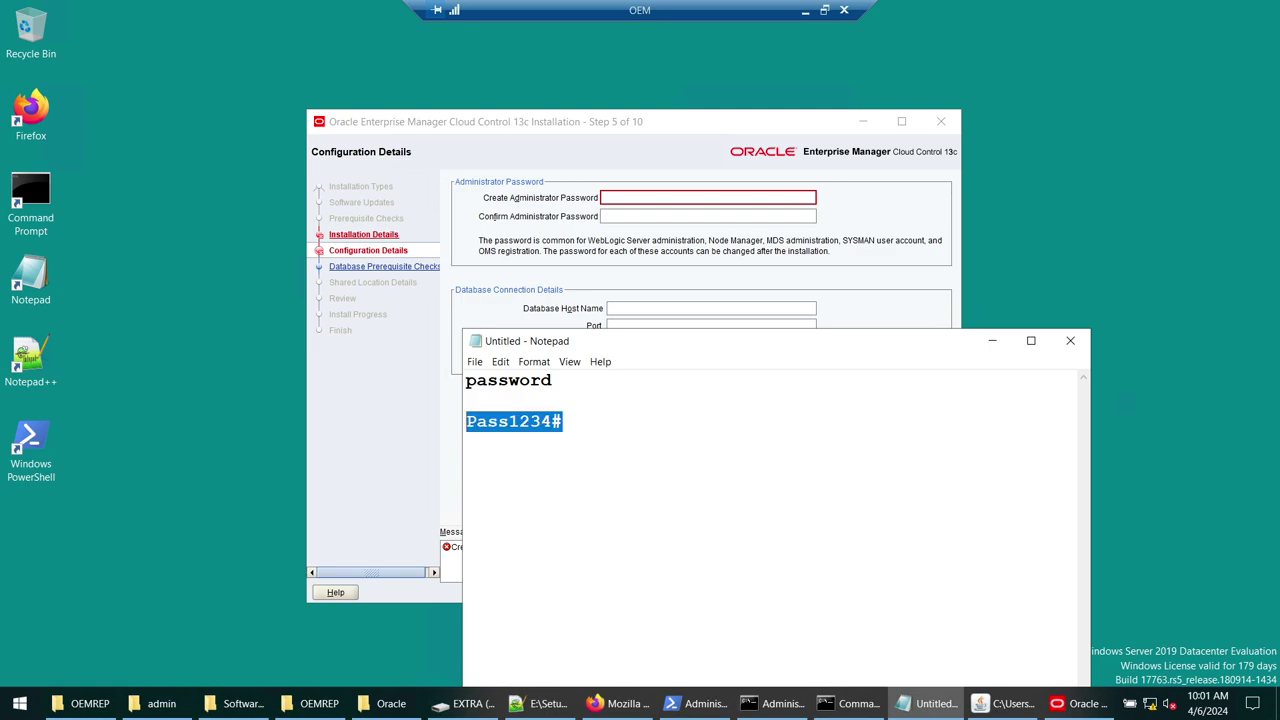
drag(581, 427, 455, 419)
- Paste the password into both the Create and Confirm Administrator Password fields
click(646, 204)
key(ctrl+v)
click(648, 219)
key(ctrl+v)
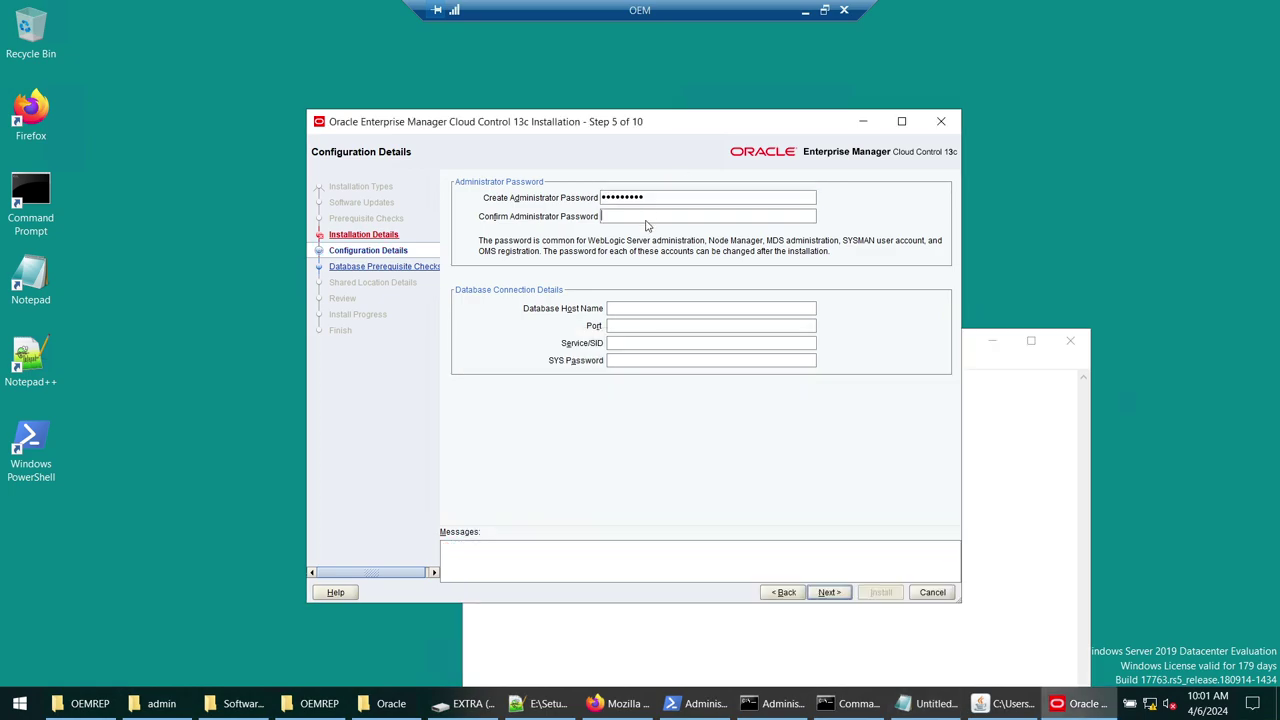
- Label the note lines 'Database SYS/SYSTEM passoord' and '- OEM sysman password'
click(663, 654)
click(569, 361)
click(863, 371)
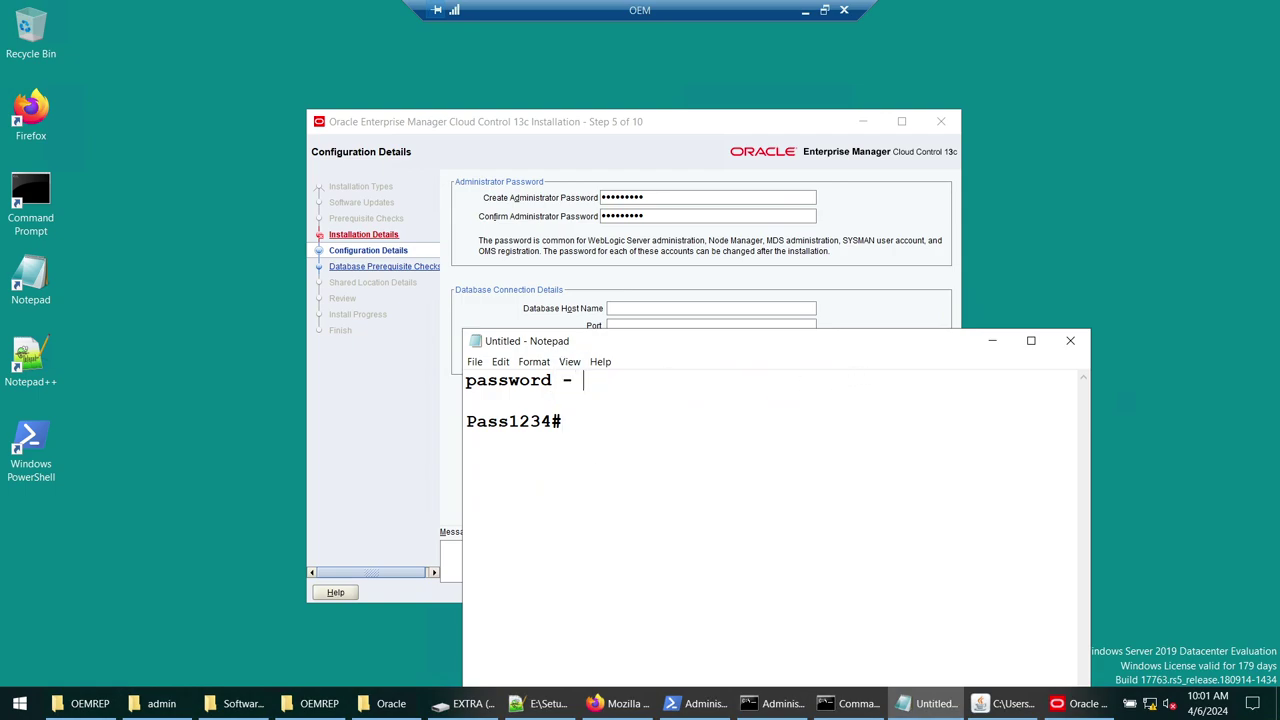
text(Database SYS/)
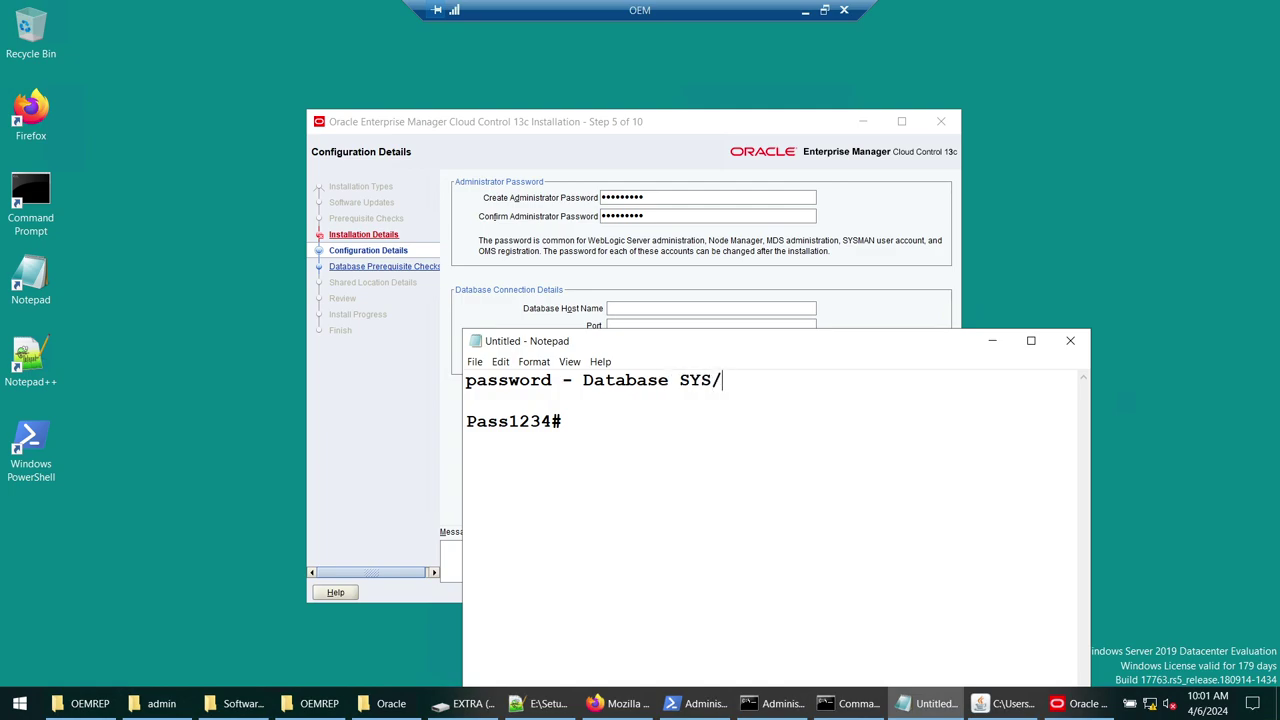
text(SYSTEM pa)
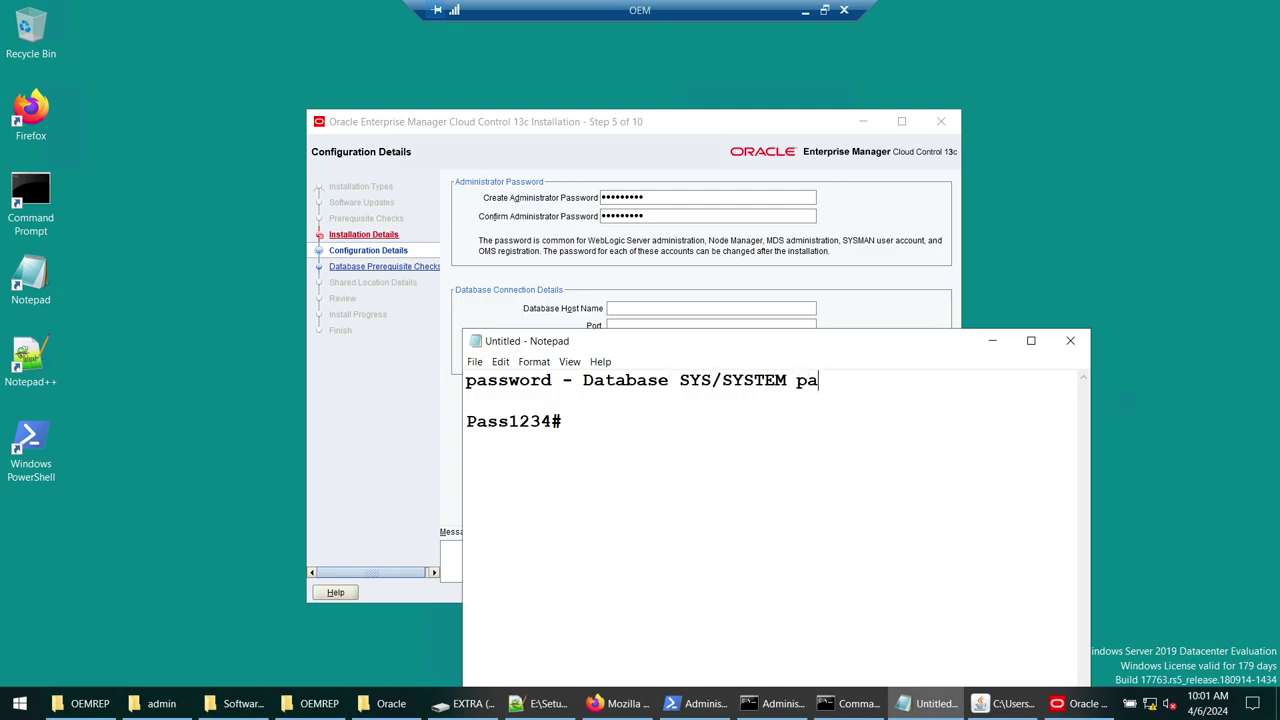
text(ssoord)
key(Down)
key(Down)
text(- OEM sysman )
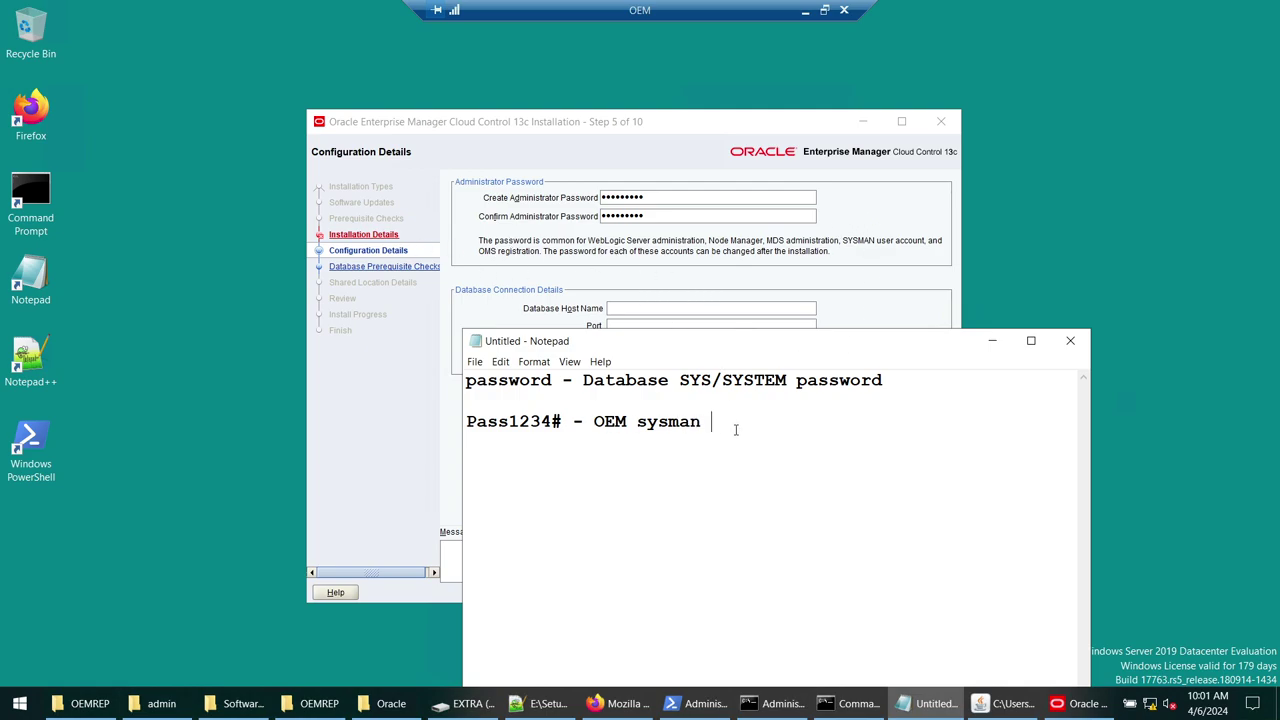
text(password)
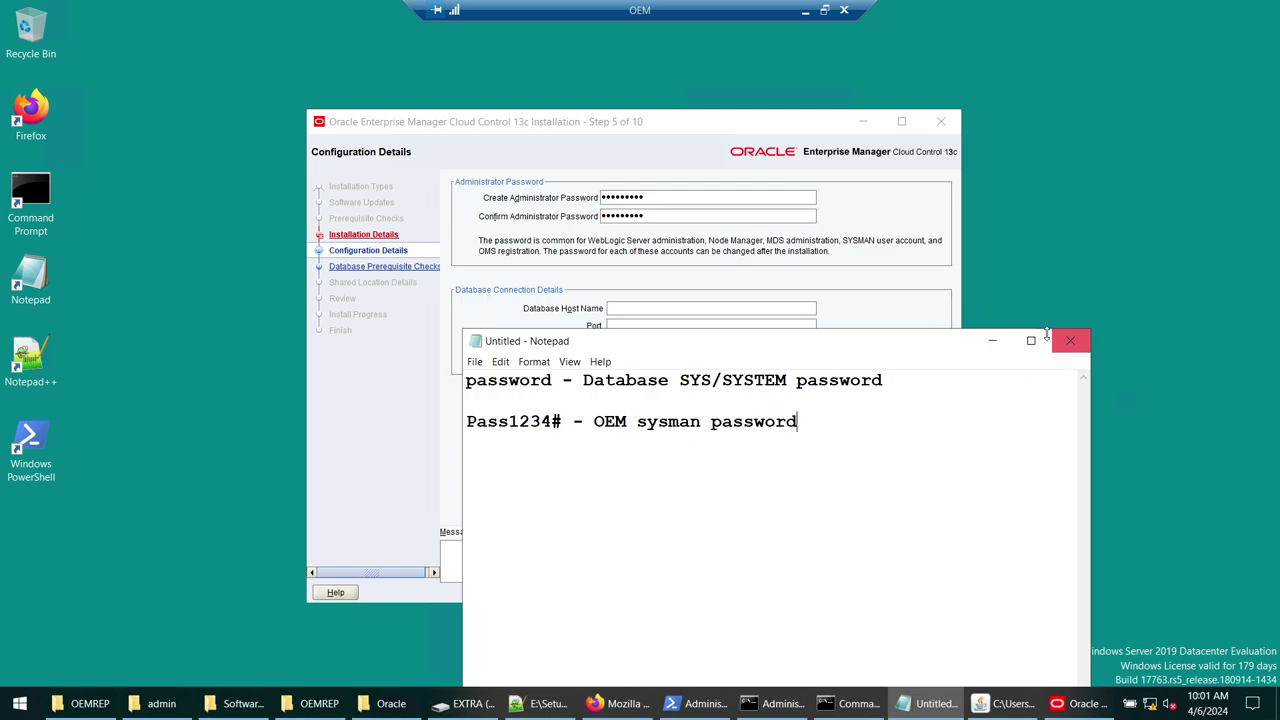
click(992, 340)
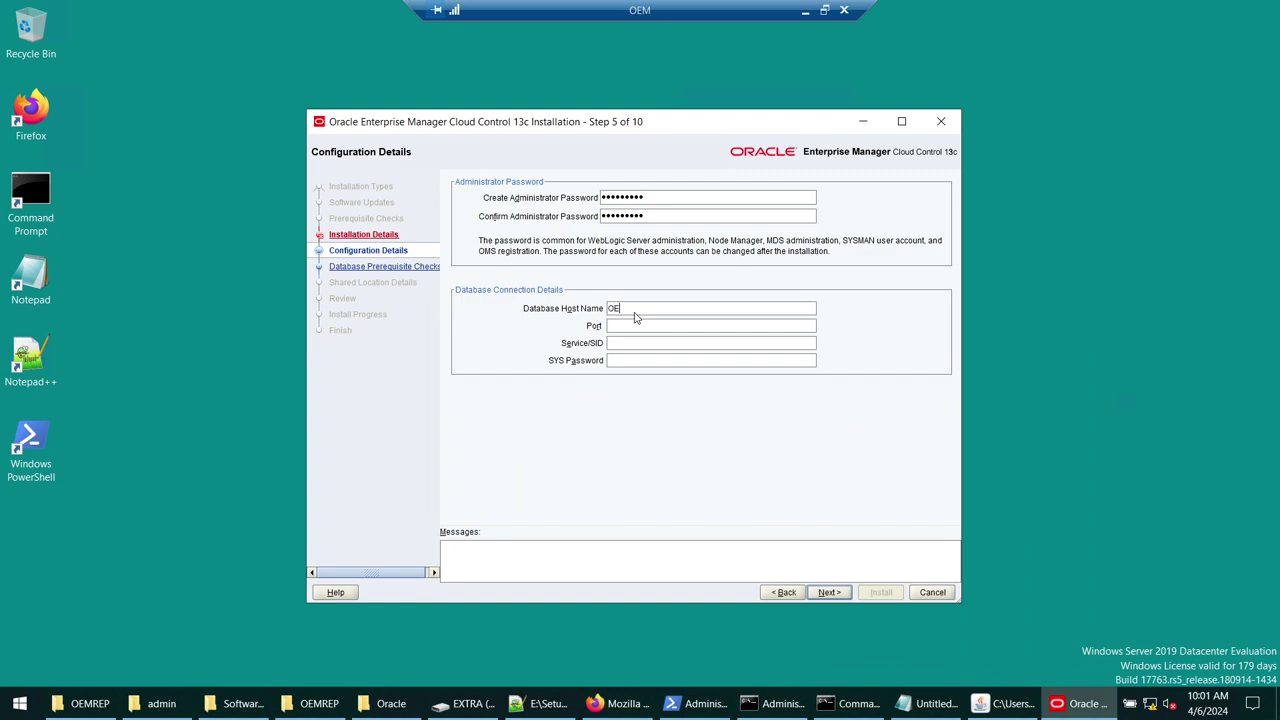
- Enter port 1521 and paste the database SYS password copied from the notes
click(635, 314)
click(645, 330)
text(1521)
click(928, 703)
double_click(530, 380)
key(ctrl+c)
click(992, 340)
key(ctrl+v)
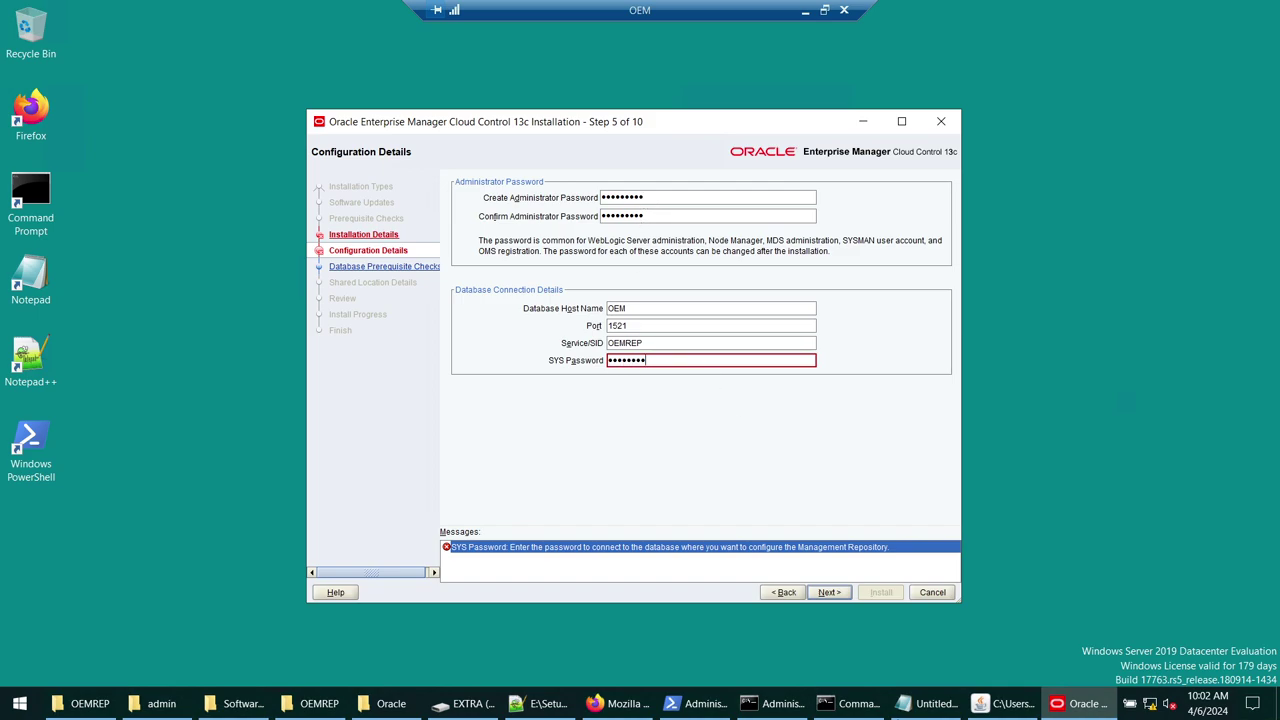
- Recheck the SYS/SYSTEM password in the notes and proceed to the database prerequisite checks
click(925, 703)
click(509, 380)
double_click(509, 380)
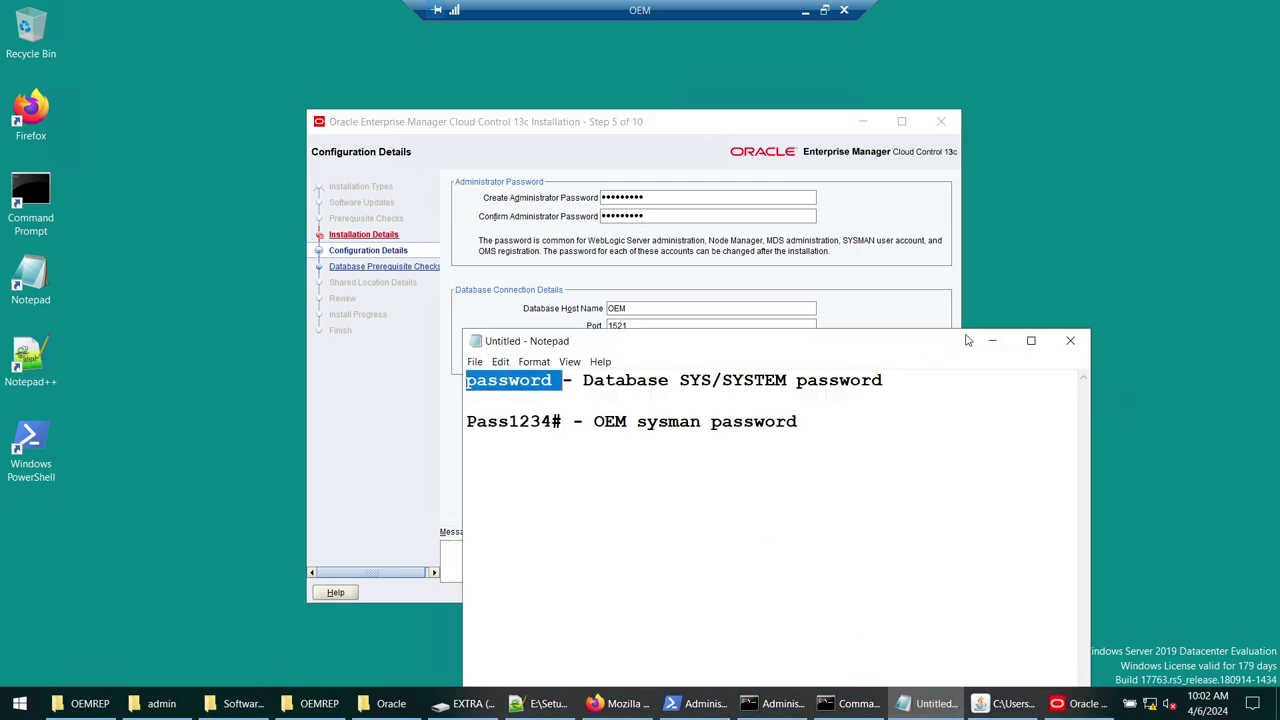
click(992, 340)
click(829, 592)
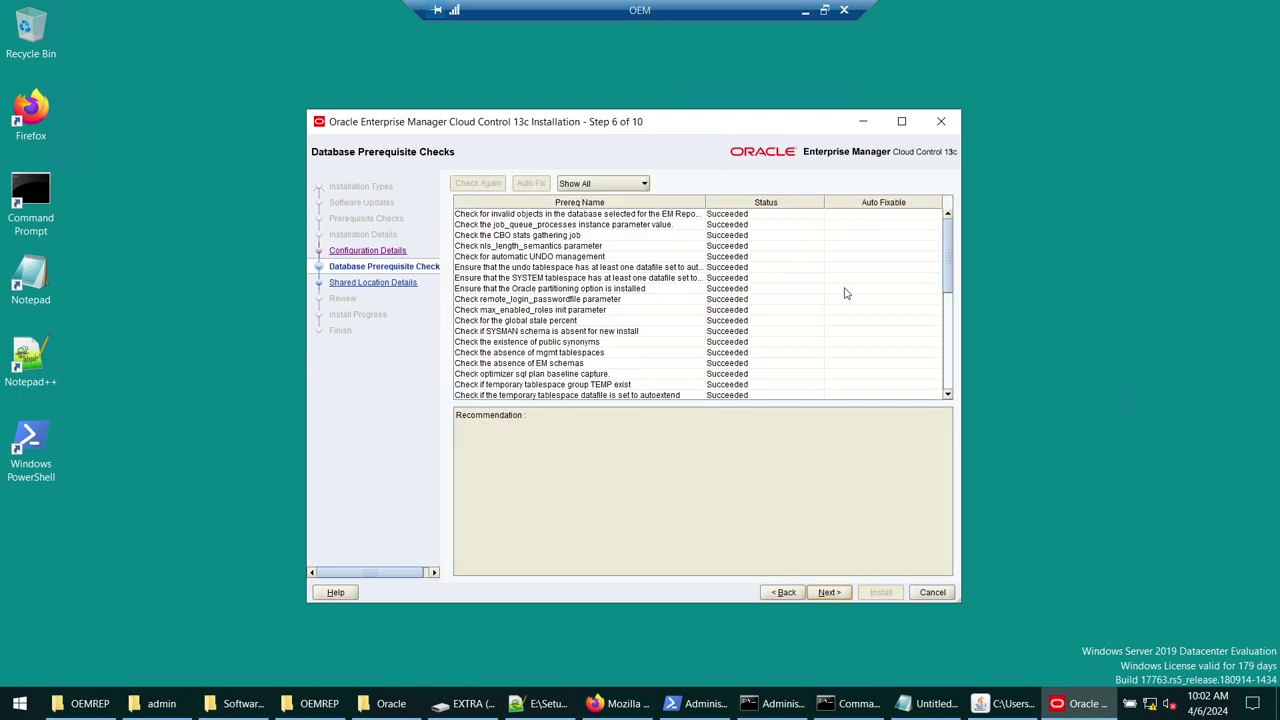
- Review the all-Succeeded prerequisite results, then continue and move the AL32UTF8 character set notice aside
click(760, 216)
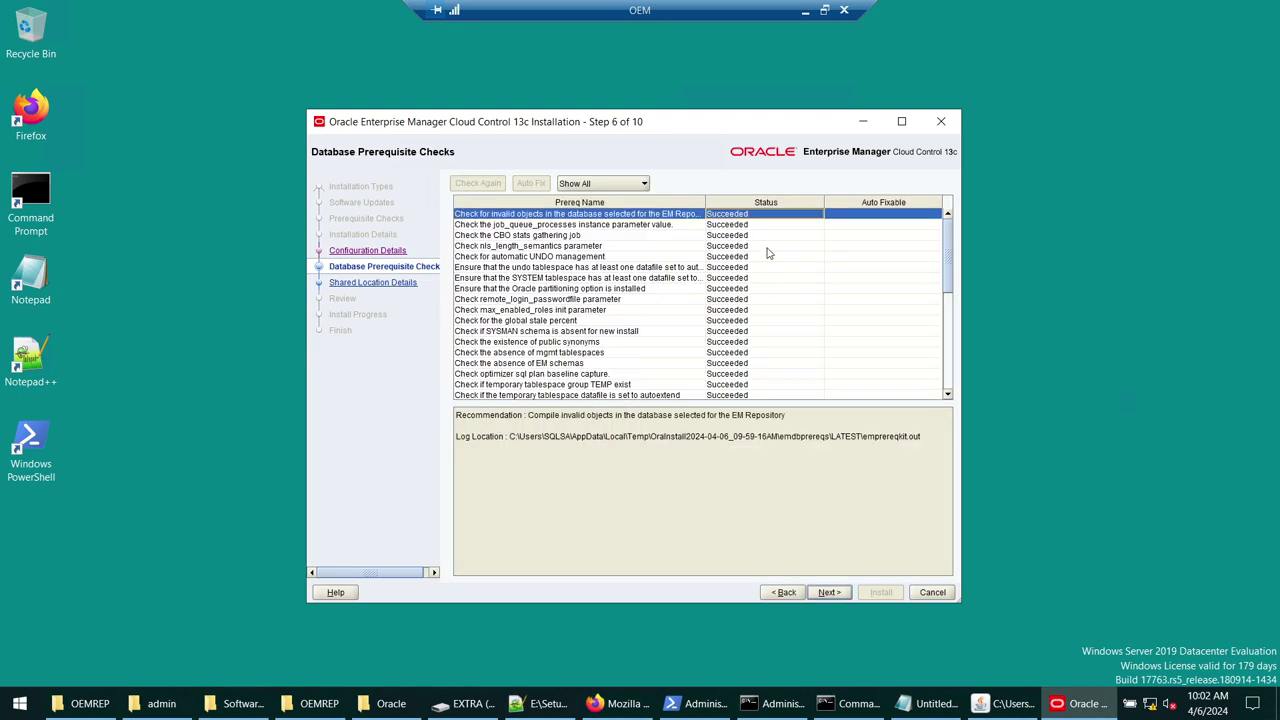
scroll(755, 257, down, 3)
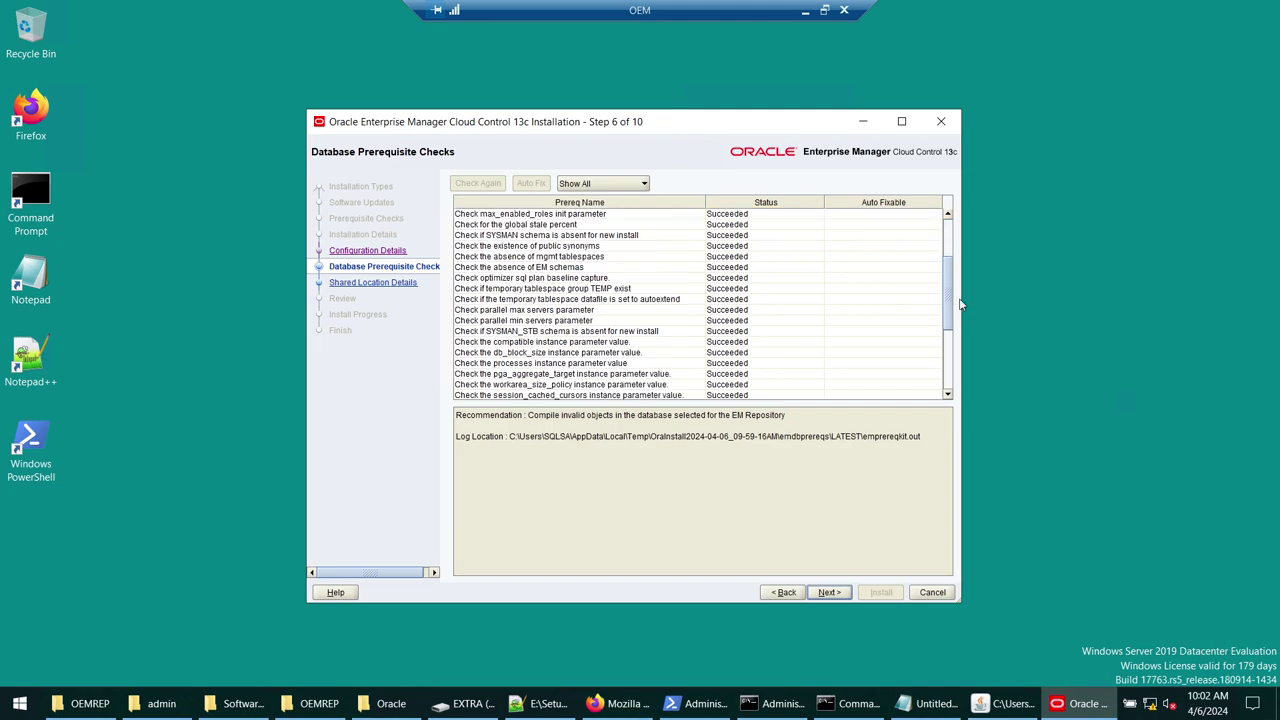
drag(948, 301, 955, 232)
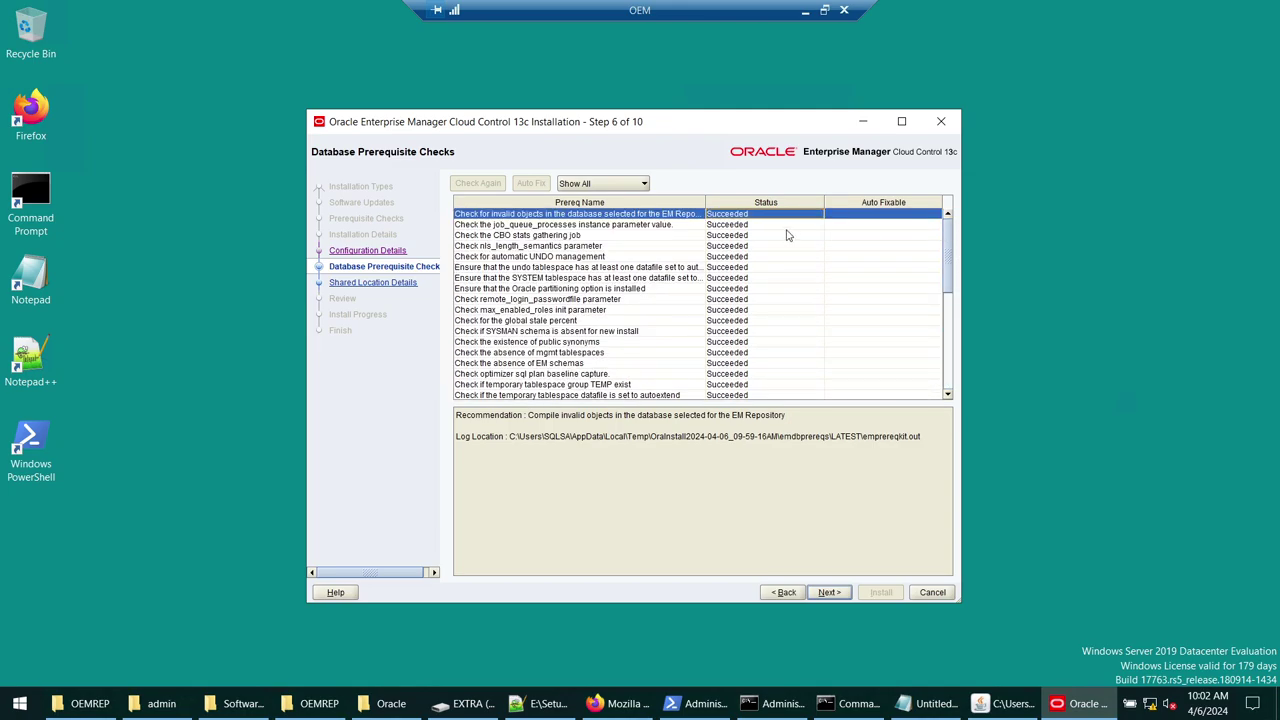
scroll(786, 236, down, 3)
scroll(786, 236, down, 5)
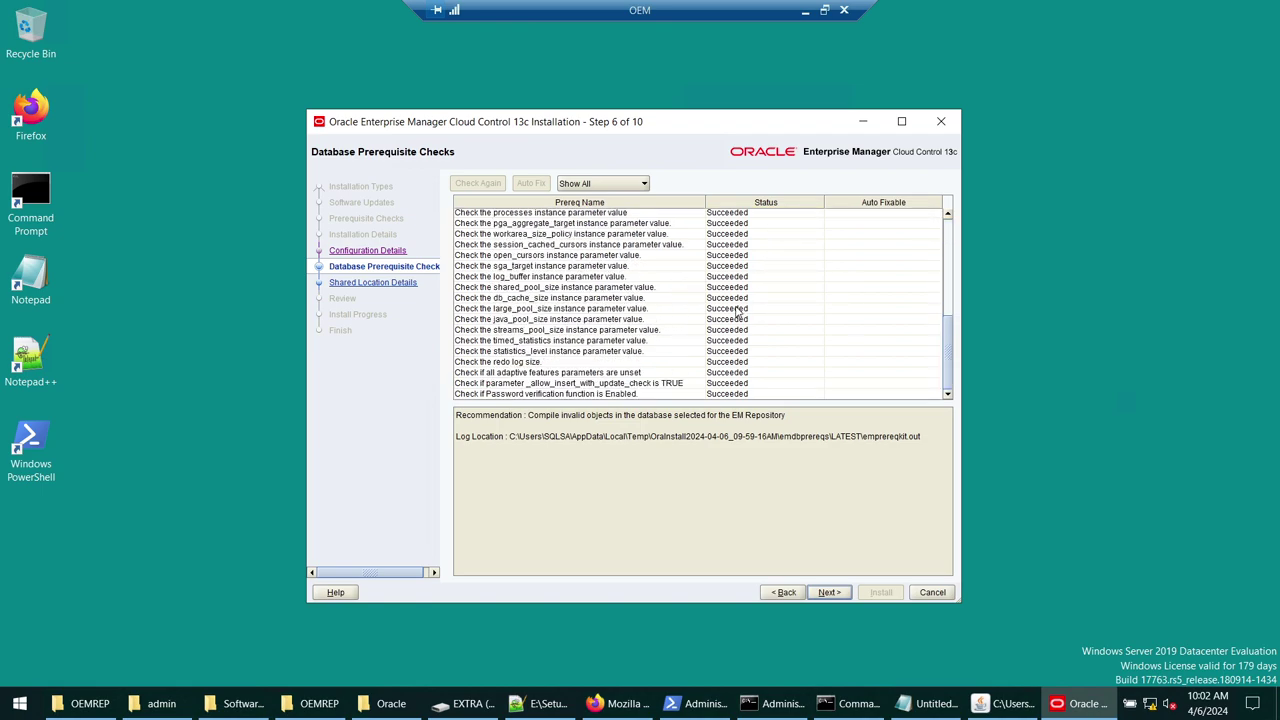
scroll(703, 305, up, 3)
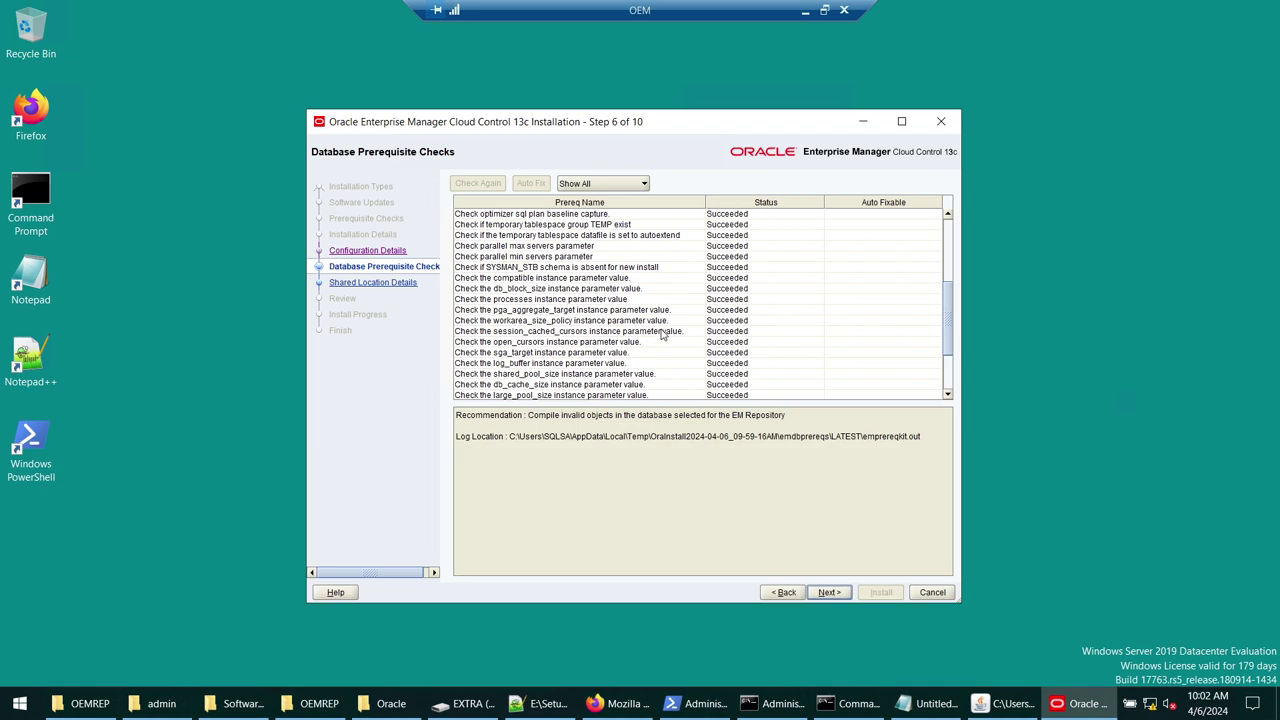
scroll(661, 335, up, 3)
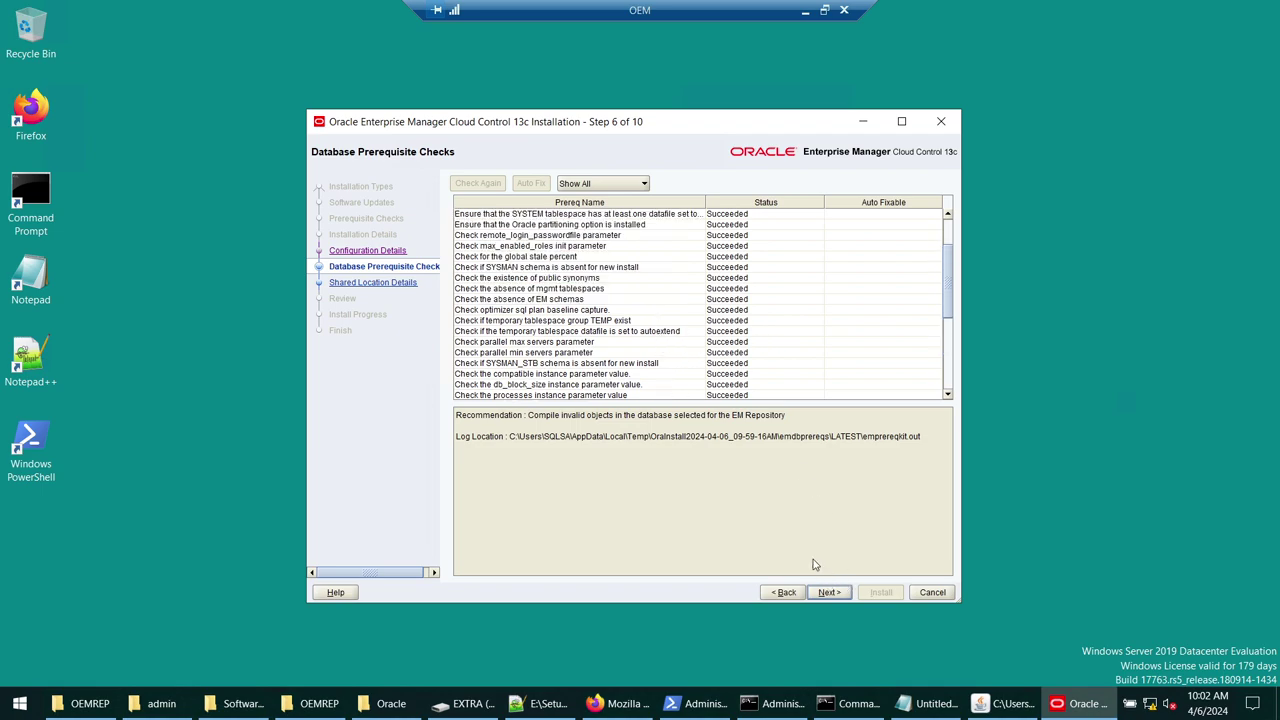
click(836, 594)
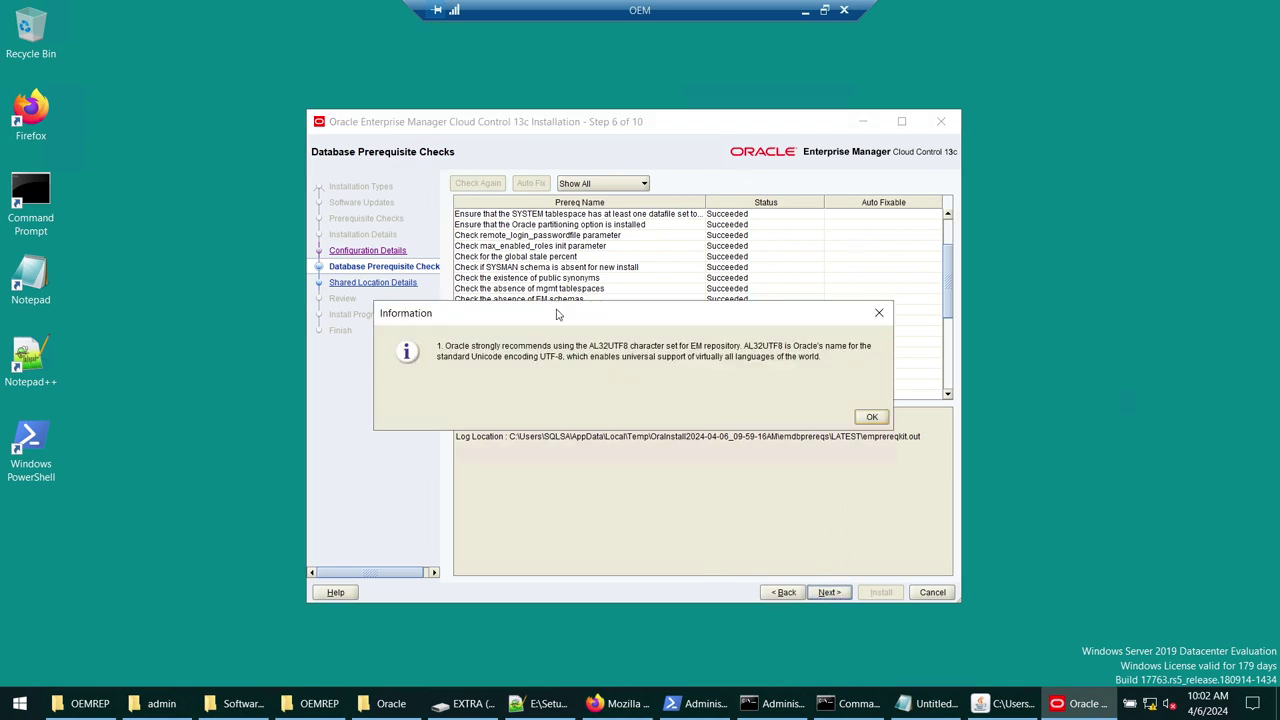
drag(678, 316, 670, 68)
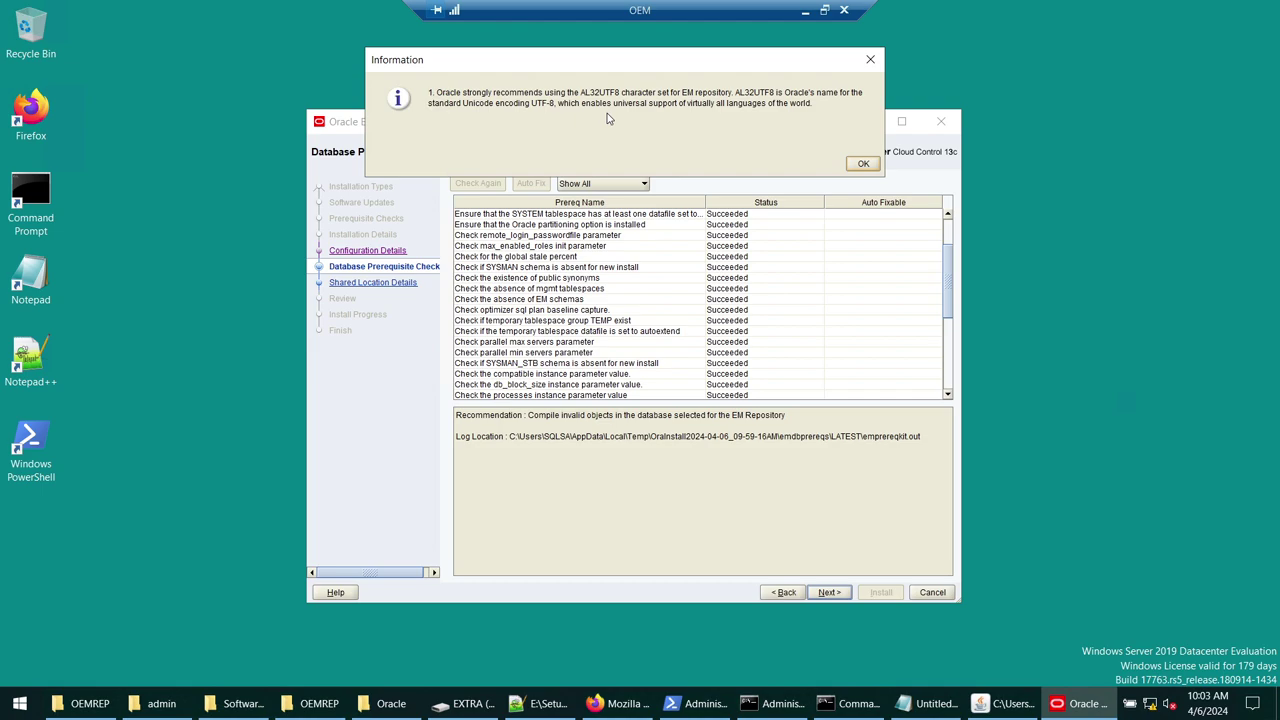
- Acknowledge the AL32UTF8 notice, verify the C:\Oracle\swlib path in the script, and continue to Review
click(864, 163)
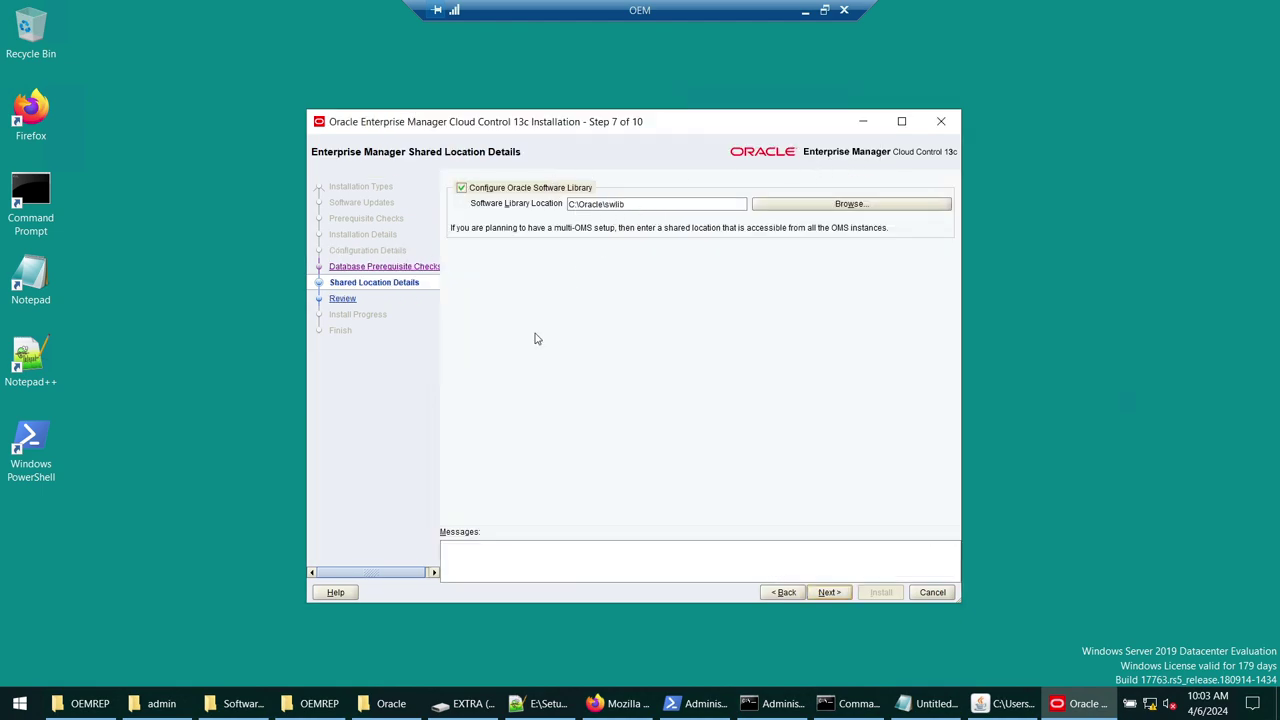
click(543, 704)
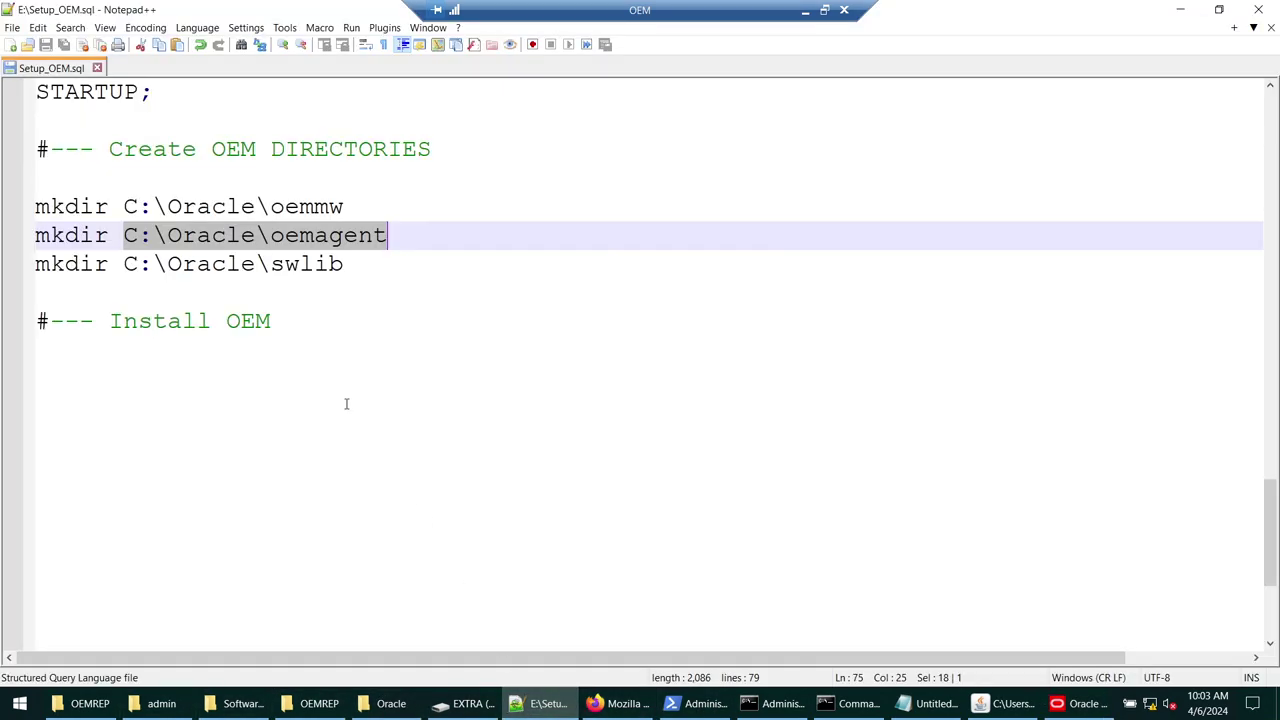
double_click(276, 263)
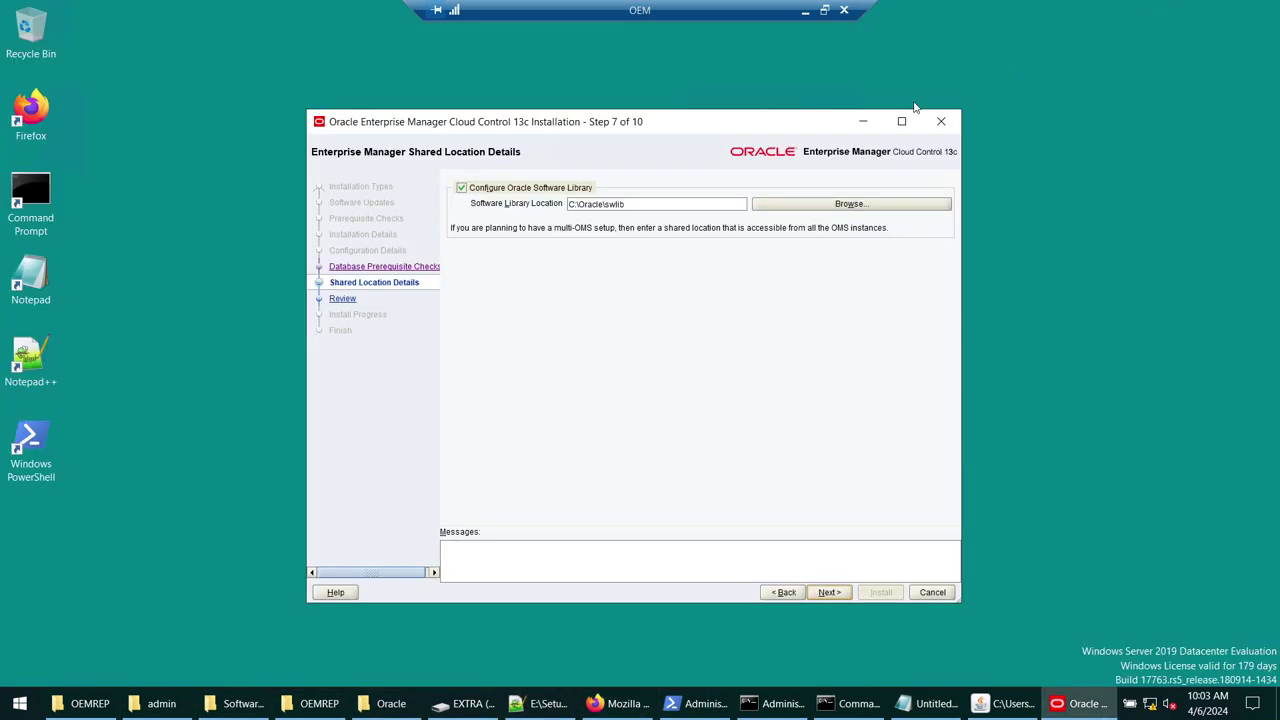
click(1180, 10)
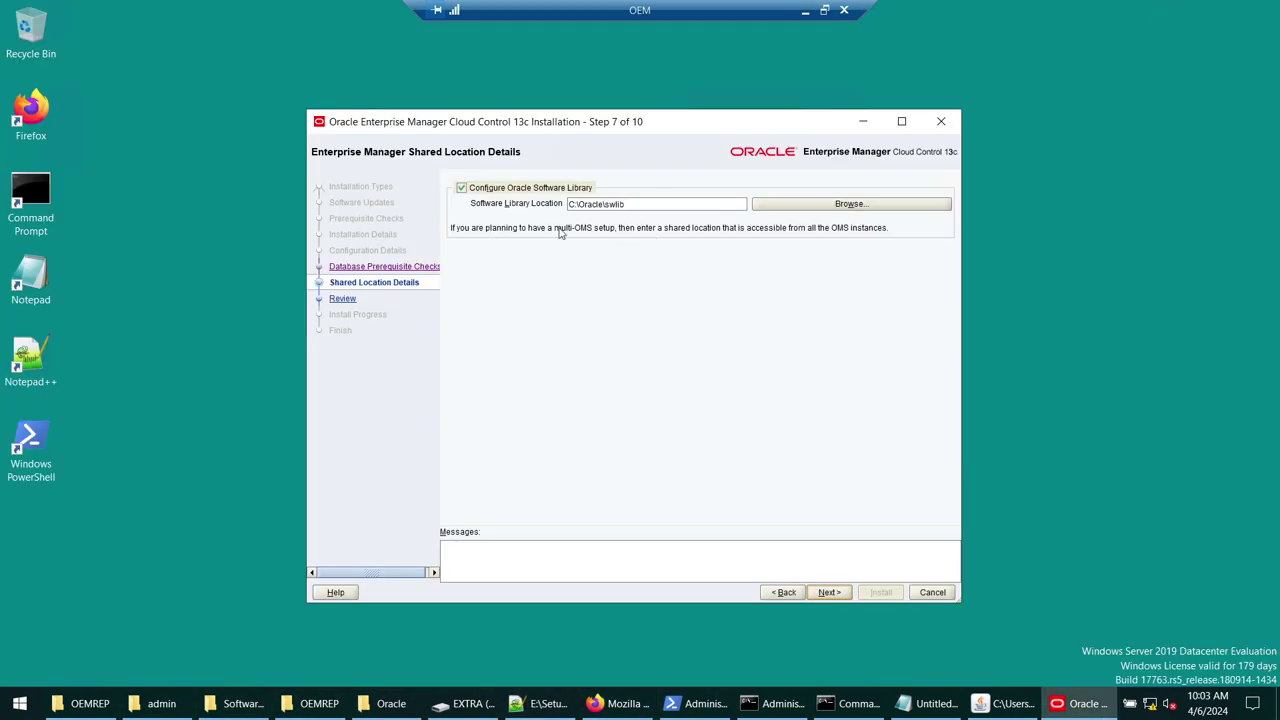
click(829, 592)
scroll(825, 318, down, 1)
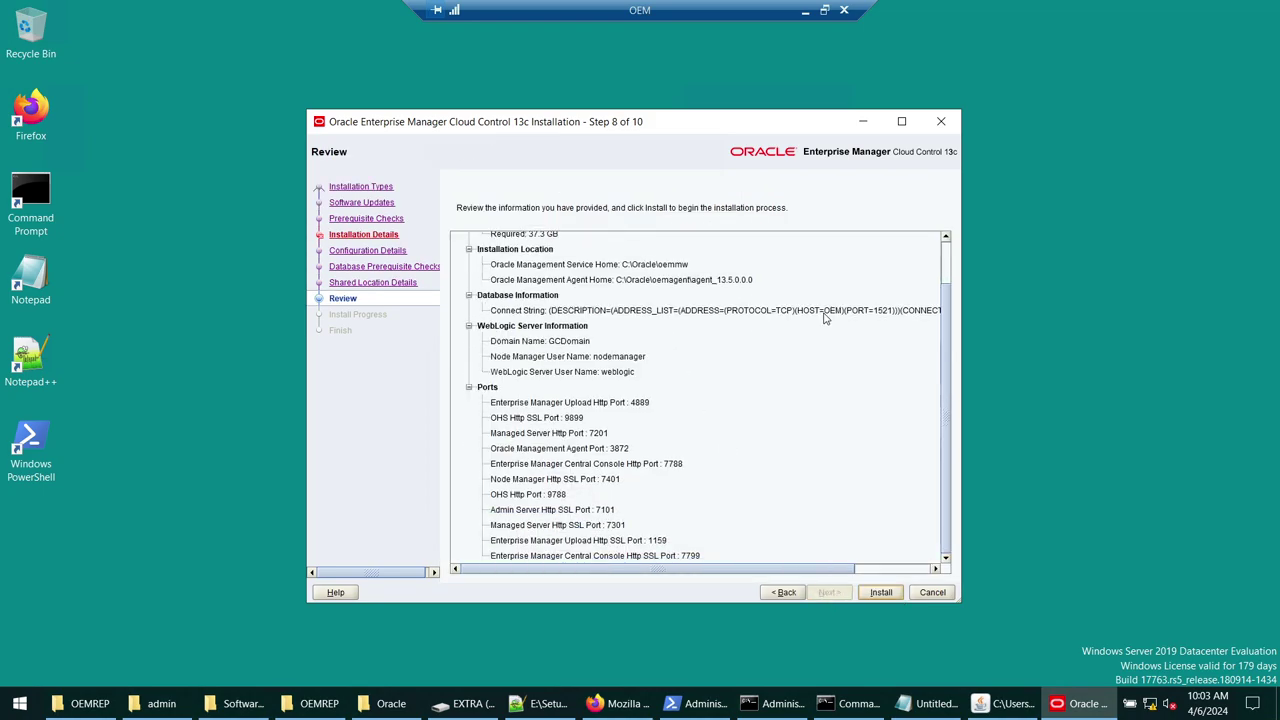
- Maximize the installer window and launch Paint
double_click(794, 127)
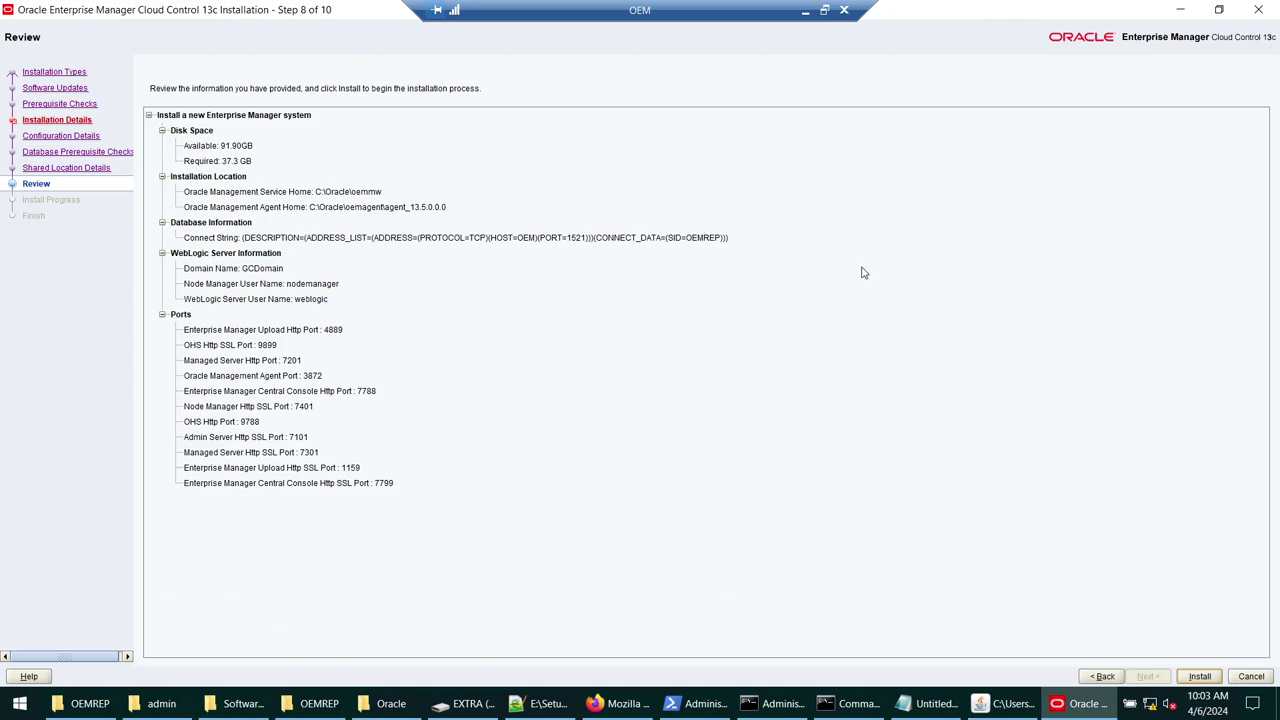
click(85, 703)
click(19, 703)
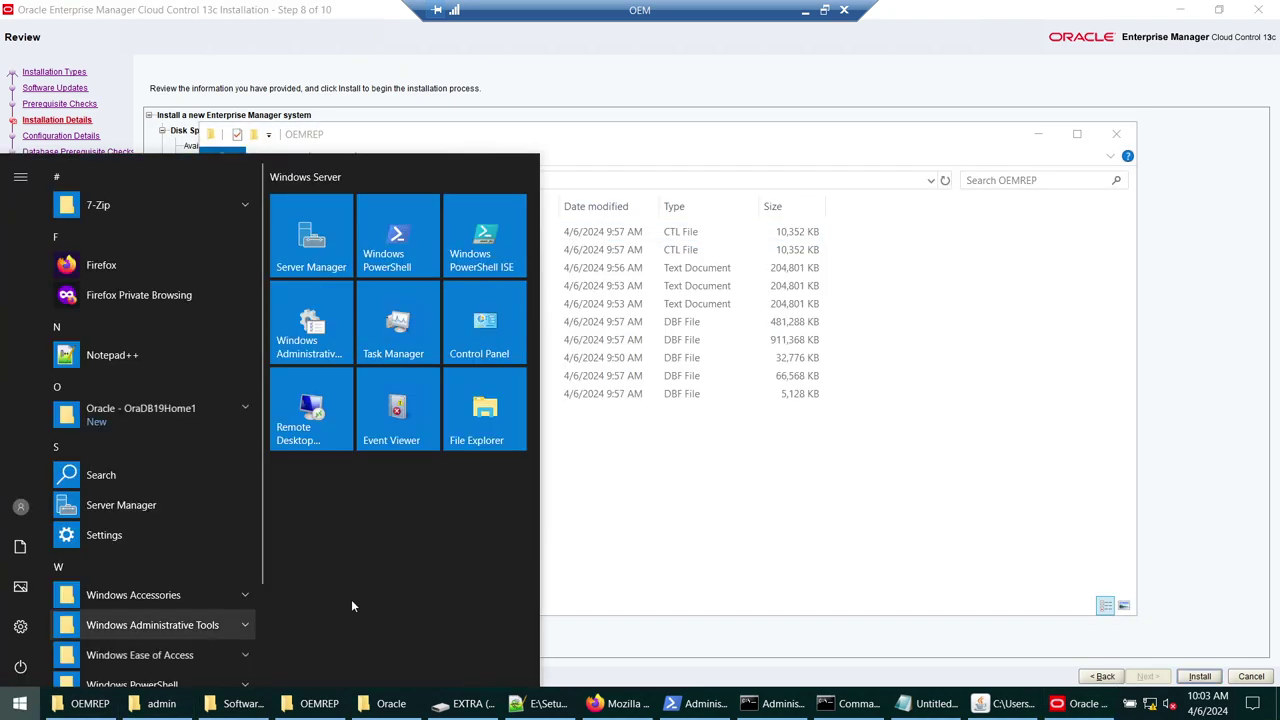
click(636, 548)
click(1038, 133)
click(19, 703)
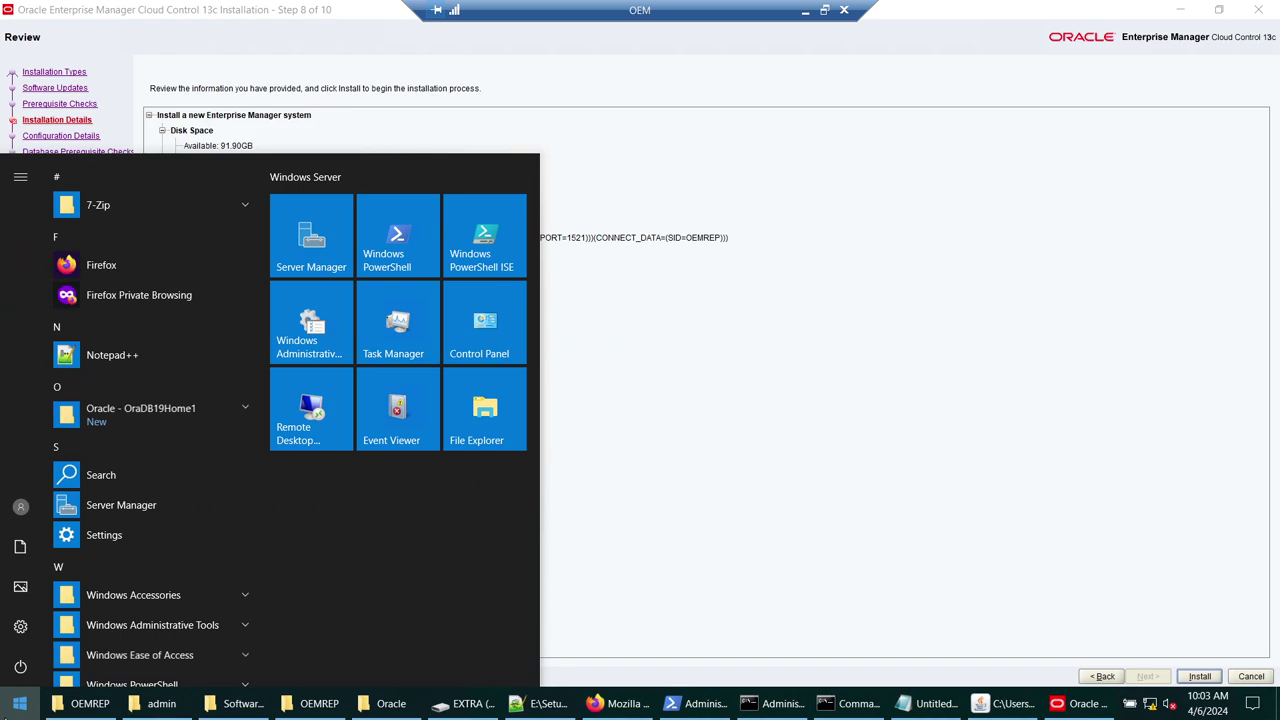
text(pai)
key(Return)
- Paste the Review page screenshot and save it as OEM1 on the Desktop
key(ctrl+v)
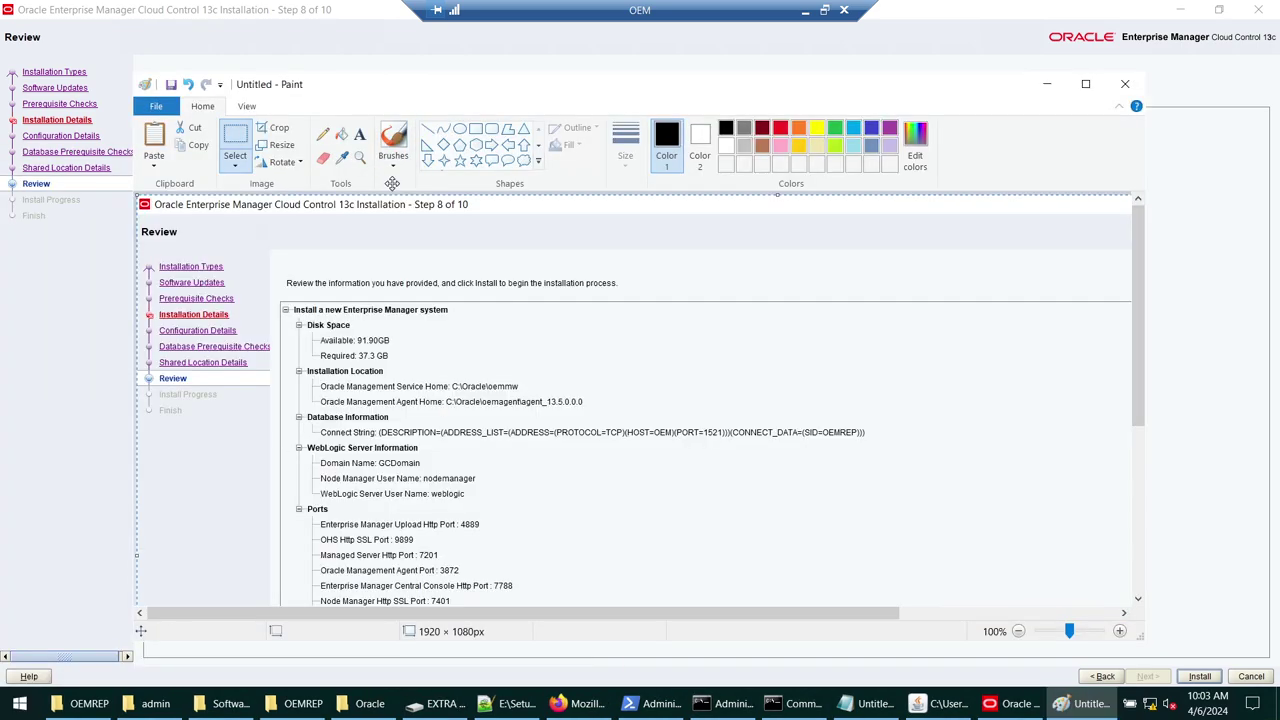
key(Escape)
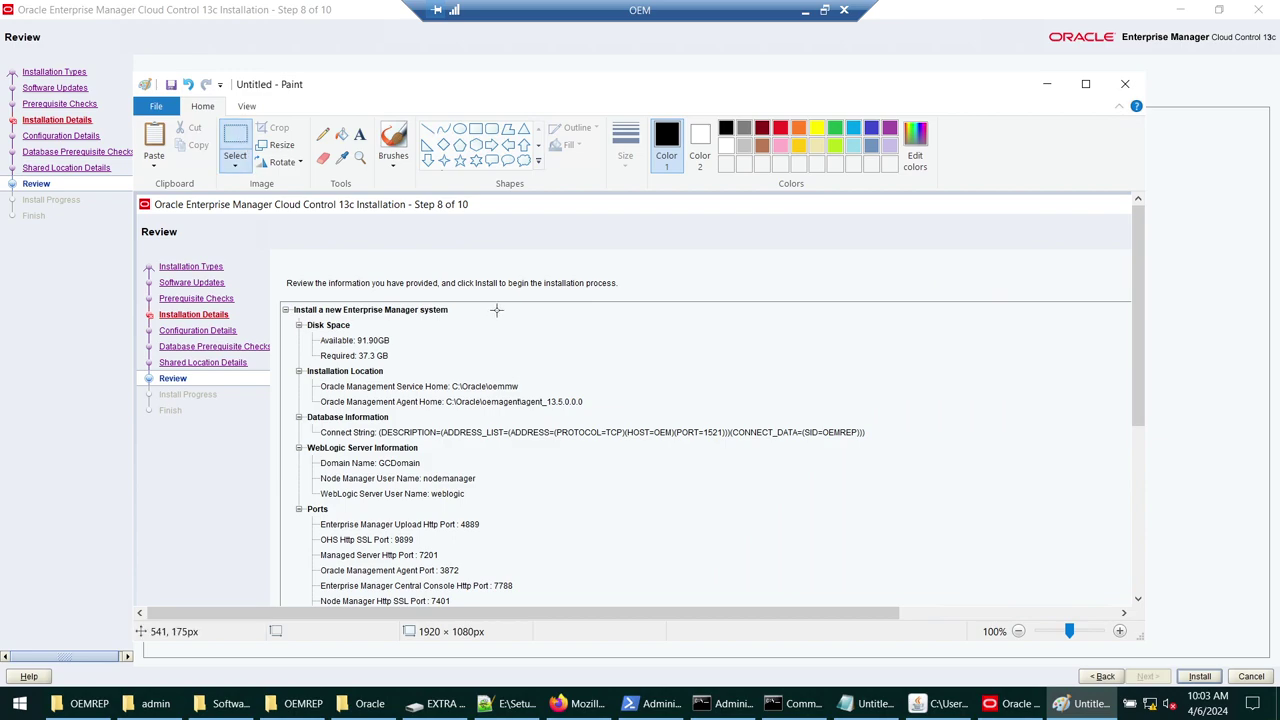
click(156, 106)
click(185, 244)
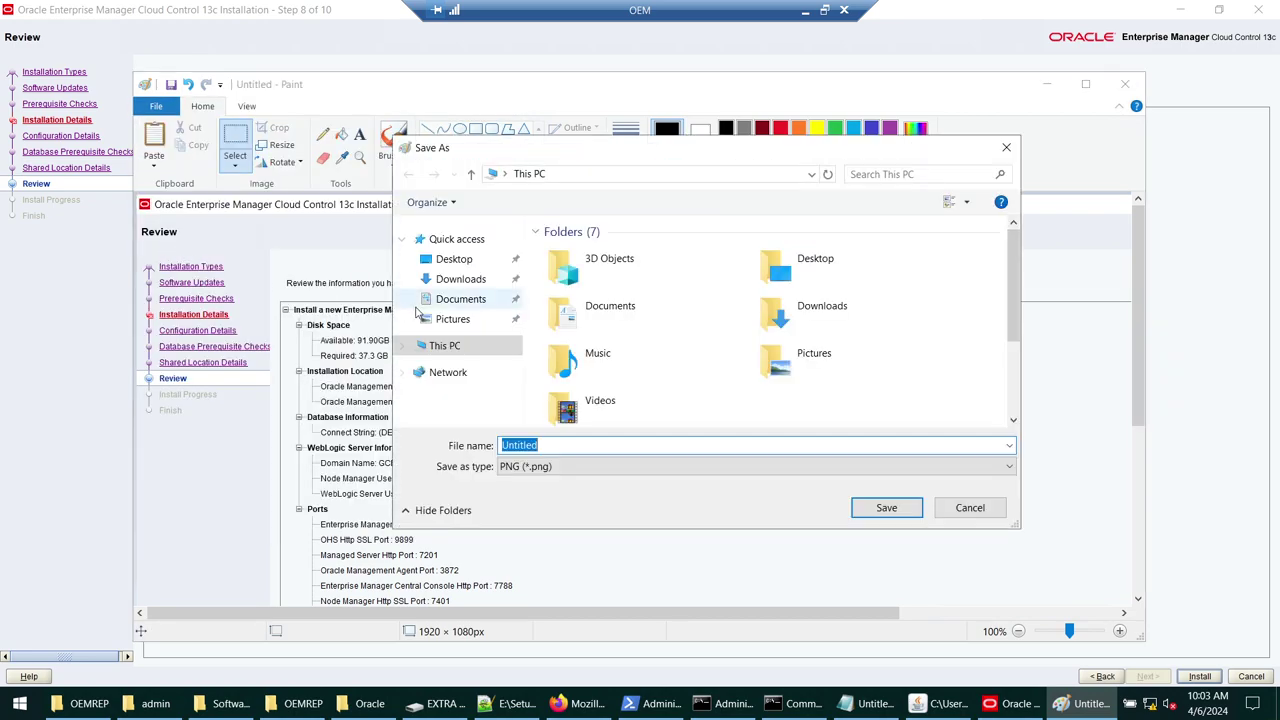
text(OEM1)
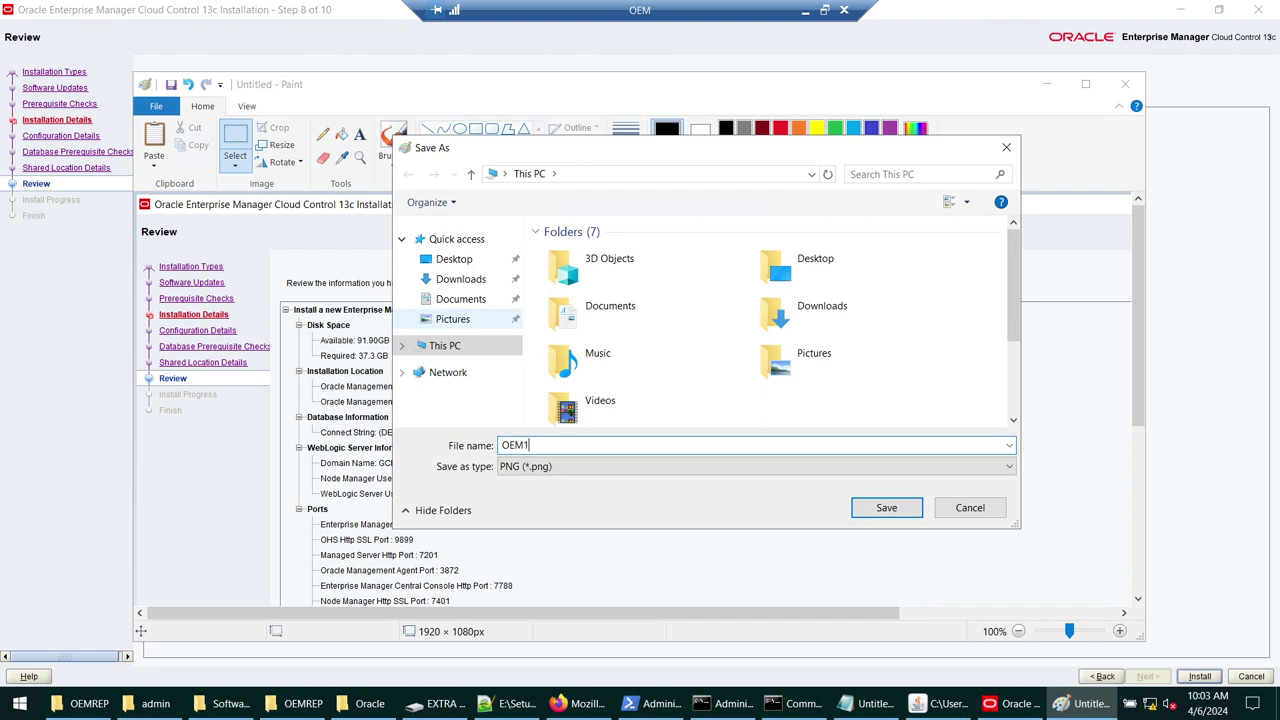
key(Return)
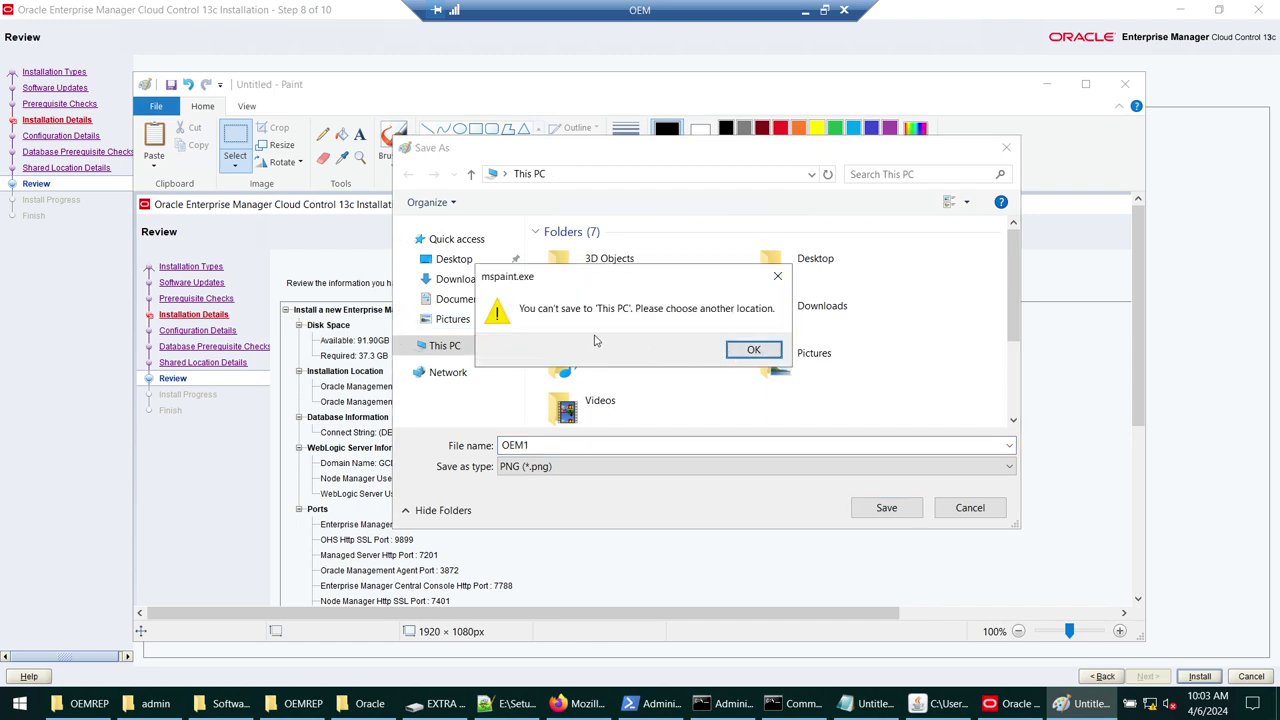
click(753, 349)
click(447, 262)
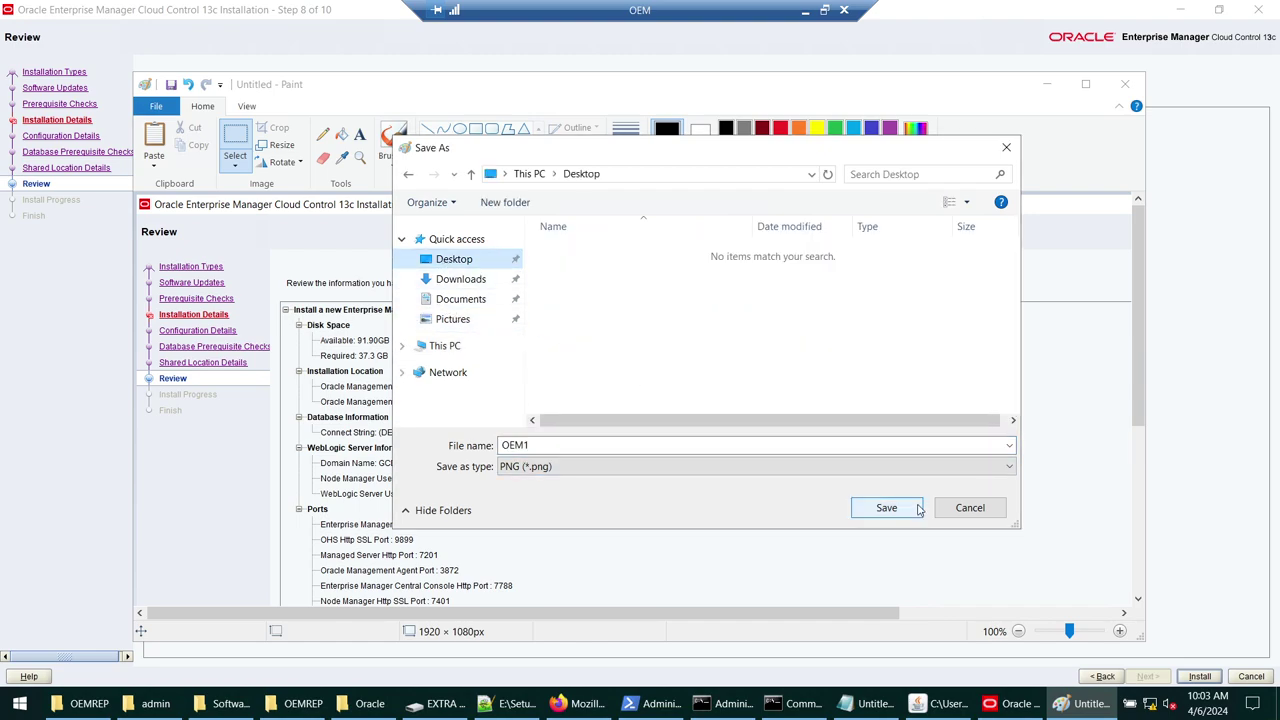
click(886, 507)
click(1055, 83)
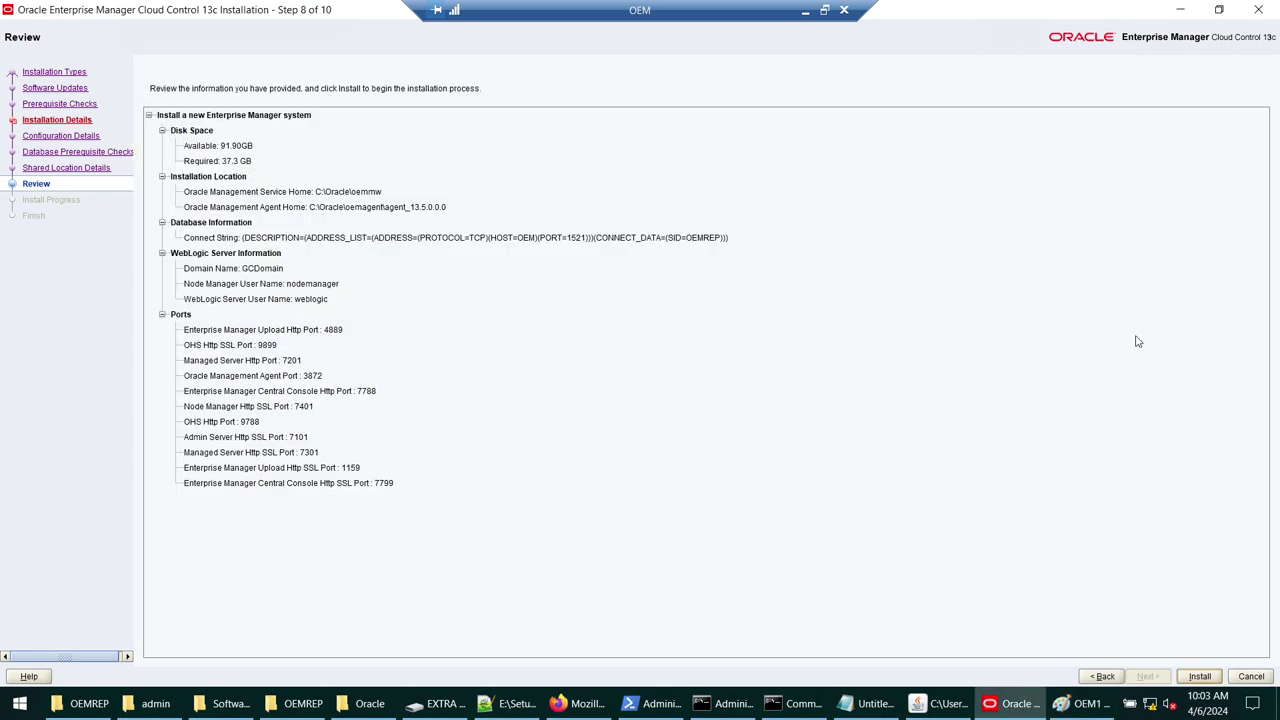
click(1218, 10)
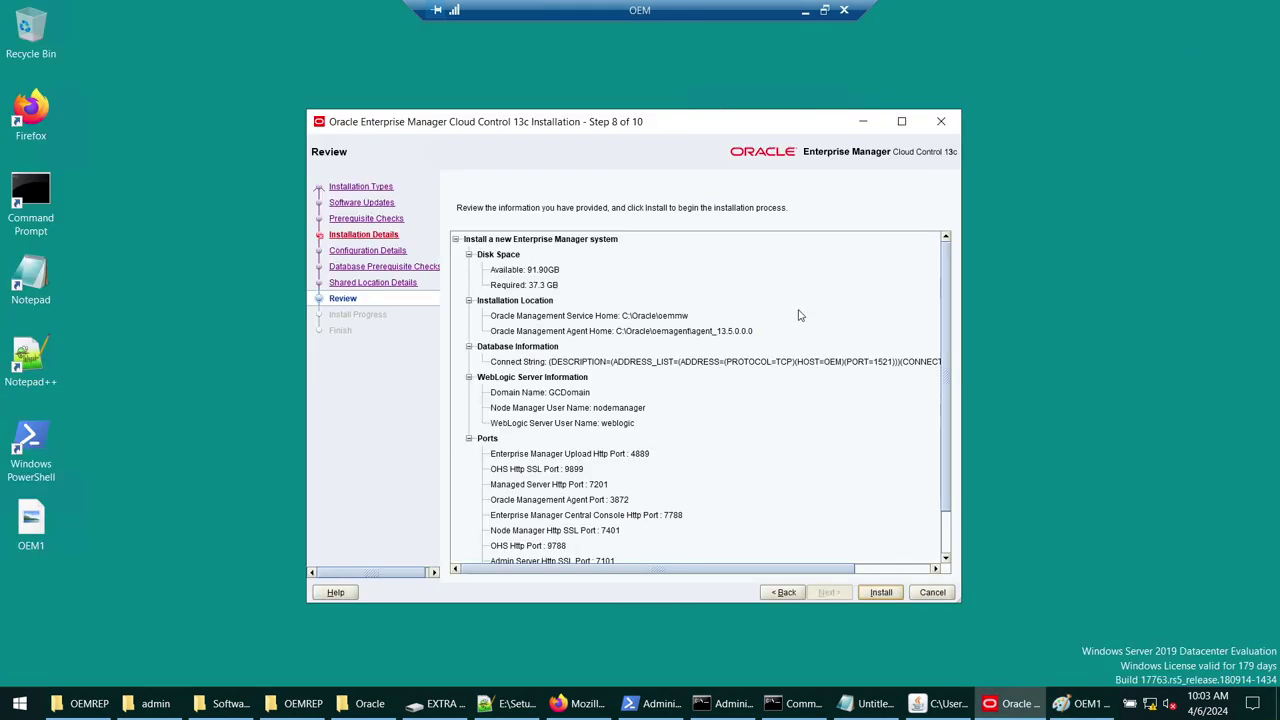
- Scroll through the Review summary and begin the Enterprise Manager installation
scroll(803, 326, down, 1)
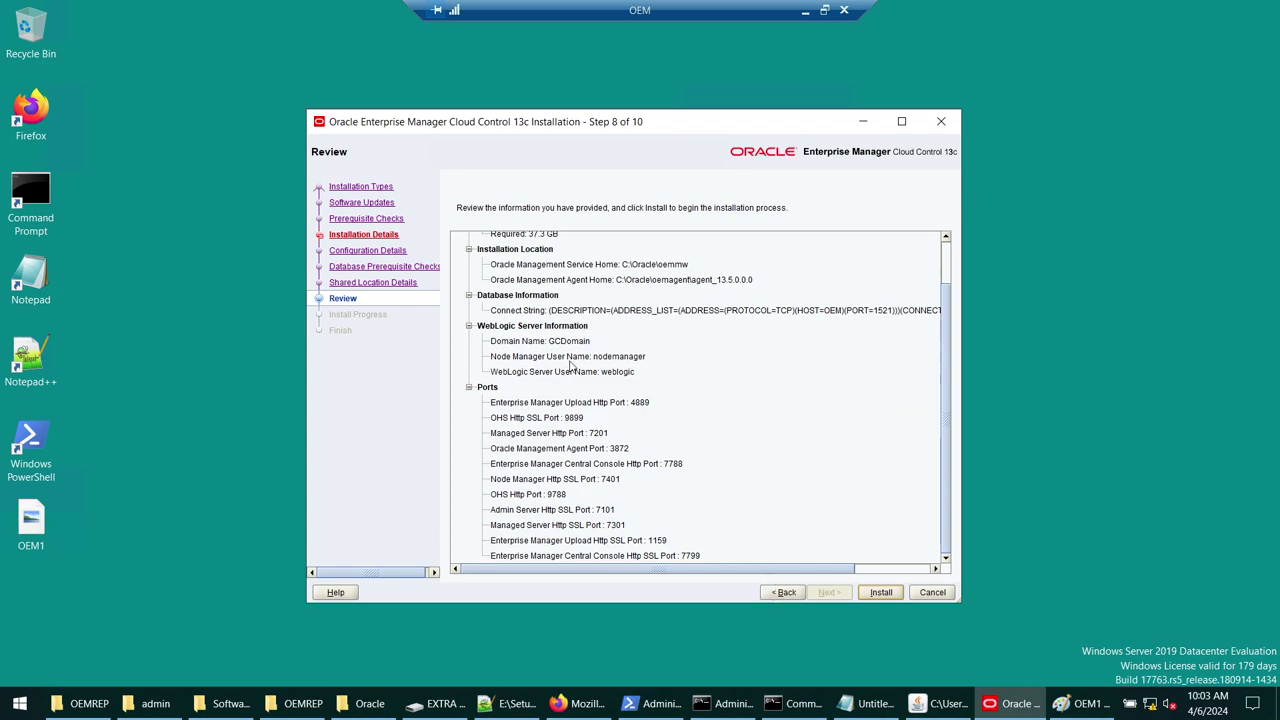
click(880, 592)
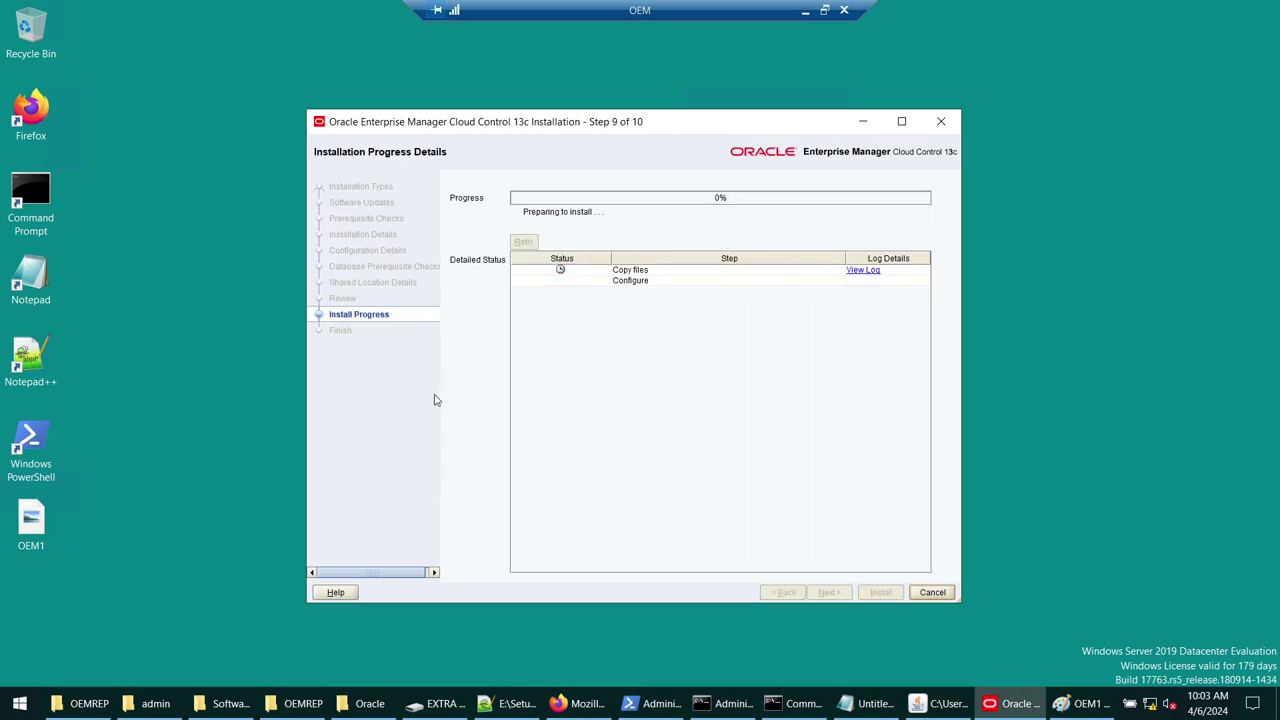
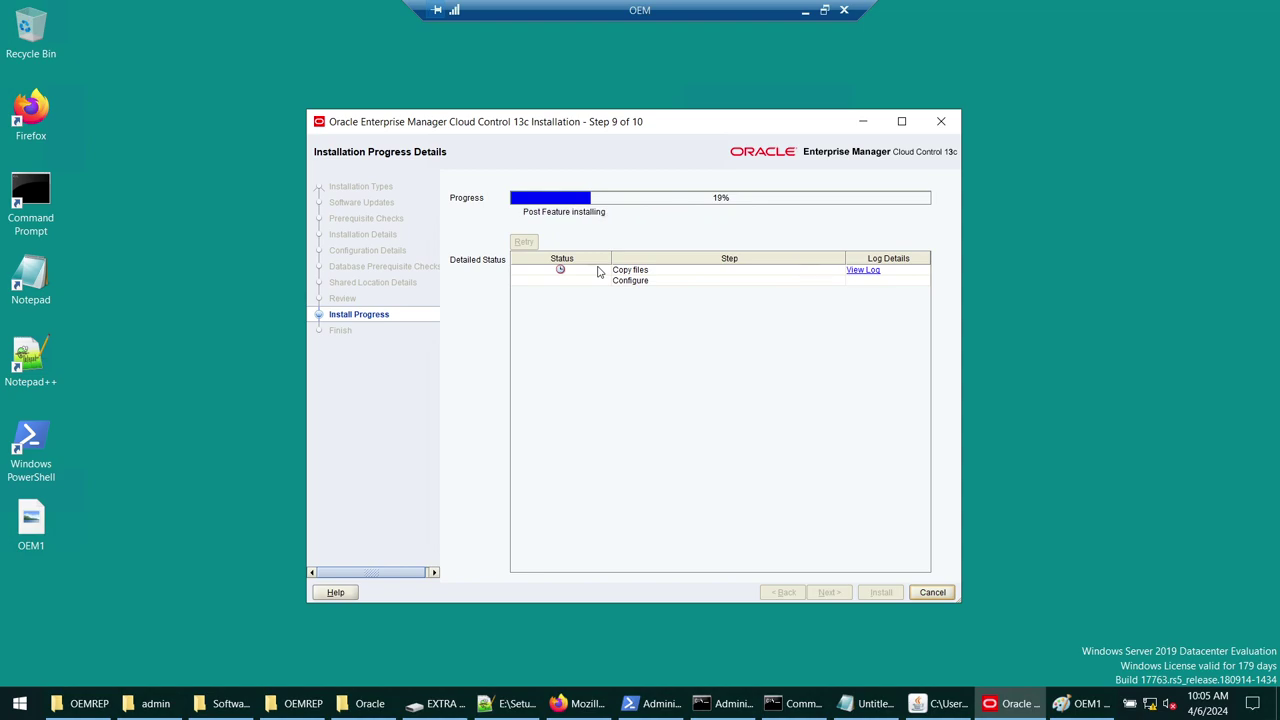
- Toggle the Remote Desktop session, then show Setup_OEM.sql with its oemmw, oemagent and swlib mkdir lines
click(807, 10)
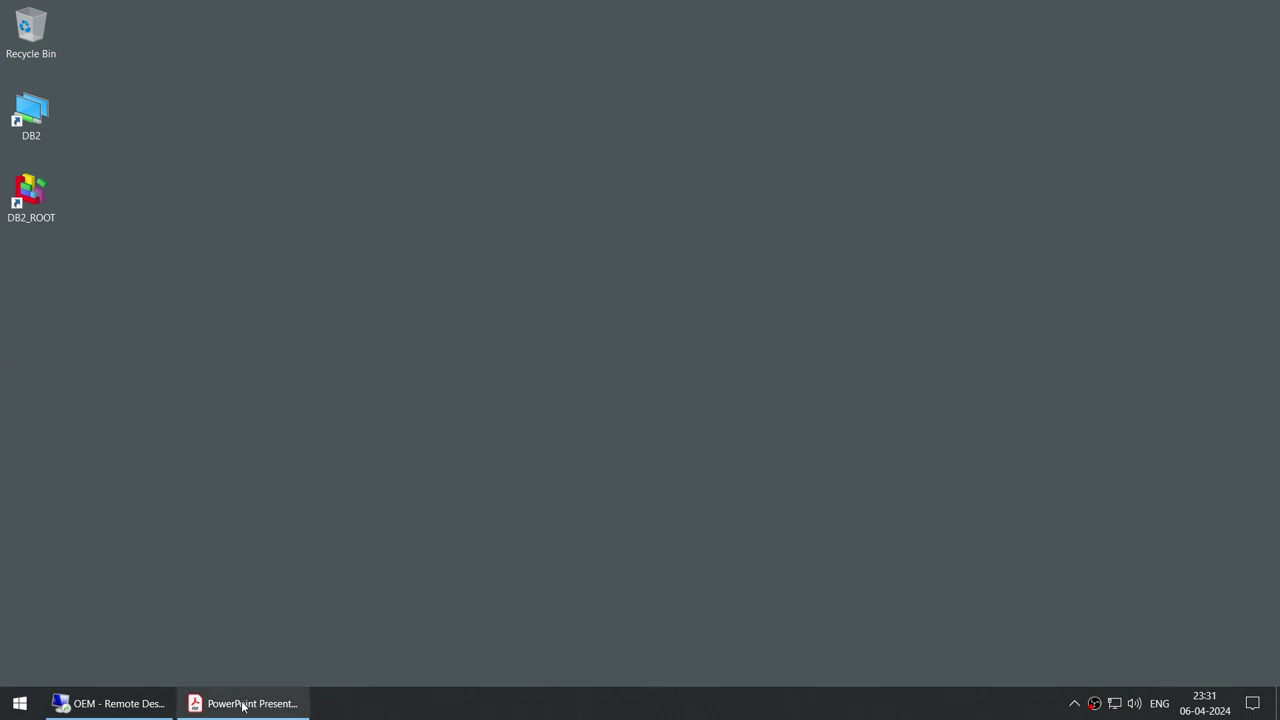
click(150, 703)
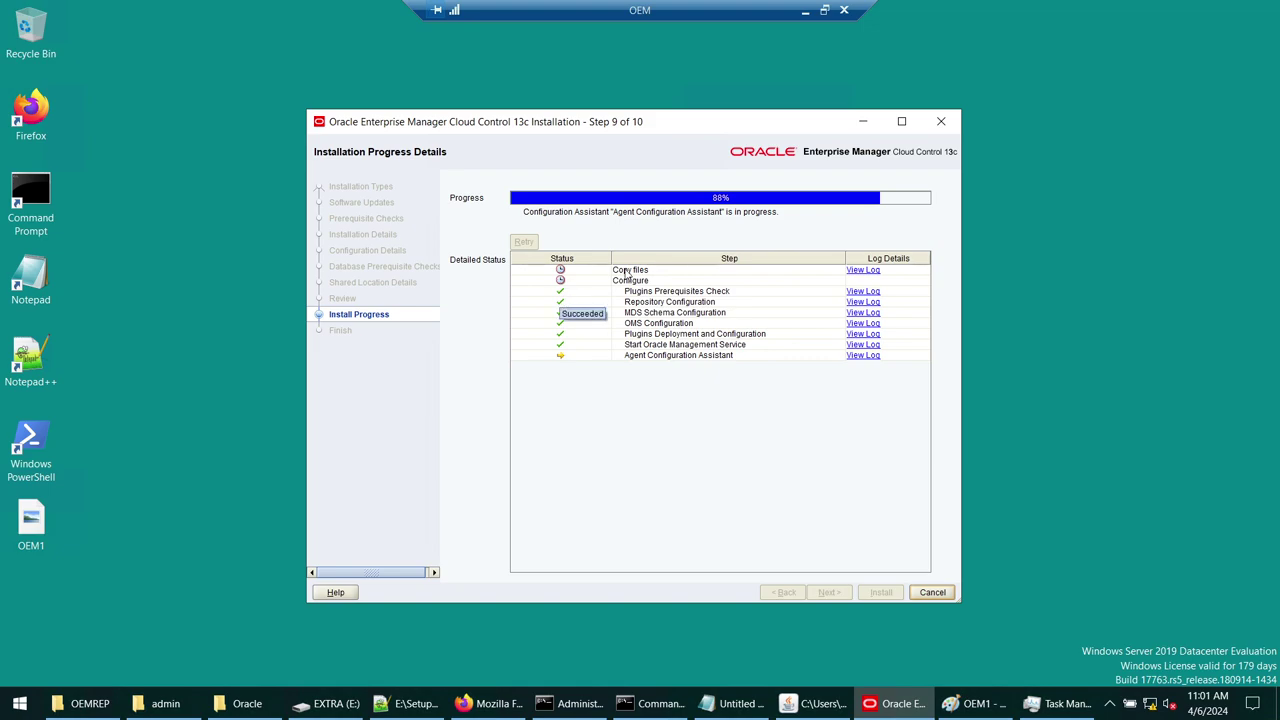
click(805, 10)
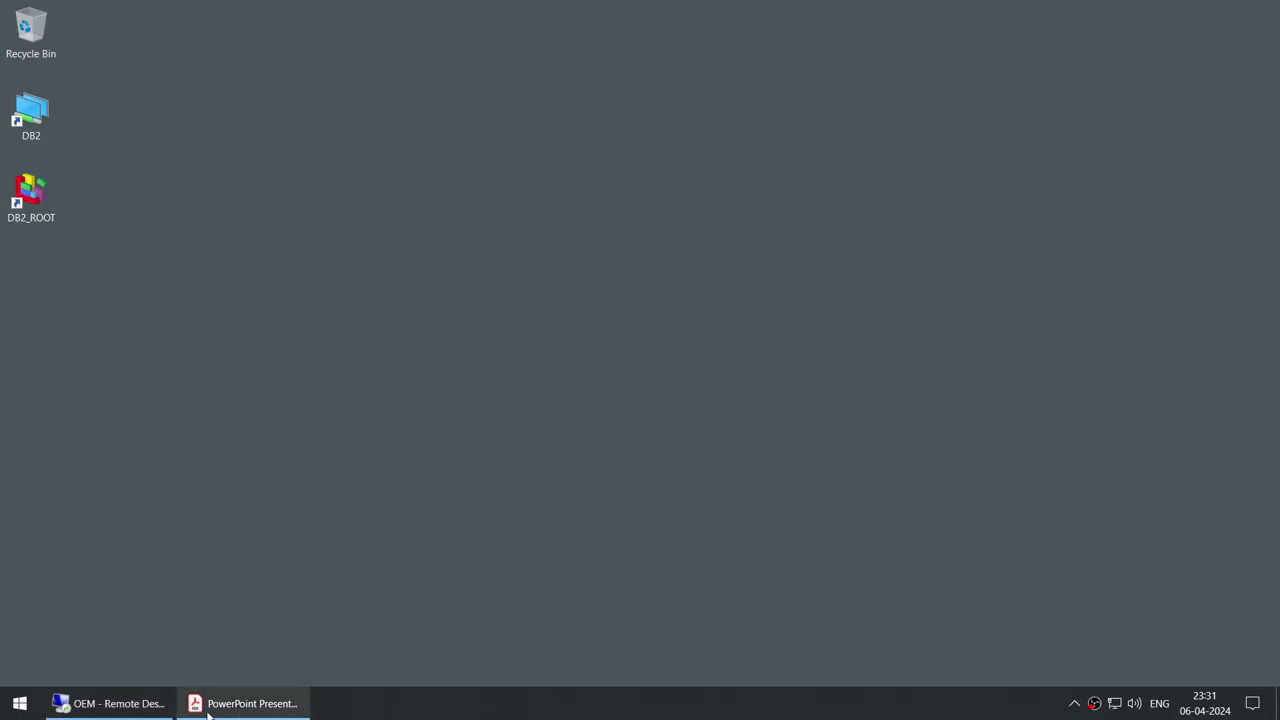
click(141, 704)
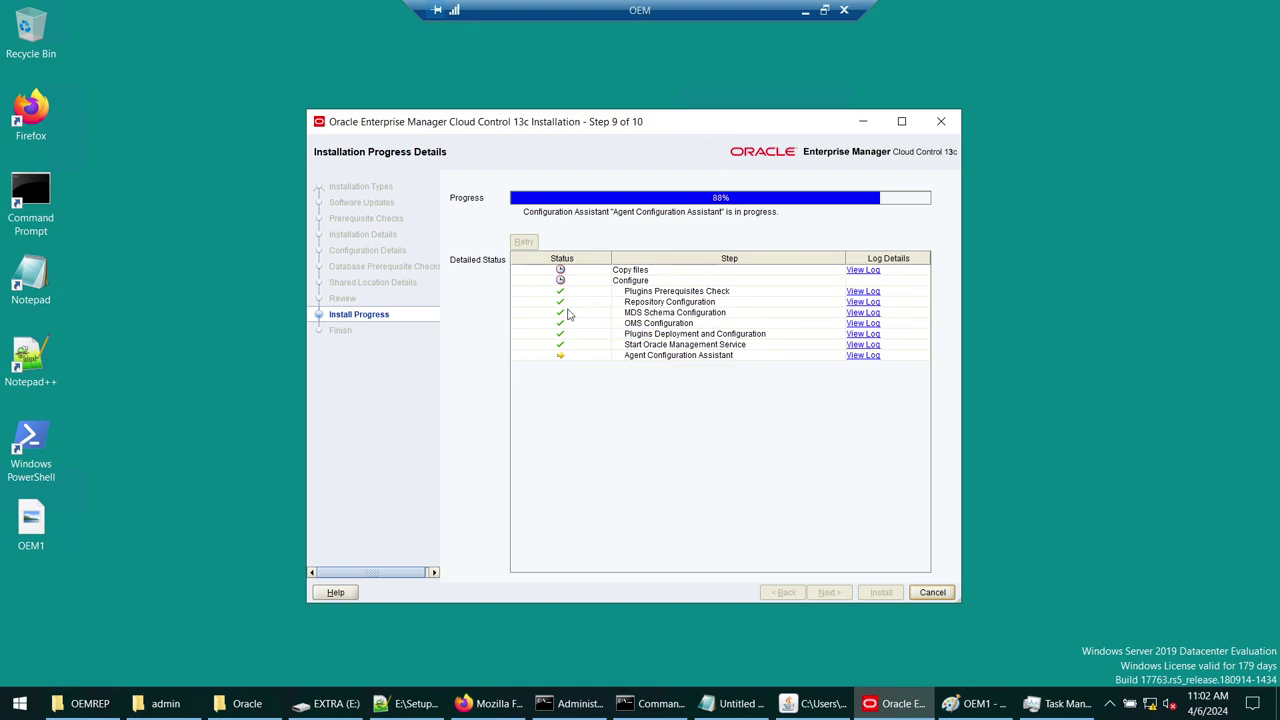
click(410, 703)
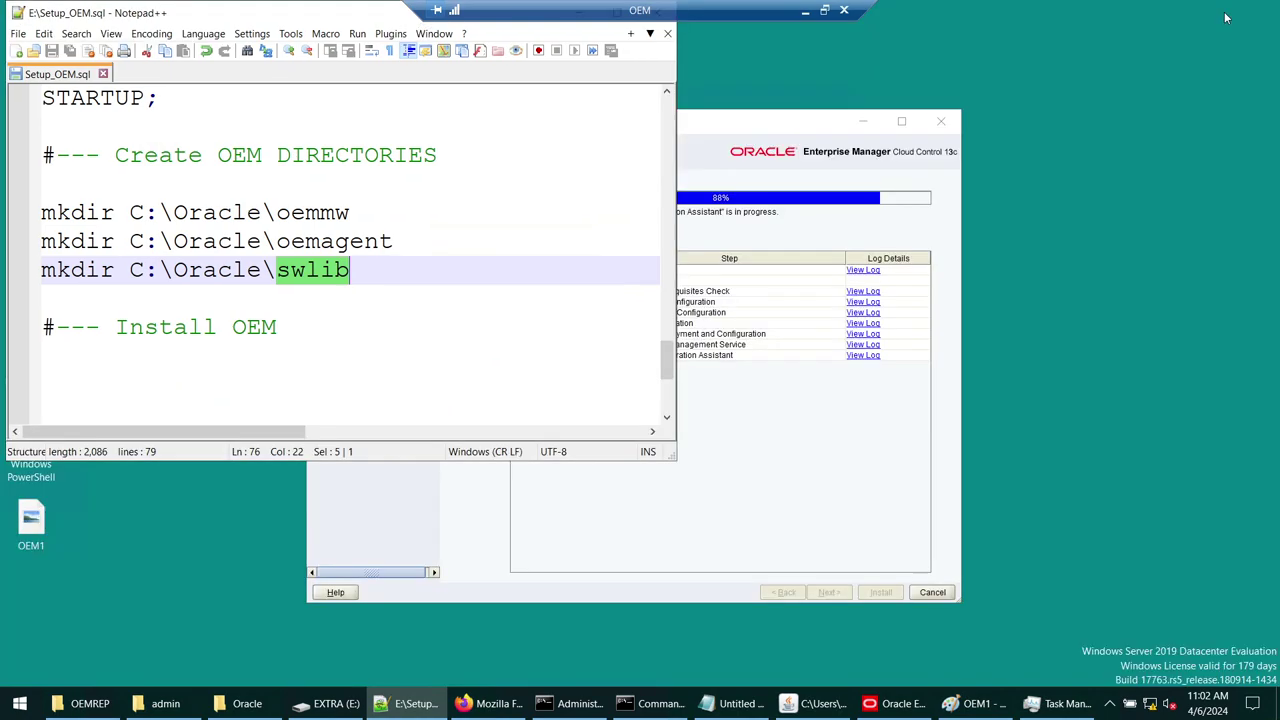
- Restore down Notepad++ and place it just below the installer window so both are visible
click(1219, 9)
drag(326, 20, 646, 354)
scroll(606, 583, up, 10)
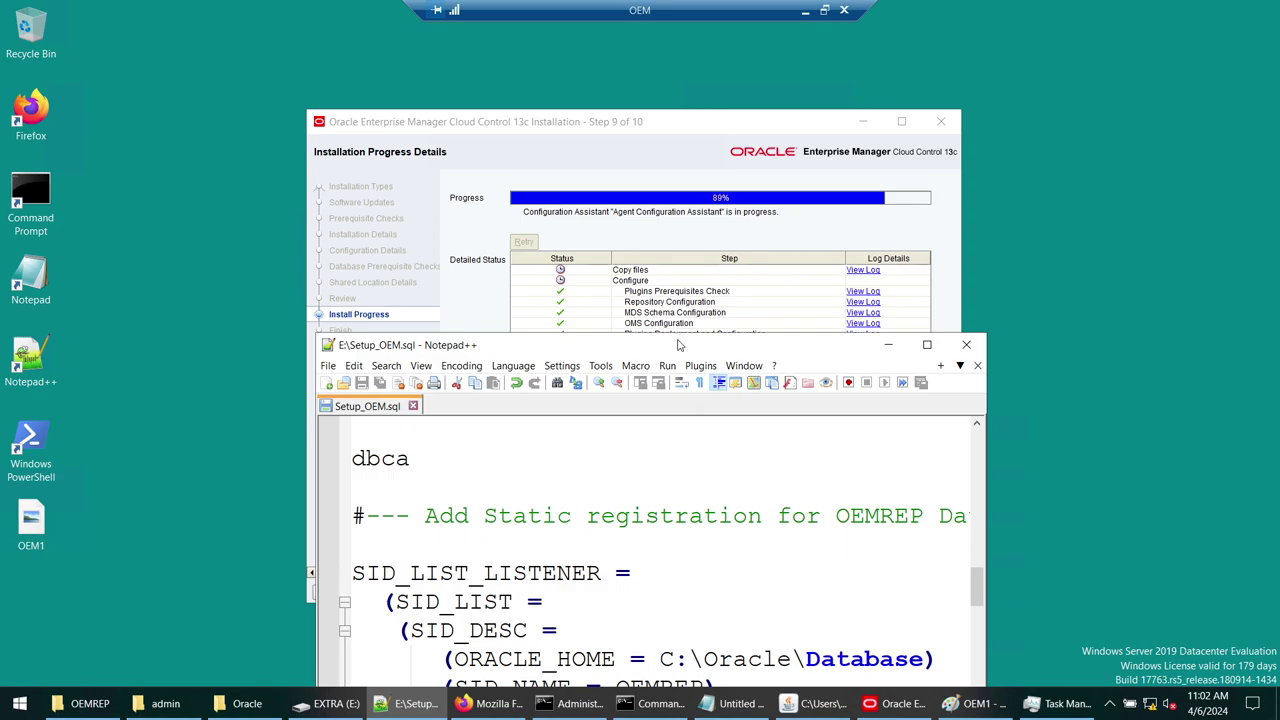
drag(678, 344, 680, 436)
drag(712, 121, 717, 62)
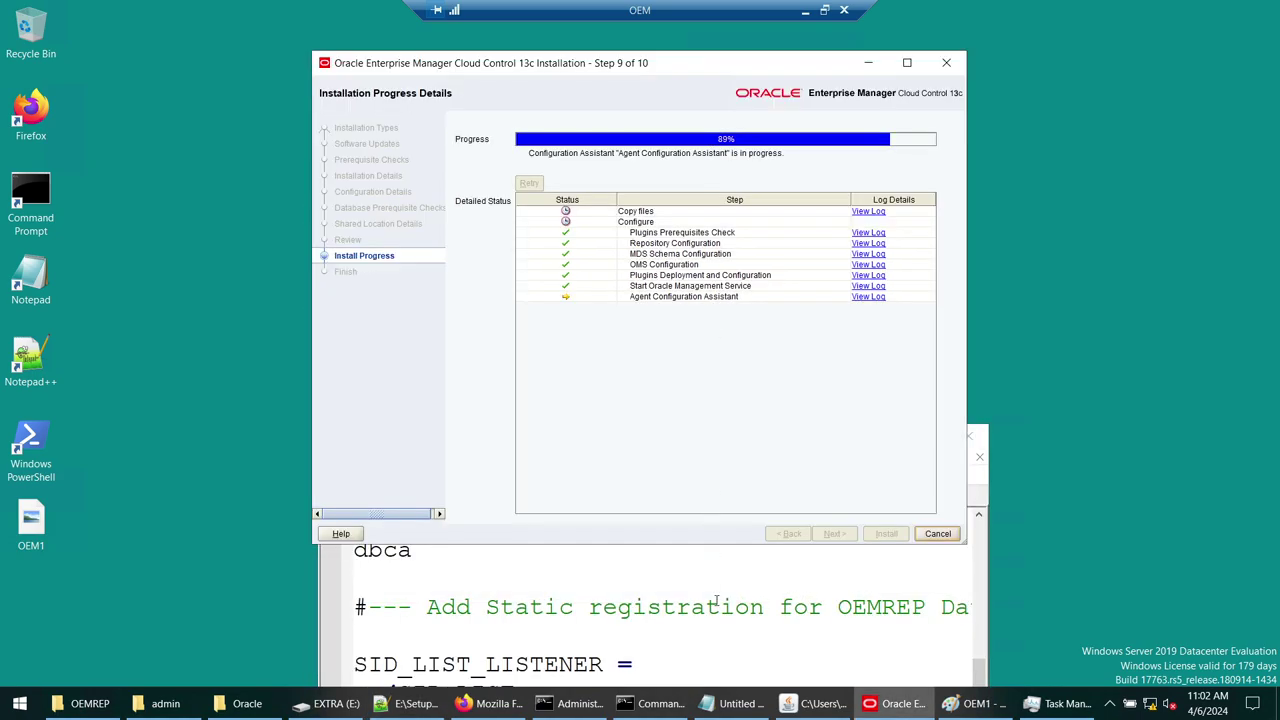
click(717, 600)
drag(701, 425, 697, 384)
scroll(651, 506, up, 15)
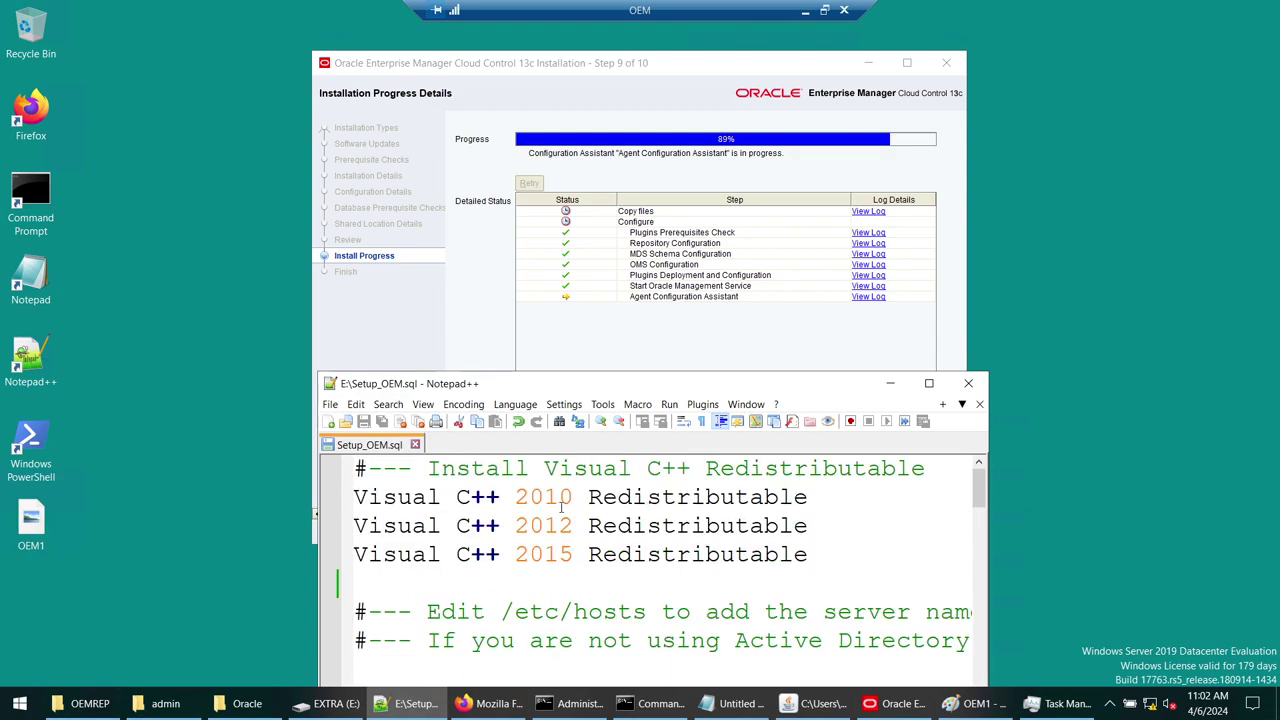
drag(701, 384, 711, 333)
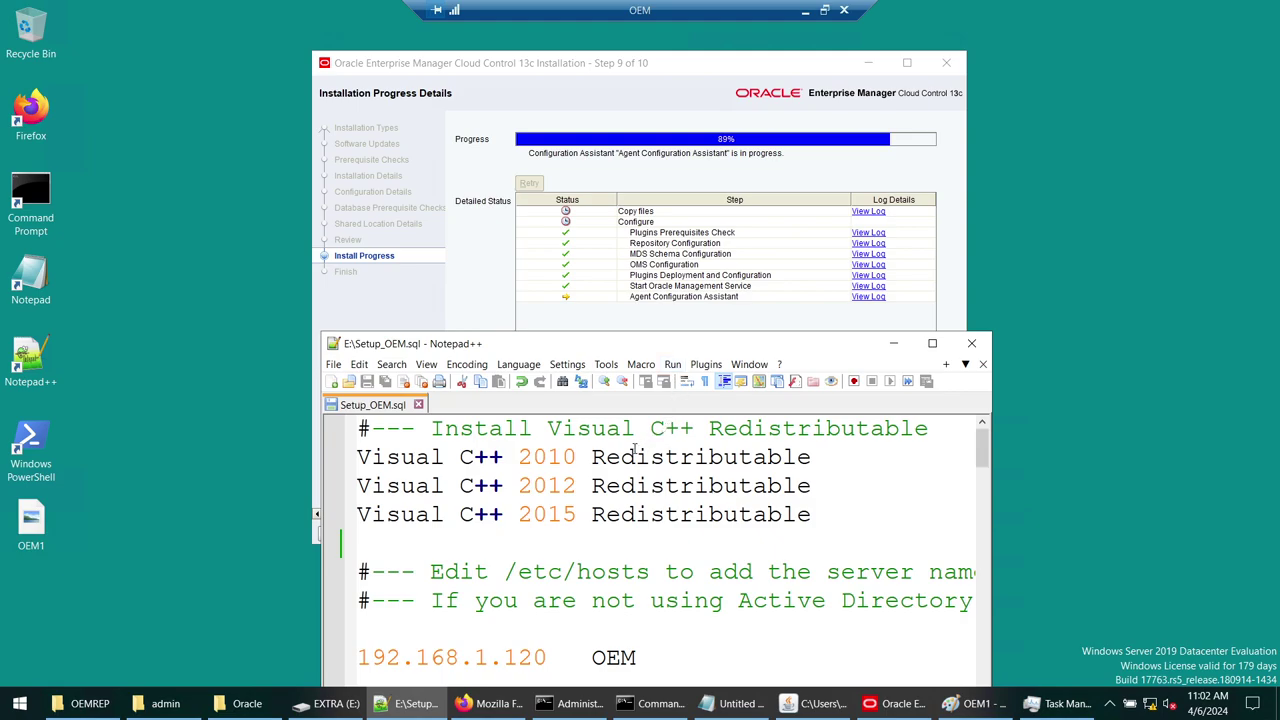
- Scroll through the Setup_OEM.sql script to review its lines
drag(462, 456, 812, 514)
scroll(818, 520, down, 1)
scroll(818, 520, down, 1)
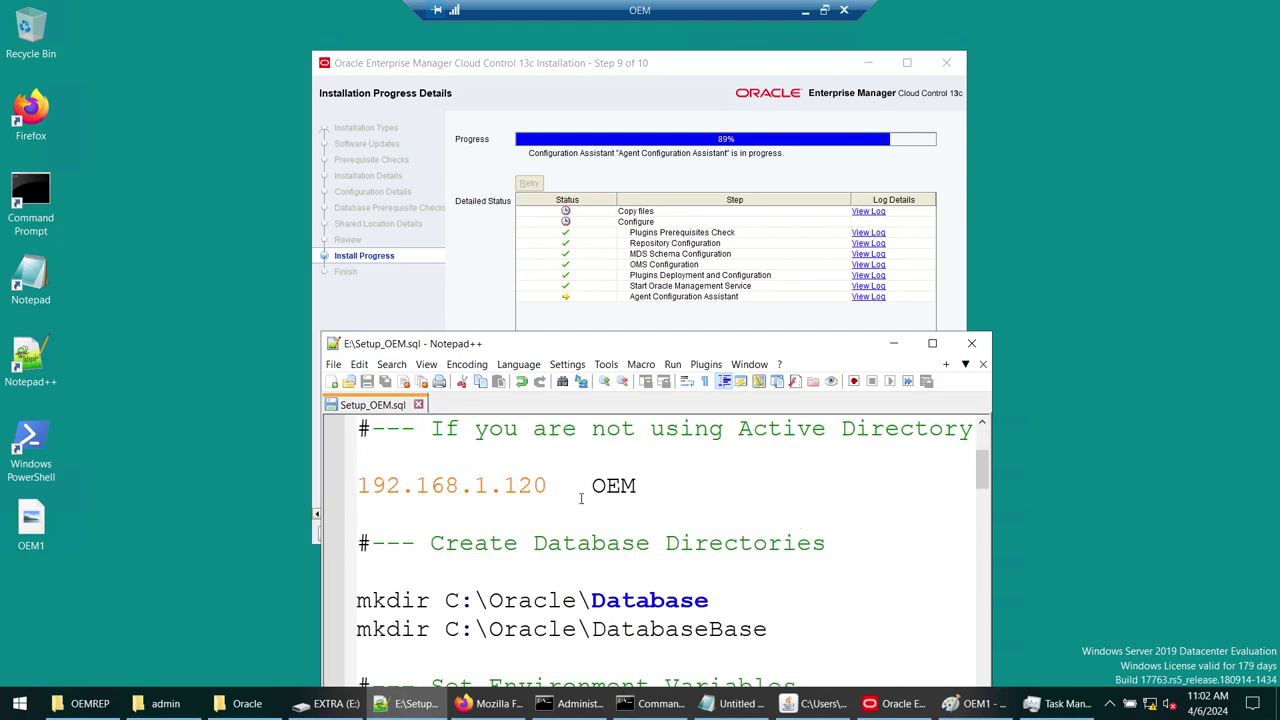
drag(636, 485, 357, 485)
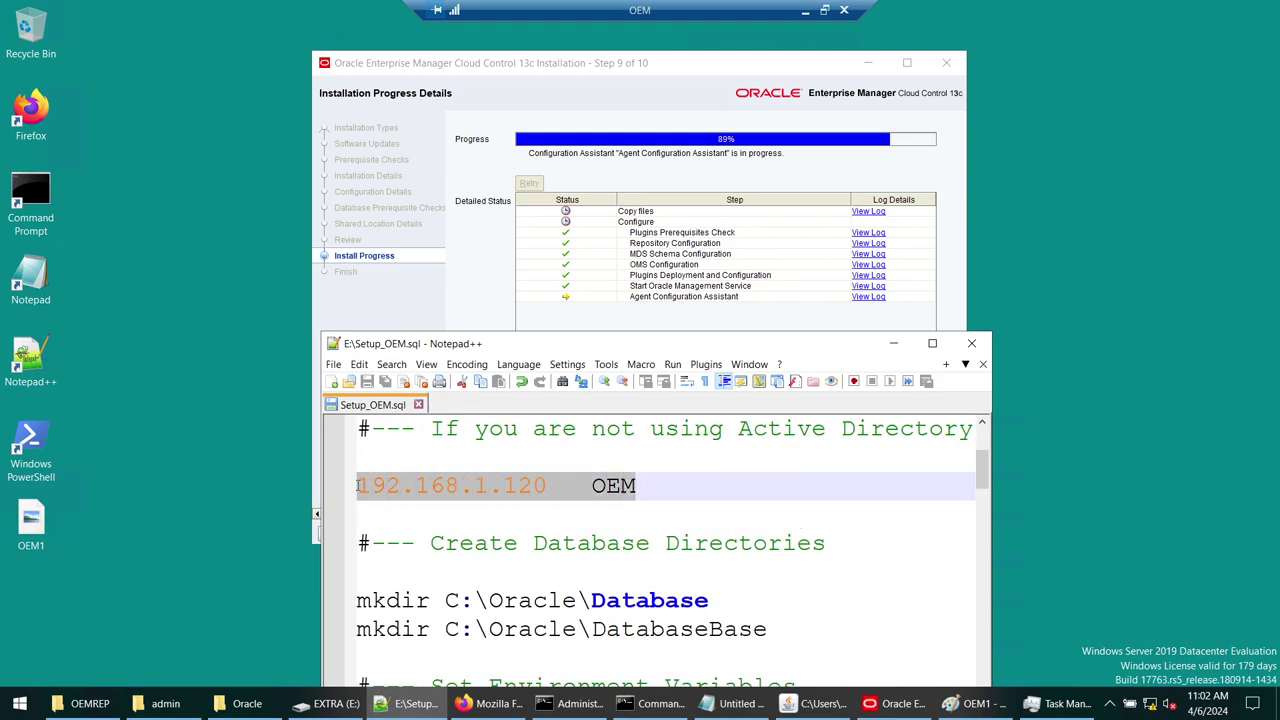
scroll(614, 507, down, 3)
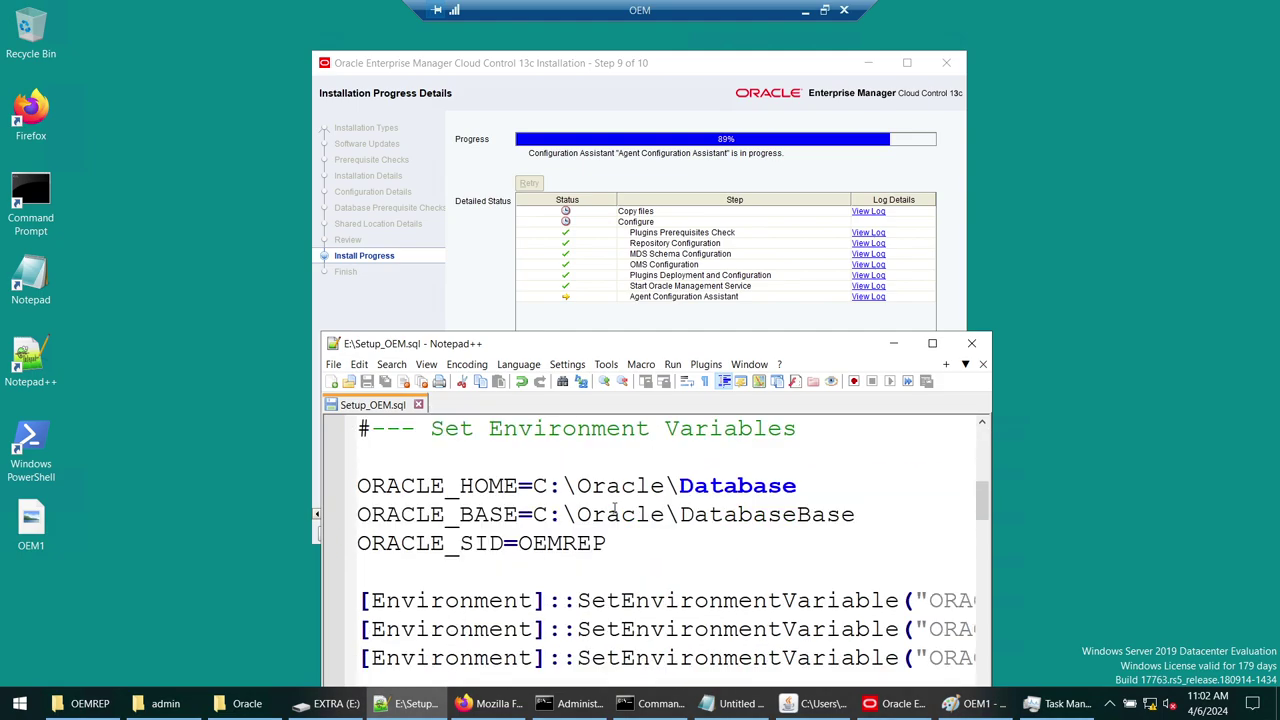
scroll(614, 507, up, 2)
- Select the Database and DatabaseBase folder names in the mkdir lines and the ORACLE_HOME line
click(366, 514)
drag(366, 514, 605, 514)
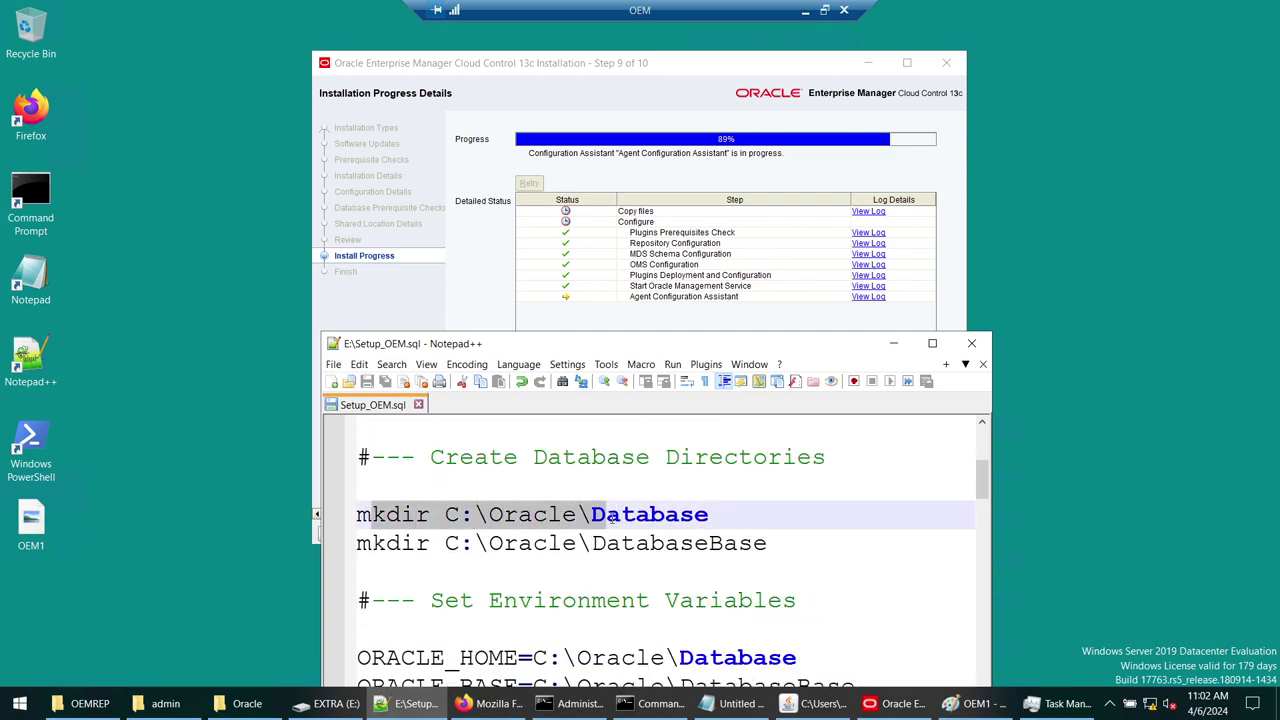
double_click(640, 514)
double_click(634, 543)
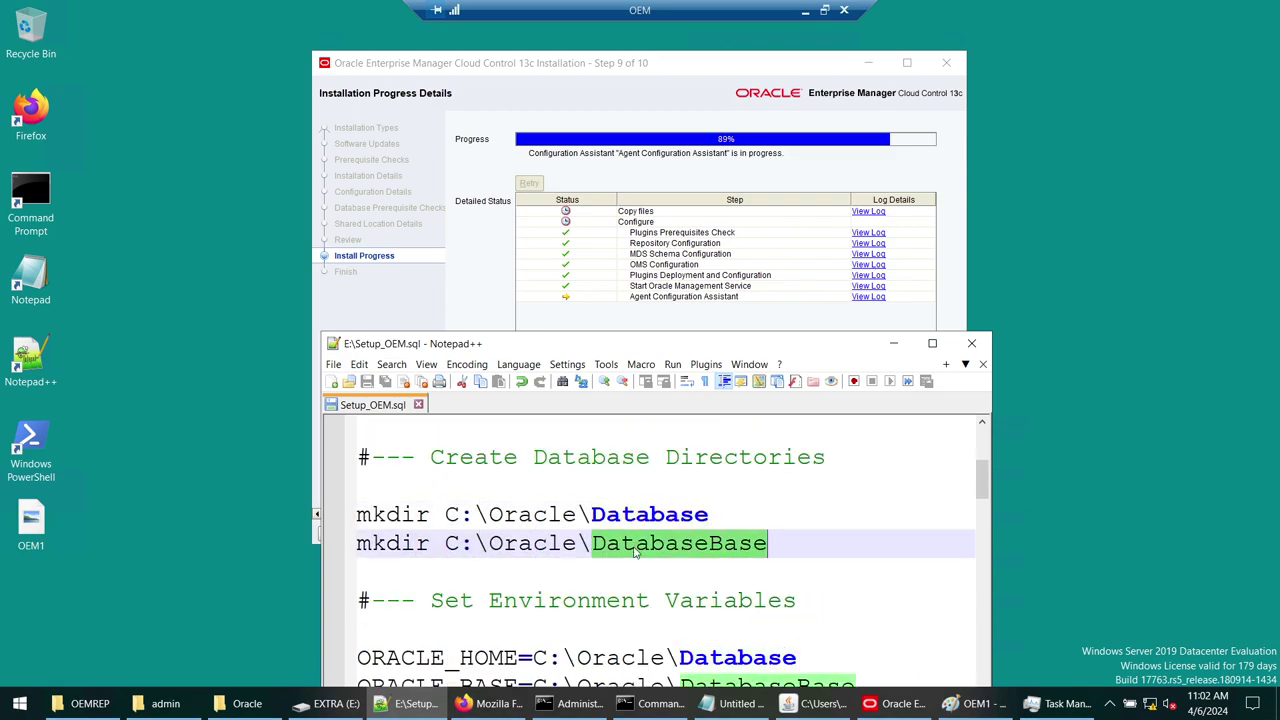
scroll(634, 543, down, 2)
click(444, 485)
drag(444, 485, 606, 543)
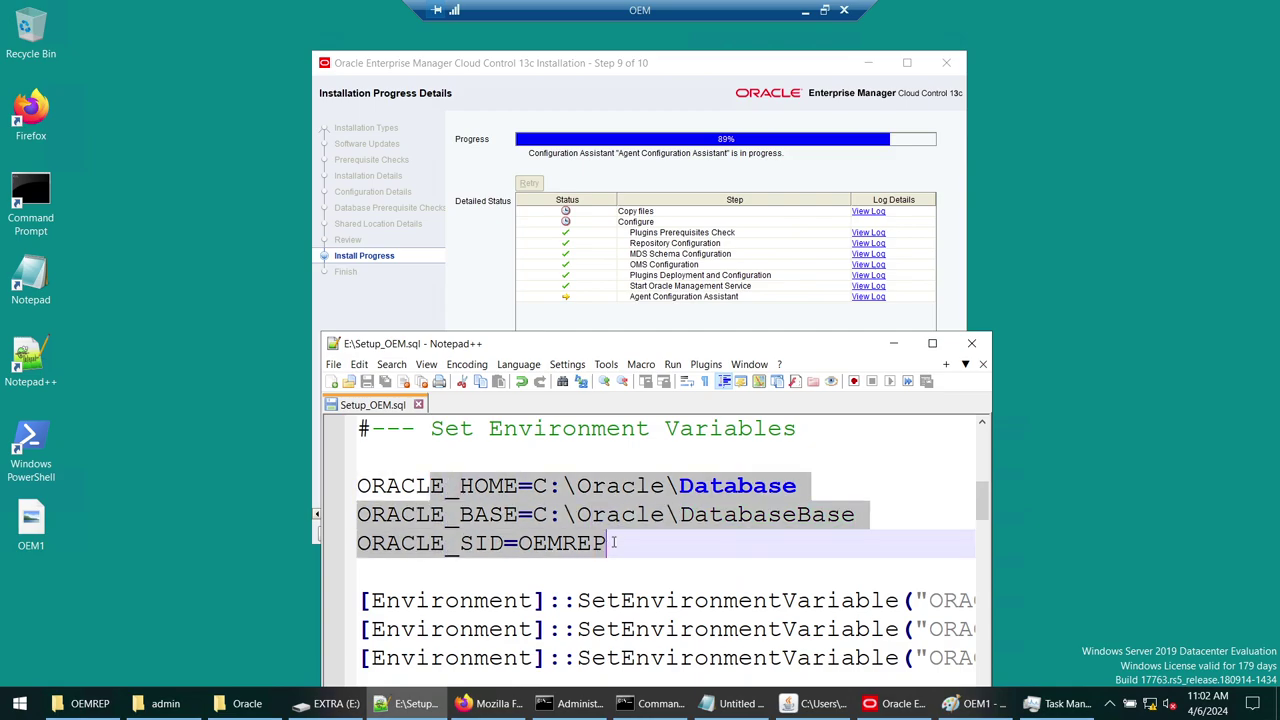
scroll(614, 542, down, 3)
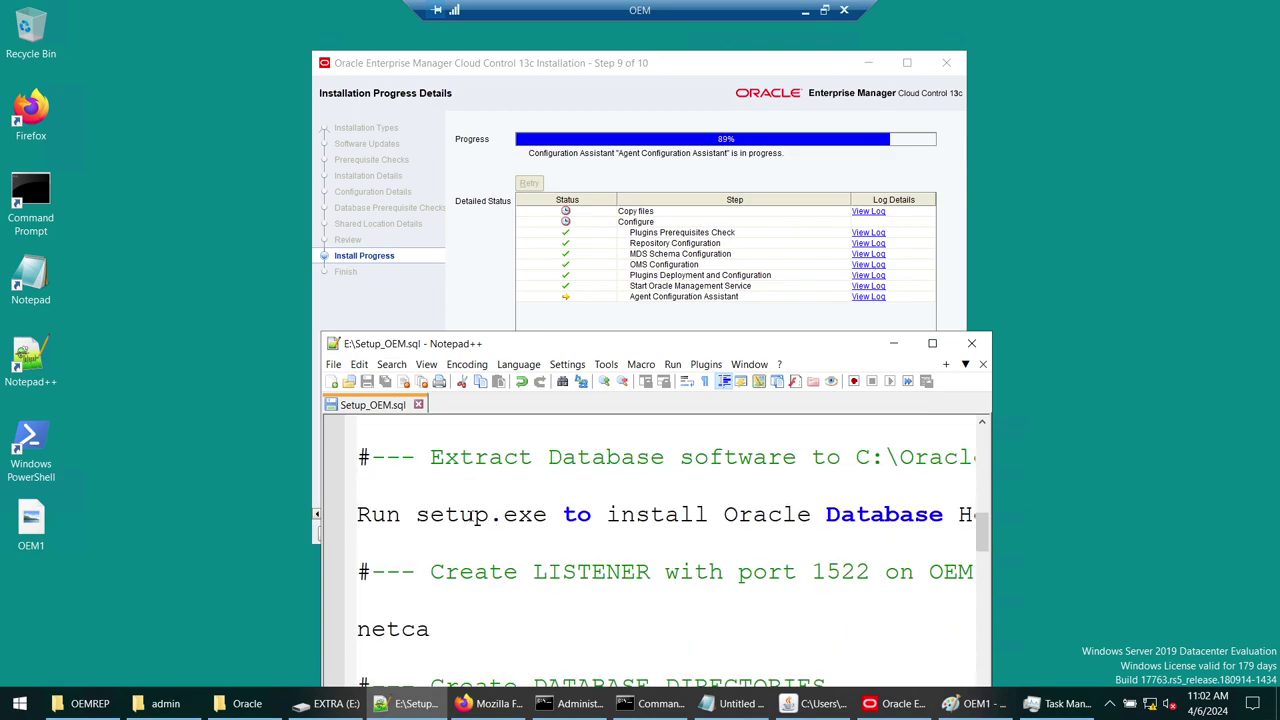
double_click(472, 516)
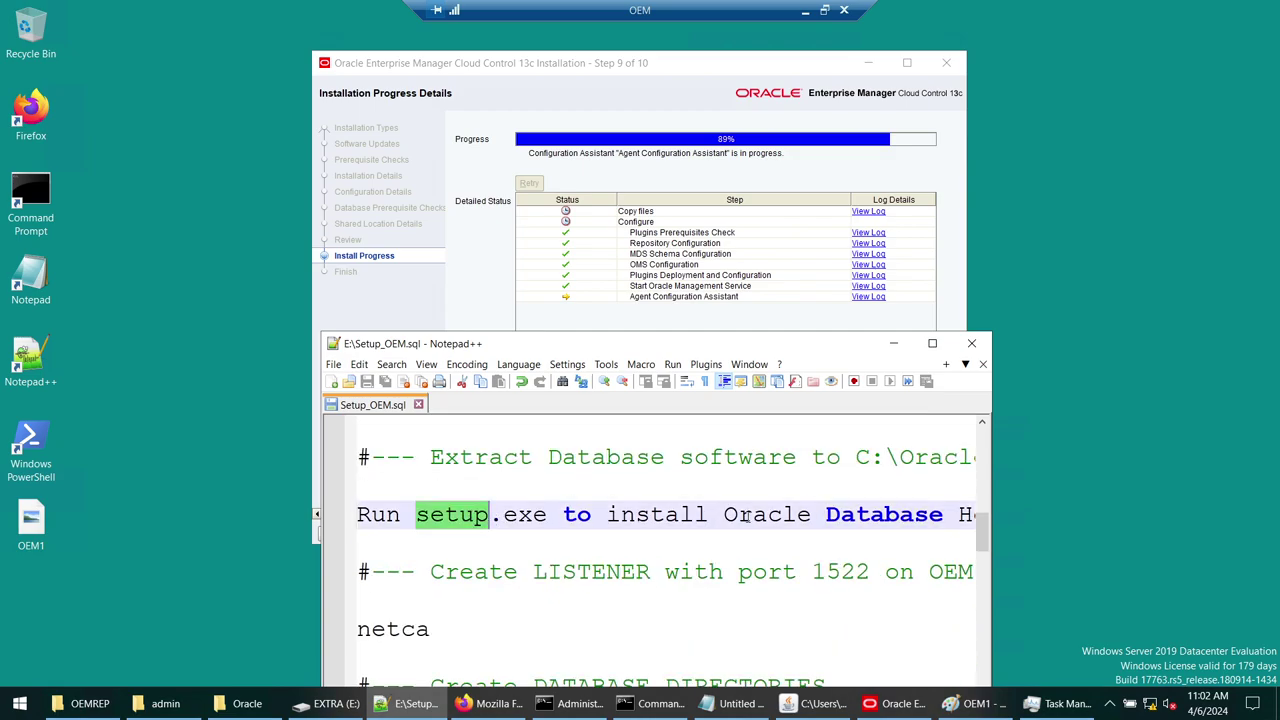
scroll(713, 516, down, 2)
scroll(392, 505, up, 1)
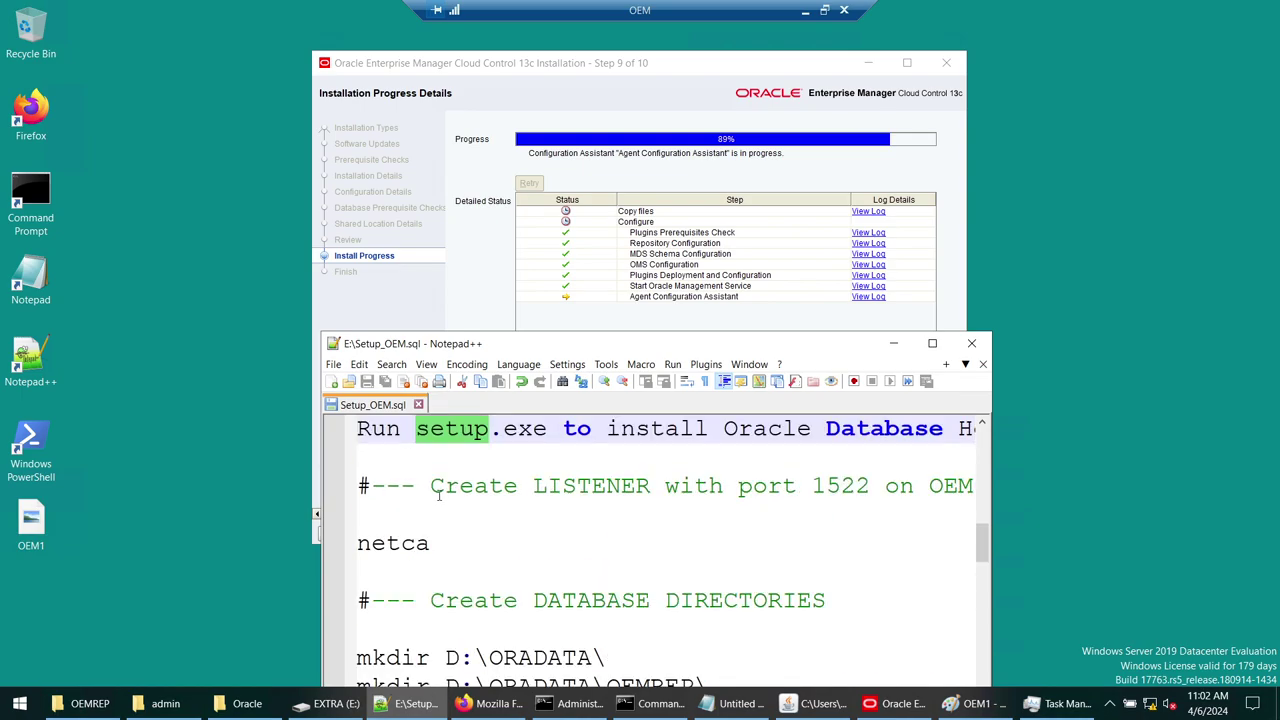
double_click(557, 488)
scroll(557, 508, down, 1)
scroll(557, 508, down, 1)
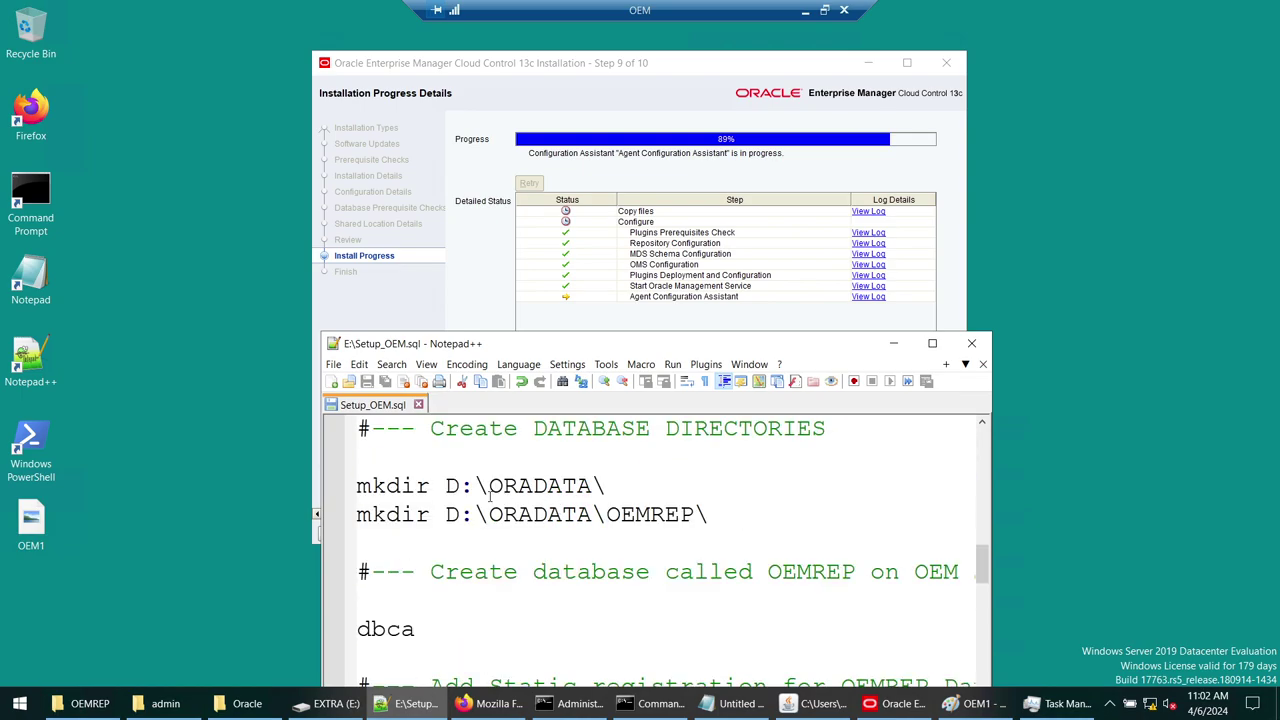
drag(370, 486, 716, 515)
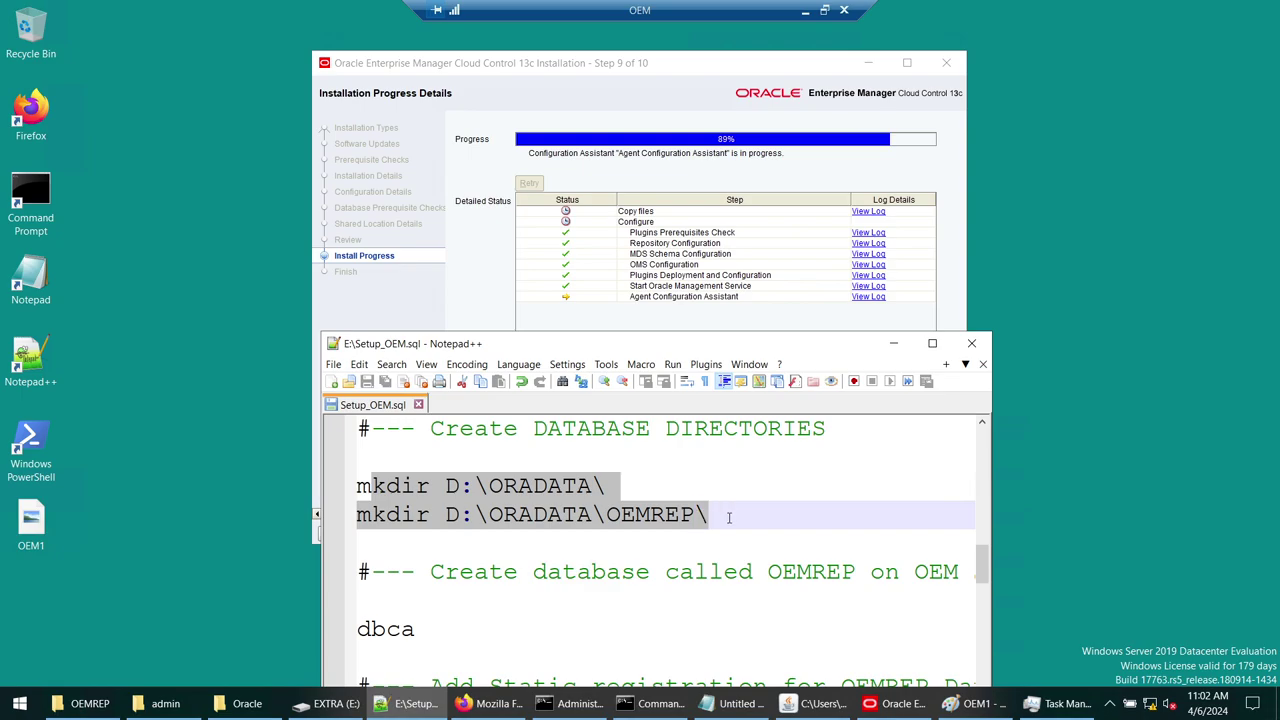
scroll(722, 516, down, 1)
double_click(400, 543)
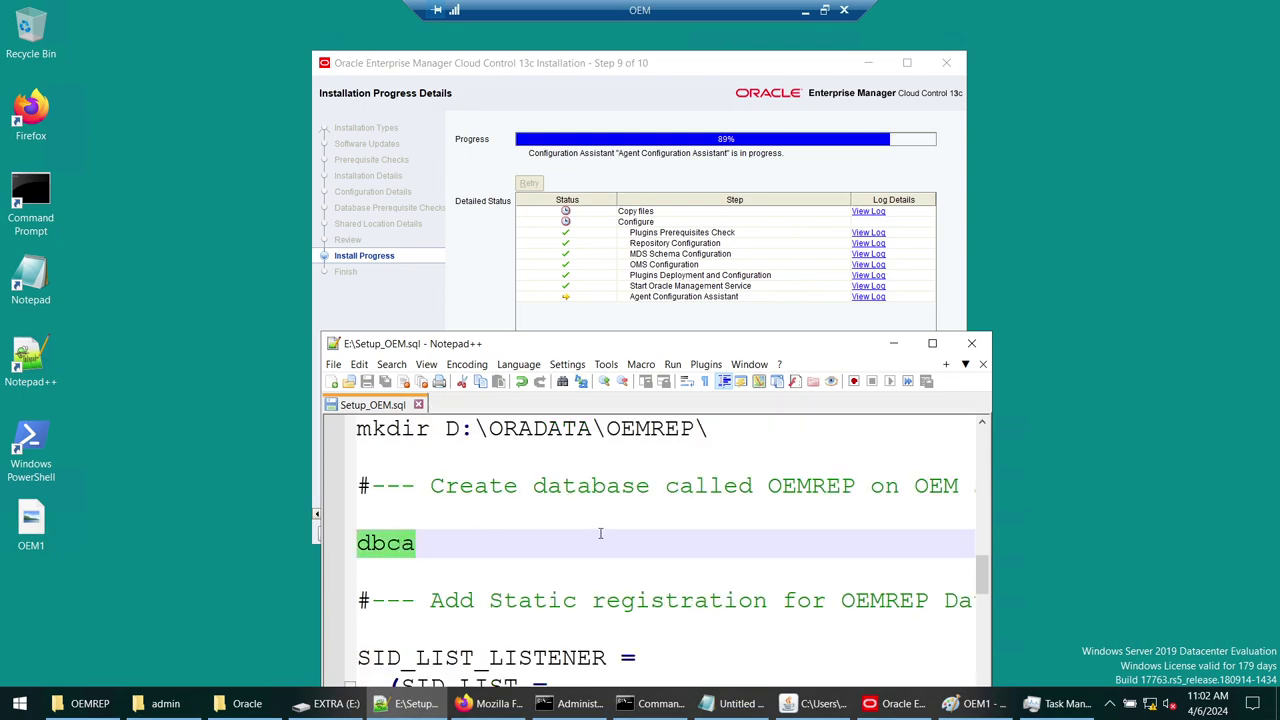
scroll(601, 533, down, 2)
drag(359, 486, 490, 657)
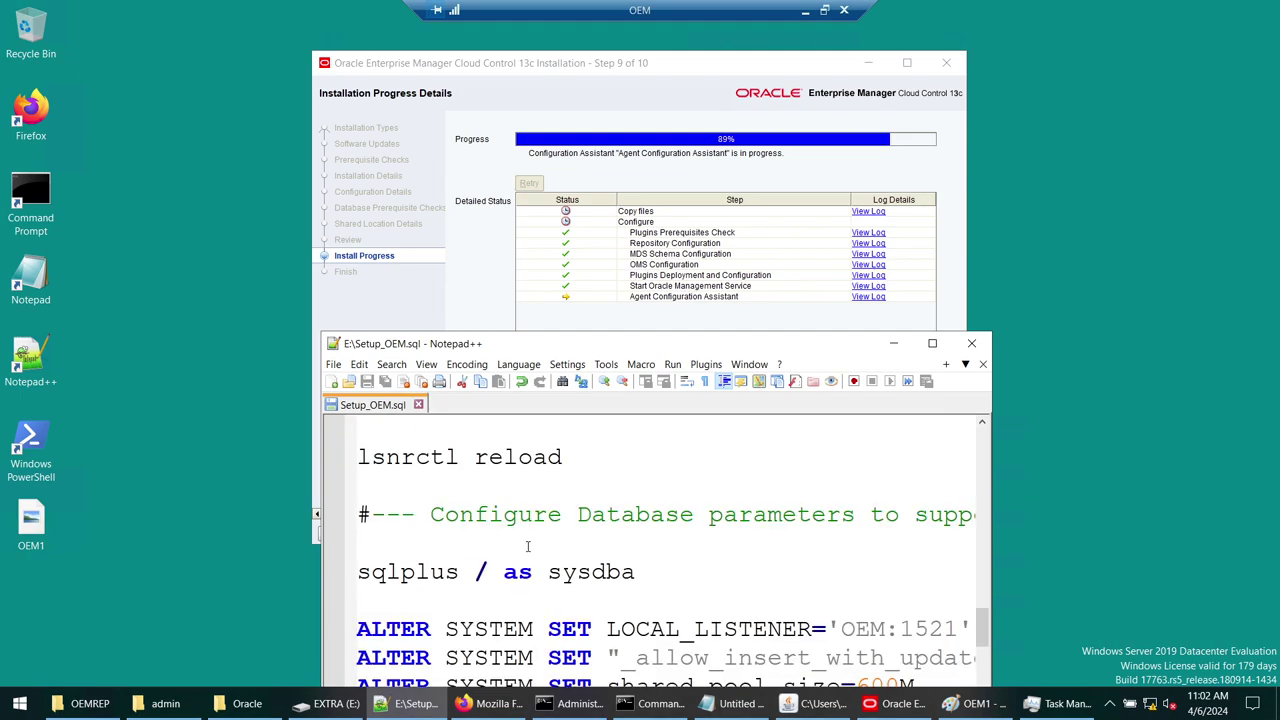
triple_click(570, 457)
scroll(445, 515, down, 2)
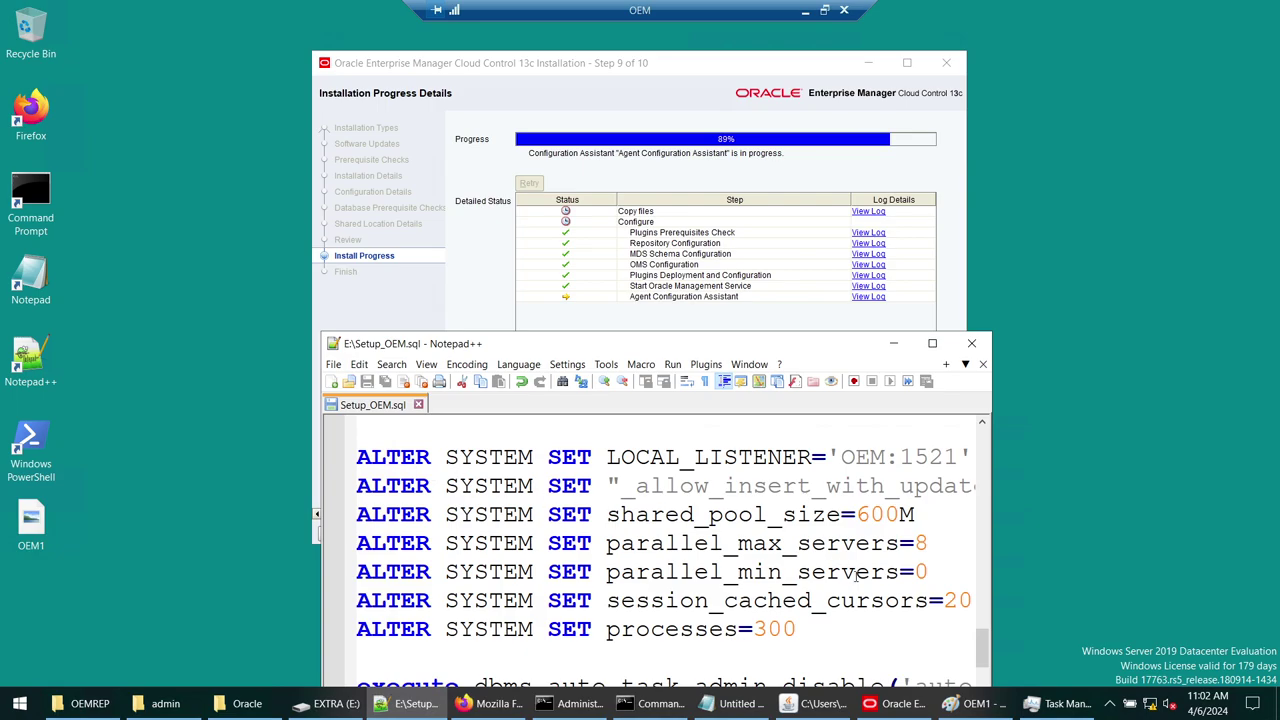
scroll(806, 598, down, 1)
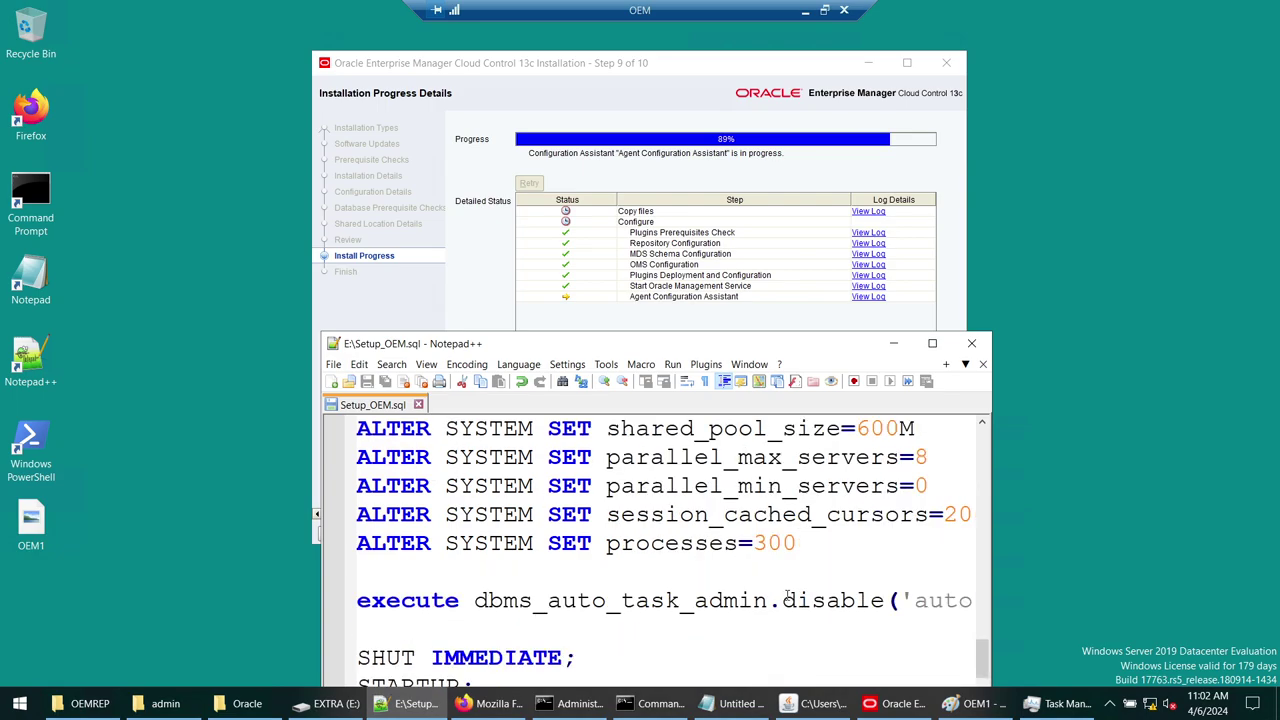
scroll(781, 598, up, 1)
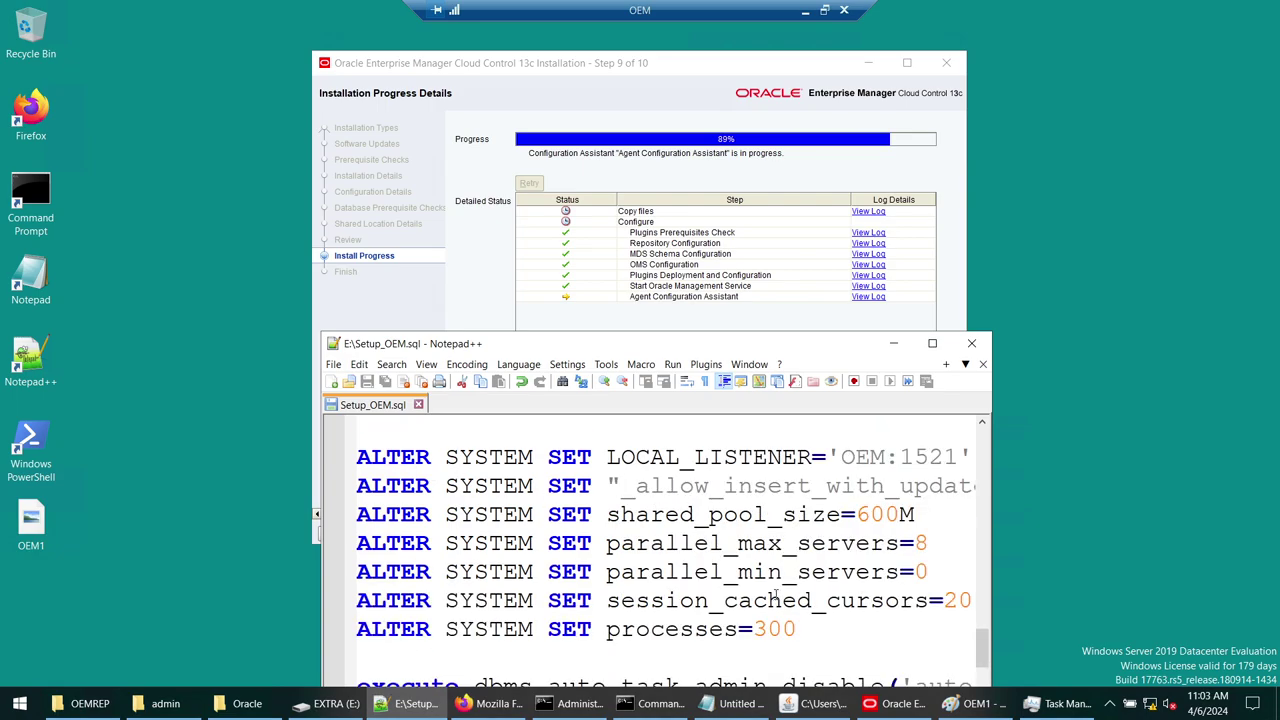
scroll(770, 540, down, 2)
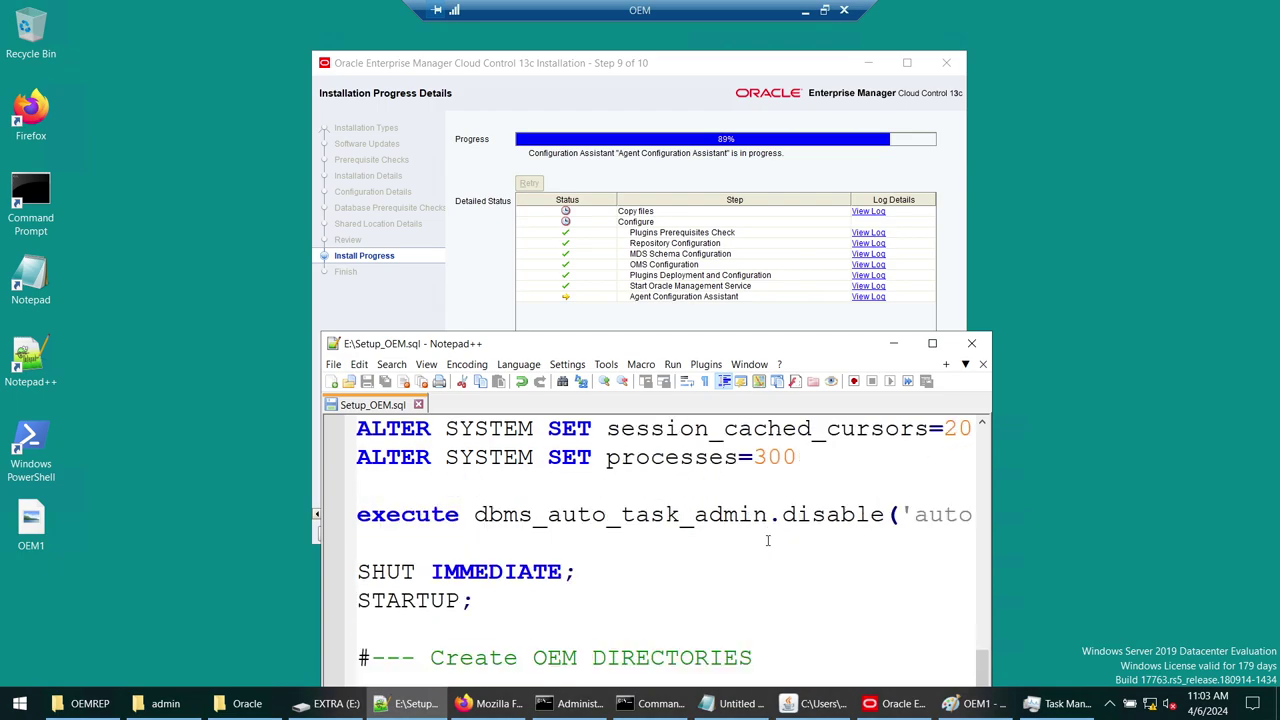
scroll(768, 540, down, 1)
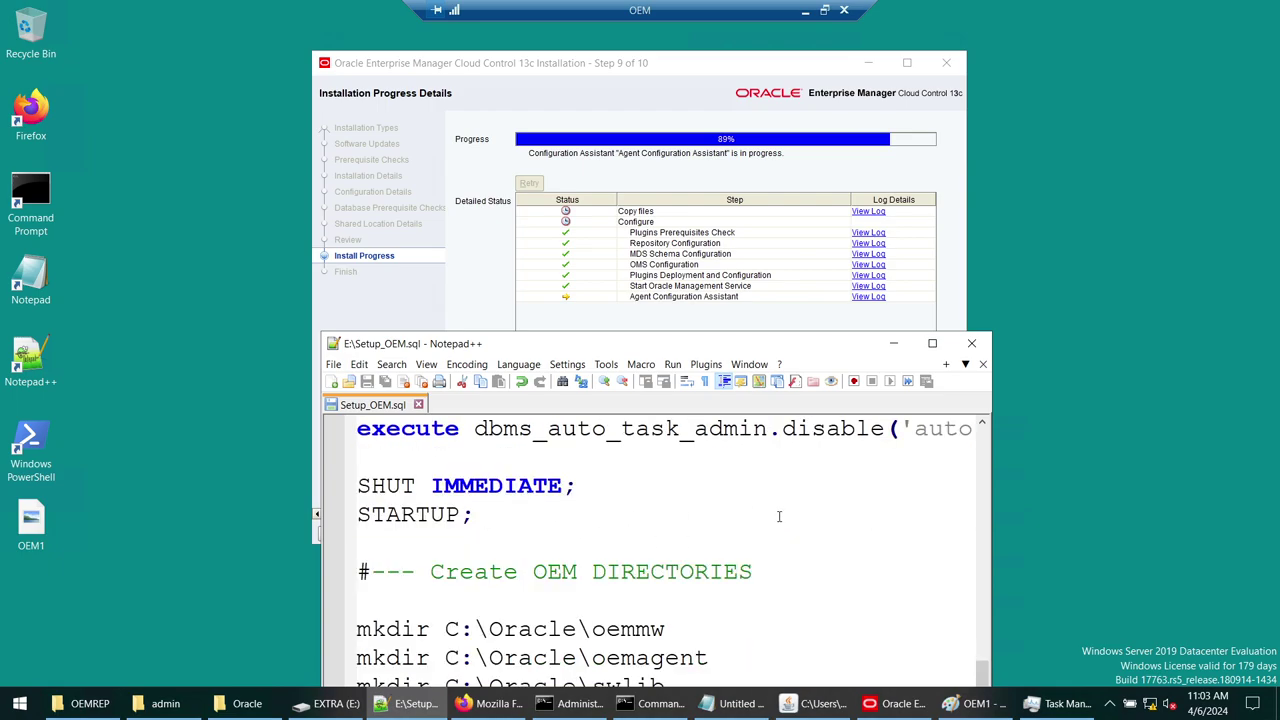
scroll(779, 516, up, 2)
scroll(789, 531, down, 1)
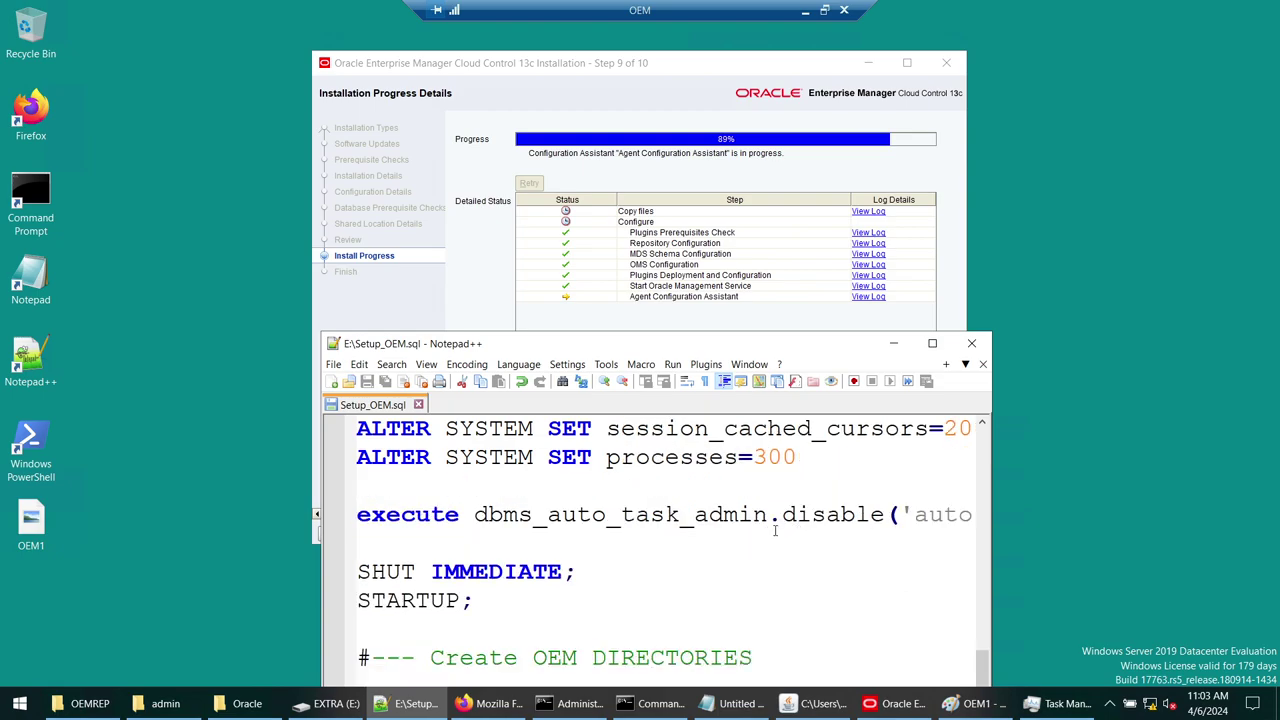
drag(471, 600, 358, 571)
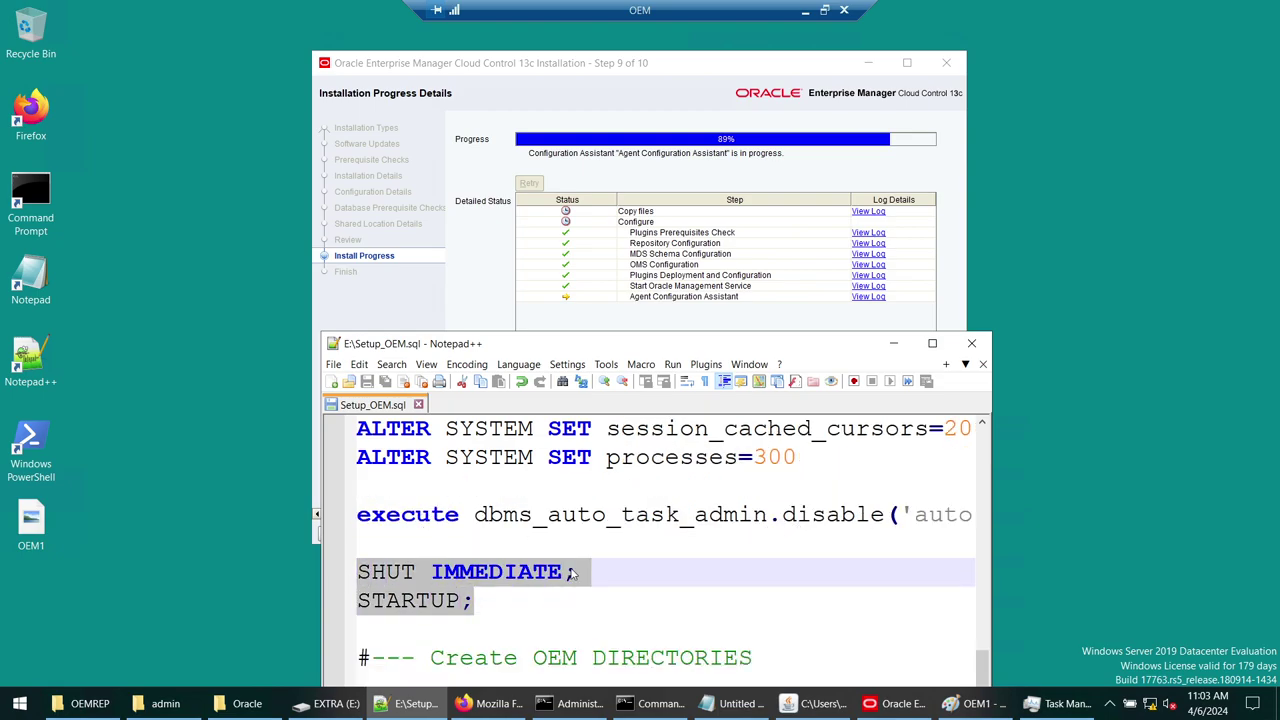
scroll(572, 572, down, 3)
scroll(572, 572, up, 1)
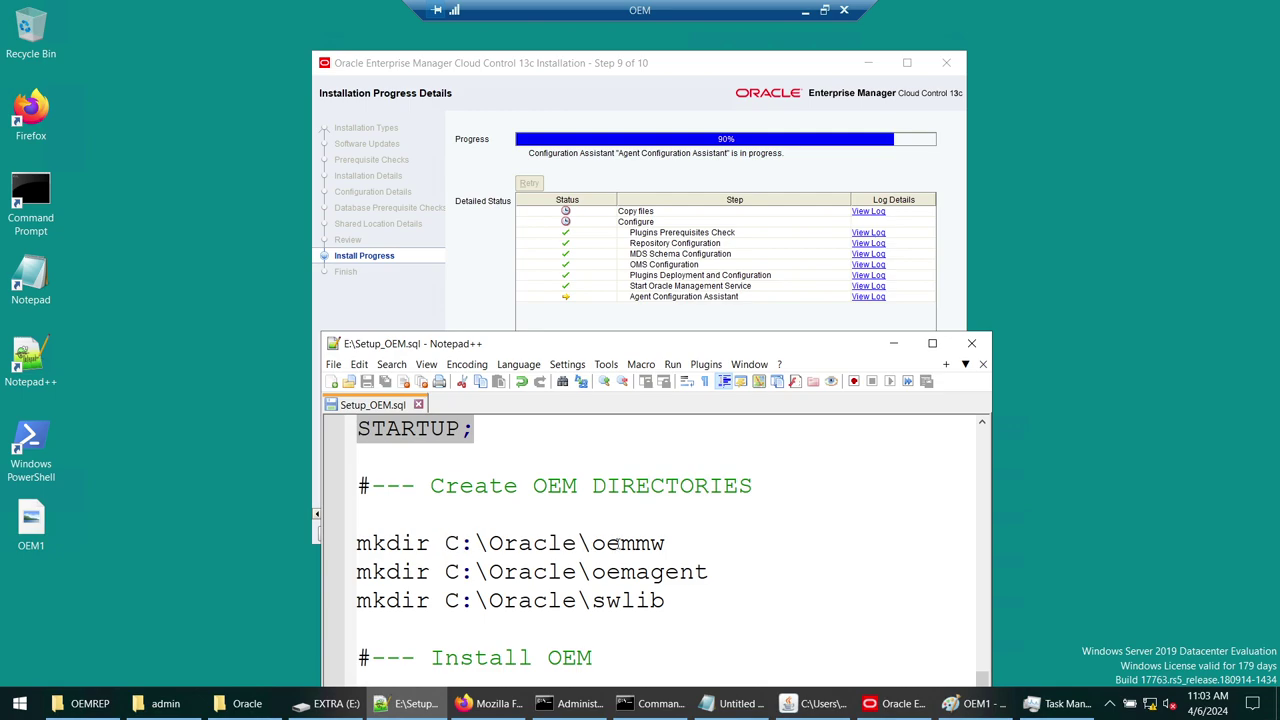
double_click(620, 541)
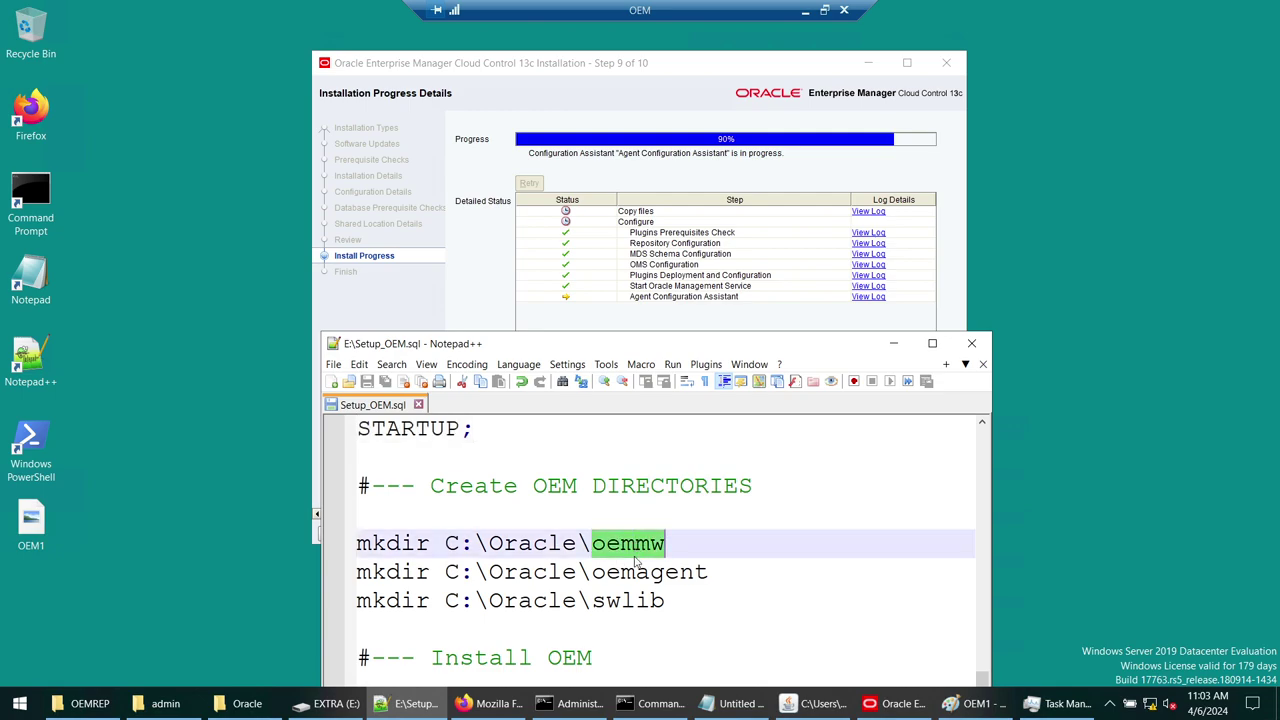
double_click(637, 571)
double_click(637, 600)
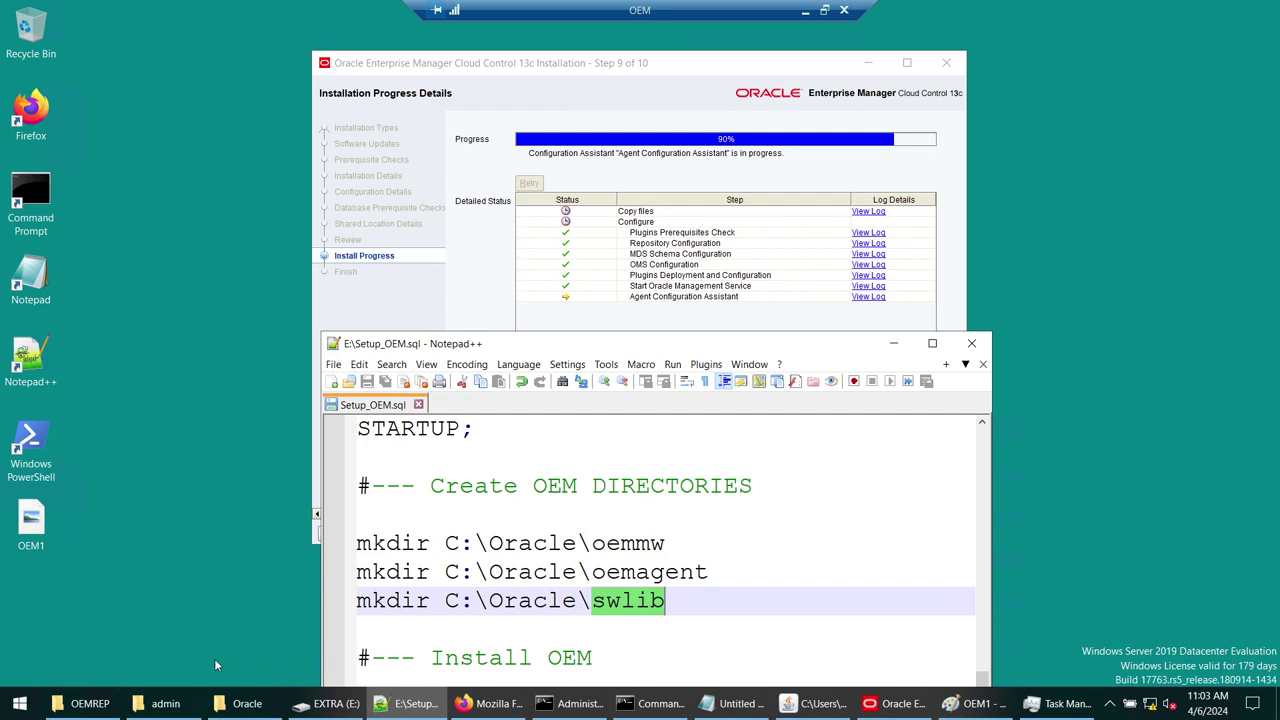
- Browse from C:\Oracle to E:\Softwares and open the actions for the setup_em13500_win64 installer
click(250, 705)
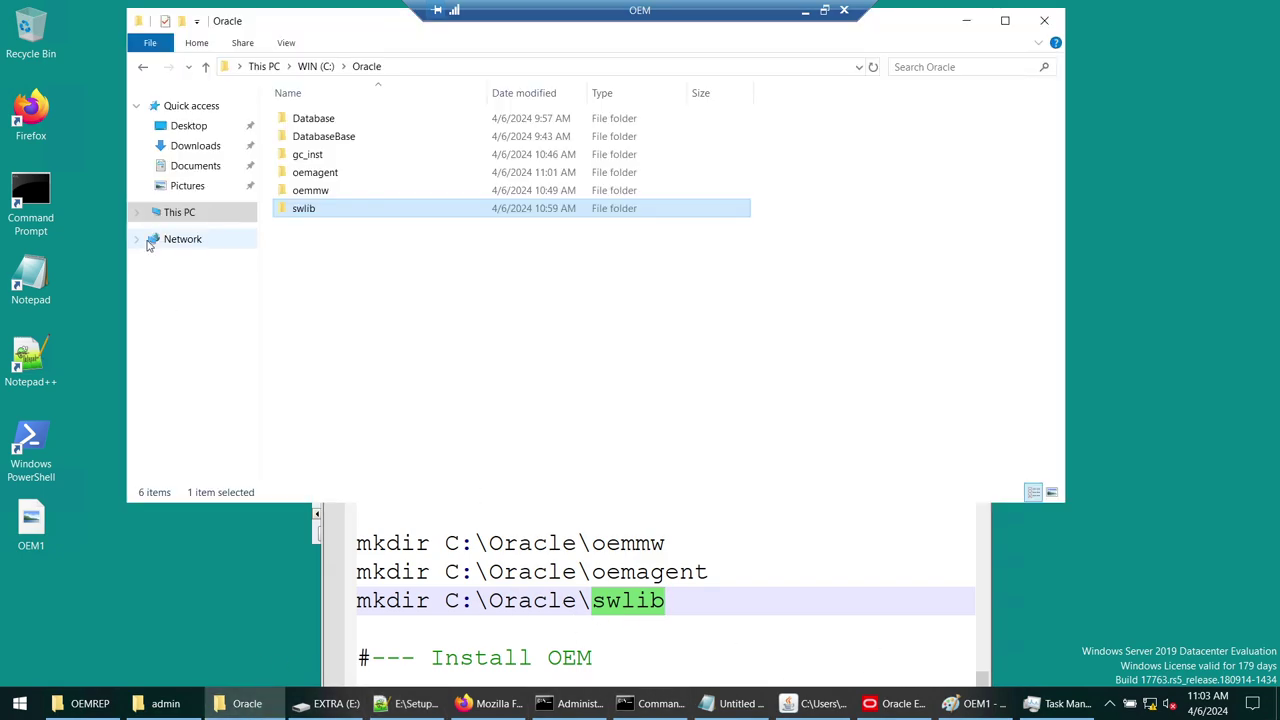
click(214, 213)
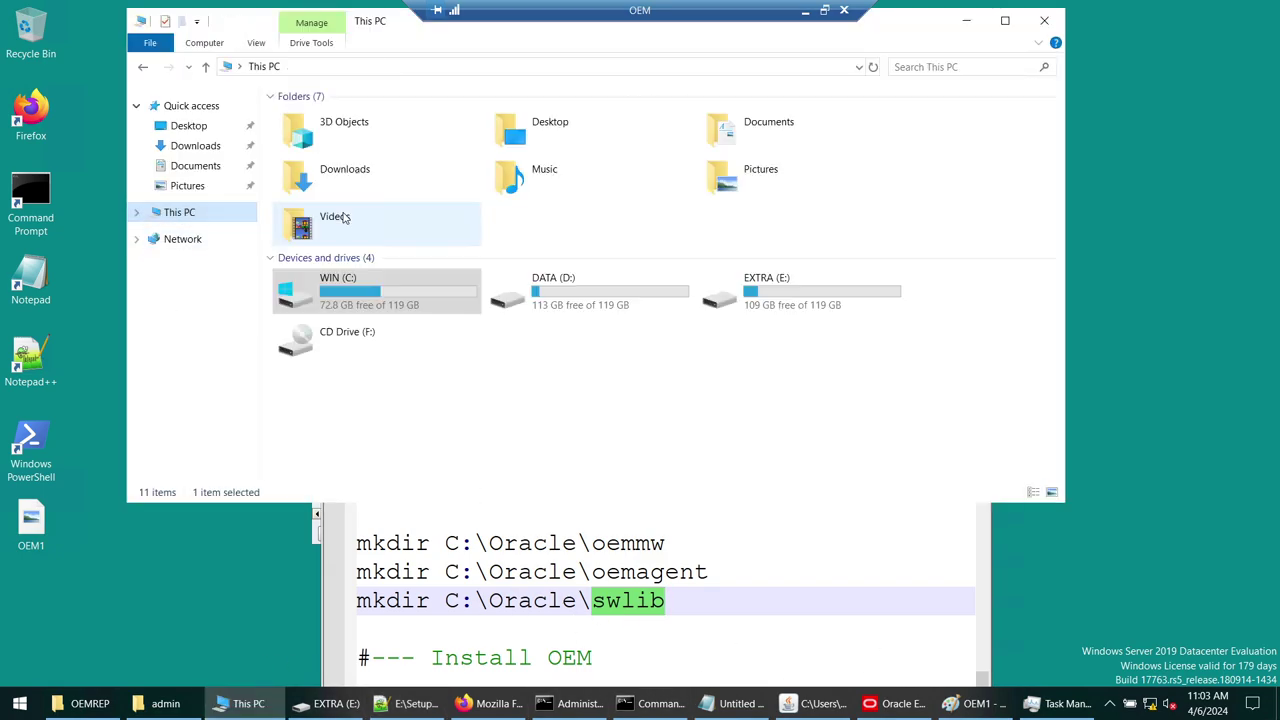
double_click(760, 285)
double_click(350, 121)
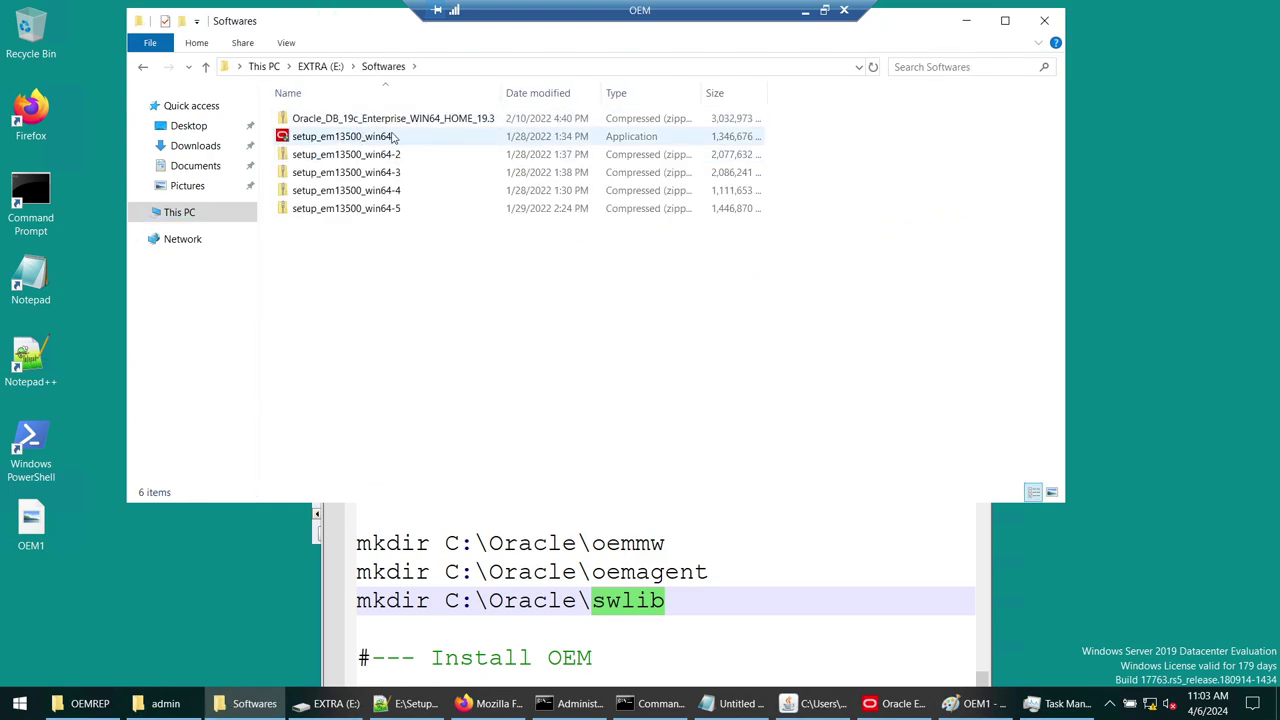
click(344, 137)
drag(870, 30, 886, 249)
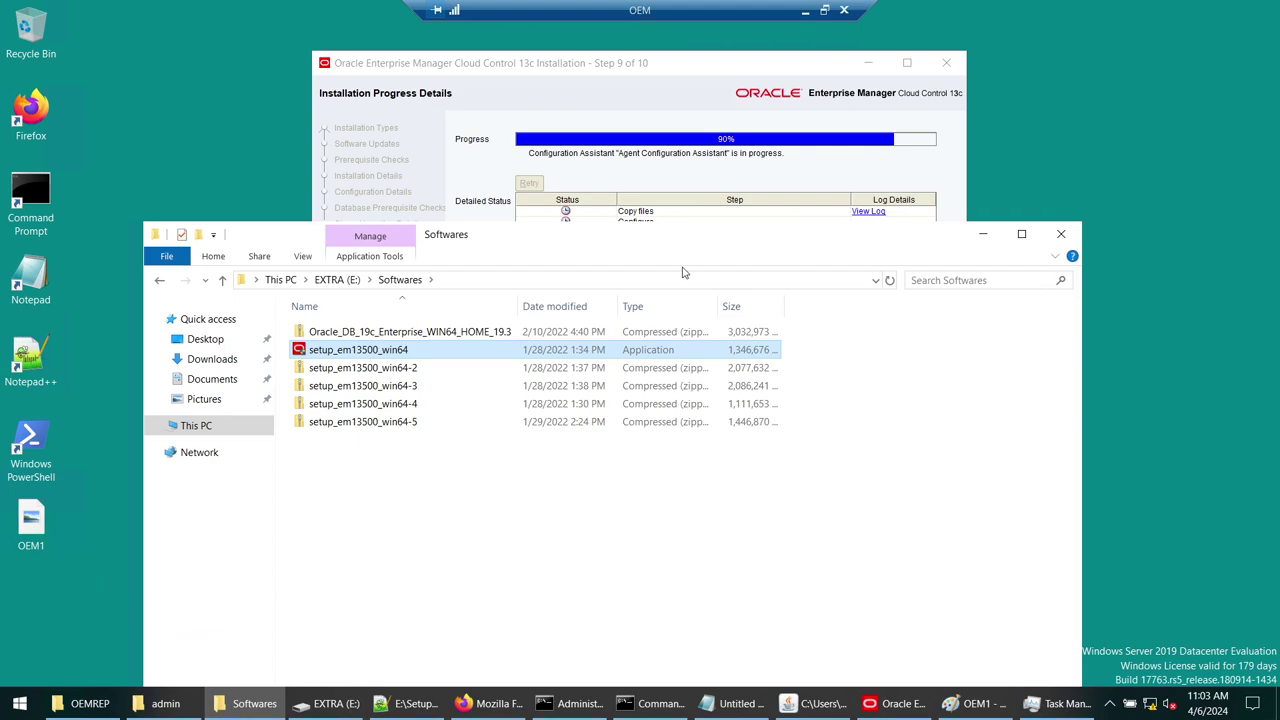
right_click(346, 350)
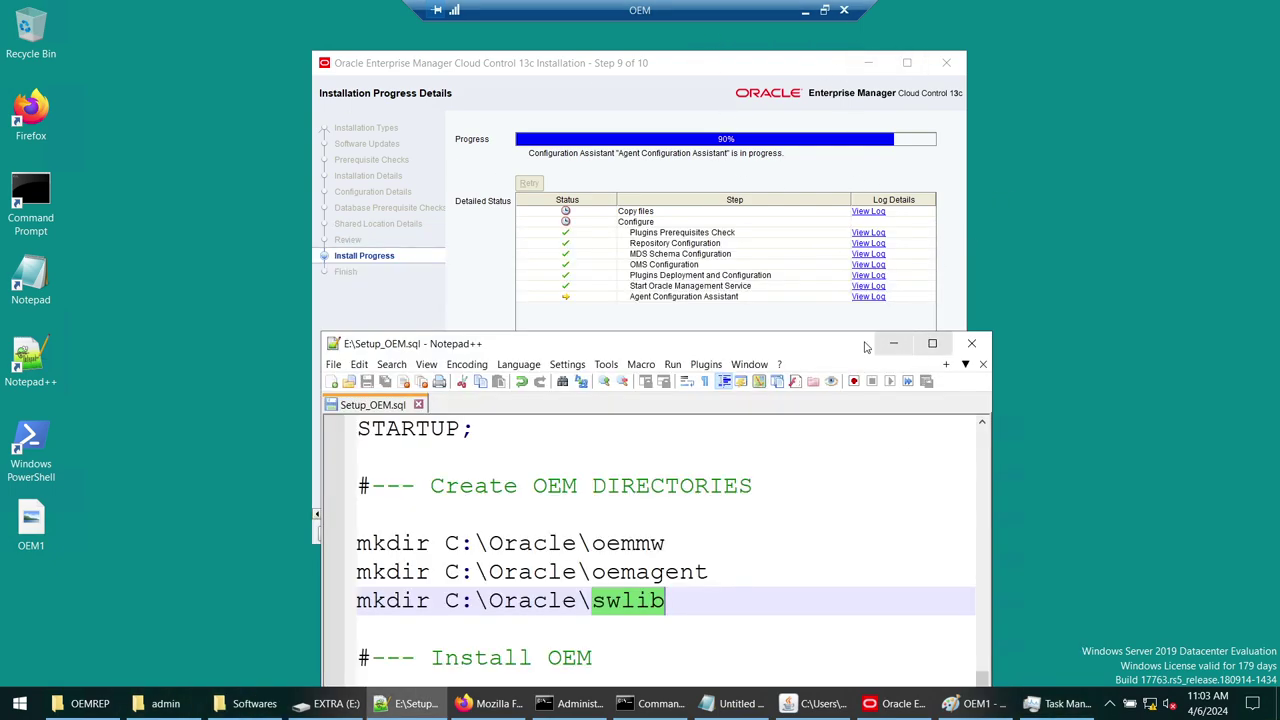
- Minimize Notepad++ and nudge the installer window down to watch step 9 at 90%
click(893, 343)
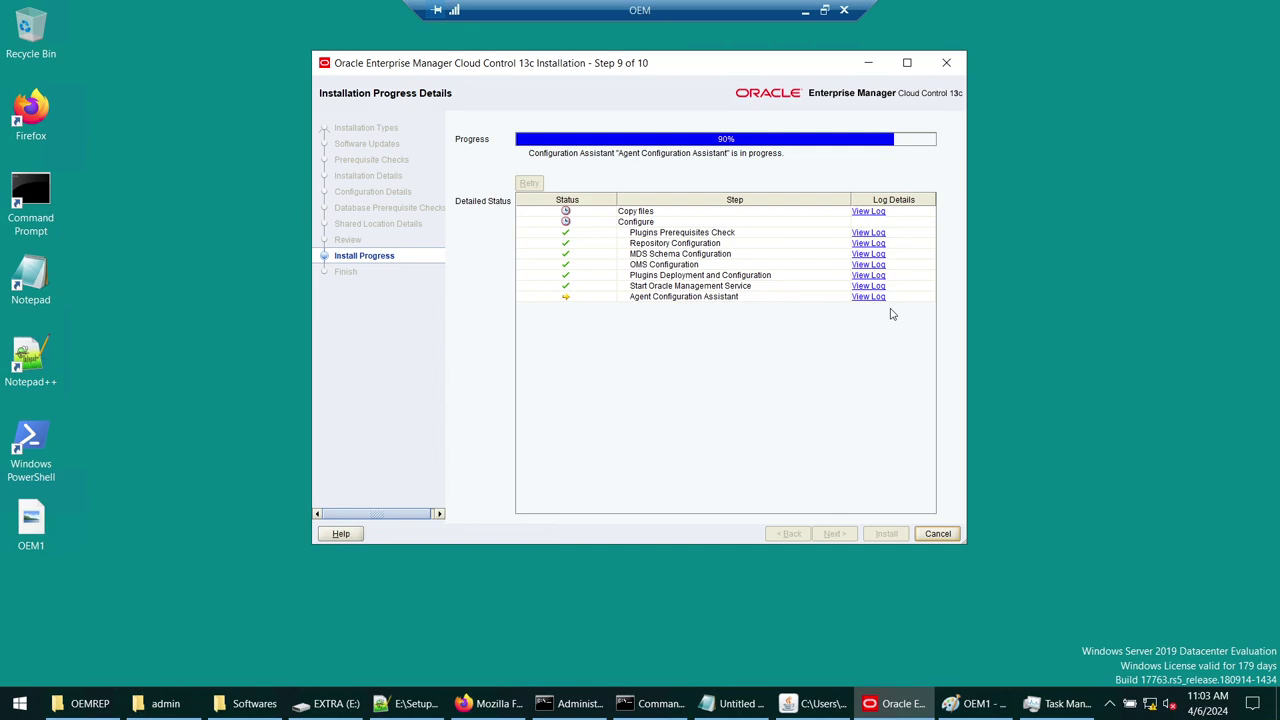
drag(725, 68, 729, 90)
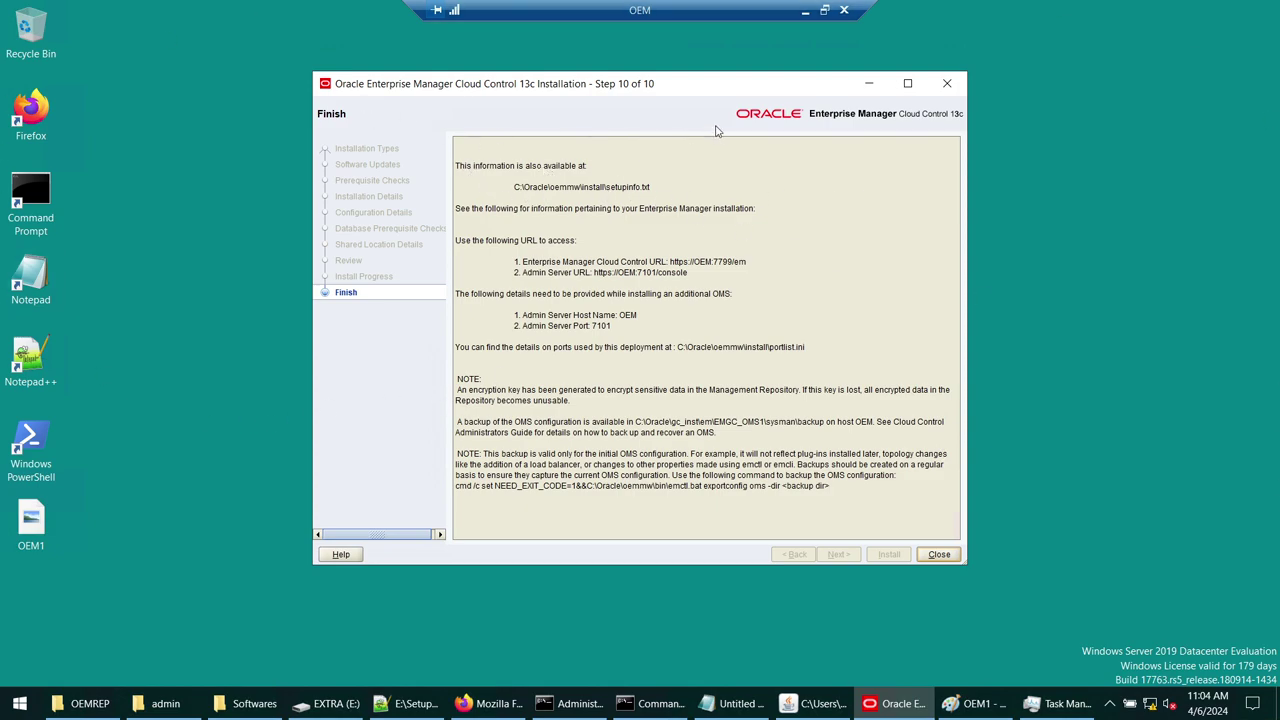
- Paste the Finish-page screenshot into a new Paint image and save it as OEM2
click(998, 703)
key(ctrl+n)
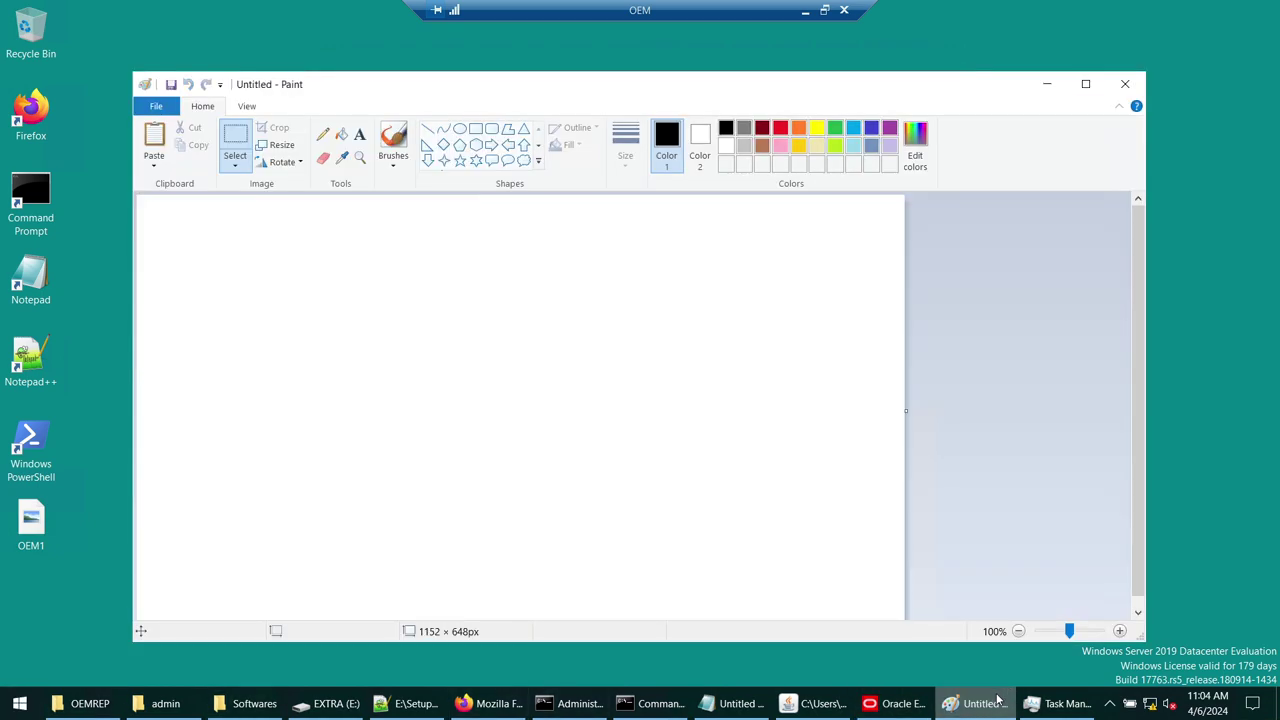
key(ctrl+v)
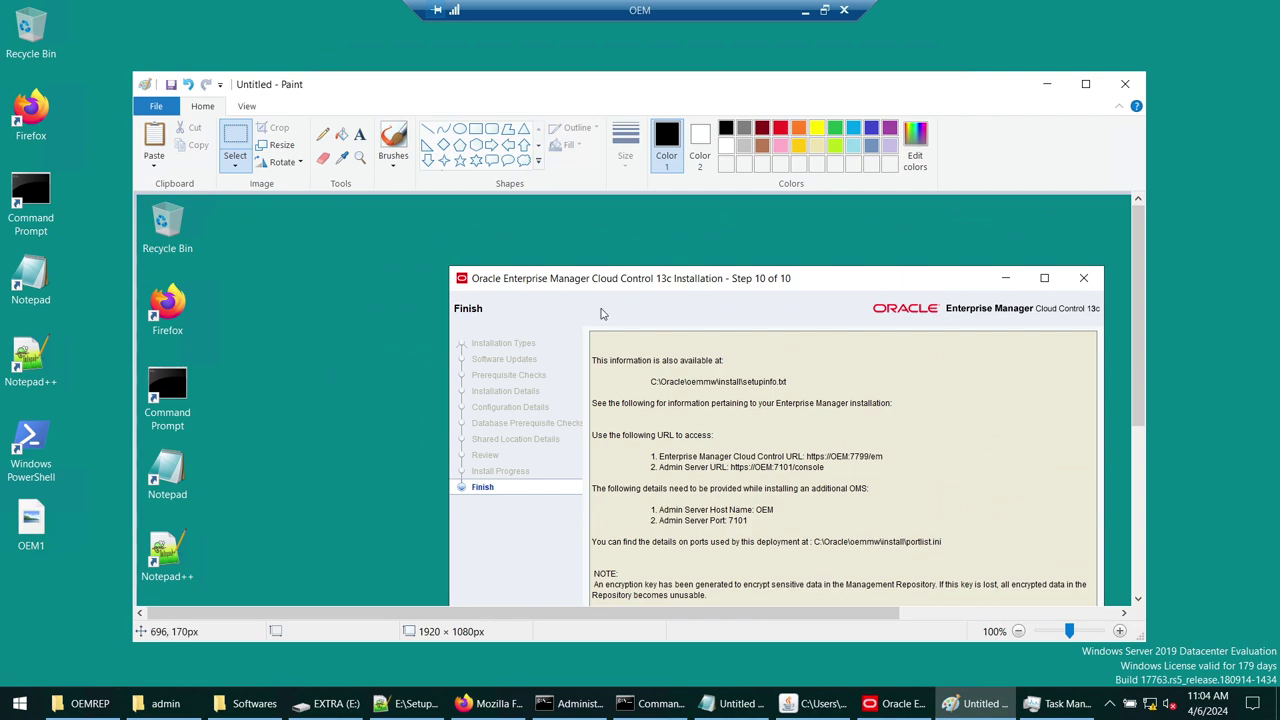
key(ctrl+s)
text(OEM)
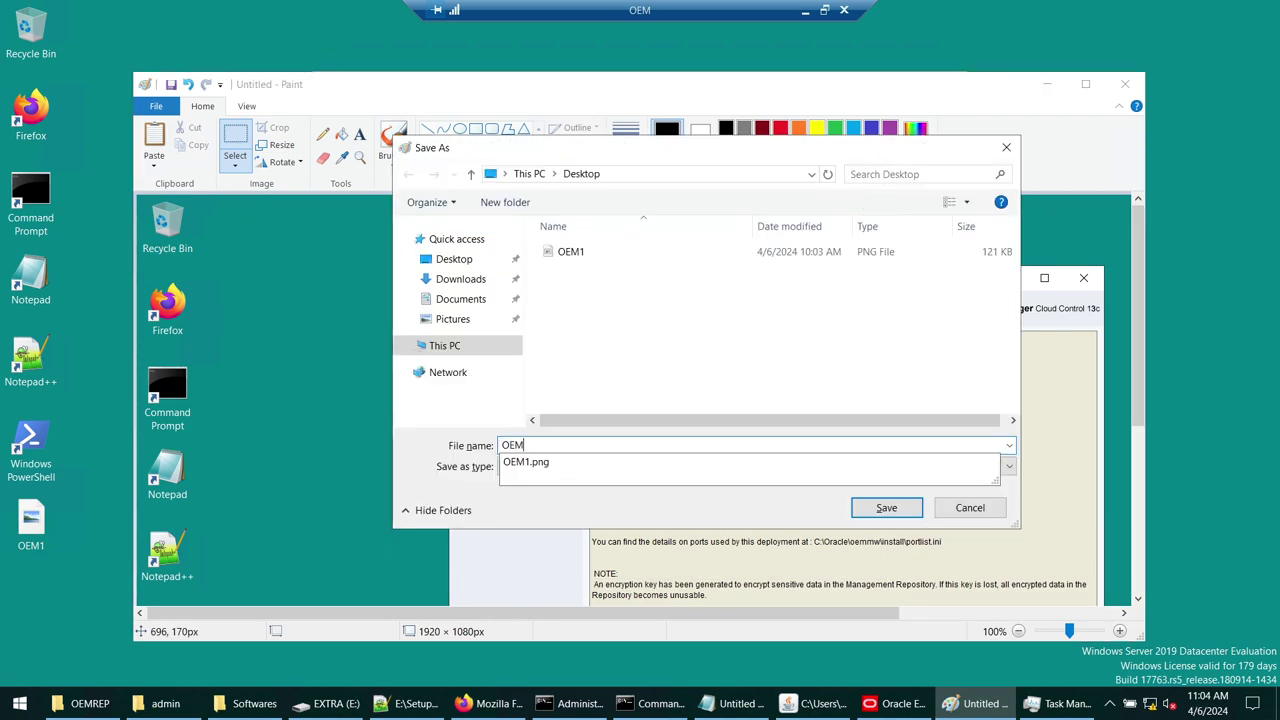
text(2)
key(Return)
click(1047, 84)
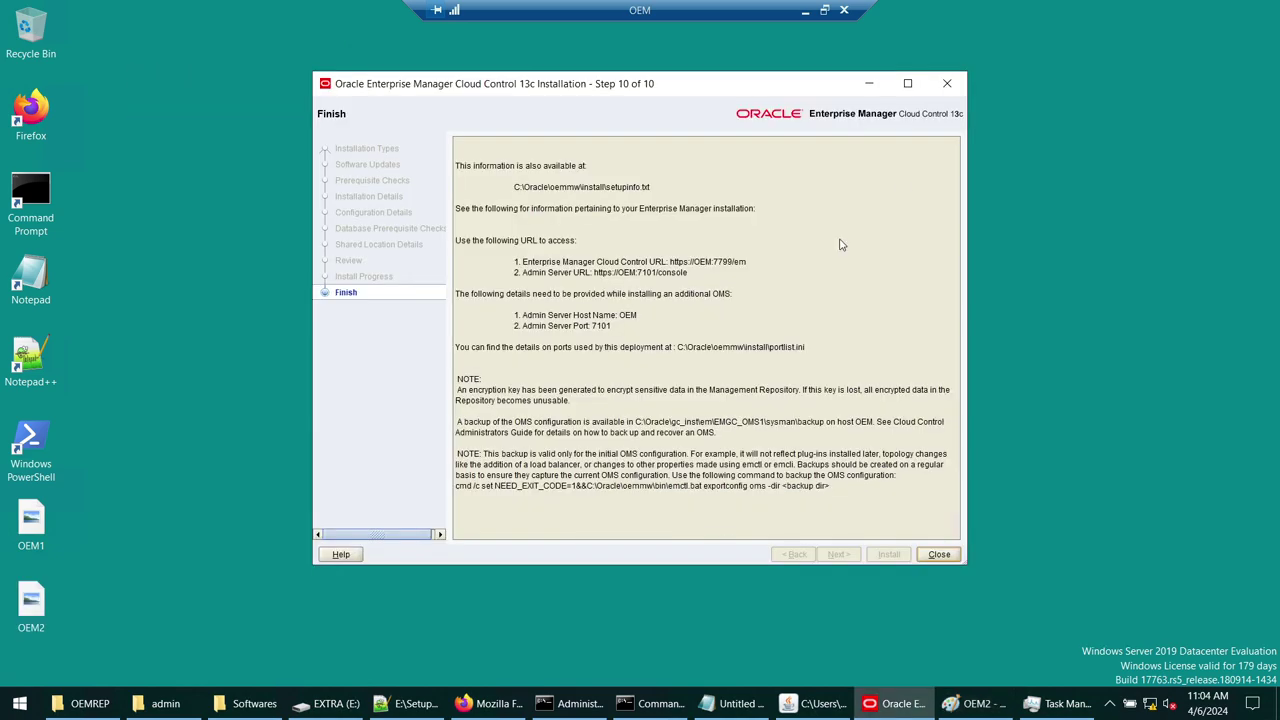
- Copy the Finish summary into a new desktop text file named OEM_CONFIG
drag(858, 502, 446, 142)
key(ctrl+c)
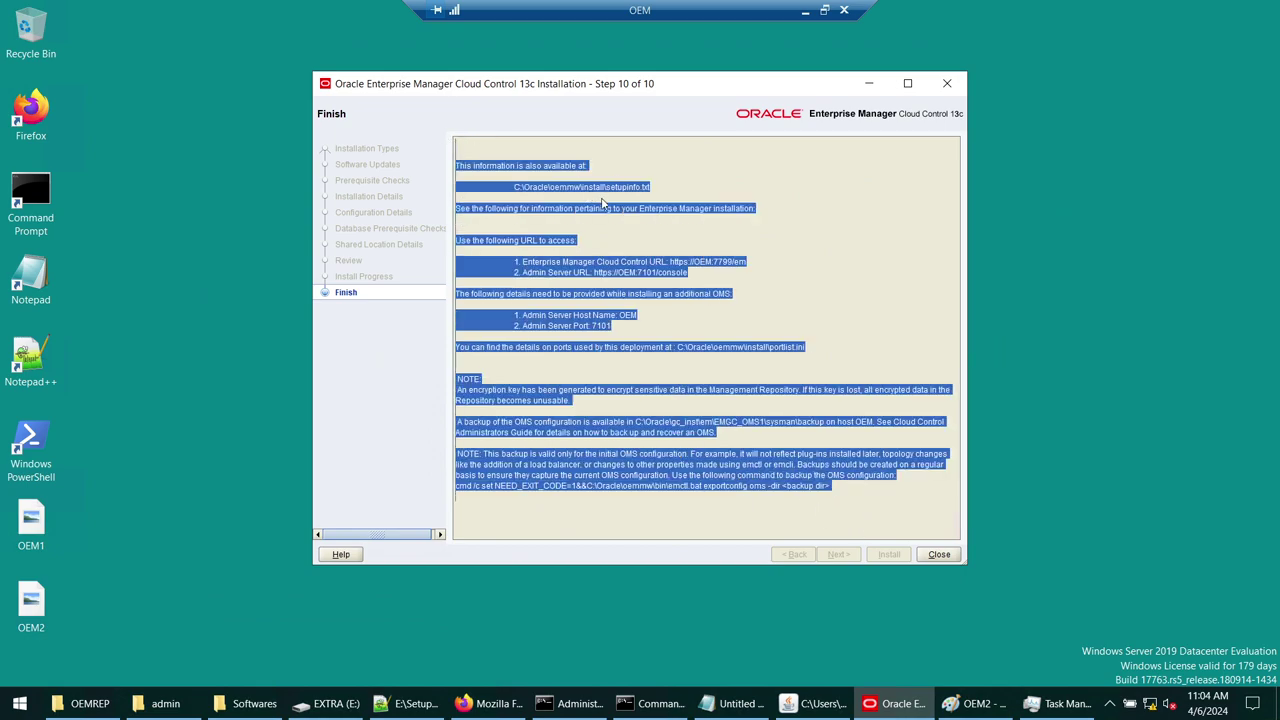
right_click(106, 458)
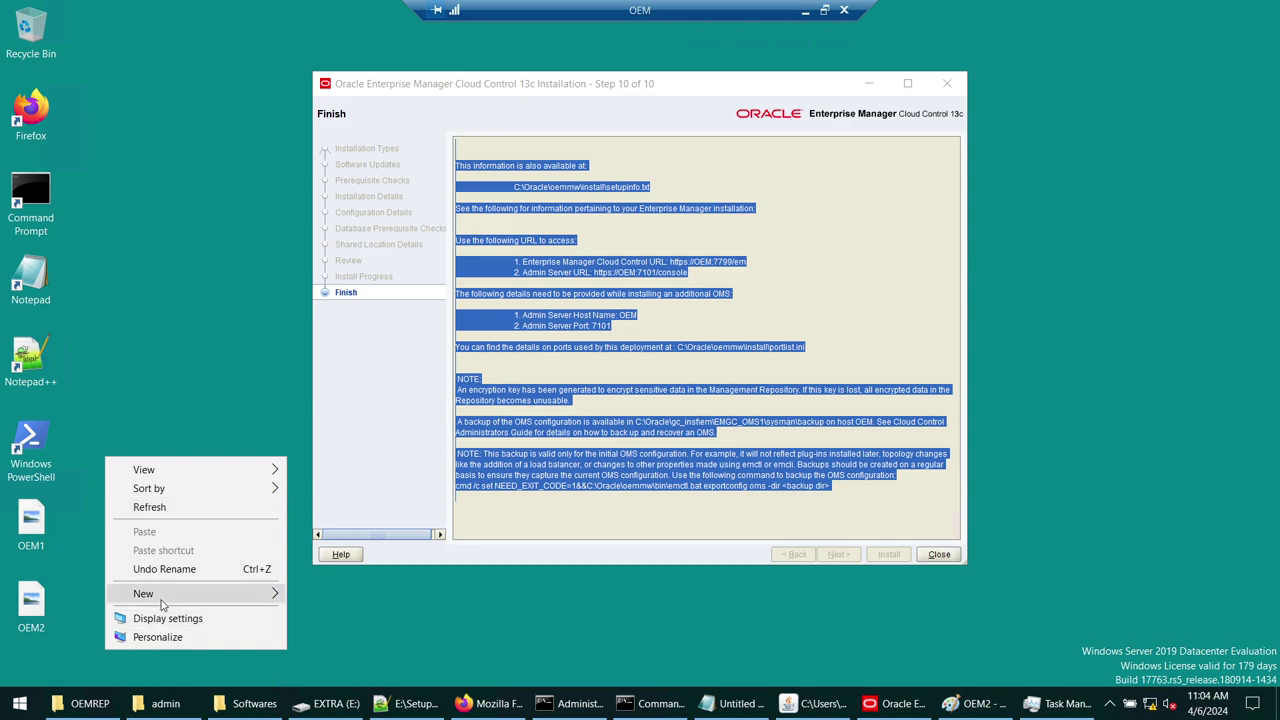
mouse_move(160, 594)
click(355, 573)
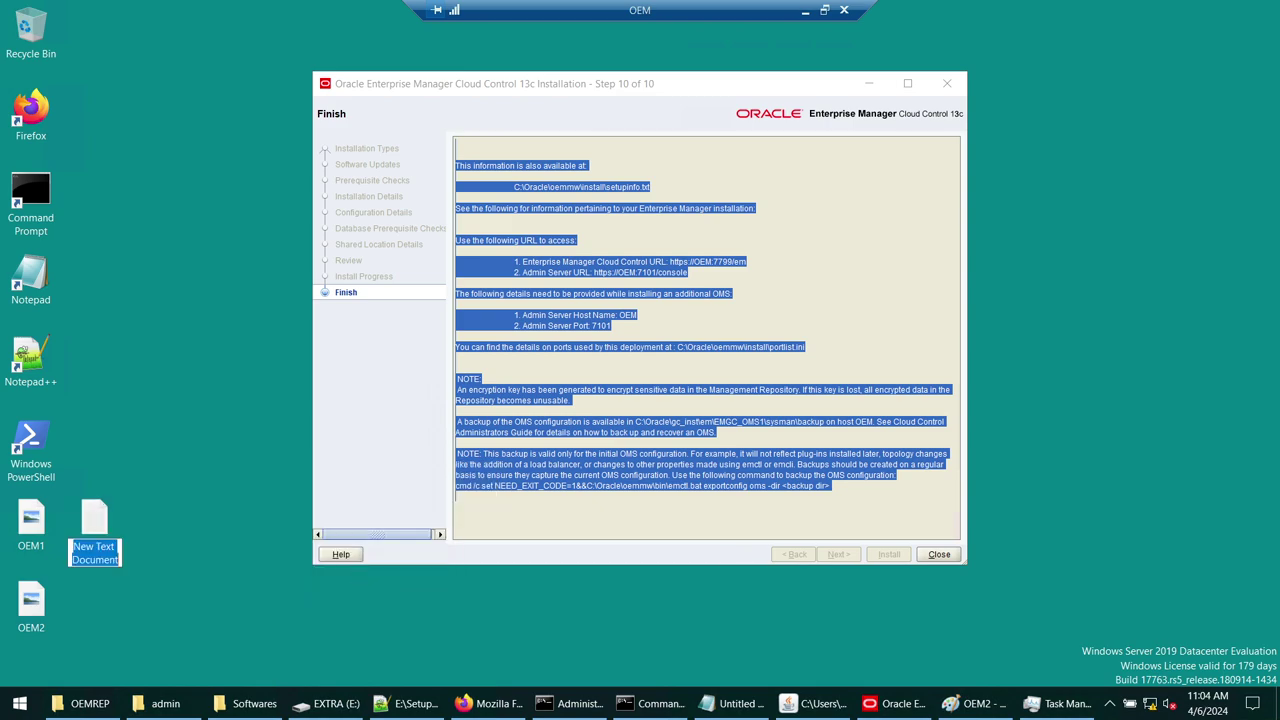
text(OEM_CON)
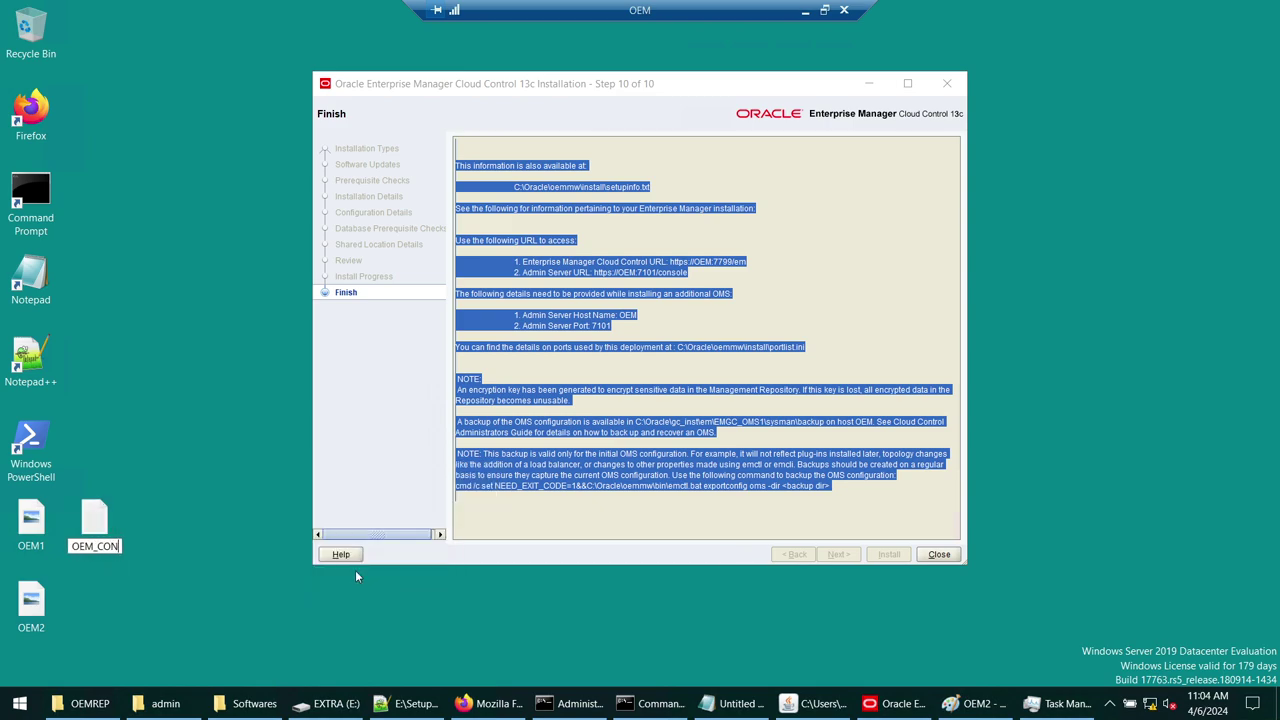
text(FIG)
key(Return)
key(Return)
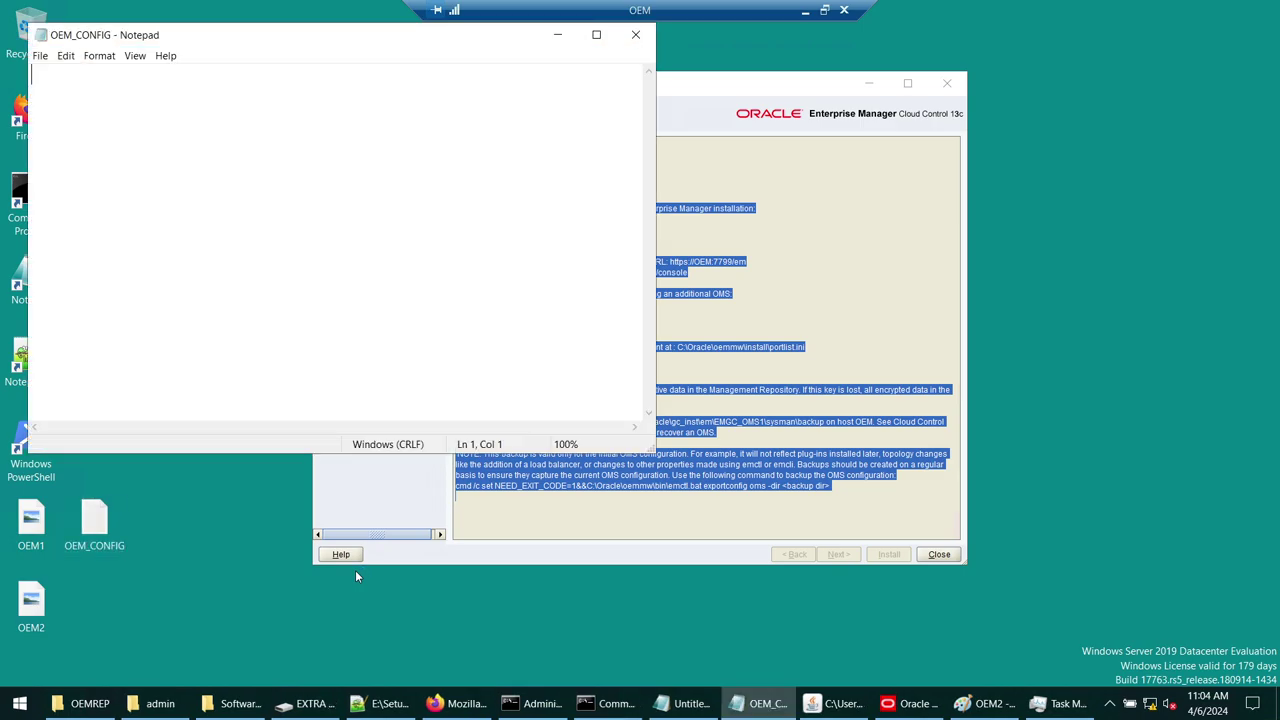
key(ctrl+v)
double_click(370, 47)
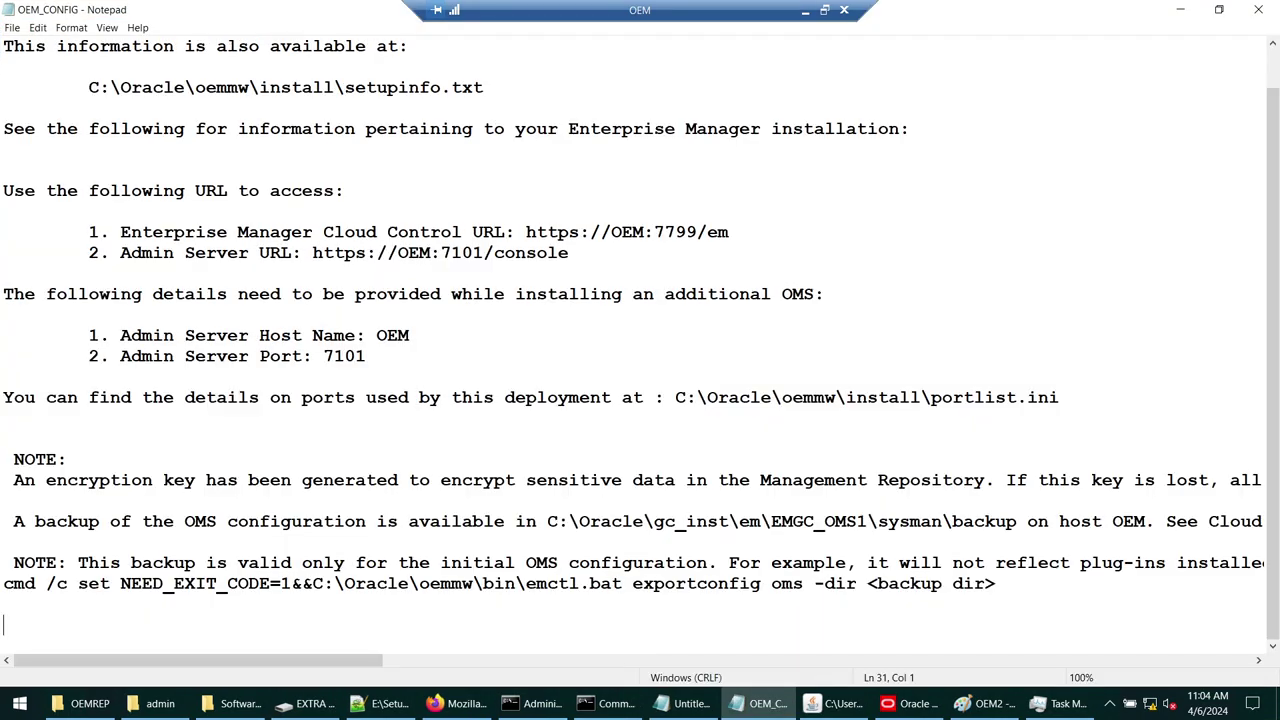
- Move the password notes from the Untitled Notepad file to the end of OEM_CONFIG
click(688, 703)
key(ctrl+a)
key(ctrl+x)
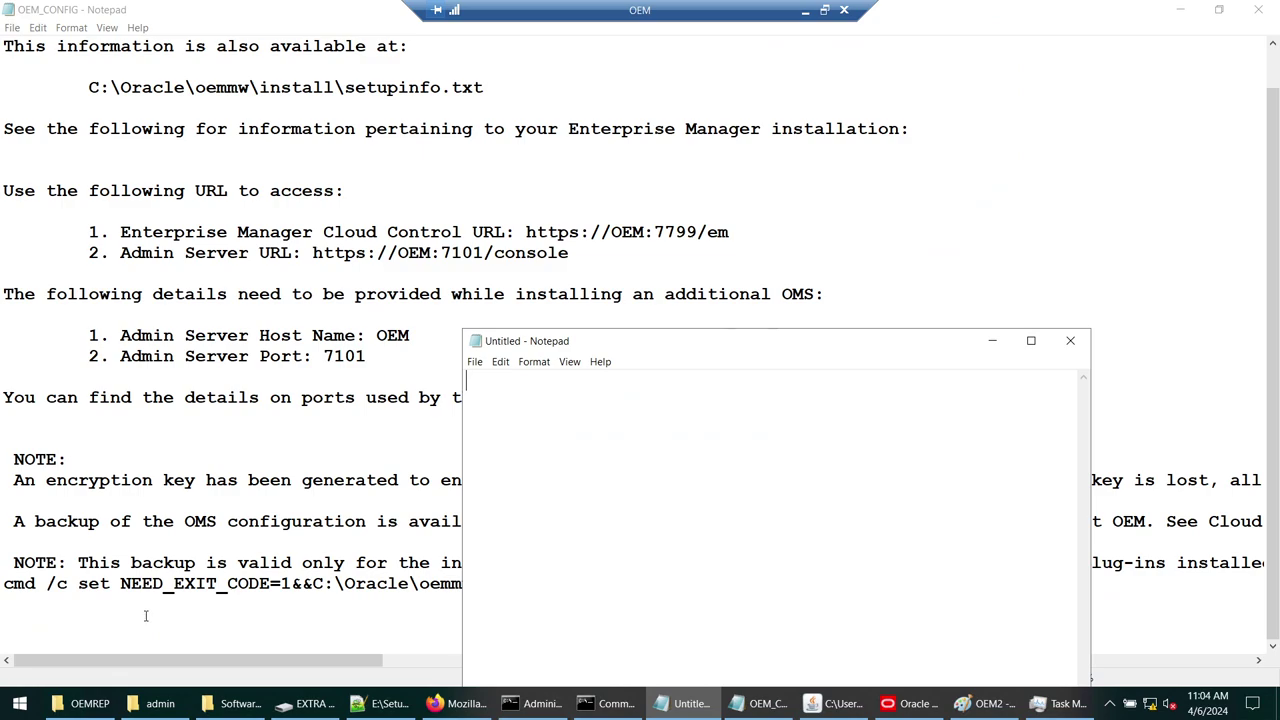
click(147, 616)
key(Return)
key(ctrl+v)
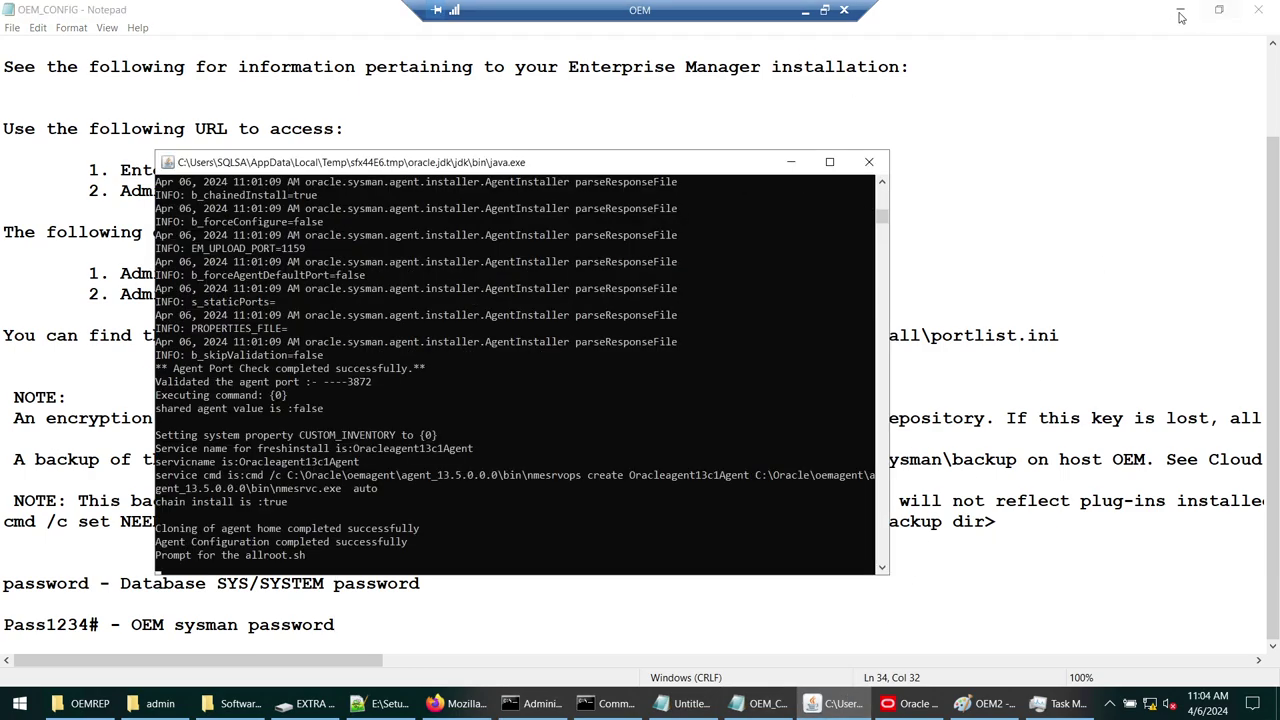
- Hide the installer console and close the finished Cloud Control installer
click(1181, 12)
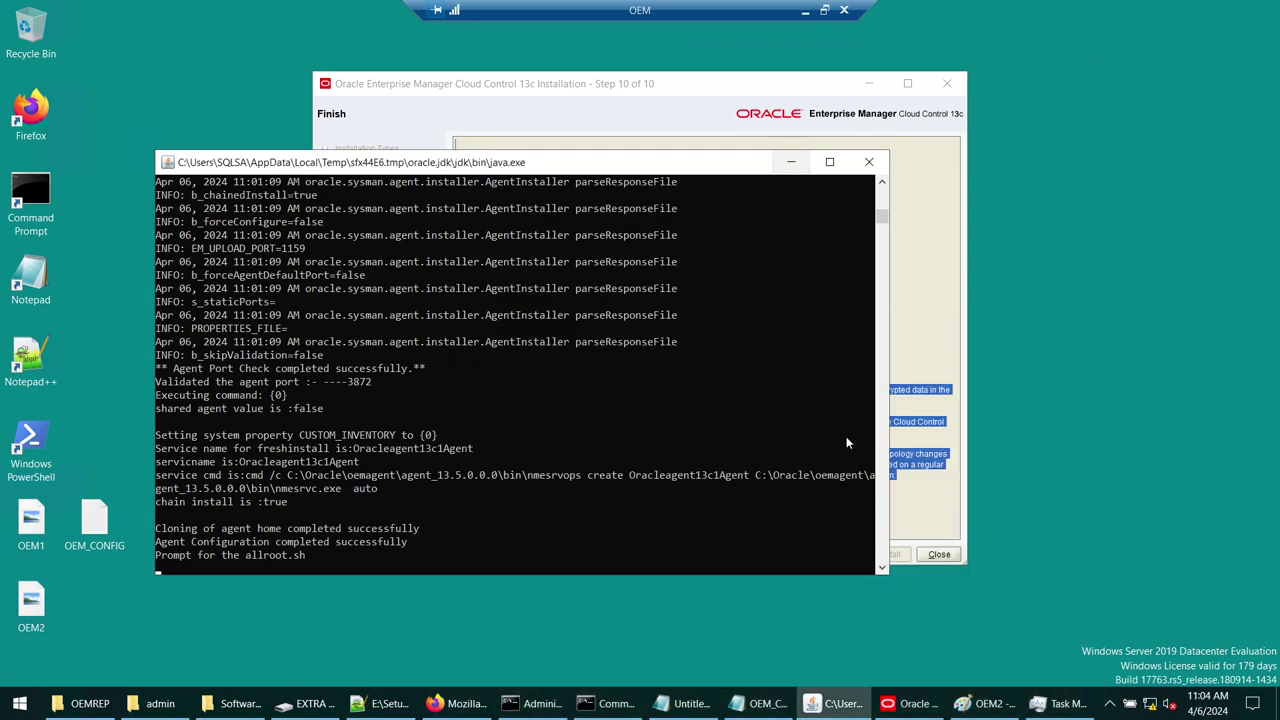
click(792, 162)
click(875, 290)
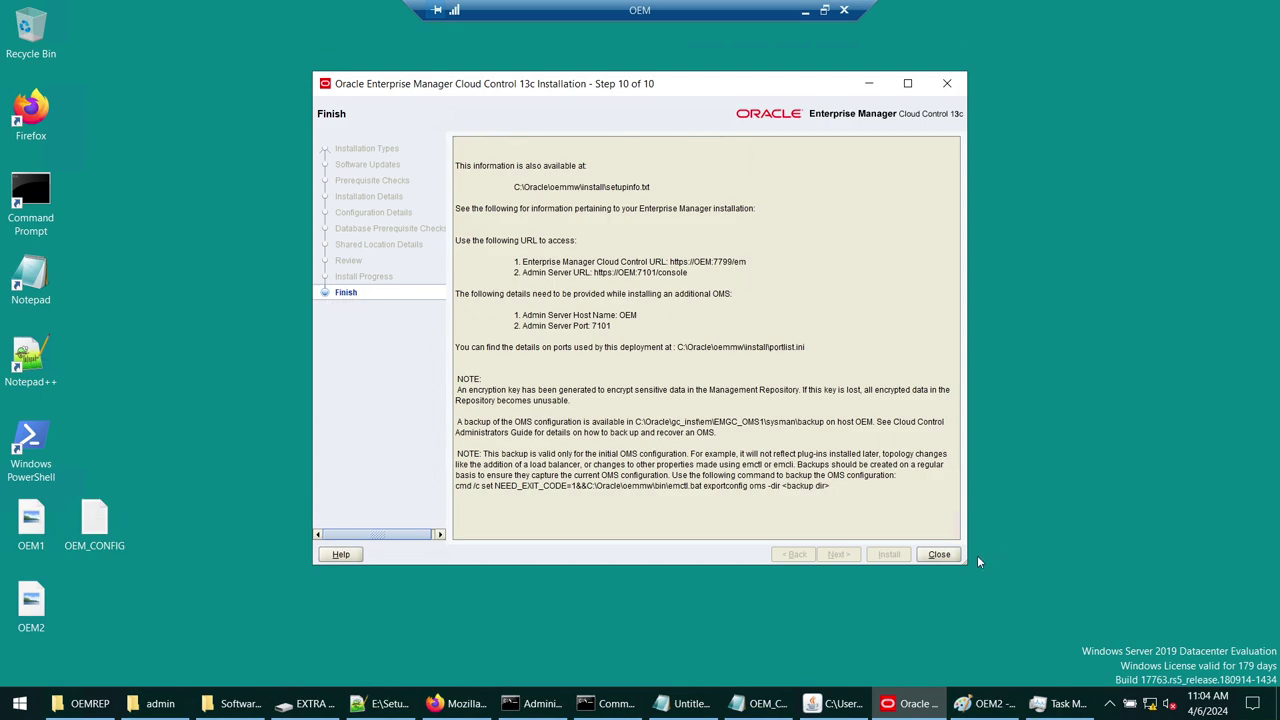
click(944, 555)
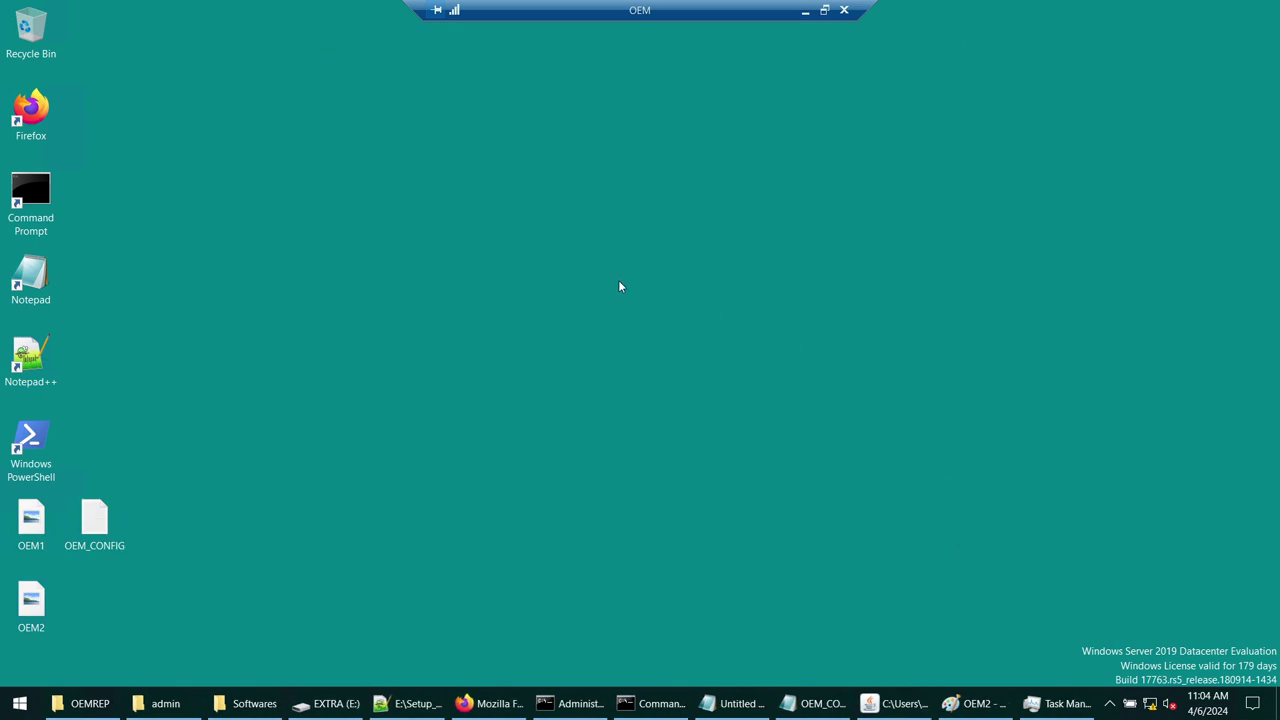
- Draw a light blue rectangle around the Cloud Control URL in the OEM2 screenshot
click(815, 703)
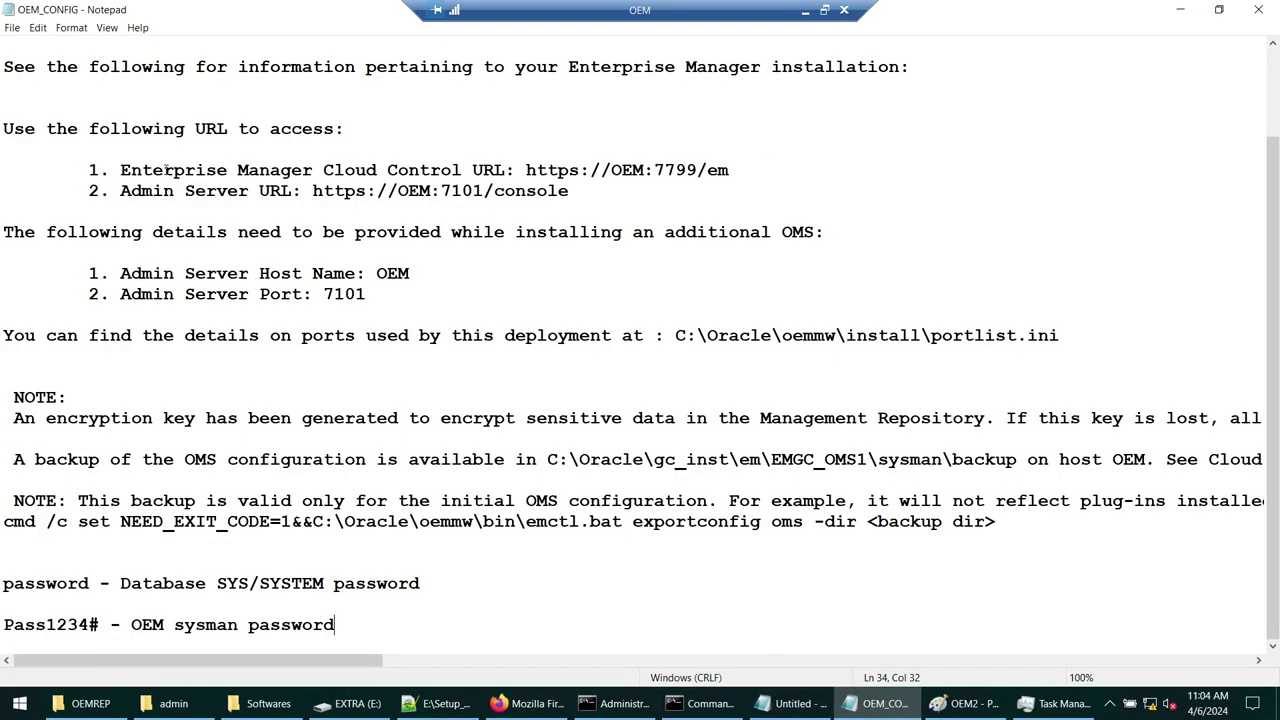
drag(122, 170, 490, 171)
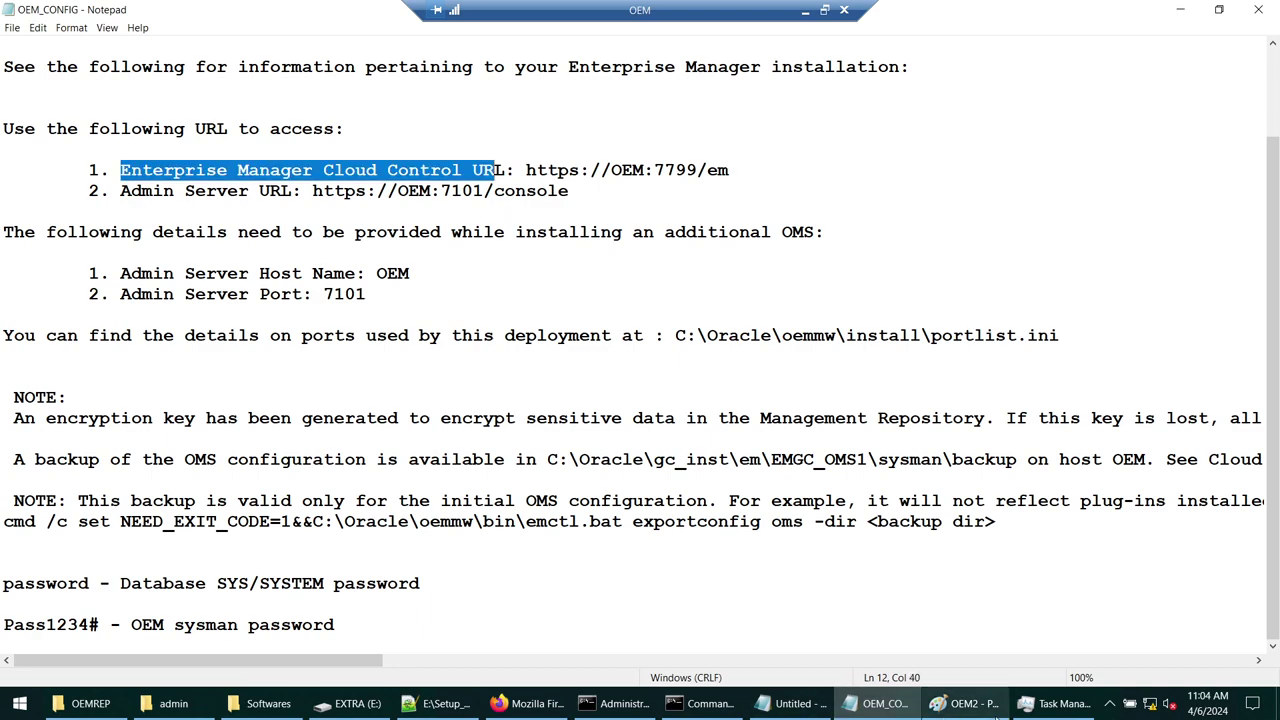
click(965, 703)
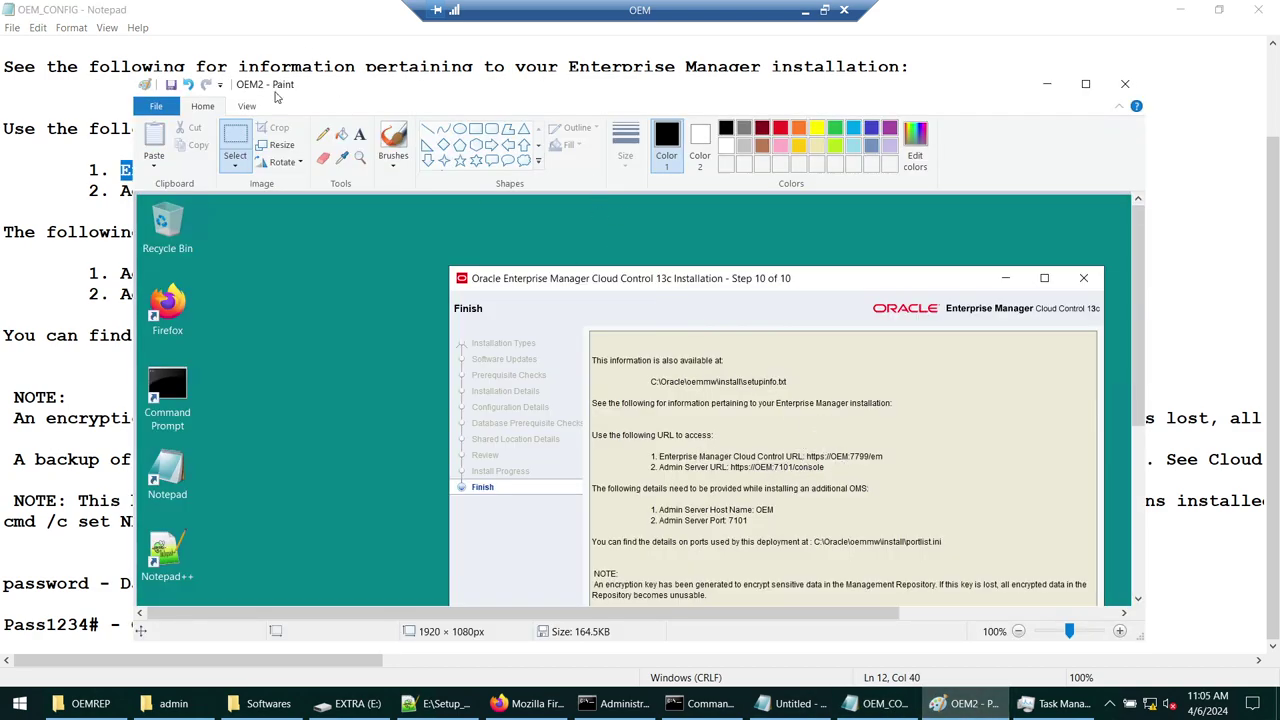
click(474, 129)
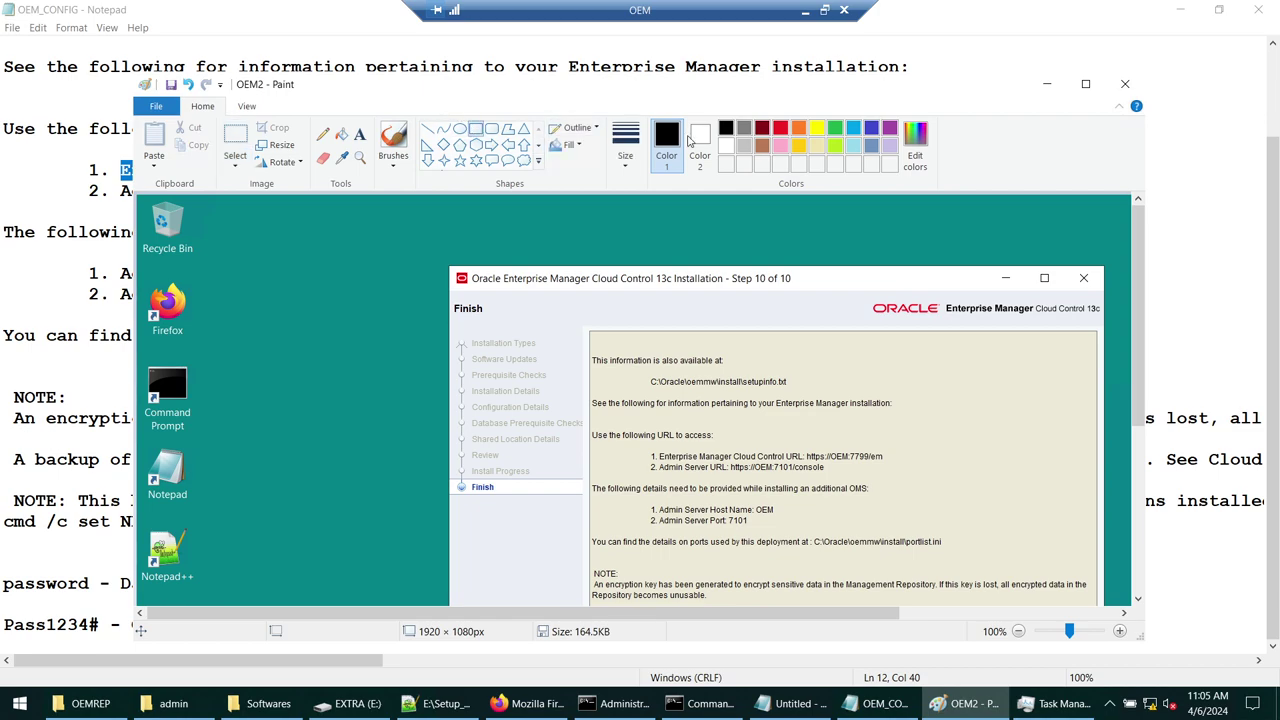
click(856, 130)
drag(789, 441, 896, 469)
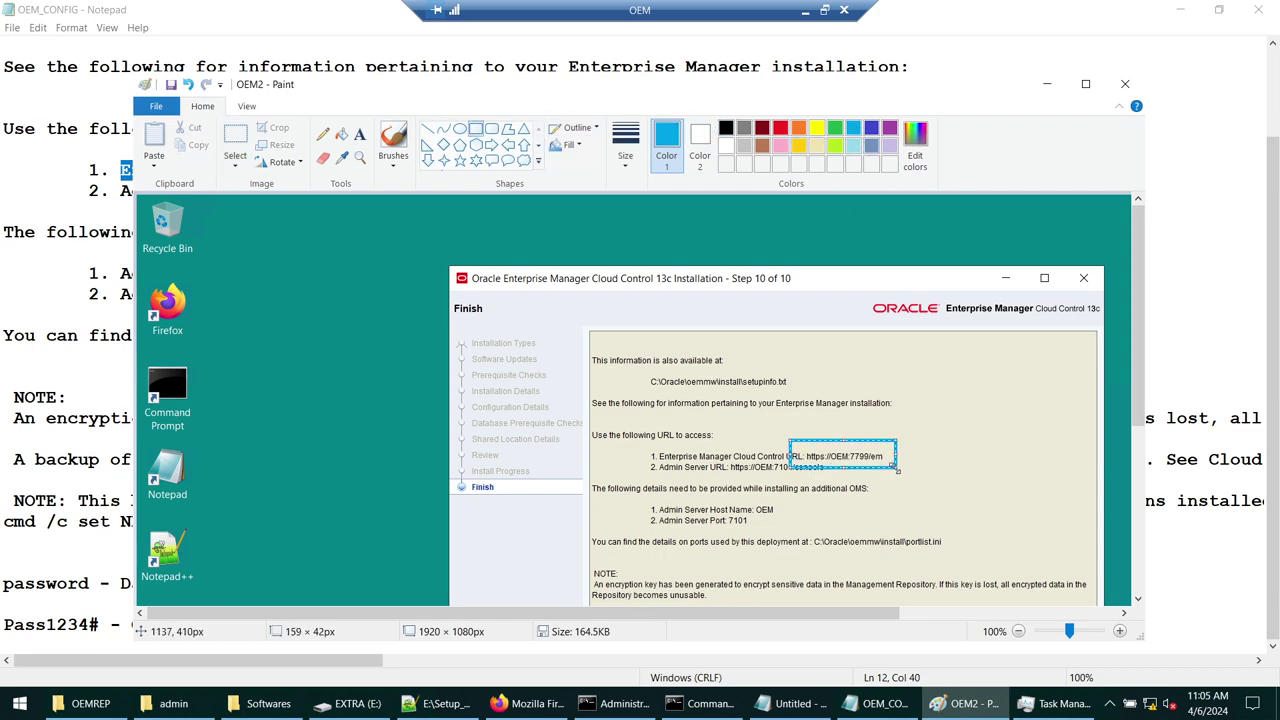
click(1048, 86)
drag(526, 170, 757, 165)
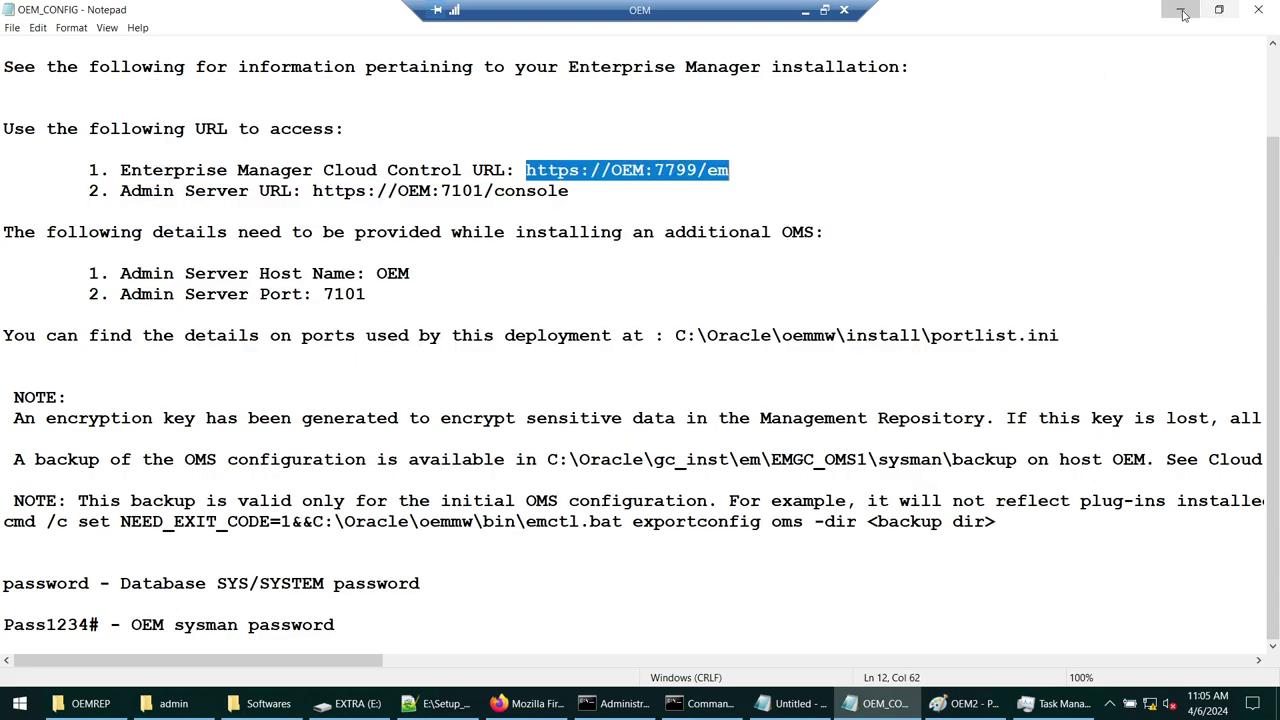
click(1182, 14)
click(537, 704)
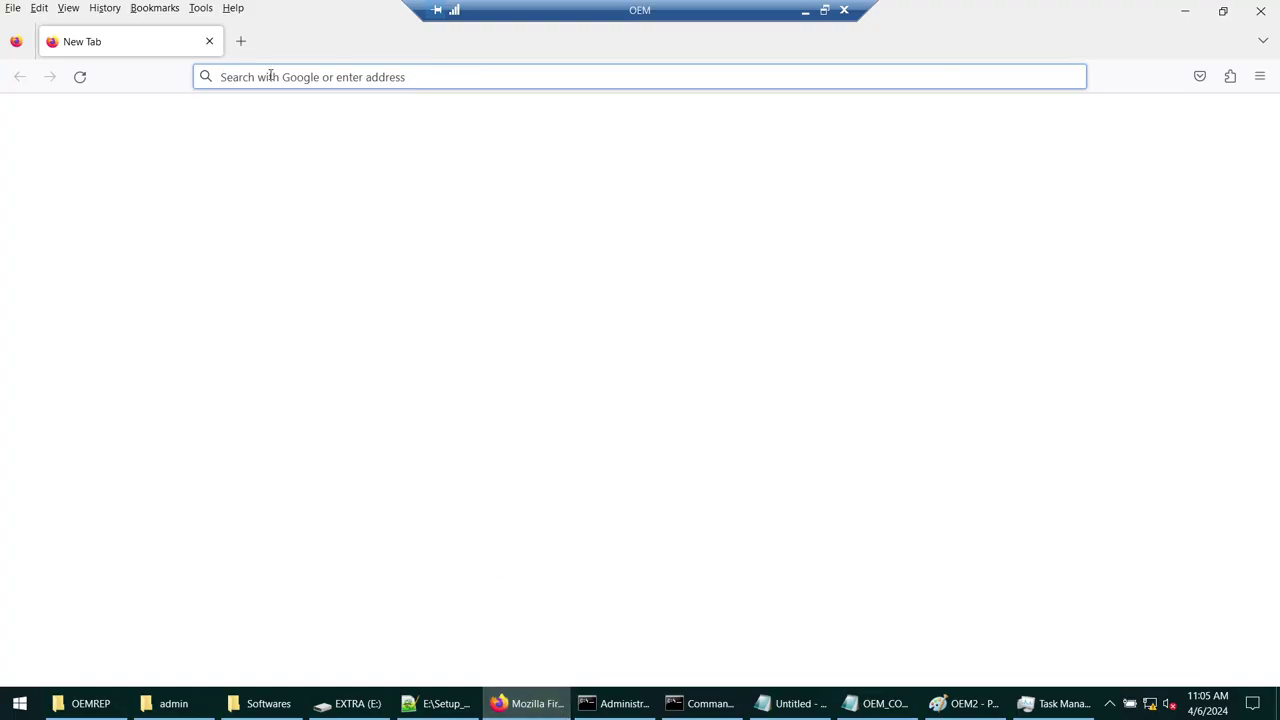
key(ctrl+v)
key(Return)
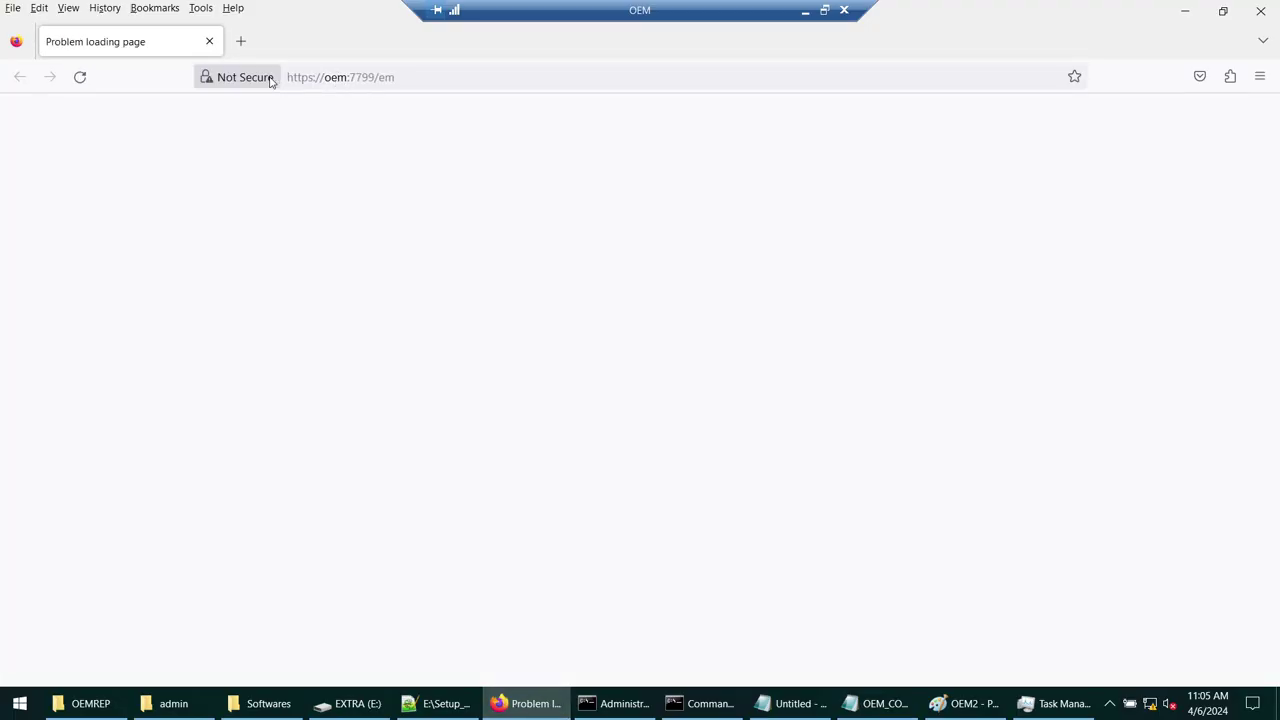
click(1074, 76)
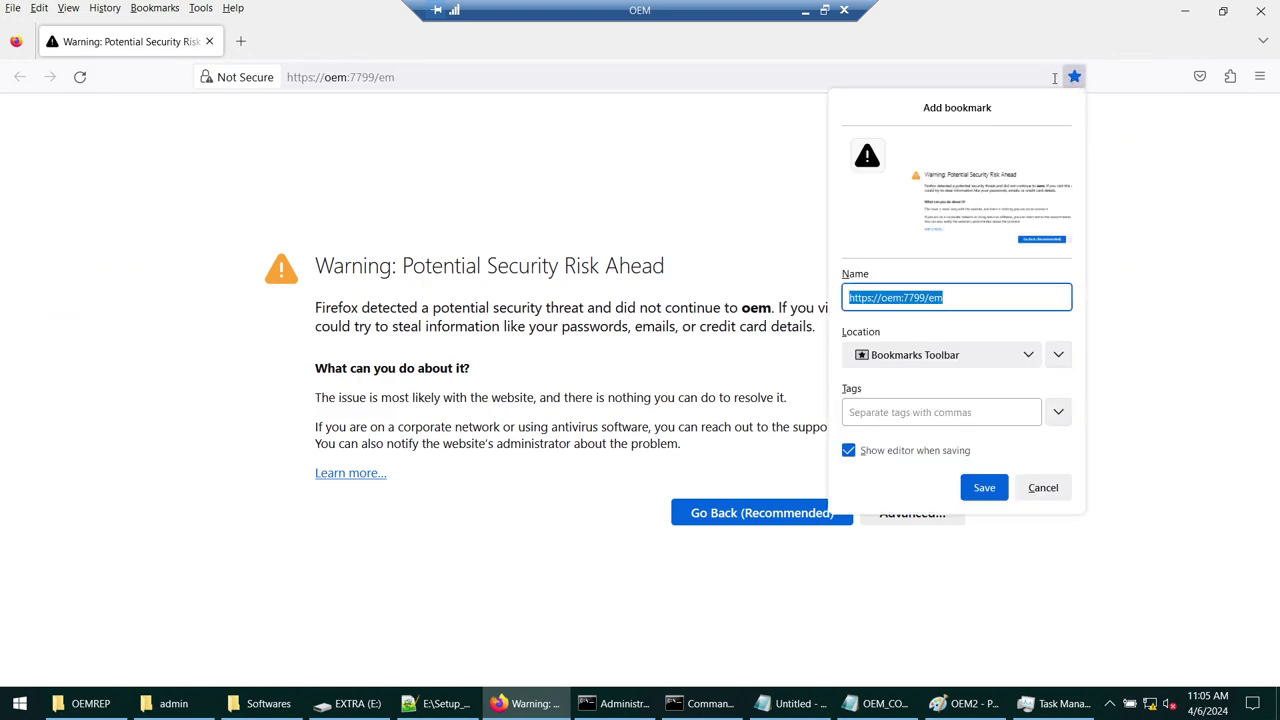
text(OEM)
click(984, 487)
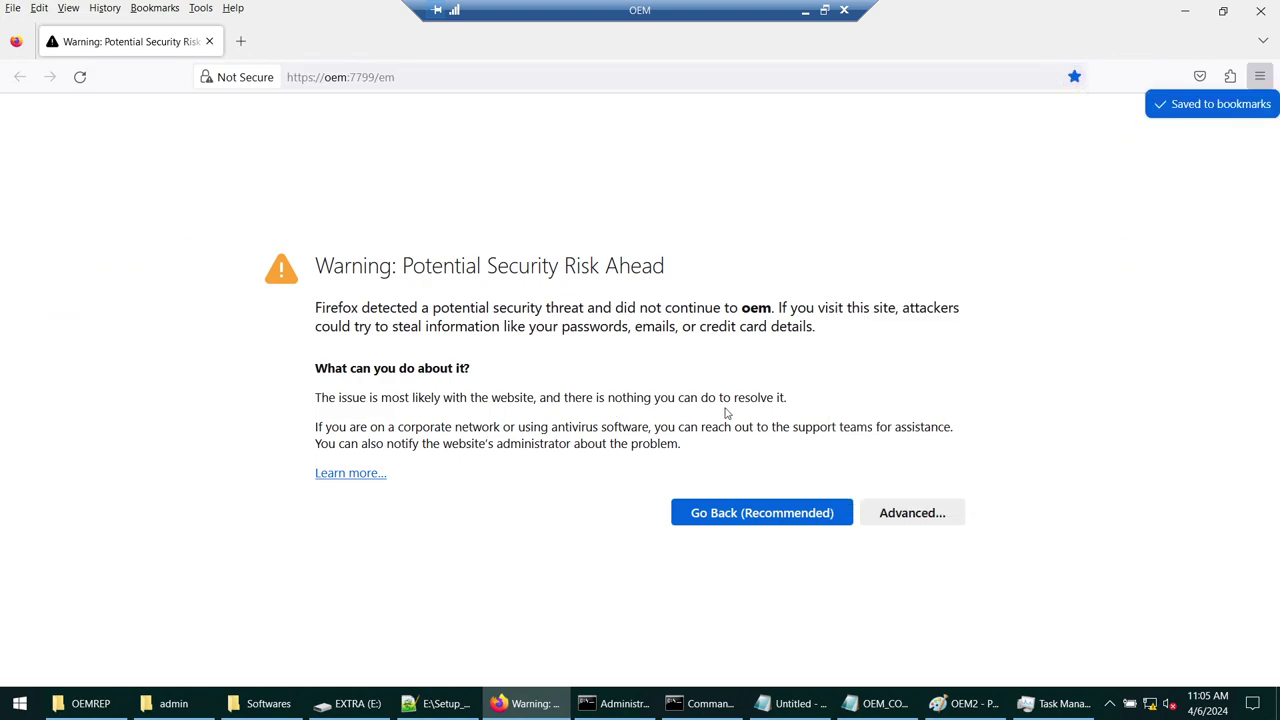
click(887, 508)
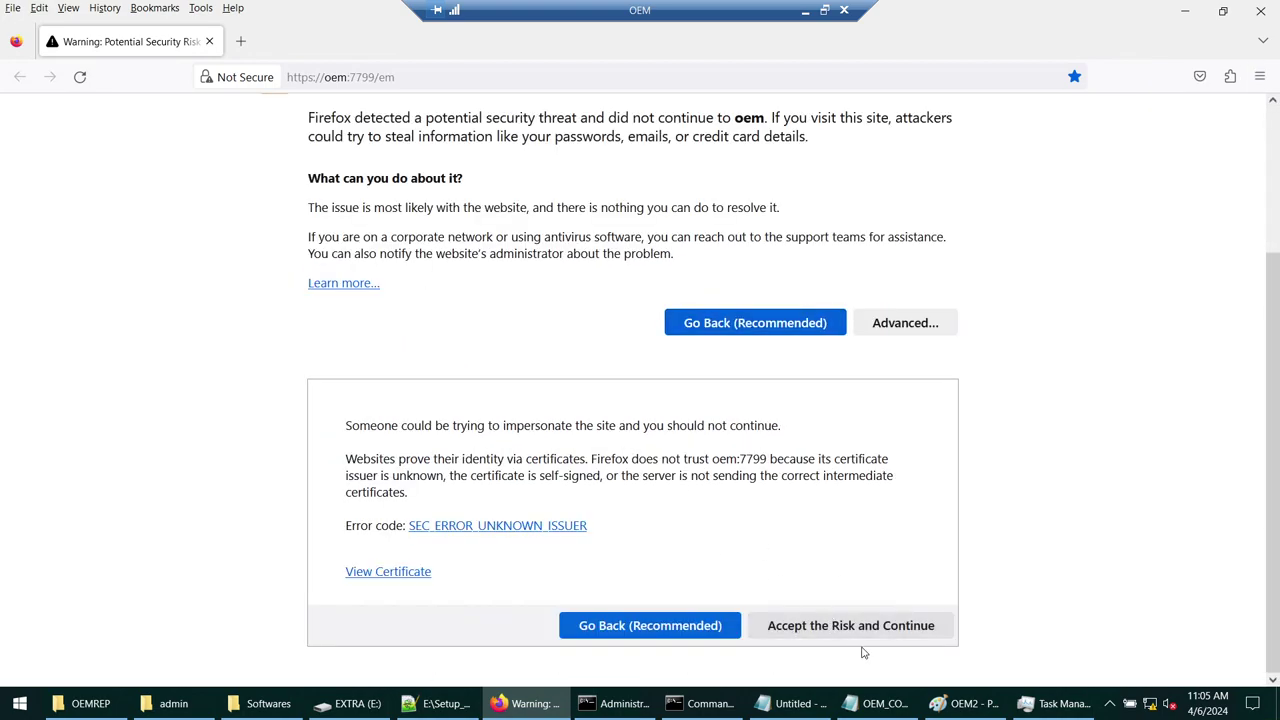
click(855, 628)
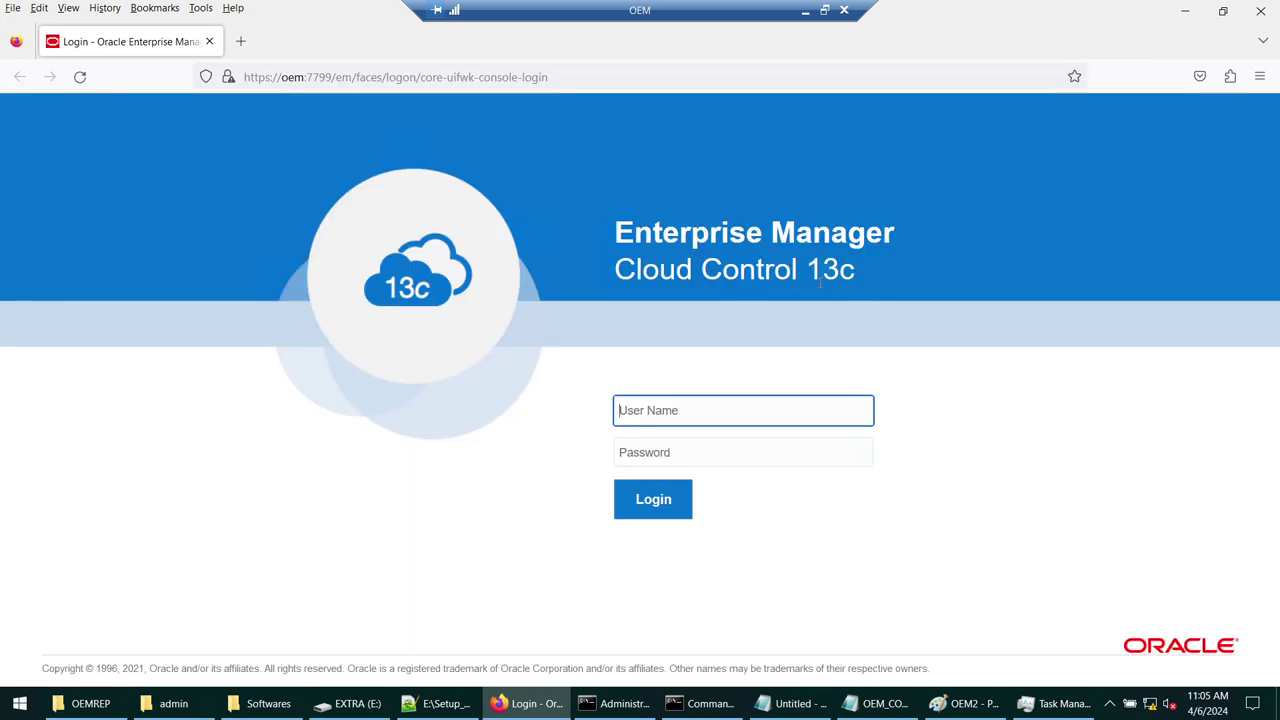
- Log in with the administrator user name and the password copied from the notes
text(sysman)
key(Tab)
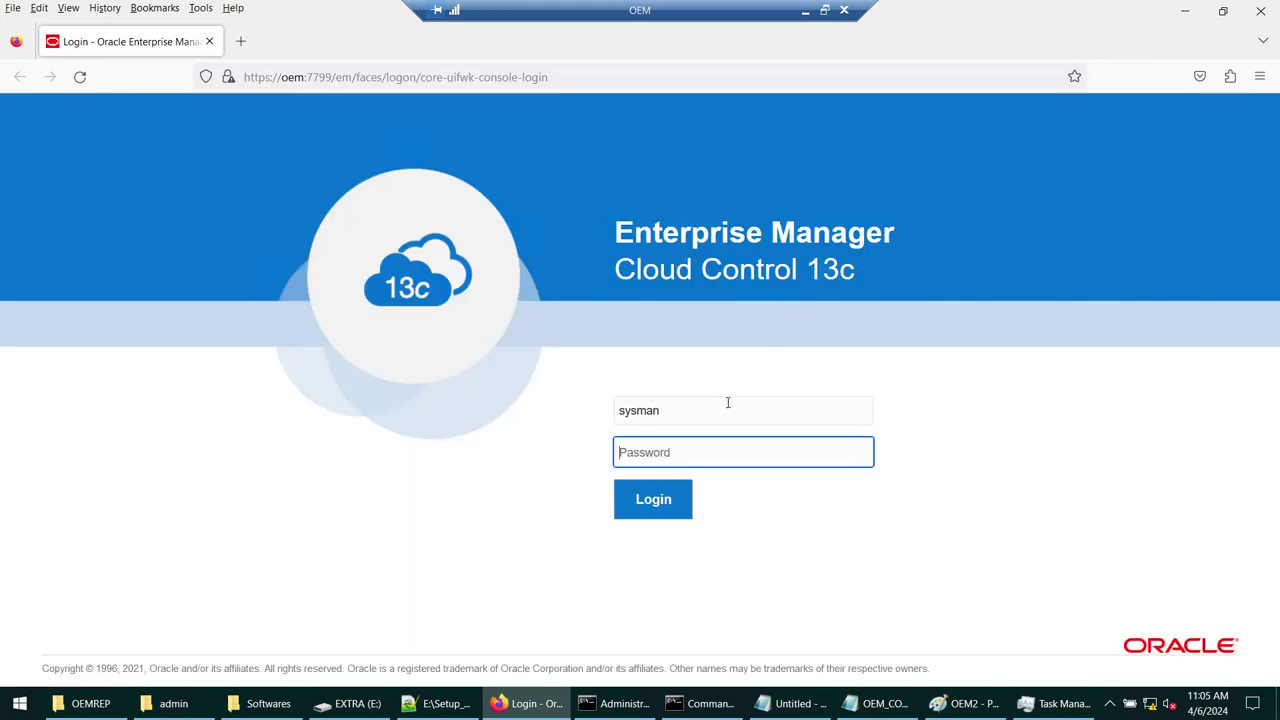
click(880, 703)
drag(99, 625, 3, 625)
key(alt+Tab)
key(ctrl+v)
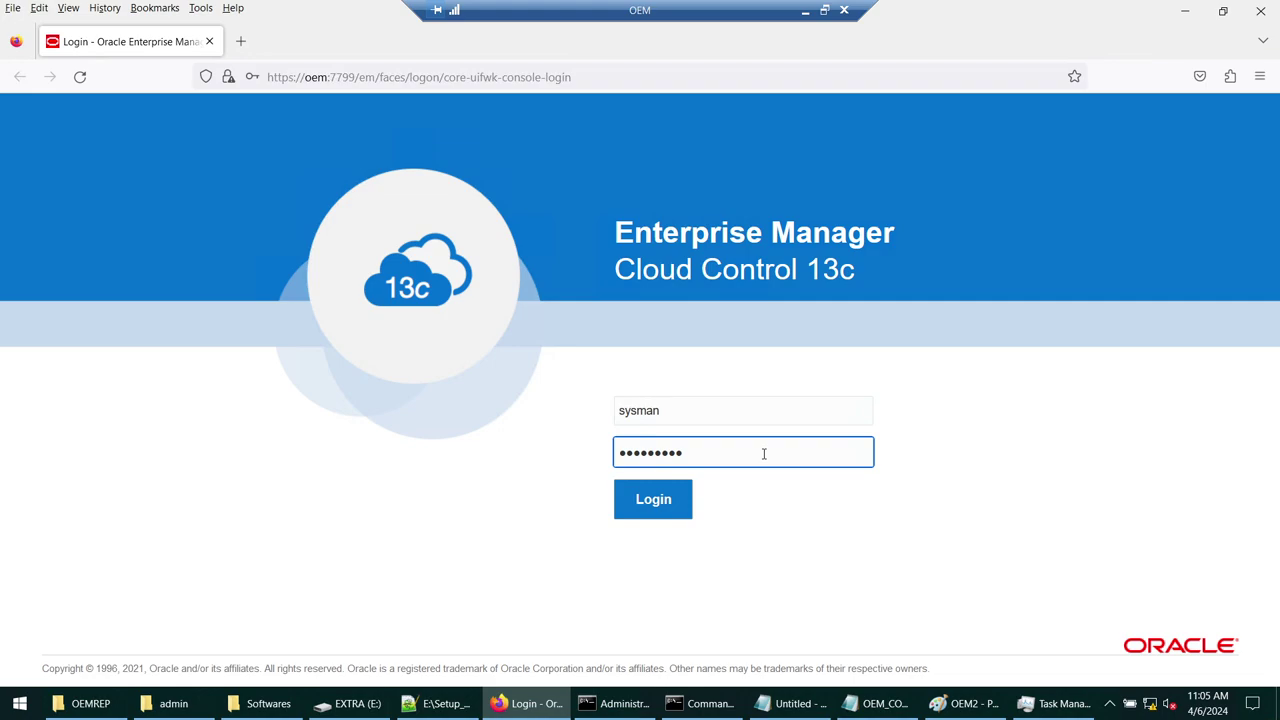
click(675, 495)
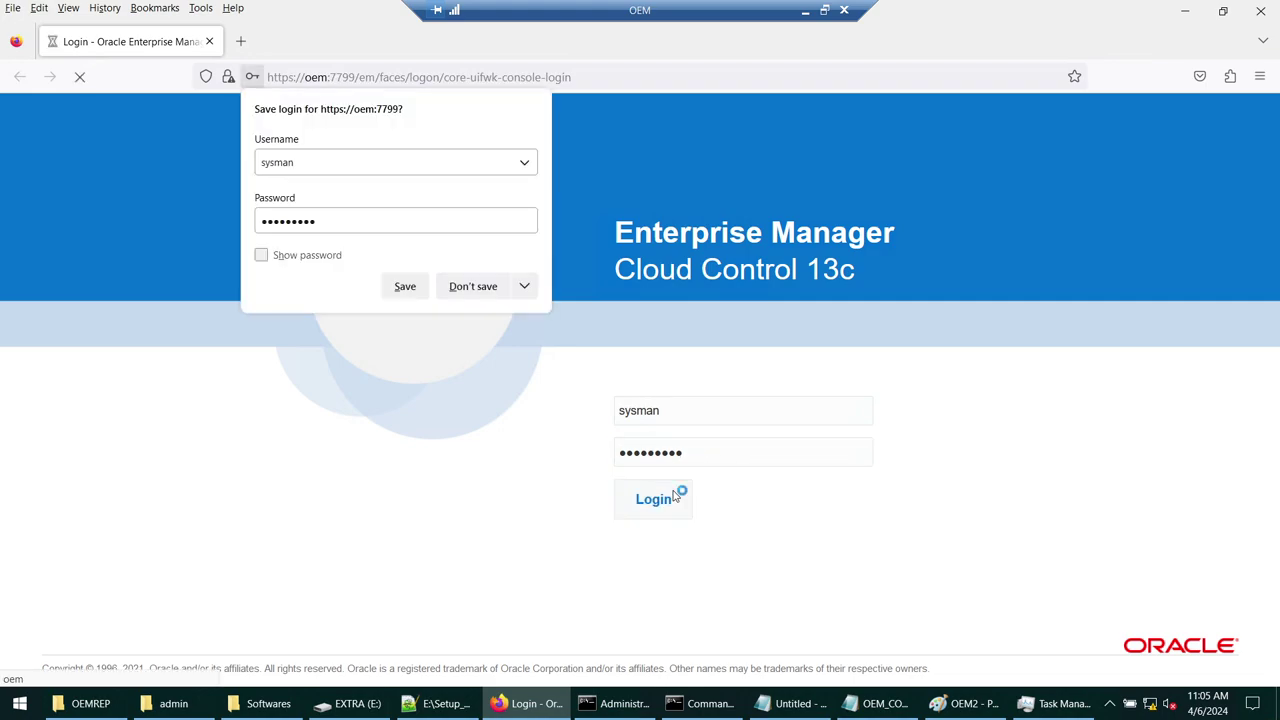
click(405, 287)
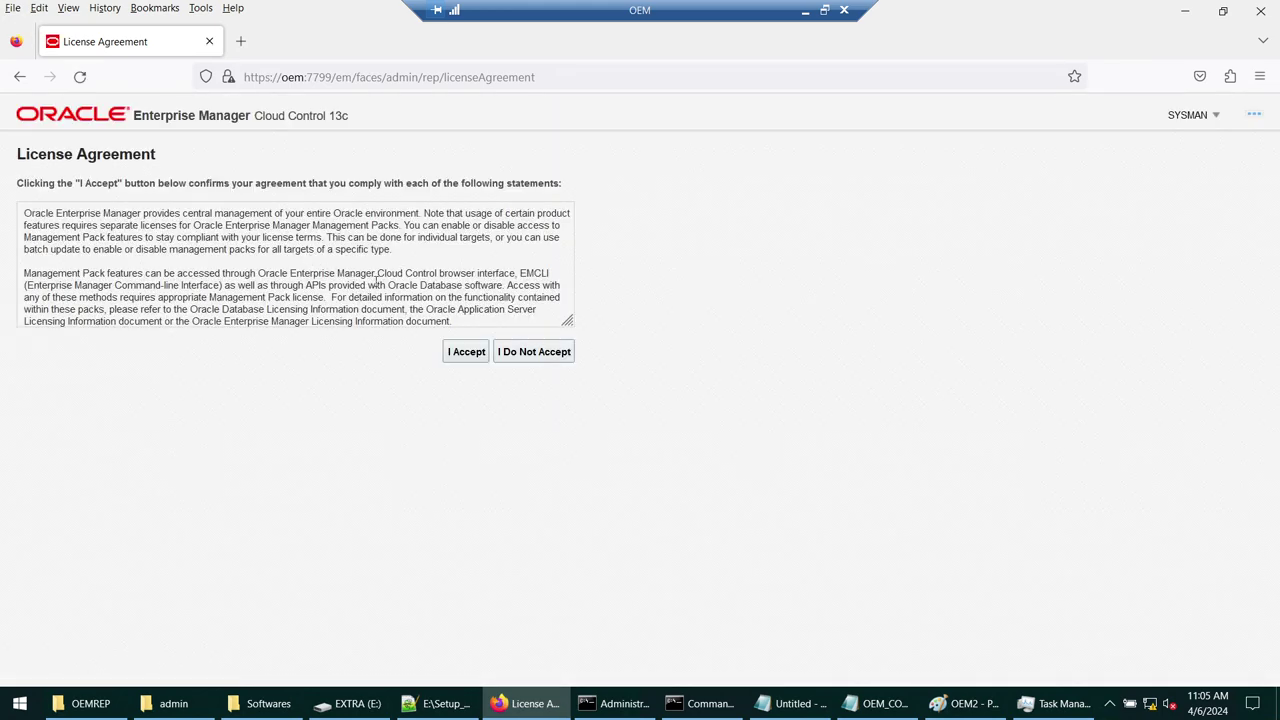
- Accept the Cloud Control license agreement
click(464, 351)
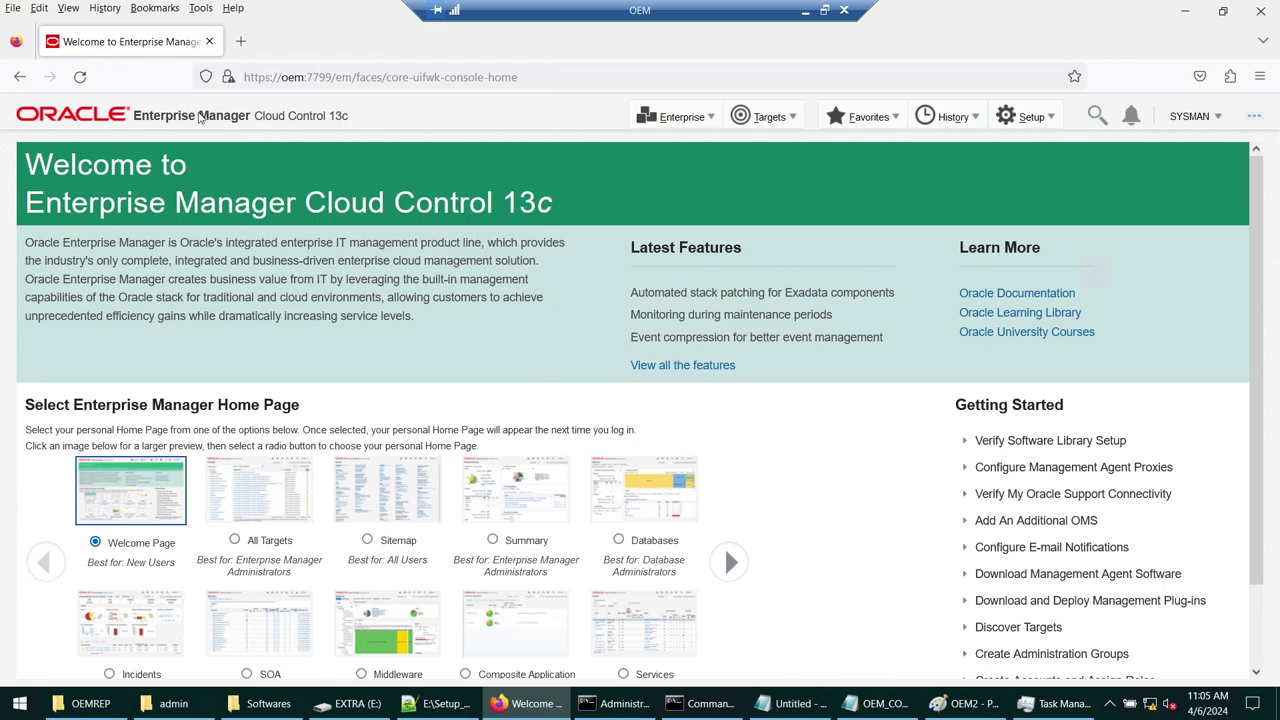
drag(137, 117, 349, 121)
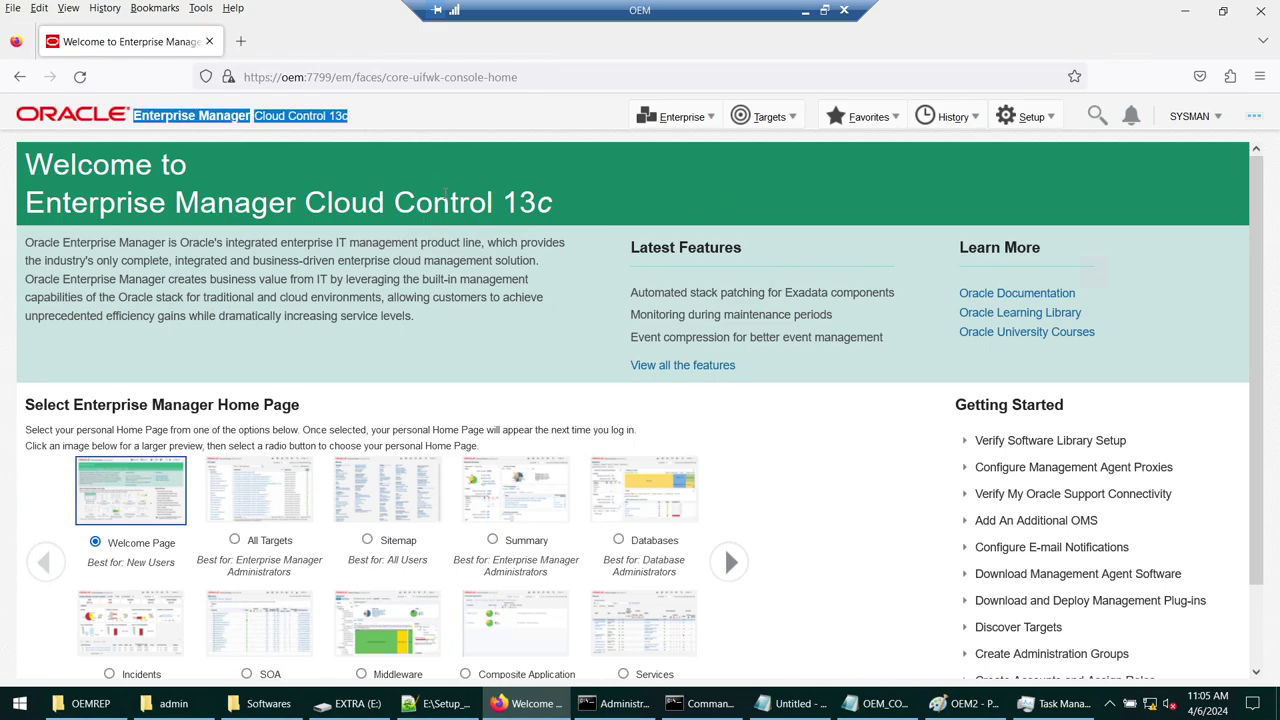
scroll(445, 193, down, 2)
scroll(445, 193, up, 2)
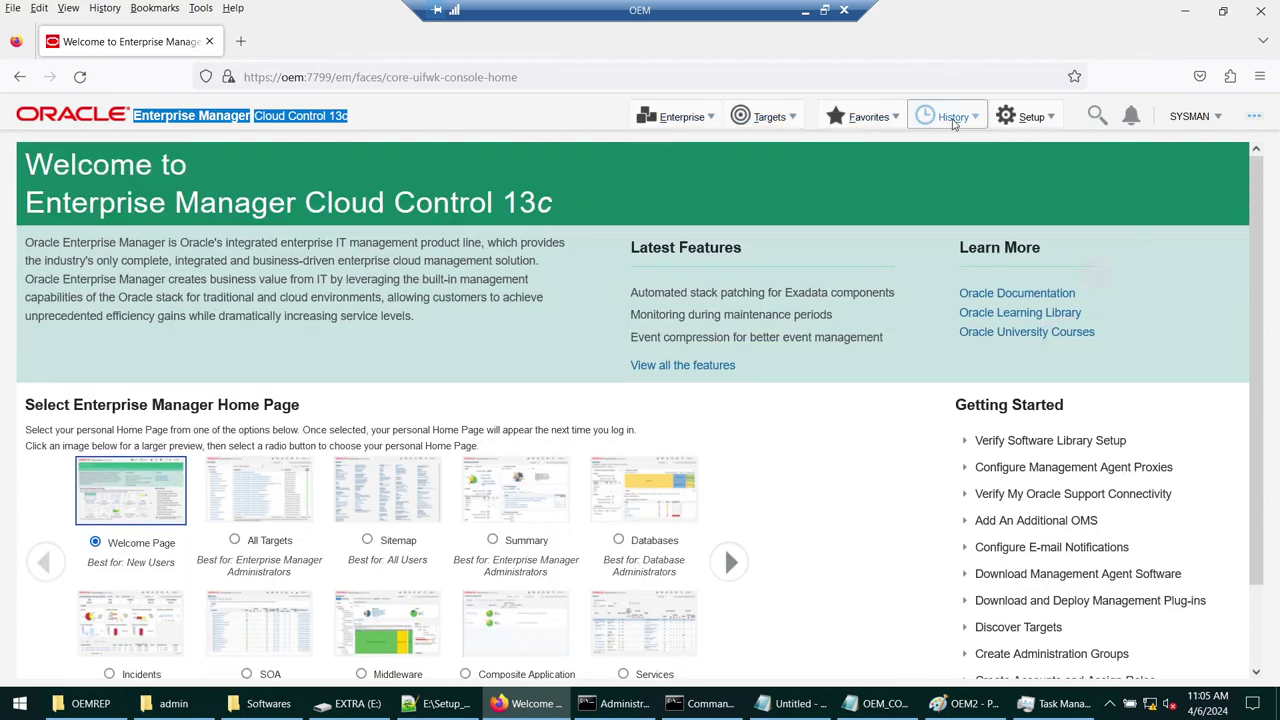
- Open Targets > All Targets and review the 39 listed targets
click(1030, 117)
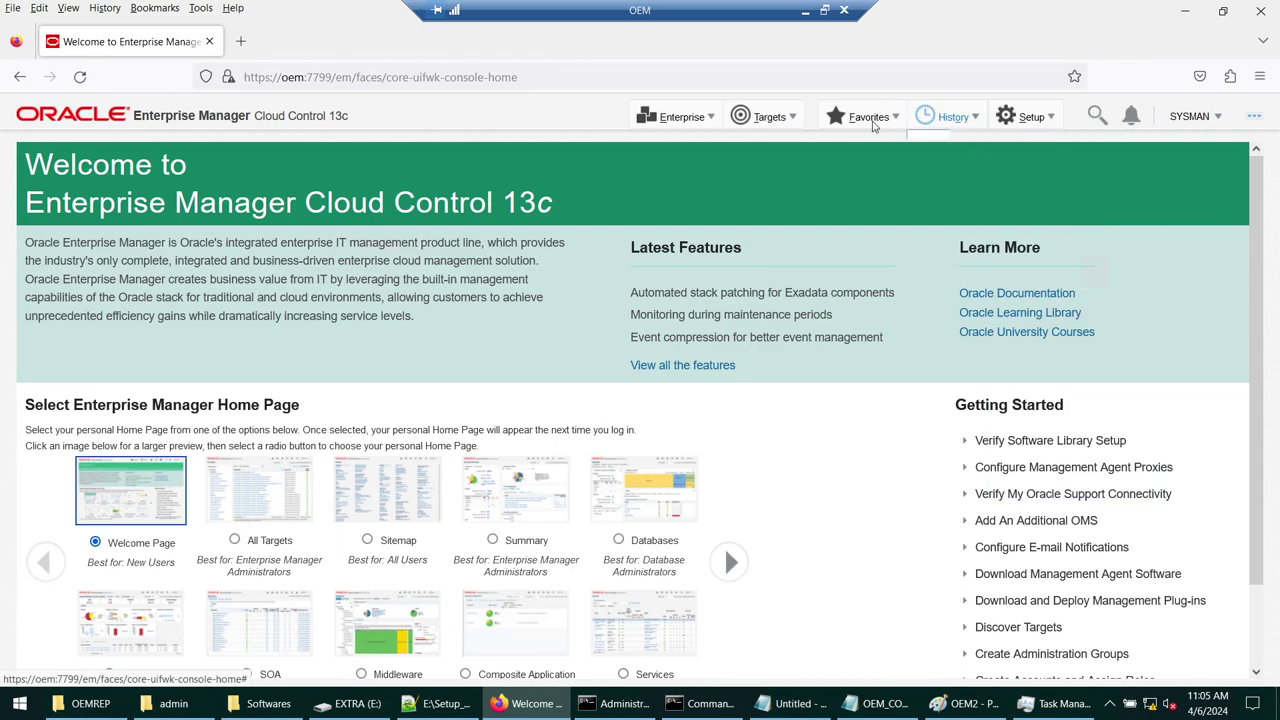
click(780, 121)
click(779, 139)
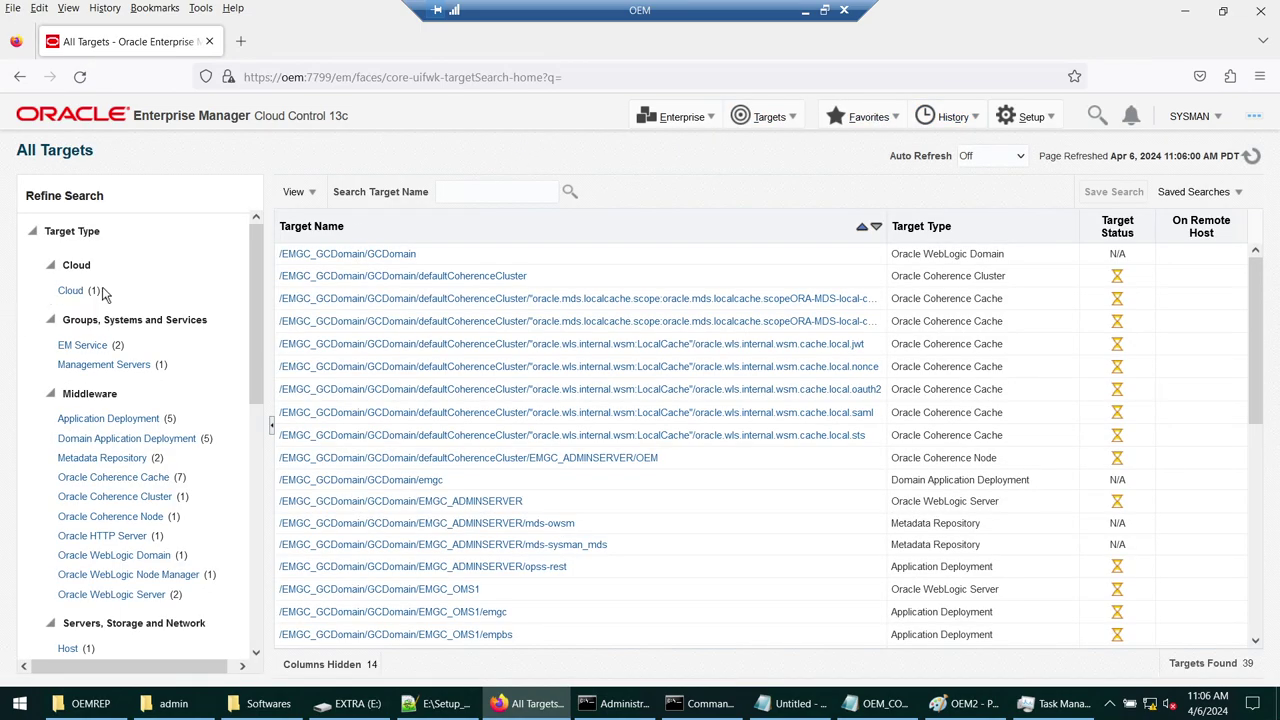
scroll(400, 435, down, 5)
scroll(200, 351, down, 5)
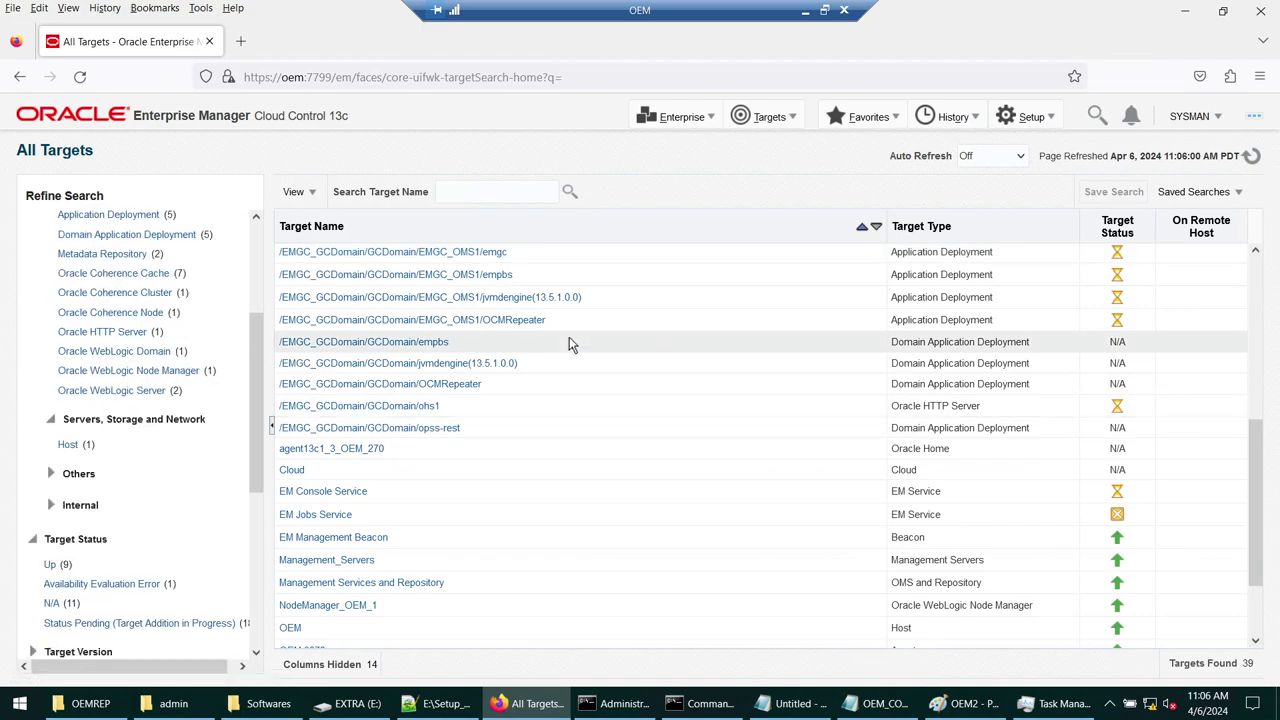
scroll(57, 329, up, 5)
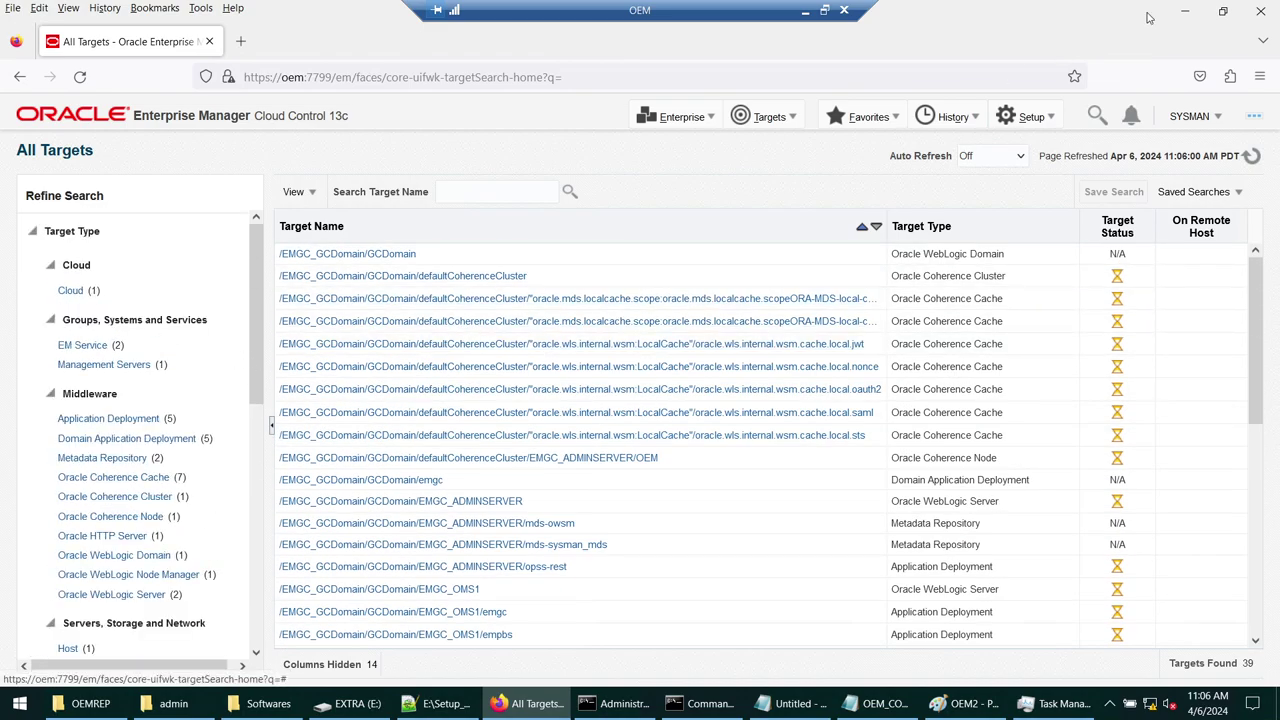
click(240, 41)
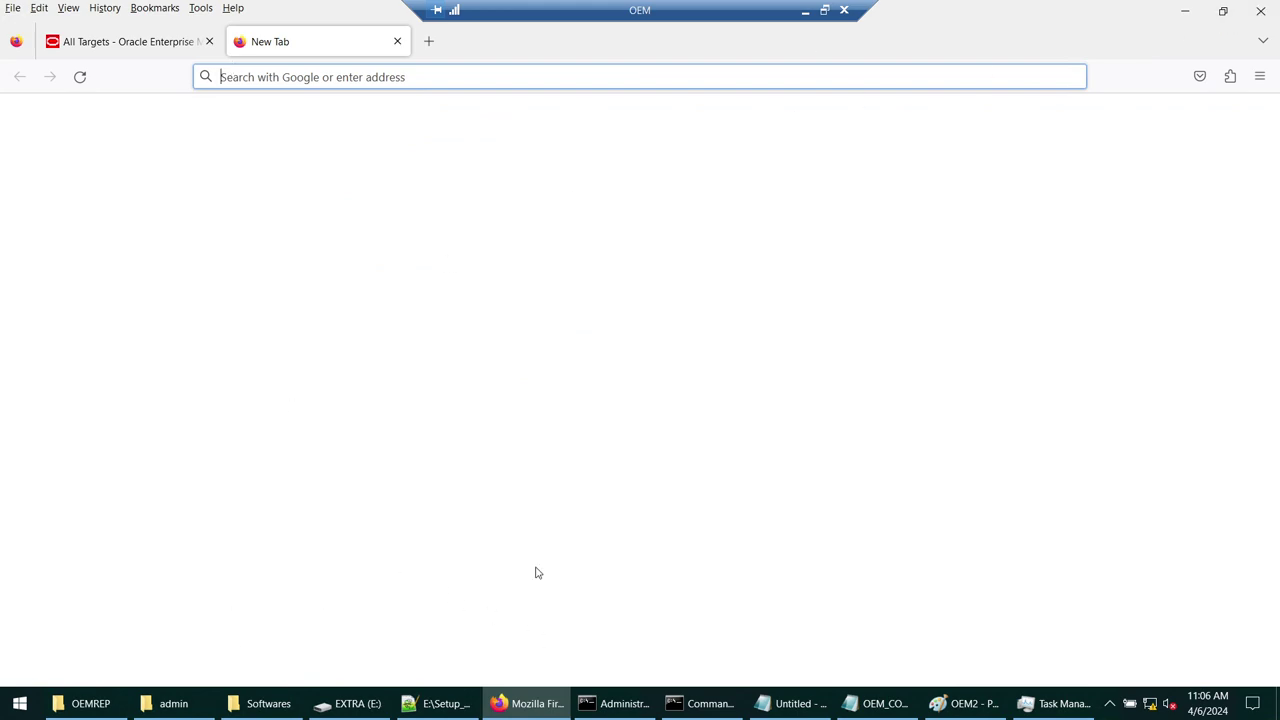
click(150, 42)
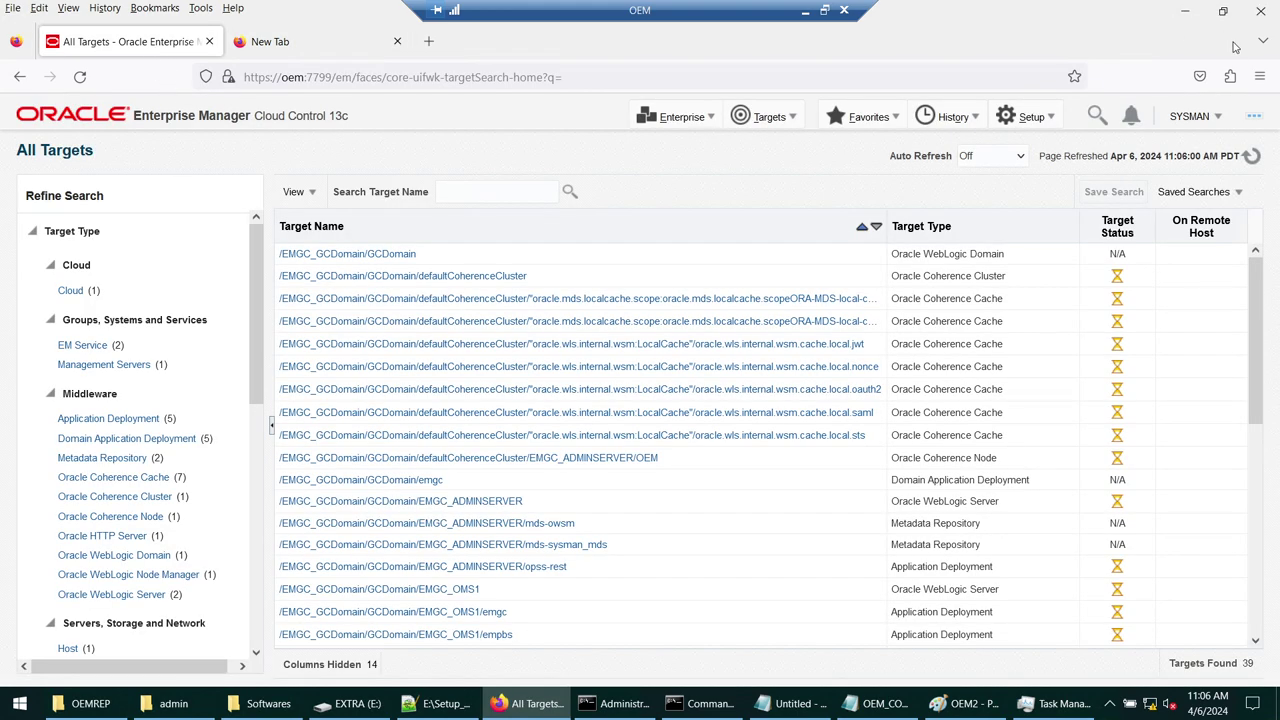
- Launch the Services app from Start search and maximize it
click(6, 706)
text(serv)
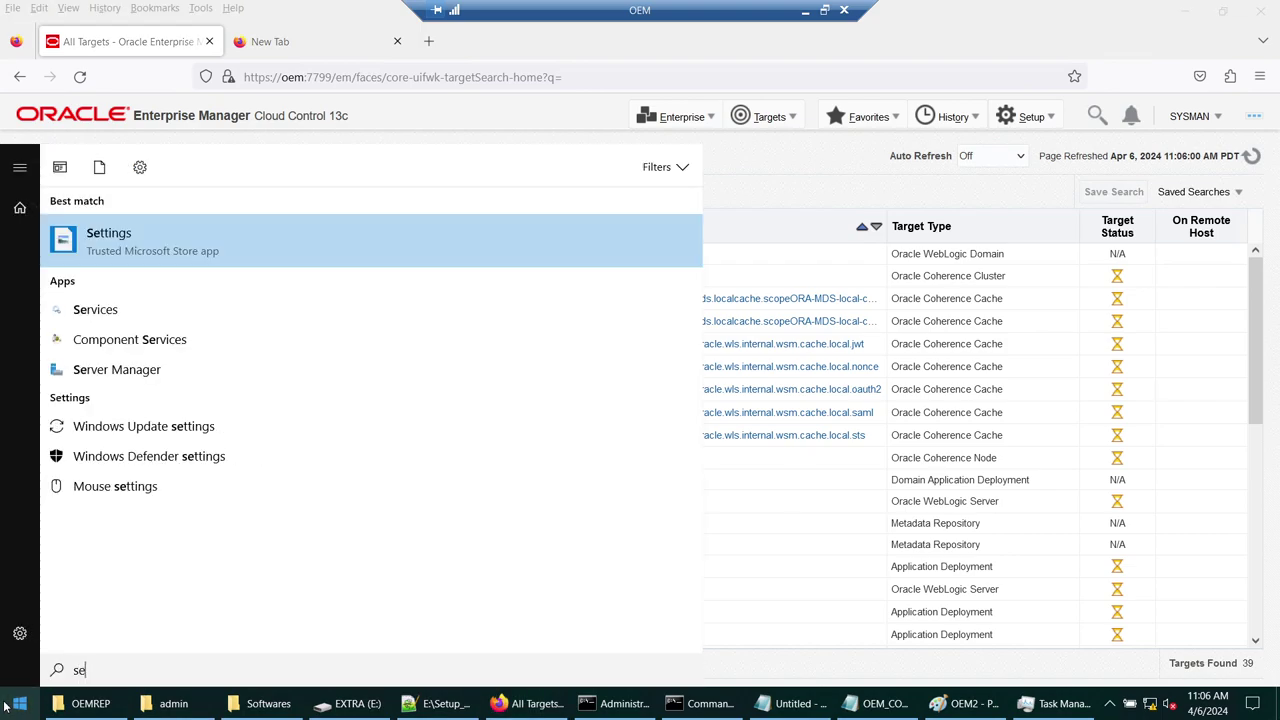
key(Escape)
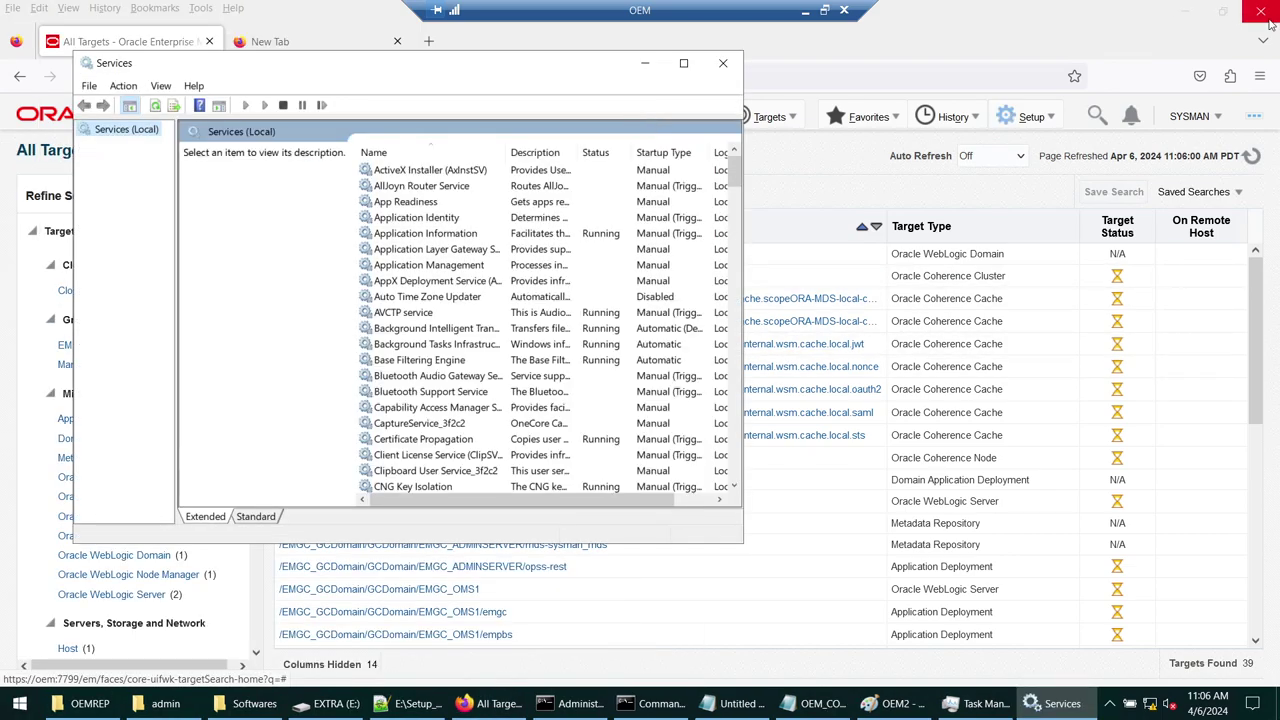
click(1183, 10)
click(683, 63)
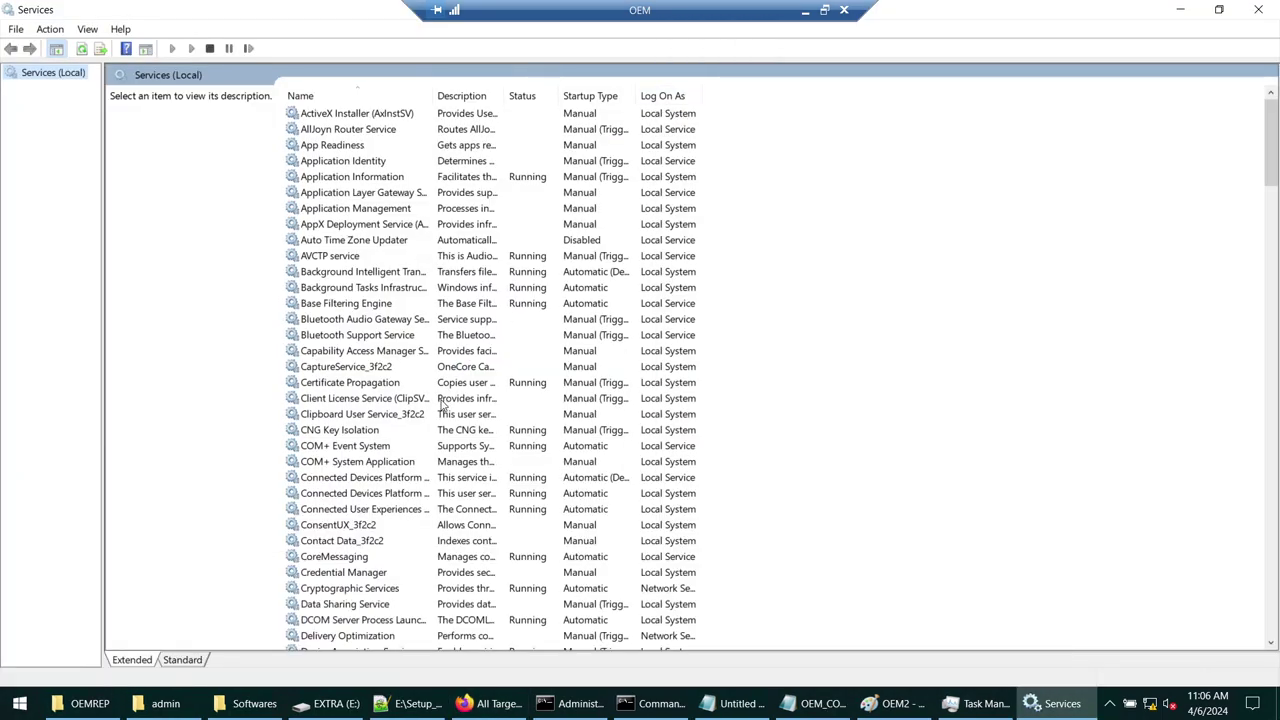
- Select the running OracleManagementServer_EMGC_OMS1_1 service with the Name column widened, then minimize Services
scroll(400, 400, down, 3)
click(392, 400)
key(o)
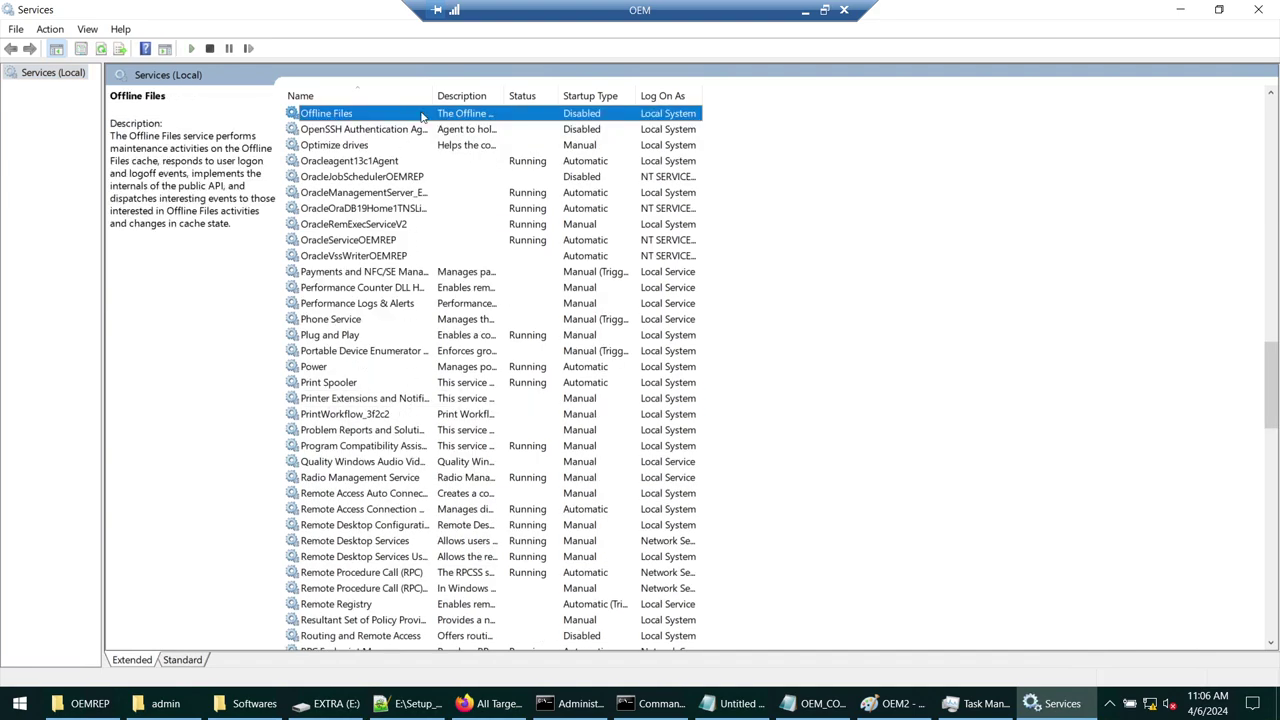
double_click(433, 95)
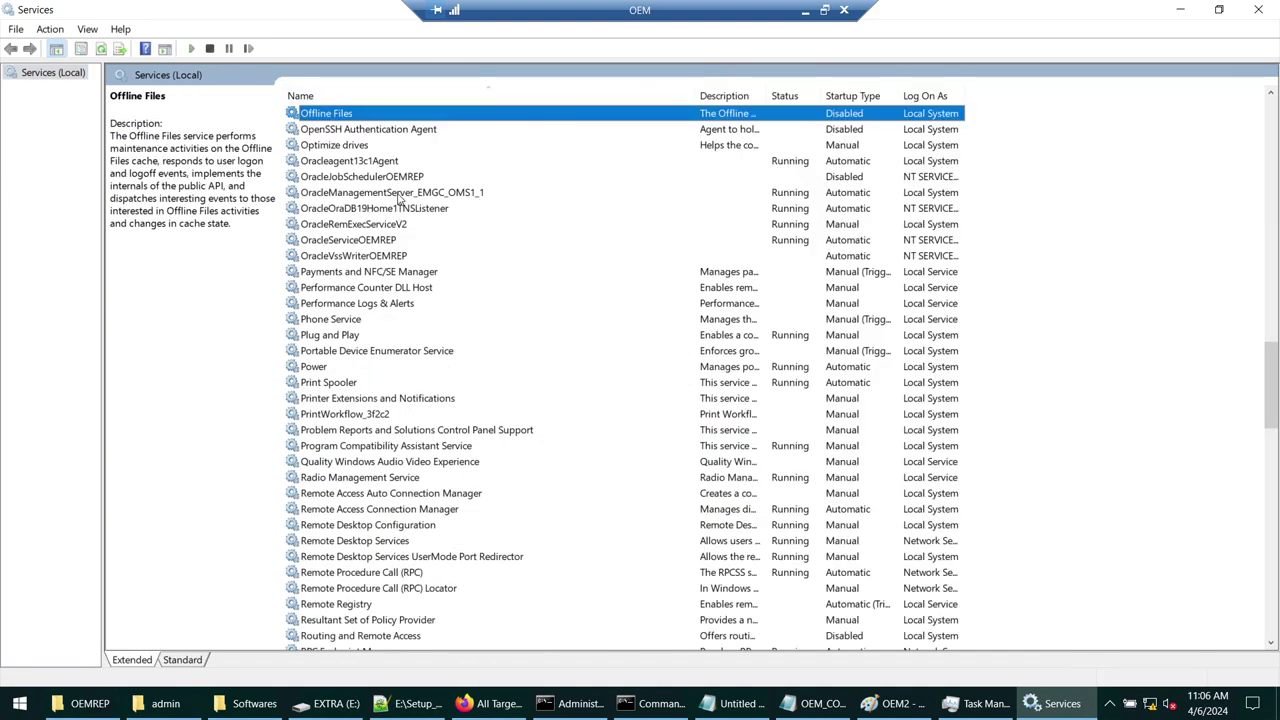
click(412, 195)
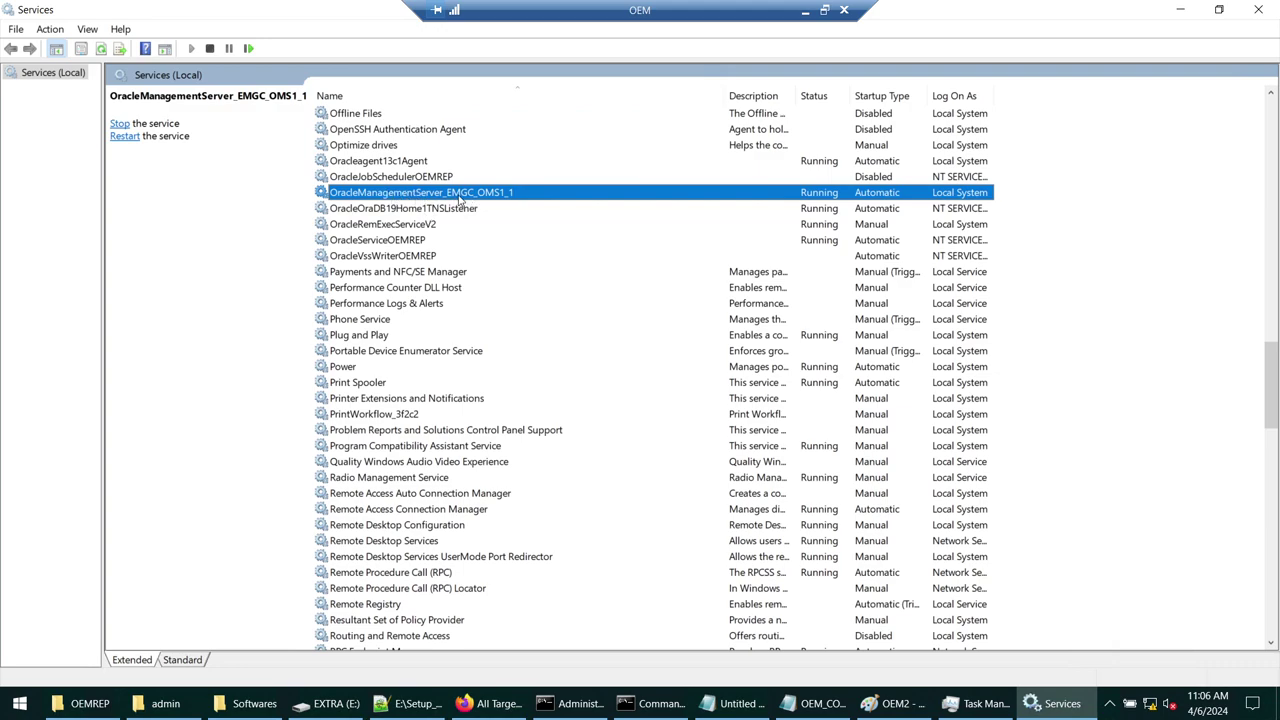
click(1187, 13)
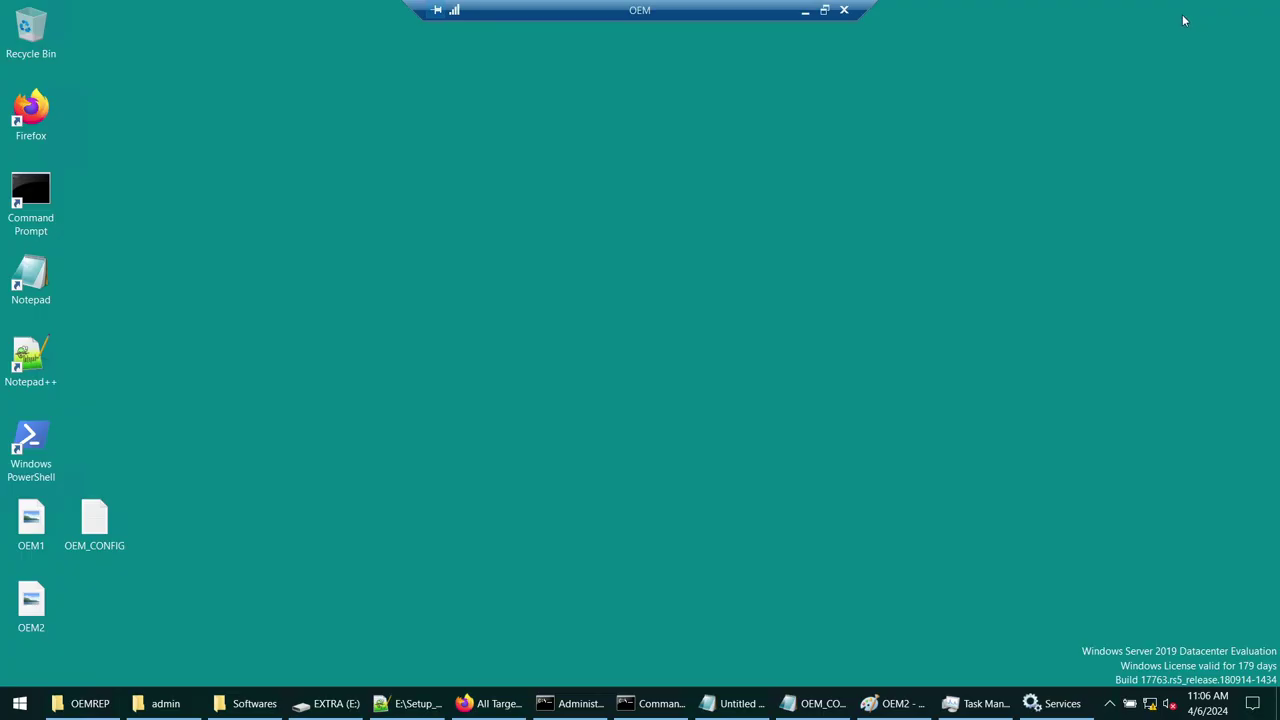
- Browse to C:\Oracle\oemmw\bin, locate the emctl script, and copy that folder's path
key(super+e)
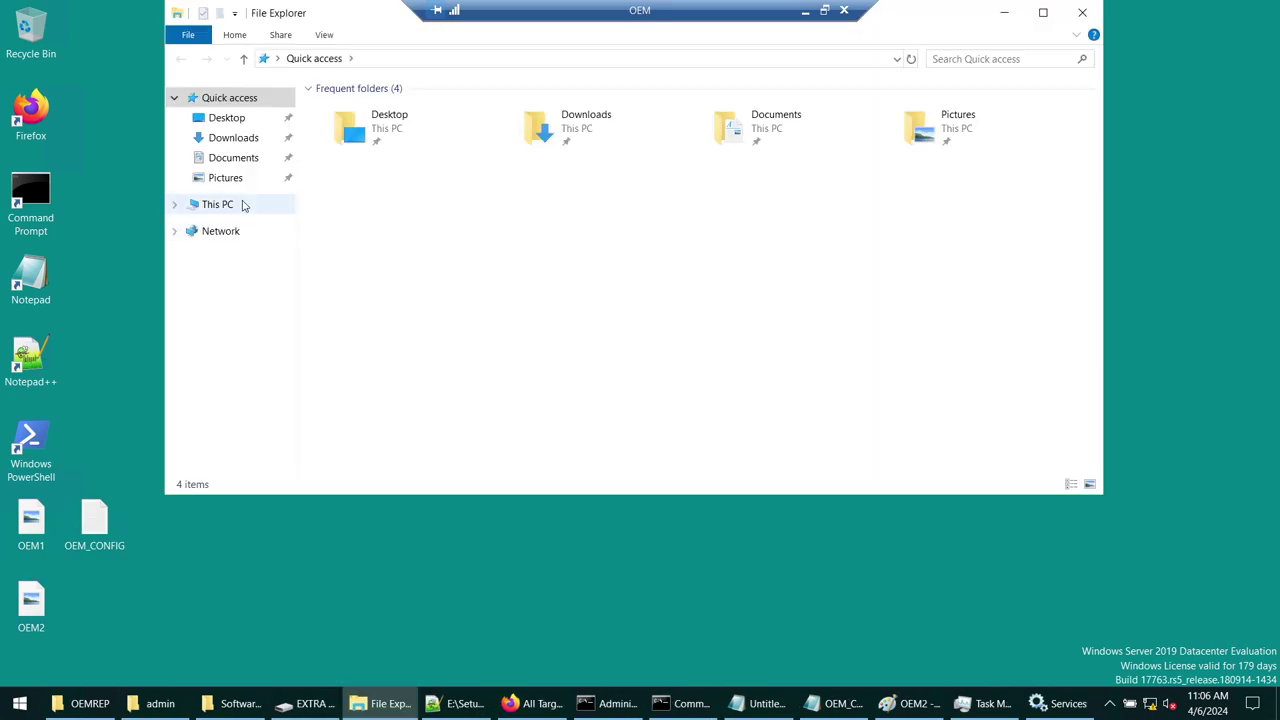
click(240, 204)
double_click(451, 286)
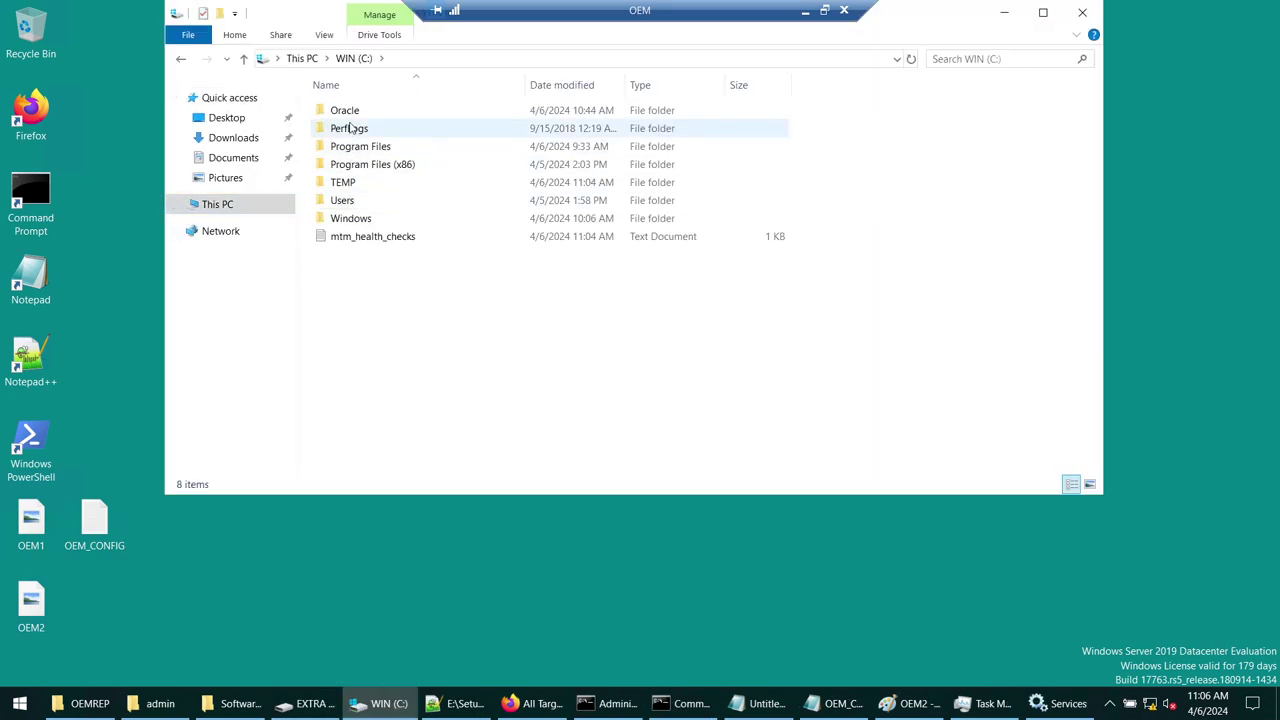
double_click(350, 111)
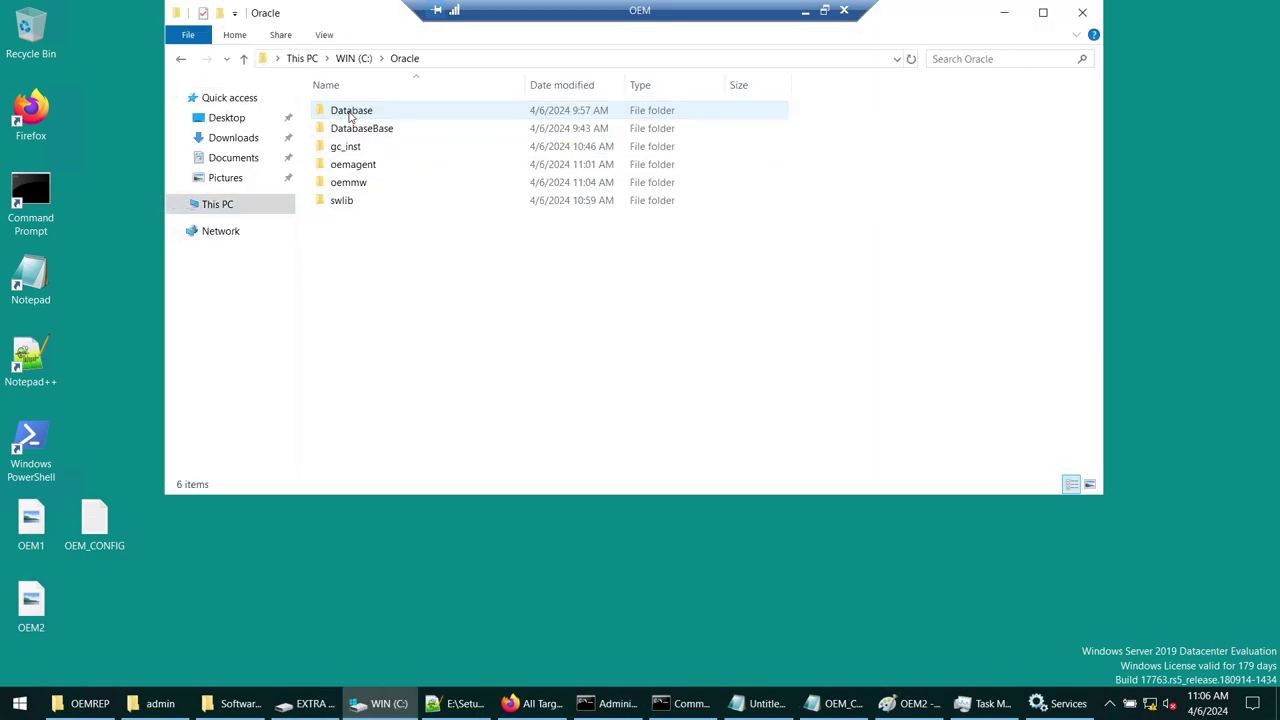
double_click(355, 184)
click(348, 187)
double_click(348, 190)
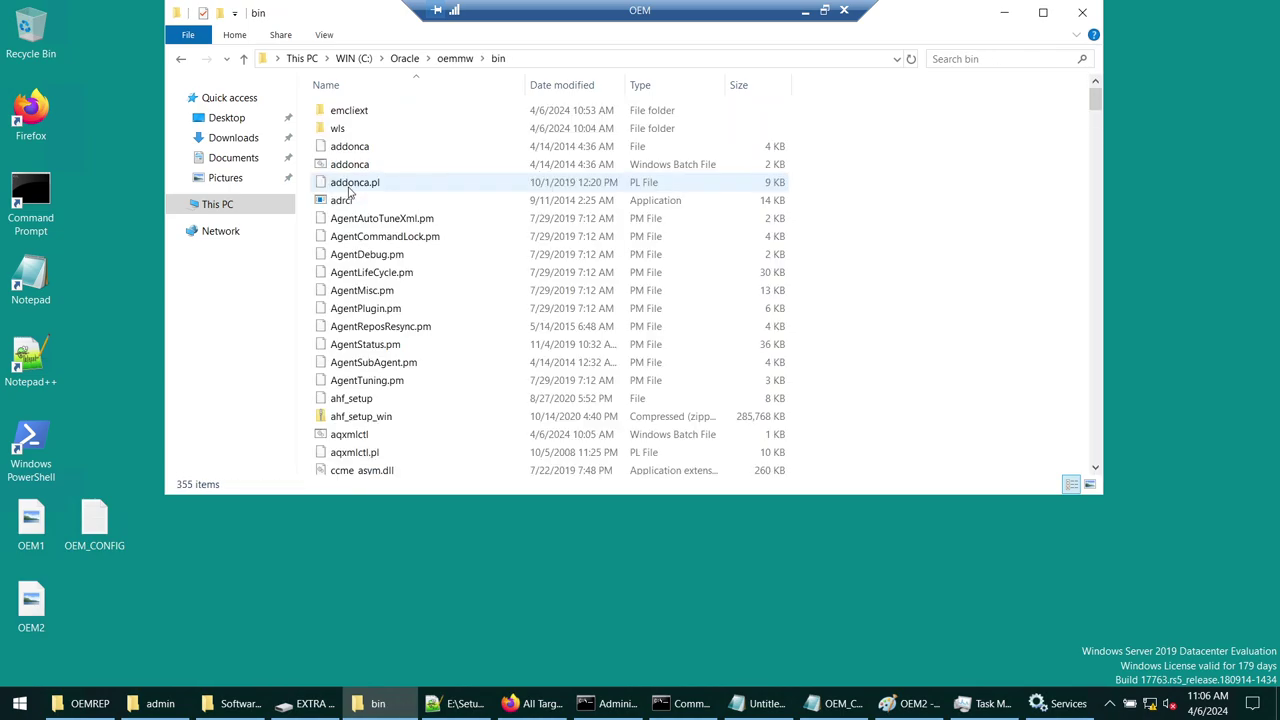
click(372, 220)
text(emctl)
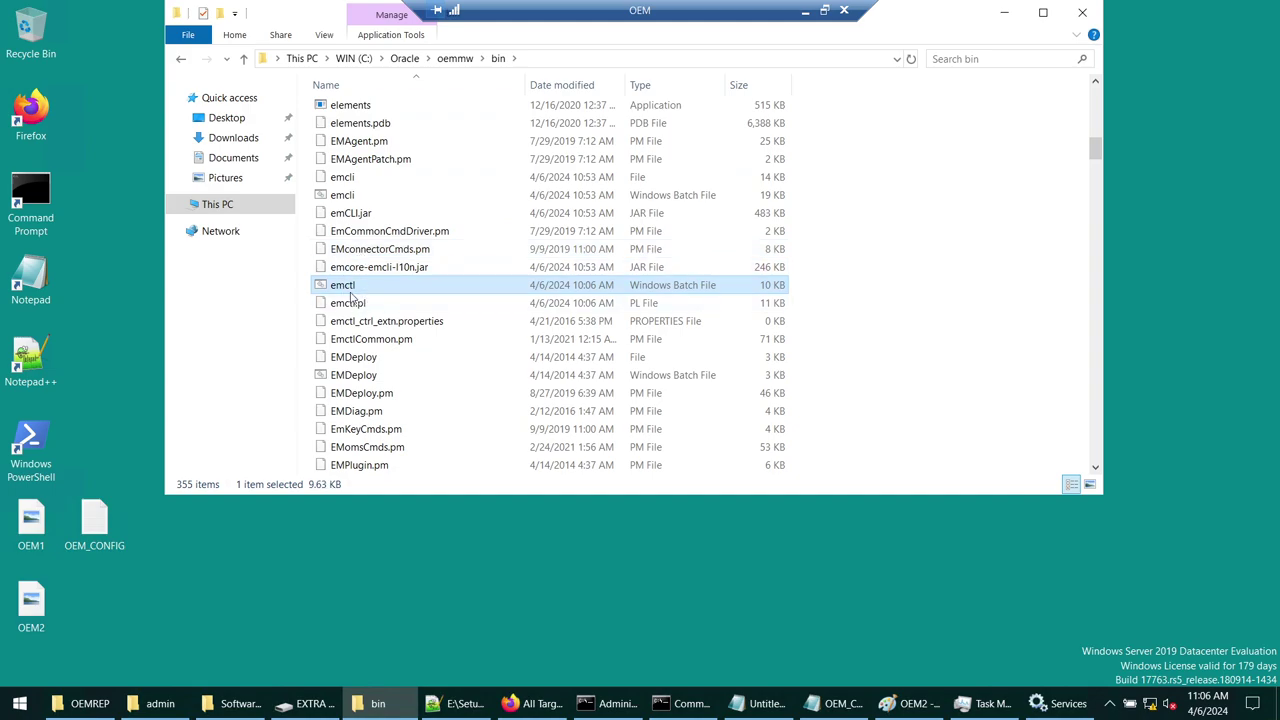
click(557, 57)
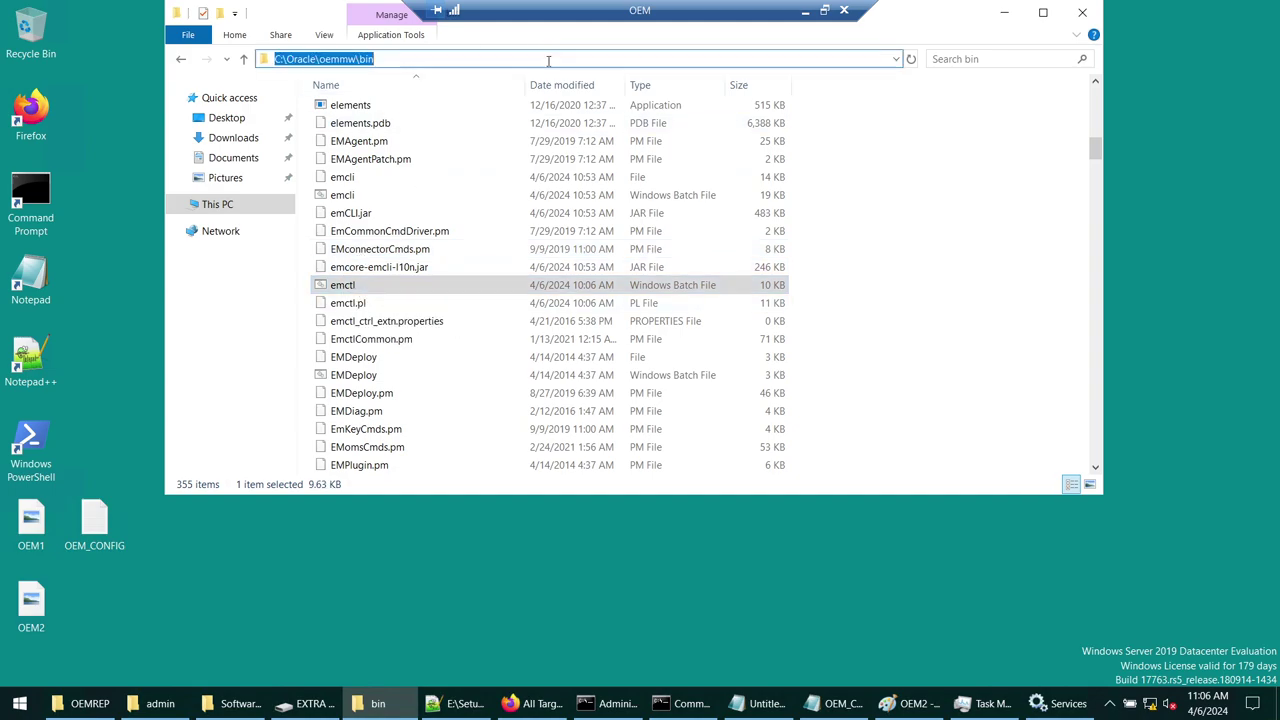
click(10, 710)
- Launch Command Prompt as administrator
text(cmd)
right_click(155, 263)
click(232, 280)
click(580, 456)
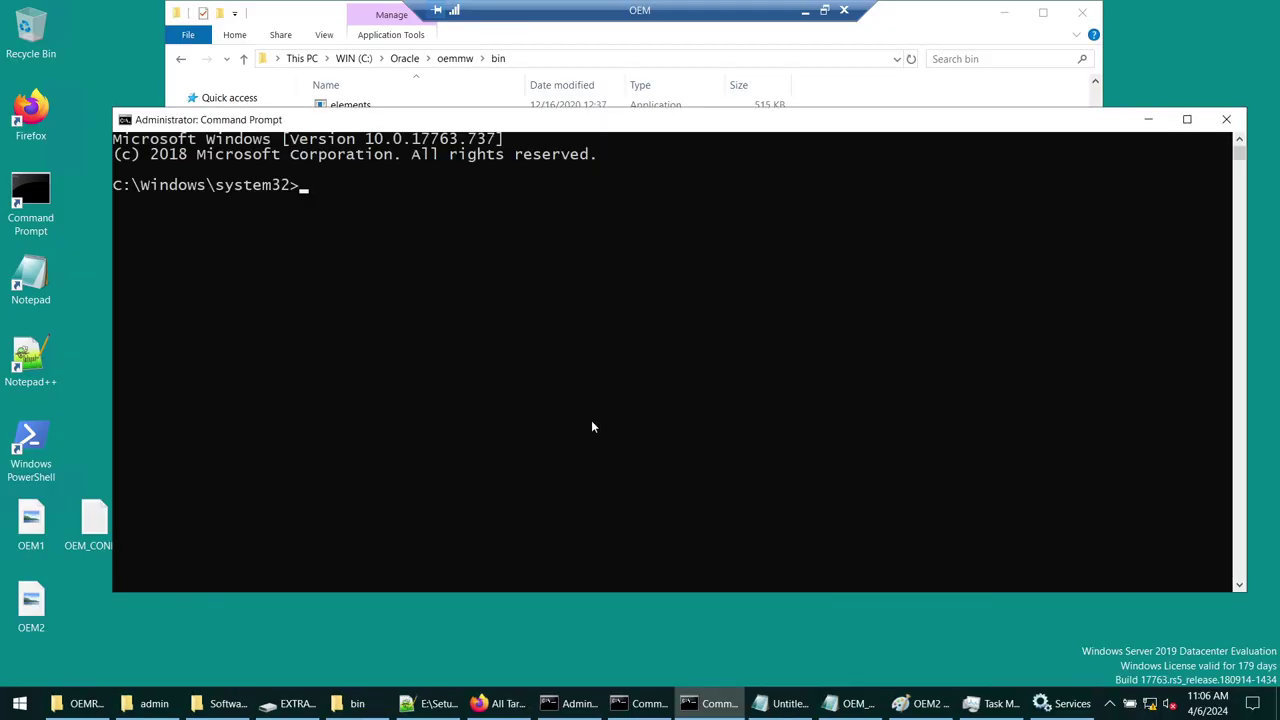
- Change the prompt's directory to the copied C:\Oracle\oemmw\bin path
click(533, 100)
click(565, 58)
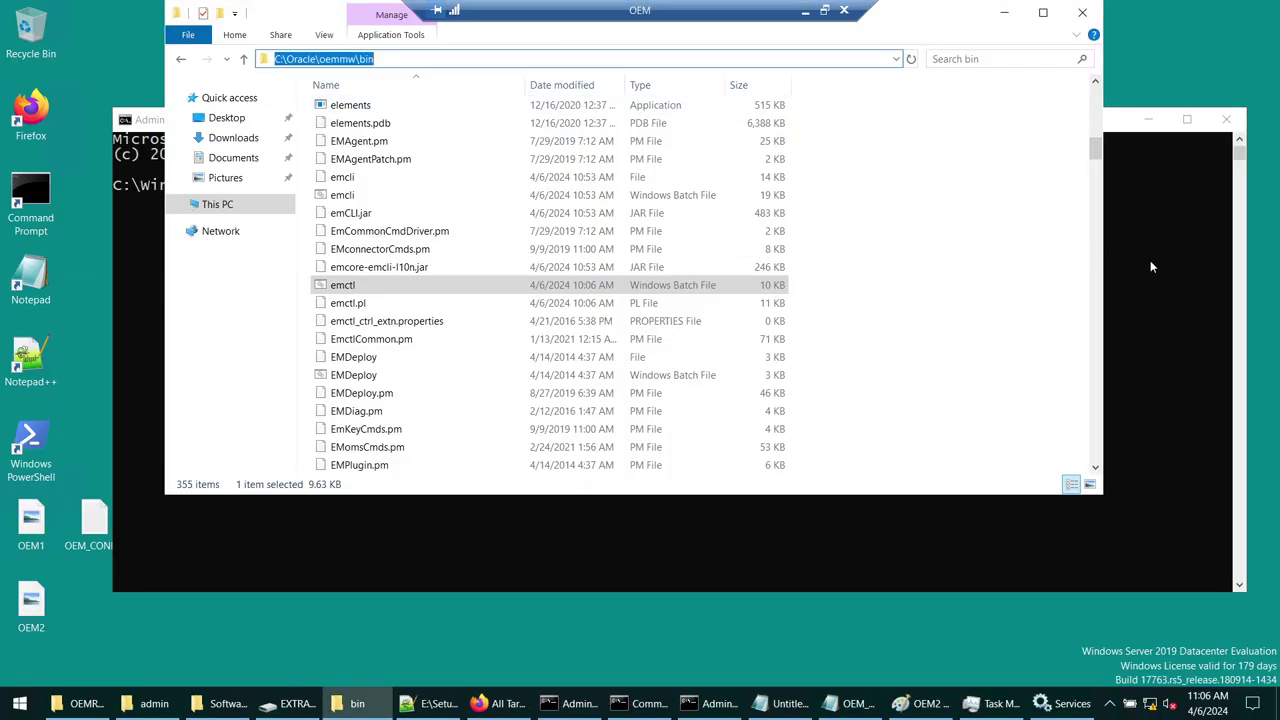
click(1148, 262)
text(cd)
text(C:\Oracle\oemmw\bin)
key(Return)
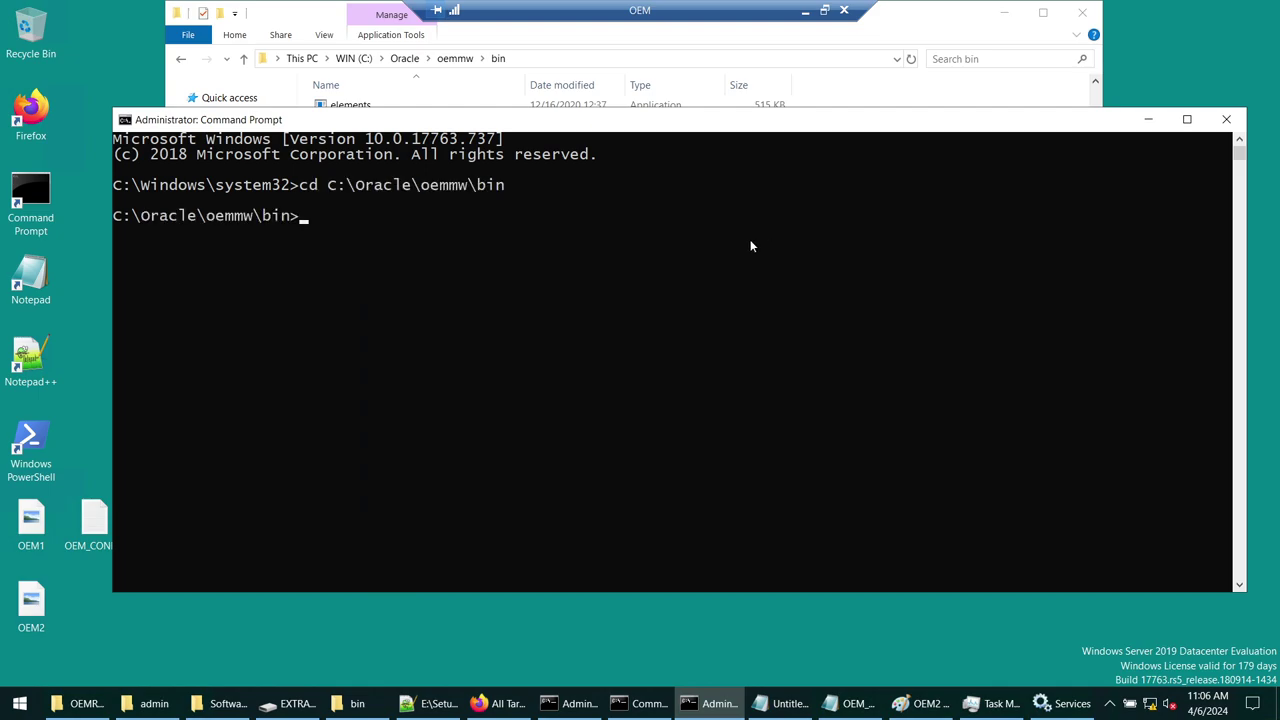
- Clear the screen with cls and run emctl stop oms
text(cls)
key(Return)
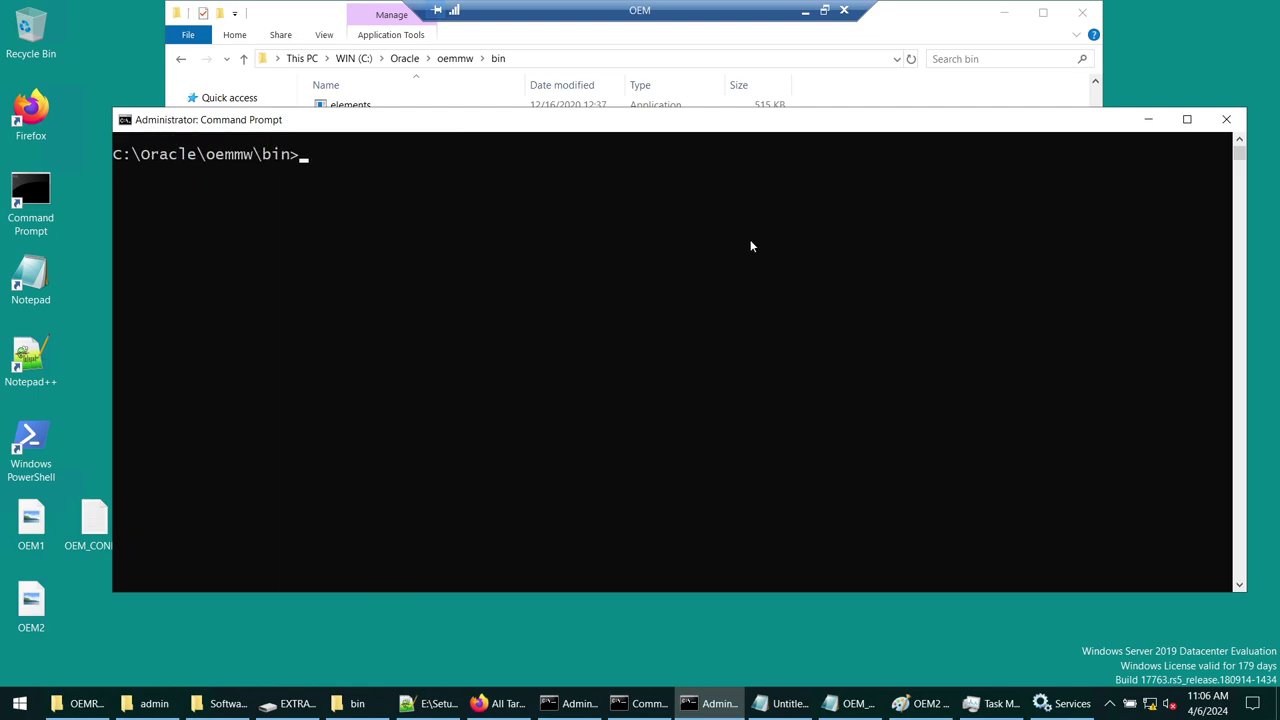
text(emctl stop oms)
key(Return)
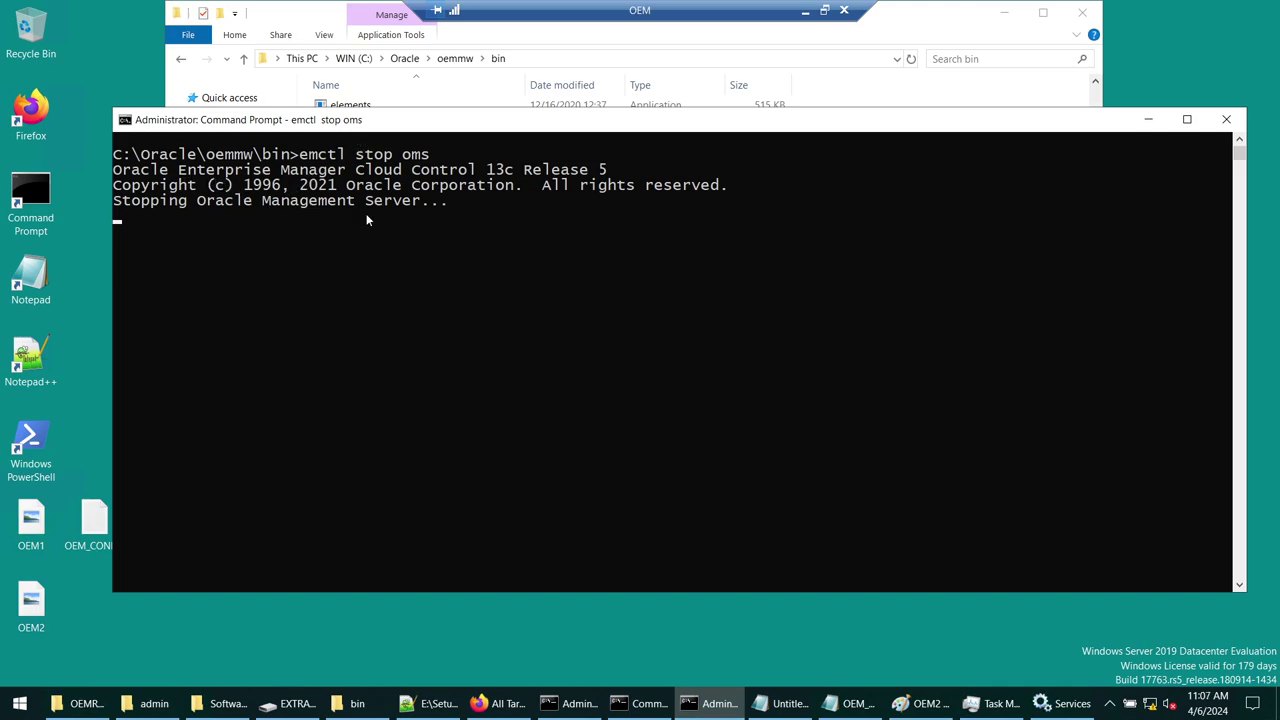
- Open a new Firefox window and load the OEM console from the Bookmarks Toolbar
click(500, 703)
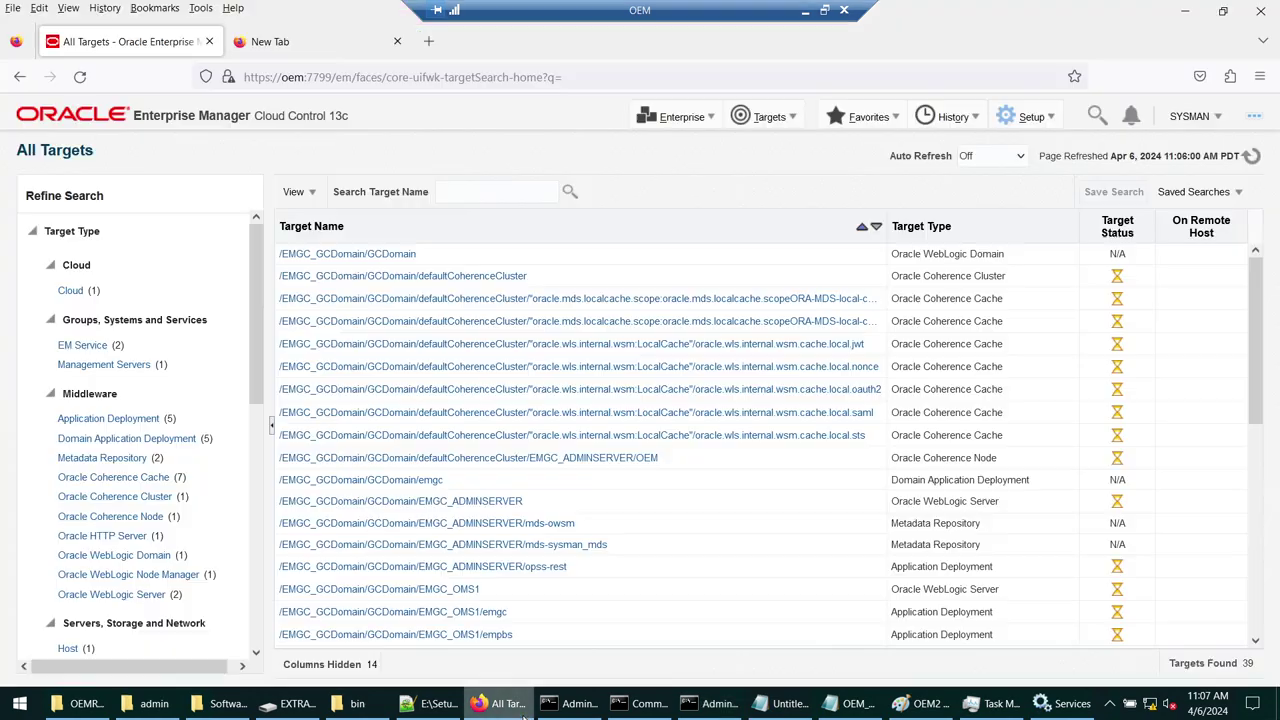
click(456, 72)
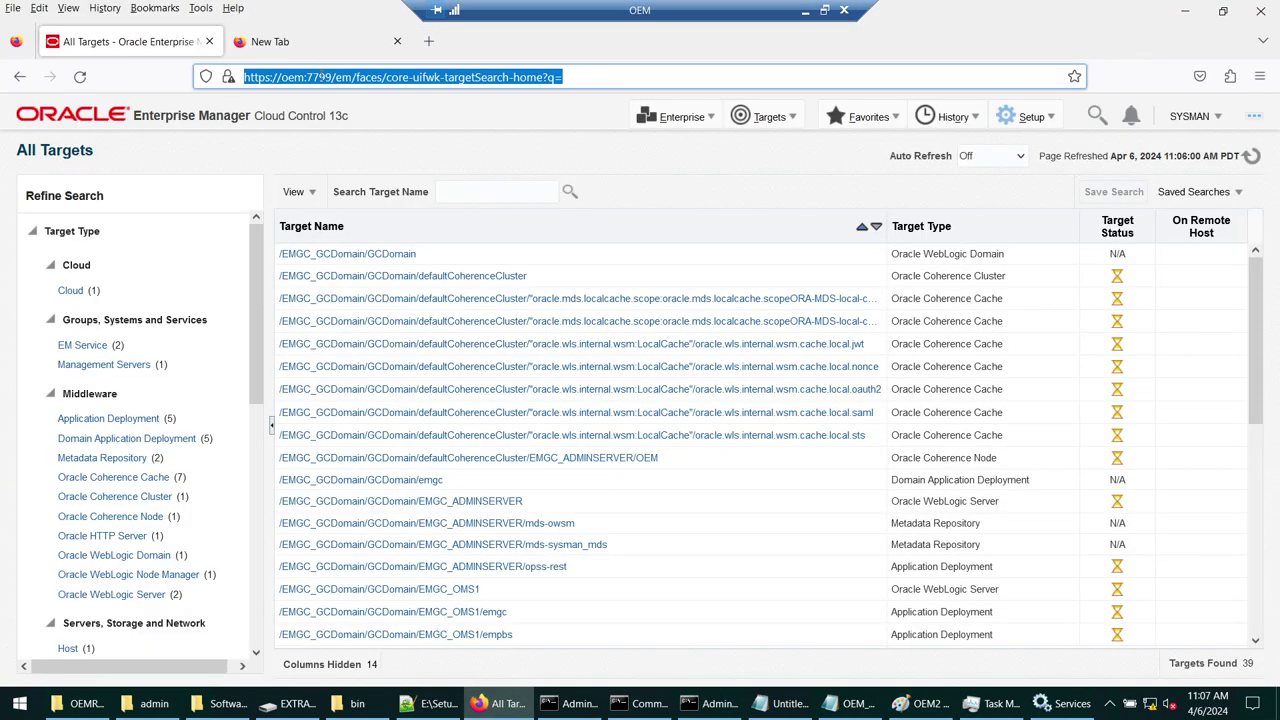
click(14, 704)
text(fir)
key(Return)
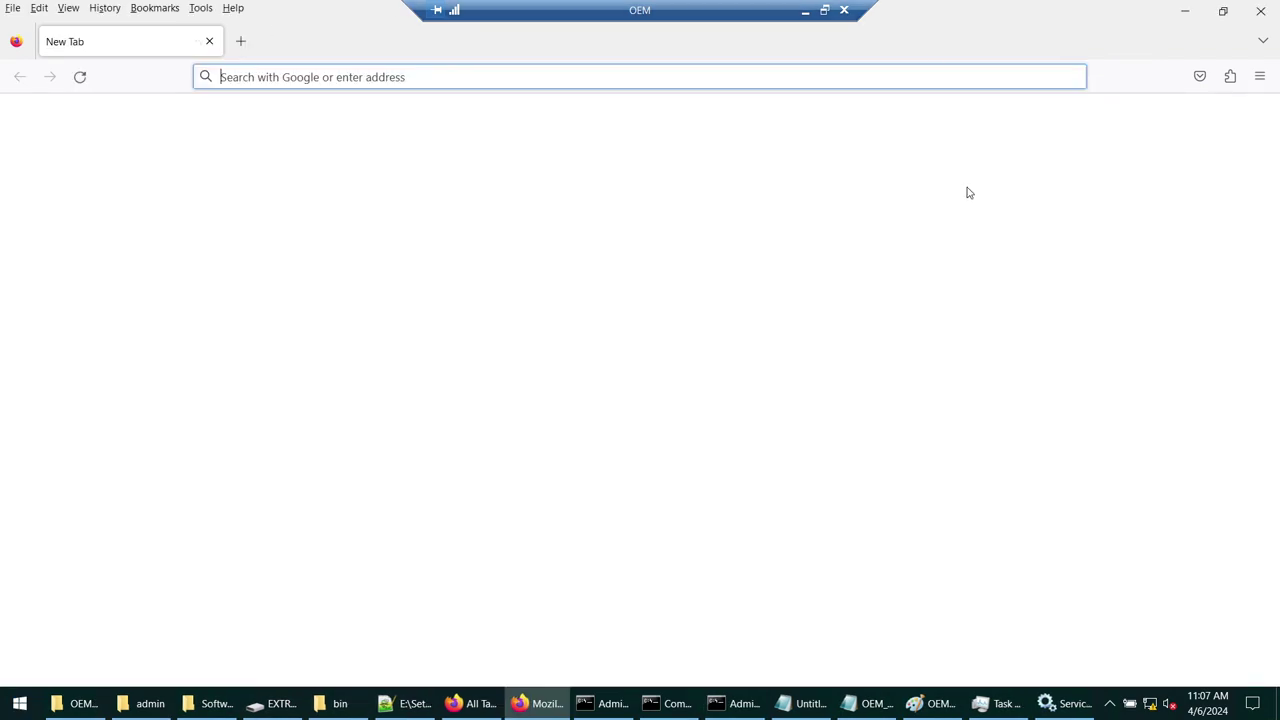
click(155, 8)
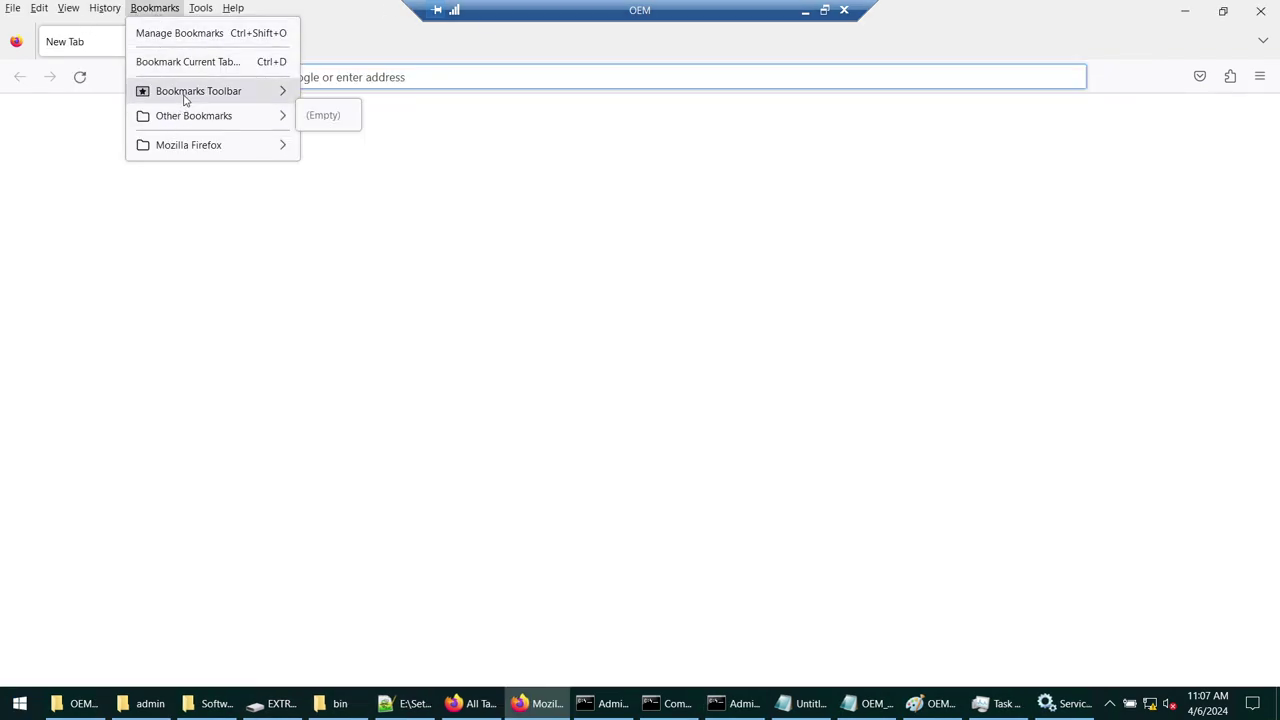
mouse_move(191, 90)
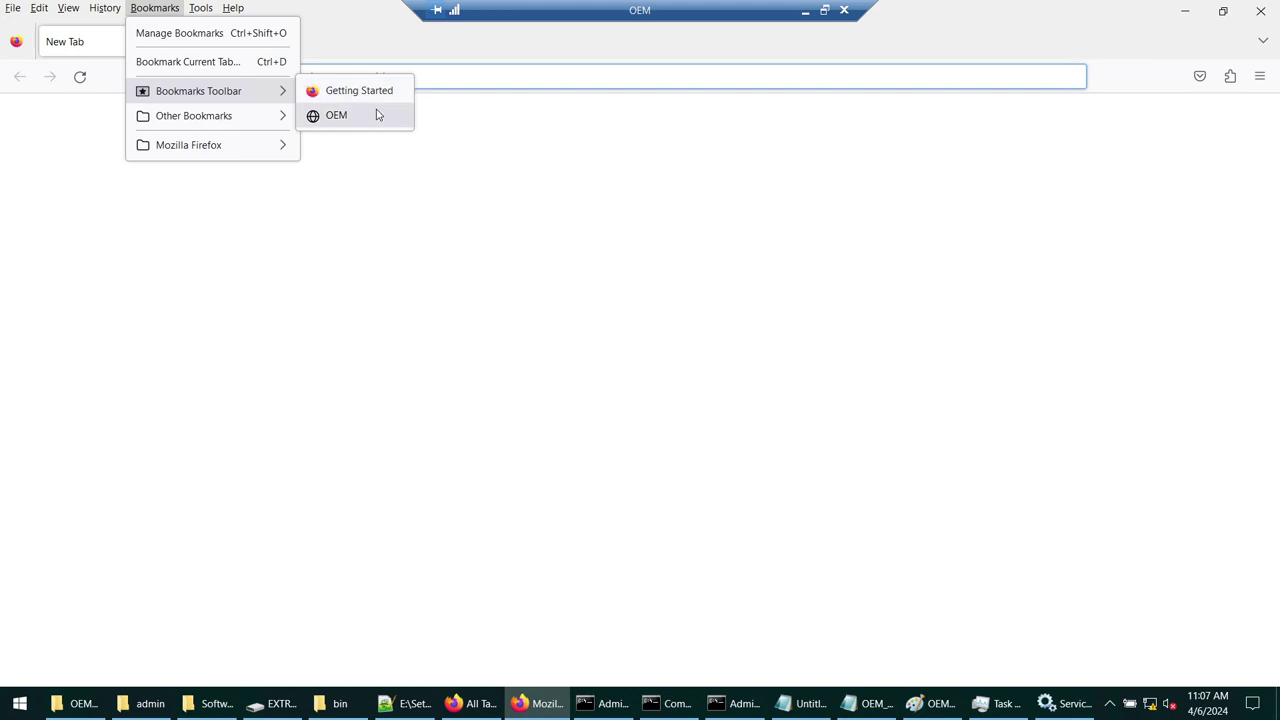
click(378, 115)
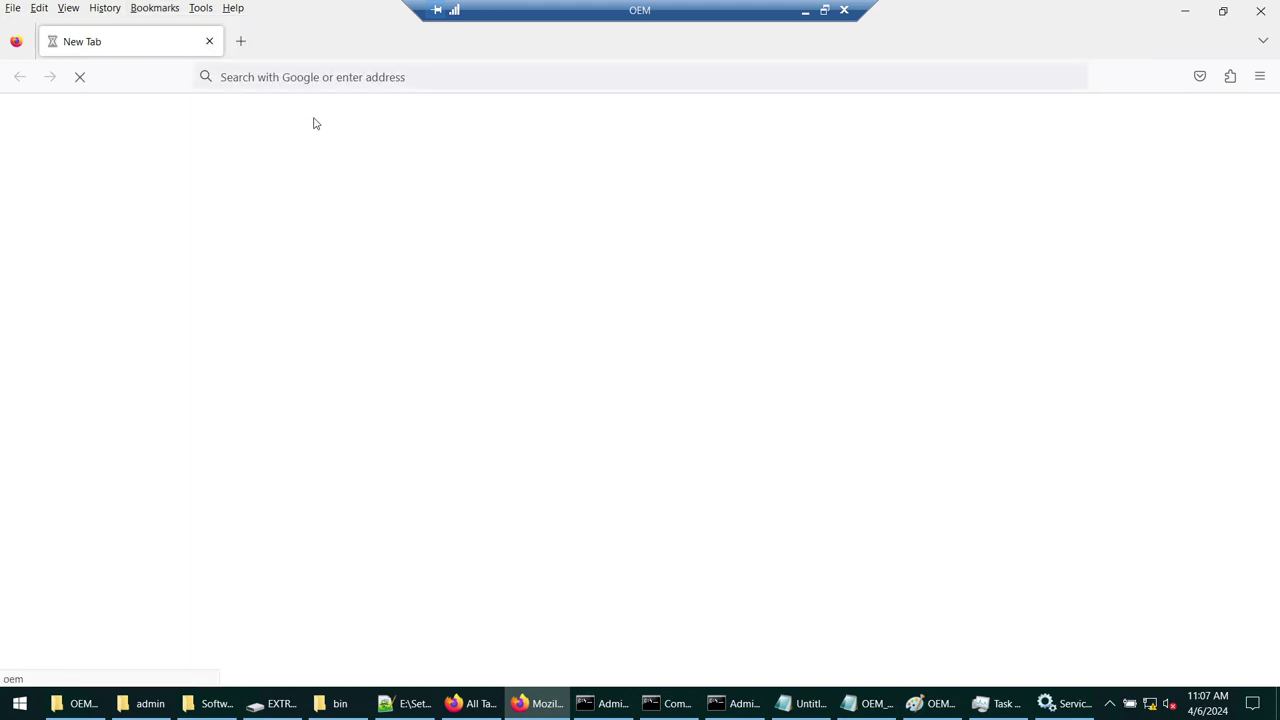
- Compare windows and highlight the 'Cloud Control is not currently available' message
click(720, 705)
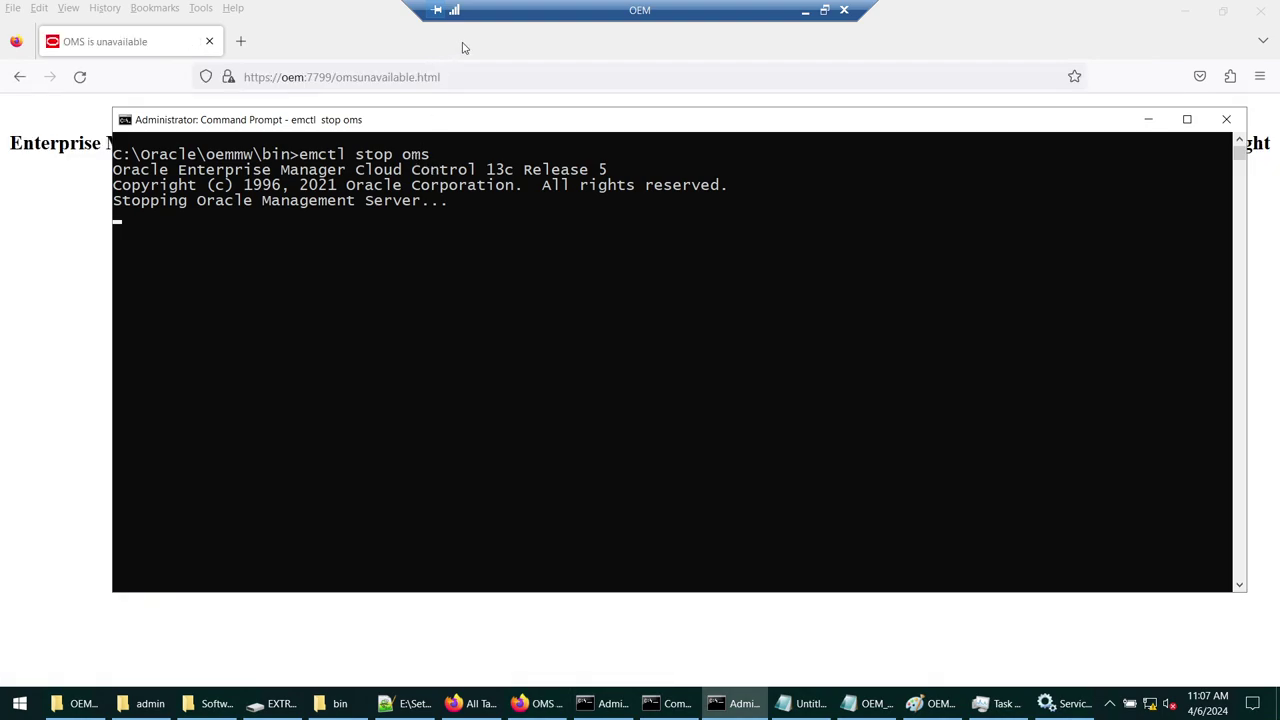
click(465, 76)
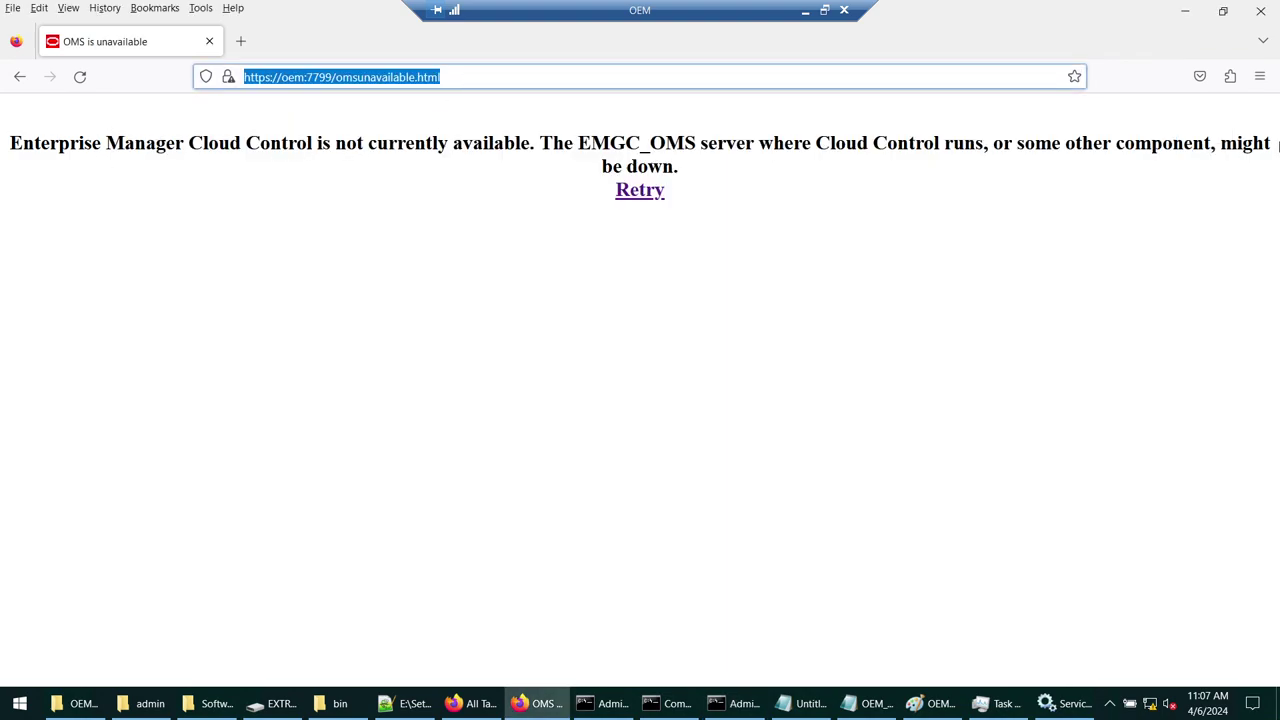
click(470, 703)
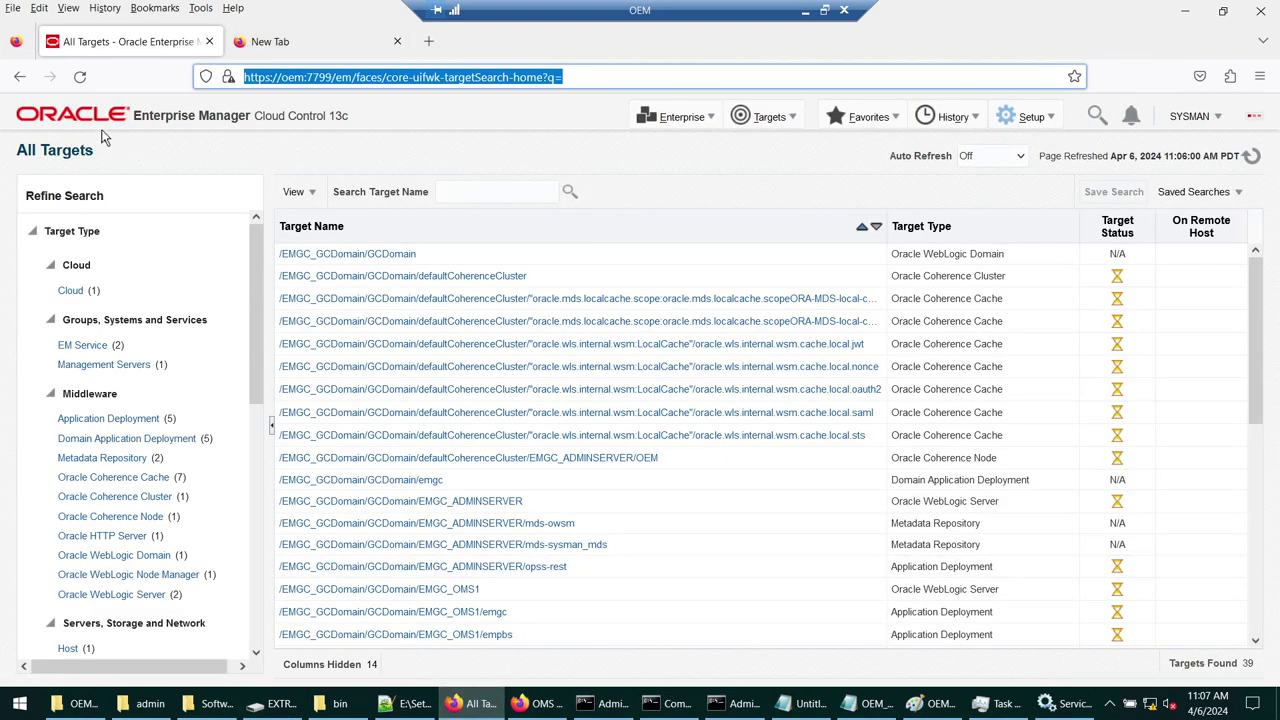
click(237, 121)
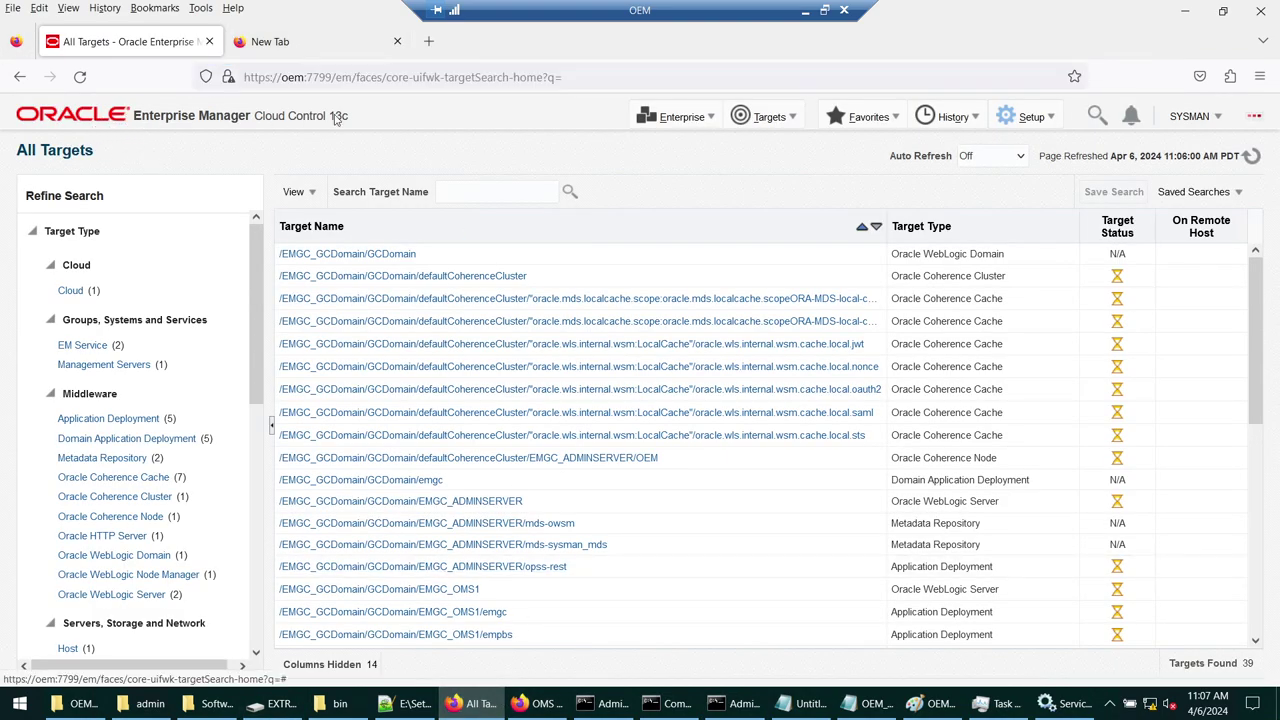
click(515, 703)
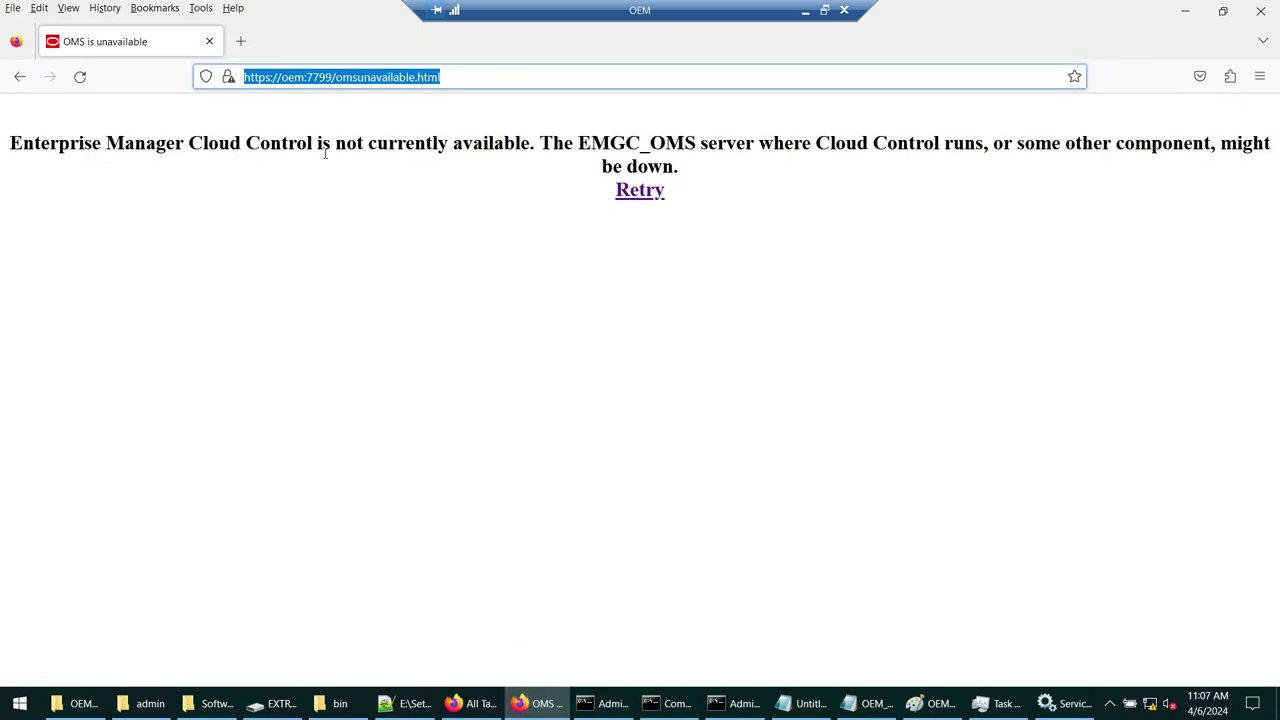
drag(242, 142, 592, 143)
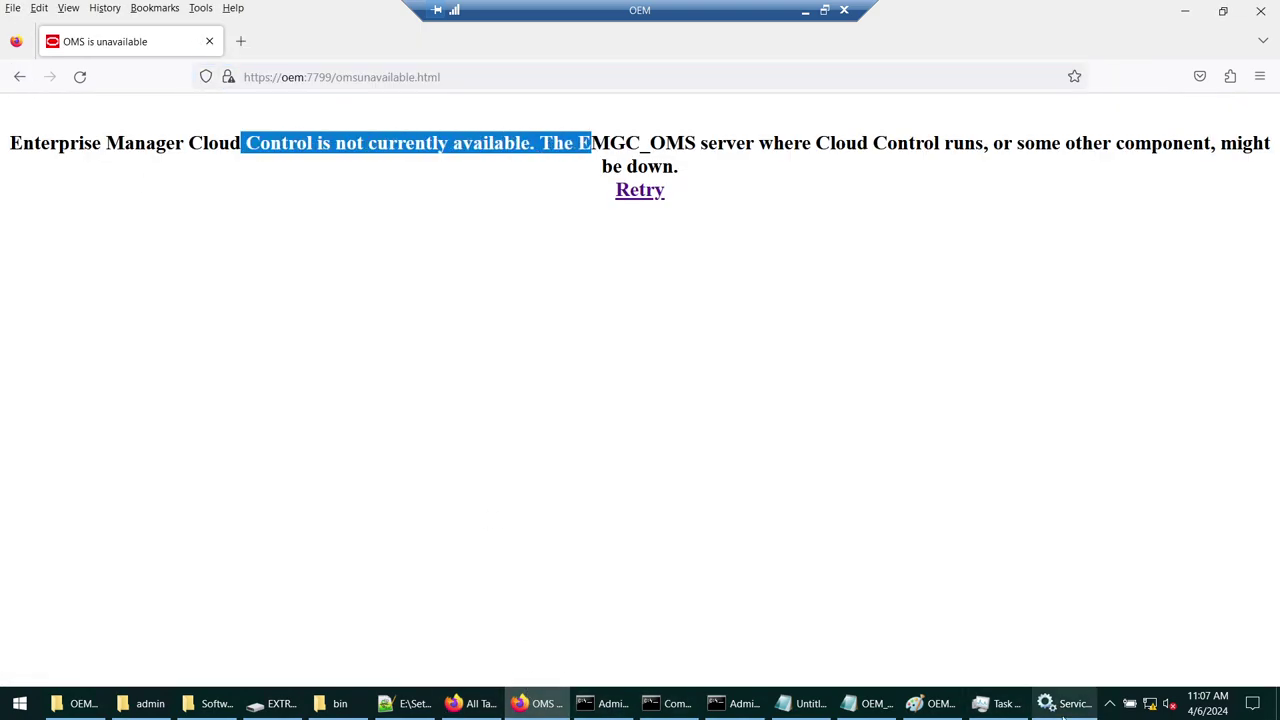
click(735, 704)
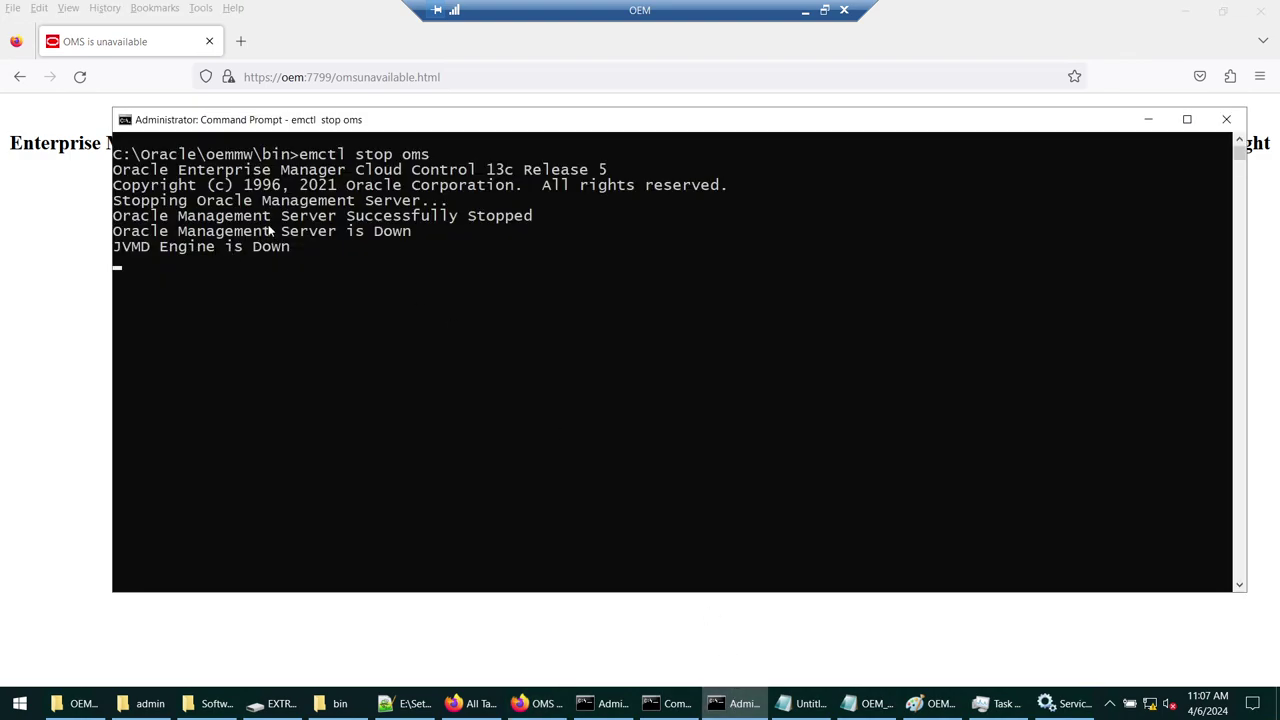
- Highlight 'Successfully Stopped' and the emctl stop oms command in the oemmw\bin prompt output
drag(134, 215, 533, 217)
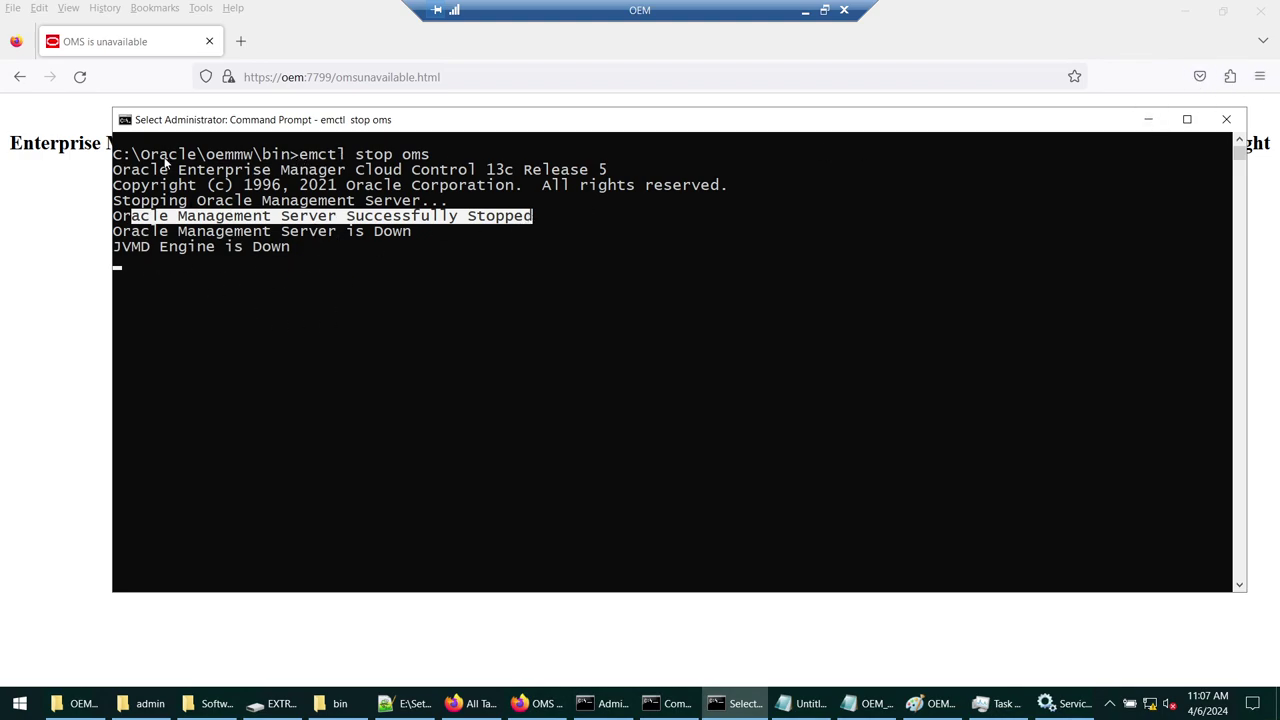
drag(213, 160, 249, 158)
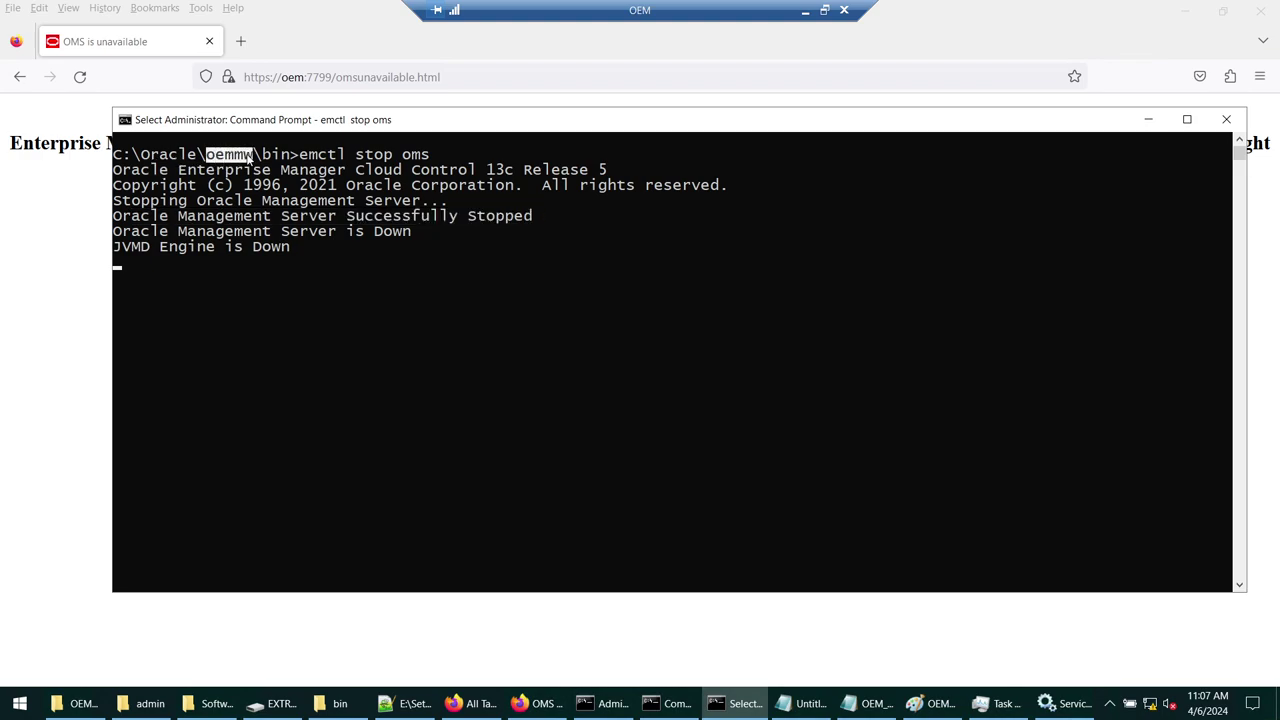
drag(263, 158, 433, 158)
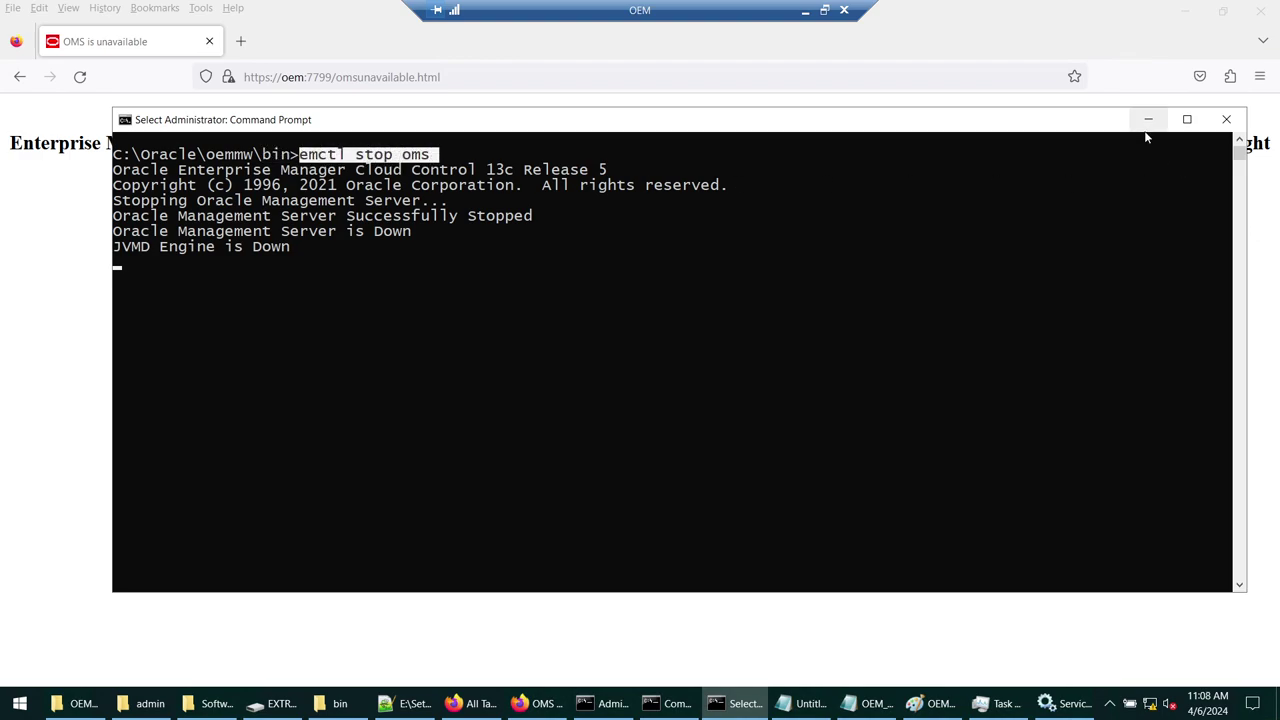
click(1148, 119)
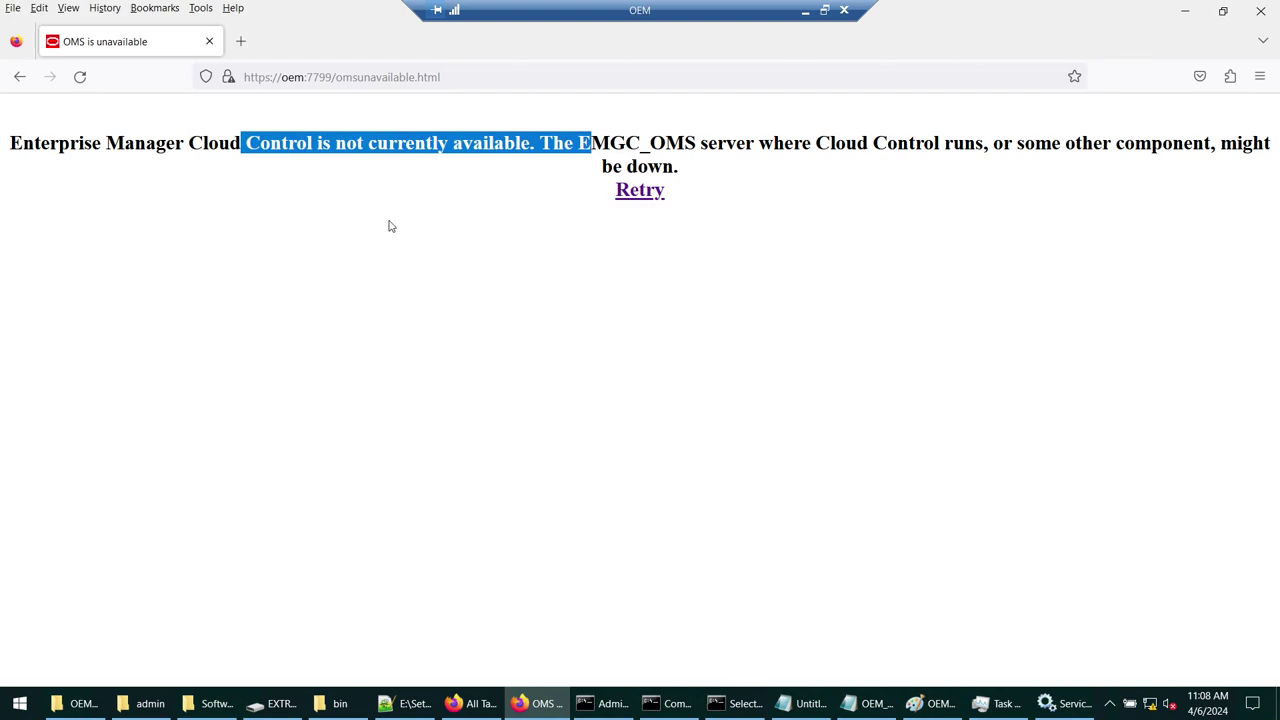
click(735, 703)
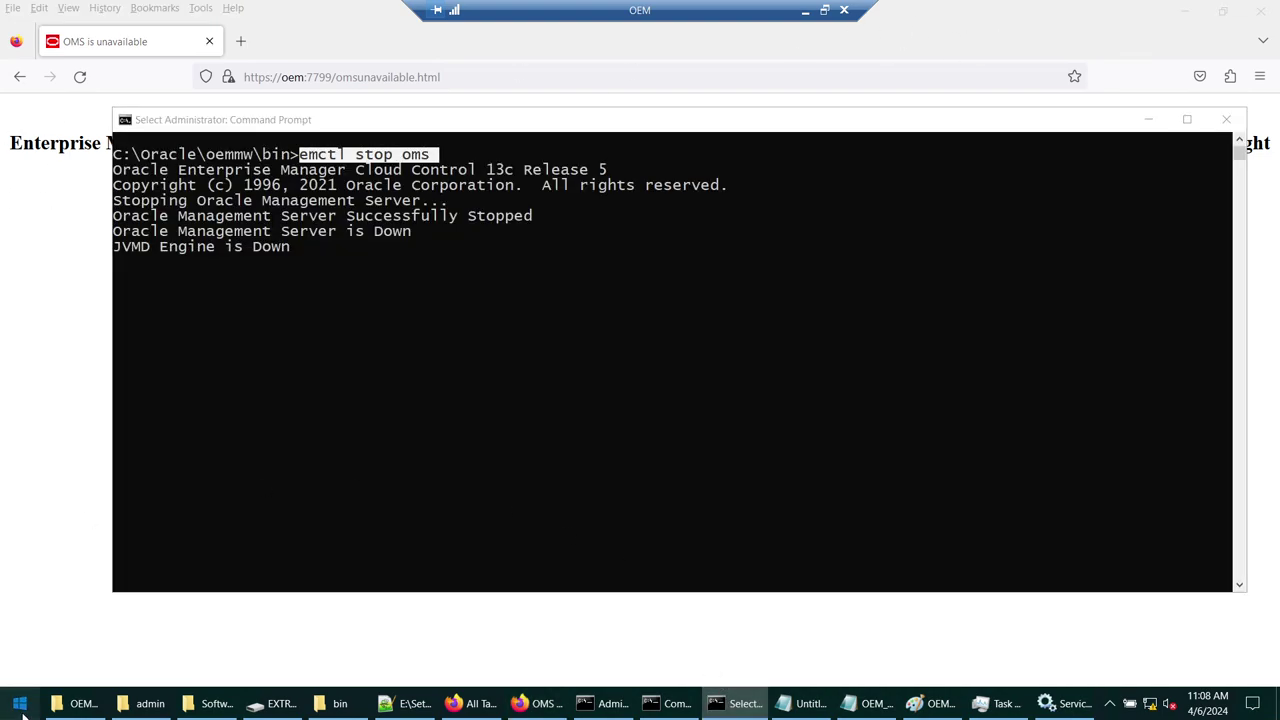